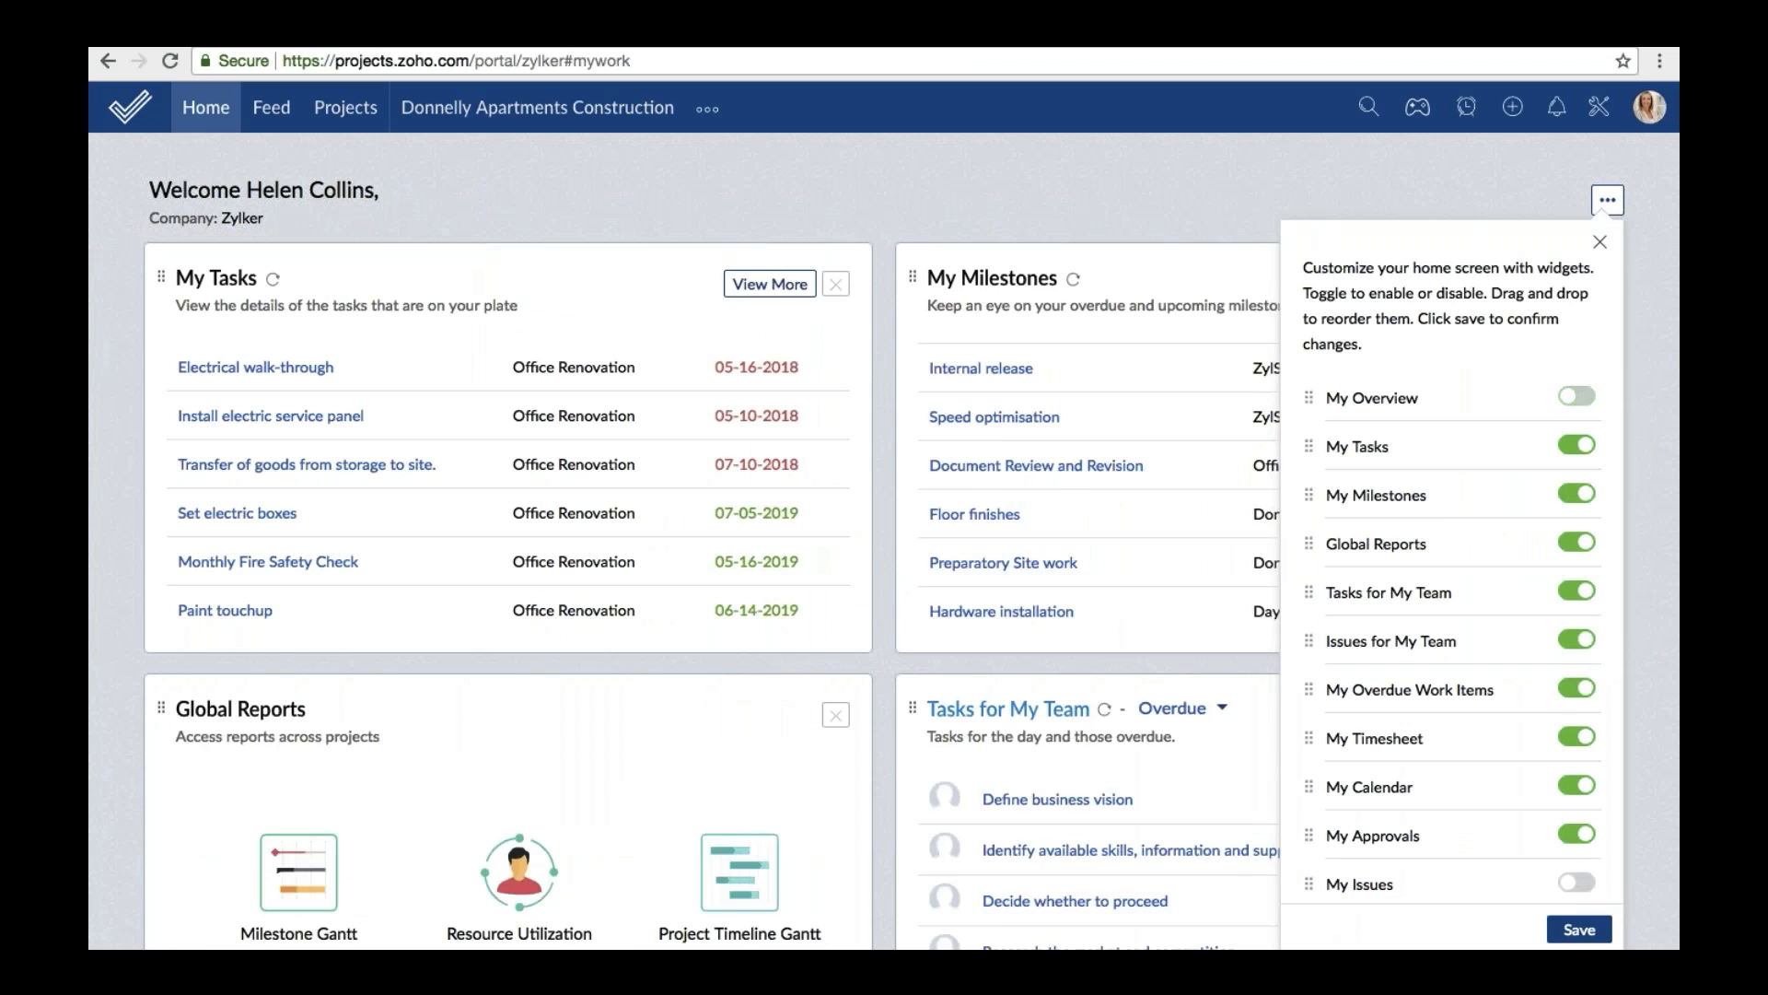
Enable the My Overview widget on the home screen and close the widget customization.
click(1577, 396)
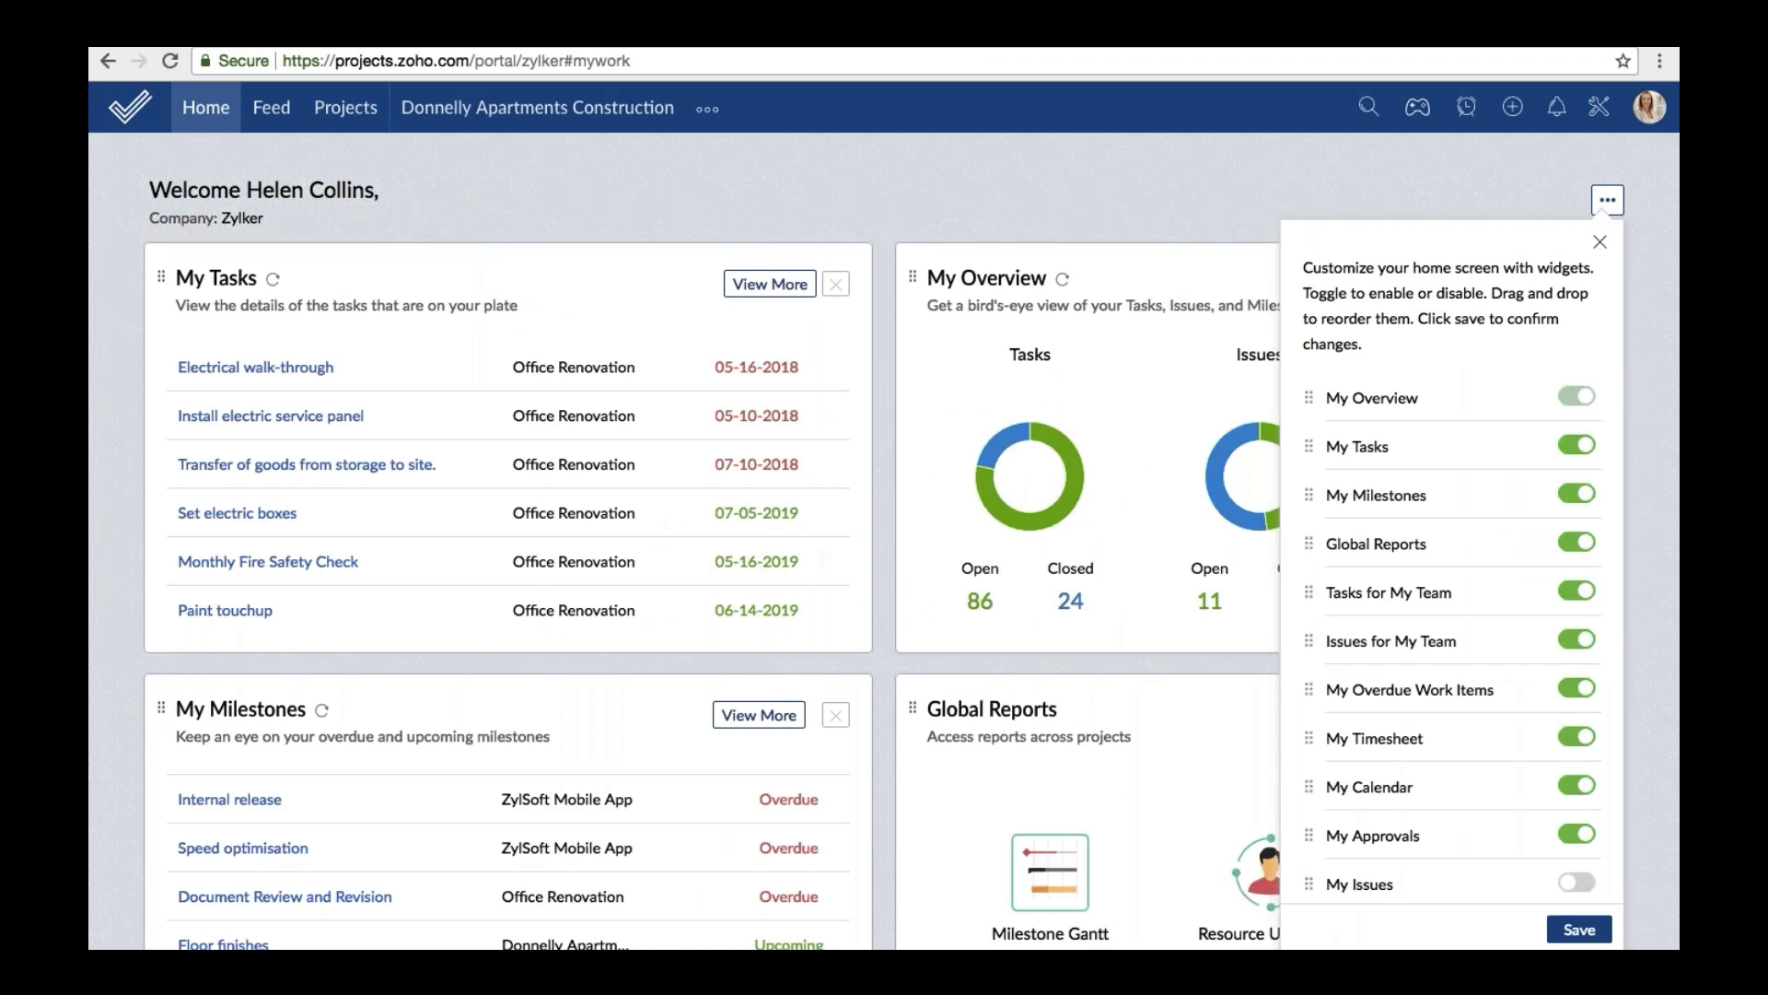
click(907, 180)
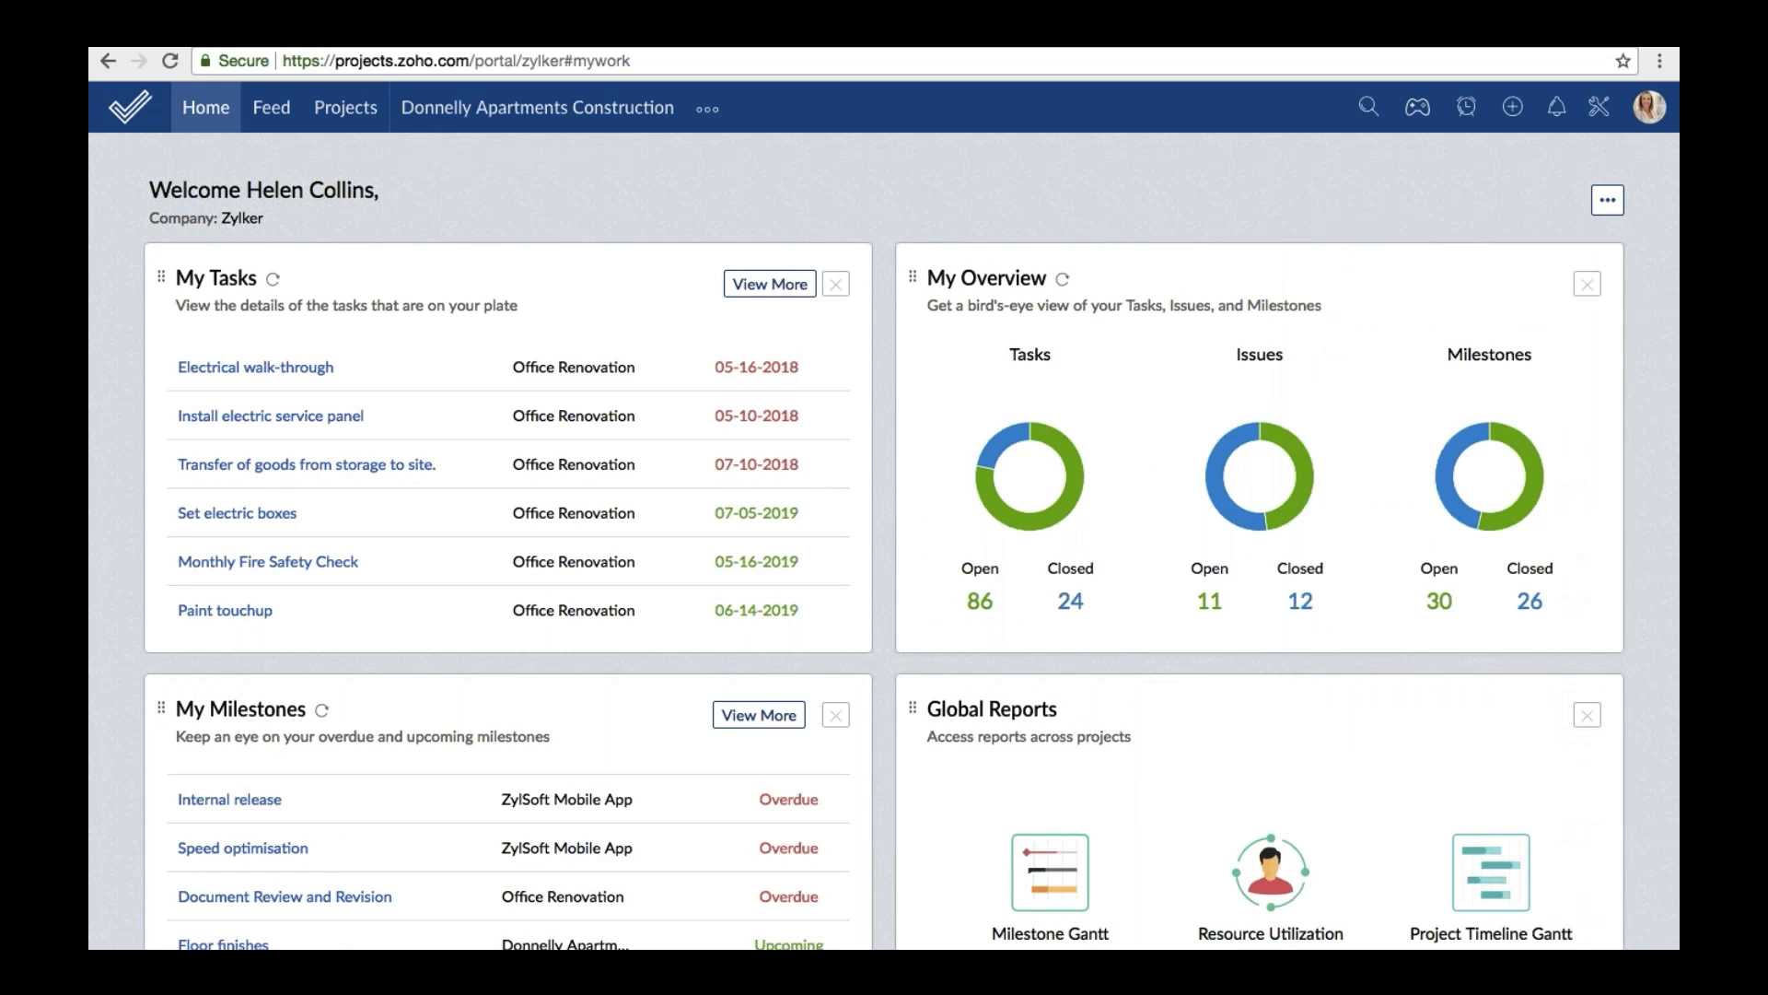
Browse the Feed updates and open the comment editor under the Electrical rough-wire task's start date update.
click(271, 107)
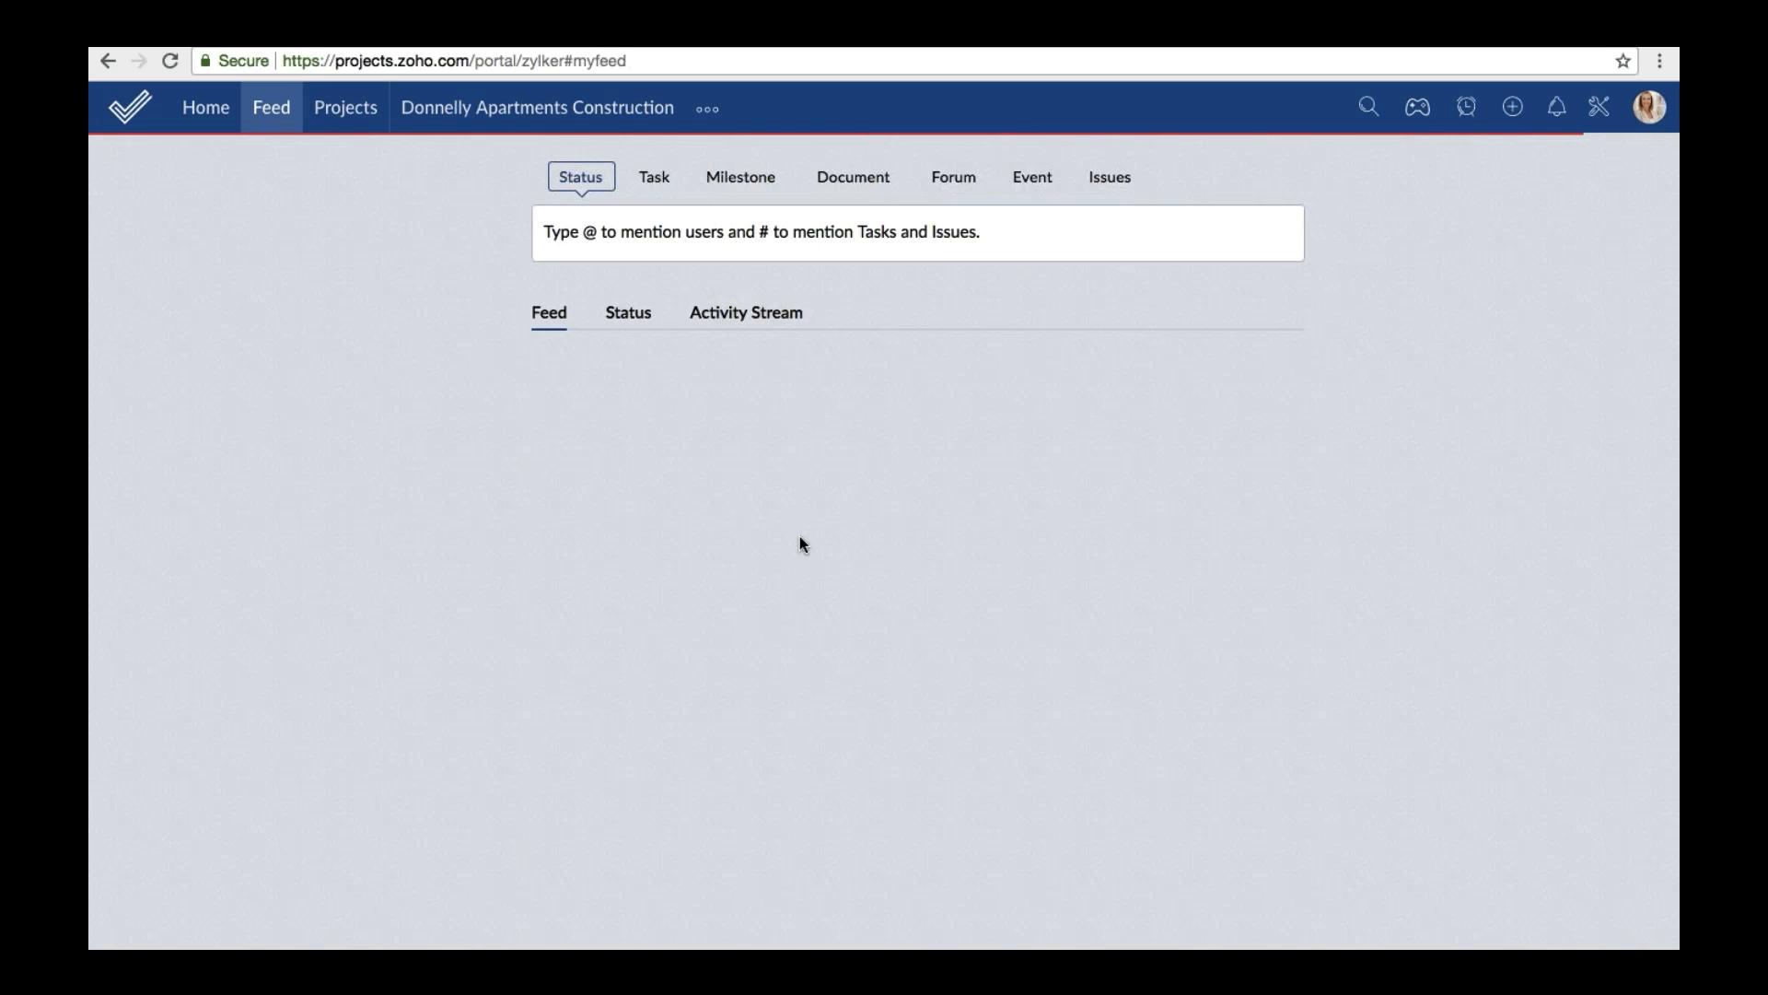
scroll(799, 541, down, 15)
scroll(800, 543, down, 12)
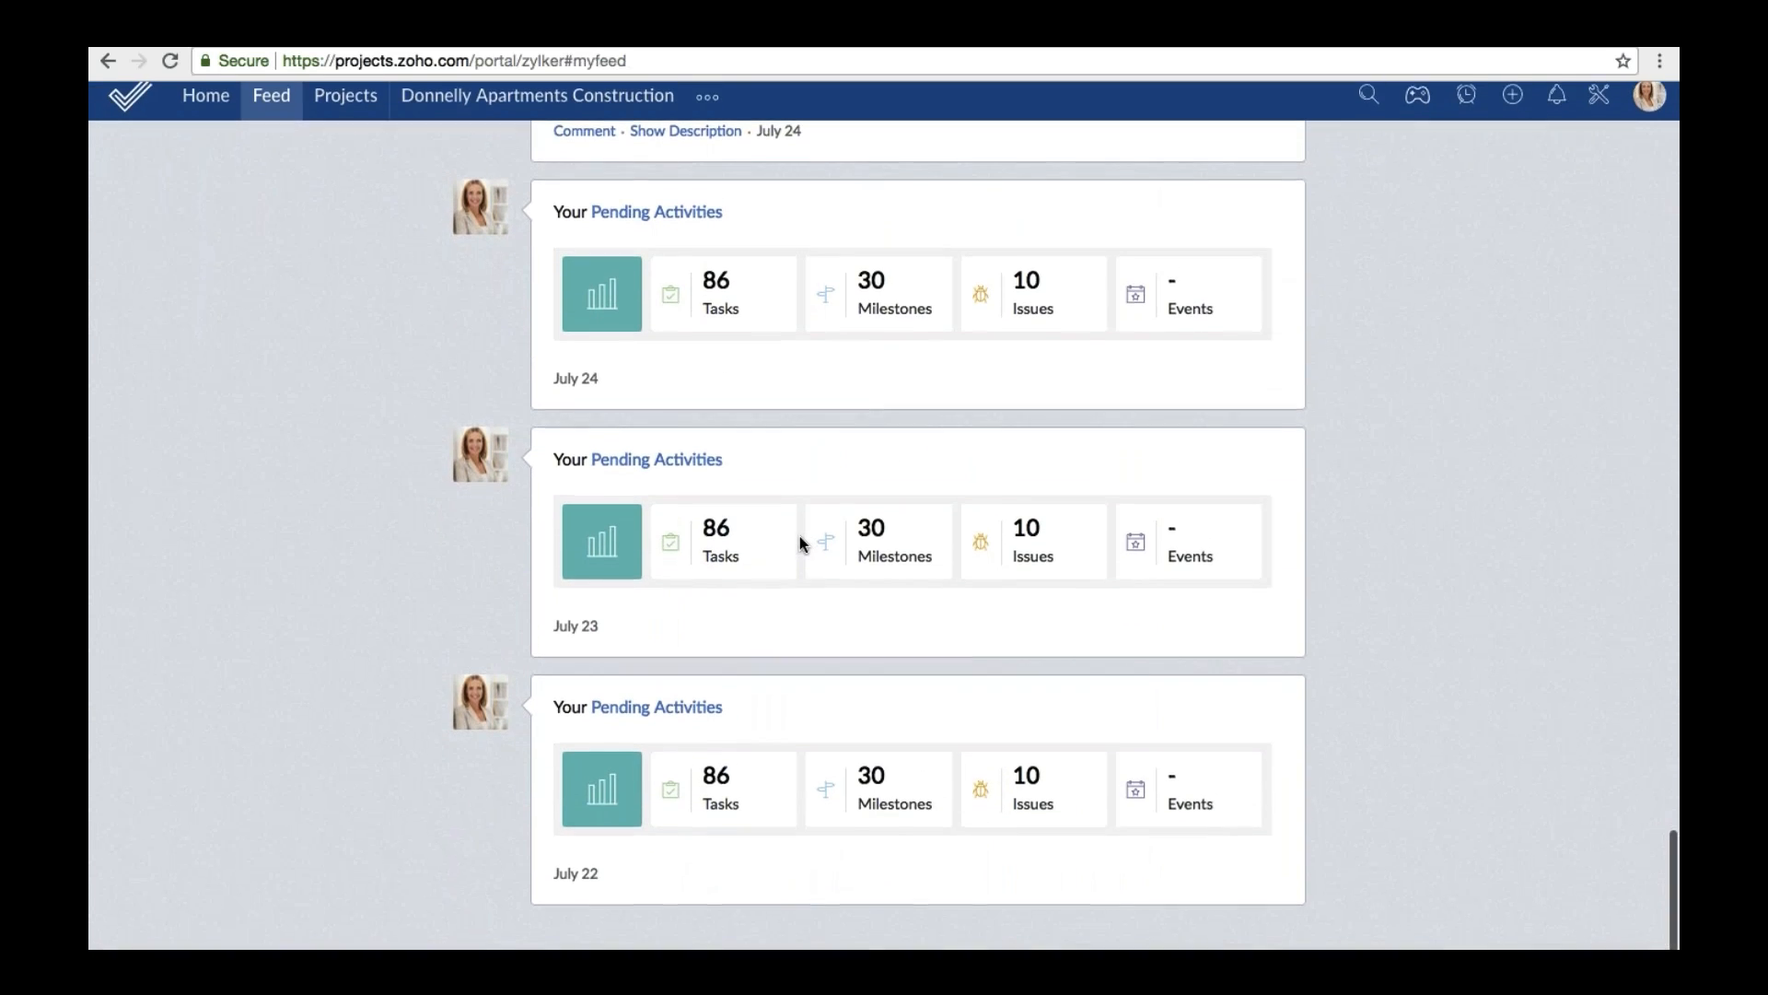
scroll(877, 783, down, 15)
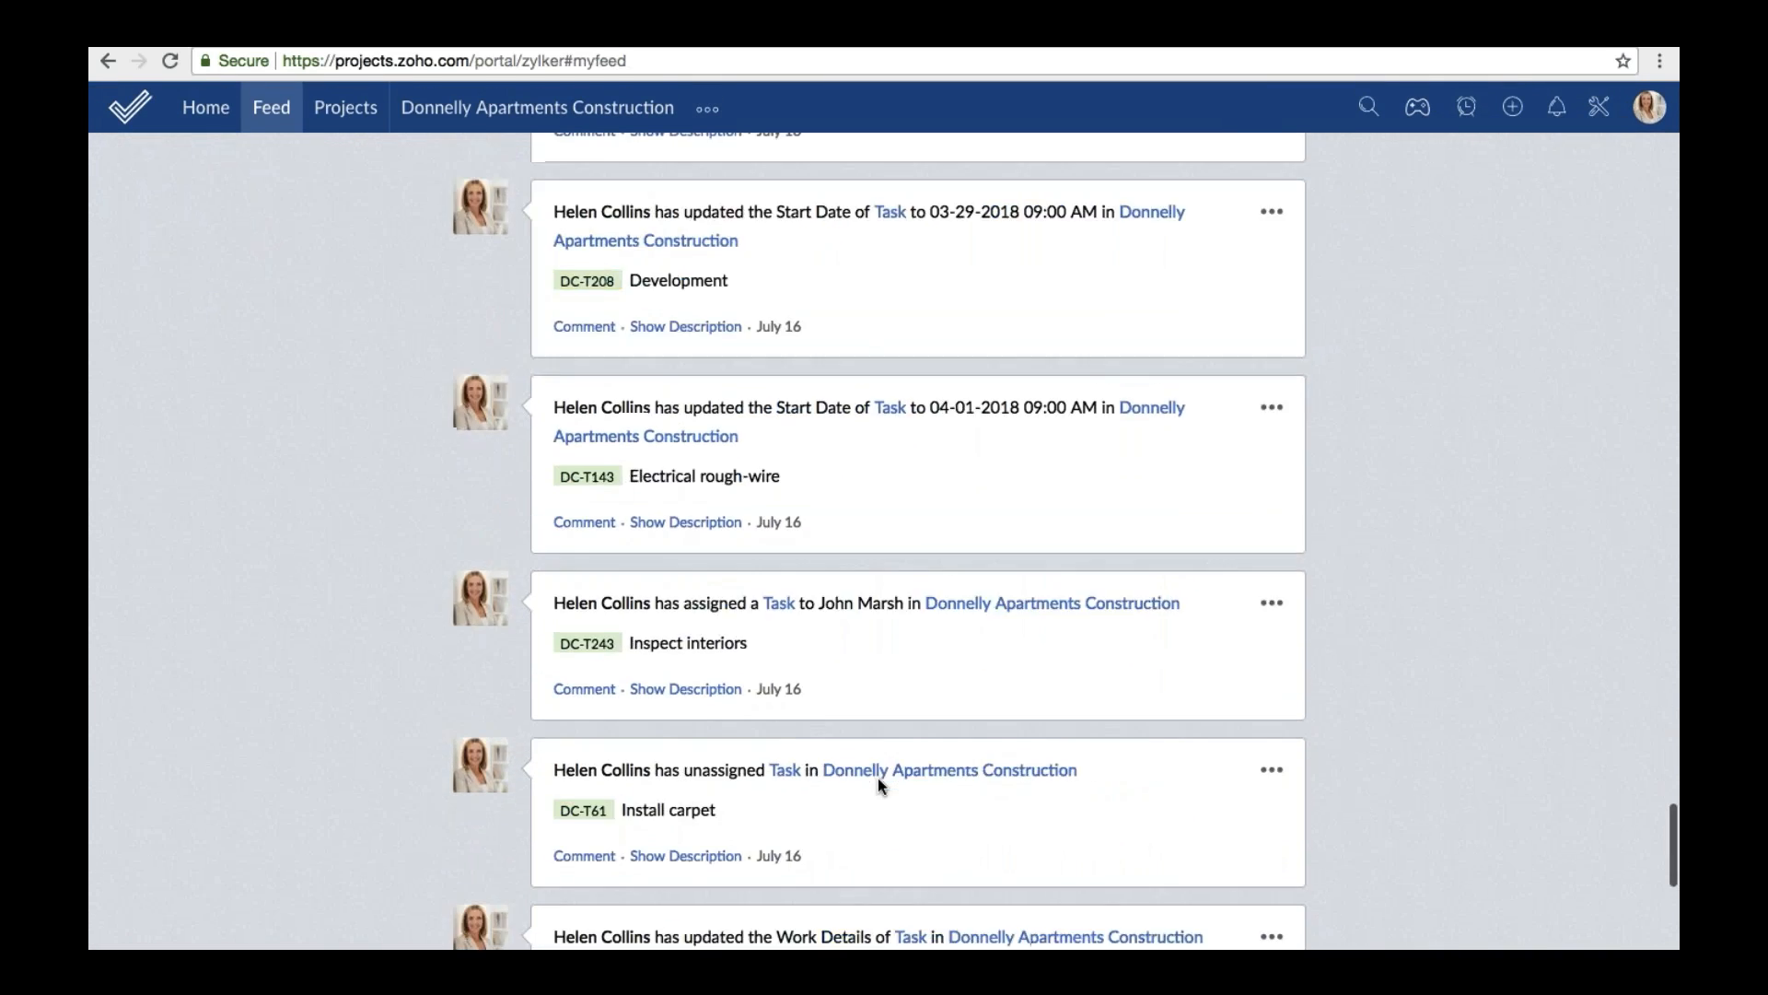
scroll(877, 786, down, 1)
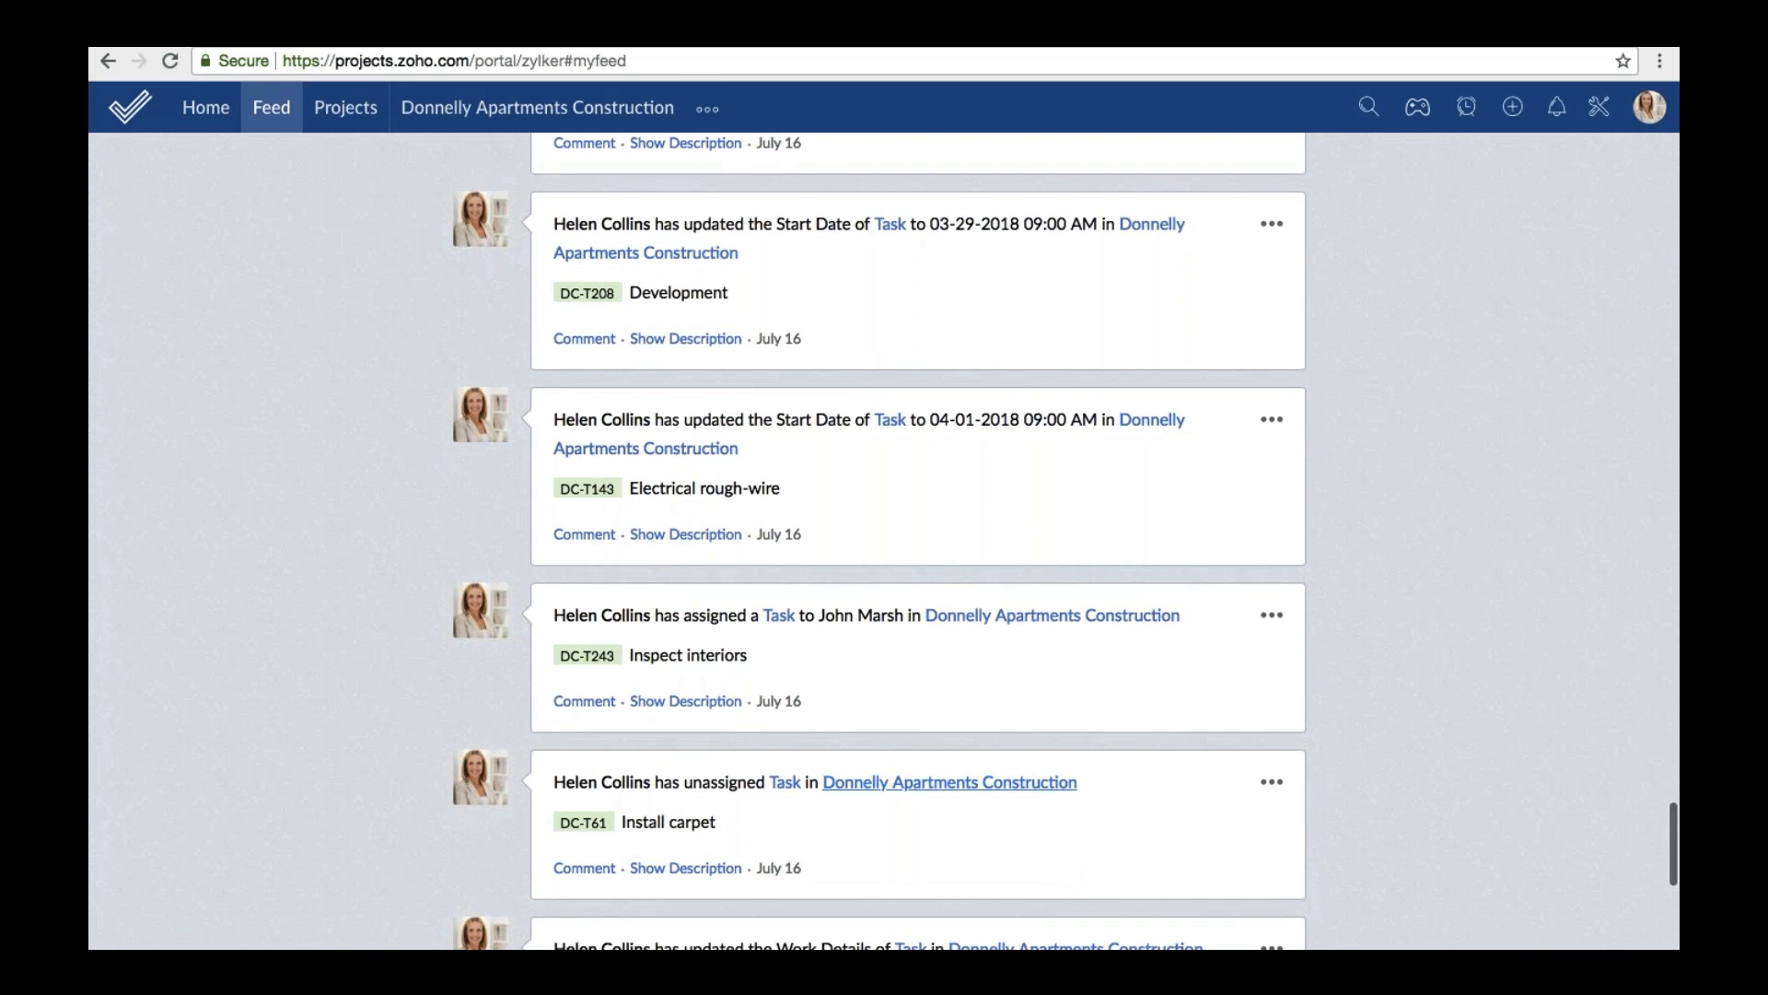
click(590, 537)
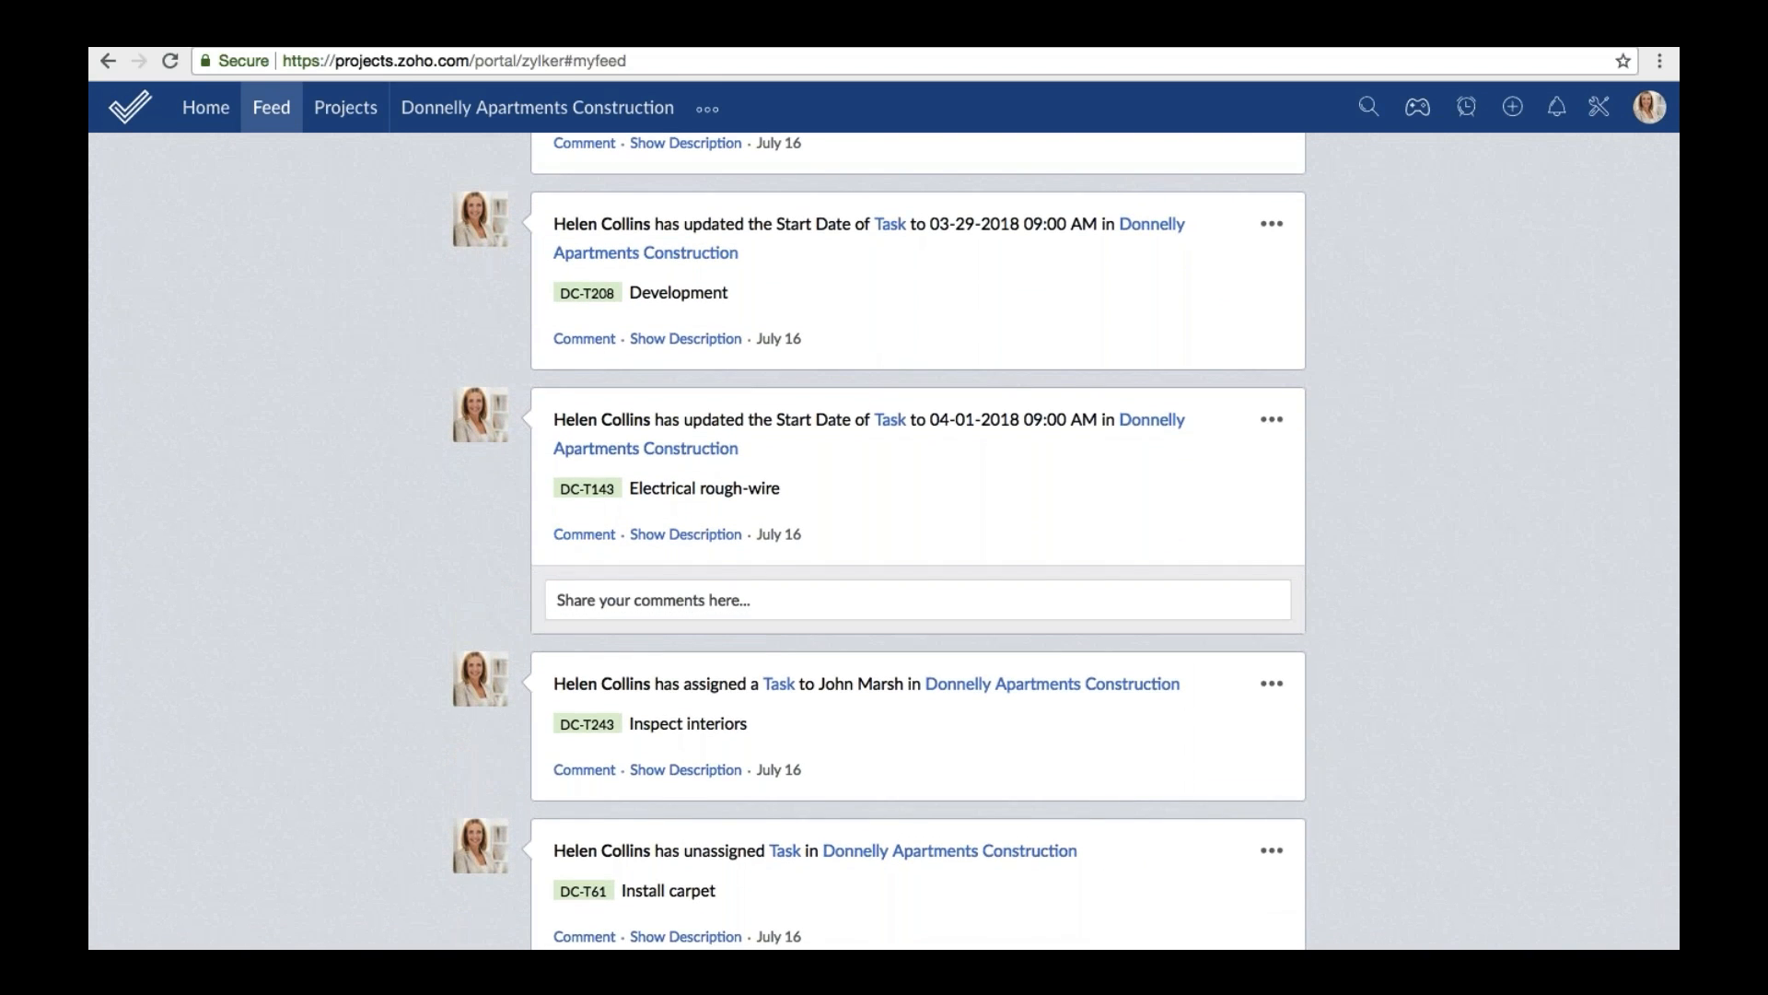
click(706, 601)
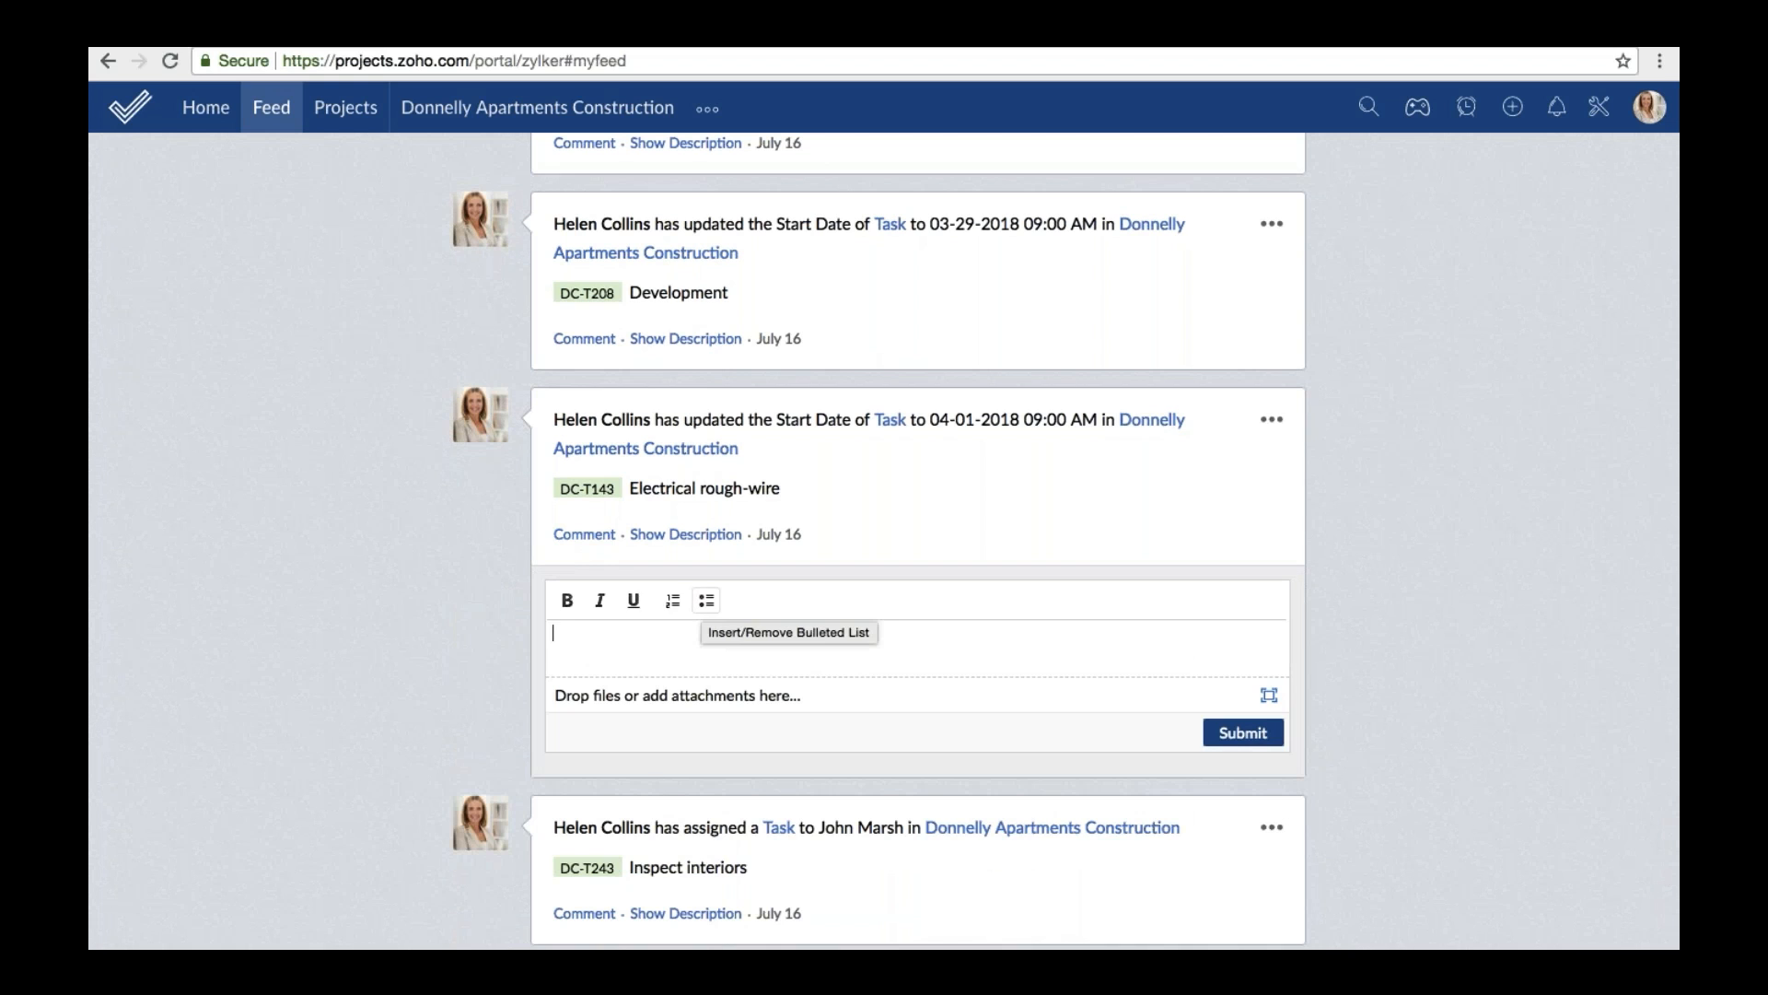
Review the feed's Status posts and display the Activity Stream.
scroll(374, 636, up, 20)
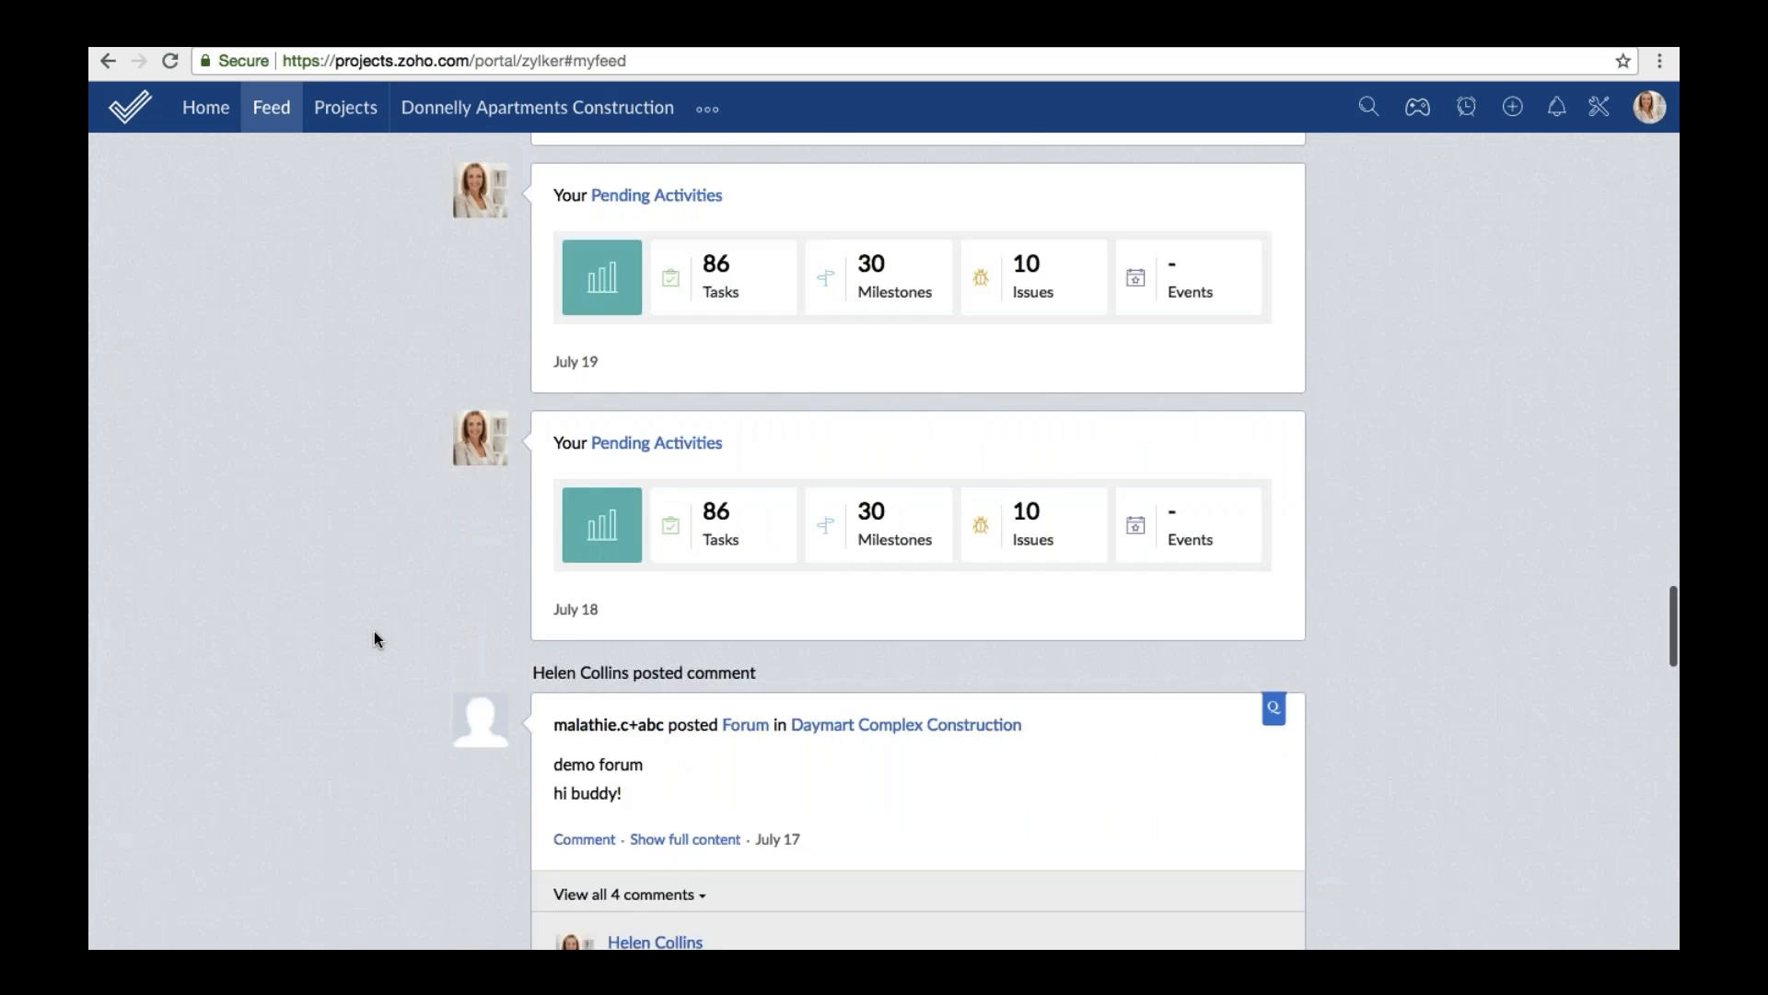
scroll(373, 635, up, 4)
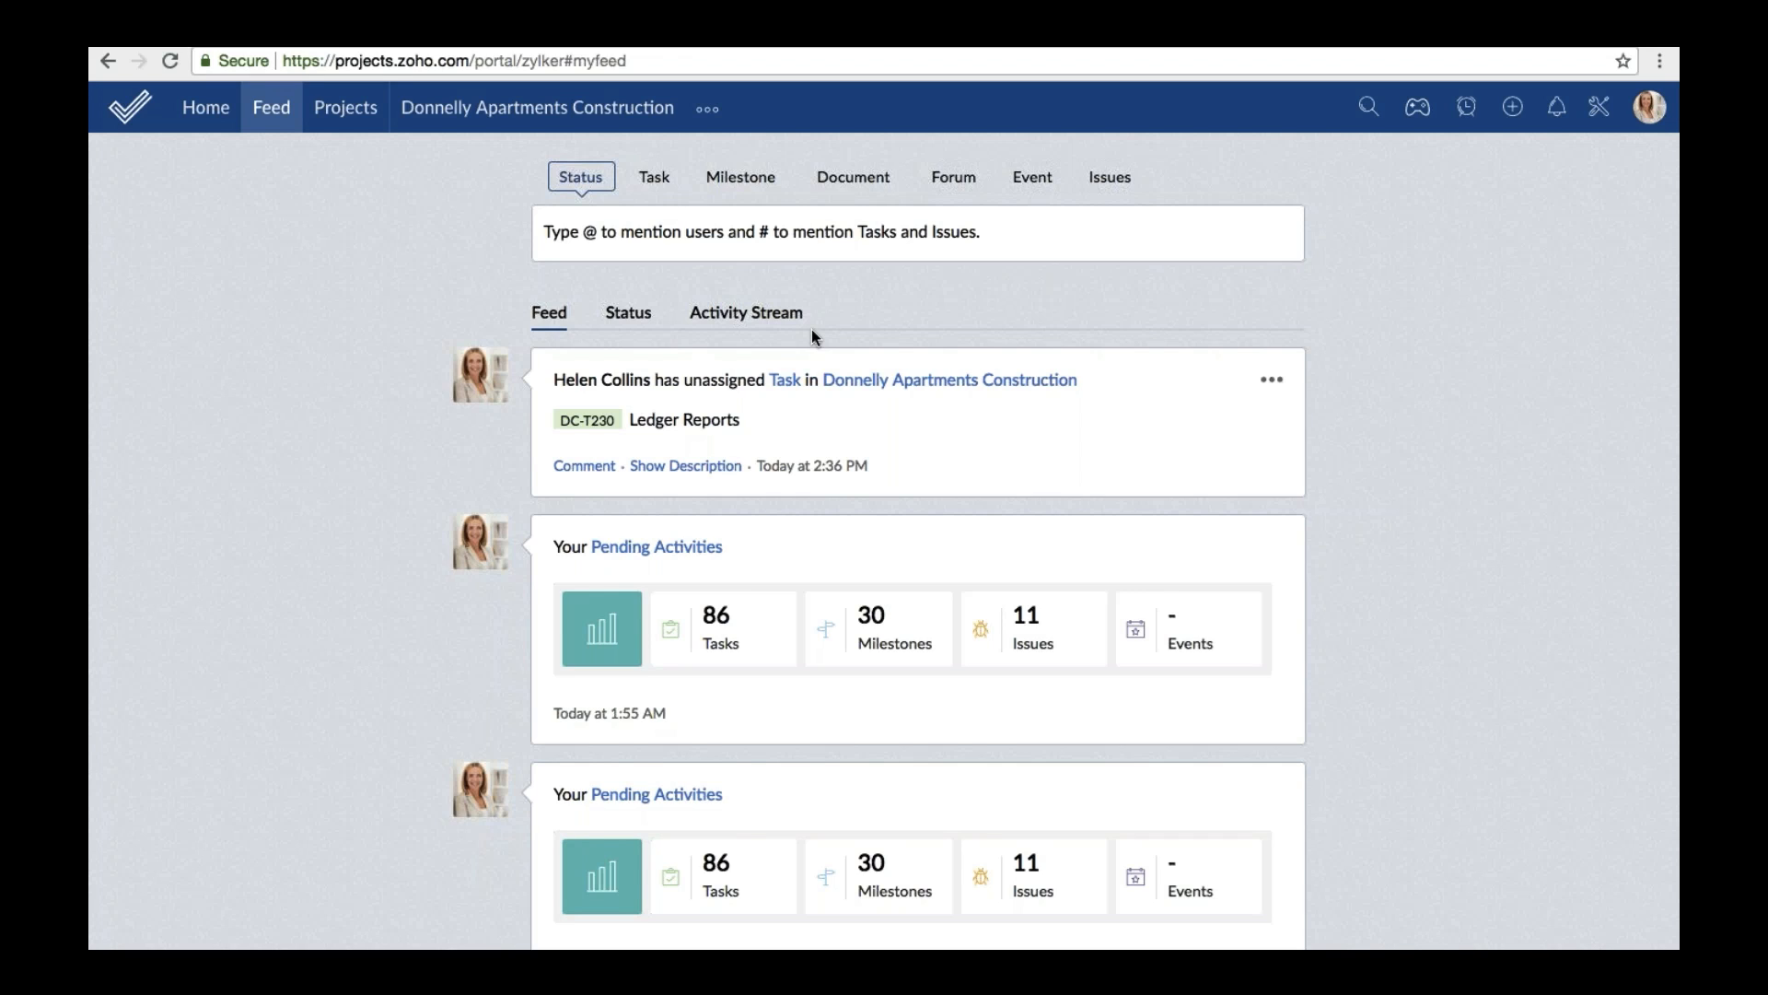
click(628, 312)
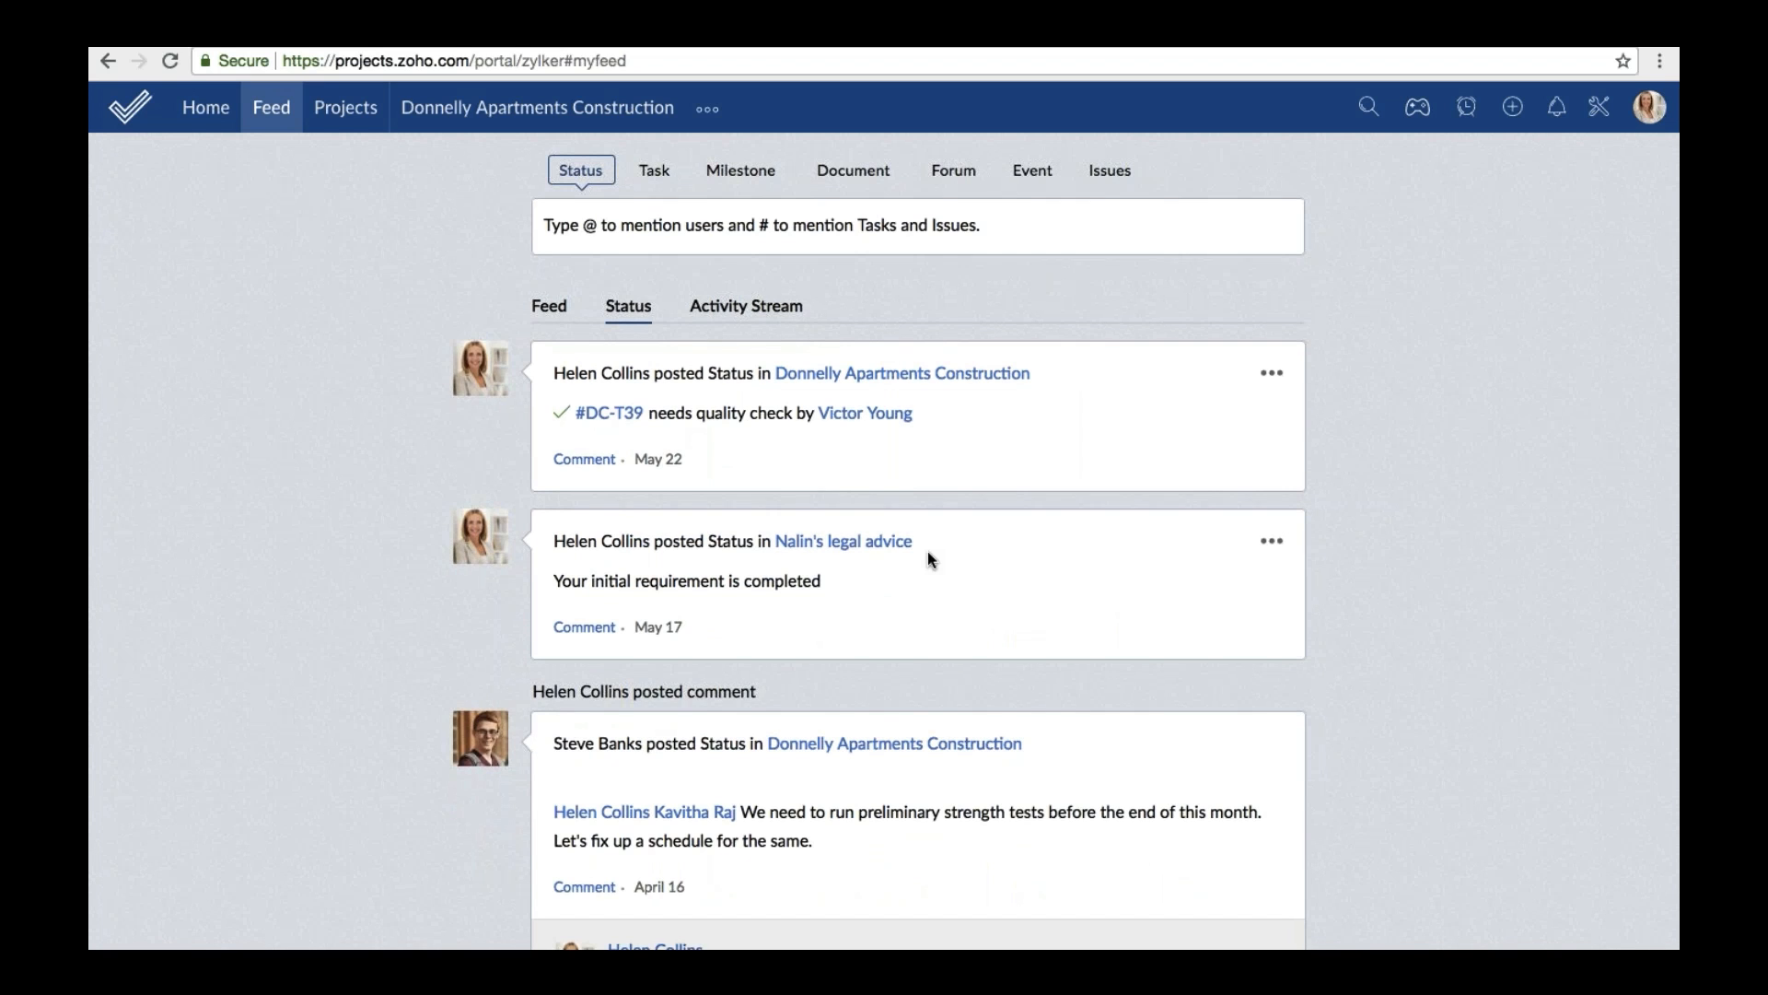
scroll(927, 551, down, 7)
scroll(927, 551, up, 1)
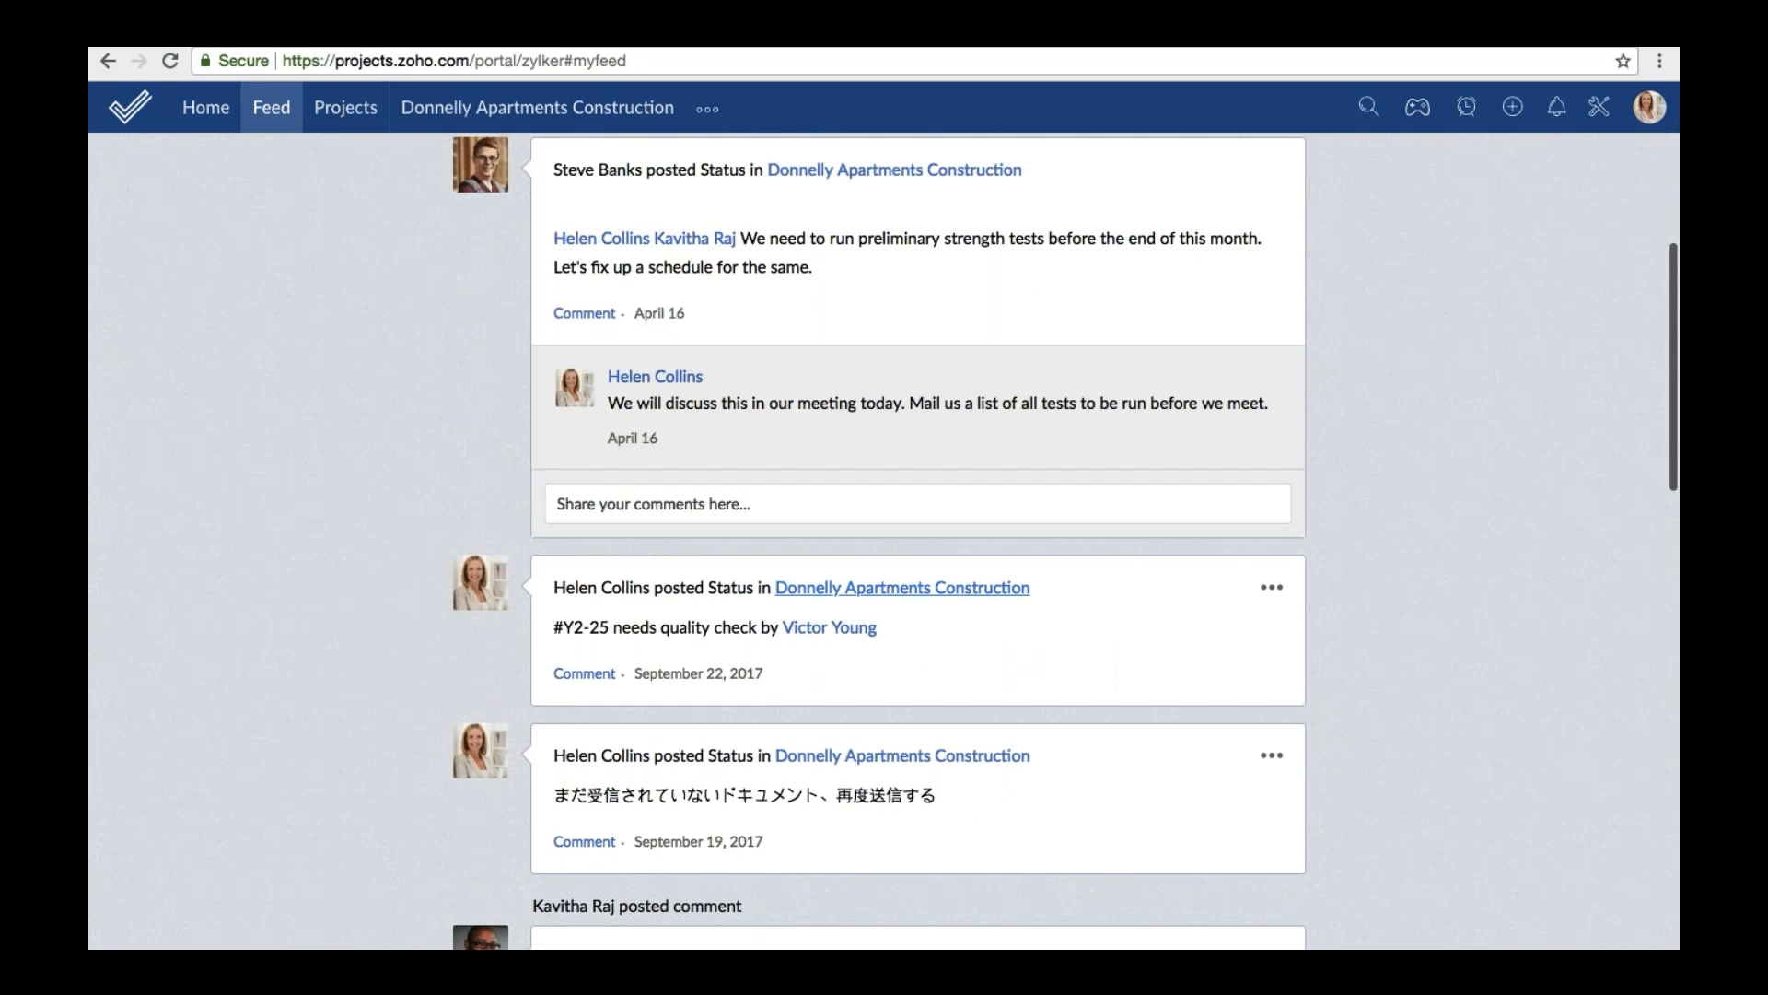
scroll(926, 588, up, 6)
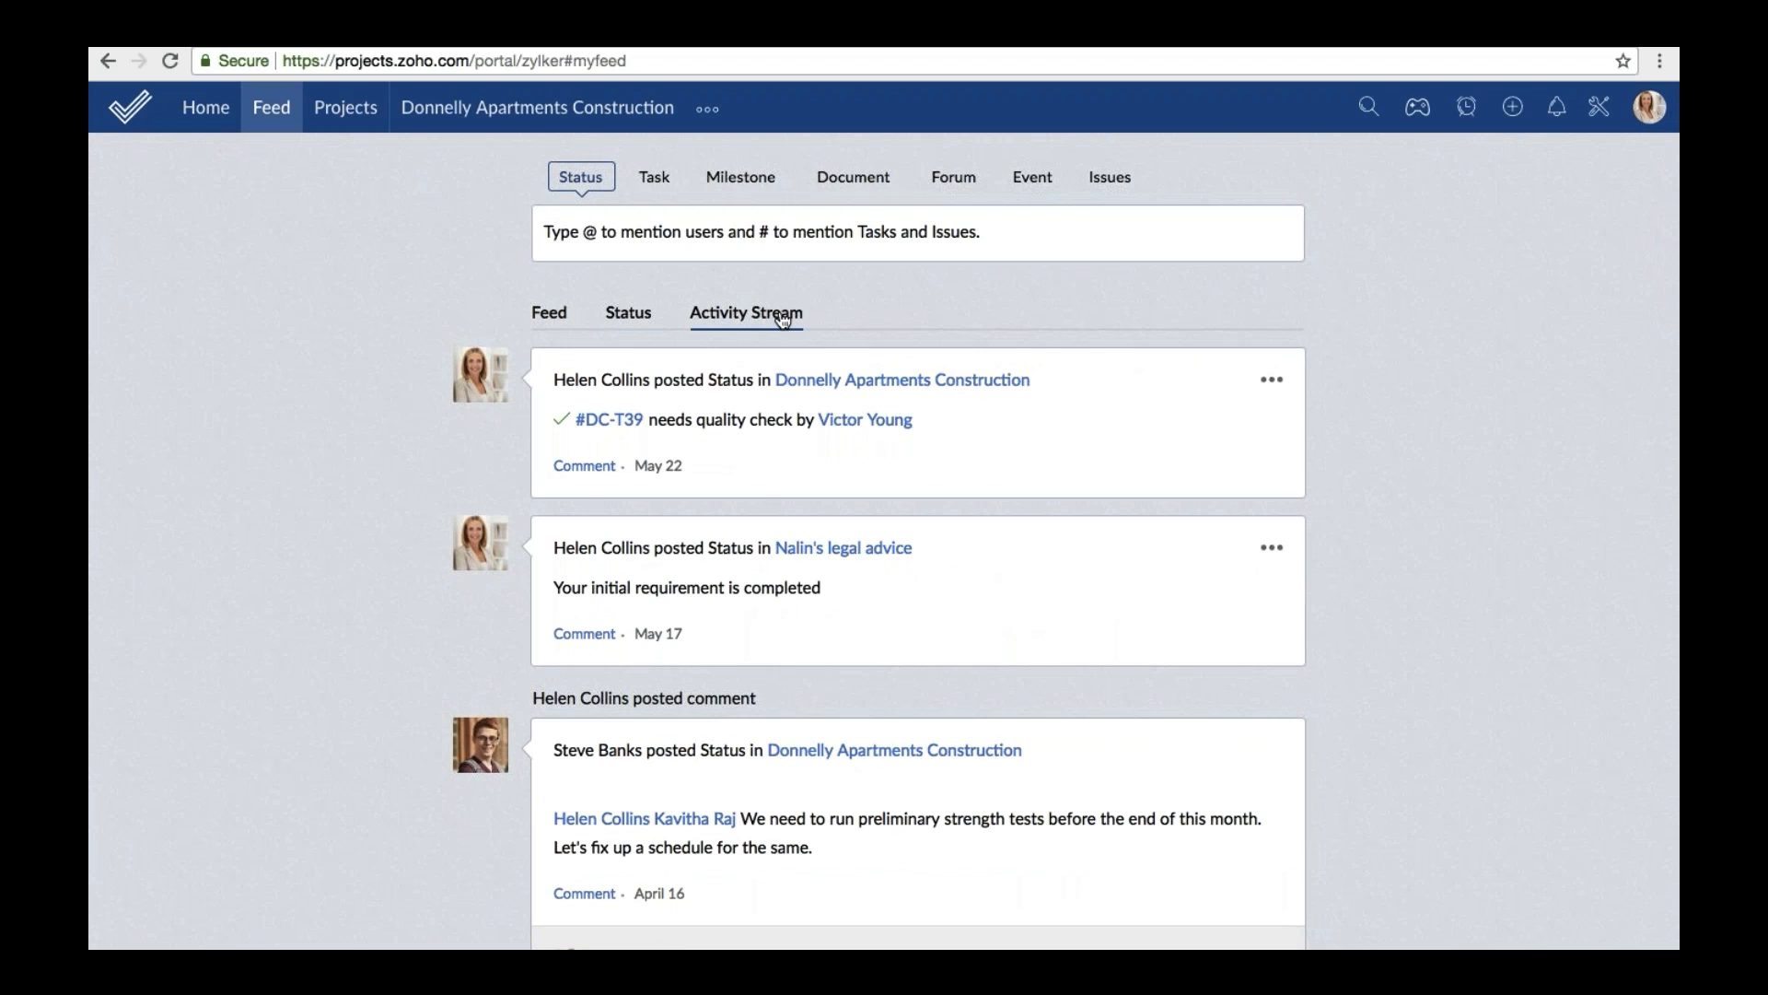
click(782, 314)
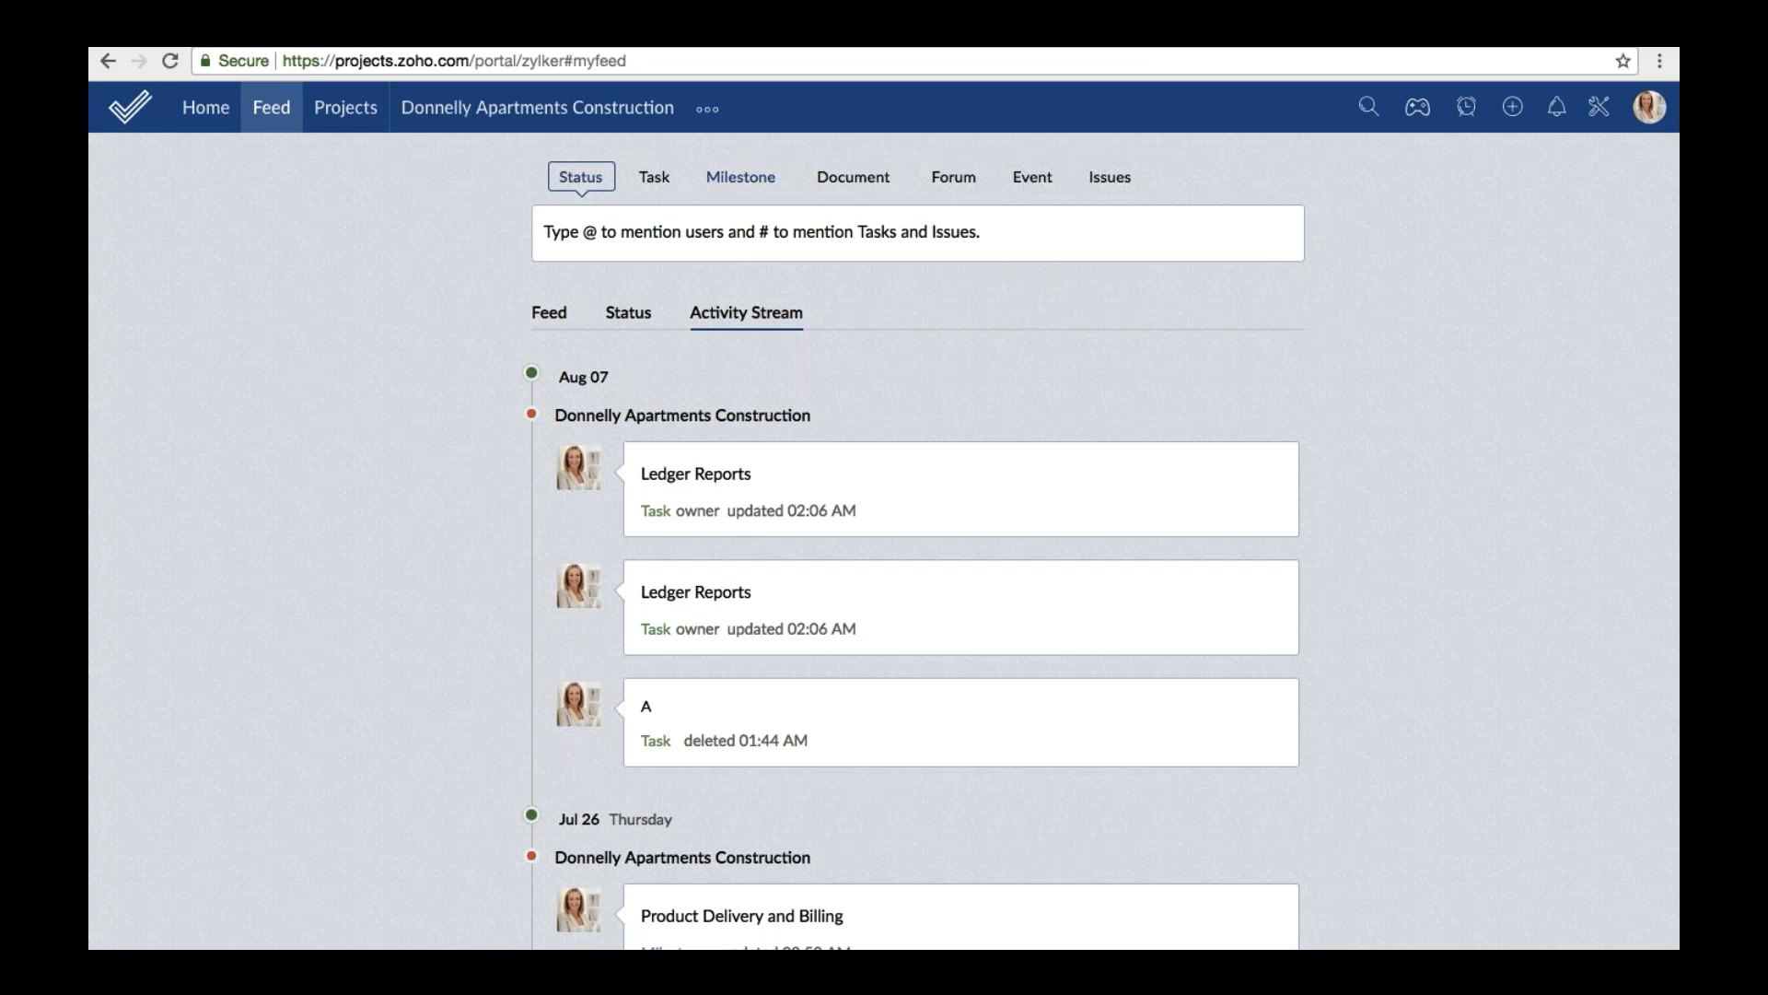
Begin a new status post with an @ mention.
click(847, 227)
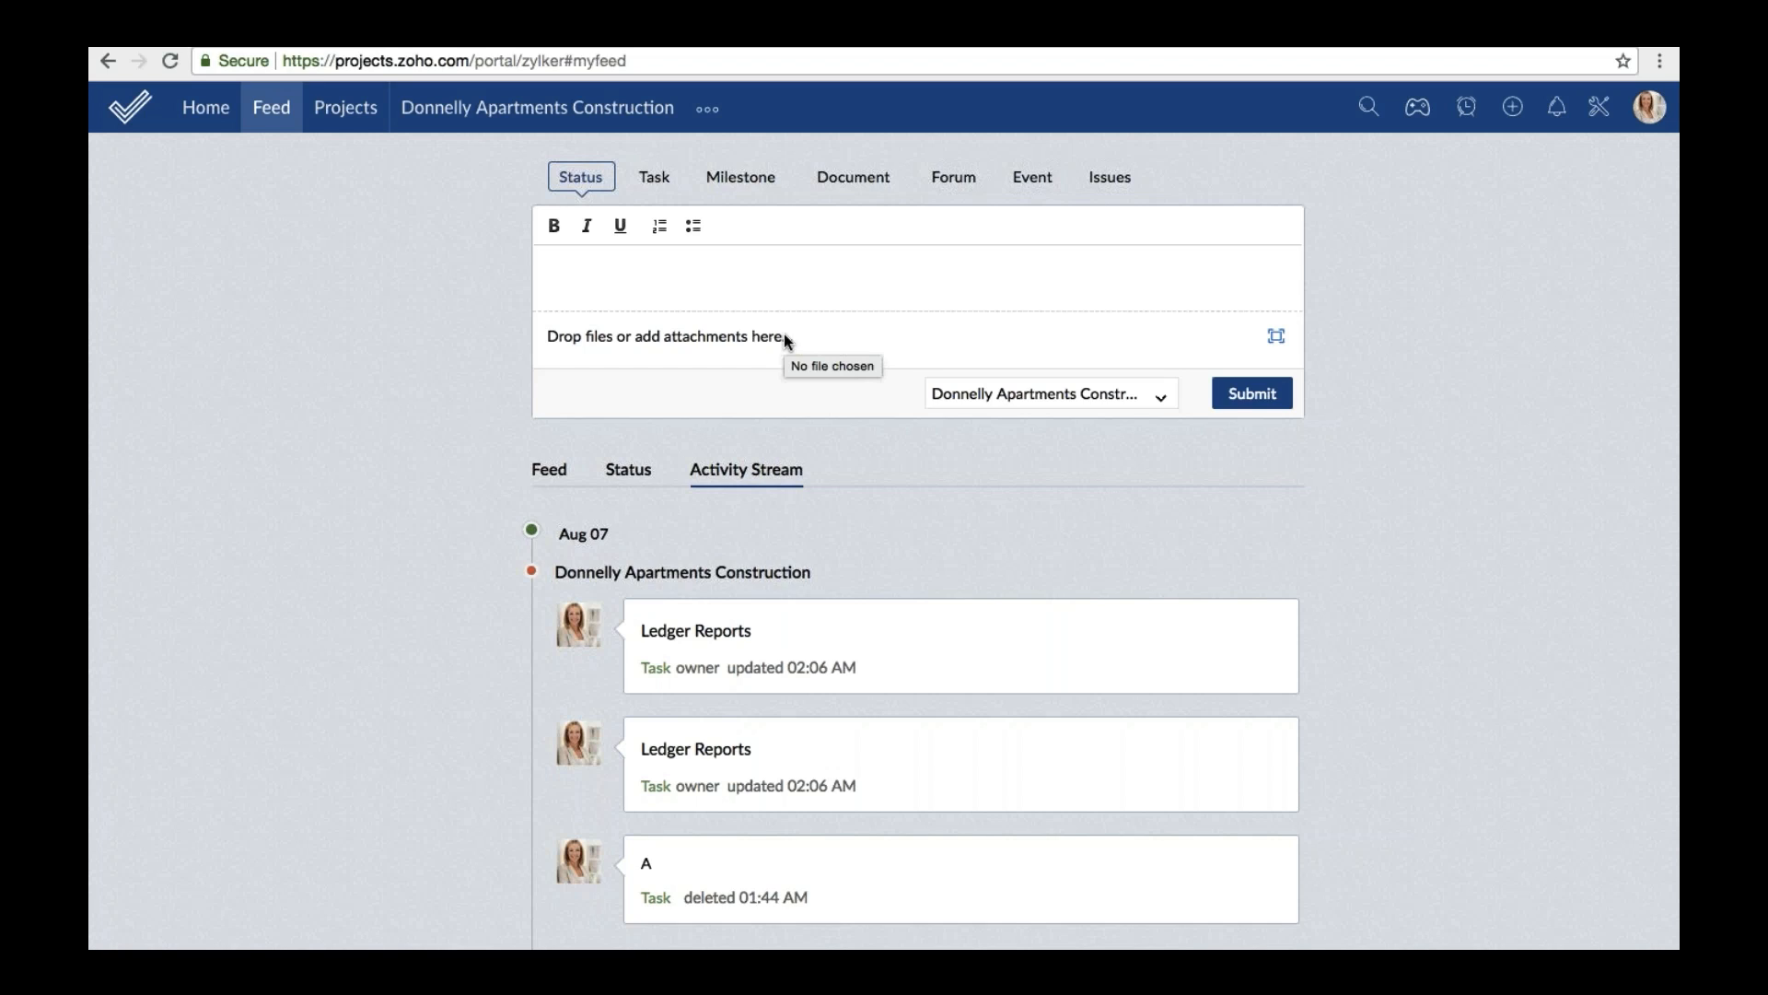
text(@)
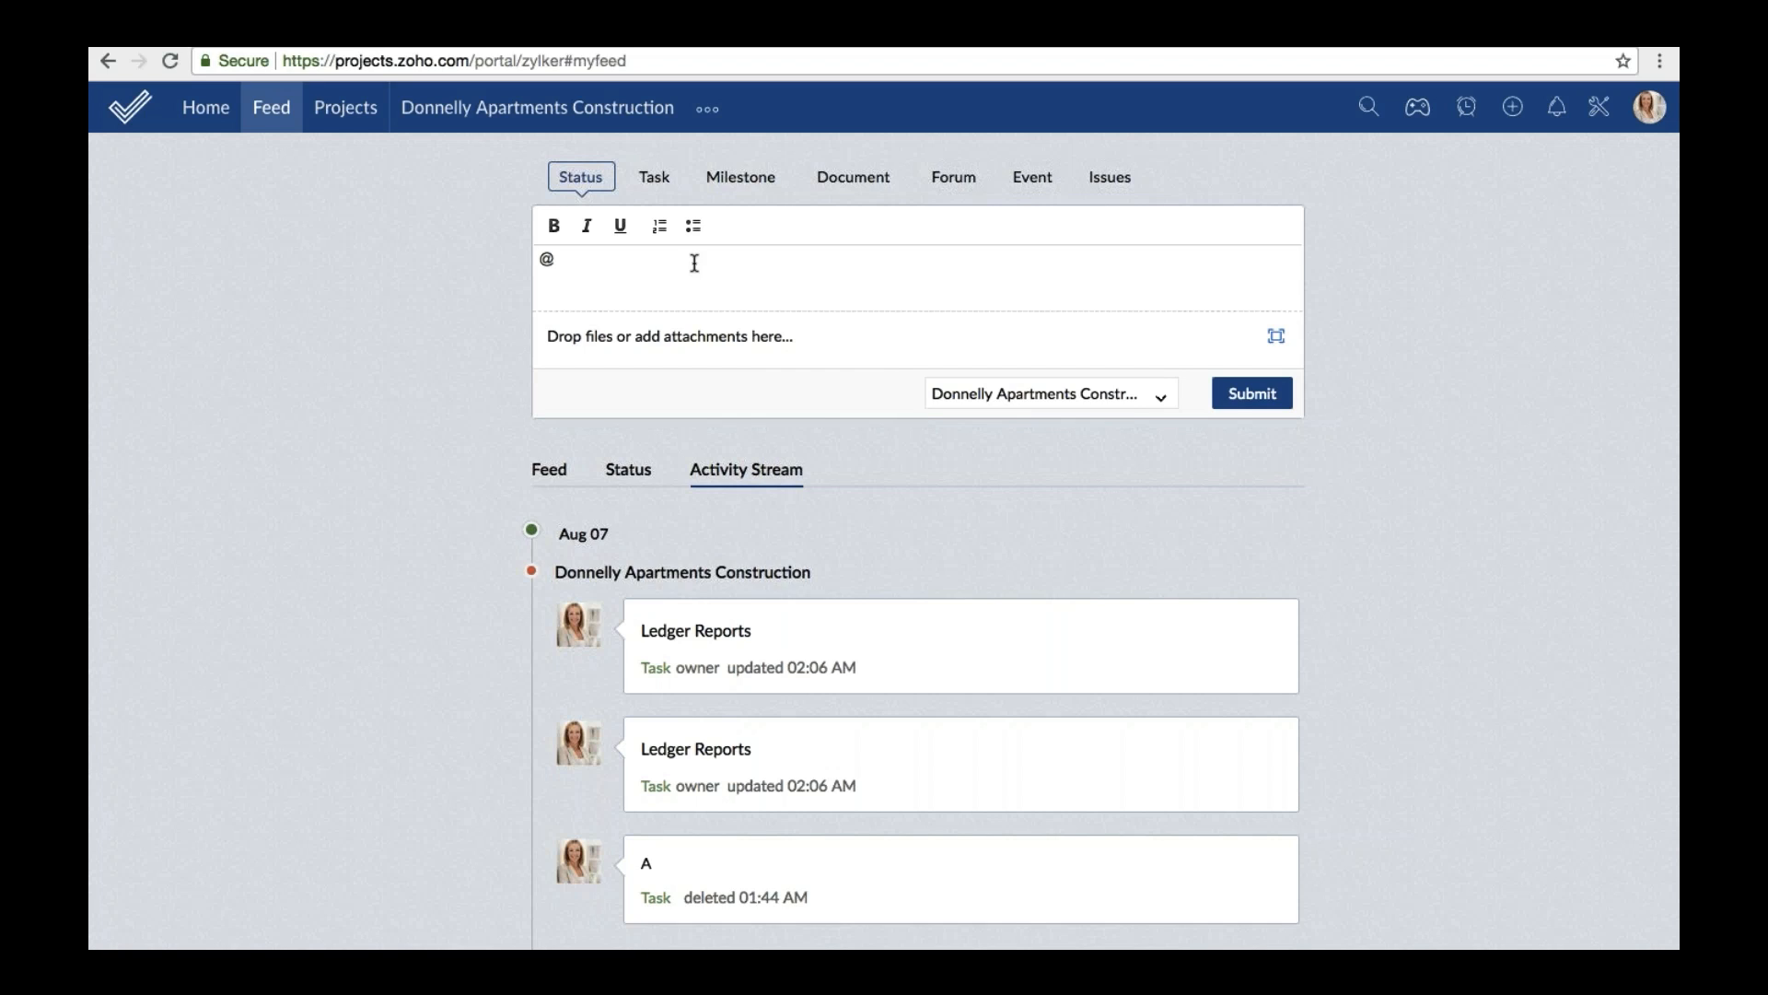
Inspect the Add User form for portal users in Setup and close it without adding anyone.
click(1600, 118)
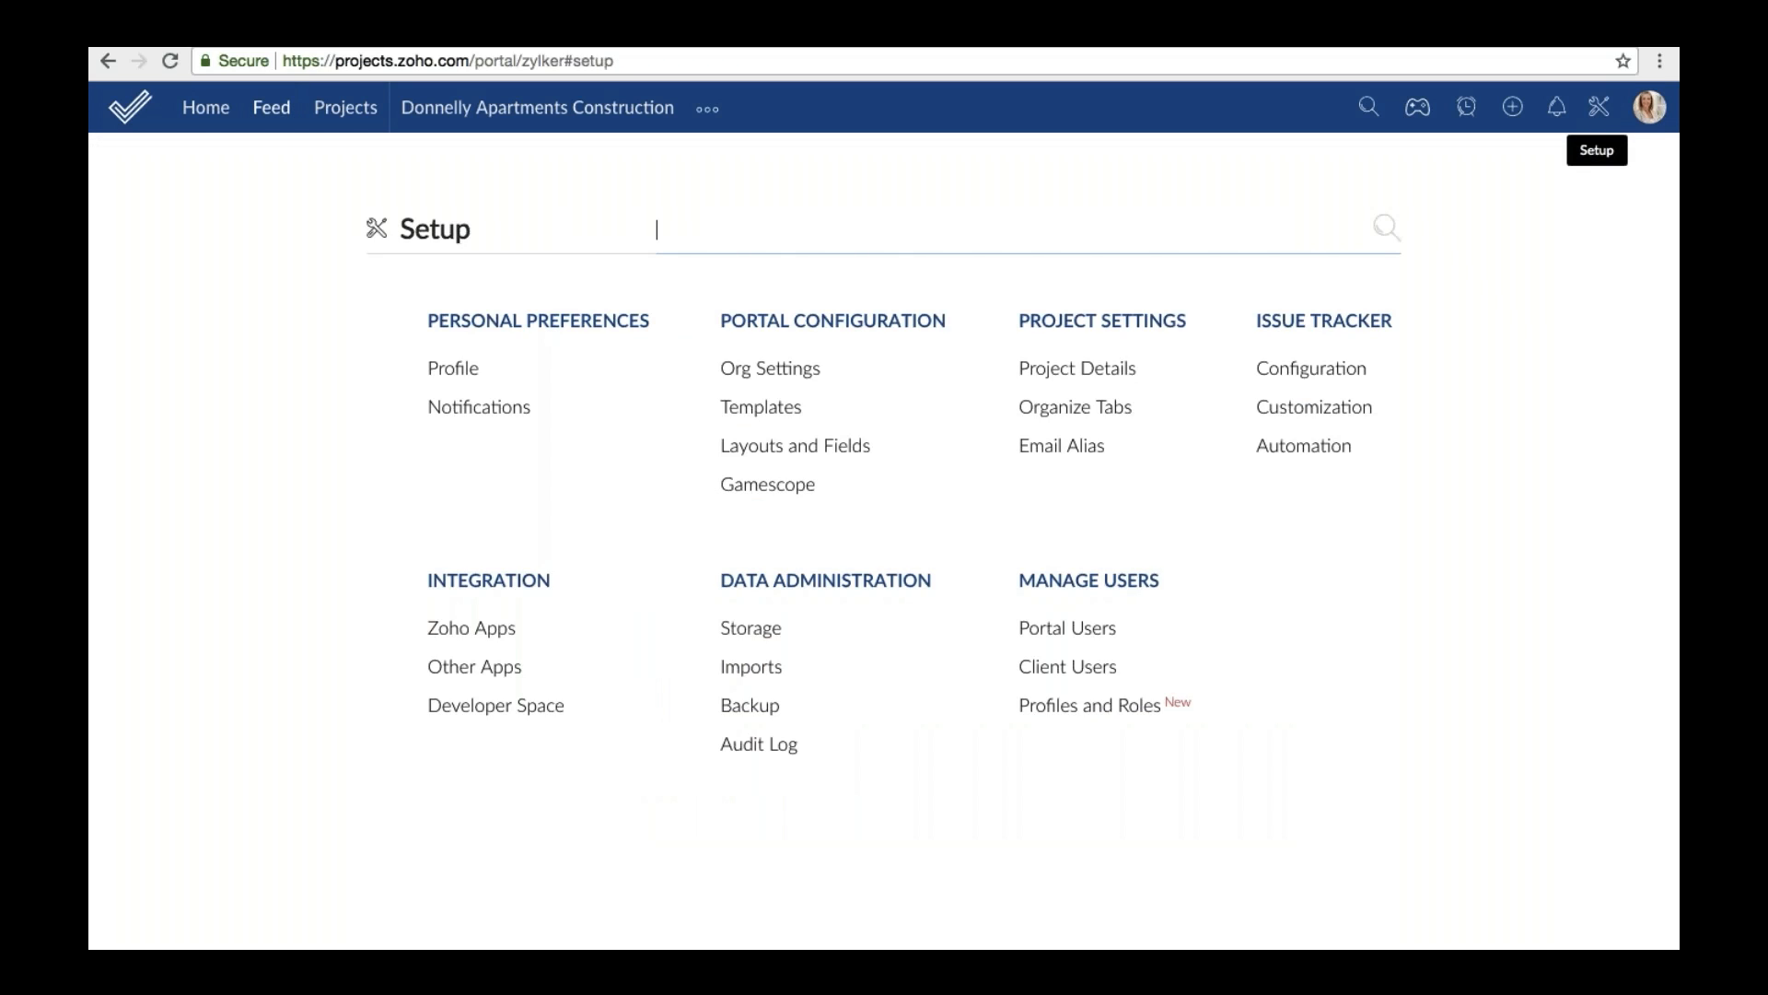
click(1086, 637)
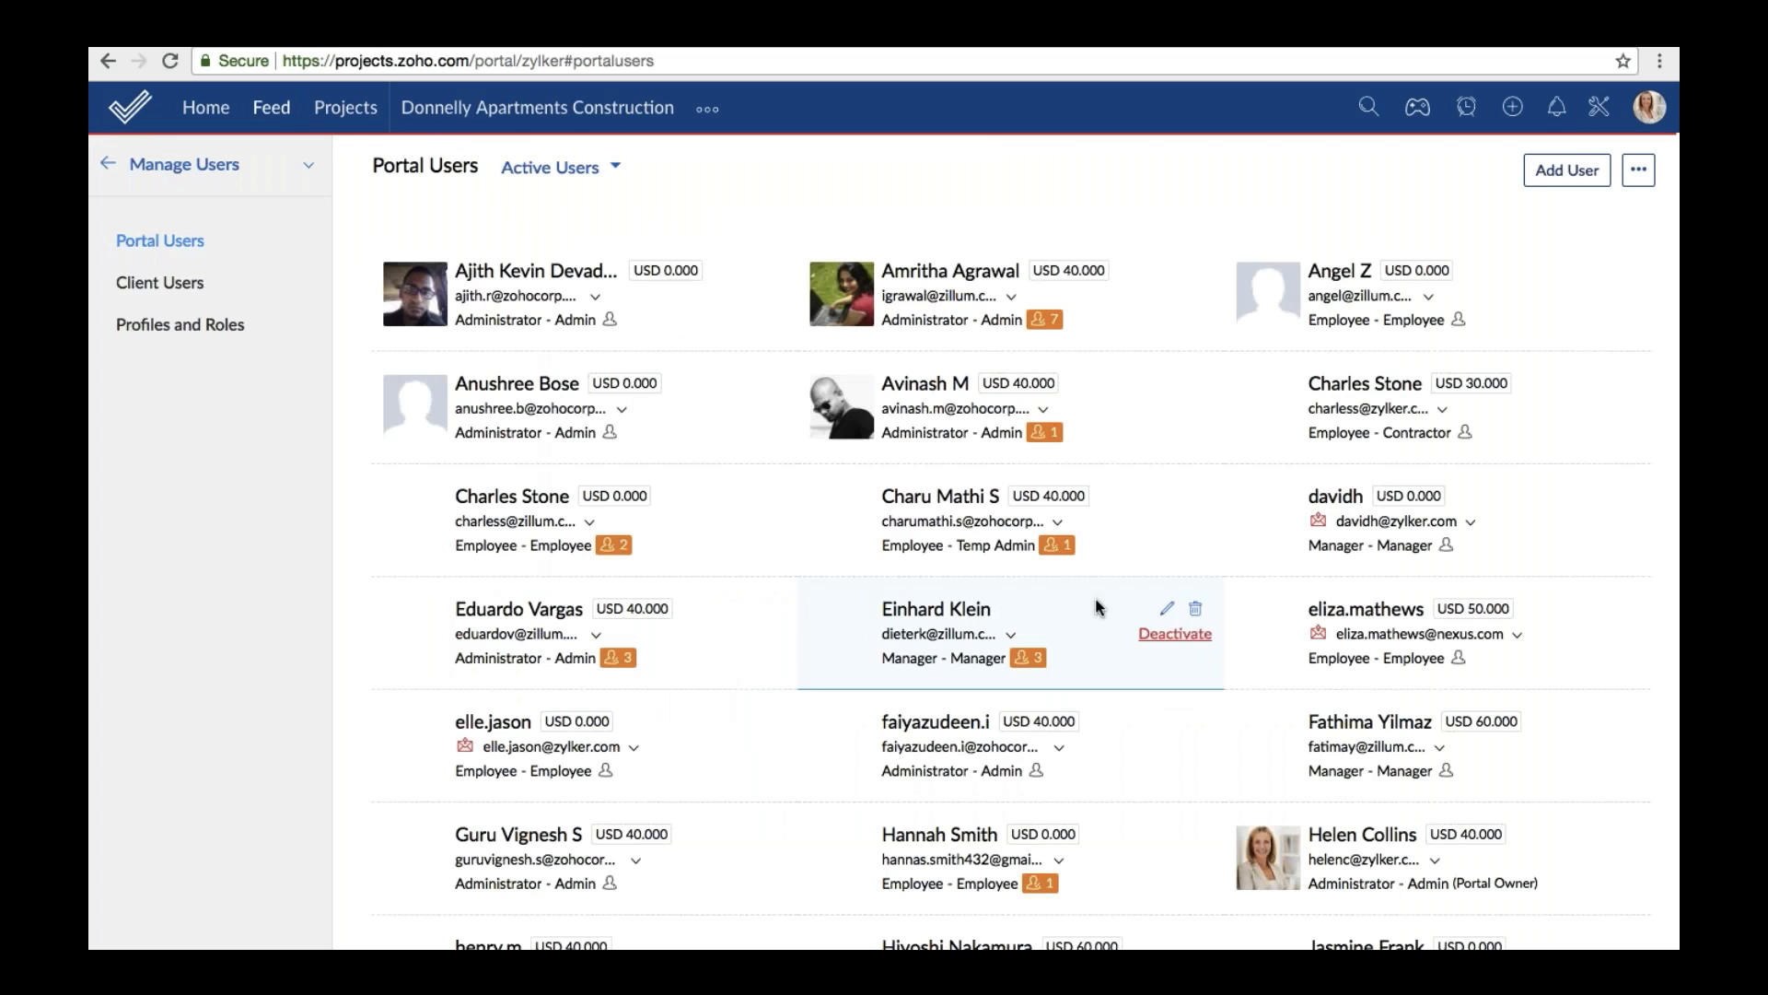
click(1577, 173)
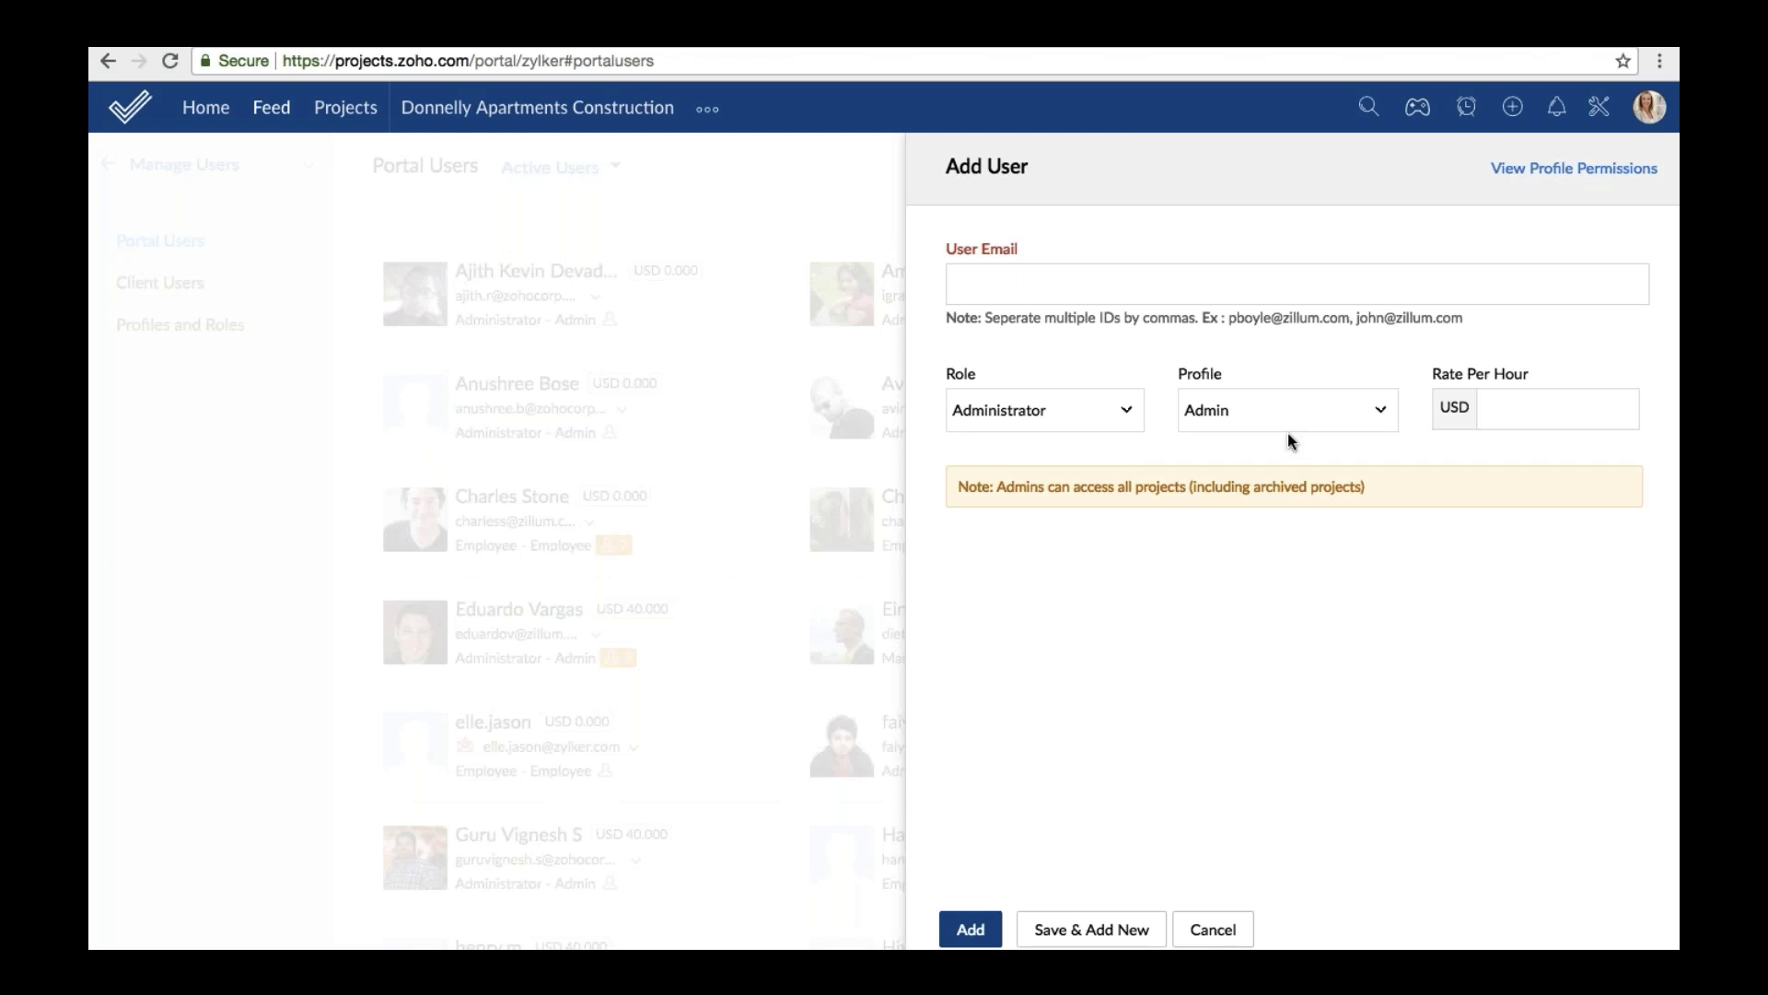
click(1229, 932)
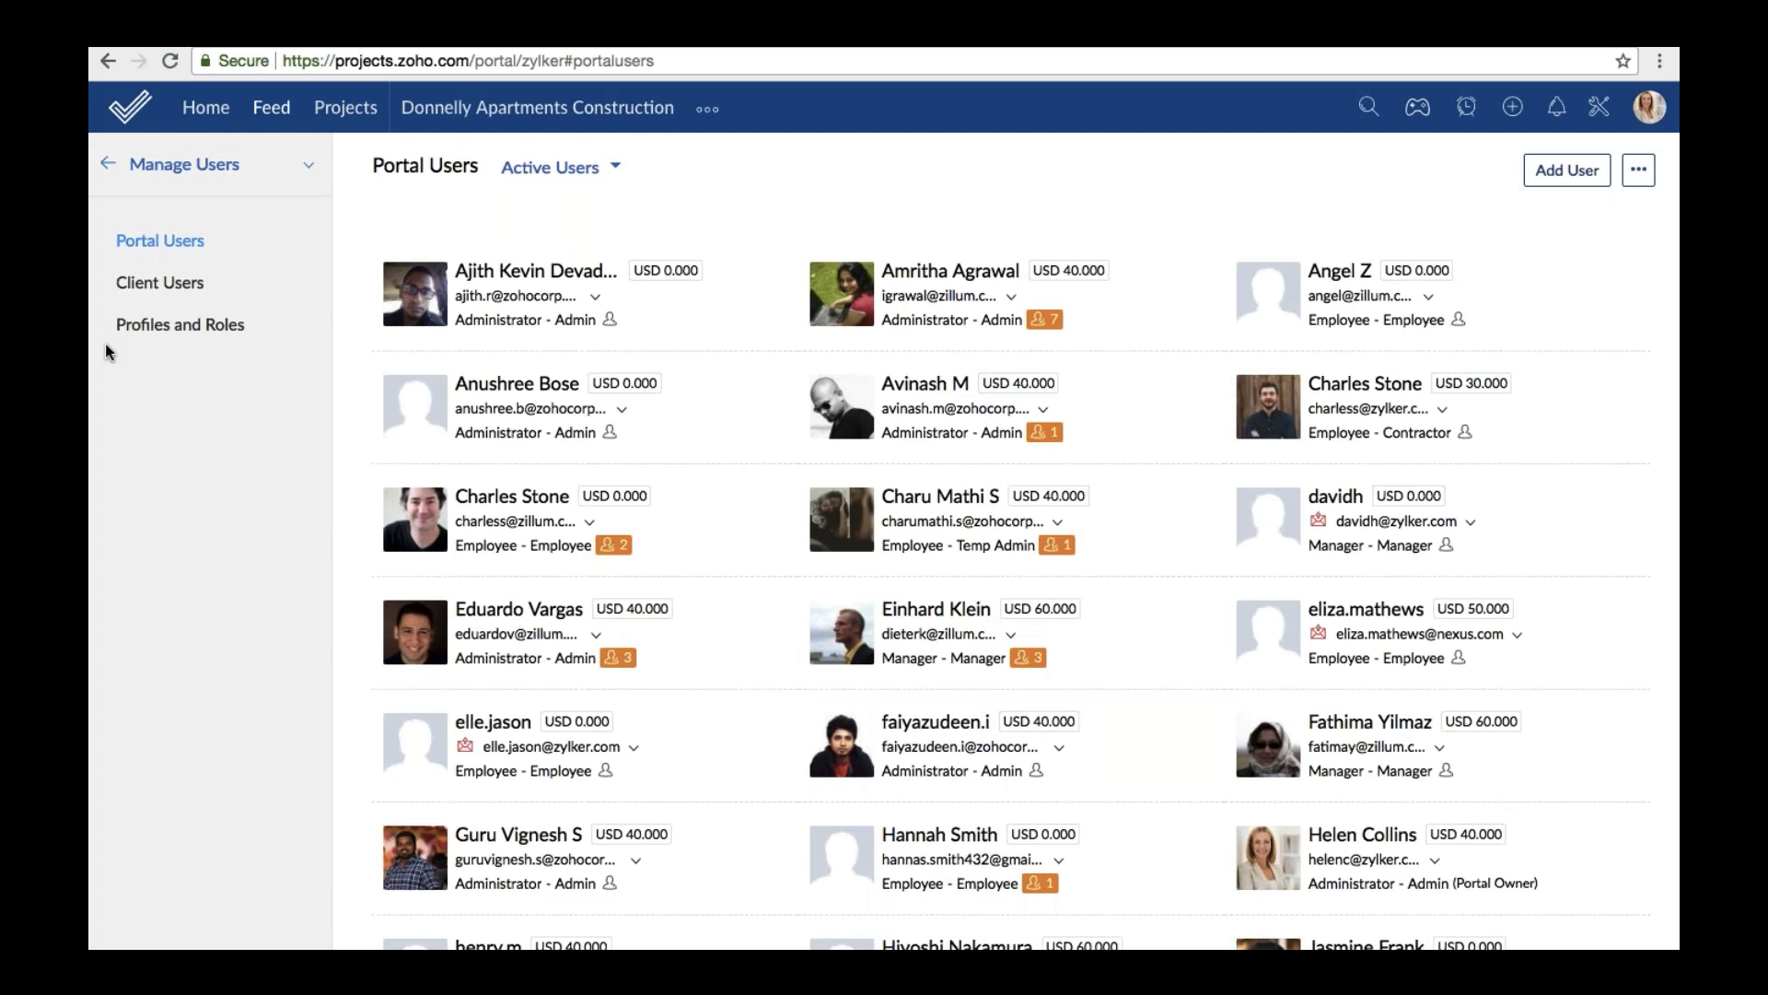
Examine the fields for adding a new client company under Client Users and cancel the form.
click(159, 282)
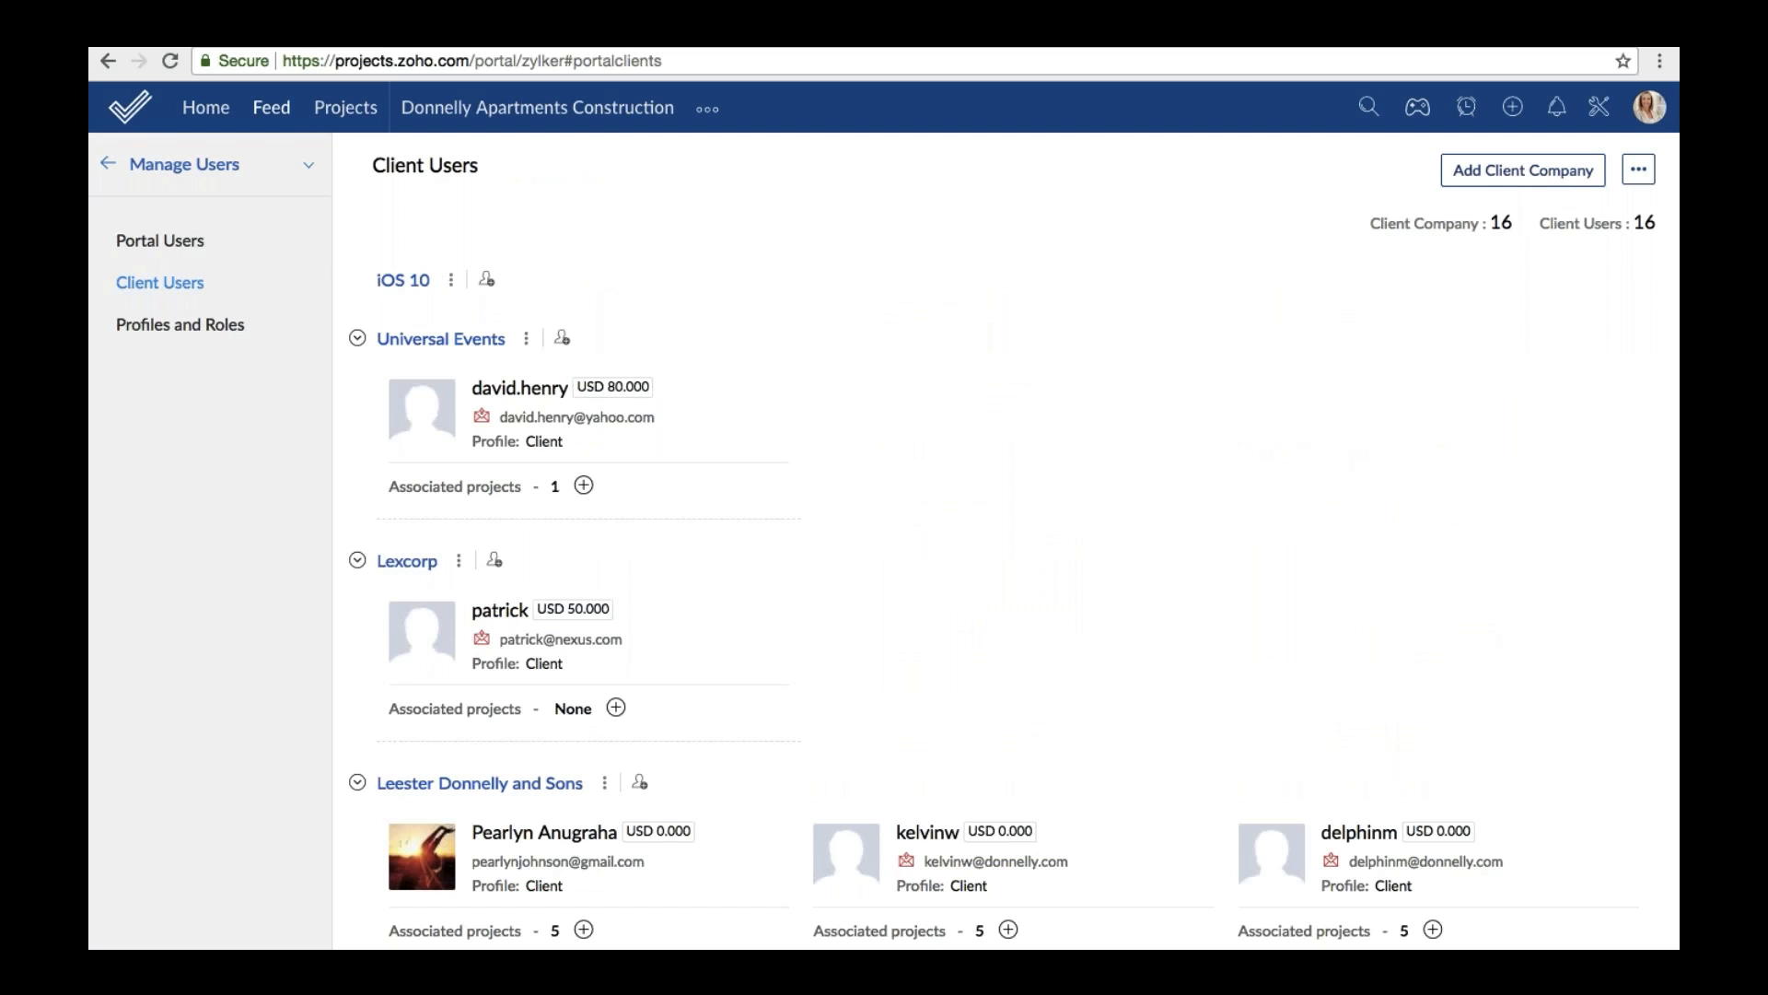
click(1567, 170)
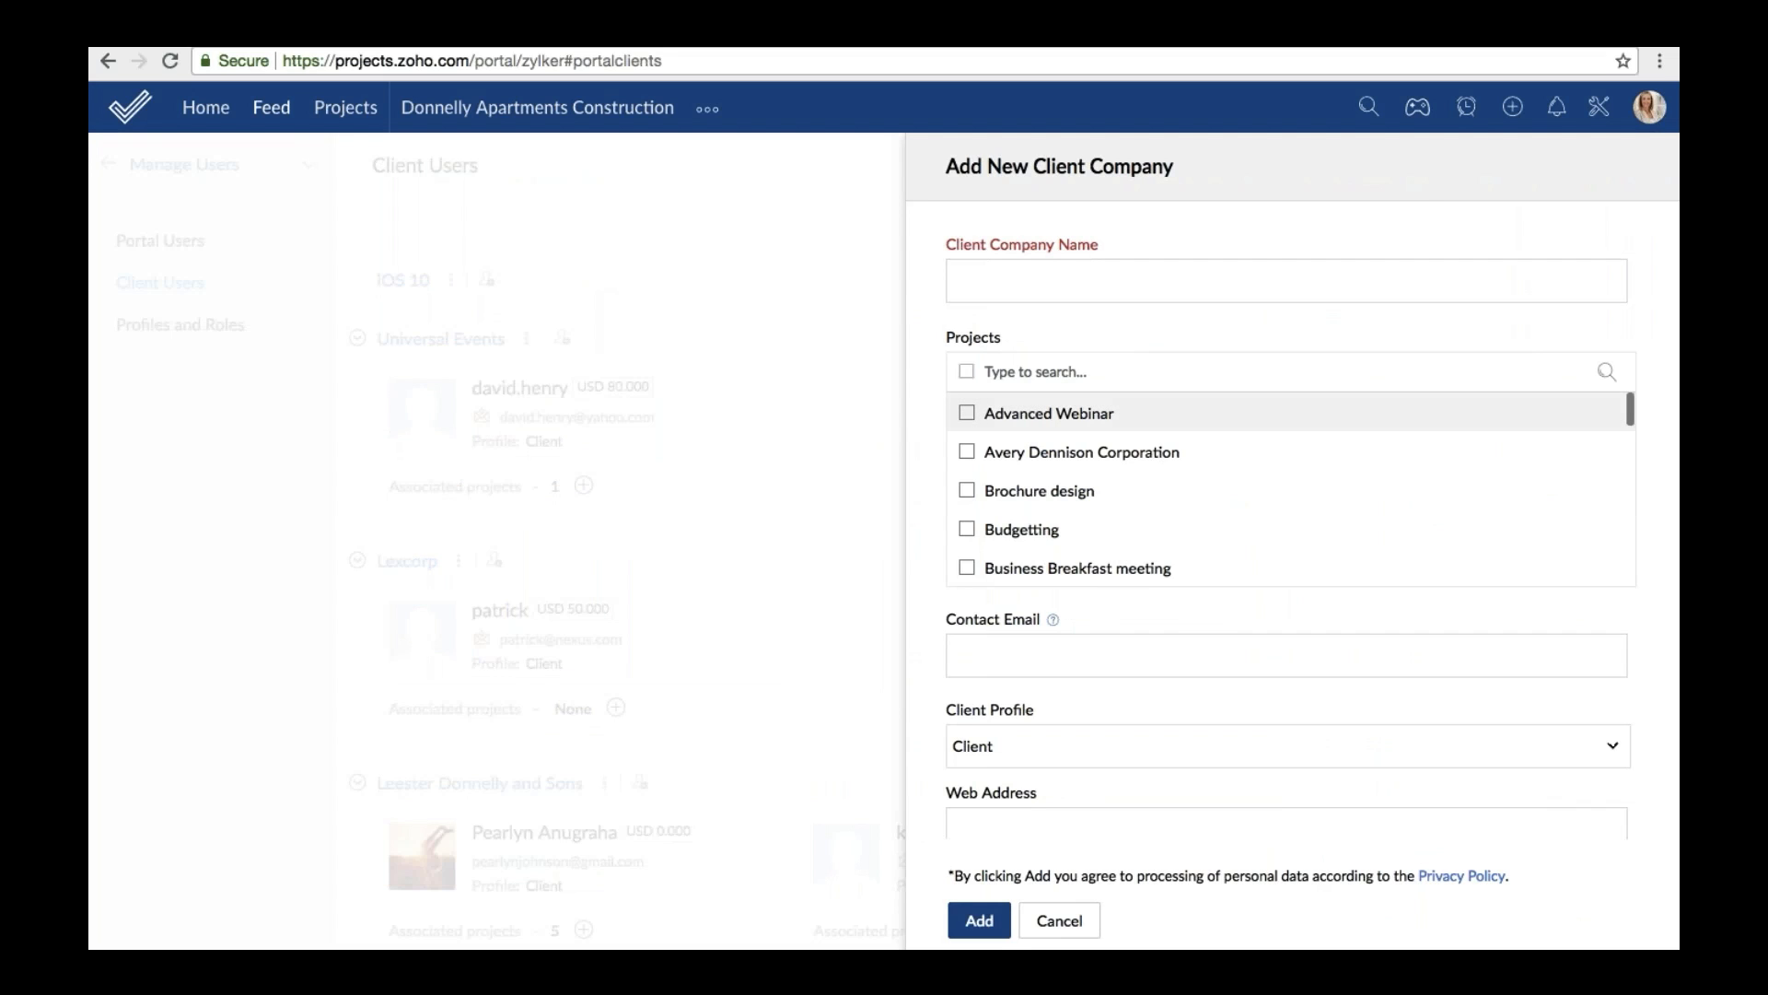
scroll(1256, 489, down, 5)
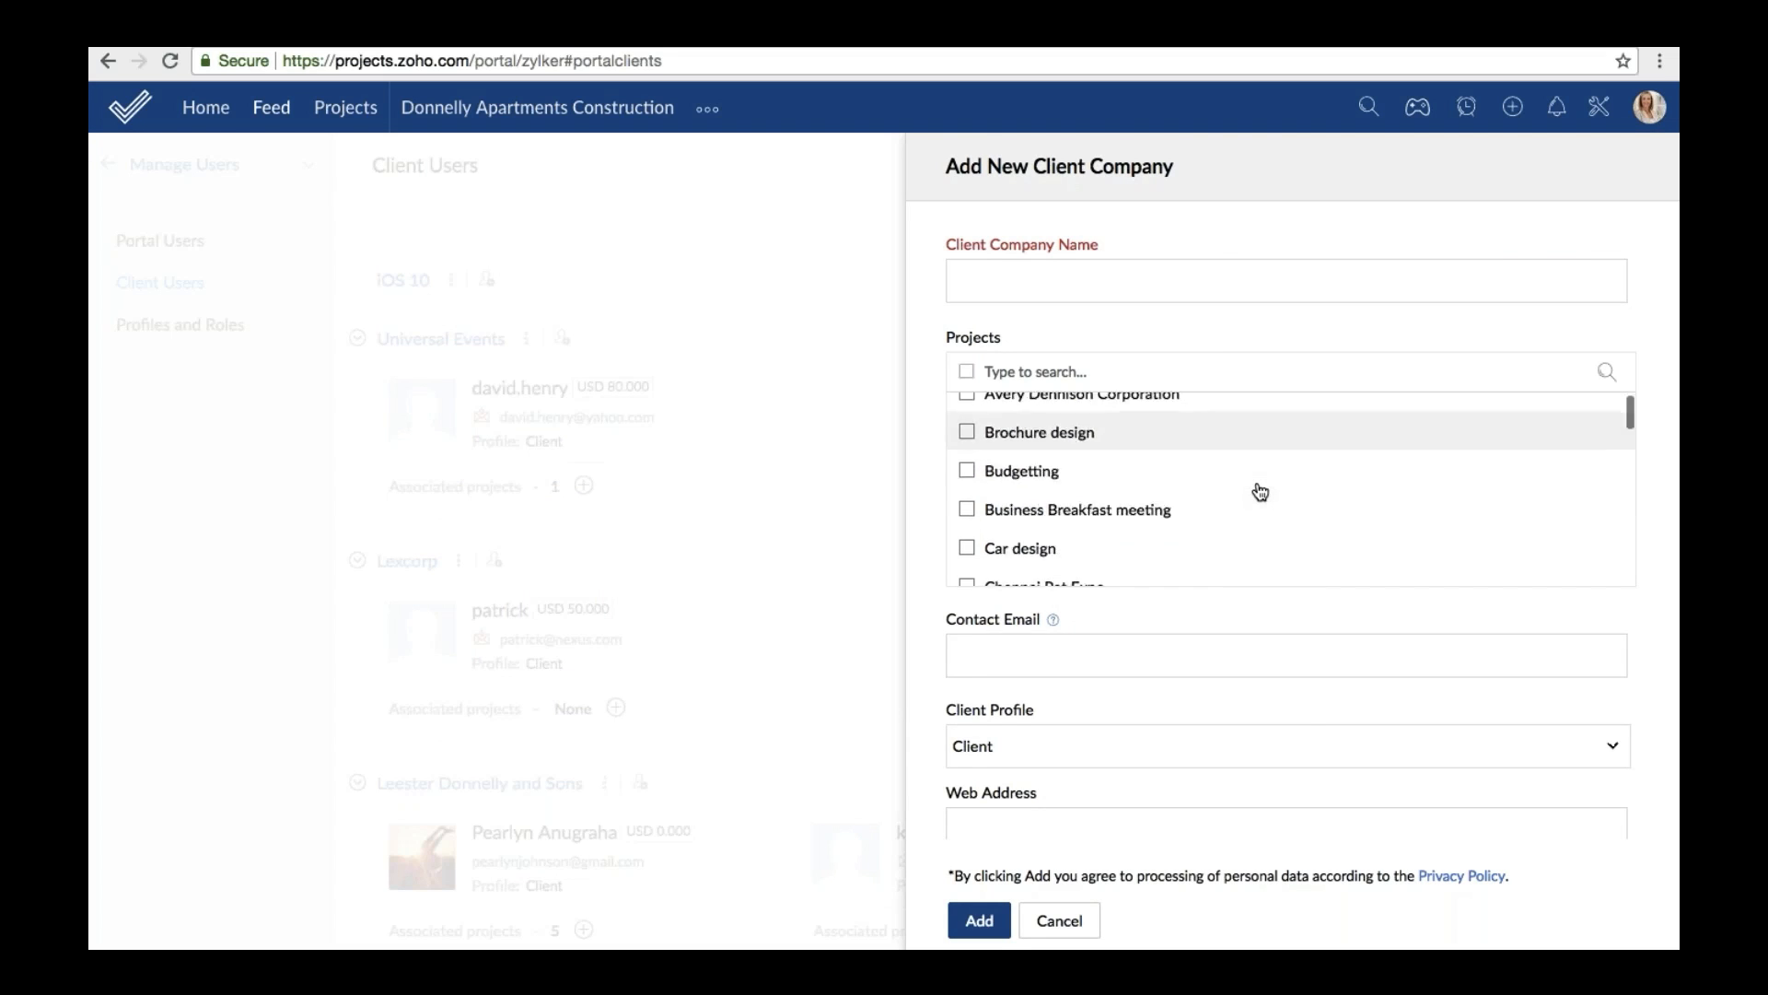
scroll(1299, 727, down, 5)
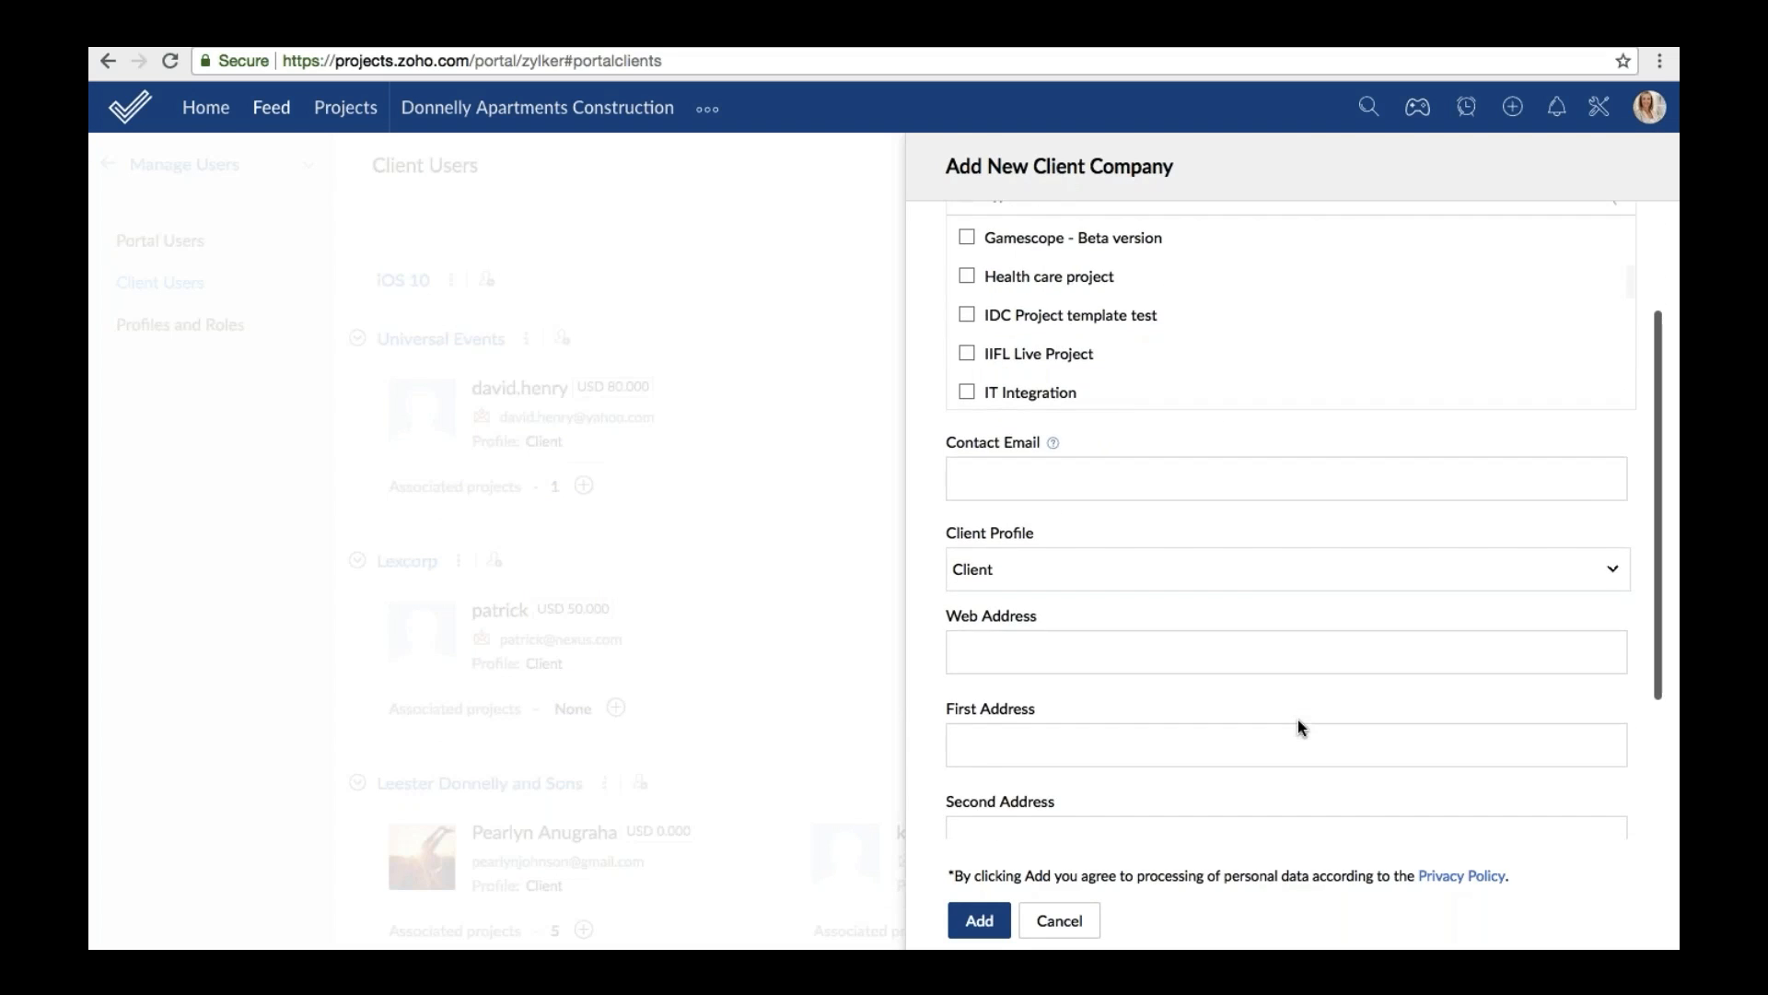
scroll(1299, 728, up, 5)
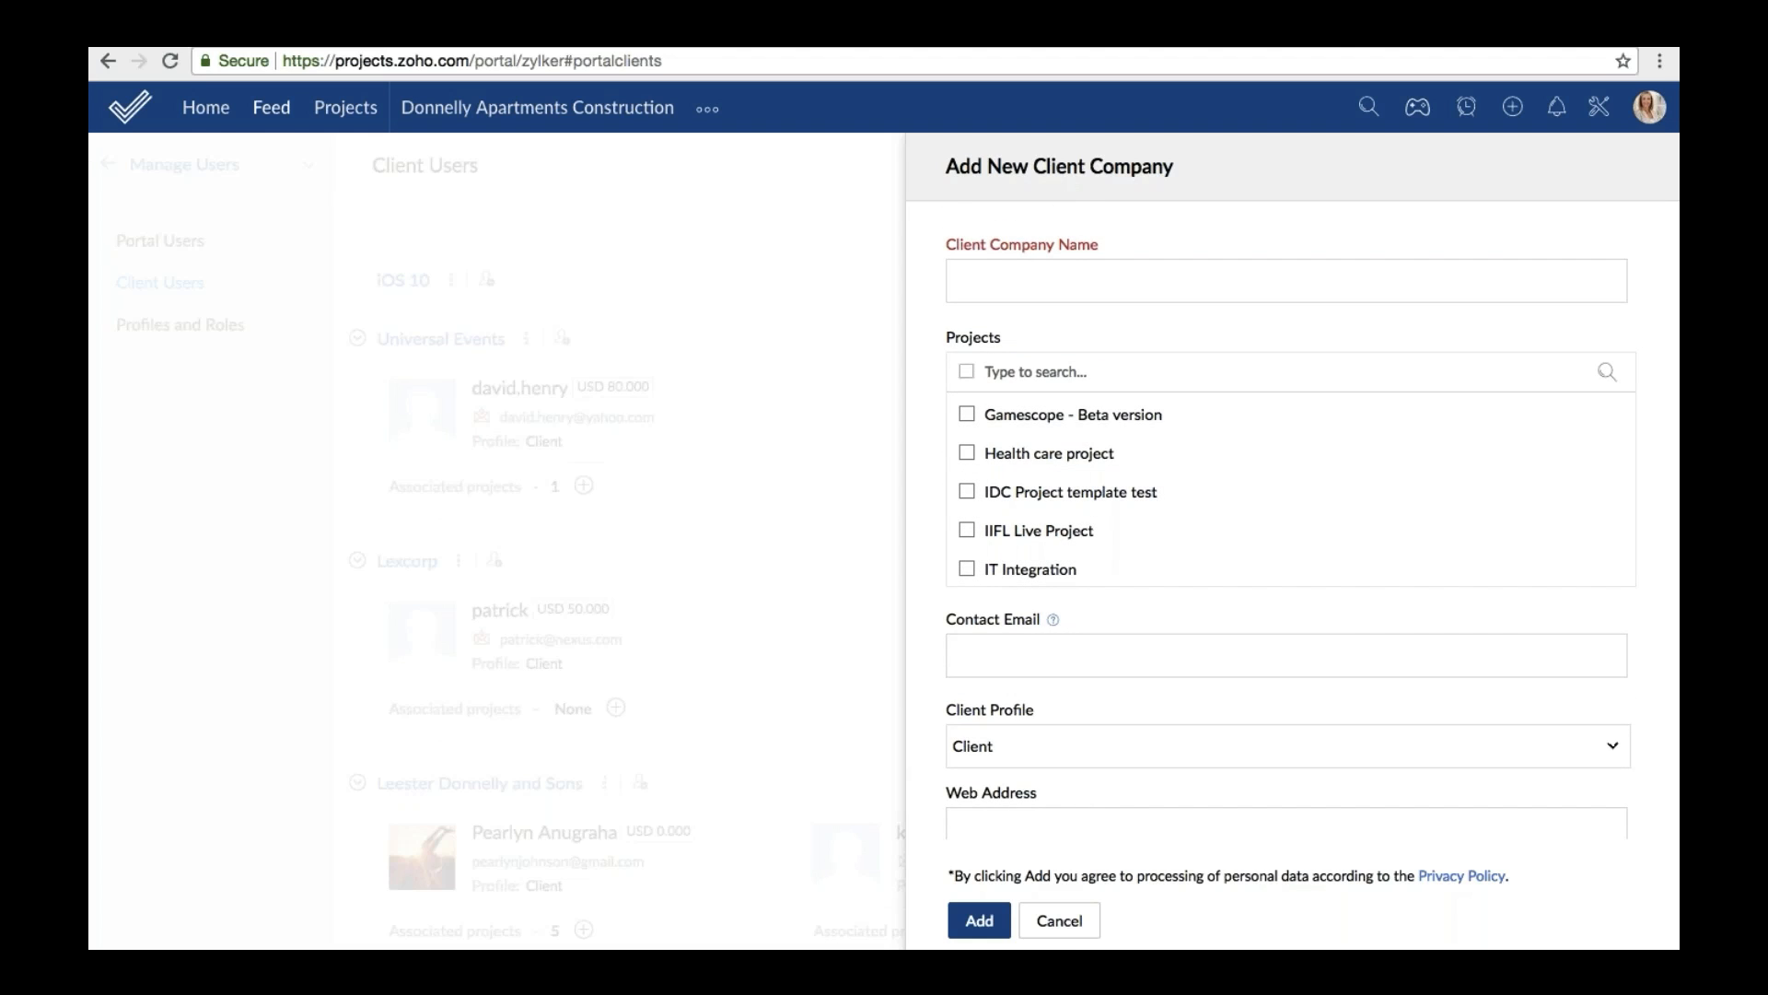
click(1069, 934)
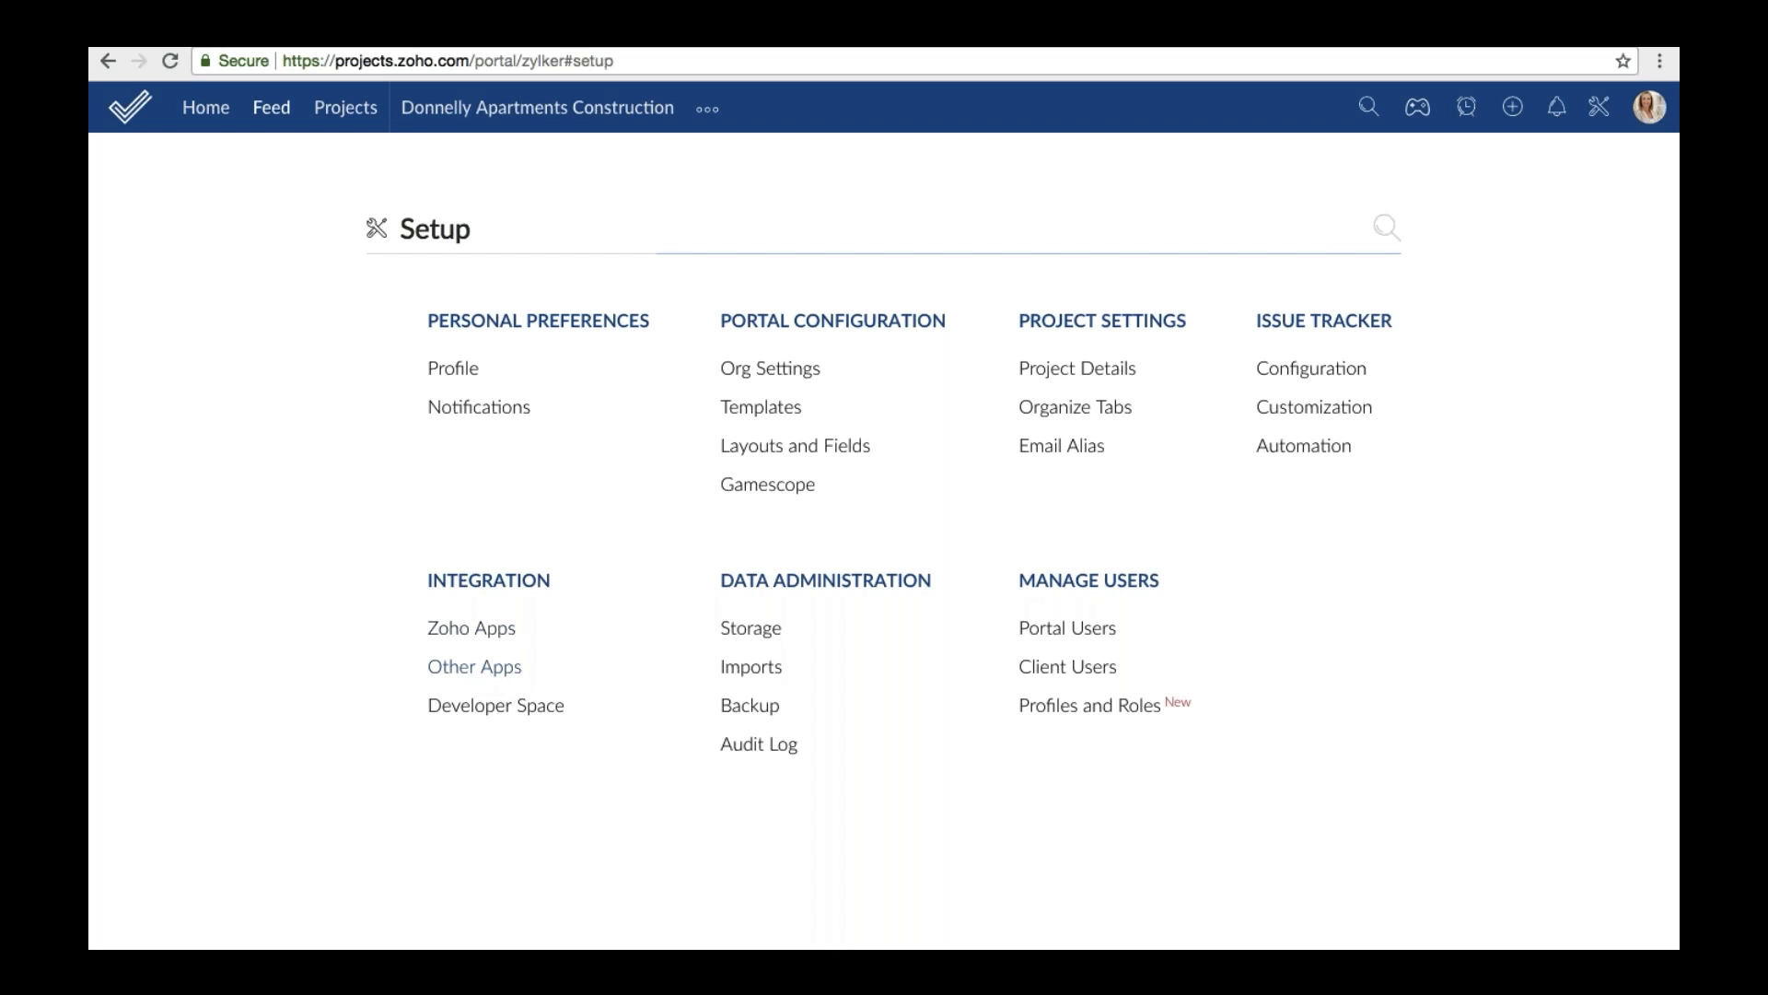
Review the available Zoho Apps integrations and return to the Setup overview.
click(477, 636)
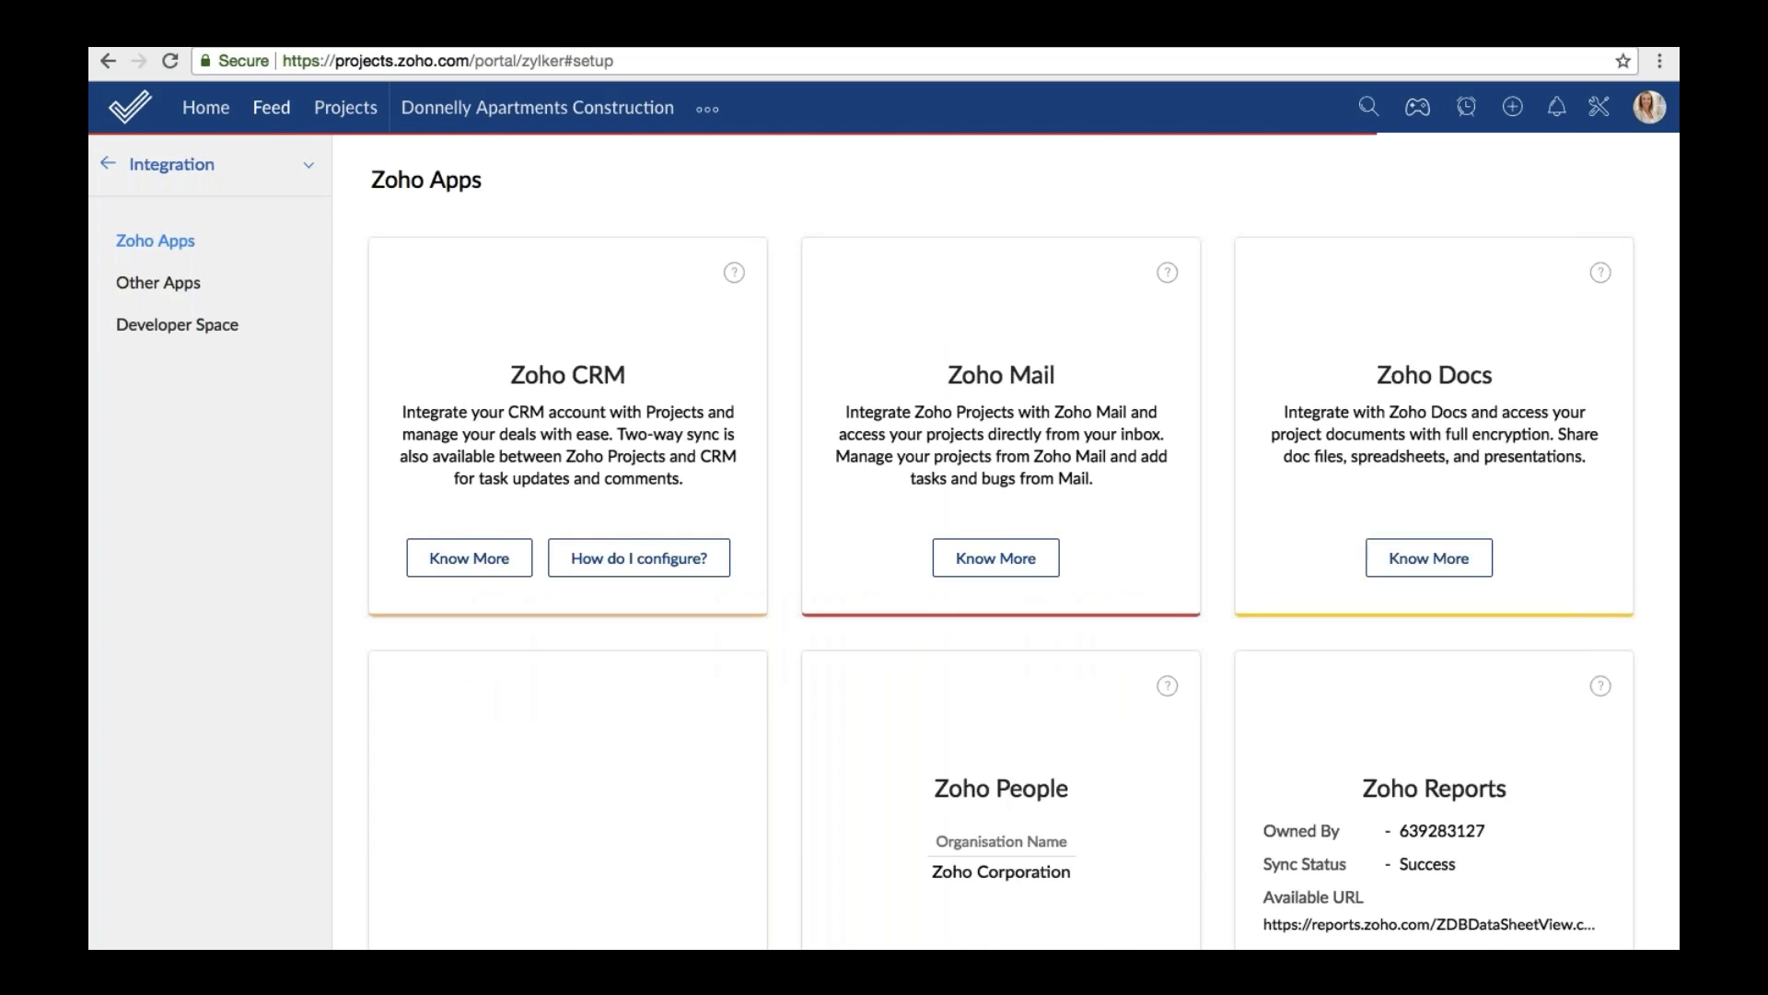
scroll(700, 665, down, 5)
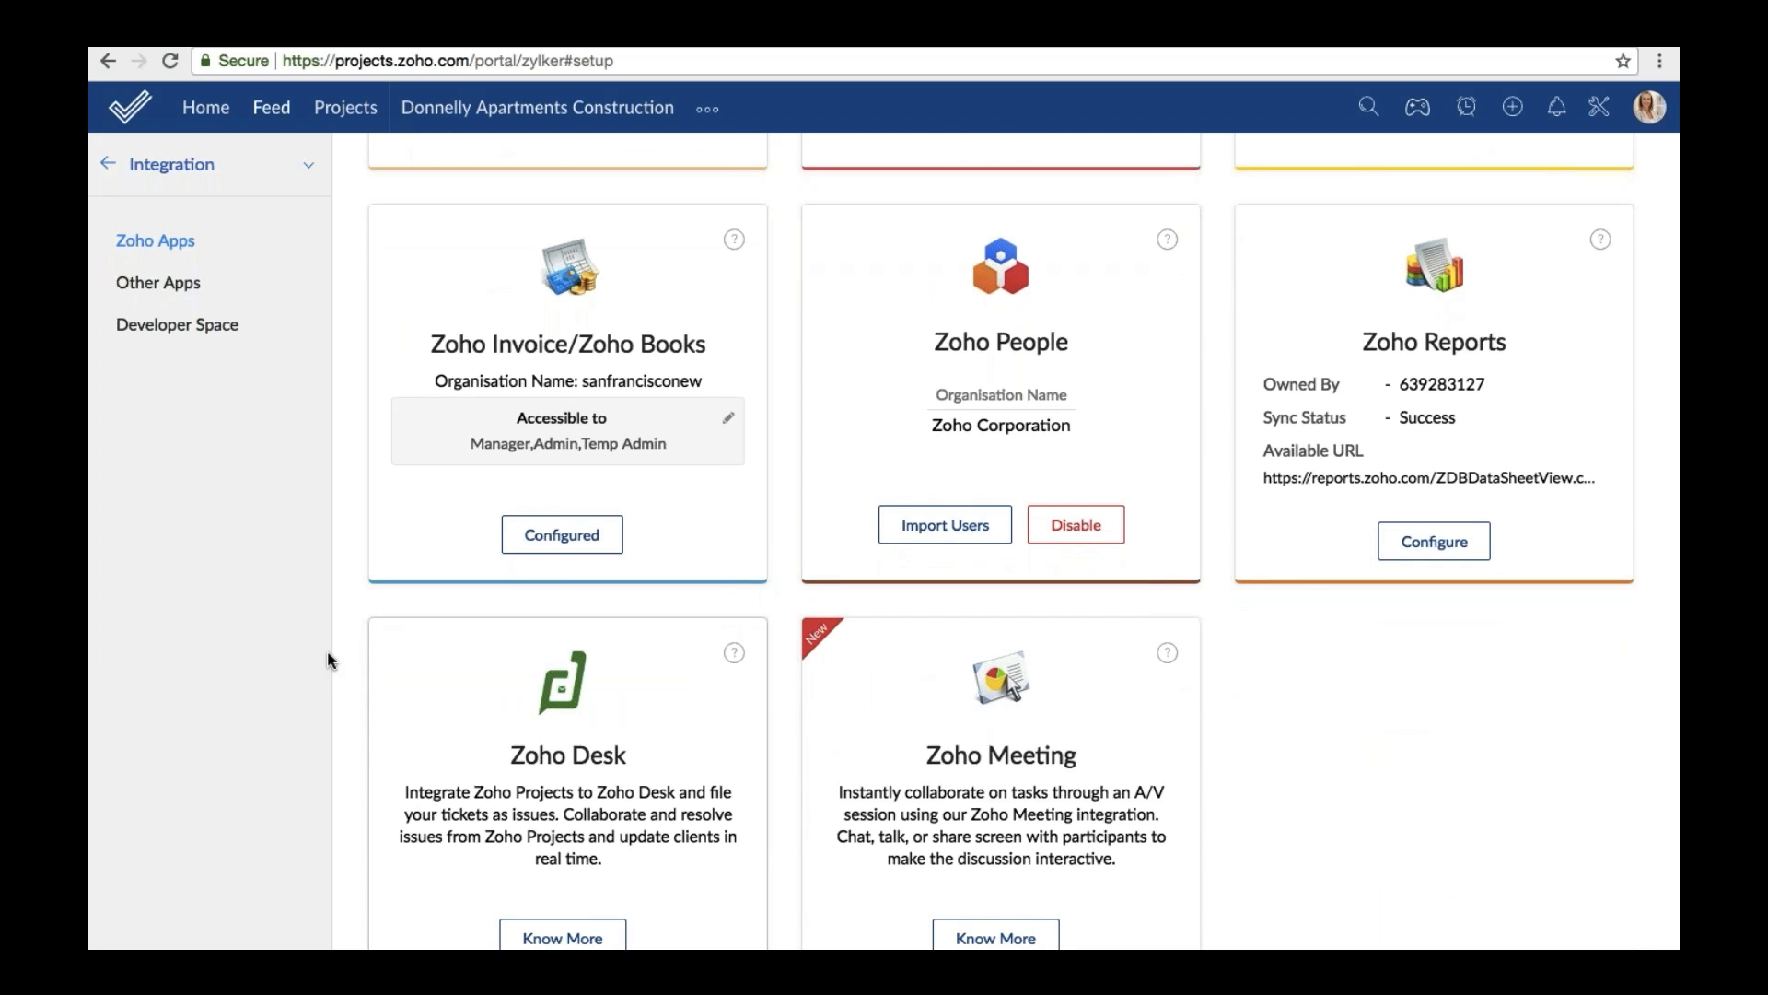
click(108, 163)
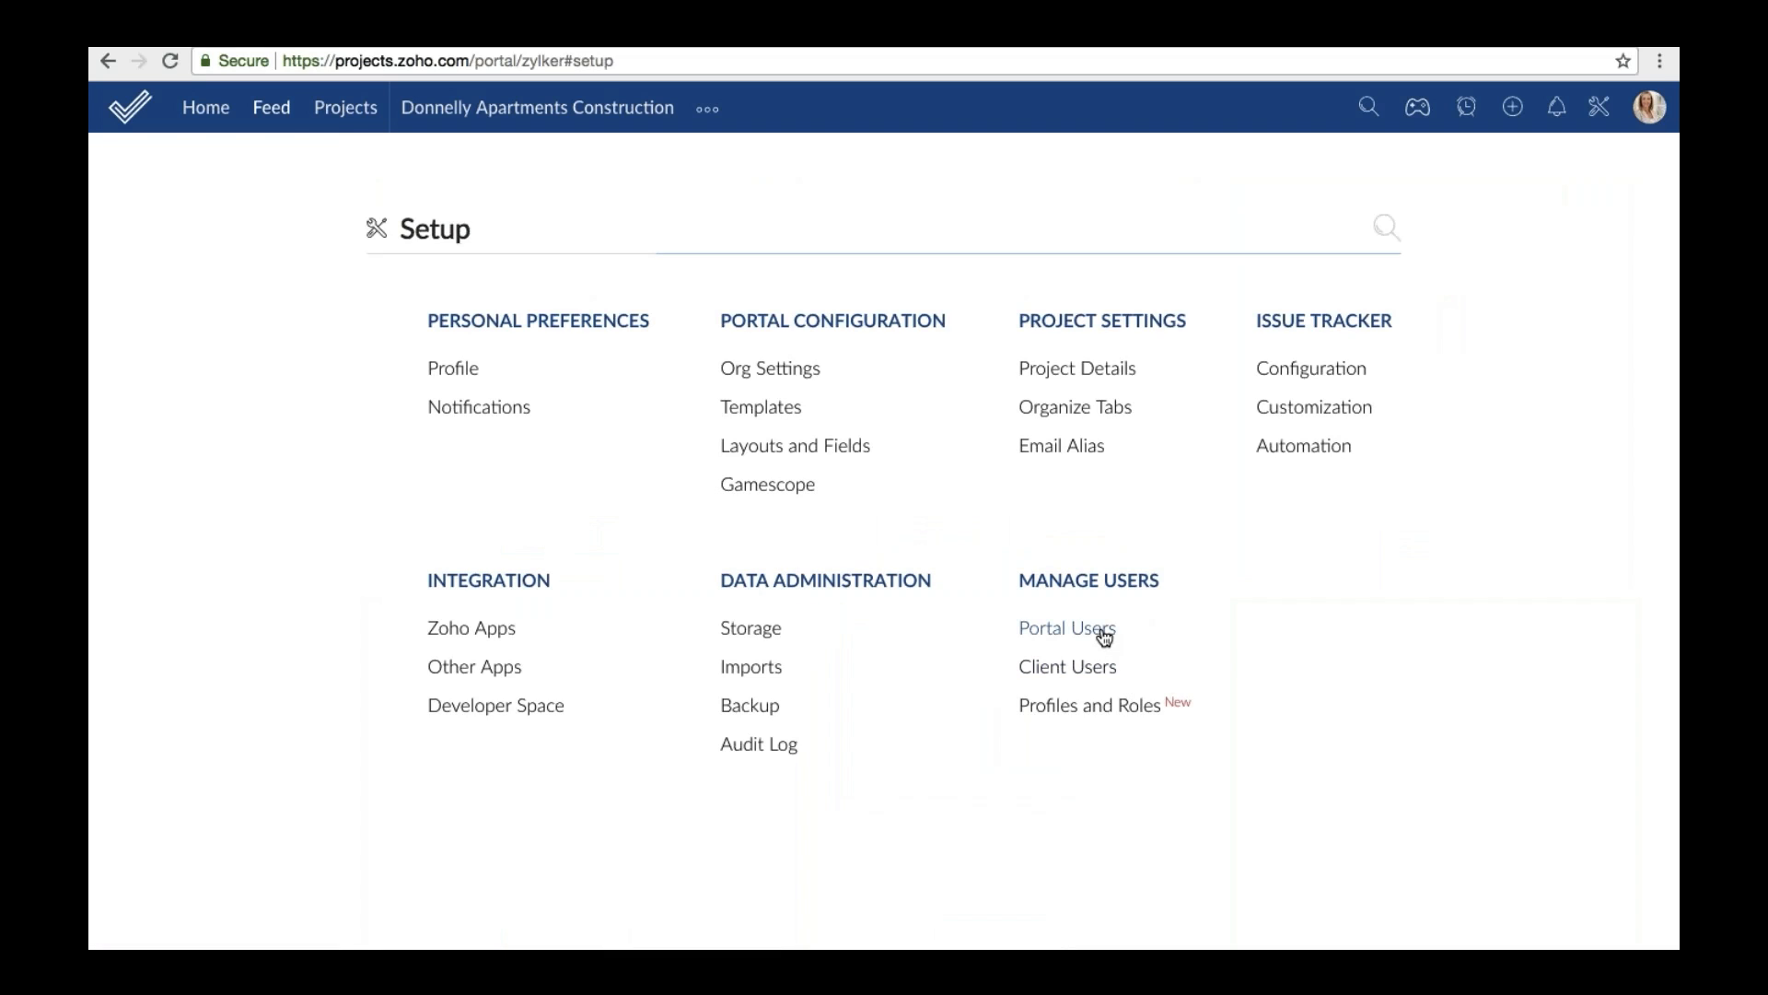
Open a new profile form under Profiles and Roles and check the available profile types.
click(1122, 706)
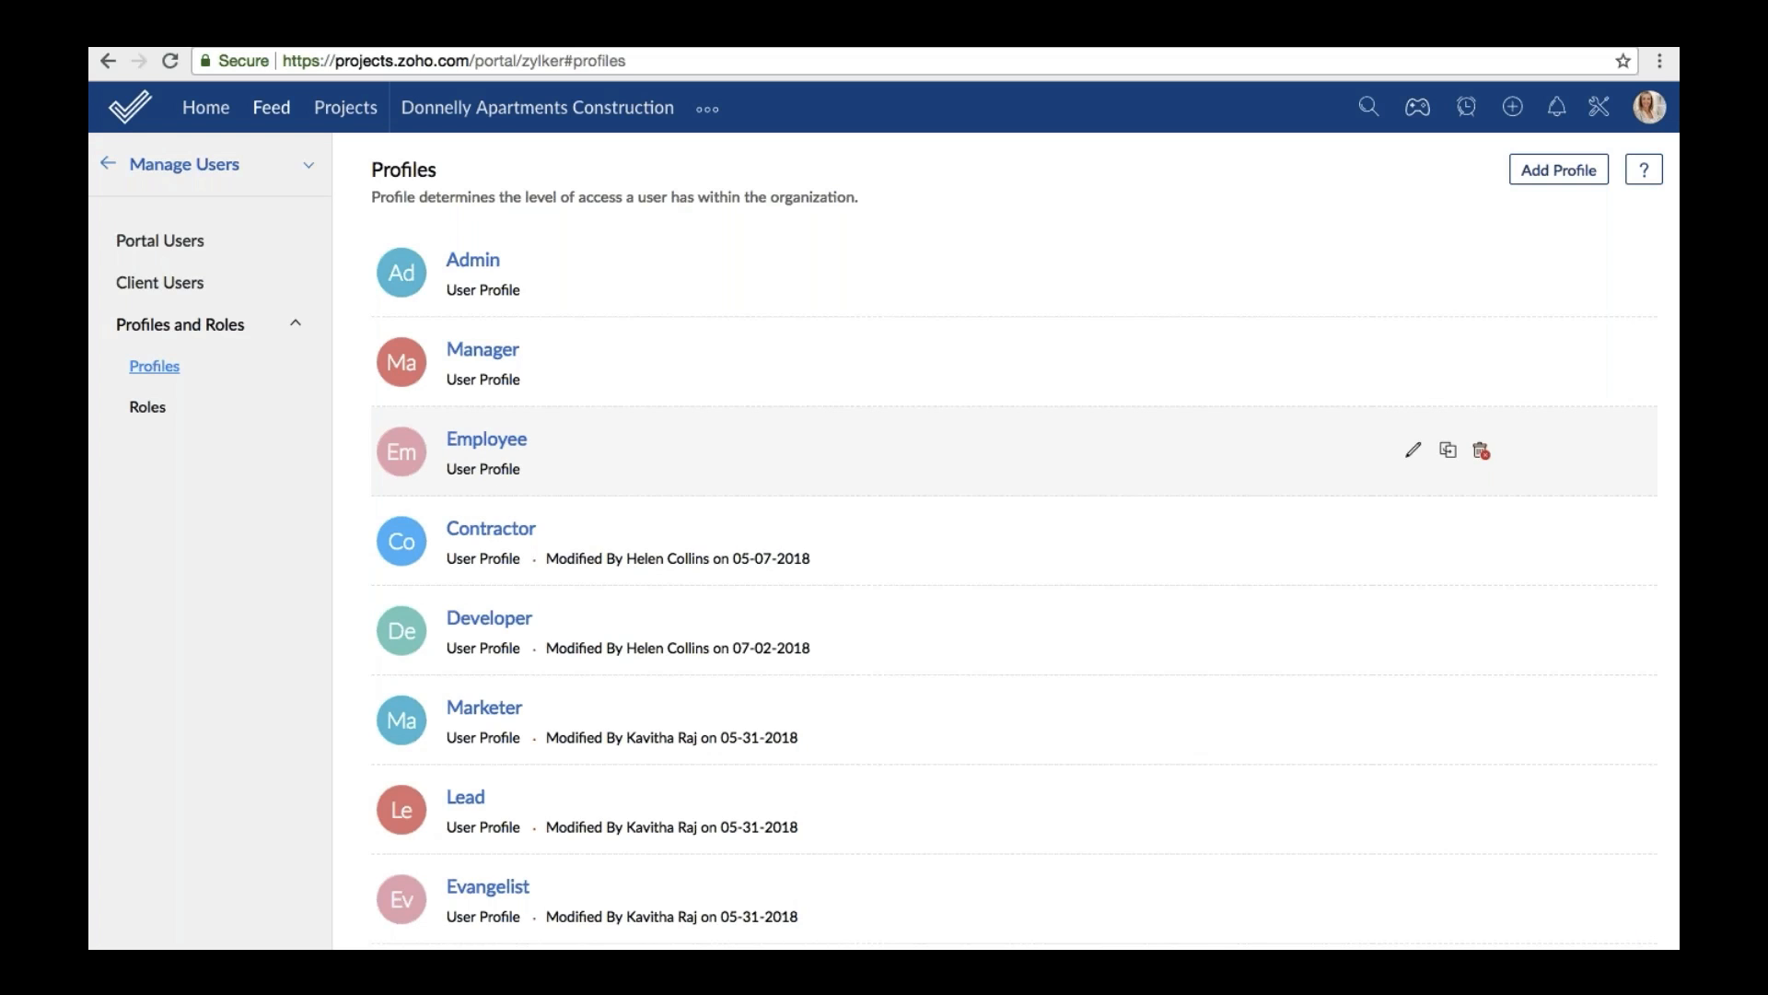
click(1533, 170)
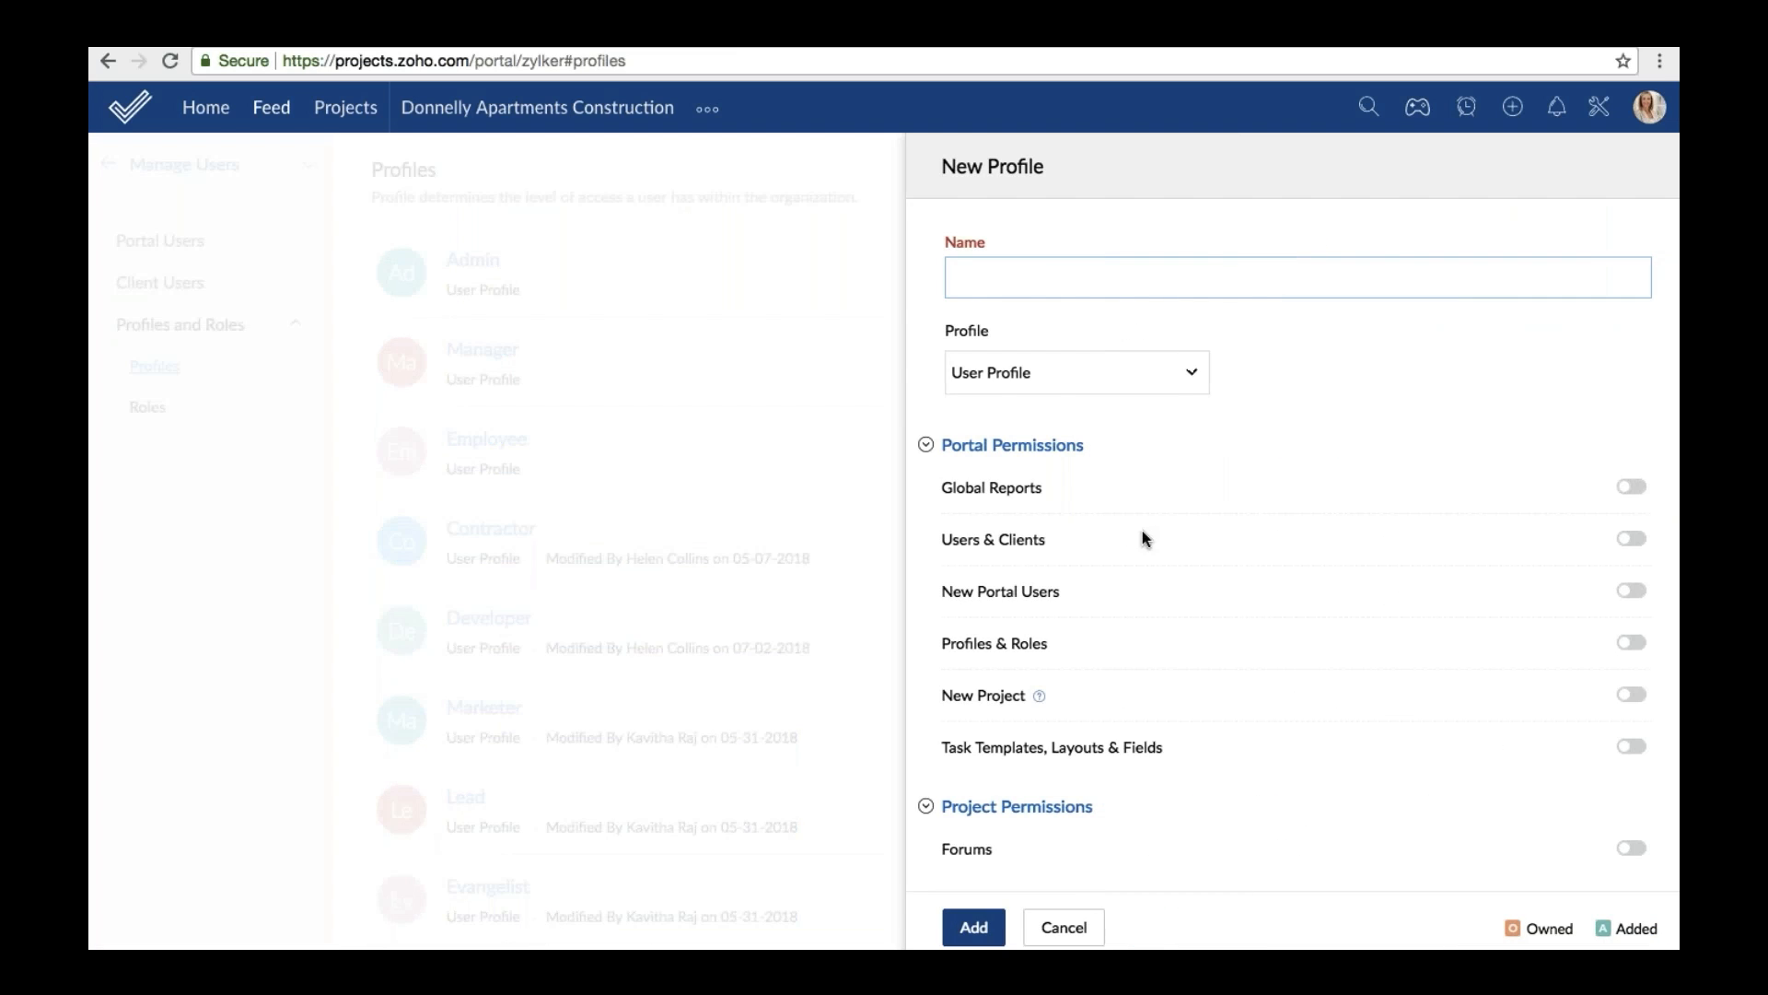
click(1152, 374)
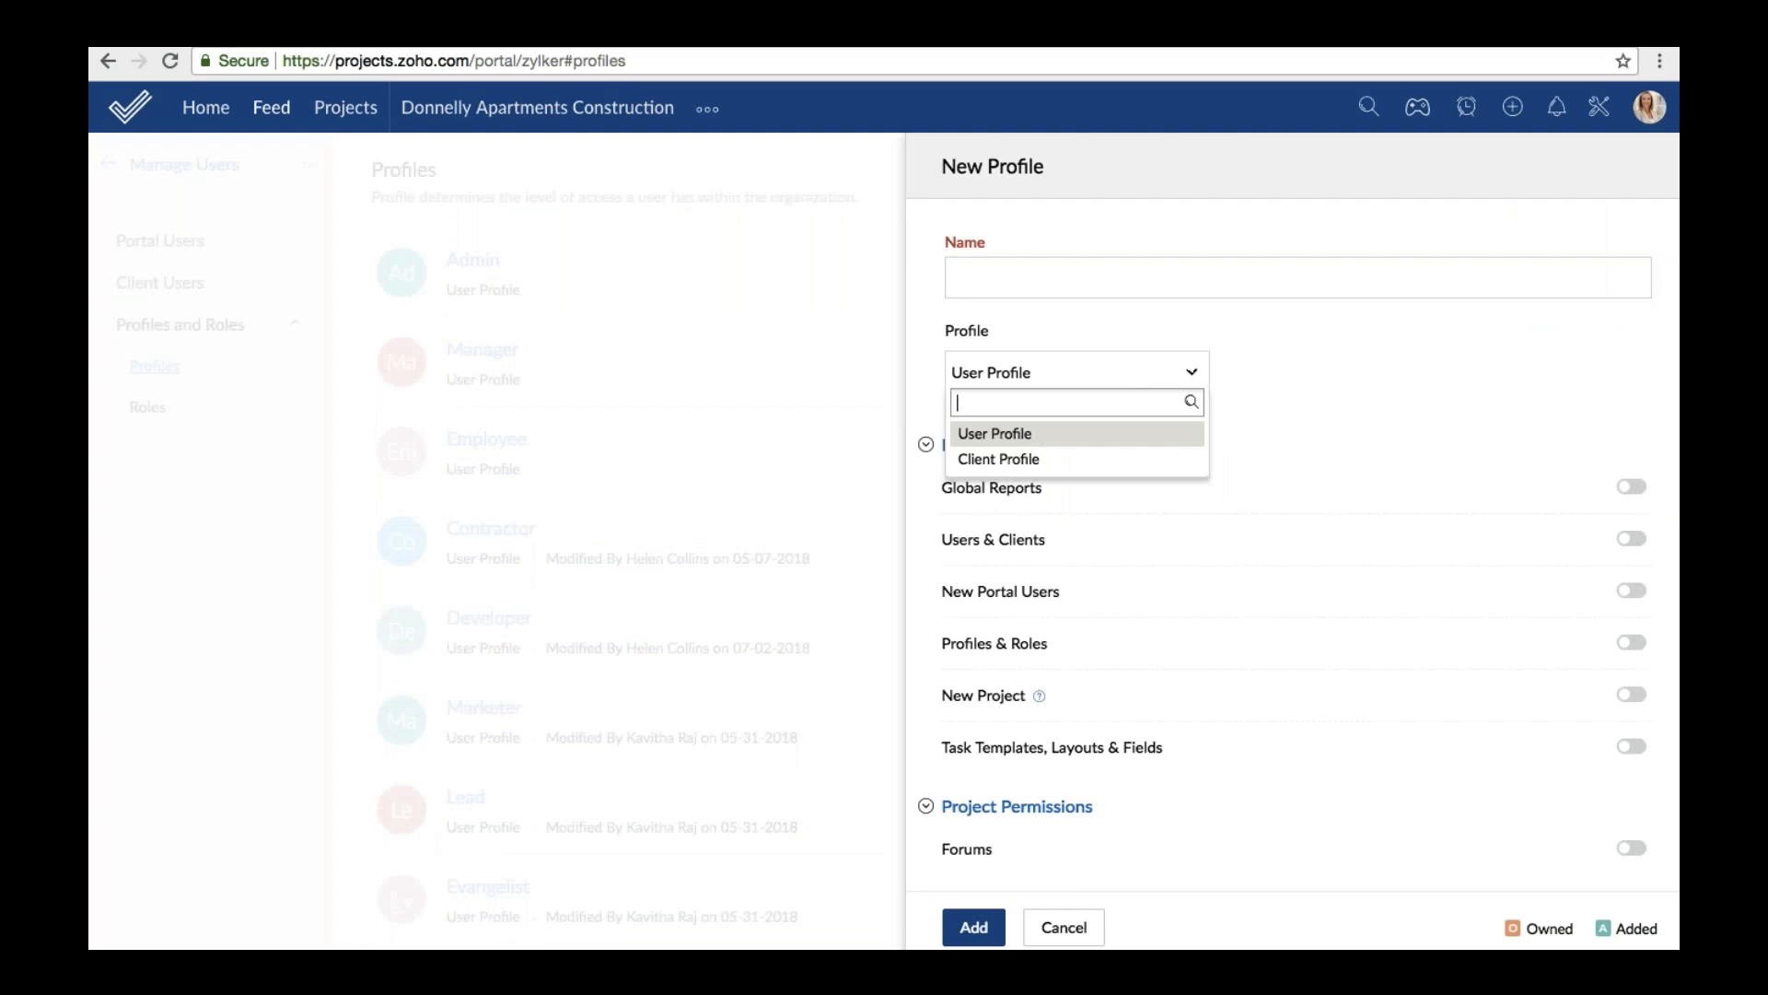
click(1356, 369)
Review the Project Permissions and Module Permissions sections of the New Profile form and close it without adding a profile.
scroll(1303, 597, down, 1)
scroll(1302, 597, down, 3)
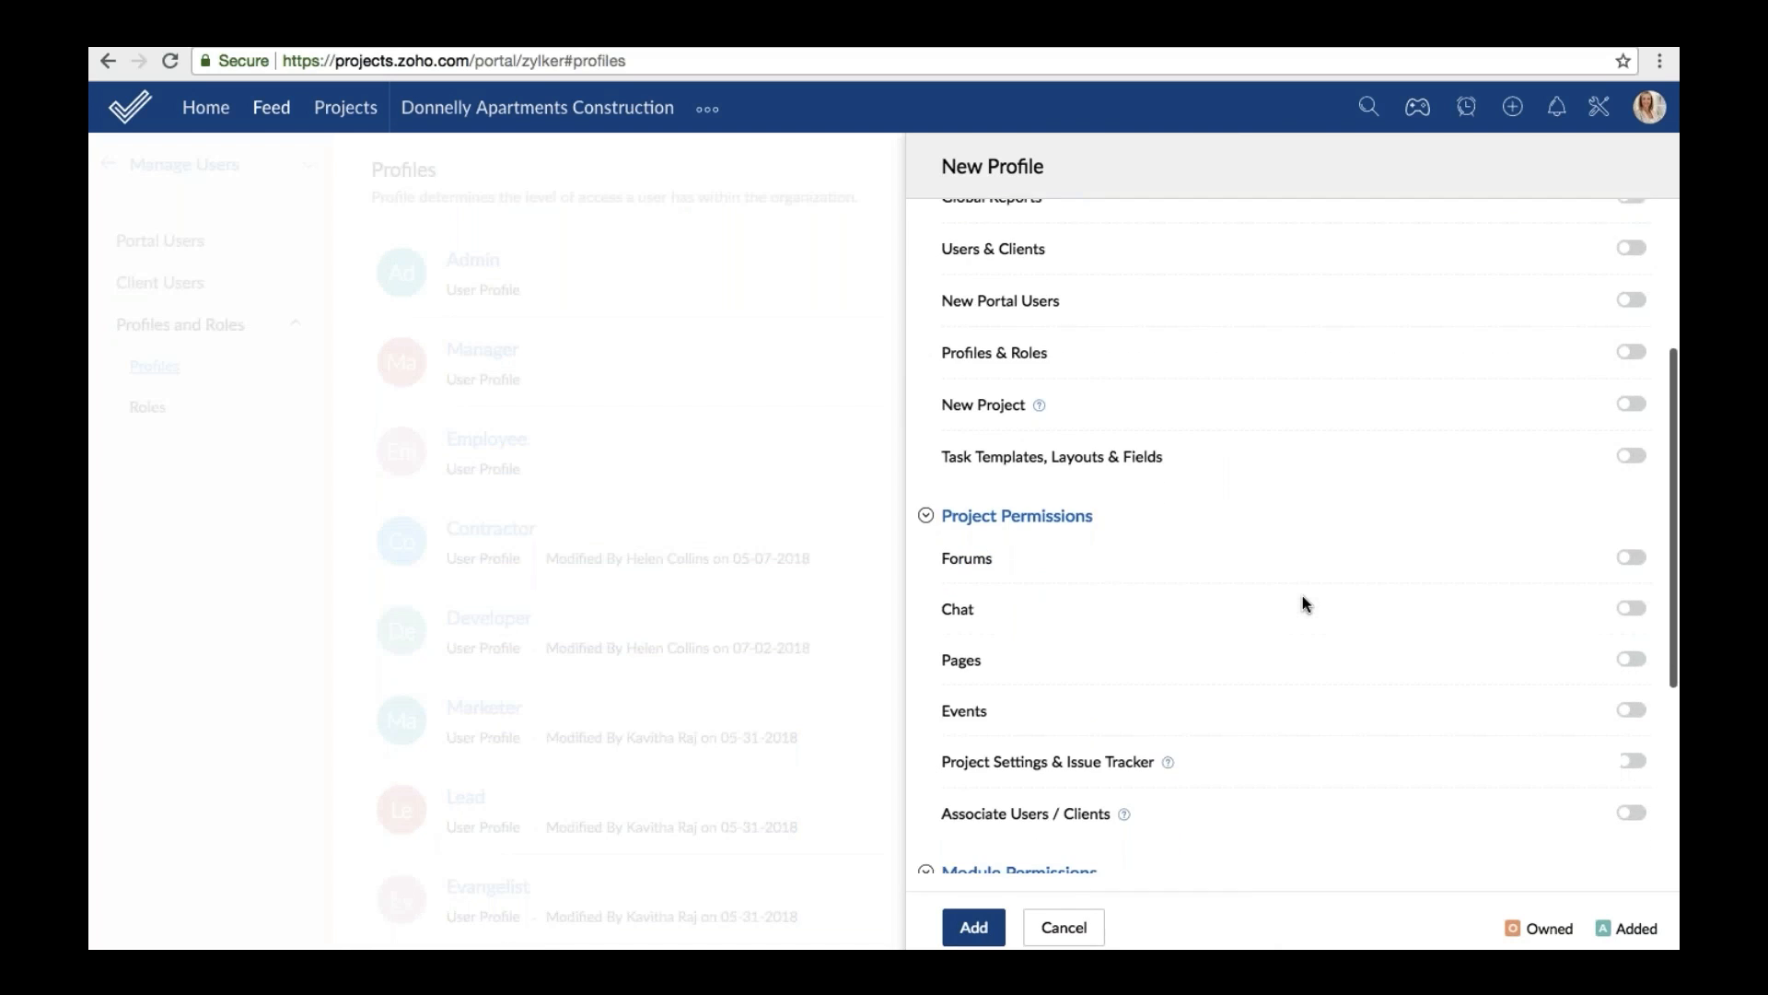
scroll(1303, 597, up, 2)
scroll(1050, 469, down, 3)
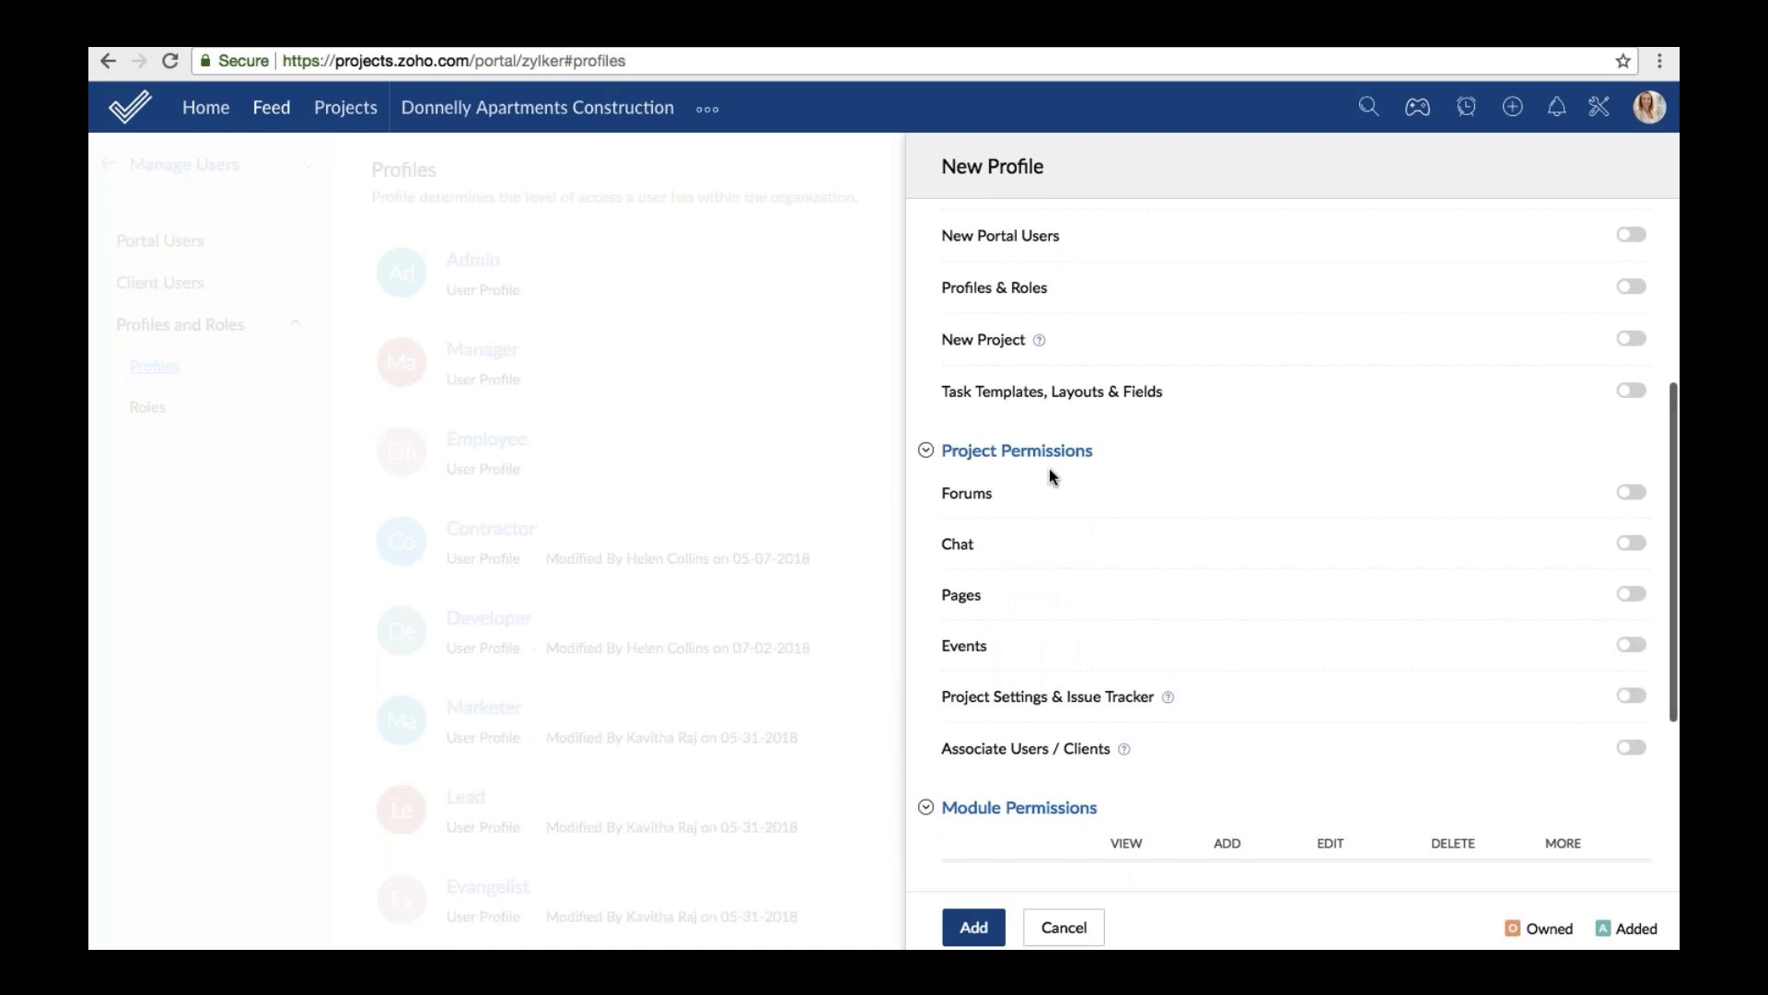
scroll(1235, 636, down, 4)
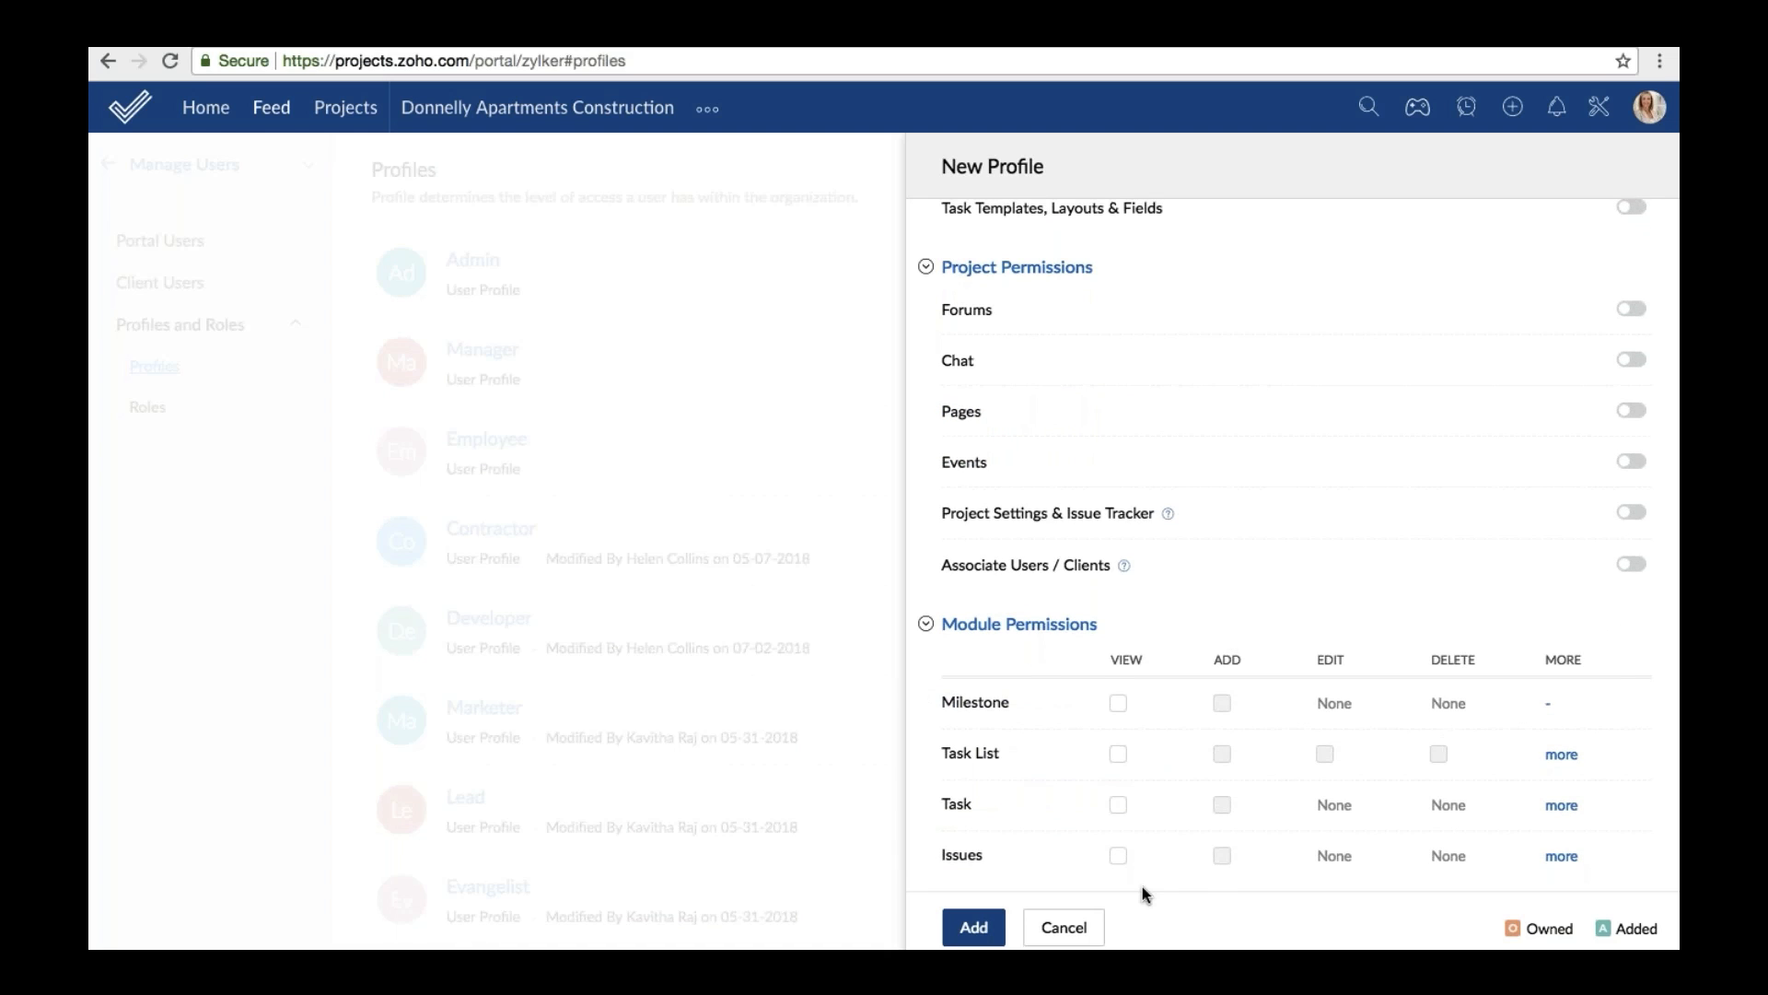
key(Escape)
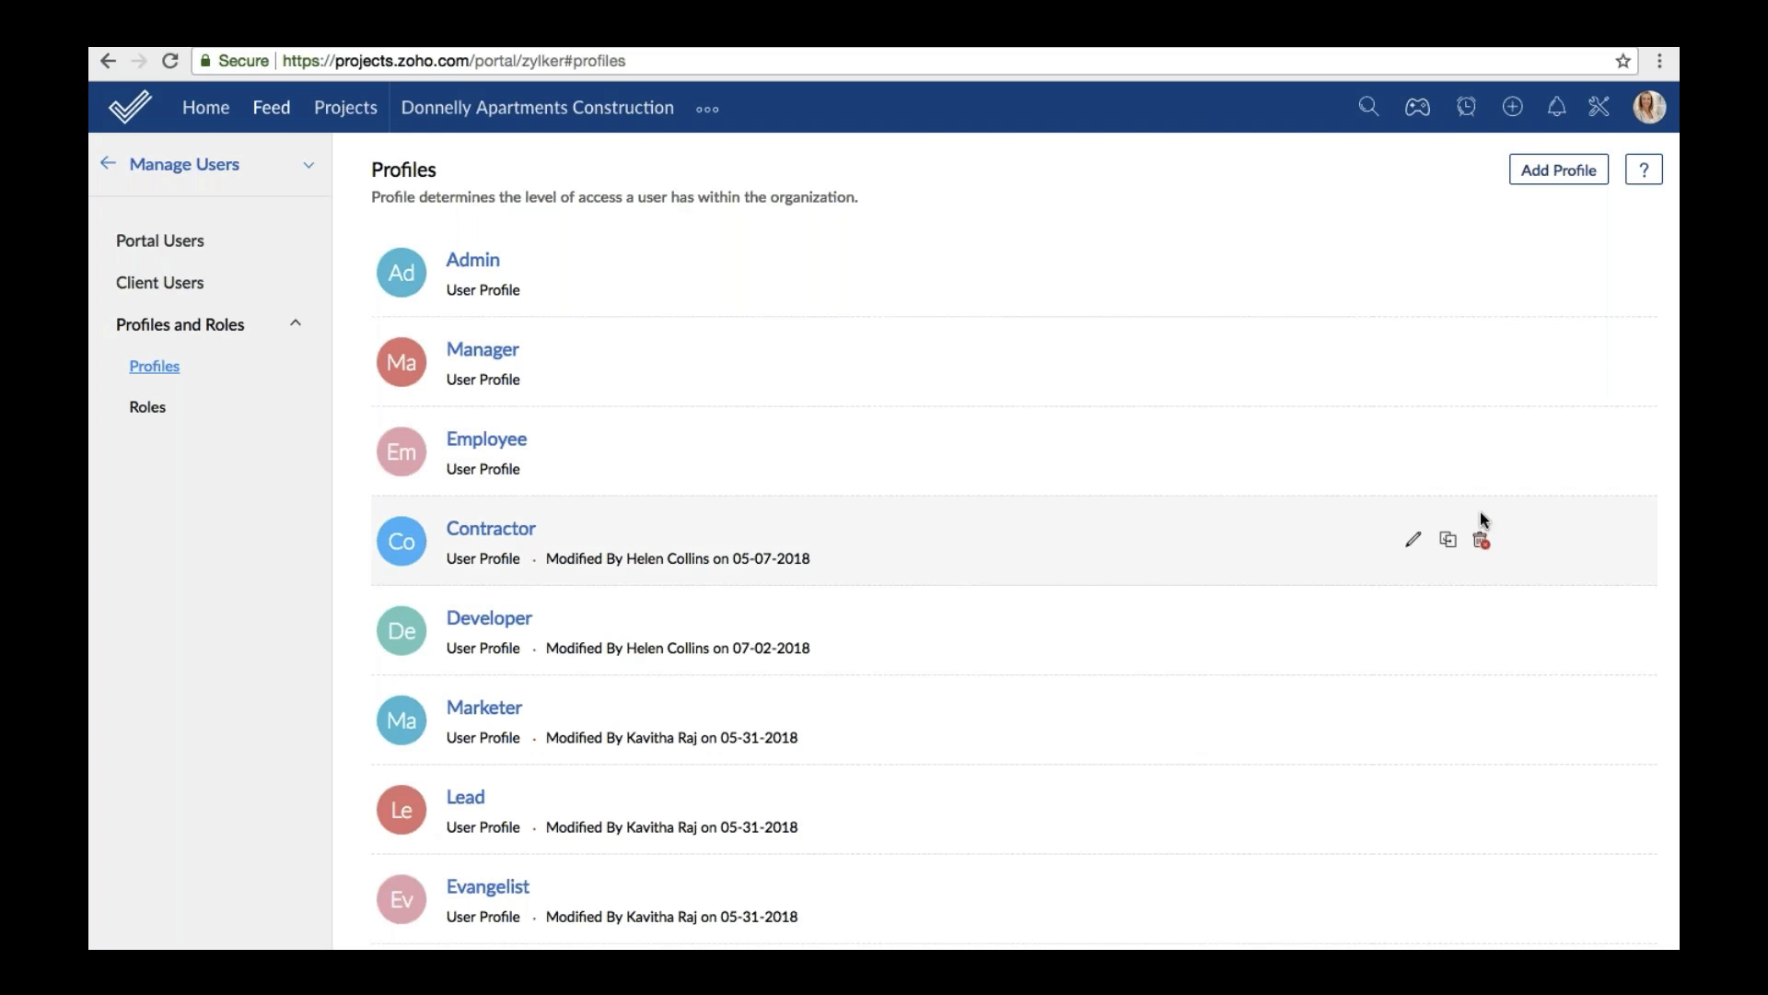
Look through the list of existing user and client profiles.
scroll(1314, 656, down, 3)
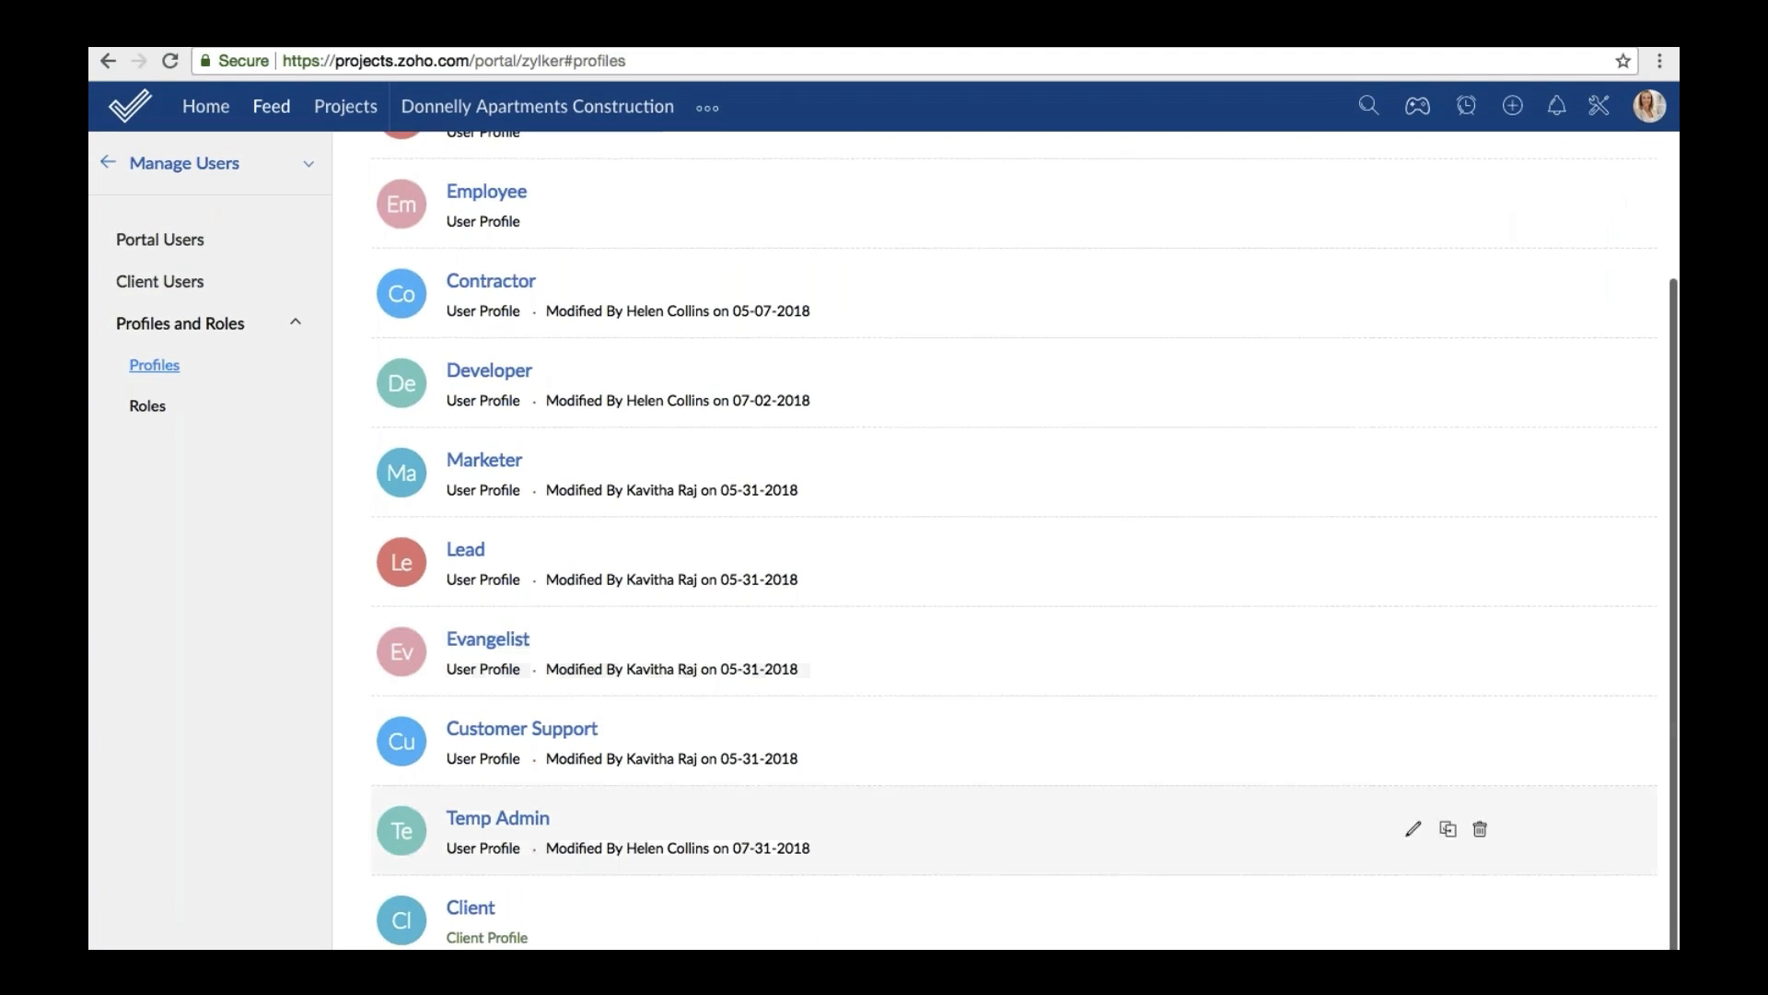
scroll(1336, 723, up, 3)
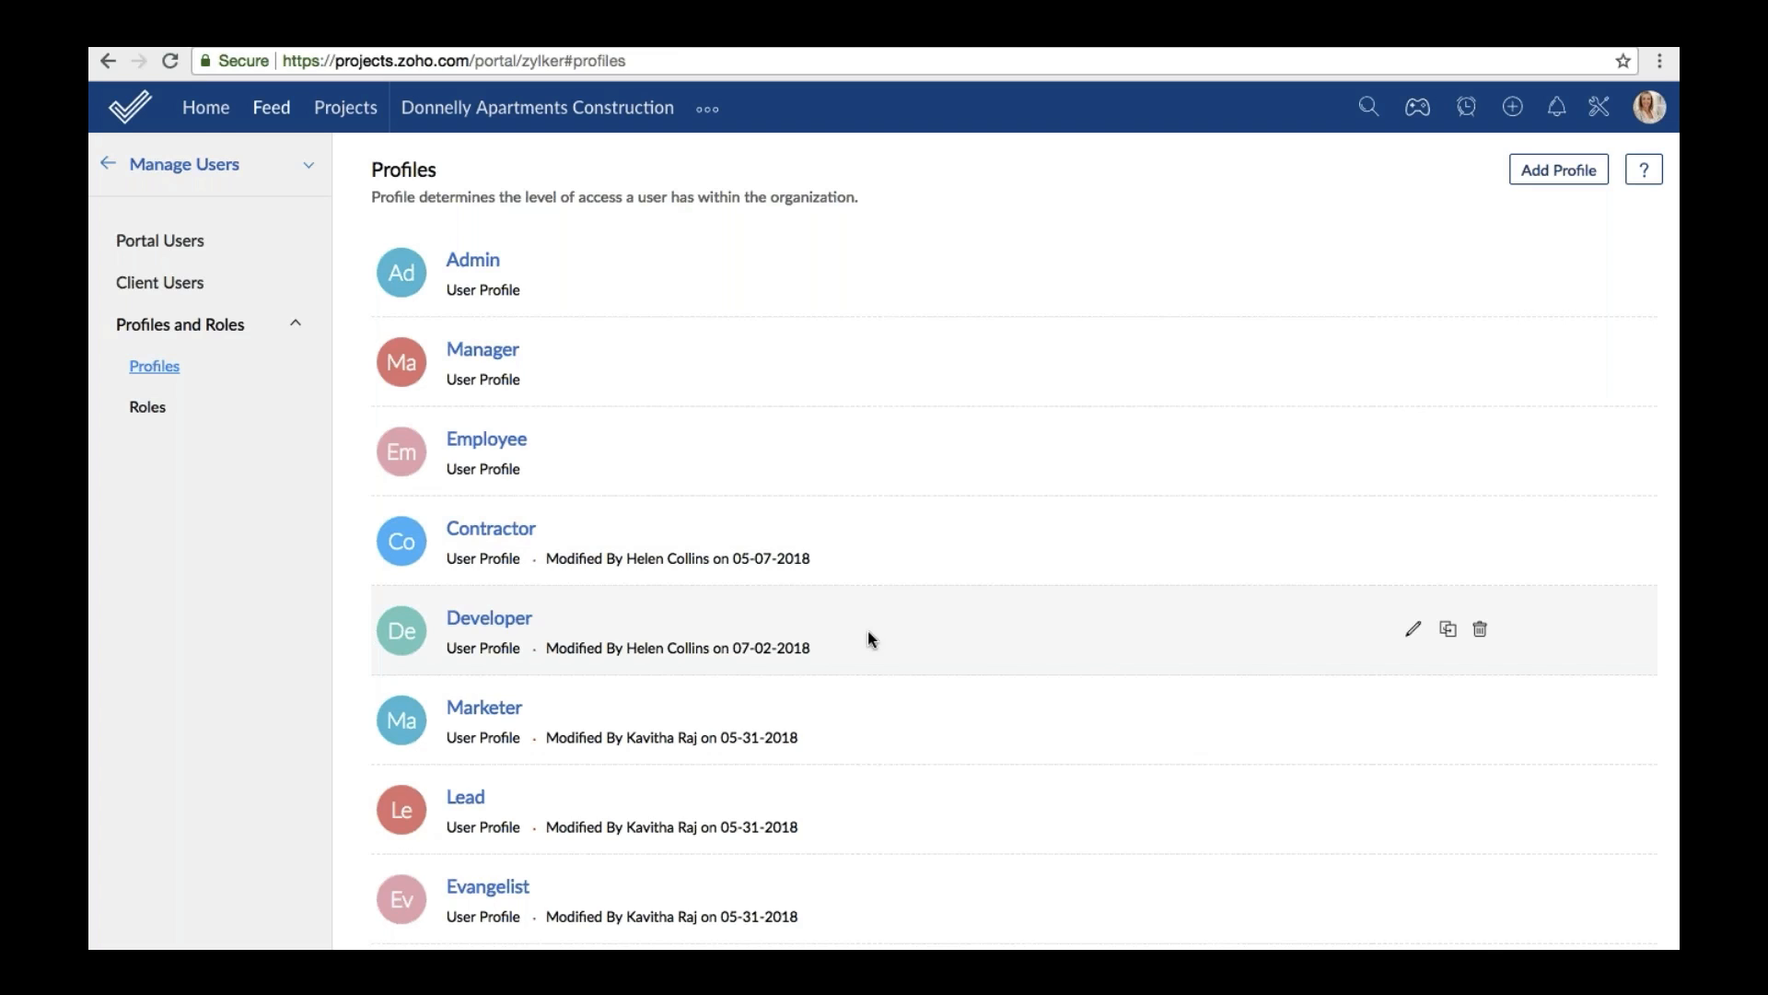
Show the Roles list and inspect the Add New Role form, closing it without saving a role.
click(152, 412)
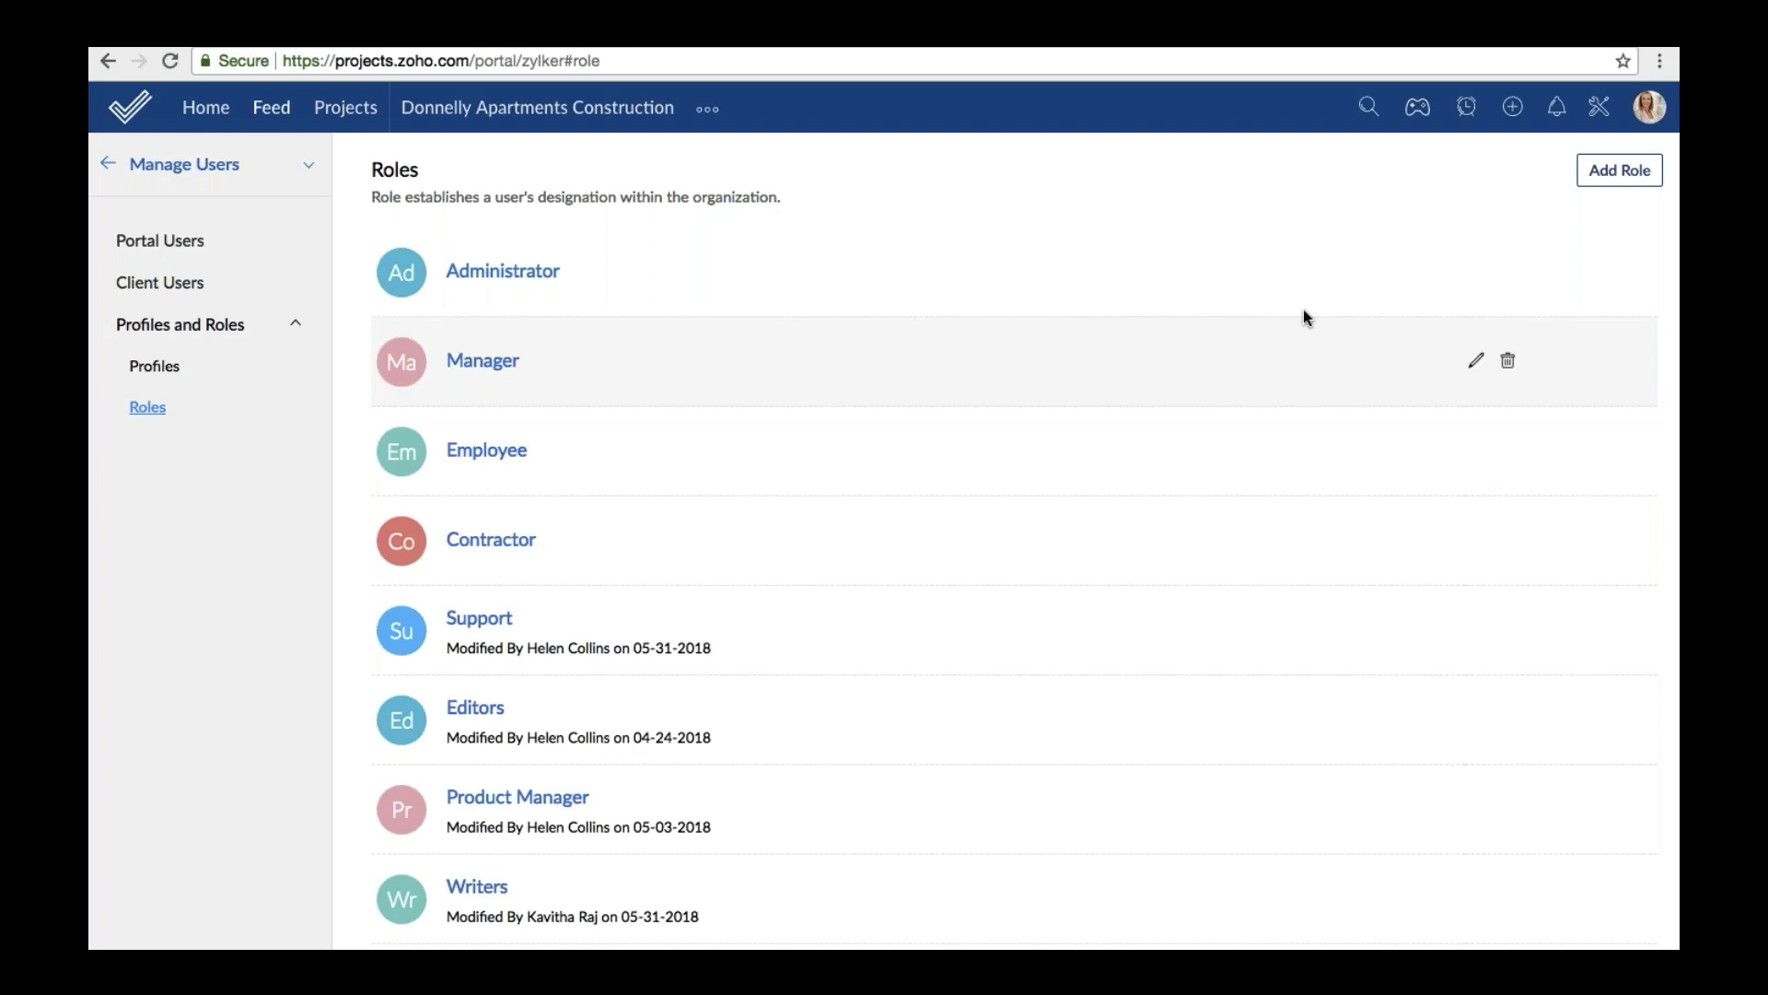
click(1618, 171)
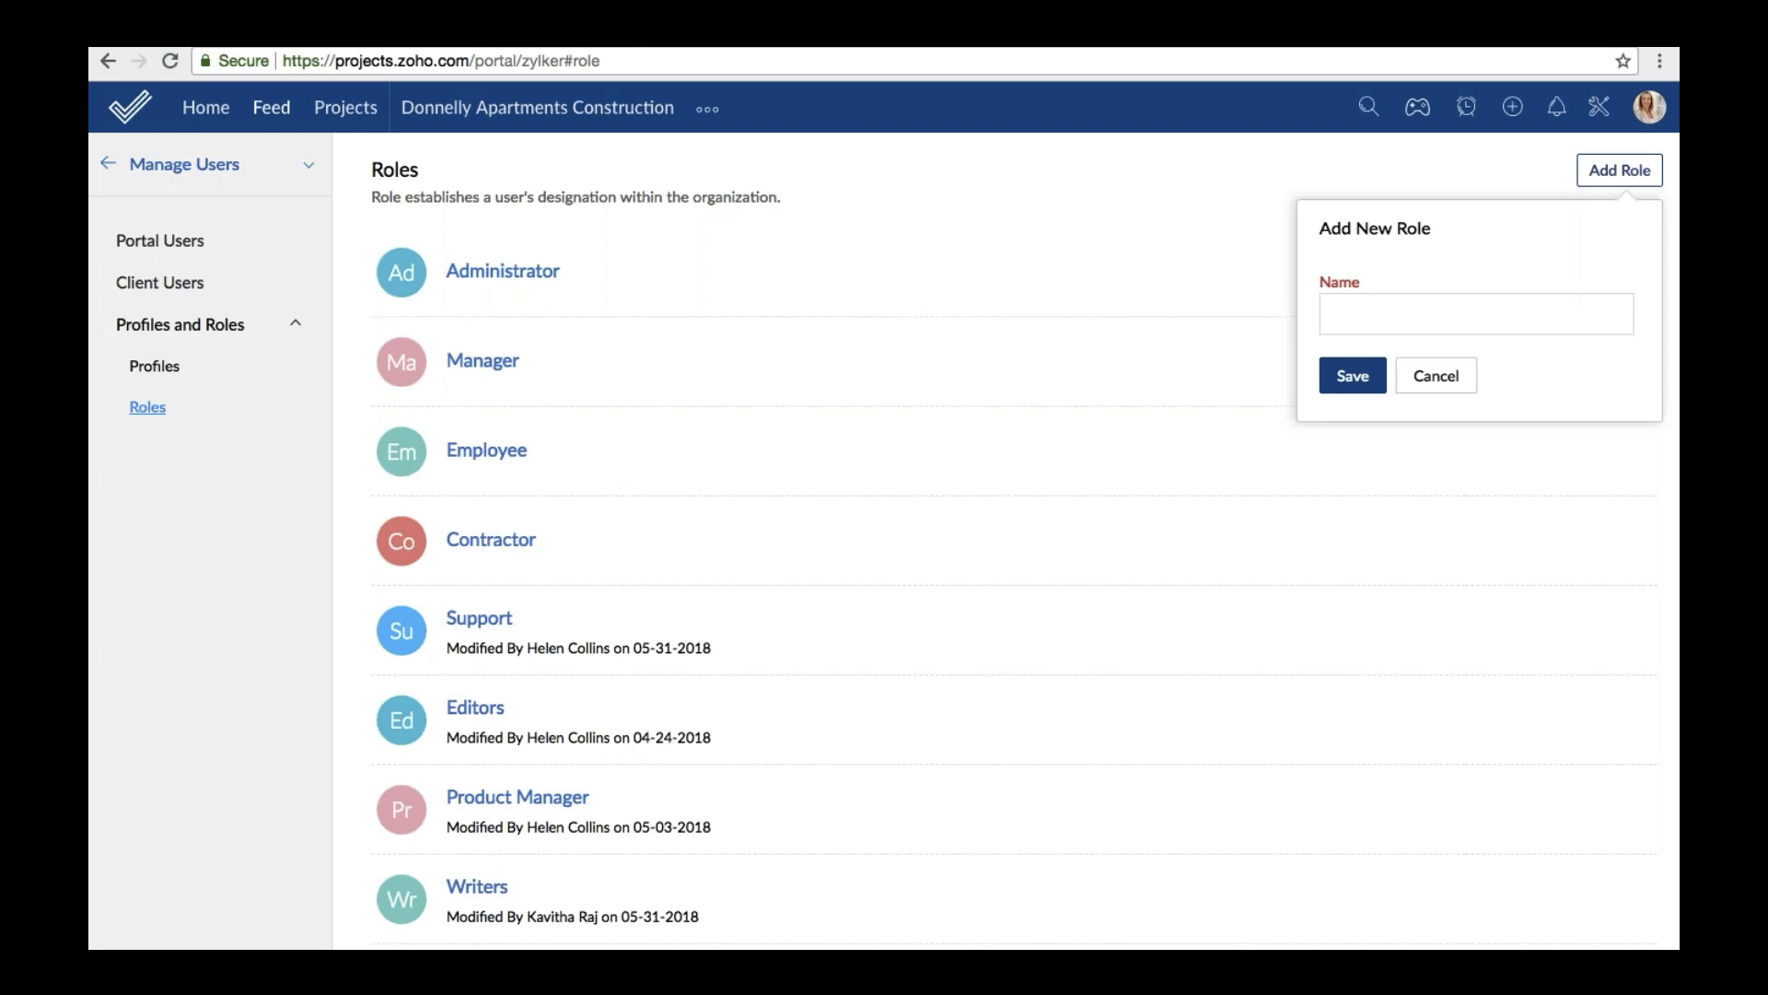
key(Escape)
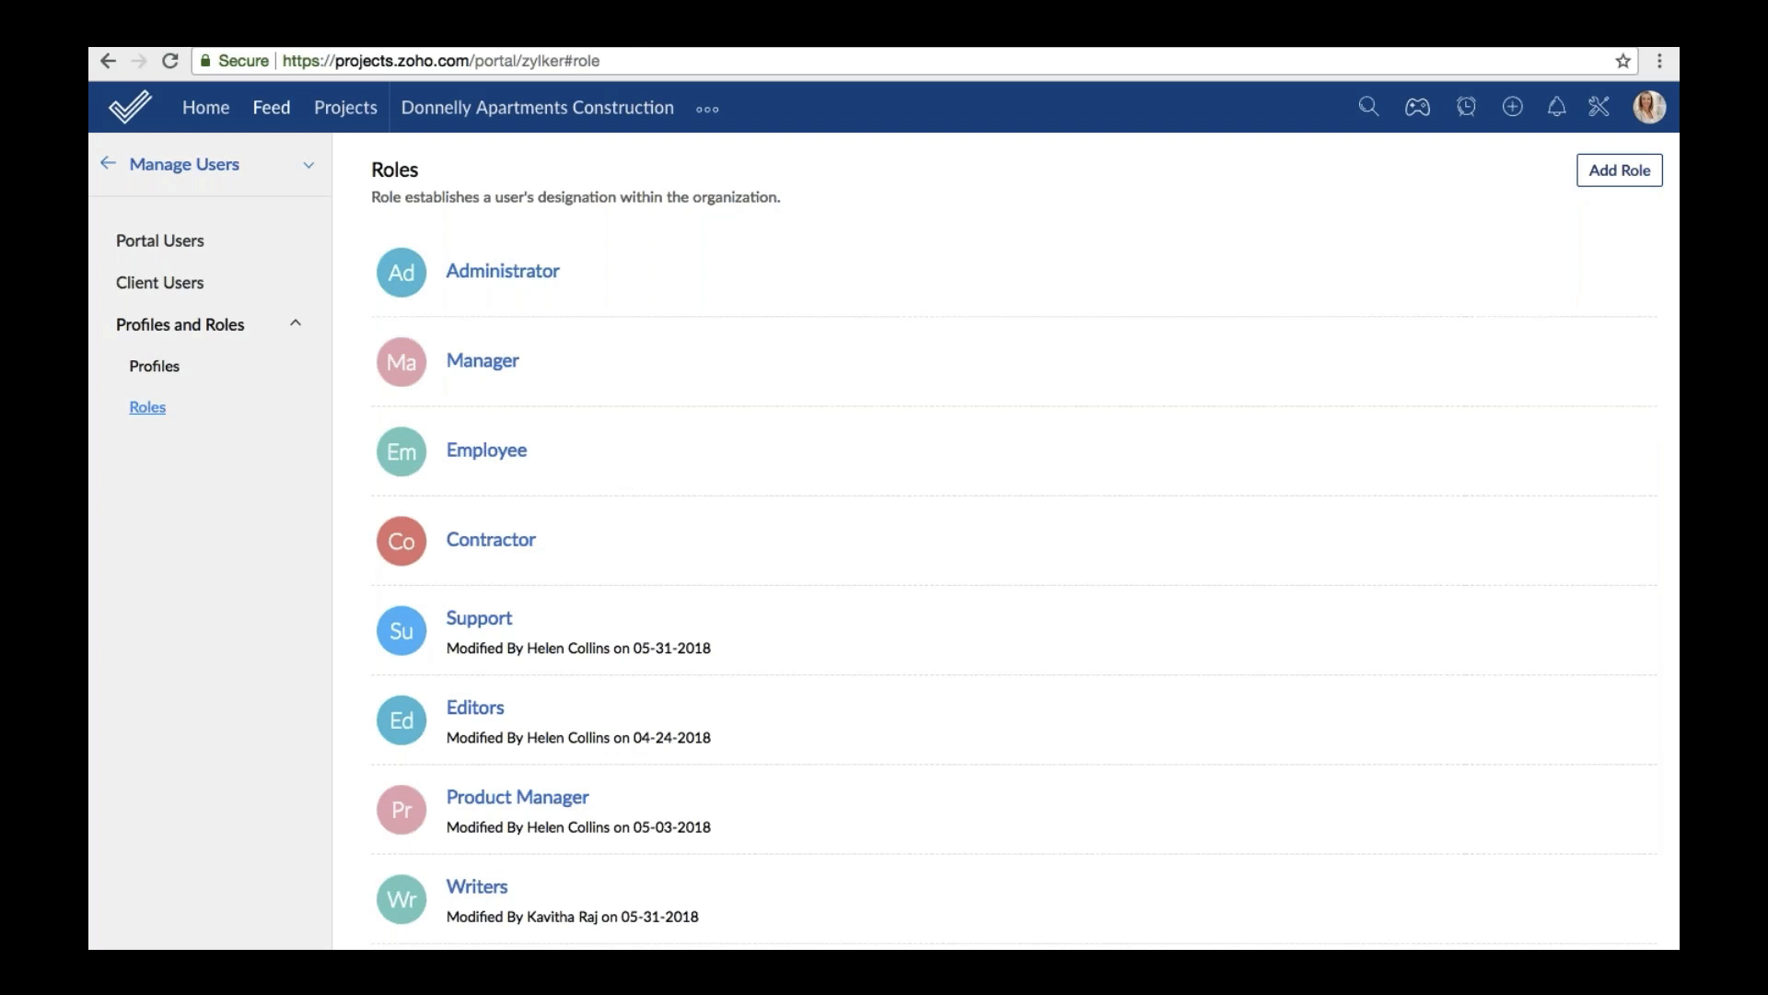
click(218, 116)
text(@)
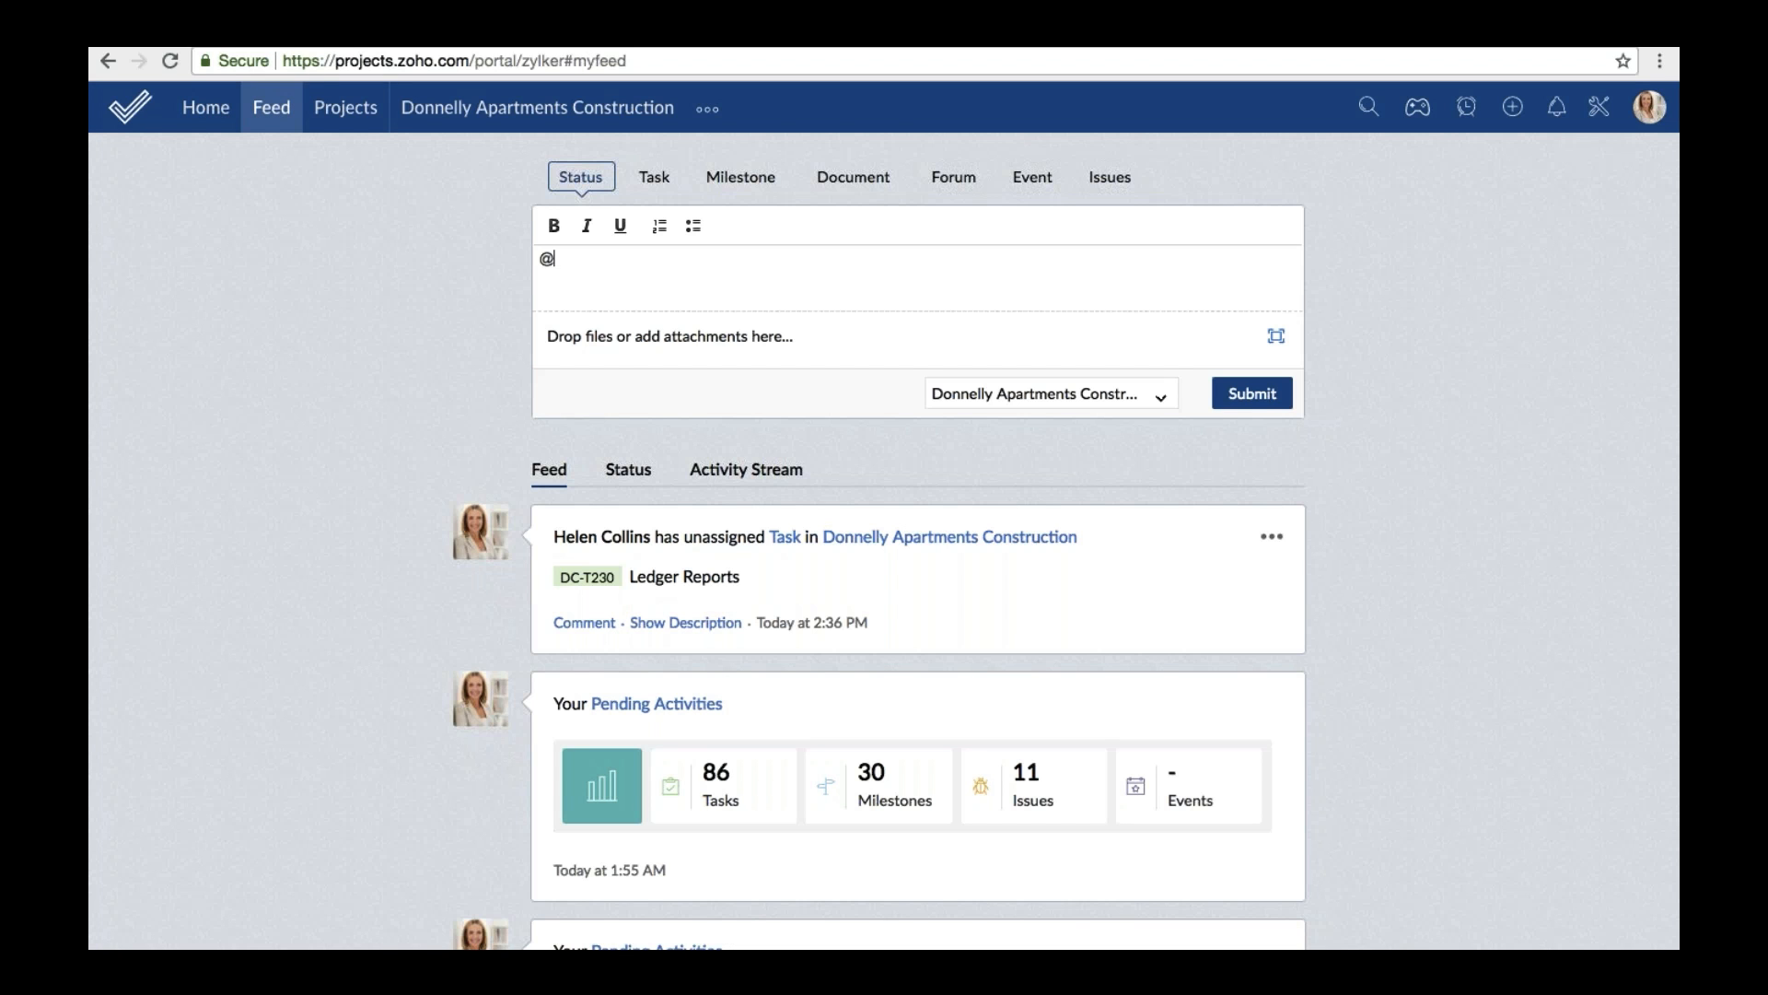
text(Ma)
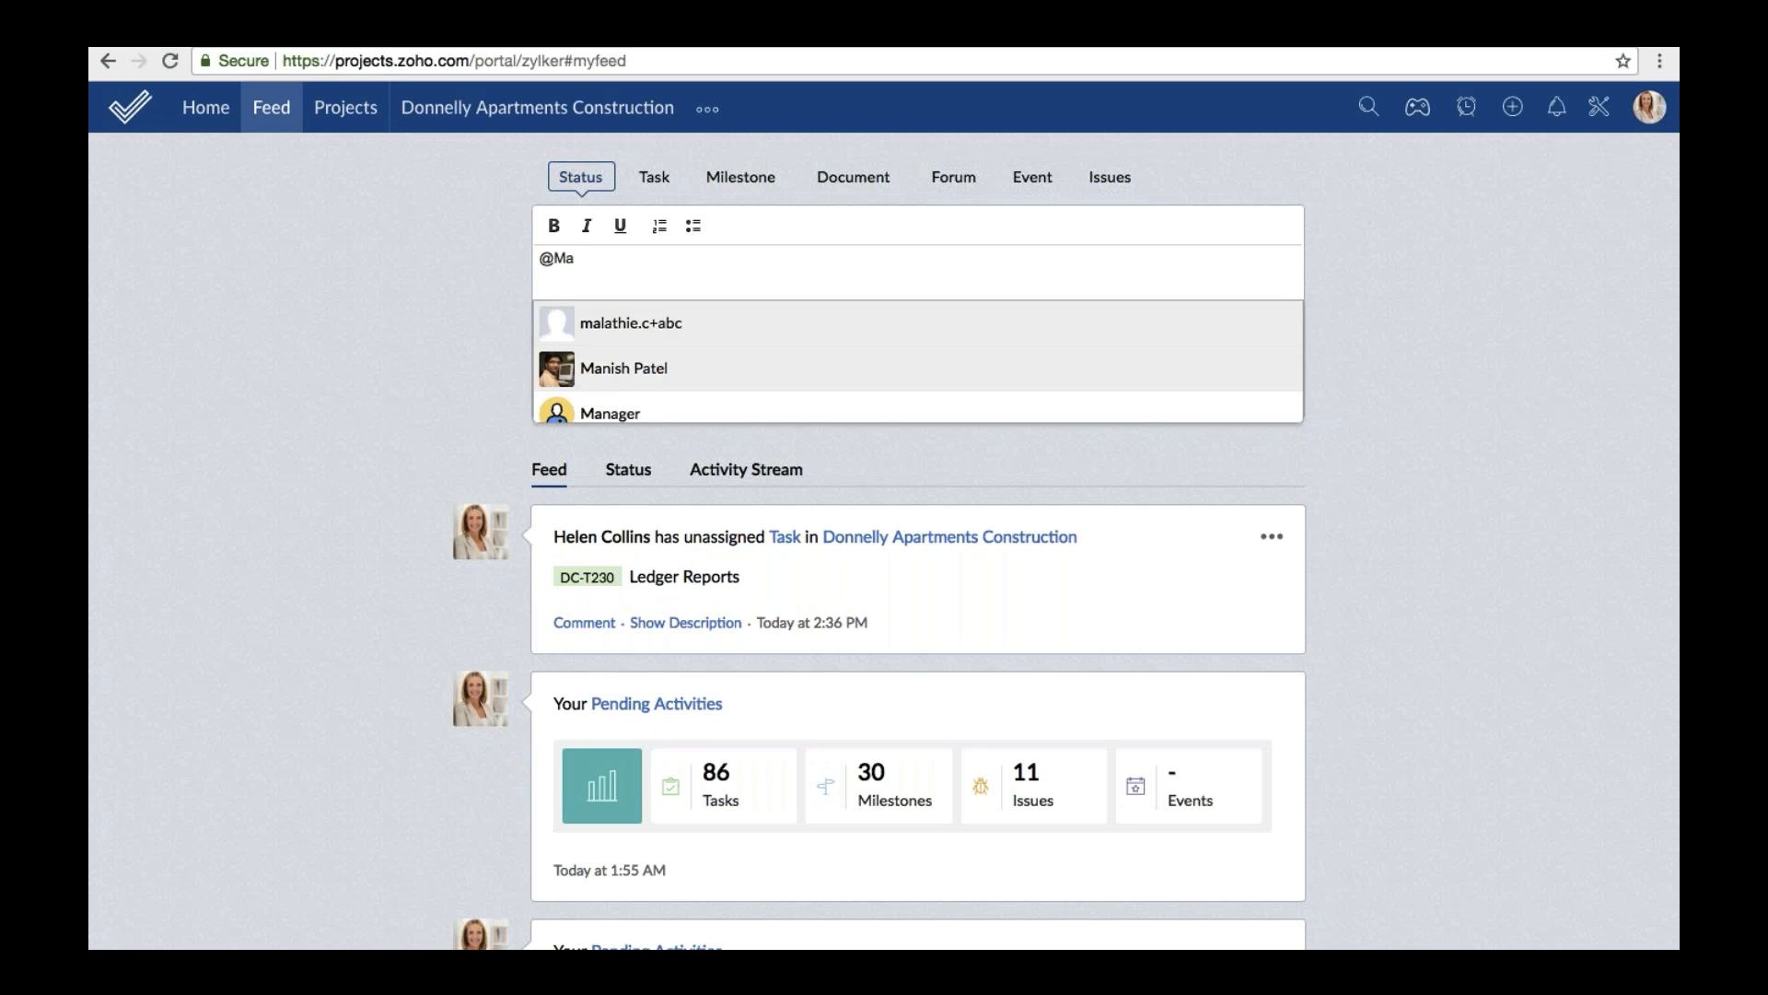
text(na)
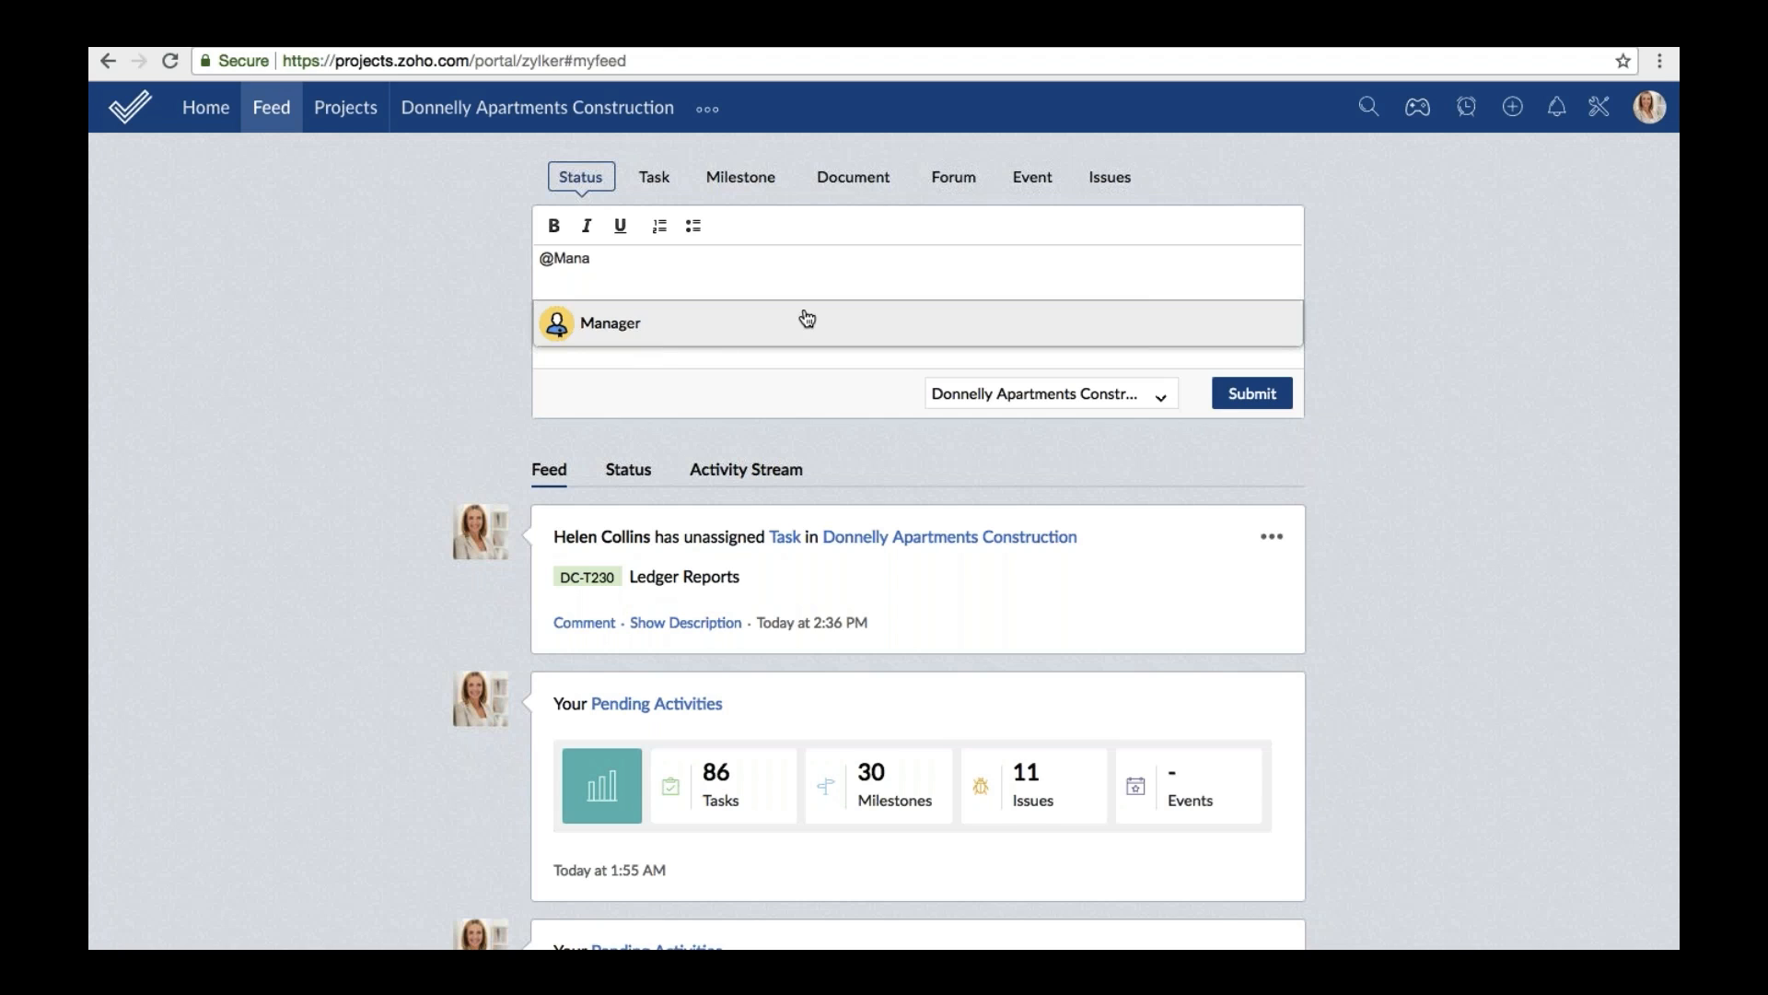
Open the Projects list and look over the grouped projects, including recently accessed, SAP and Construction projects.
click(341, 112)
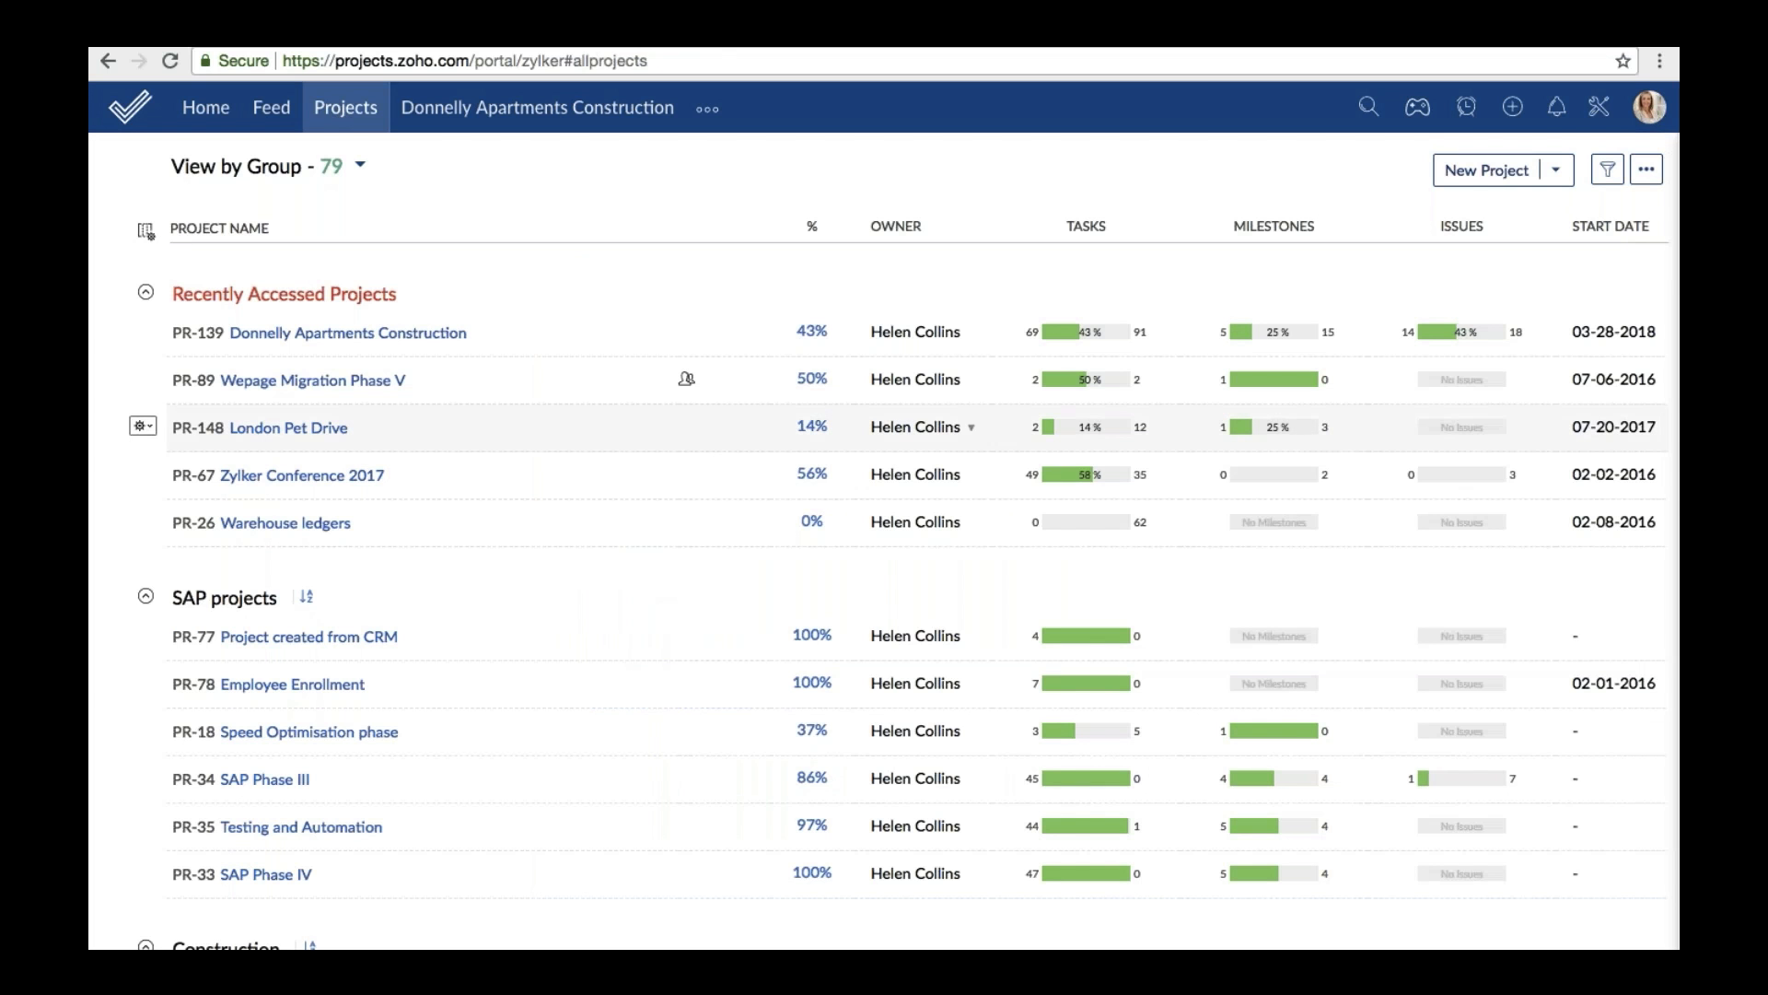
scroll(884, 590, down, 1)
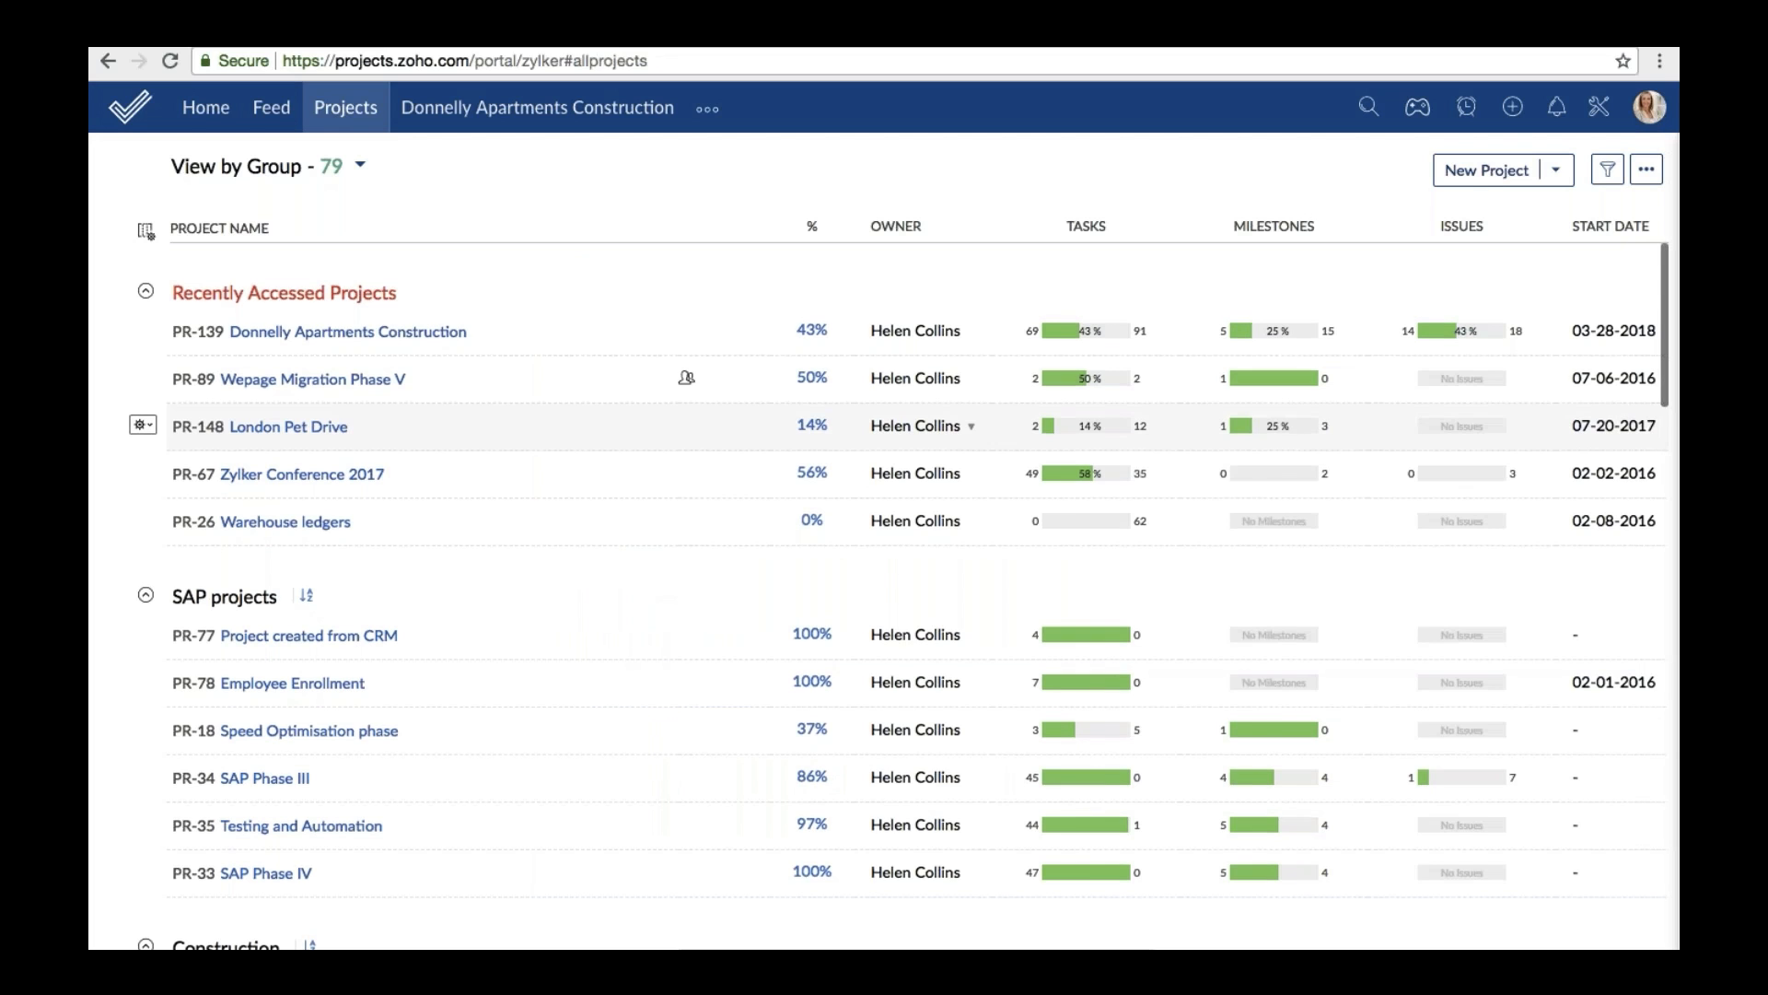
scroll(884, 603, down, 3)
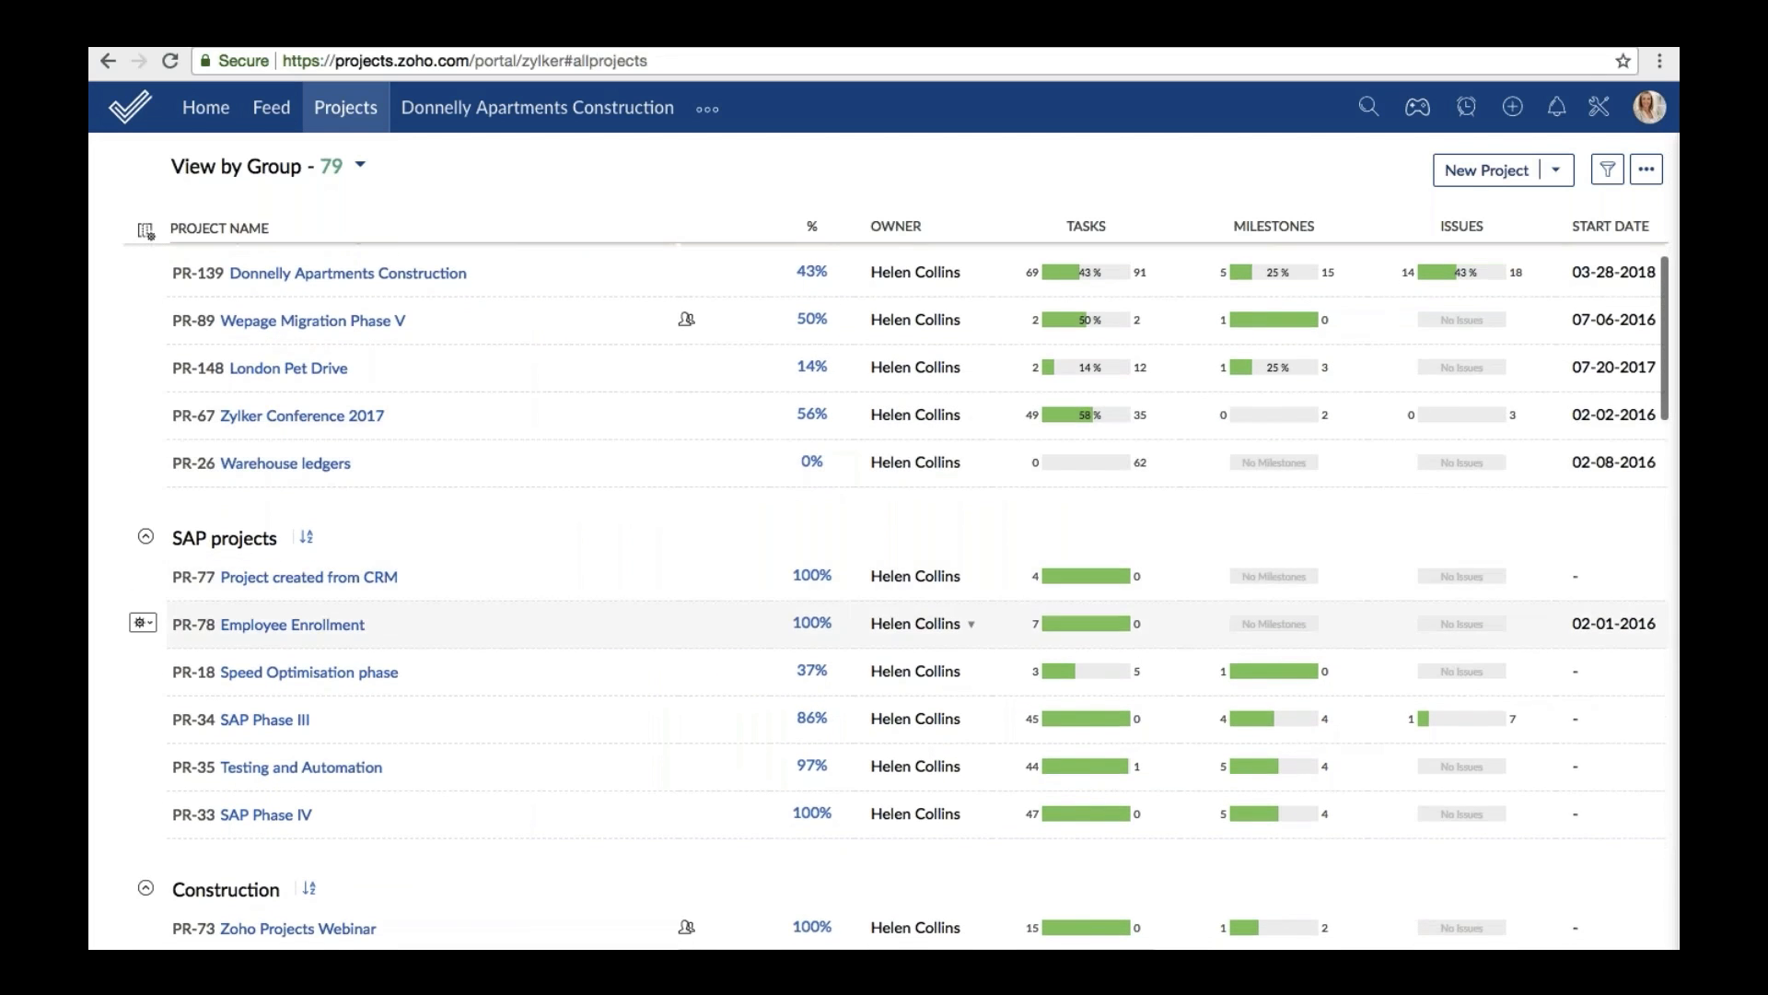
scroll(884, 603, down, 2)
scroll(884, 603, up, 5)
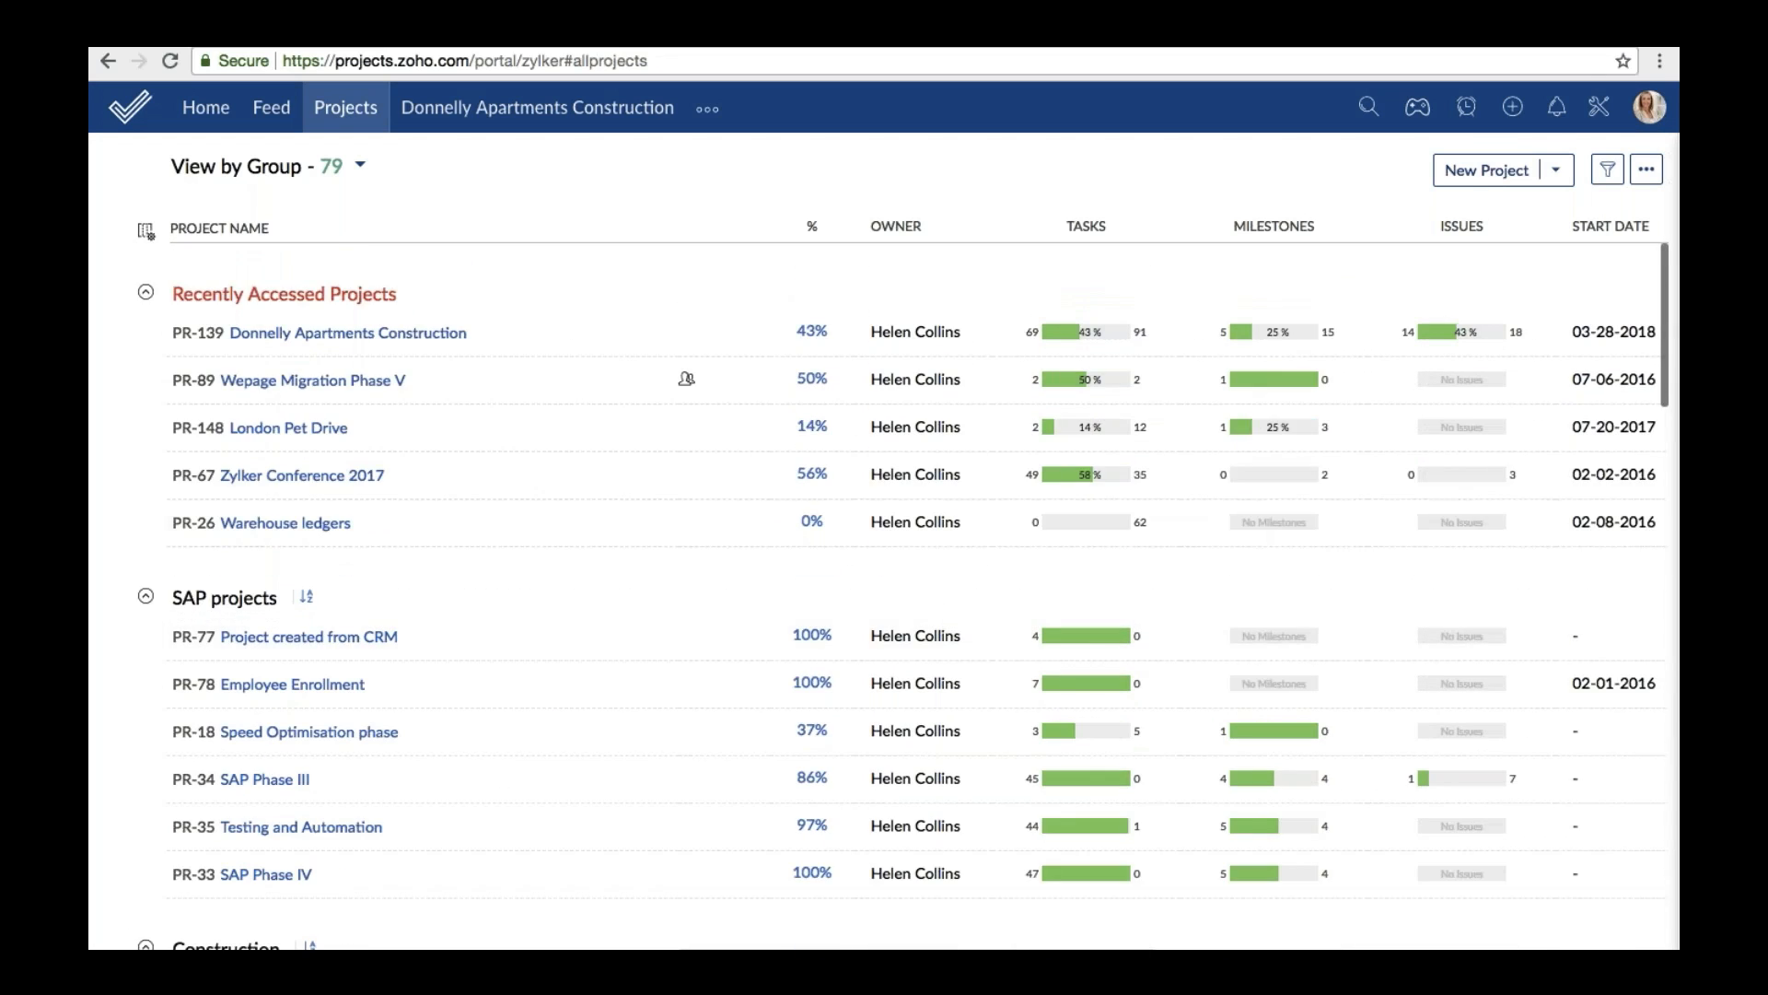
Open the New Project form and check the available project templates, leaving the template at None.
click(1496, 183)
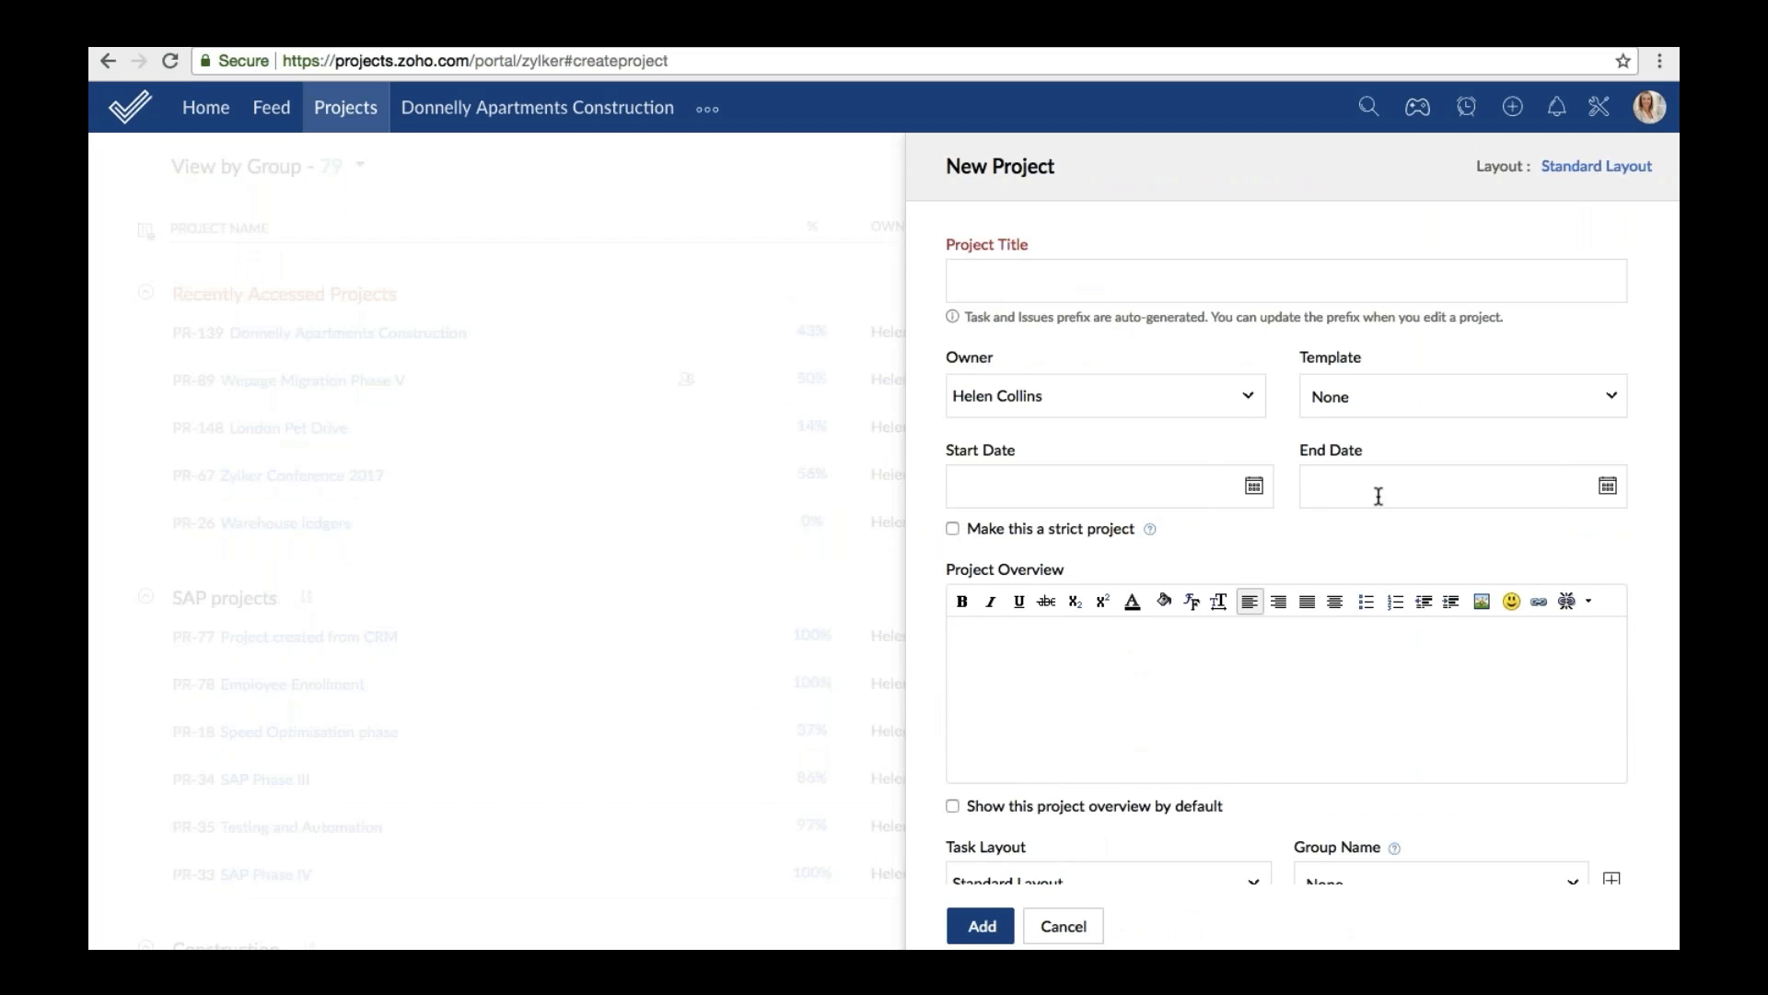
click(1418, 397)
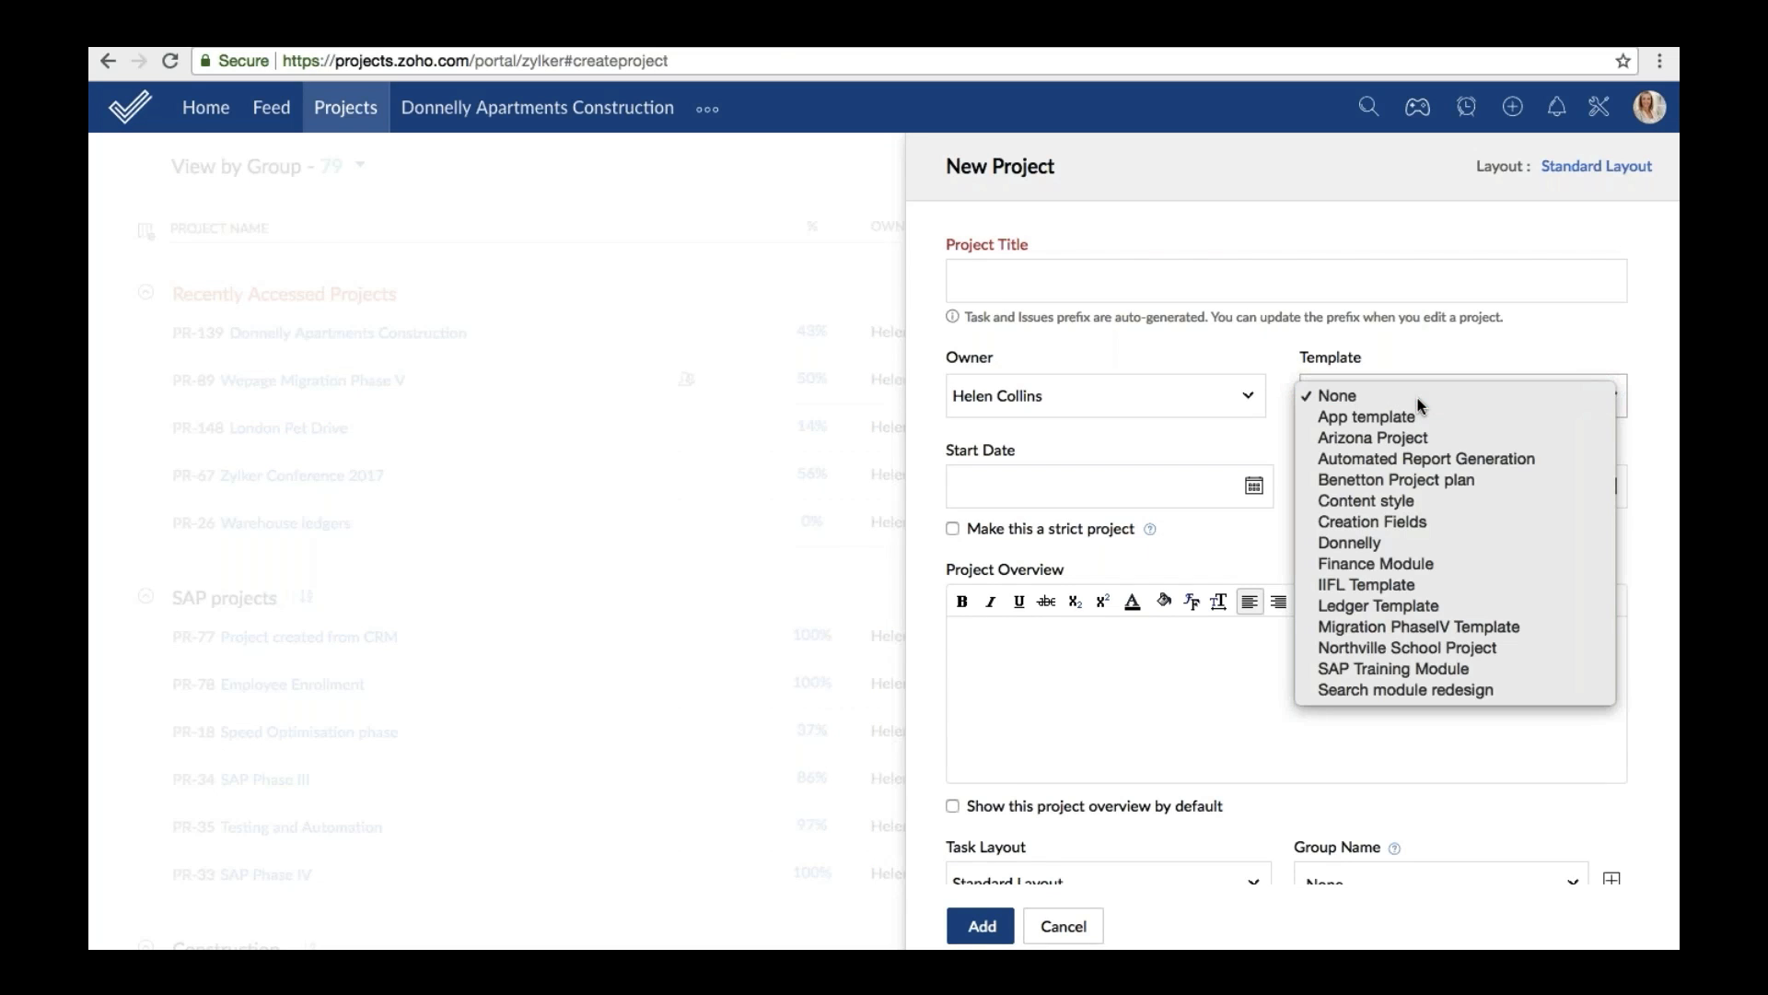
click(1419, 405)
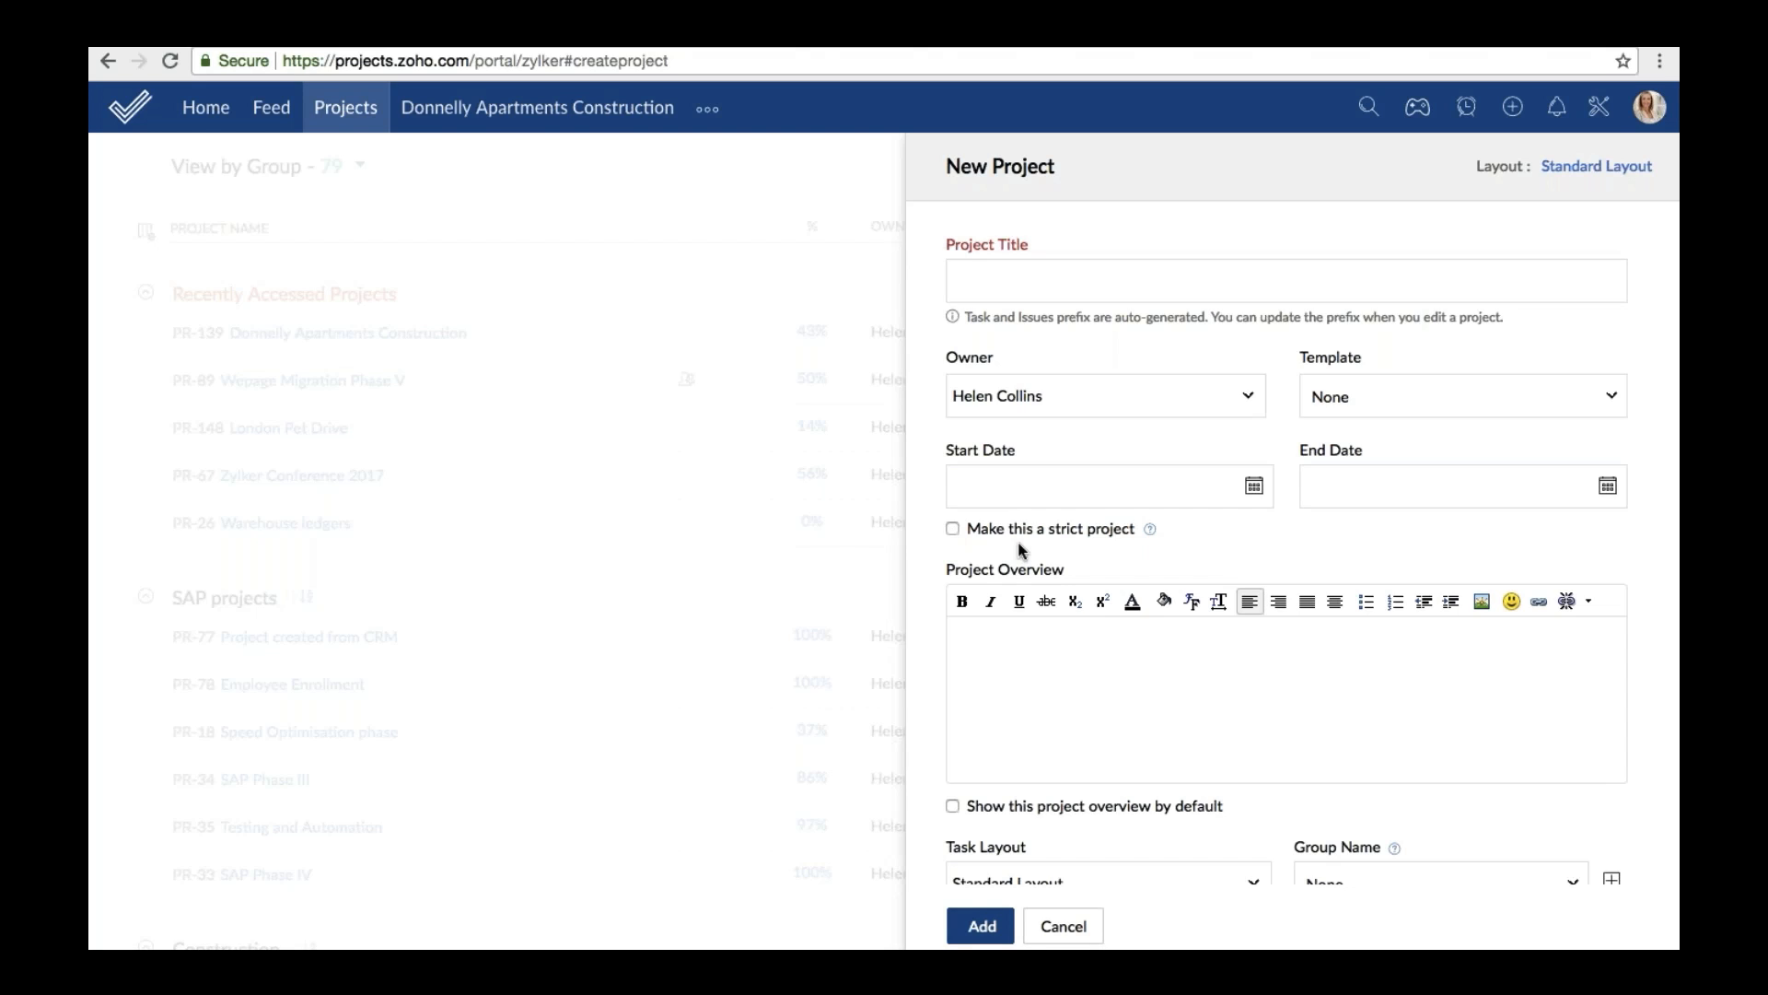
Examine the overview, layout, budget, additional and access fields of the New Project form, and cancel it.
scroll(1149, 637, down, 1)
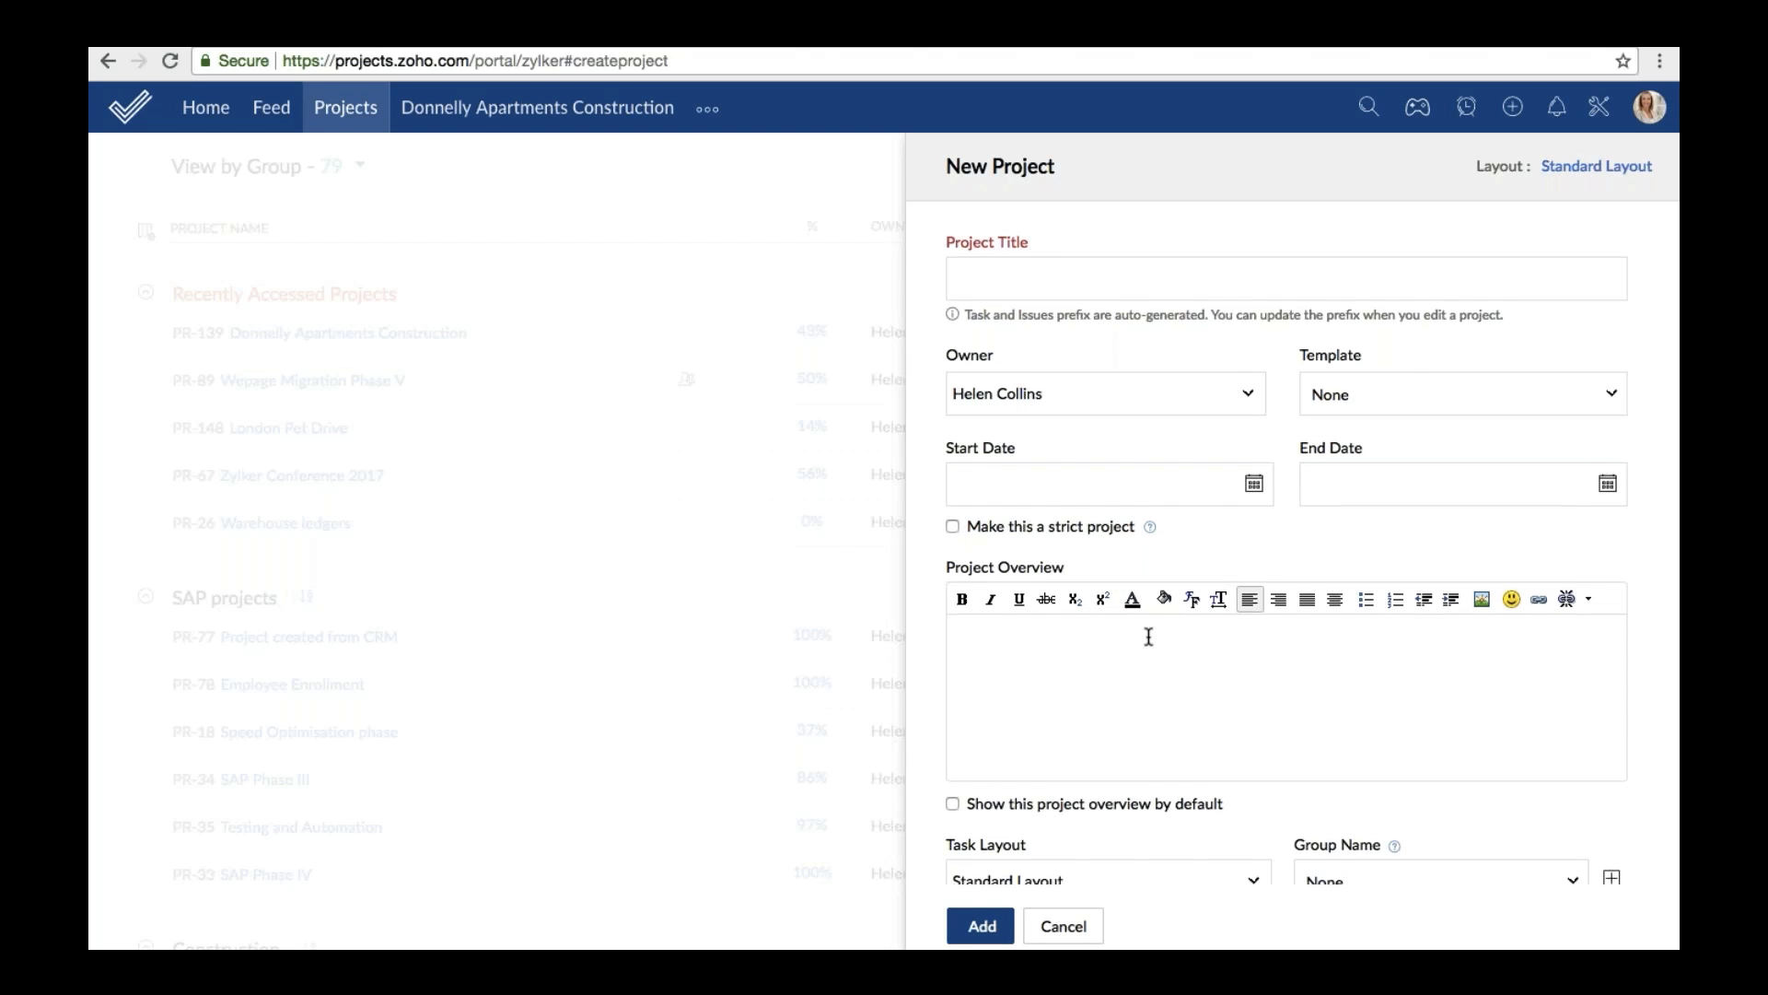
scroll(1148, 637, down, 1)
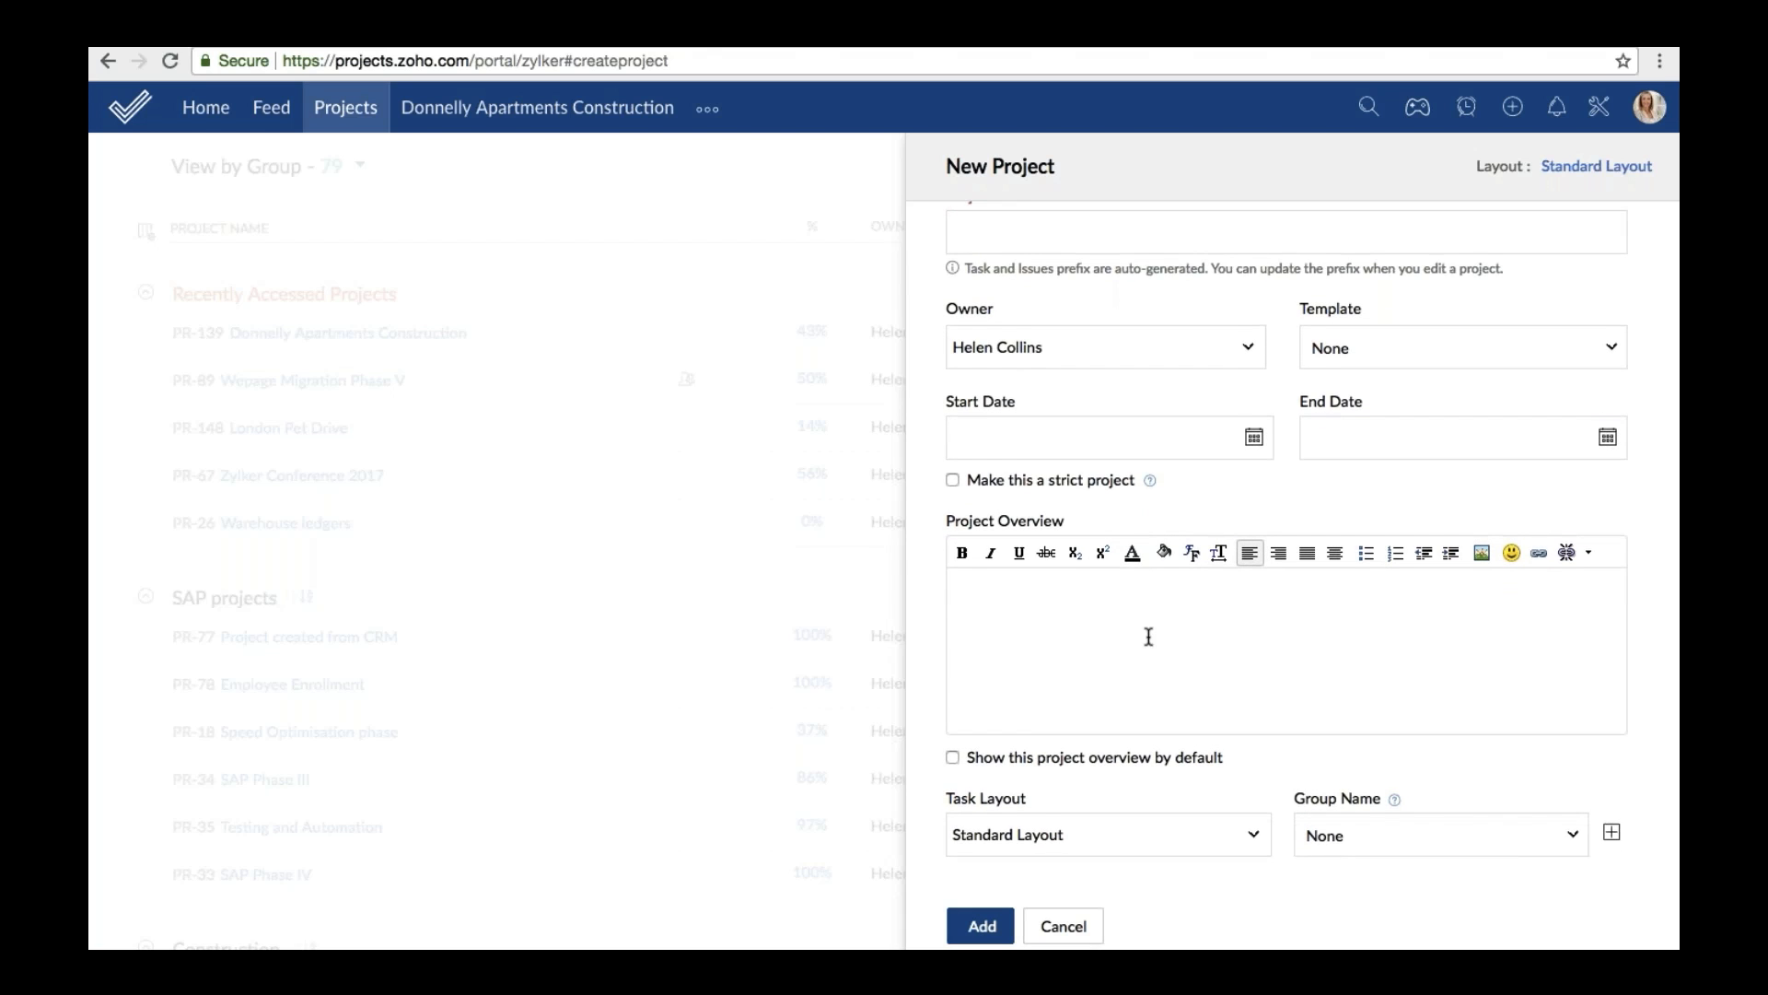
scroll(1149, 637, down, 5)
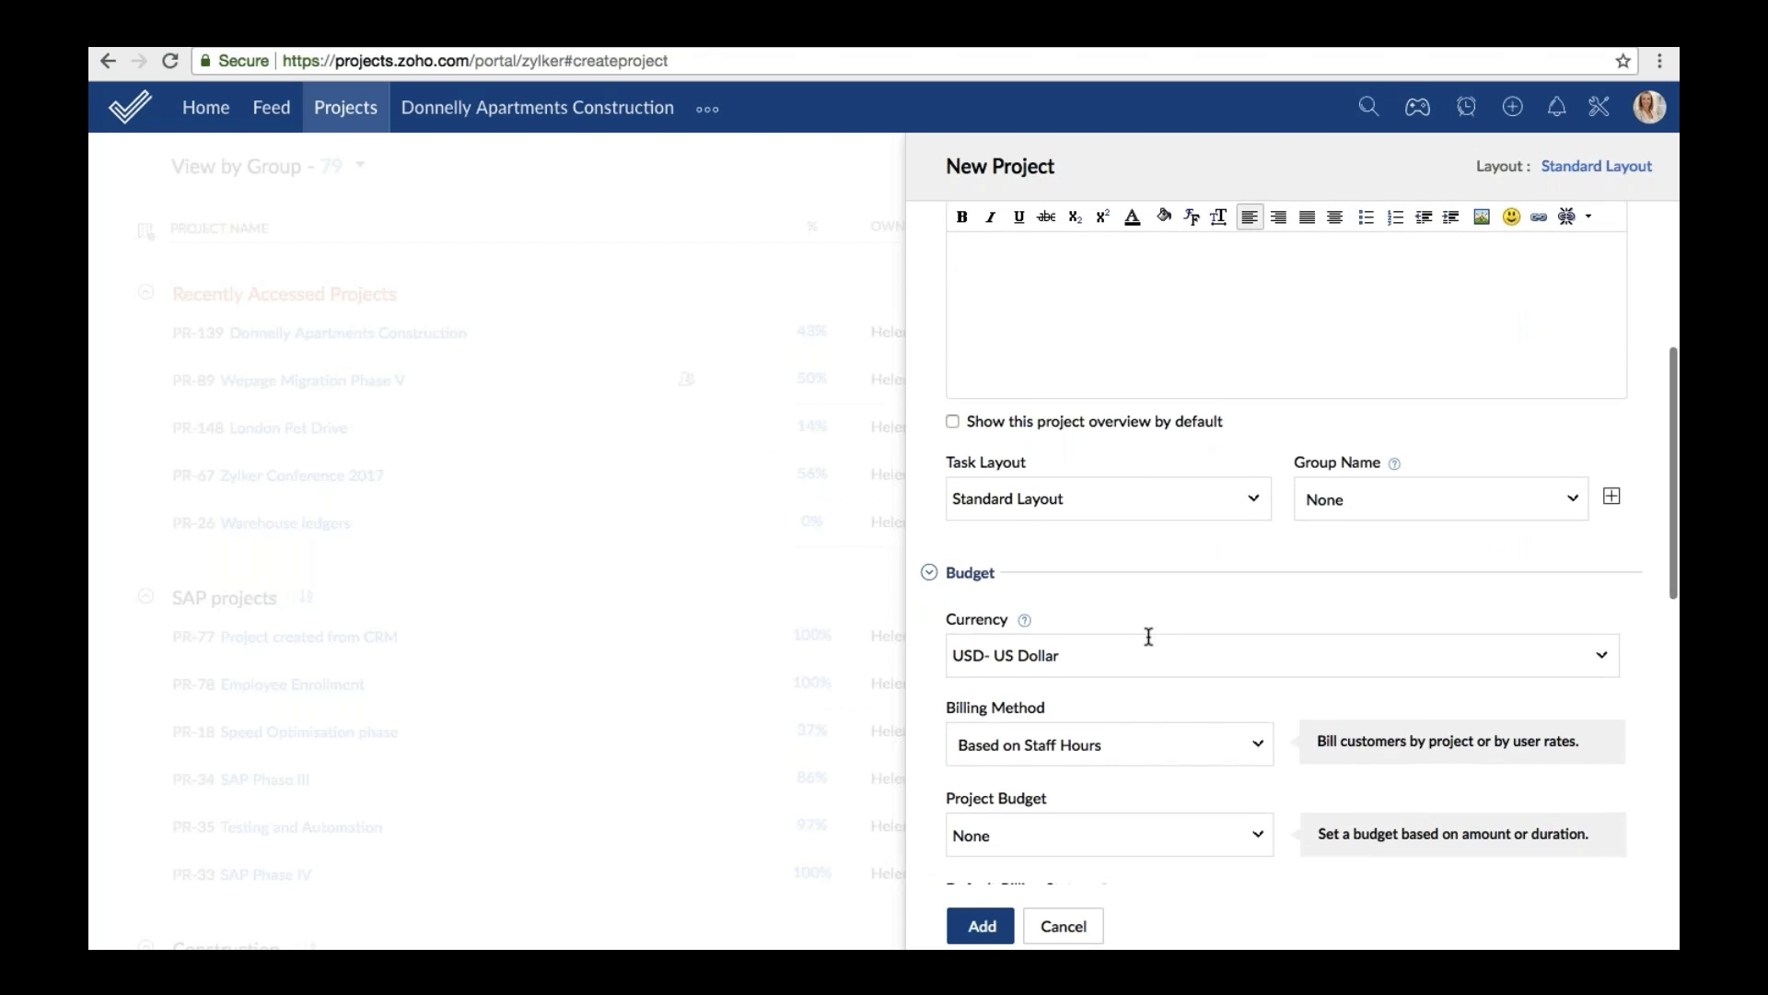
scroll(1148, 637, down, 1)
scroll(1148, 636, down, 10)
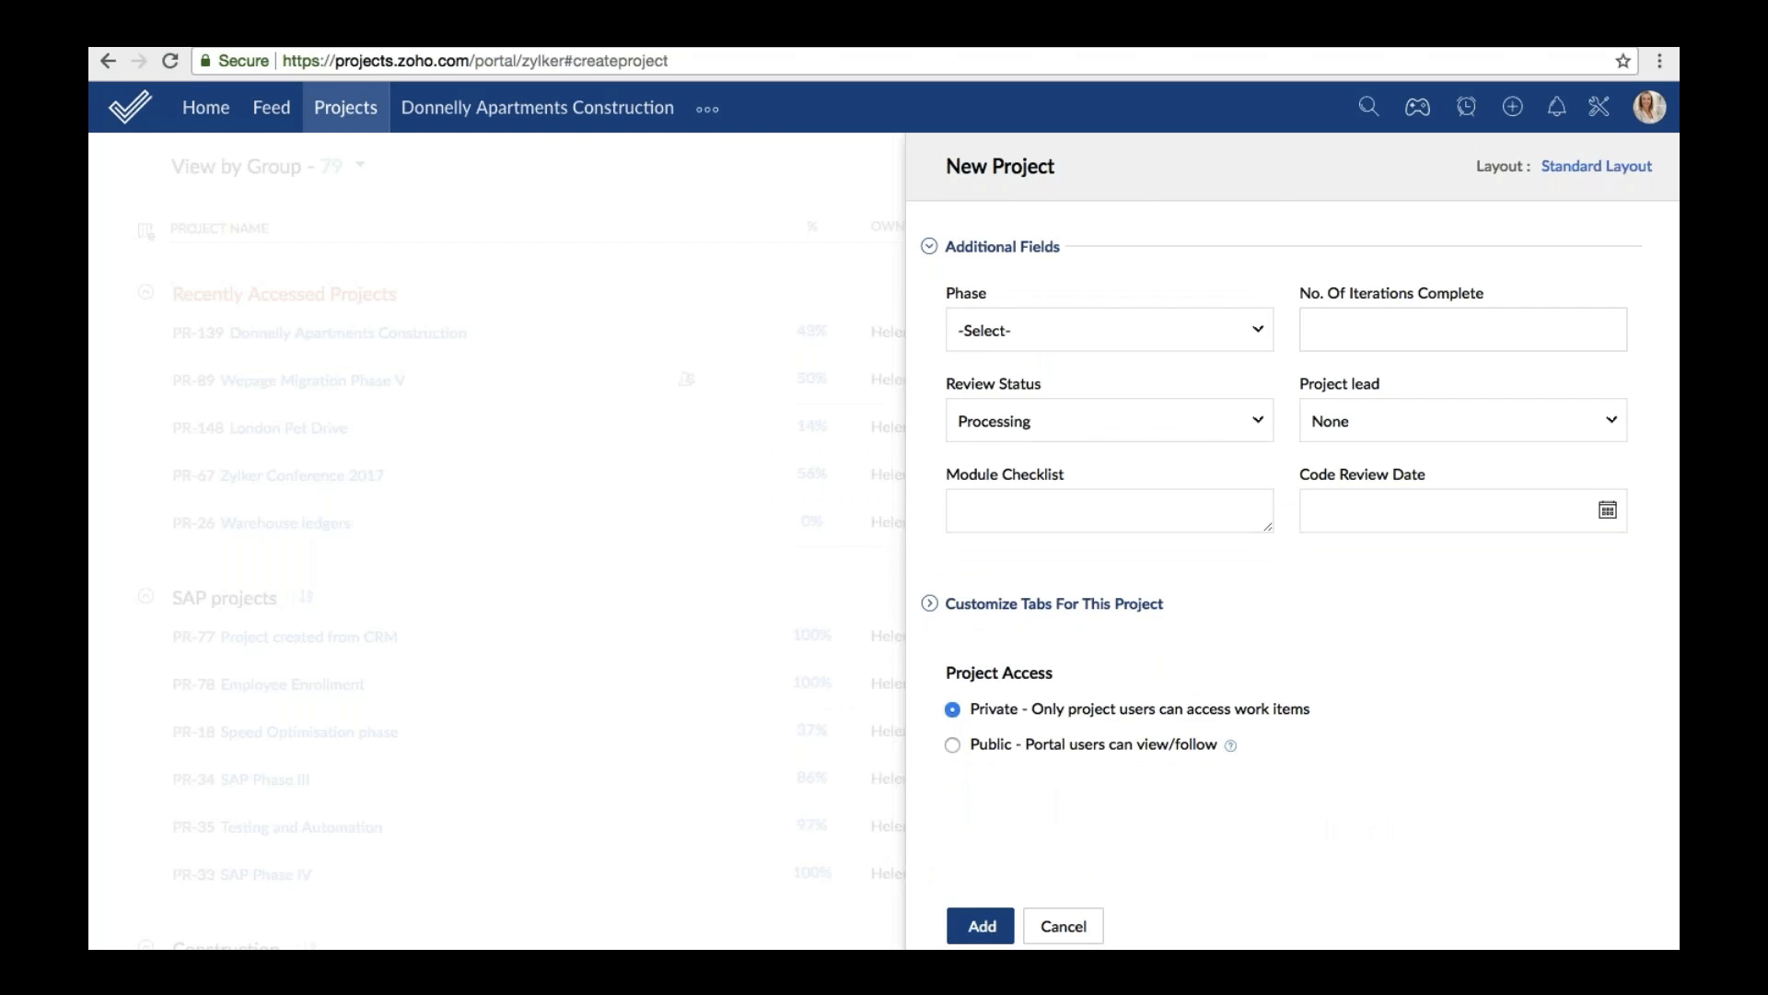
scroll(1289, 553, up, 1)
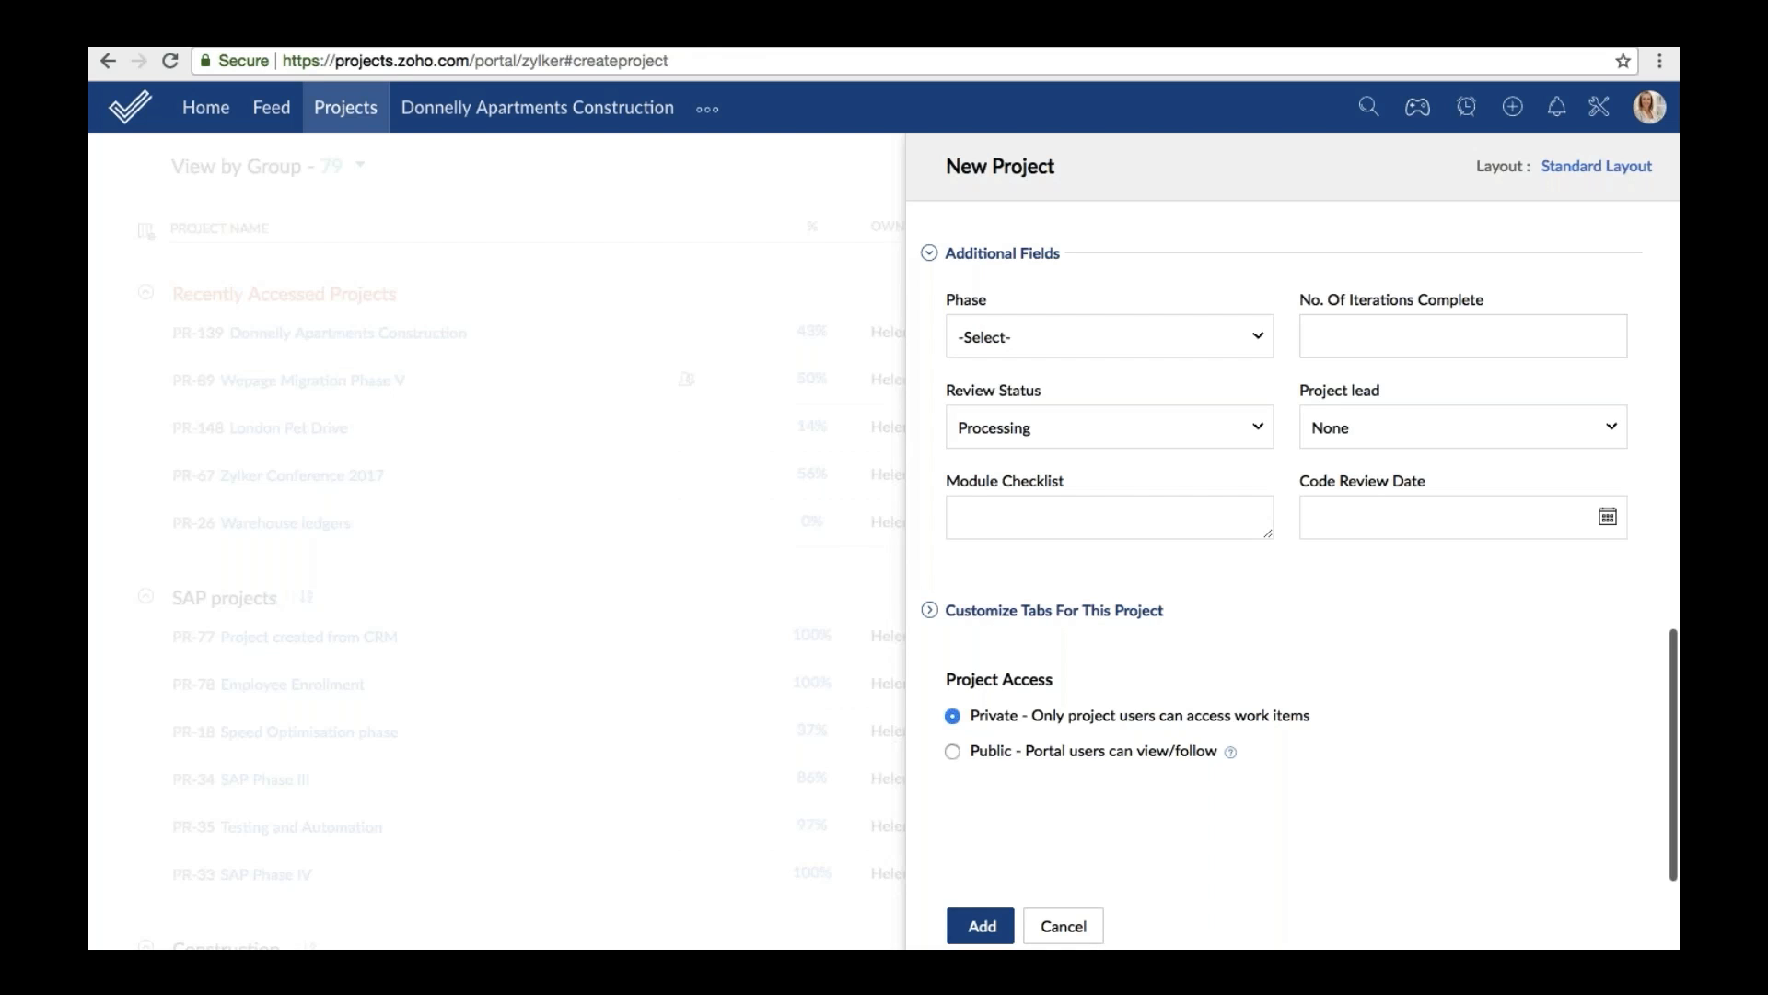
scroll(1289, 552, up, 3)
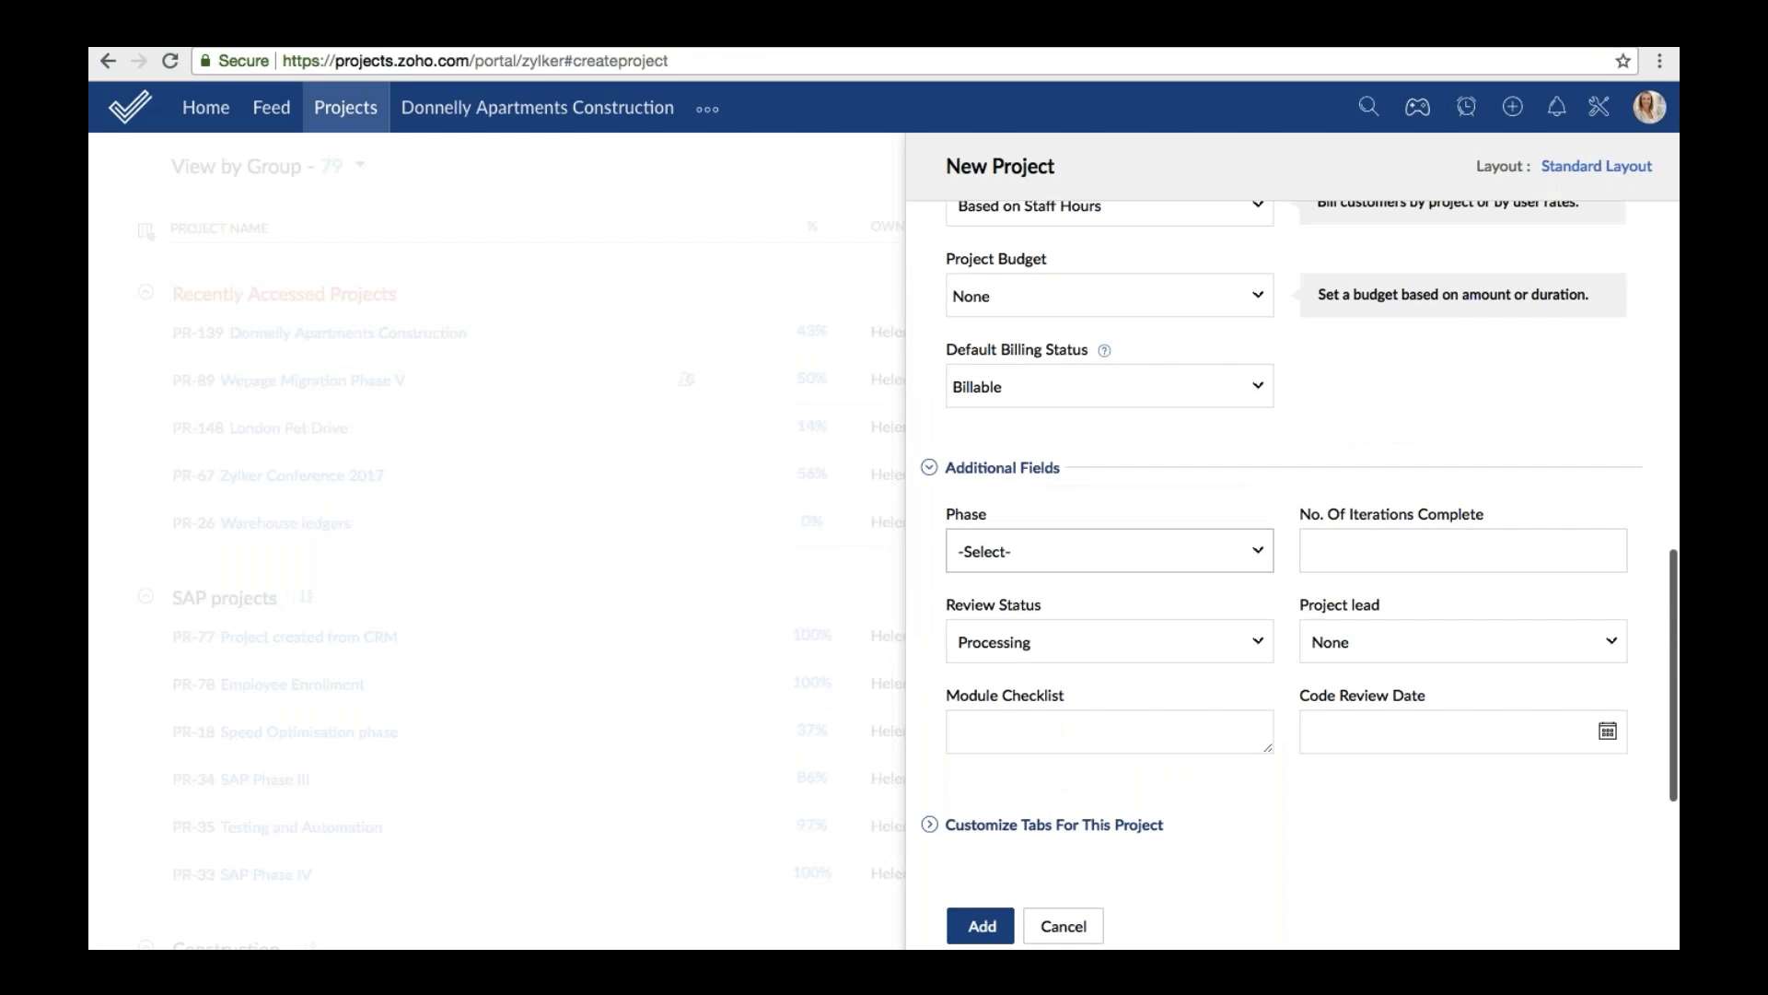
scroll(1053, 652, up, 4)
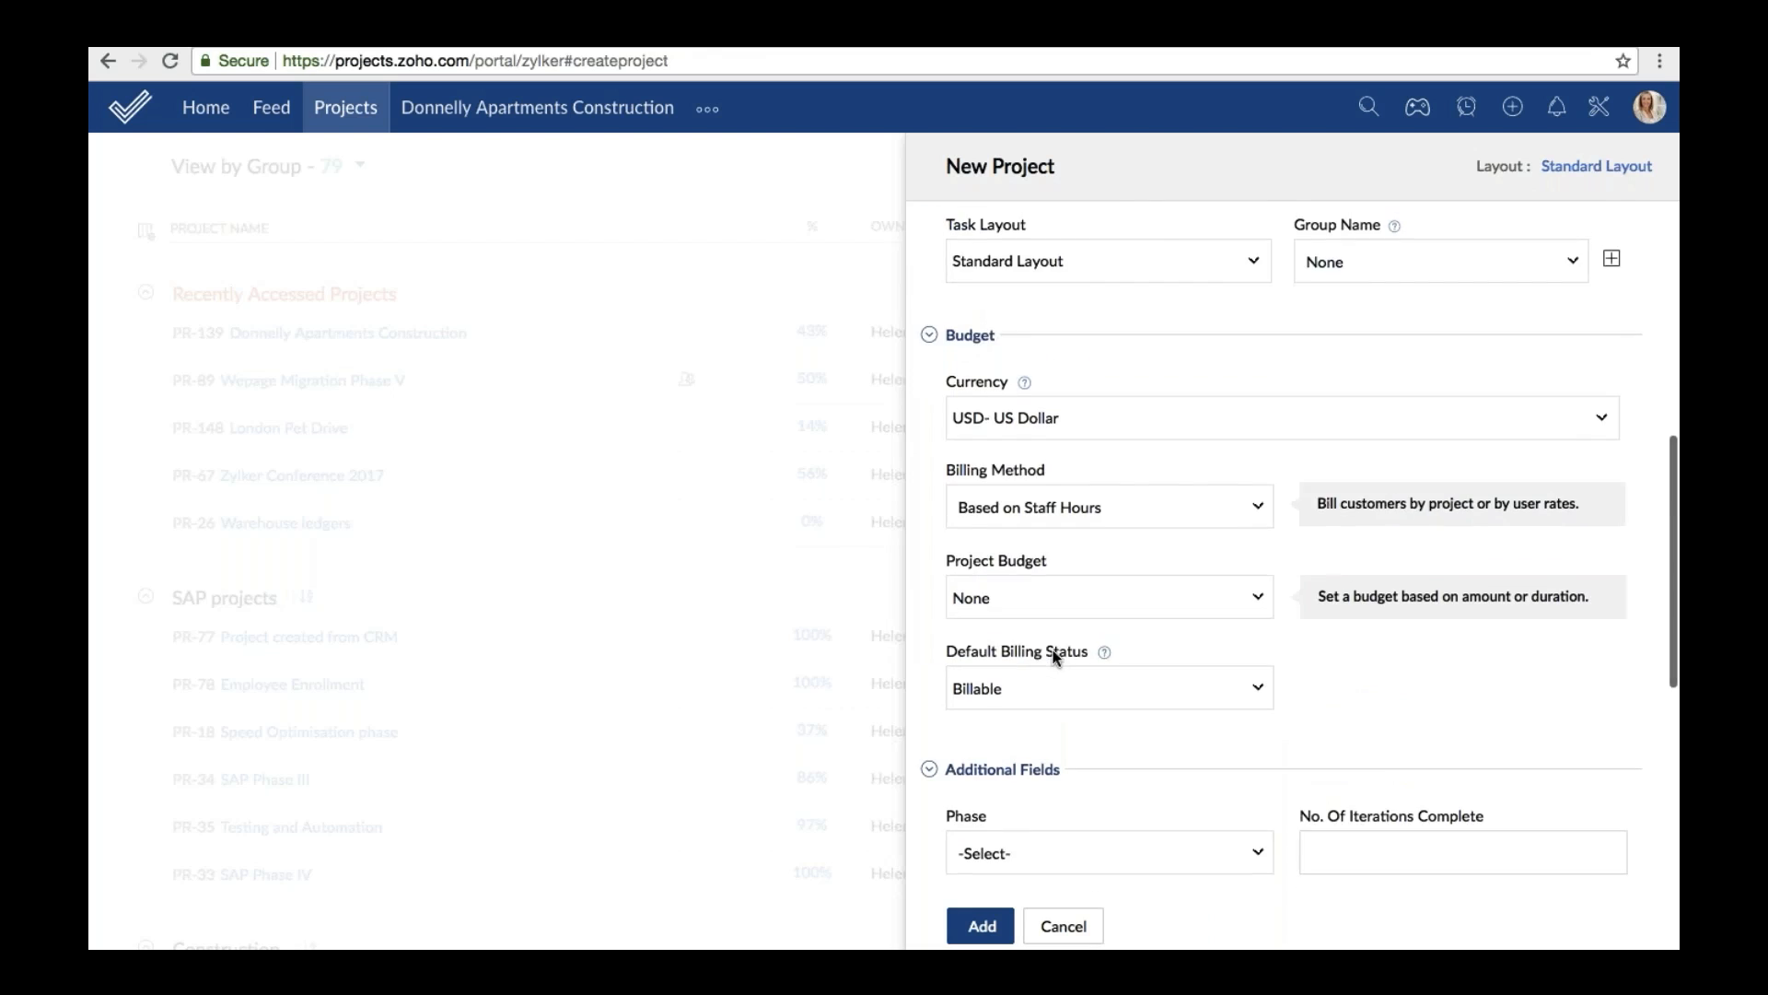
scroll(1052, 652, down, 3)
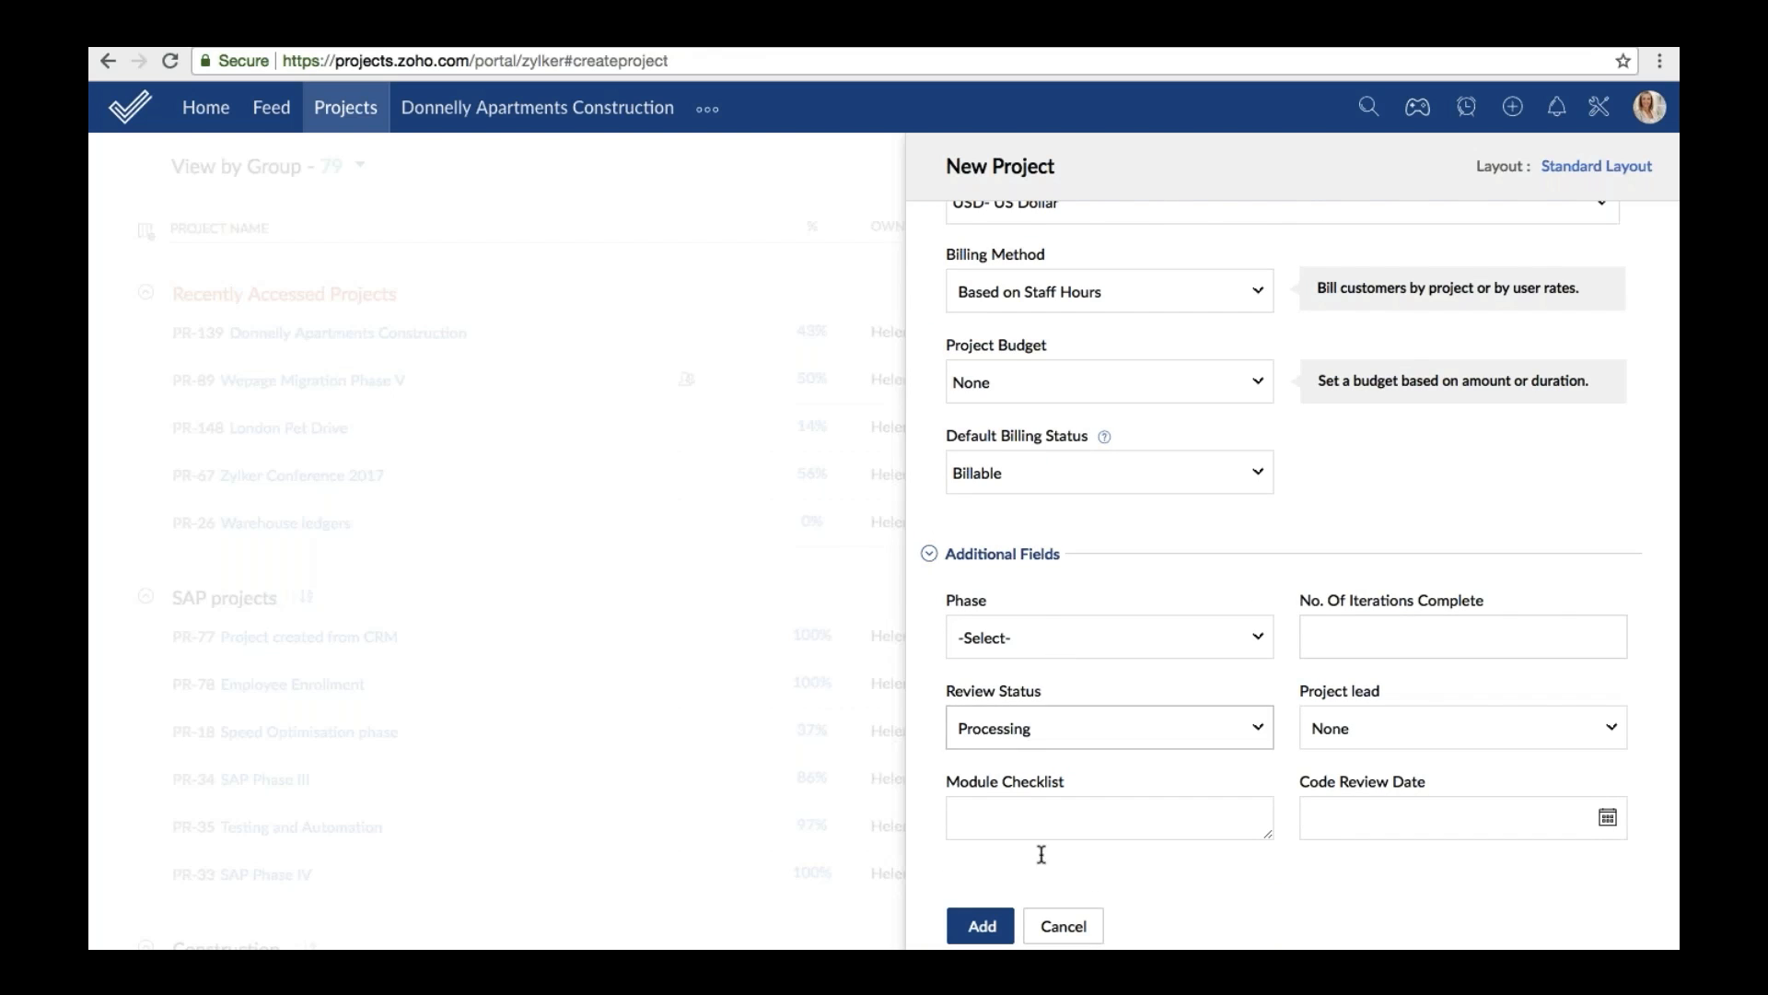
click(1063, 926)
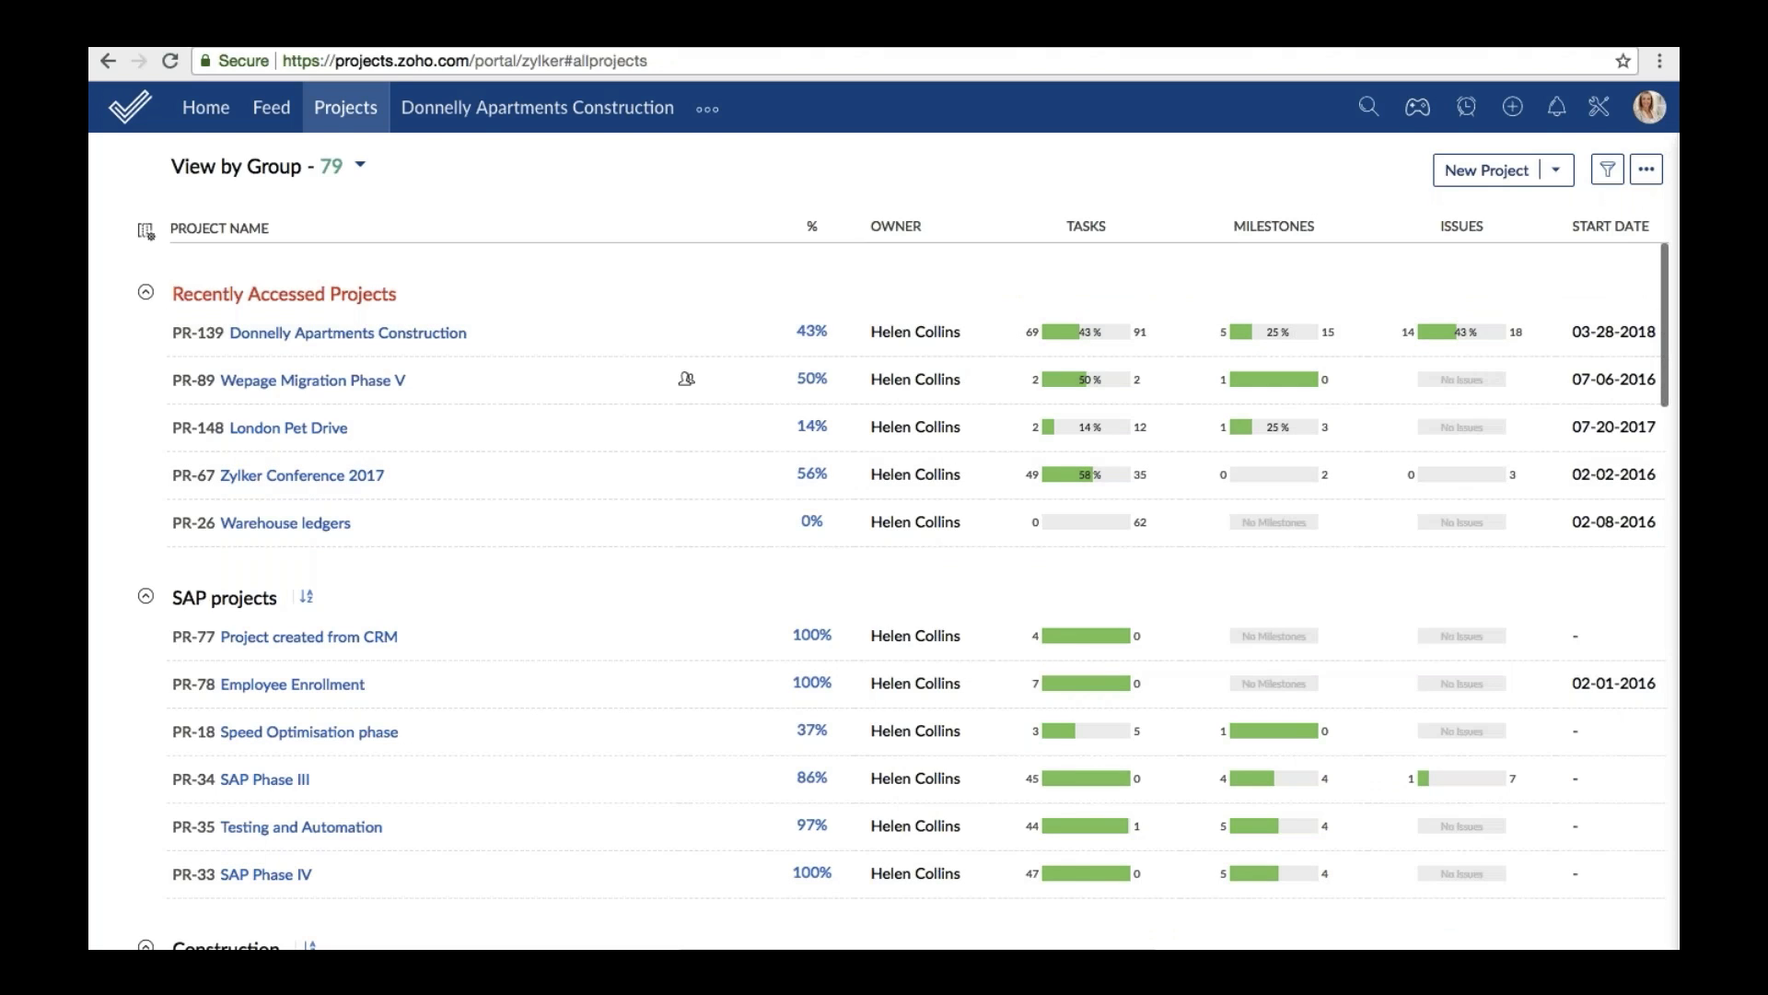
Open the projects' Standard Layout for editing from Layouts and Fields in Setup.
click(1602, 109)
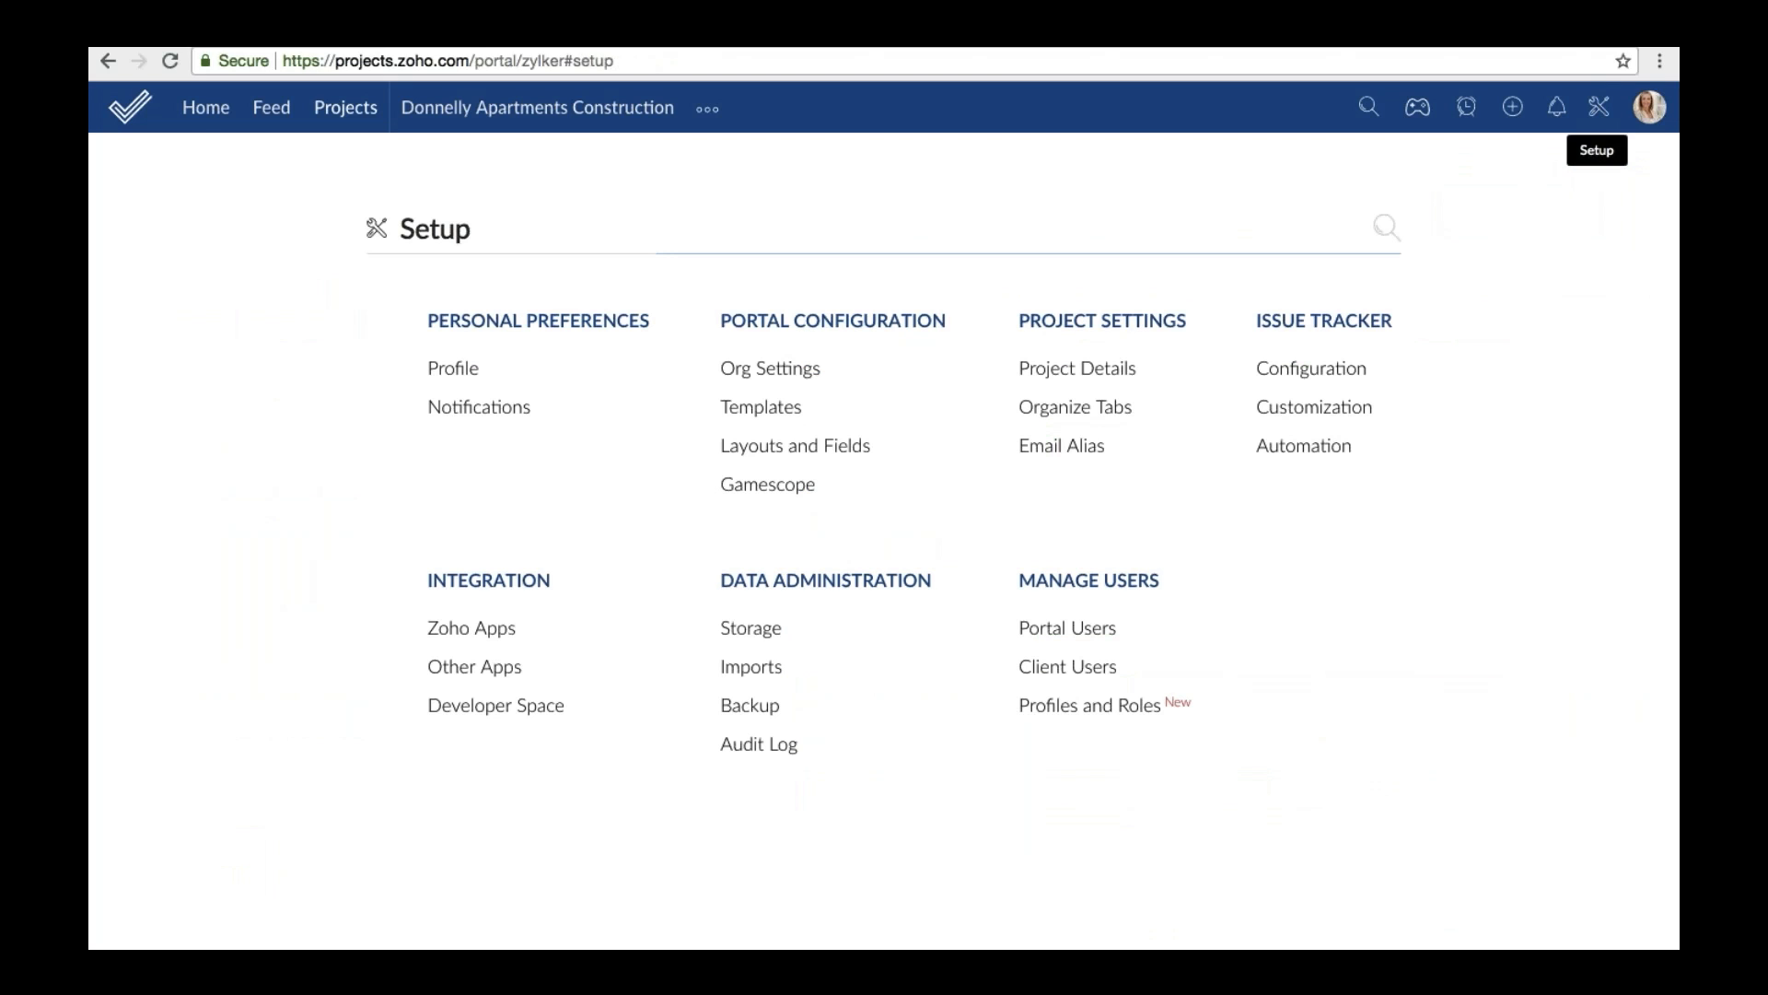
click(832, 449)
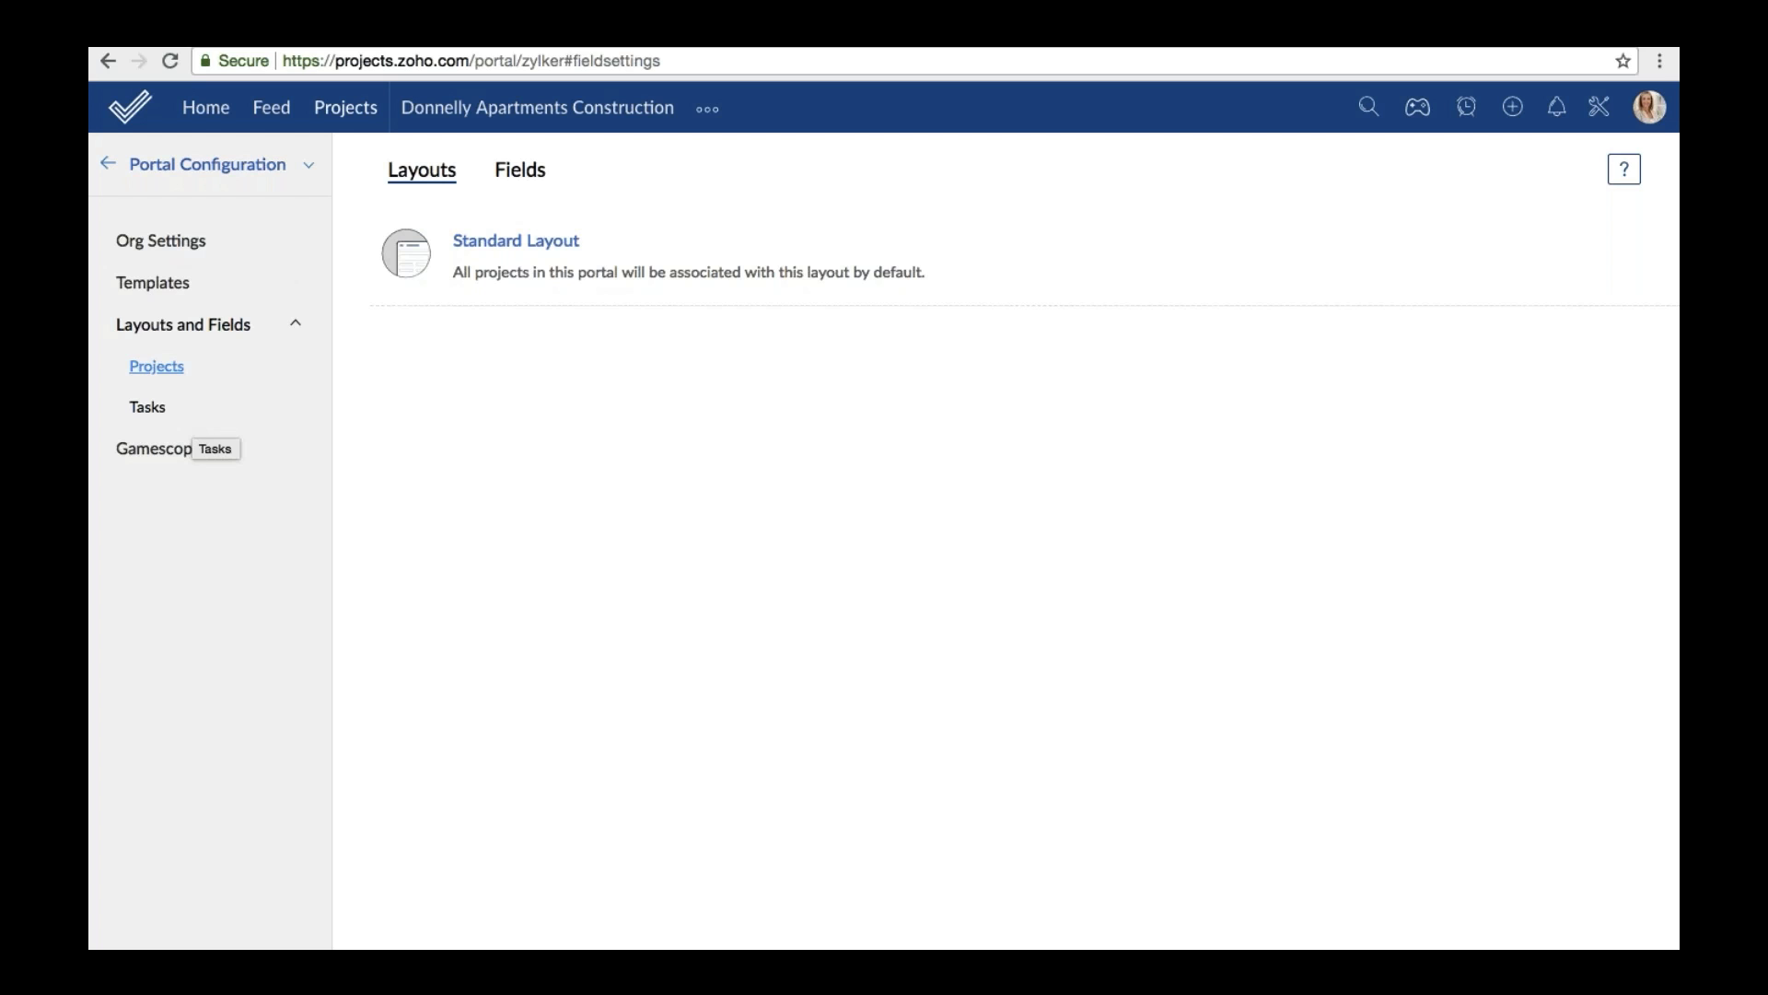
click(536, 245)
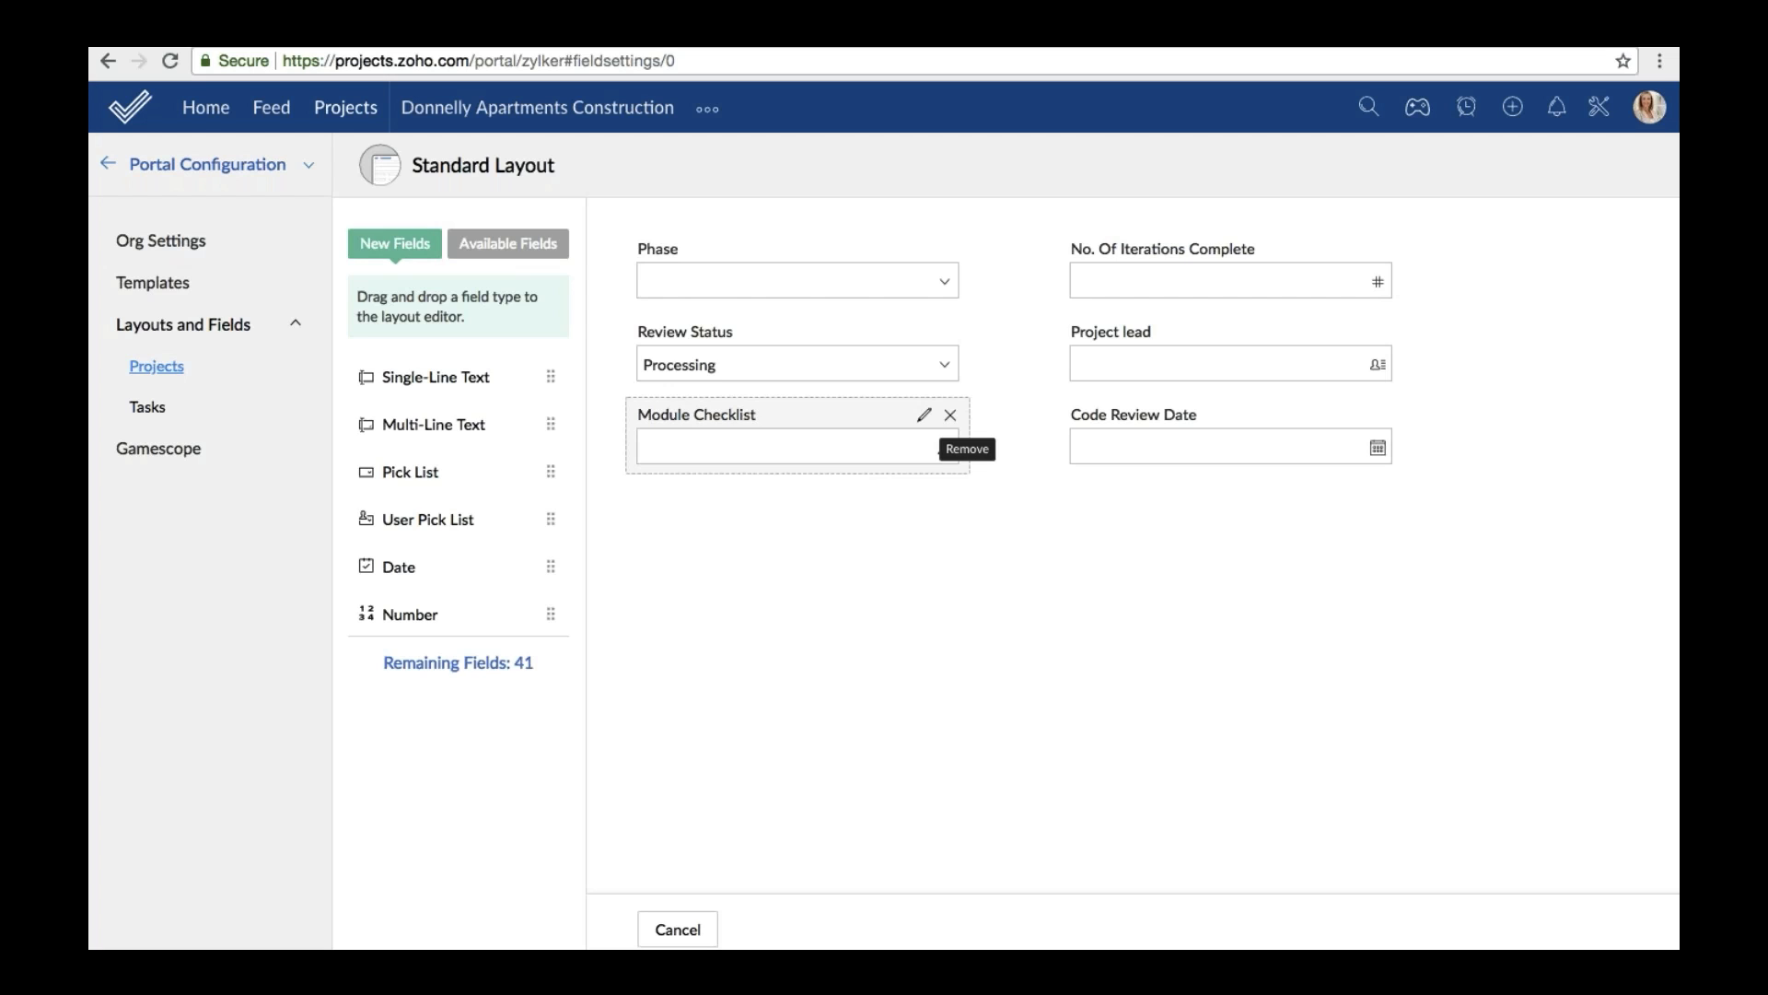
Move the Module Checklist field directly below Phase and inspect its field properties without saving changes to them.
drag(890, 416, 919, 345)
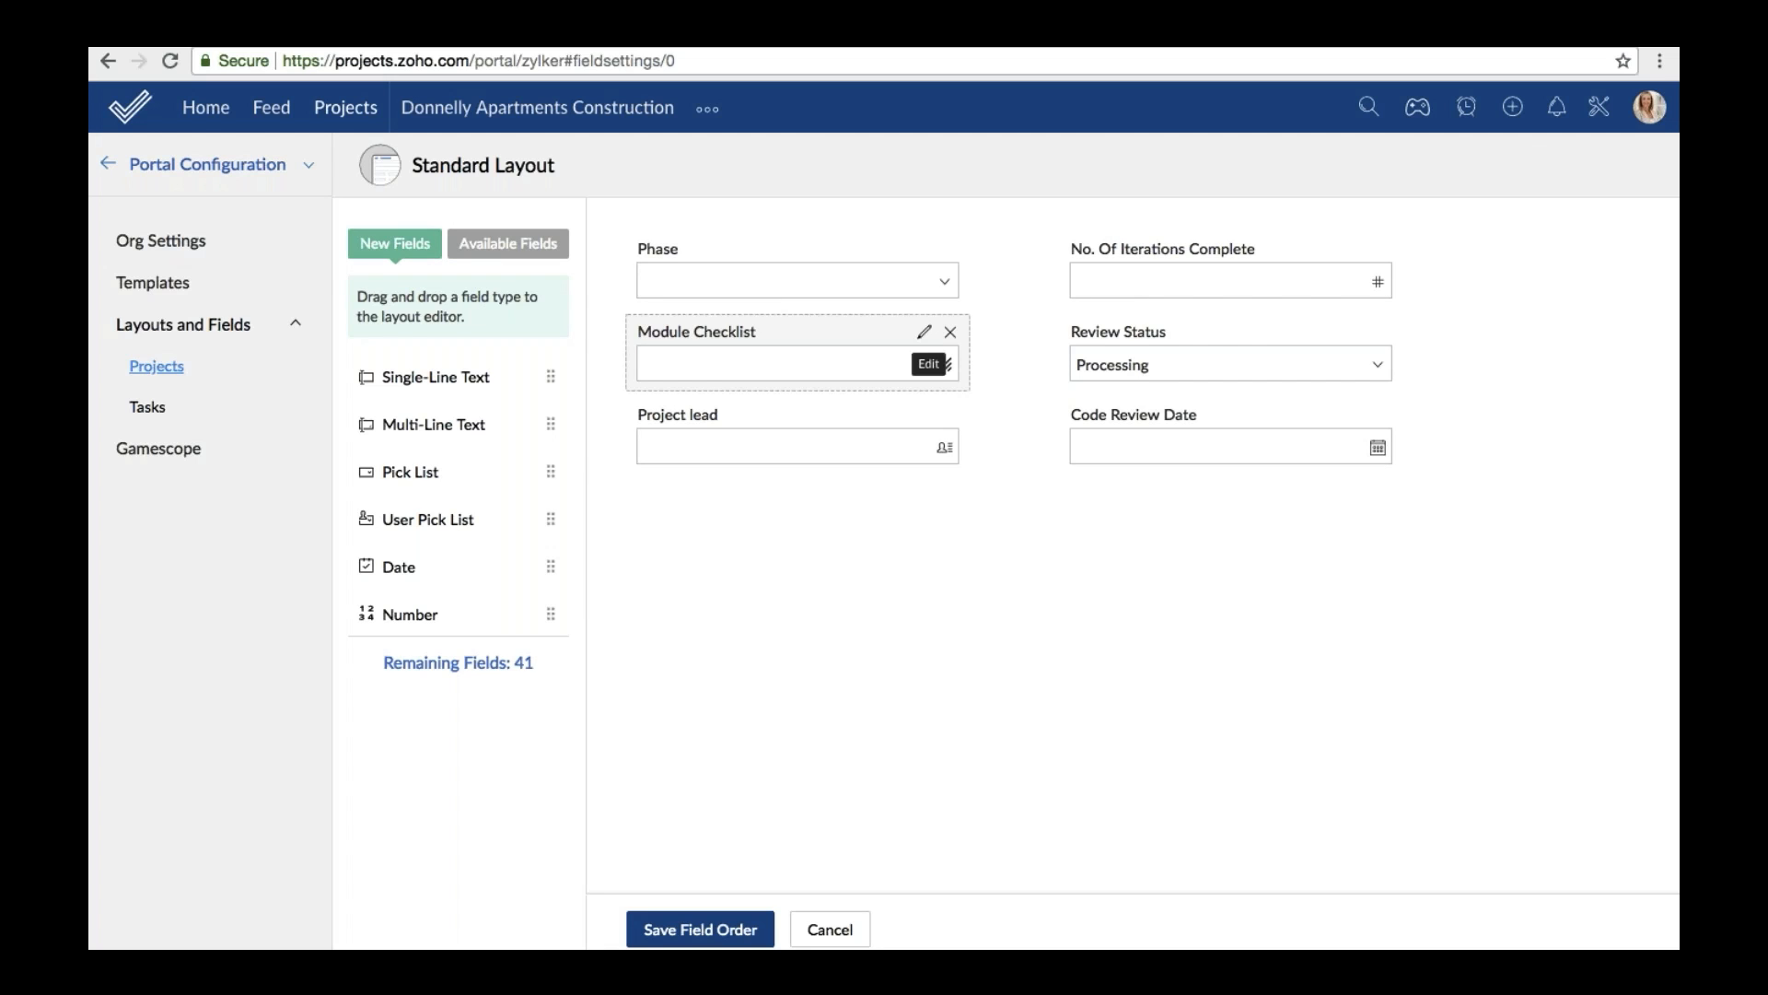
click(924, 333)
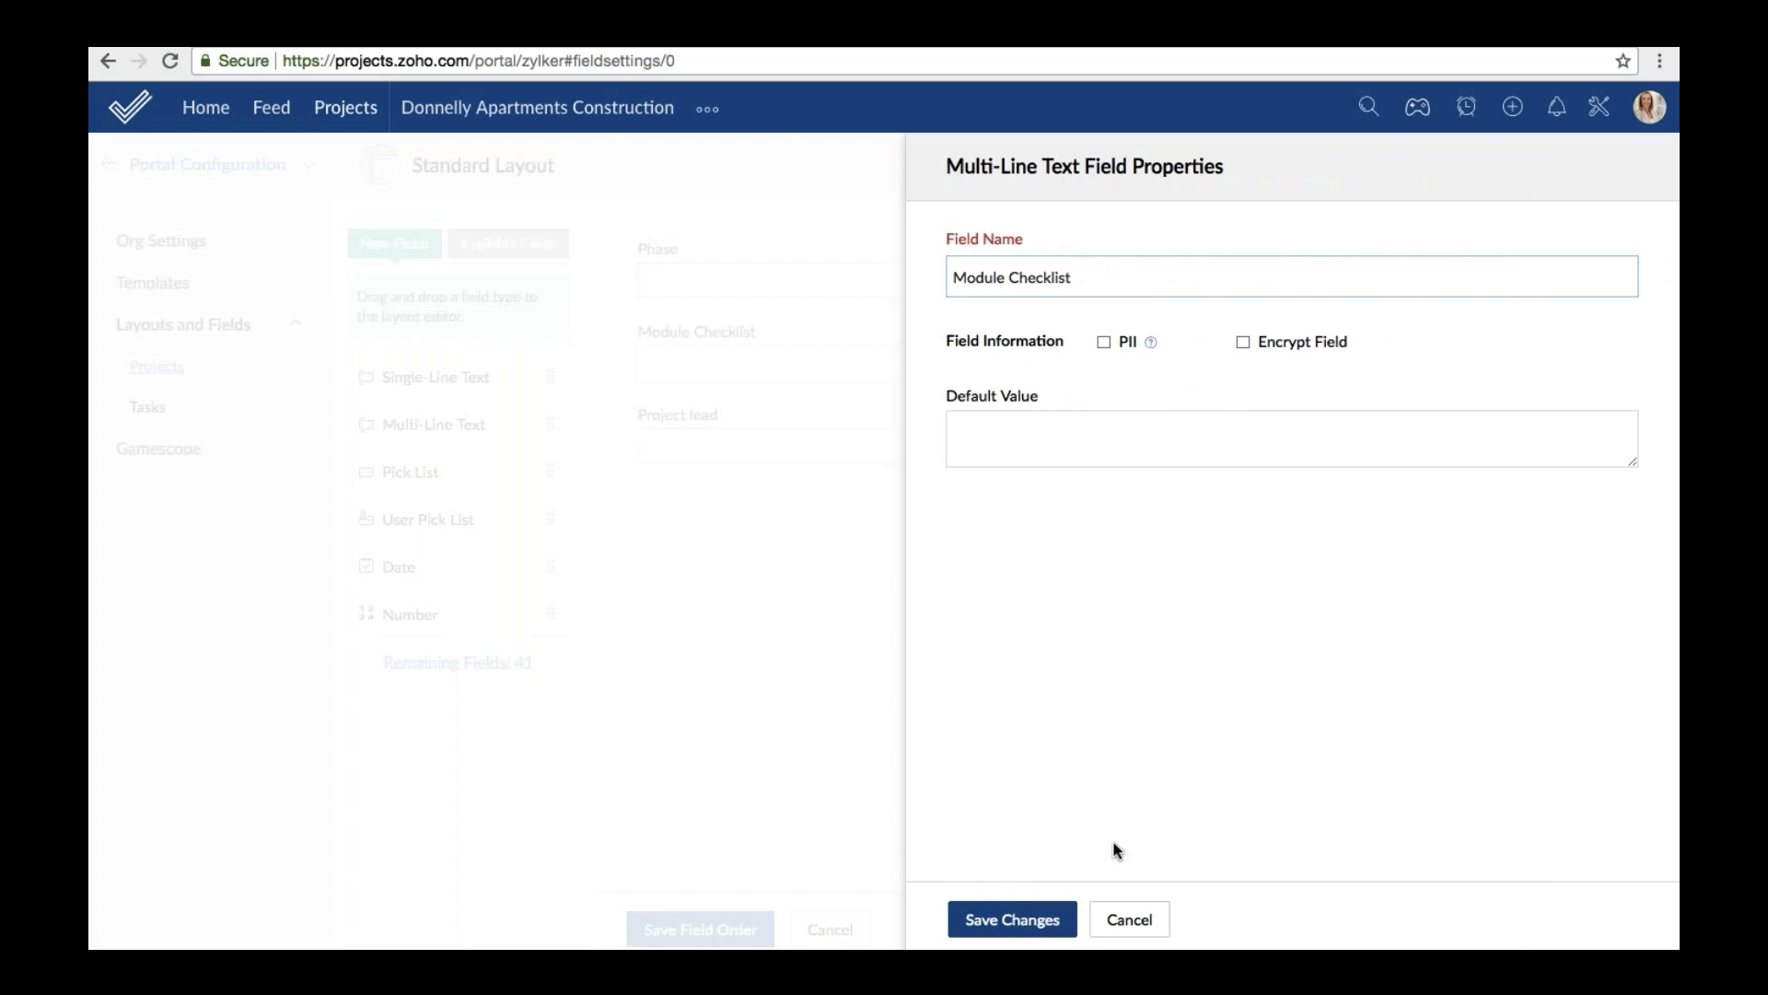
click(1138, 920)
Remove the Code Review Date field from the Standard Layout, and re-add it below Review Status from the available fields.
mouse_move(1312, 435)
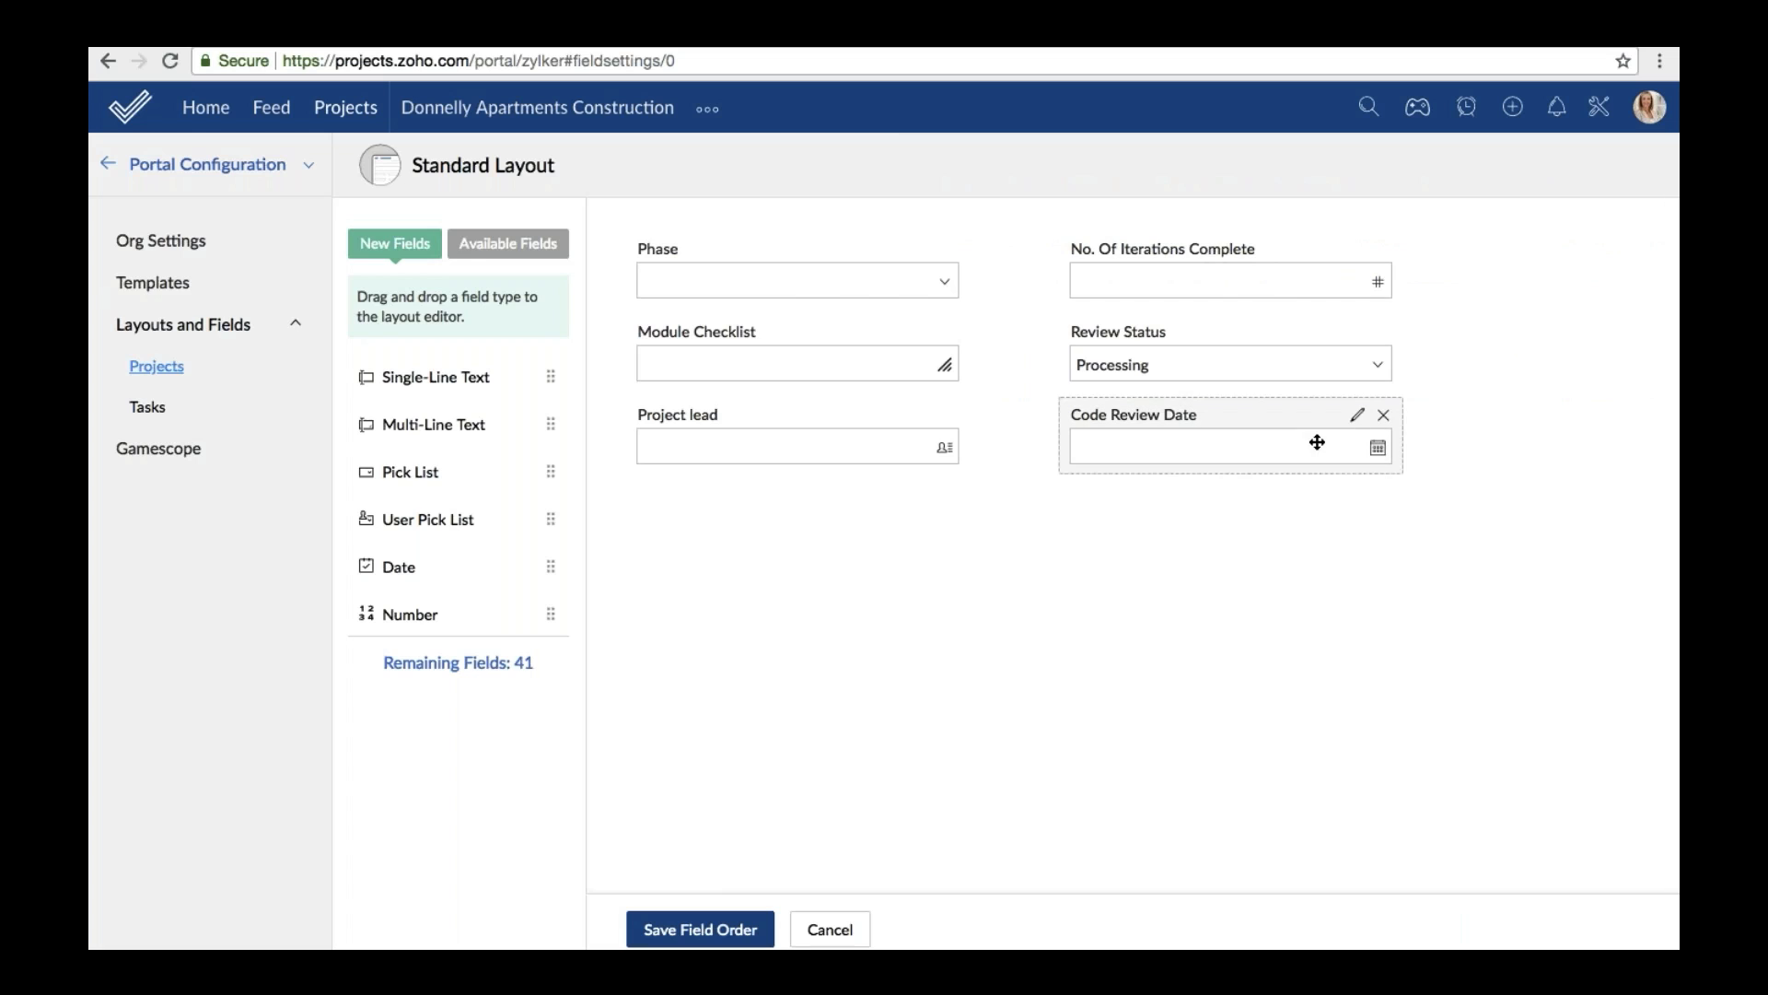
click(1384, 417)
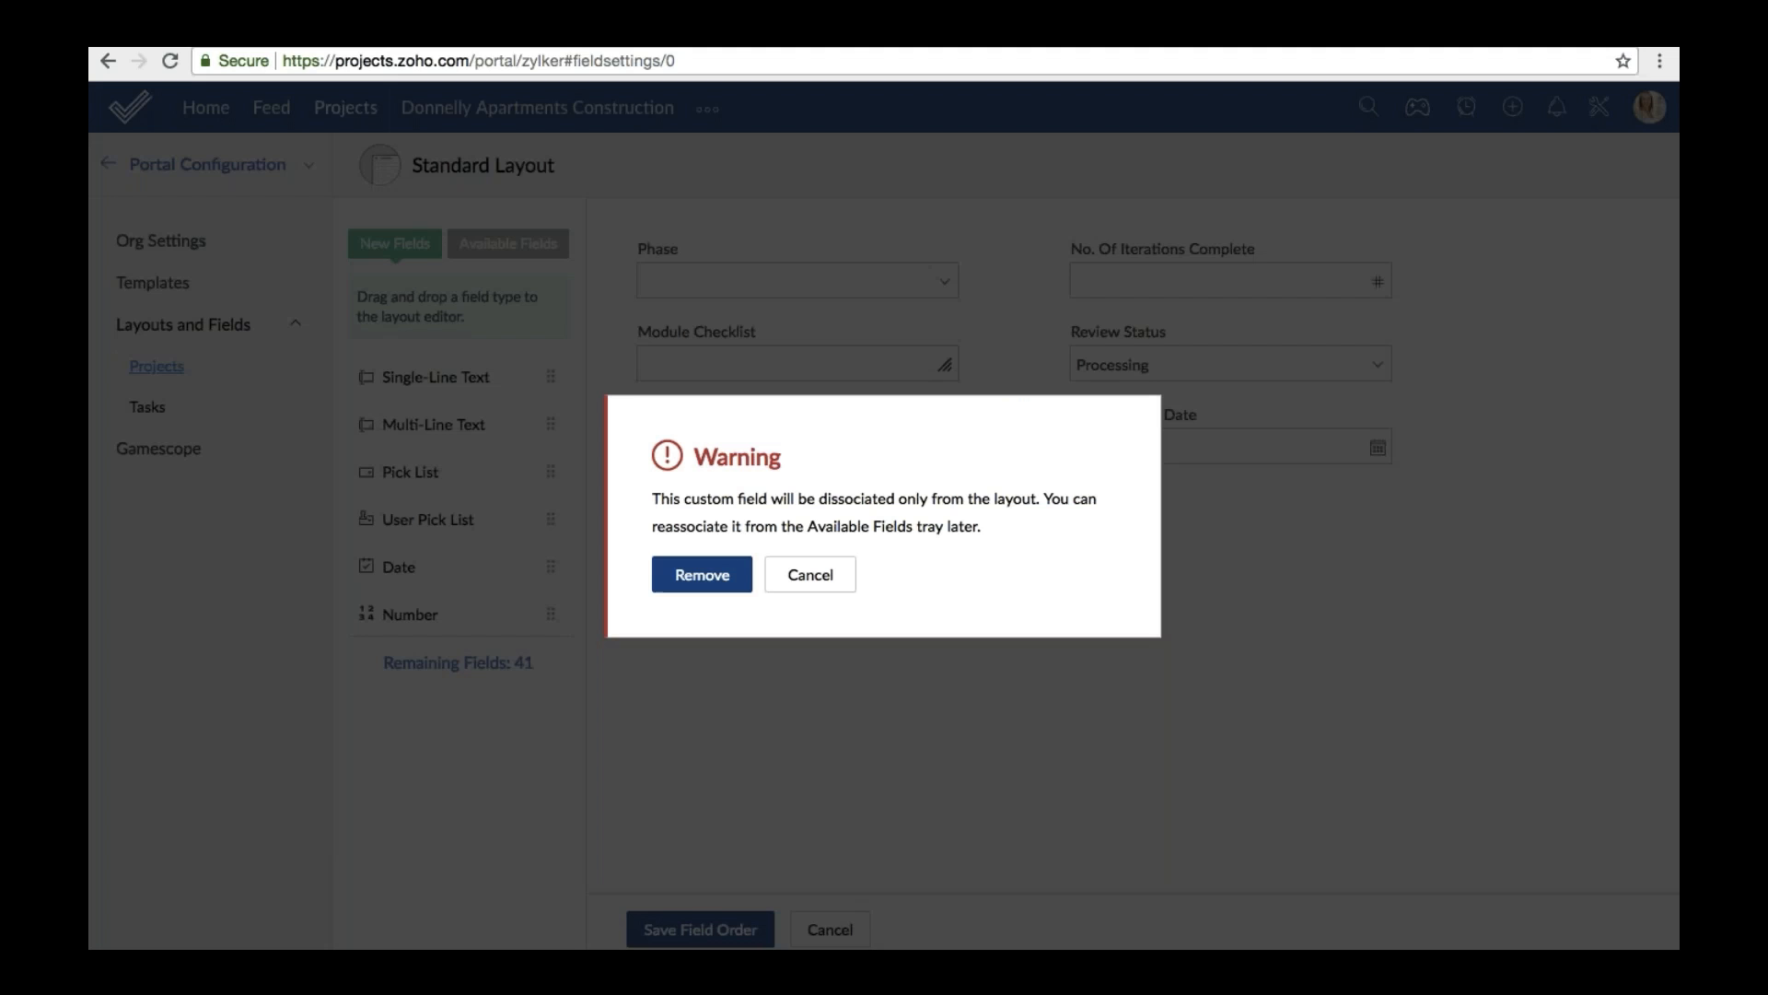
click(697, 577)
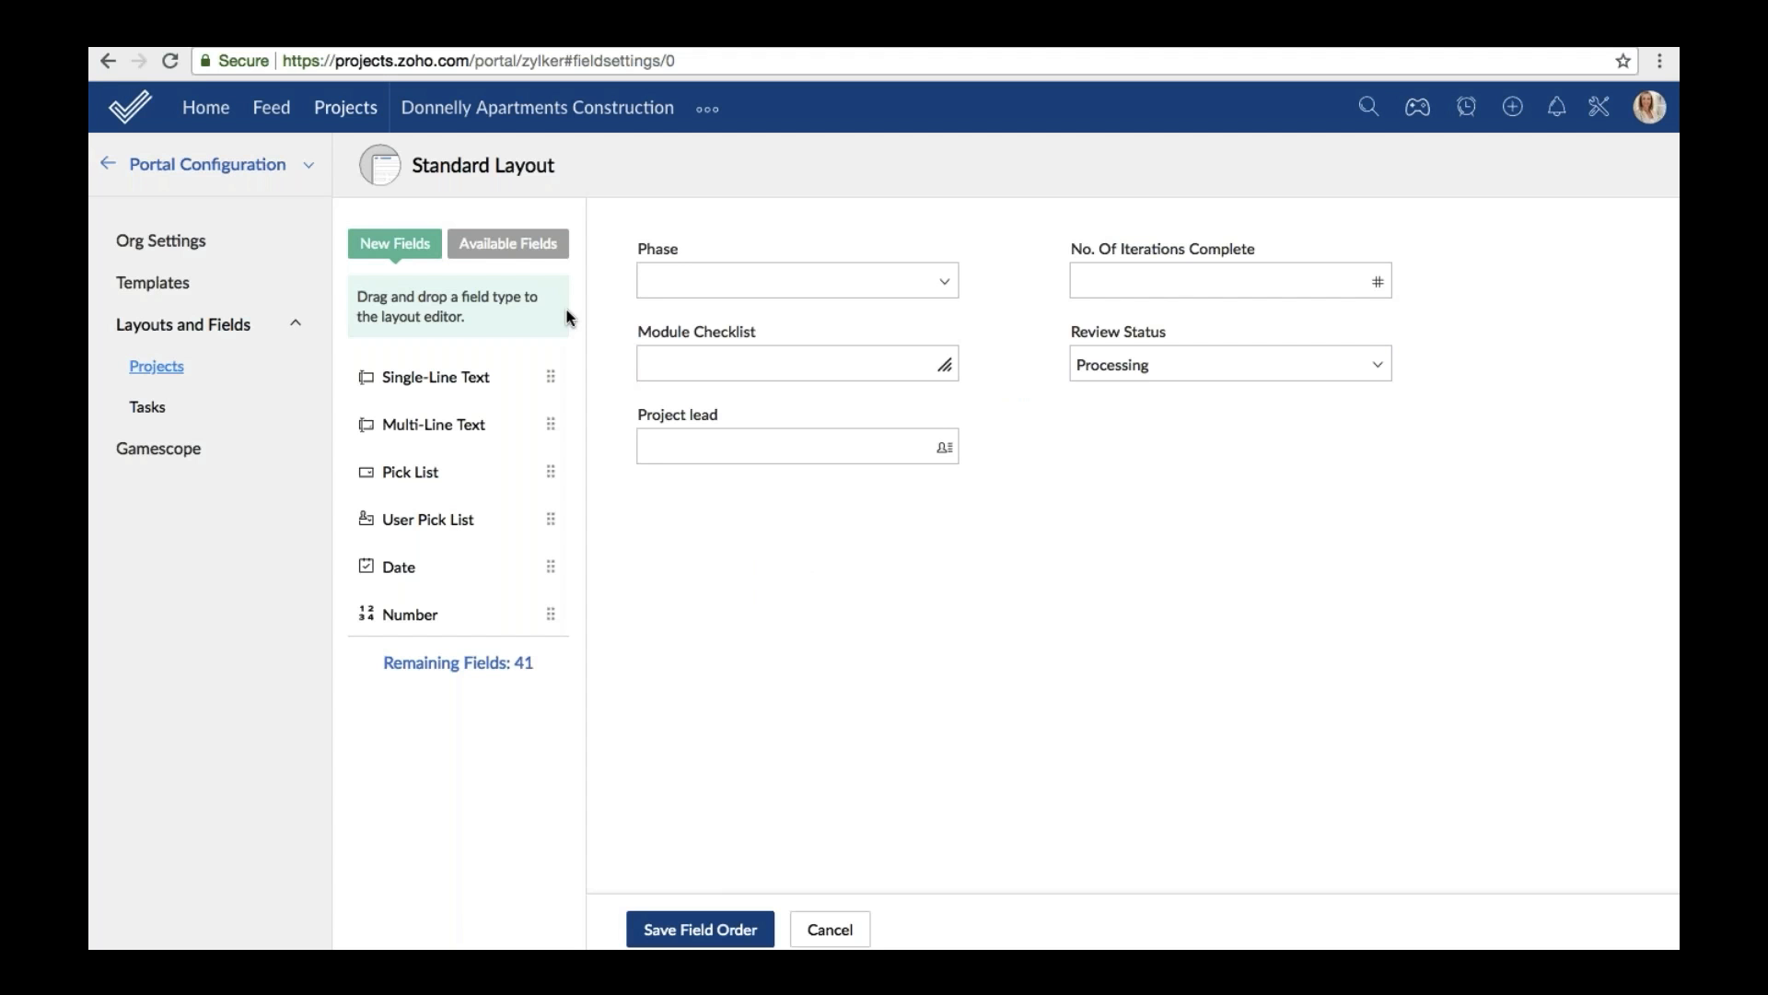
click(515, 248)
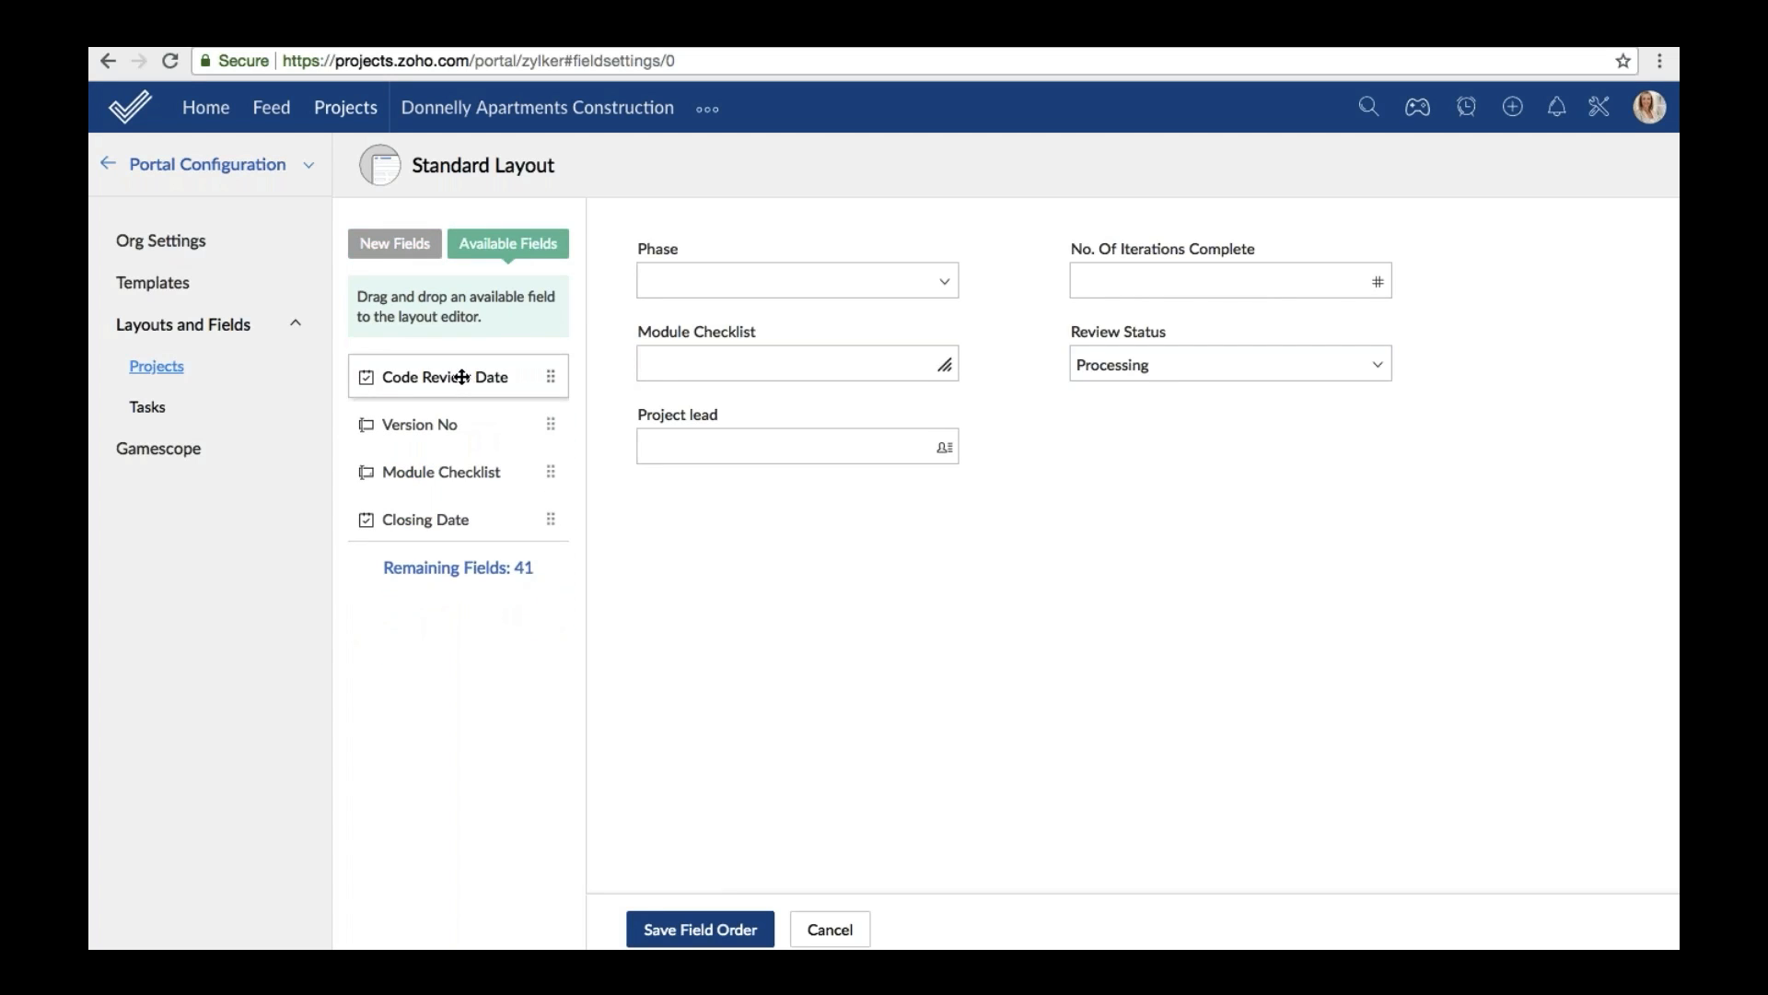
drag(462, 377, 1165, 421)
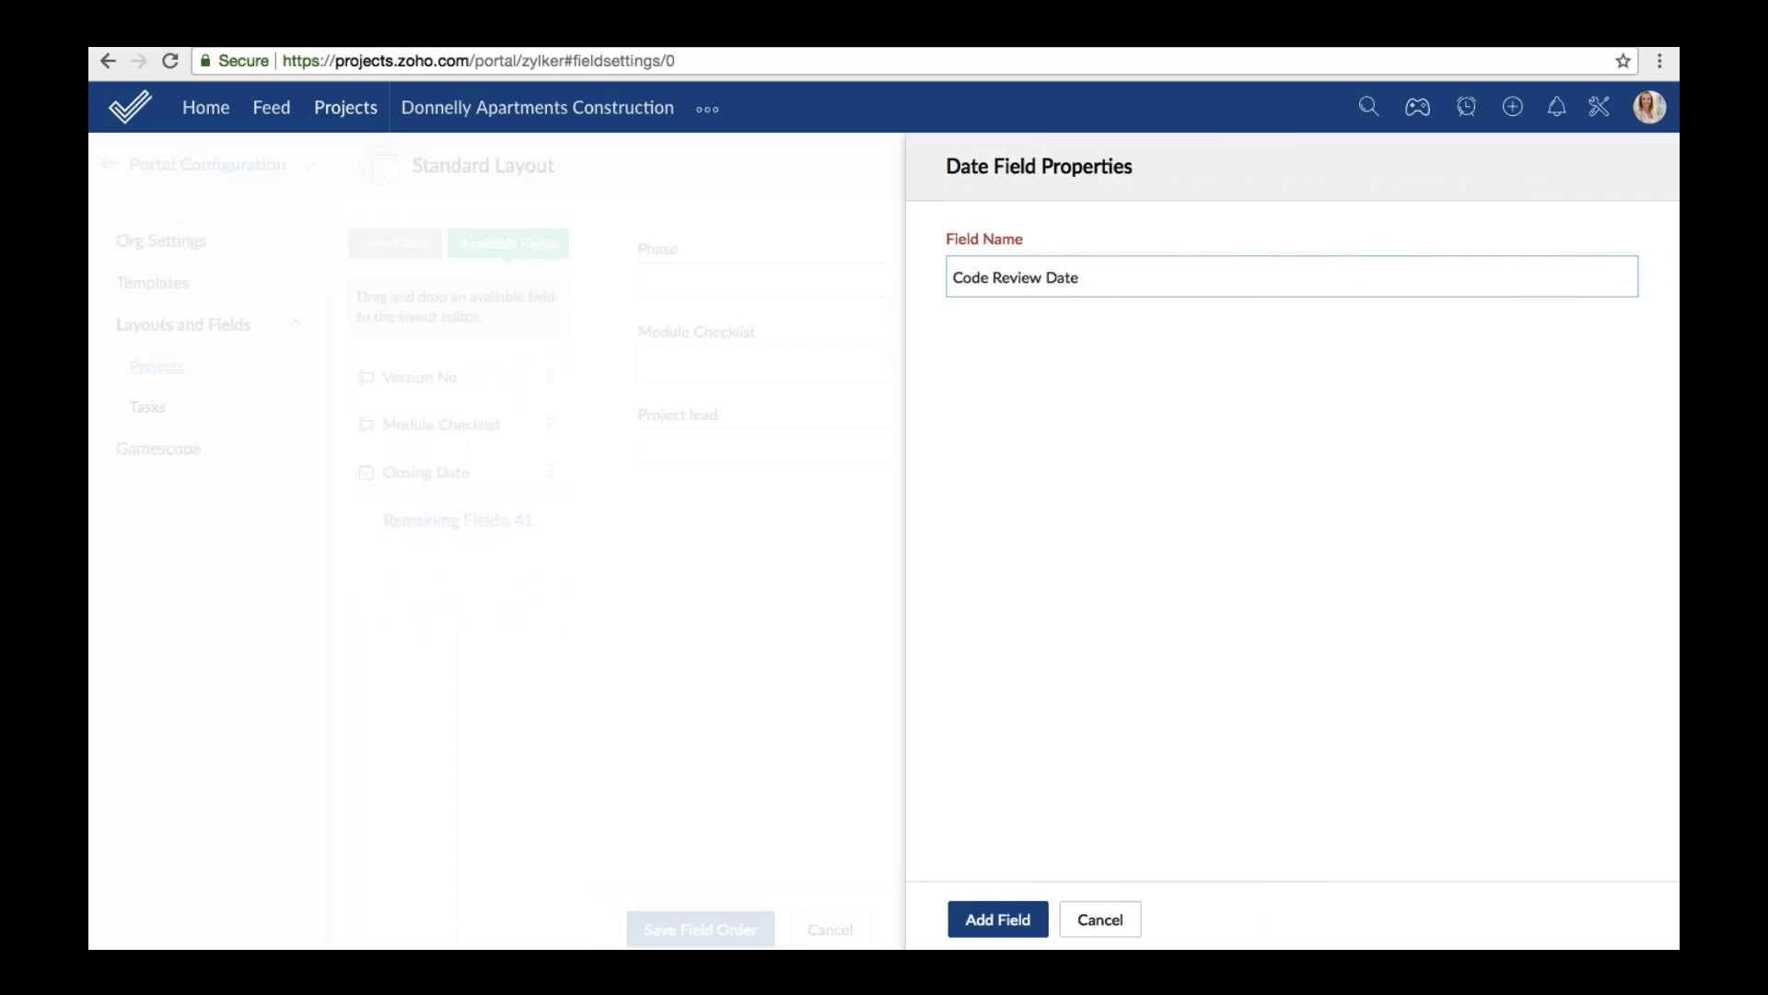
click(1003, 907)
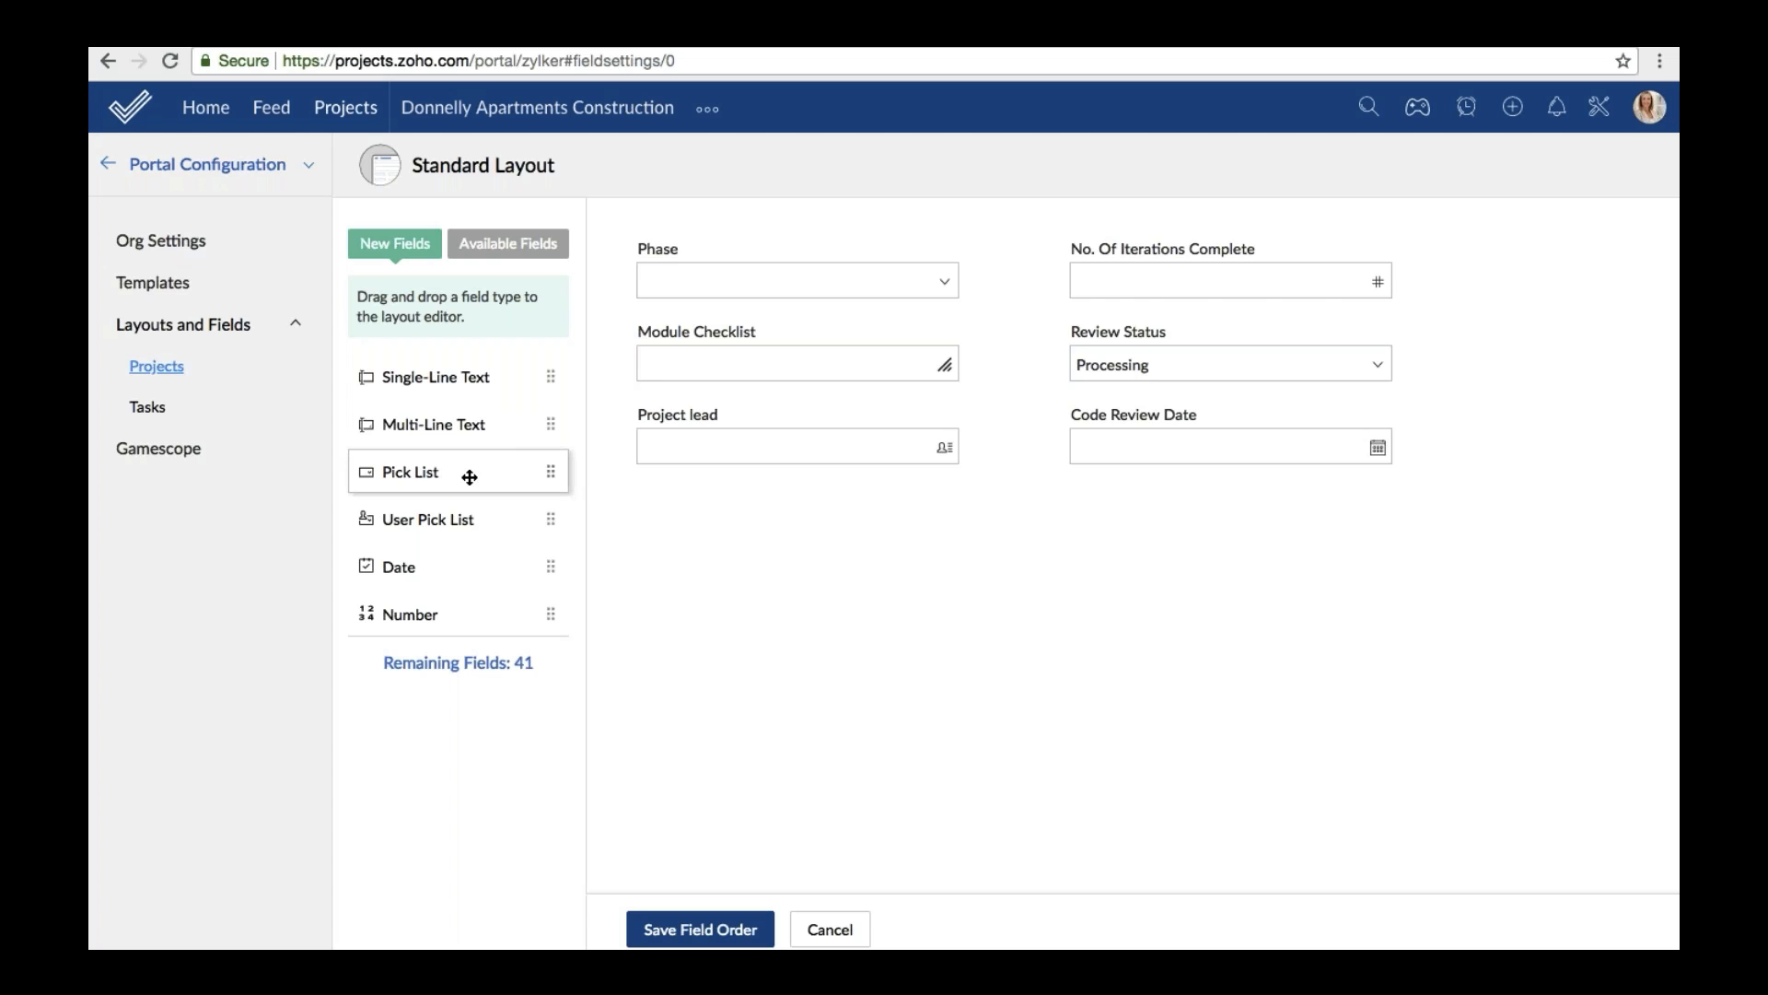
Place a new pick list field below Project lead in the layout and name it Category.
drag(470, 476, 802, 527)
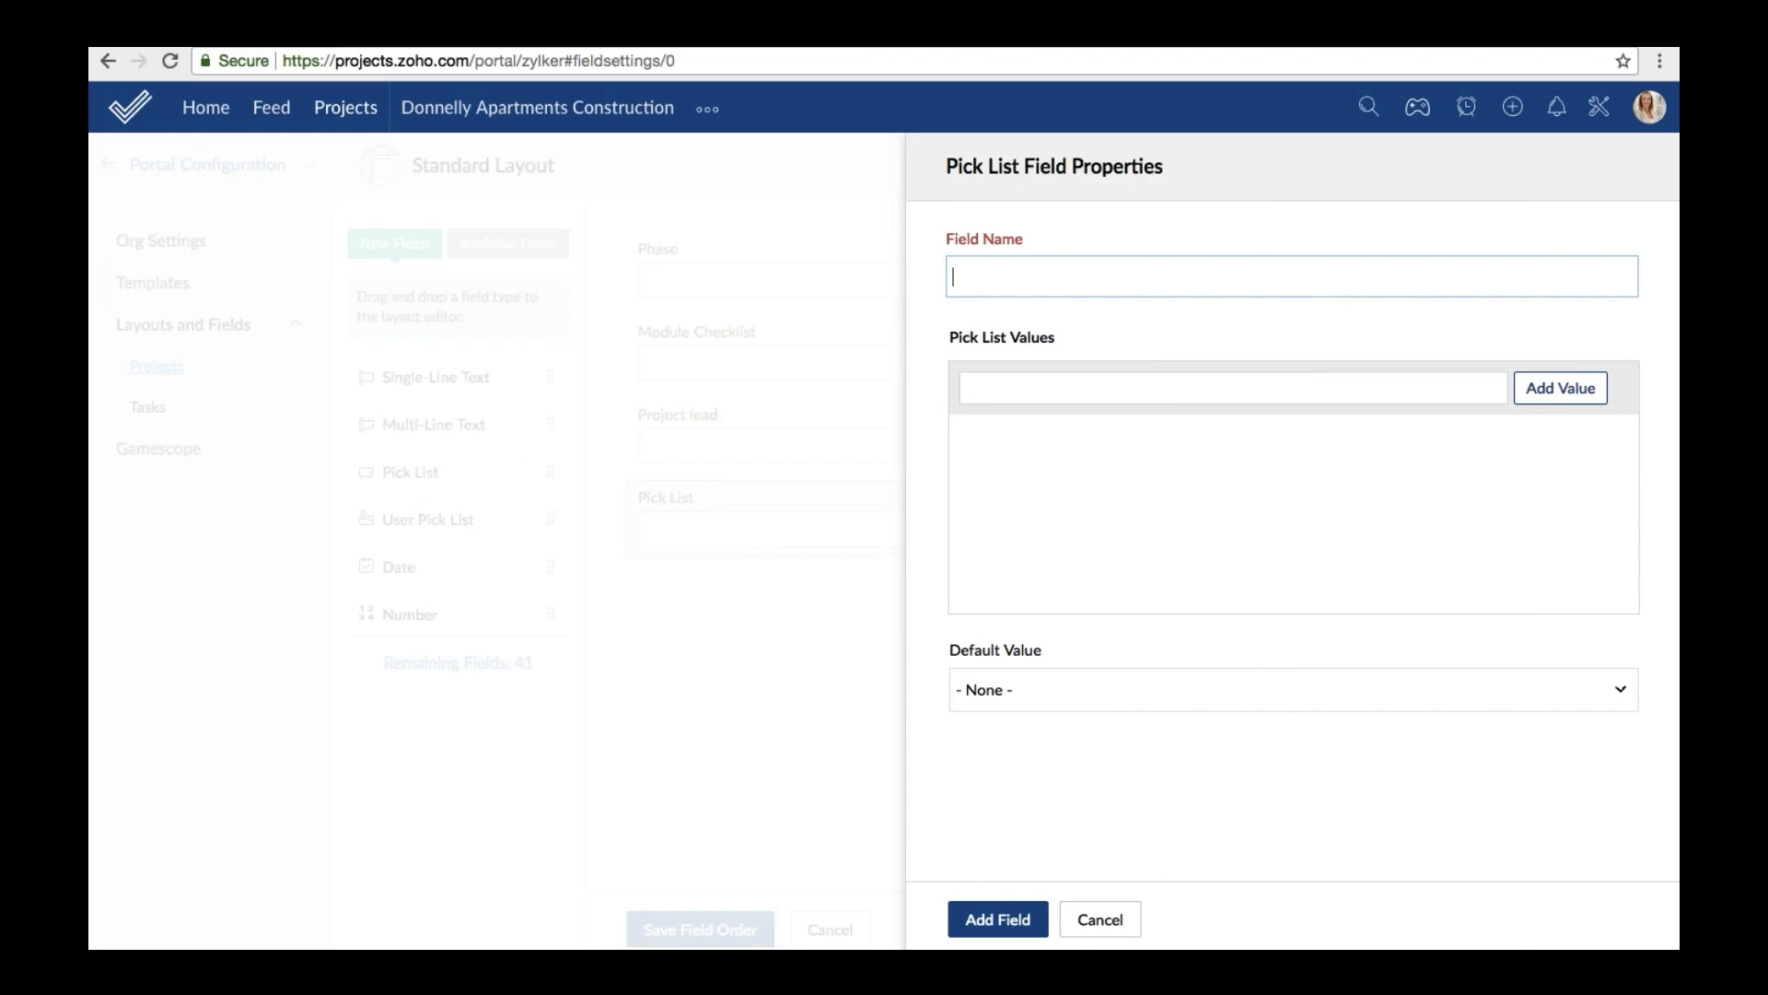
key(Down)
key(Return)
Give the Category pick list the values Software, Events and Construction, add the field, and save the layout's field order.
click(1093, 387)
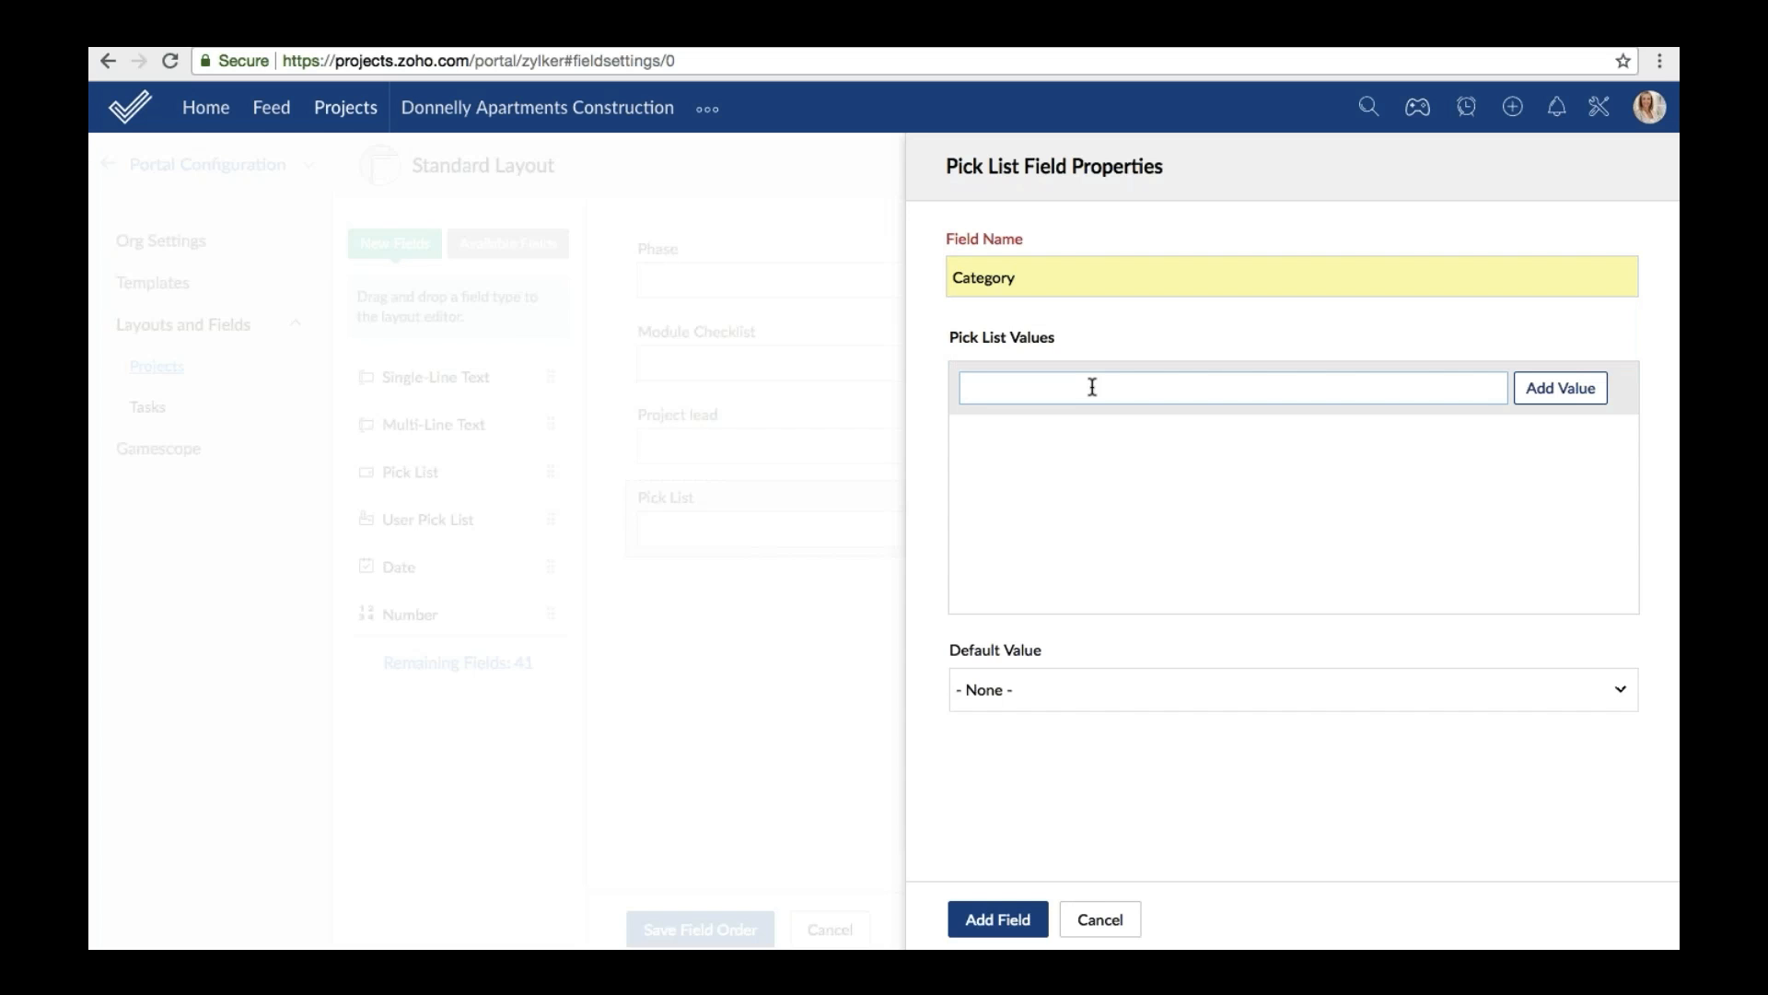
text(Softw)
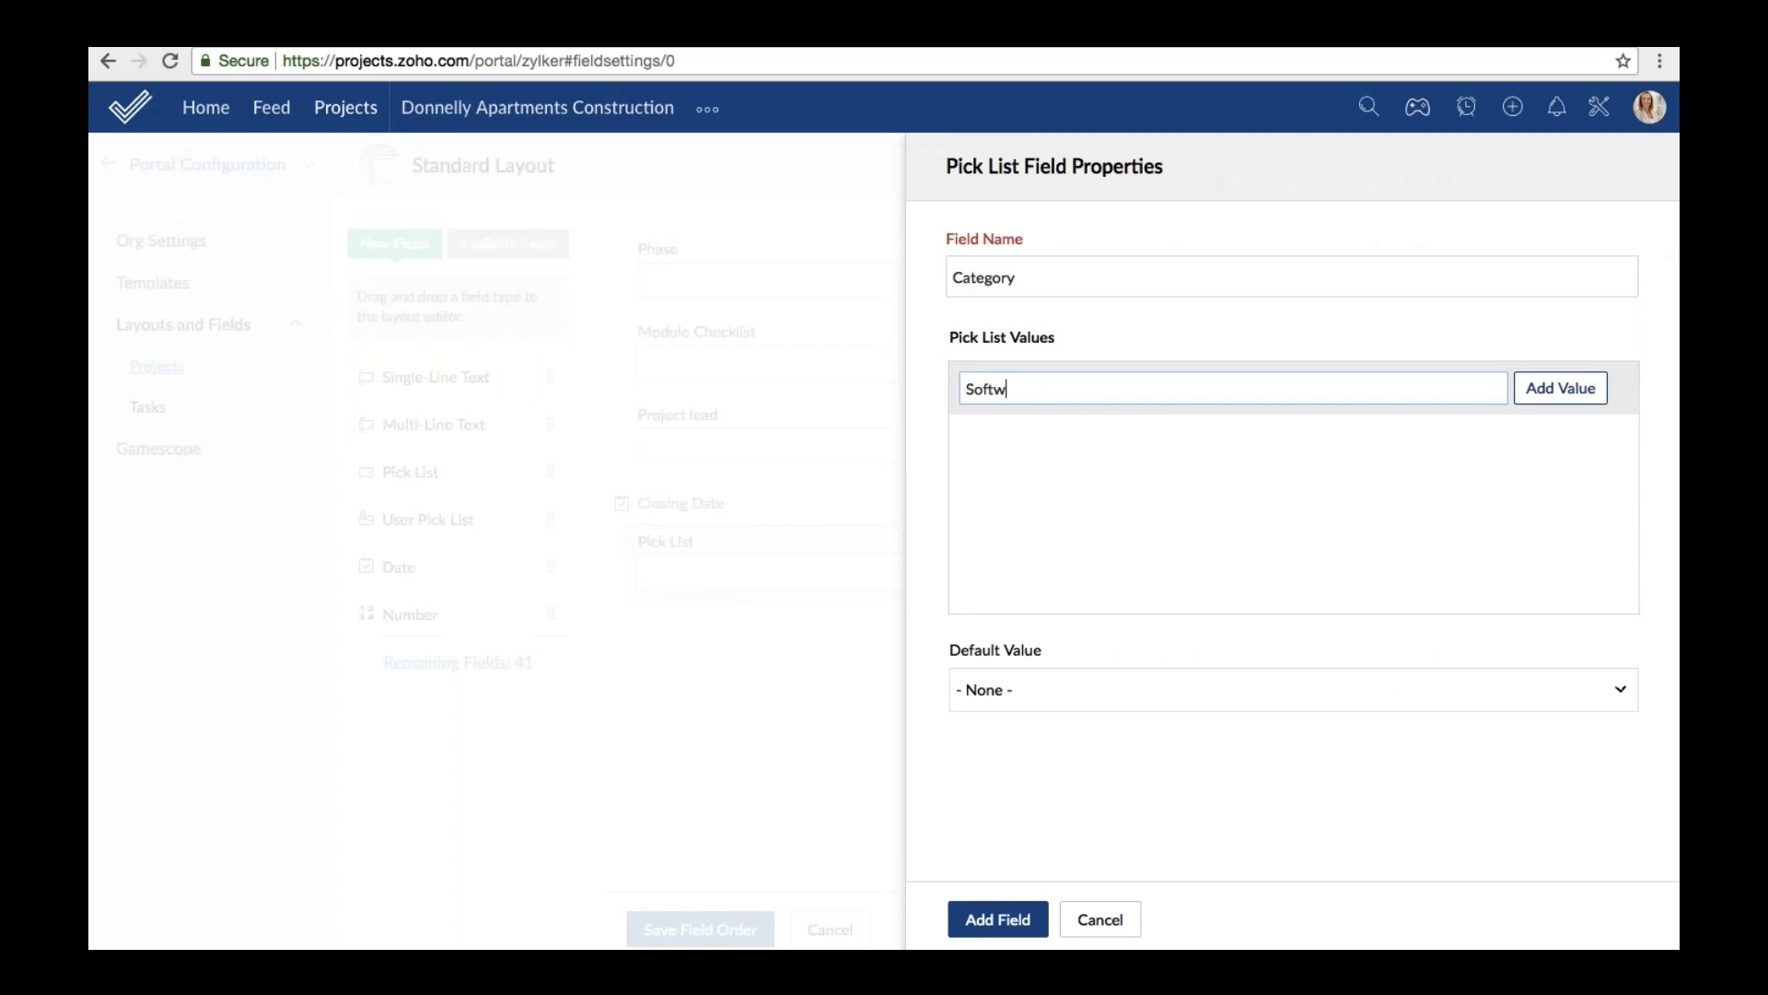
text(are)
click(1536, 390)
text(Events)
key(Return)
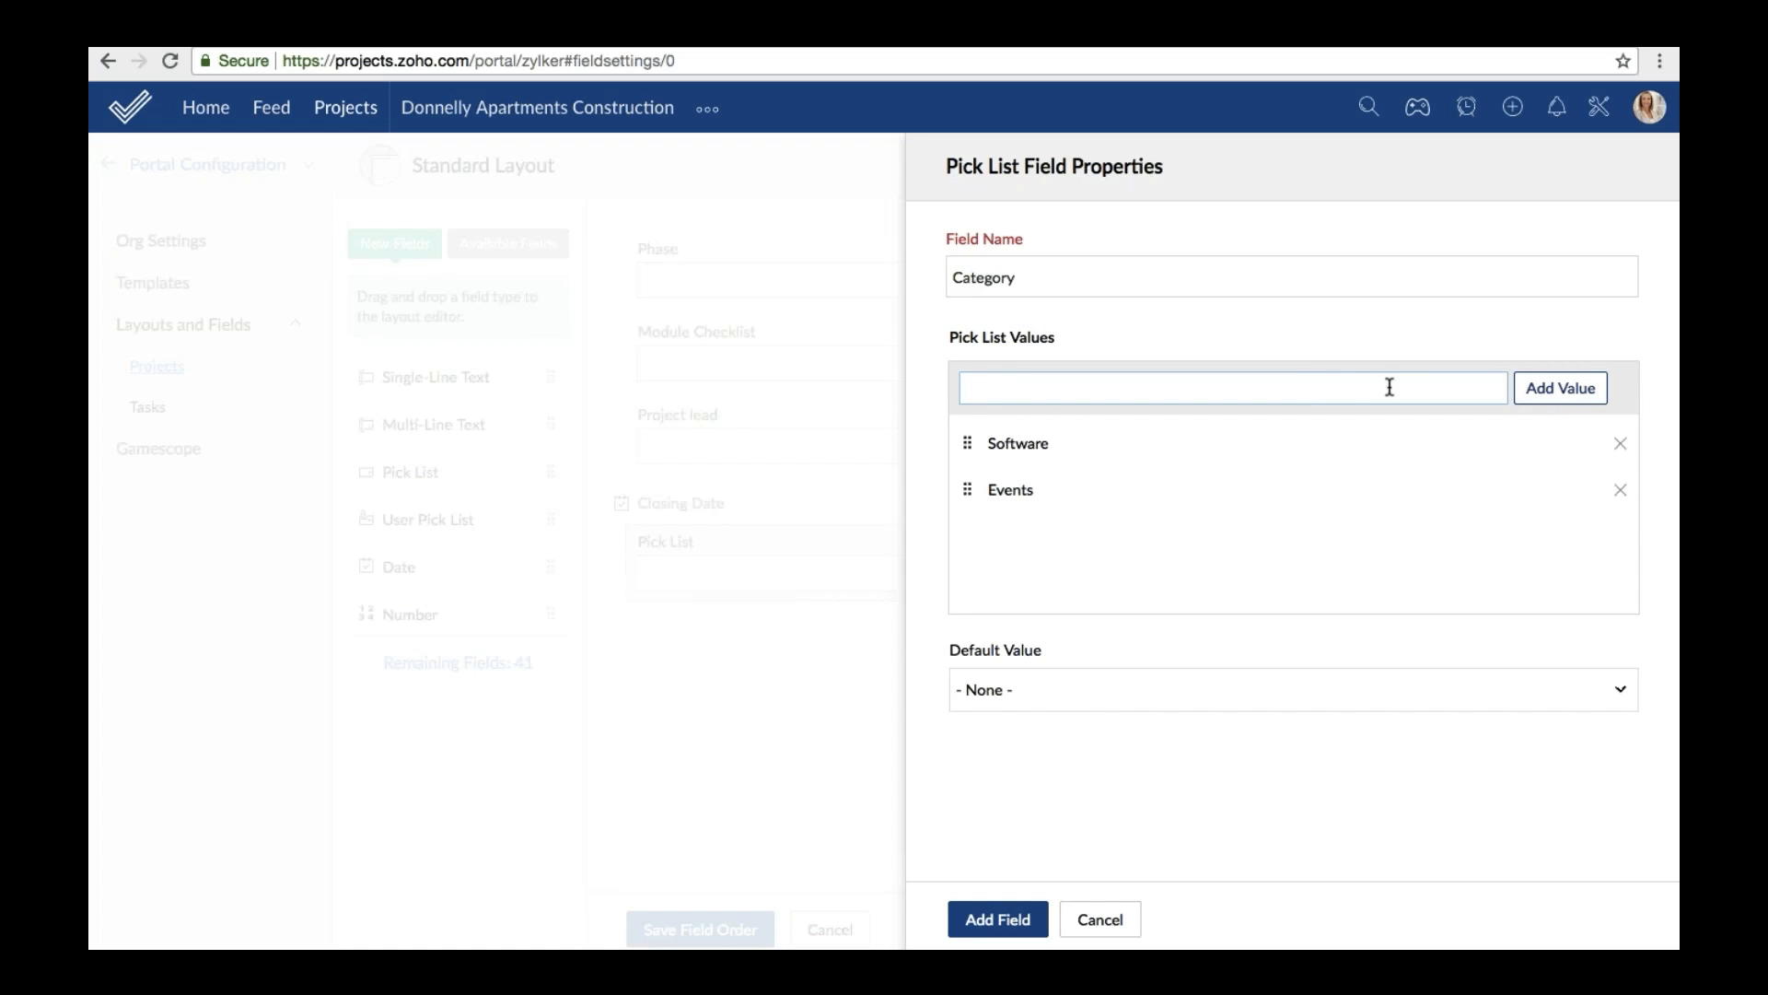
text(Construction)
click(1561, 388)
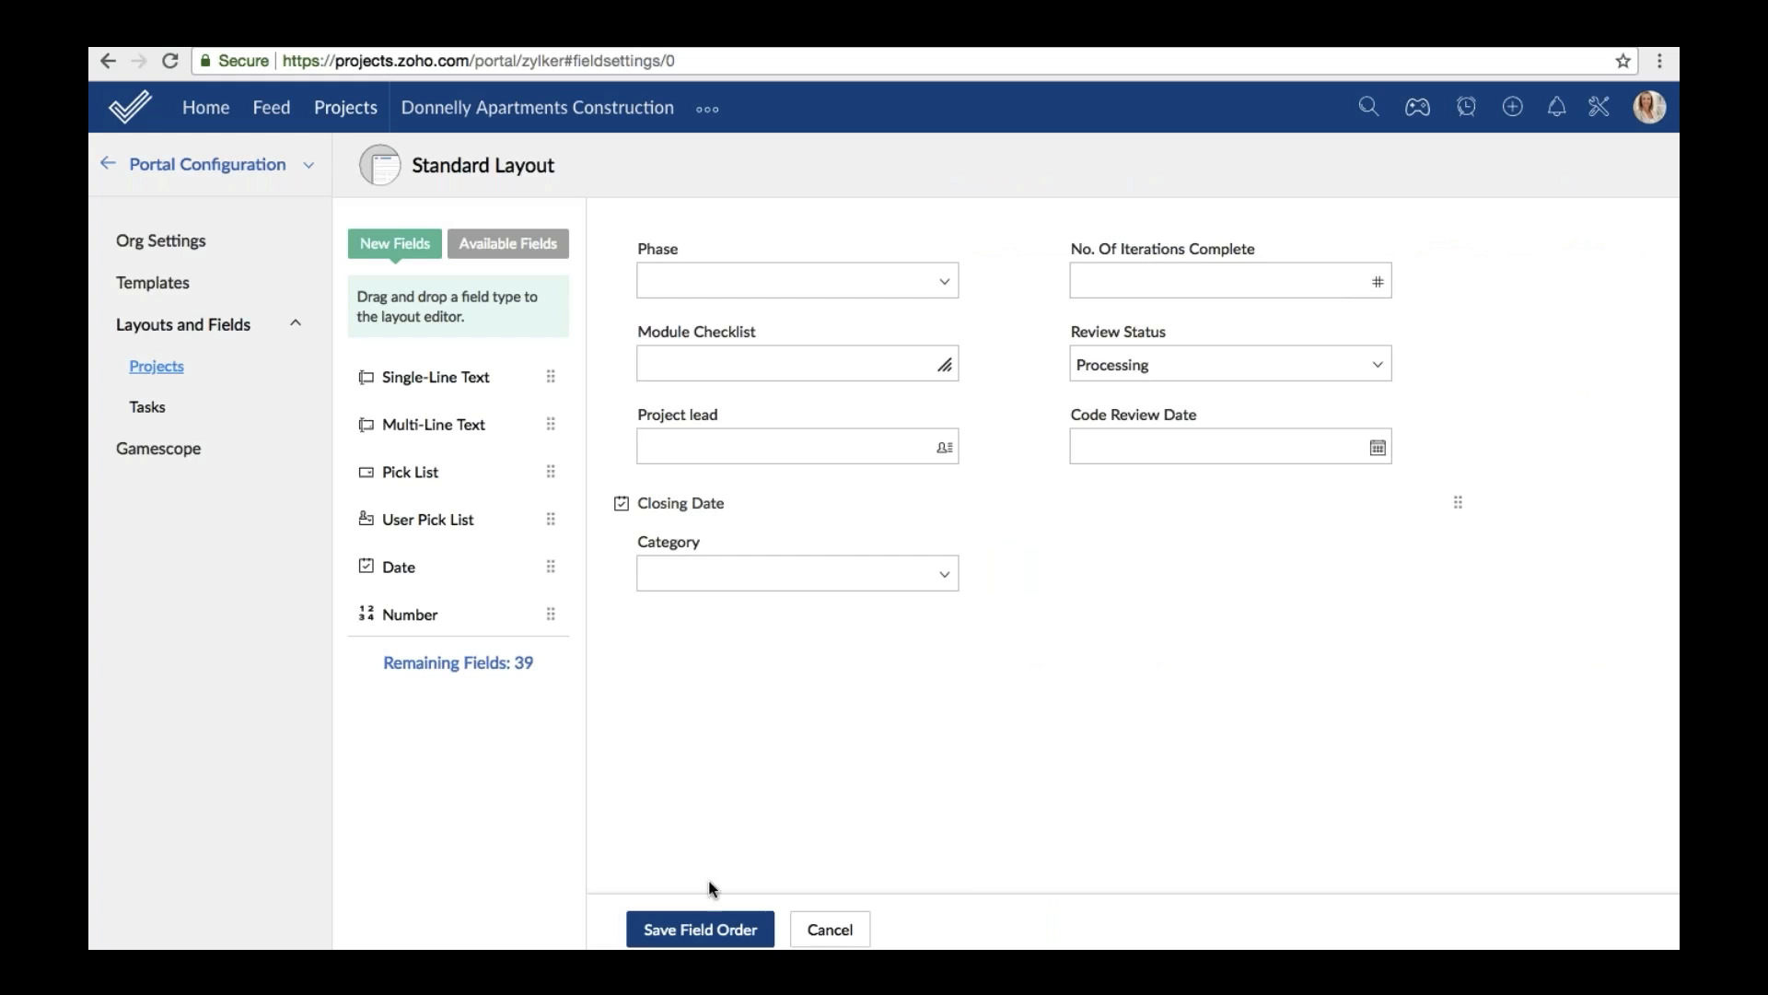
click(709, 926)
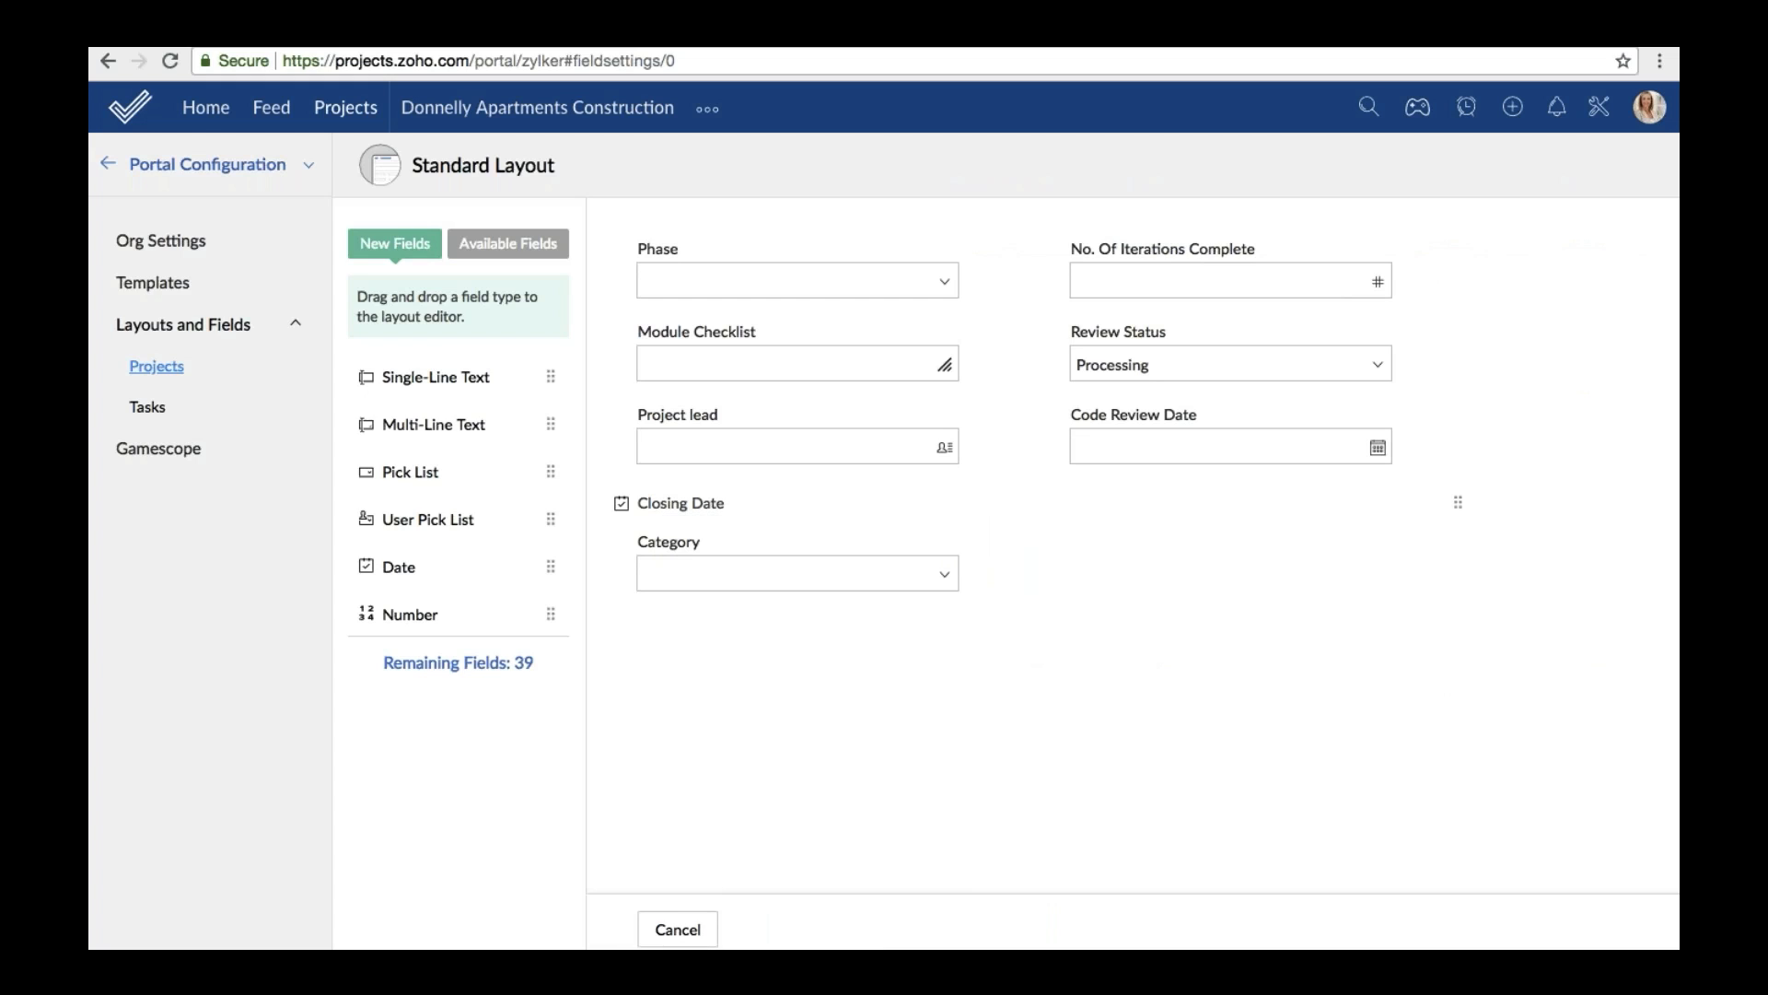
Open the New Project form, check the Category pick list options among the additional fields, and close the form.
click(347, 108)
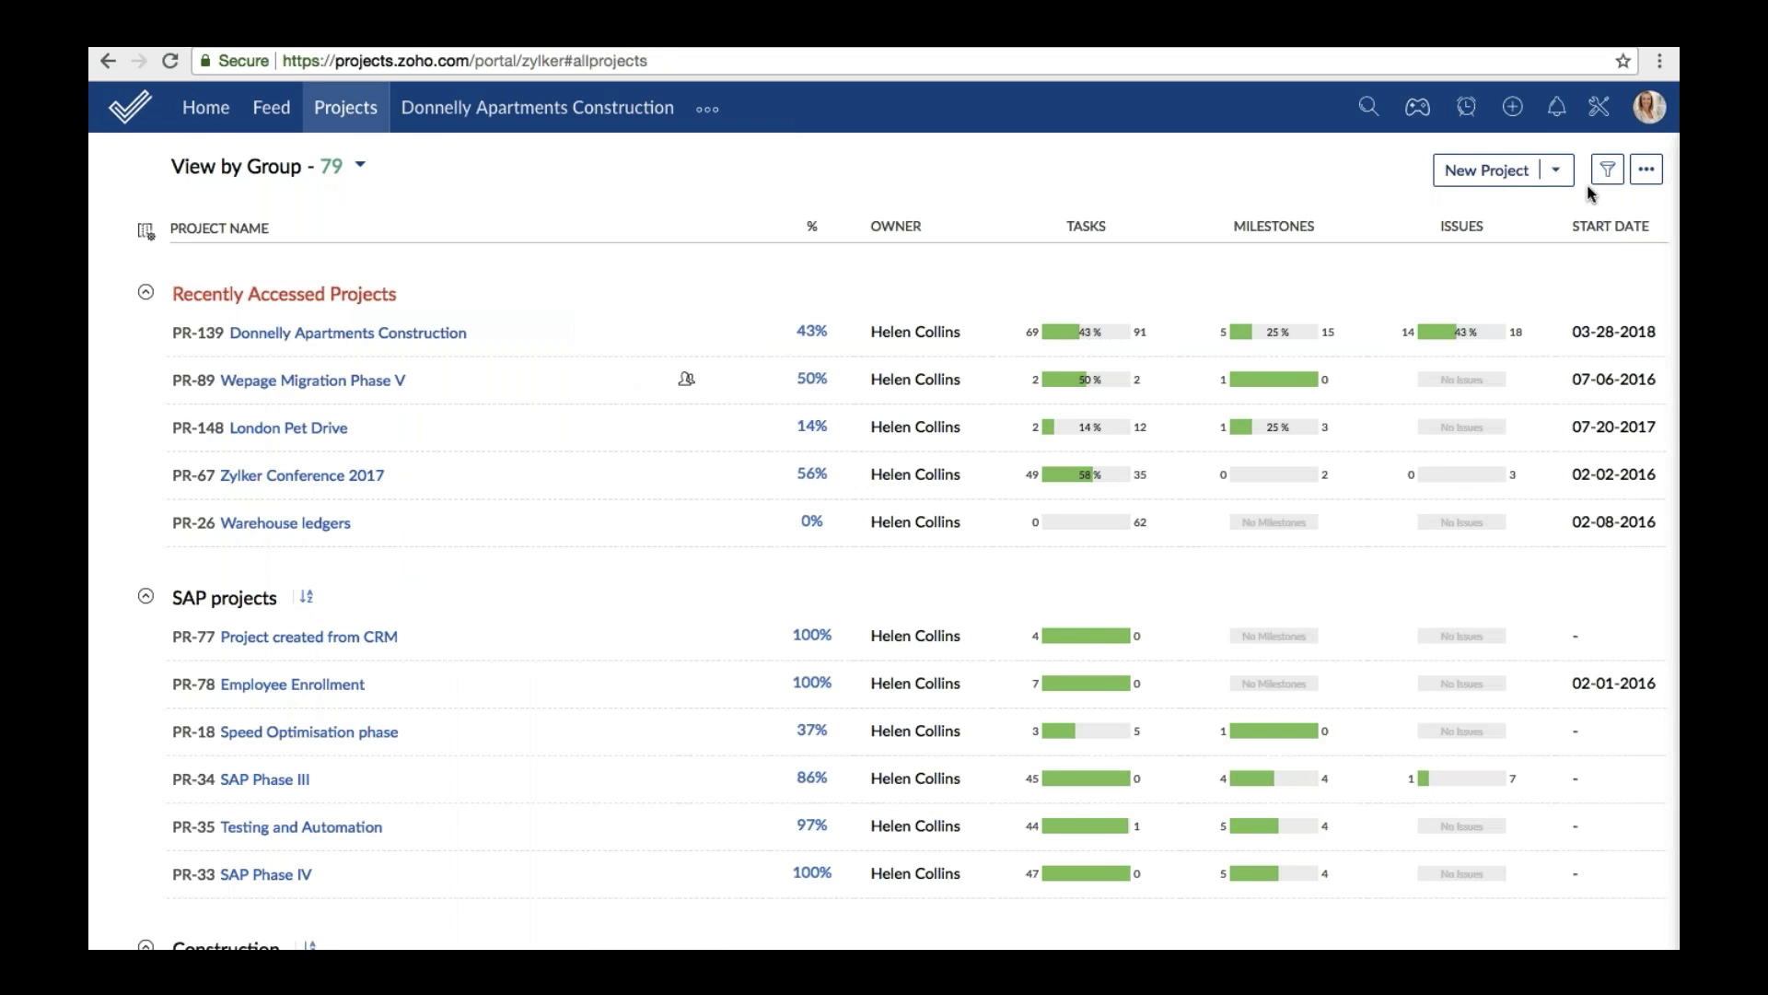
click(1487, 169)
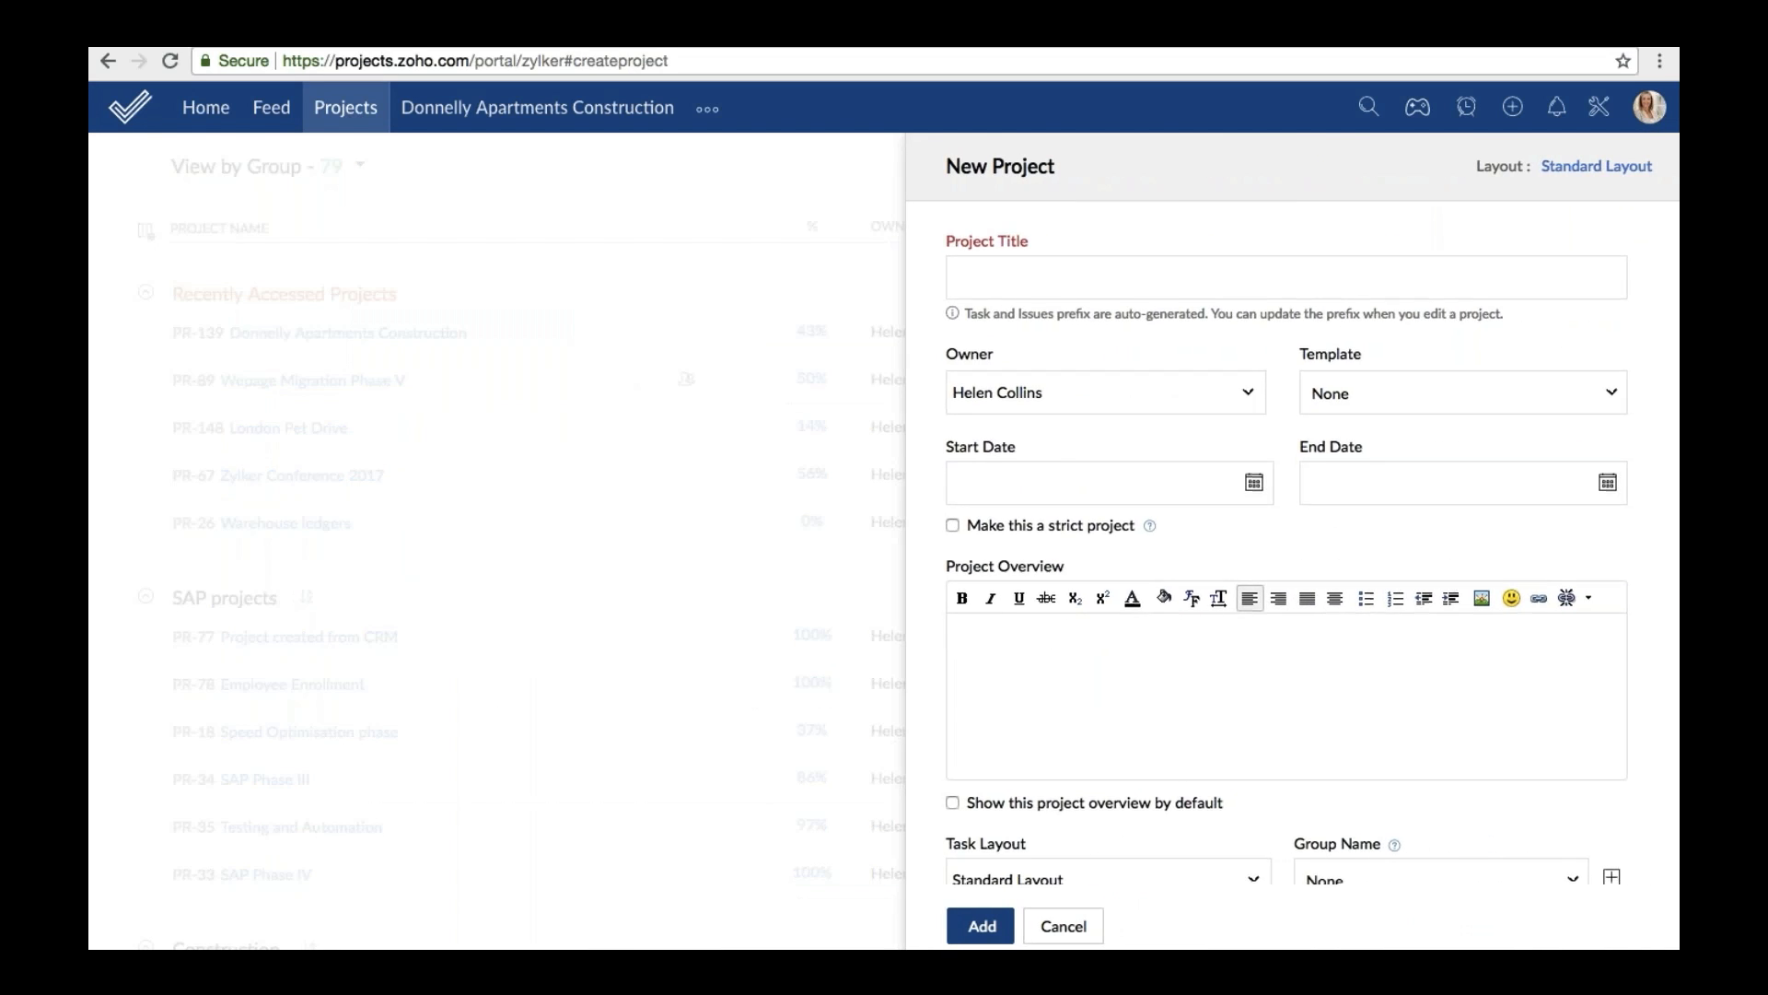
scroll(1290, 553, down, 8)
scroll(1289, 553, down, 4)
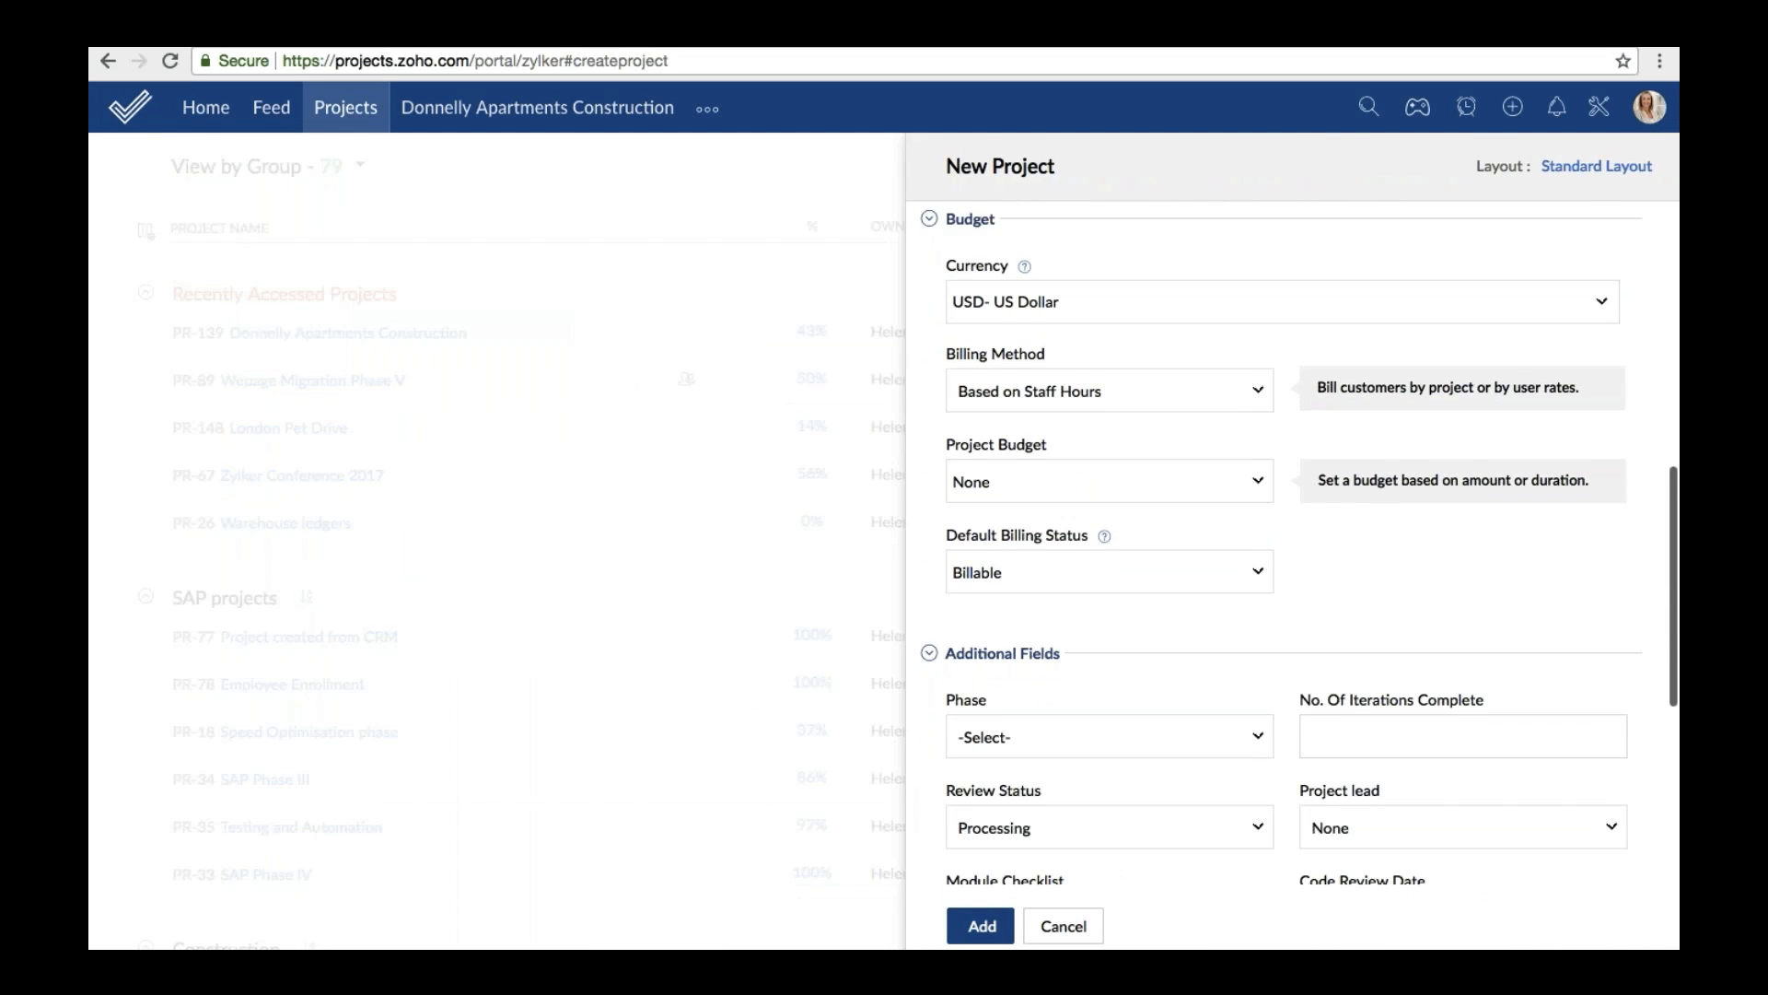
click(1265, 809)
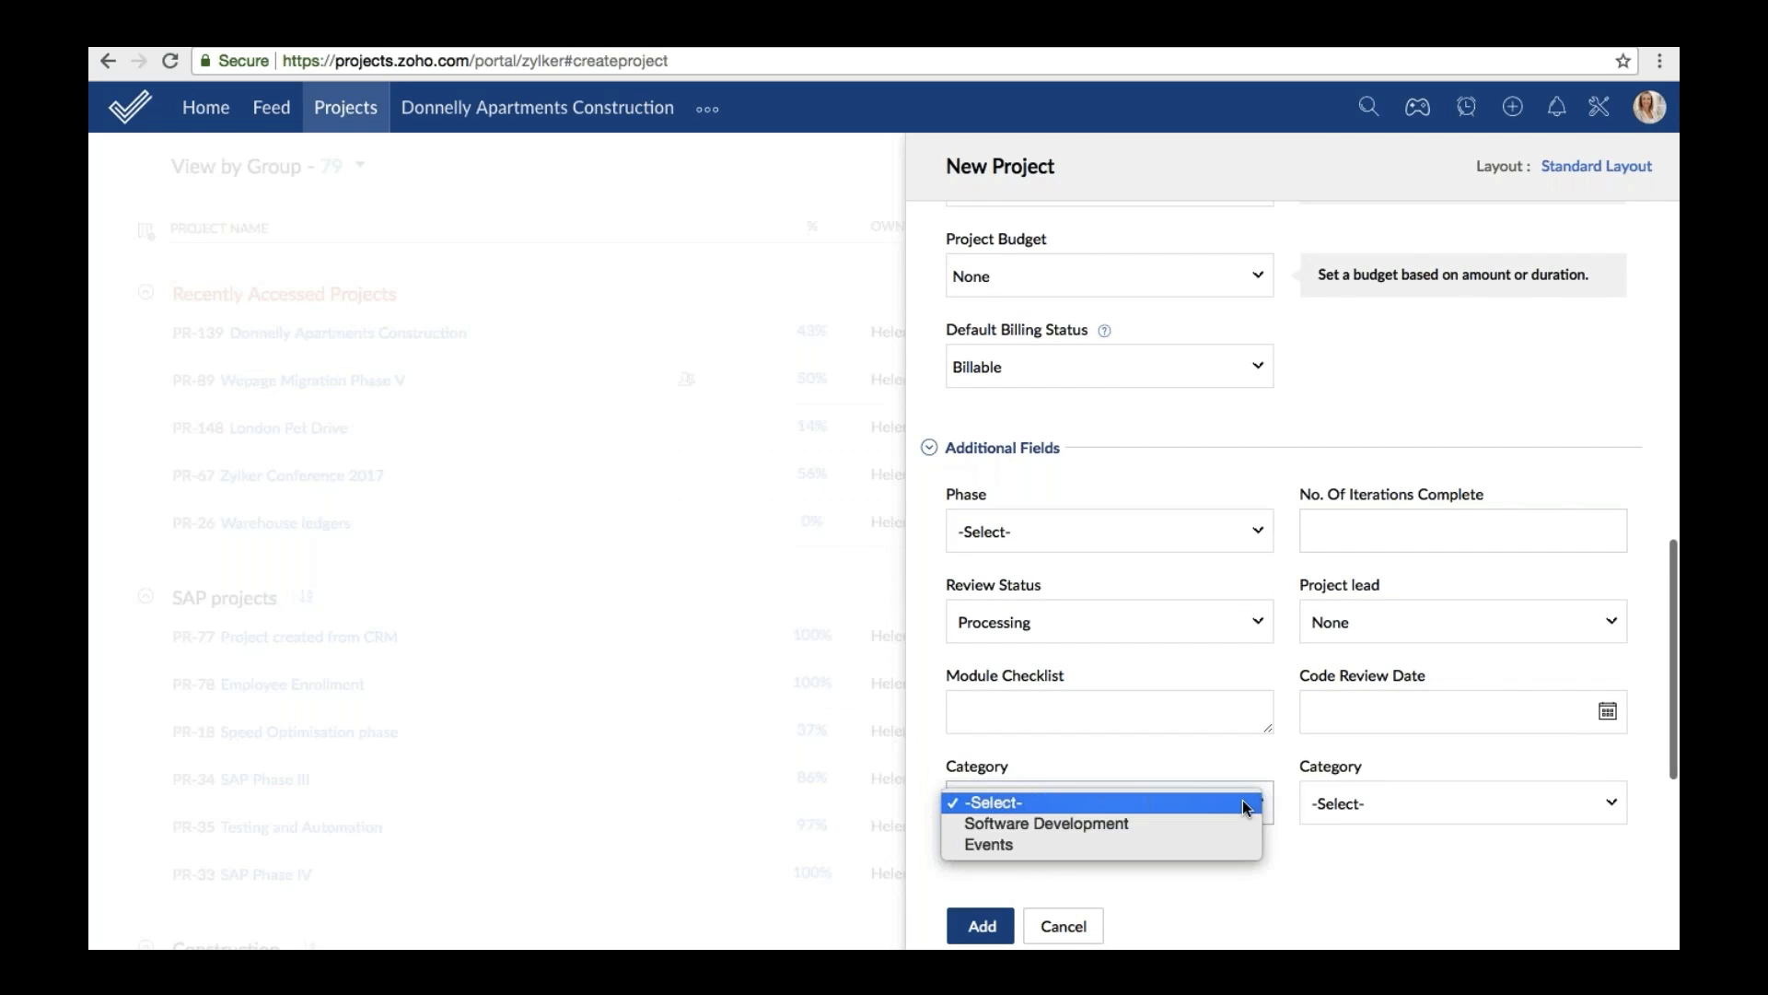
click(1452, 865)
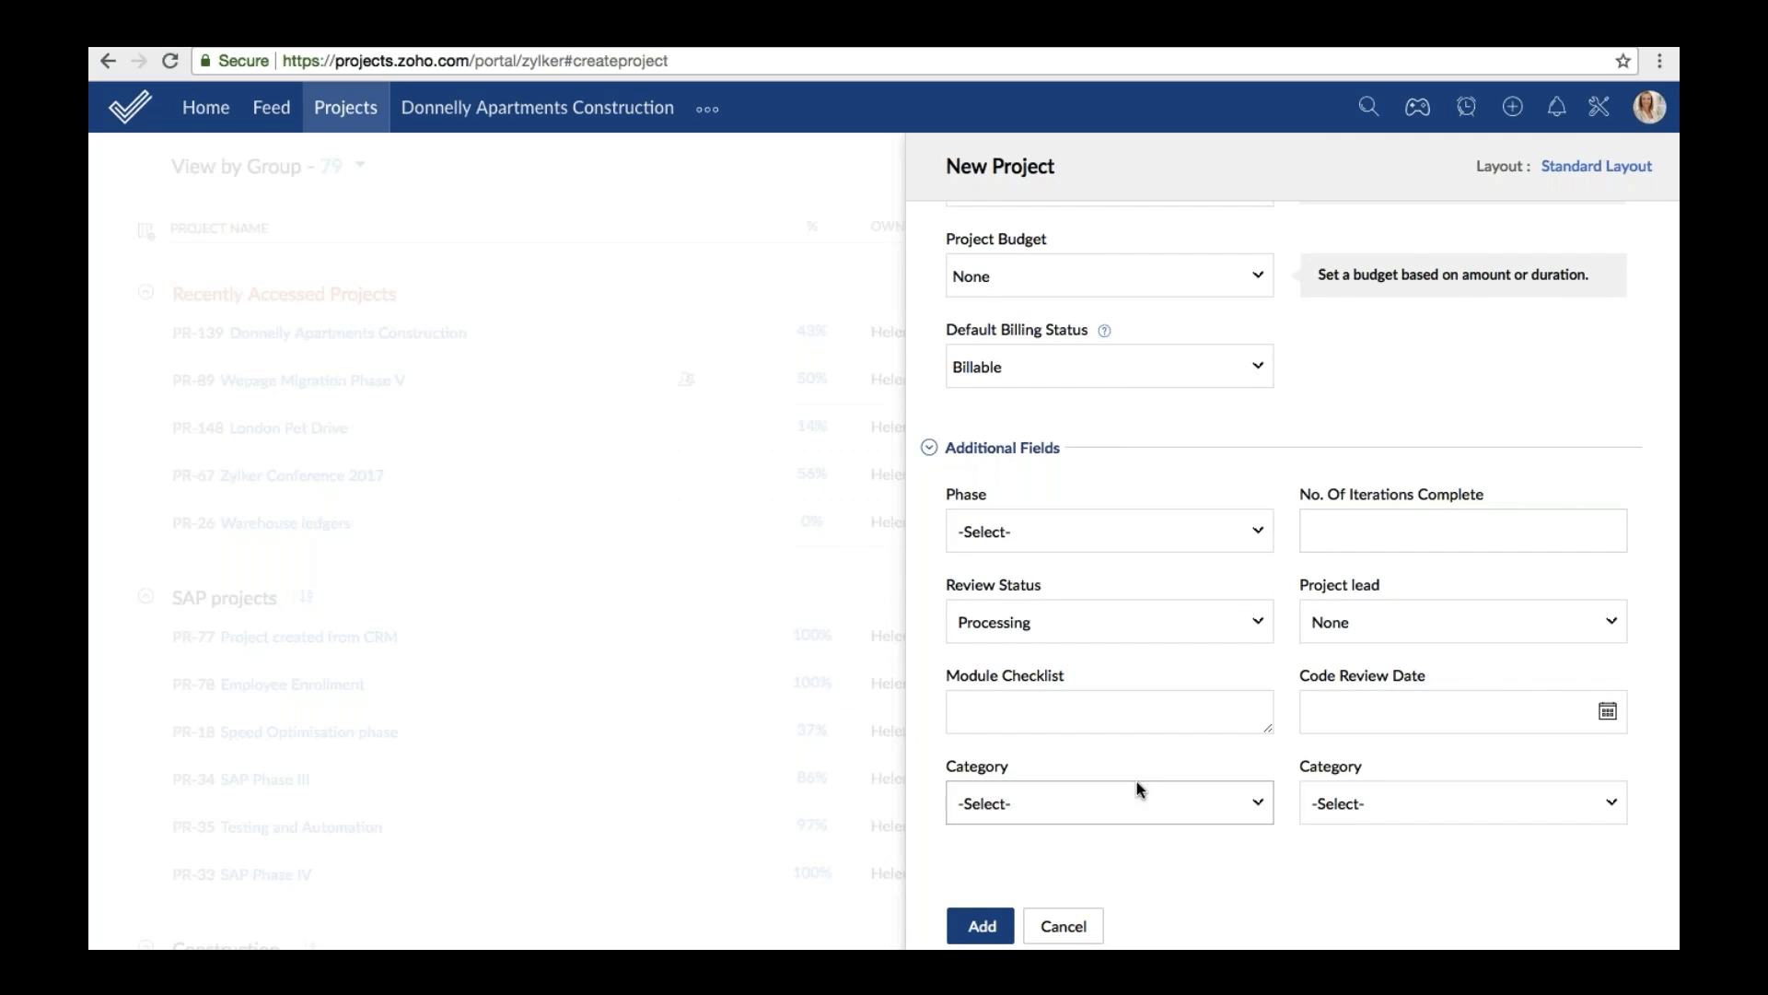
key(Escape)
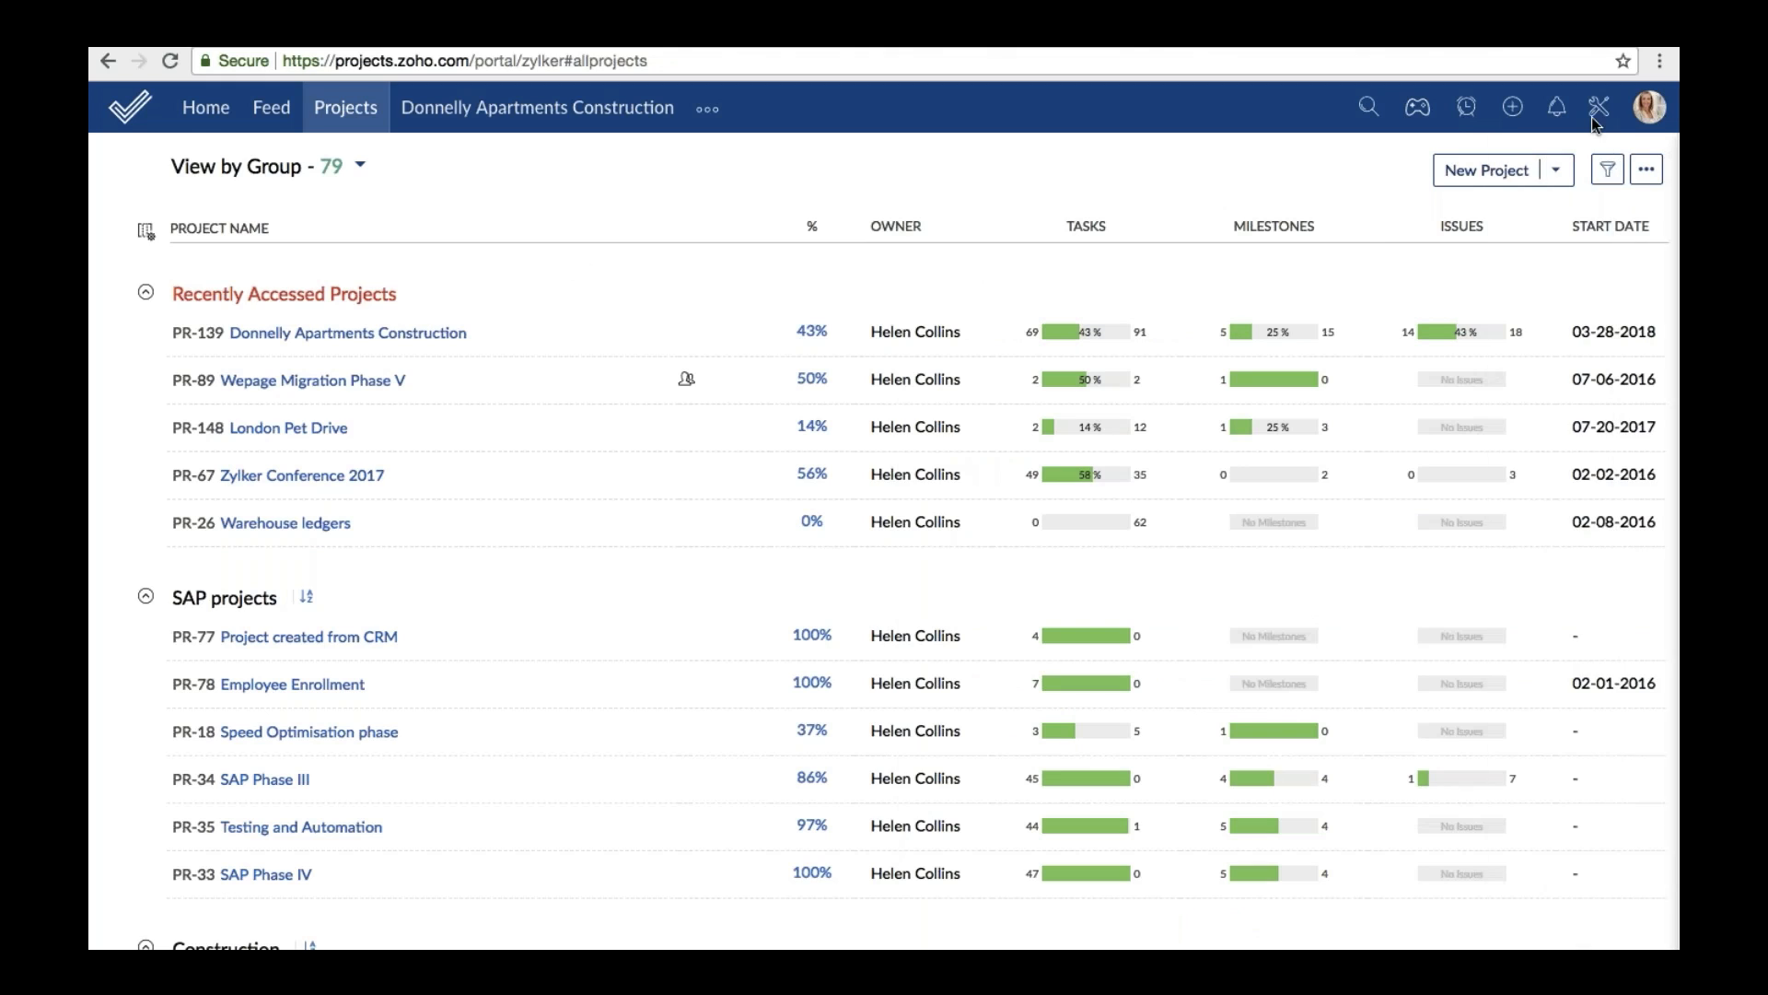
View the projects' custom fields list in Setup and check the delete option for No. Of Iterations Complete without deleting the field.
click(1599, 107)
click(737, 444)
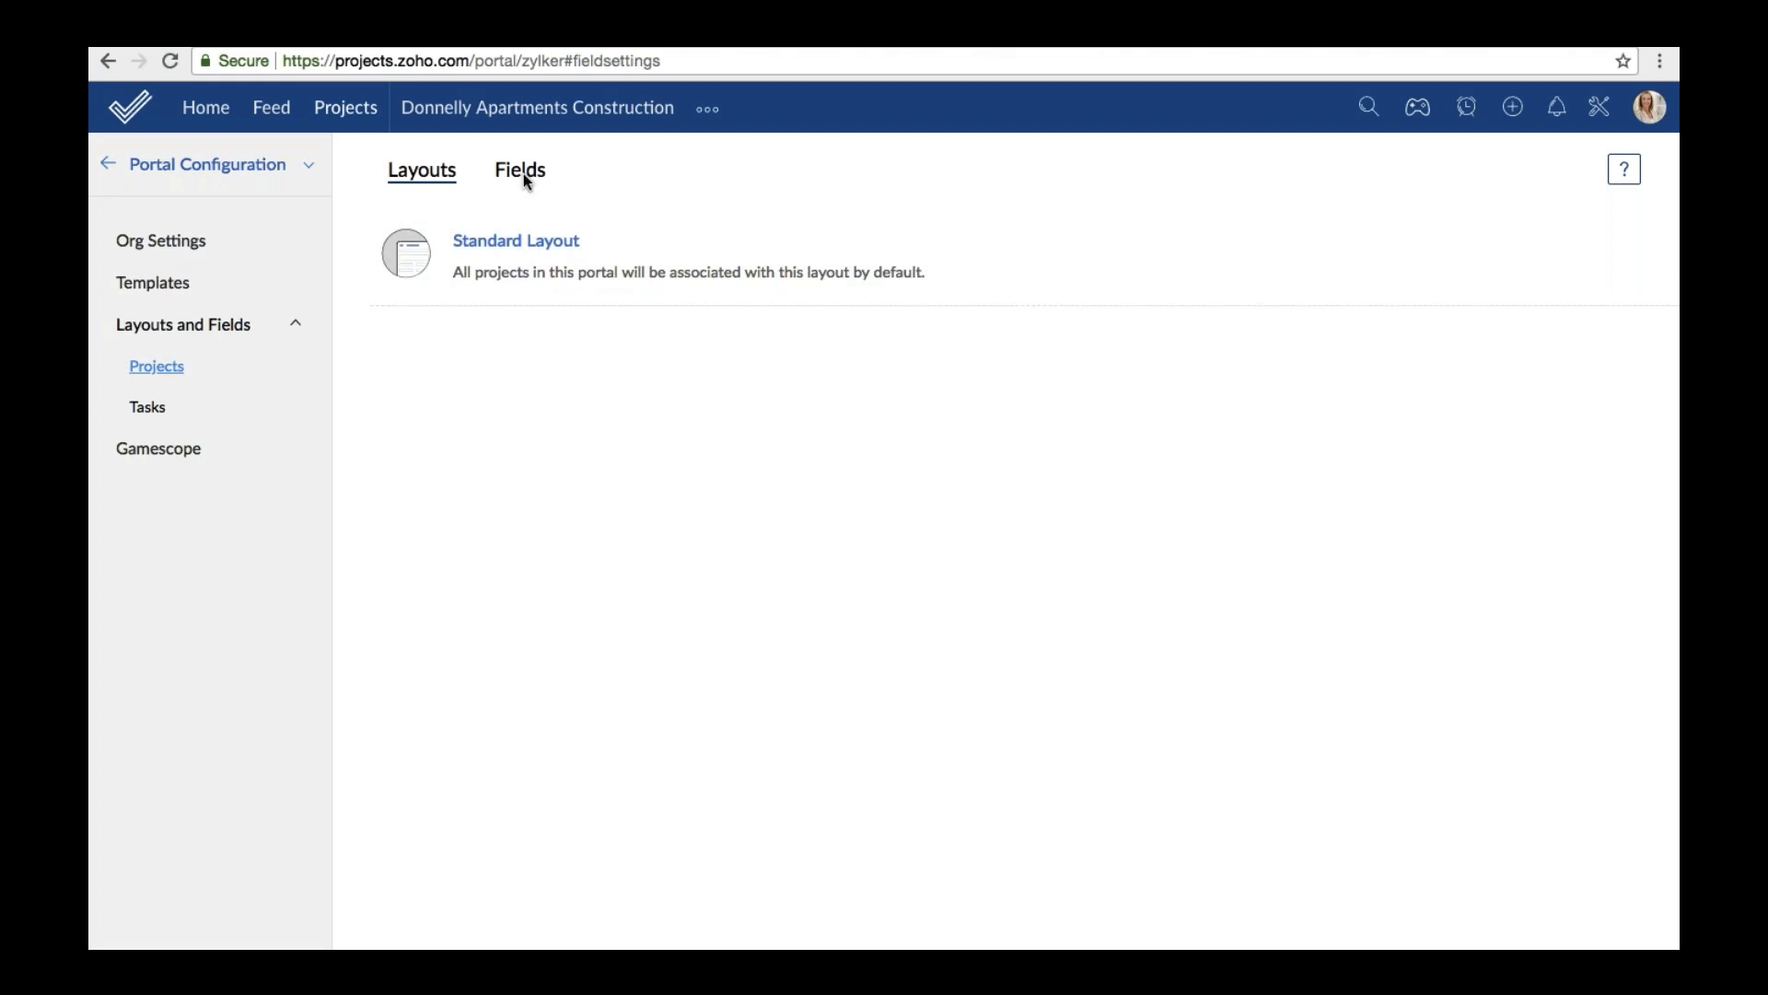
click(522, 178)
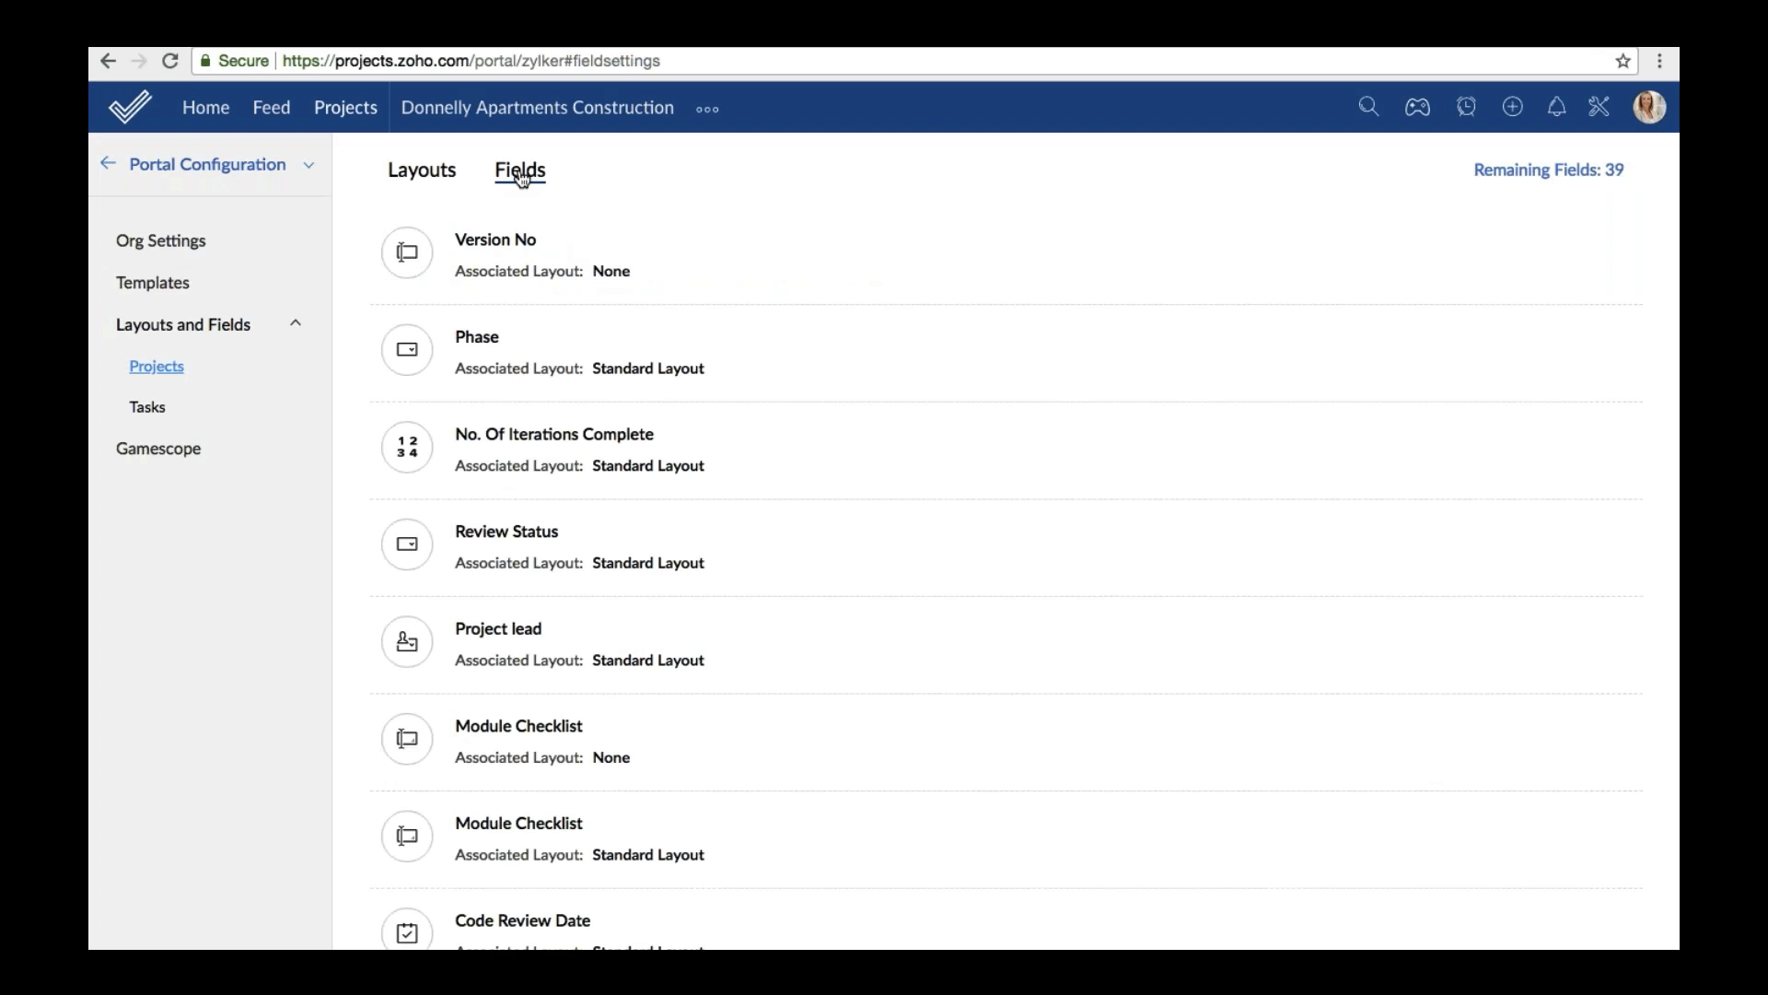
click(1624, 430)
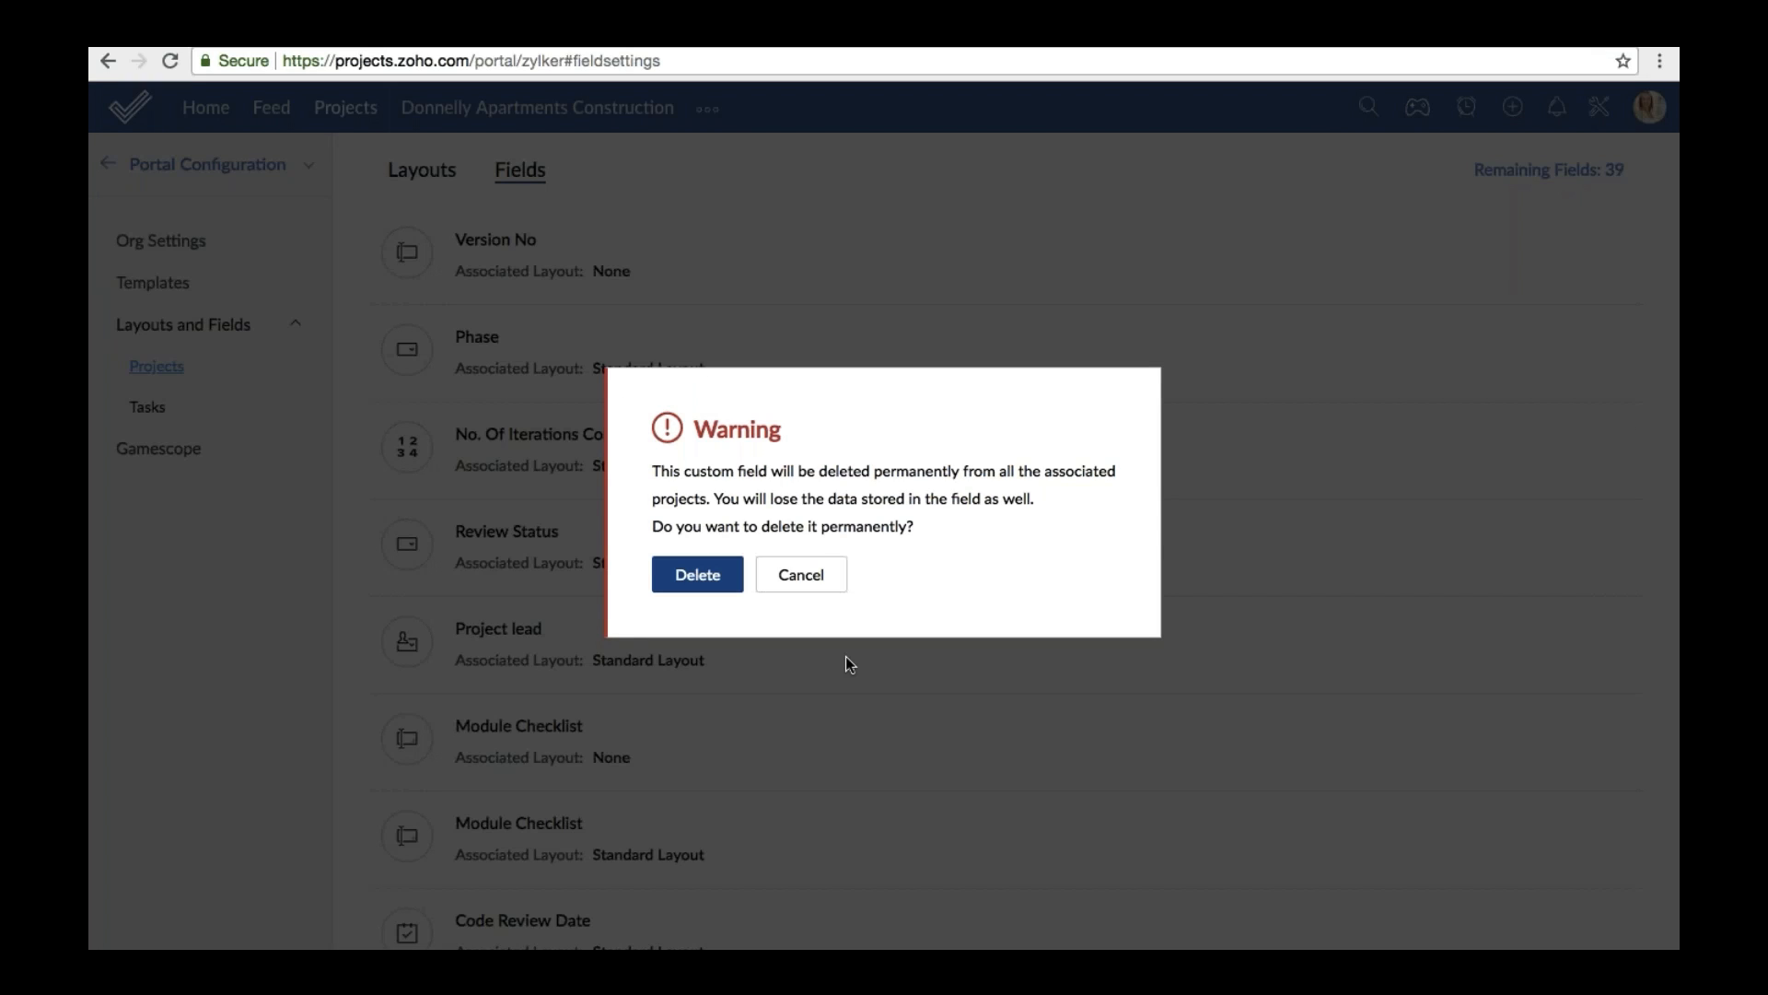
click(801, 575)
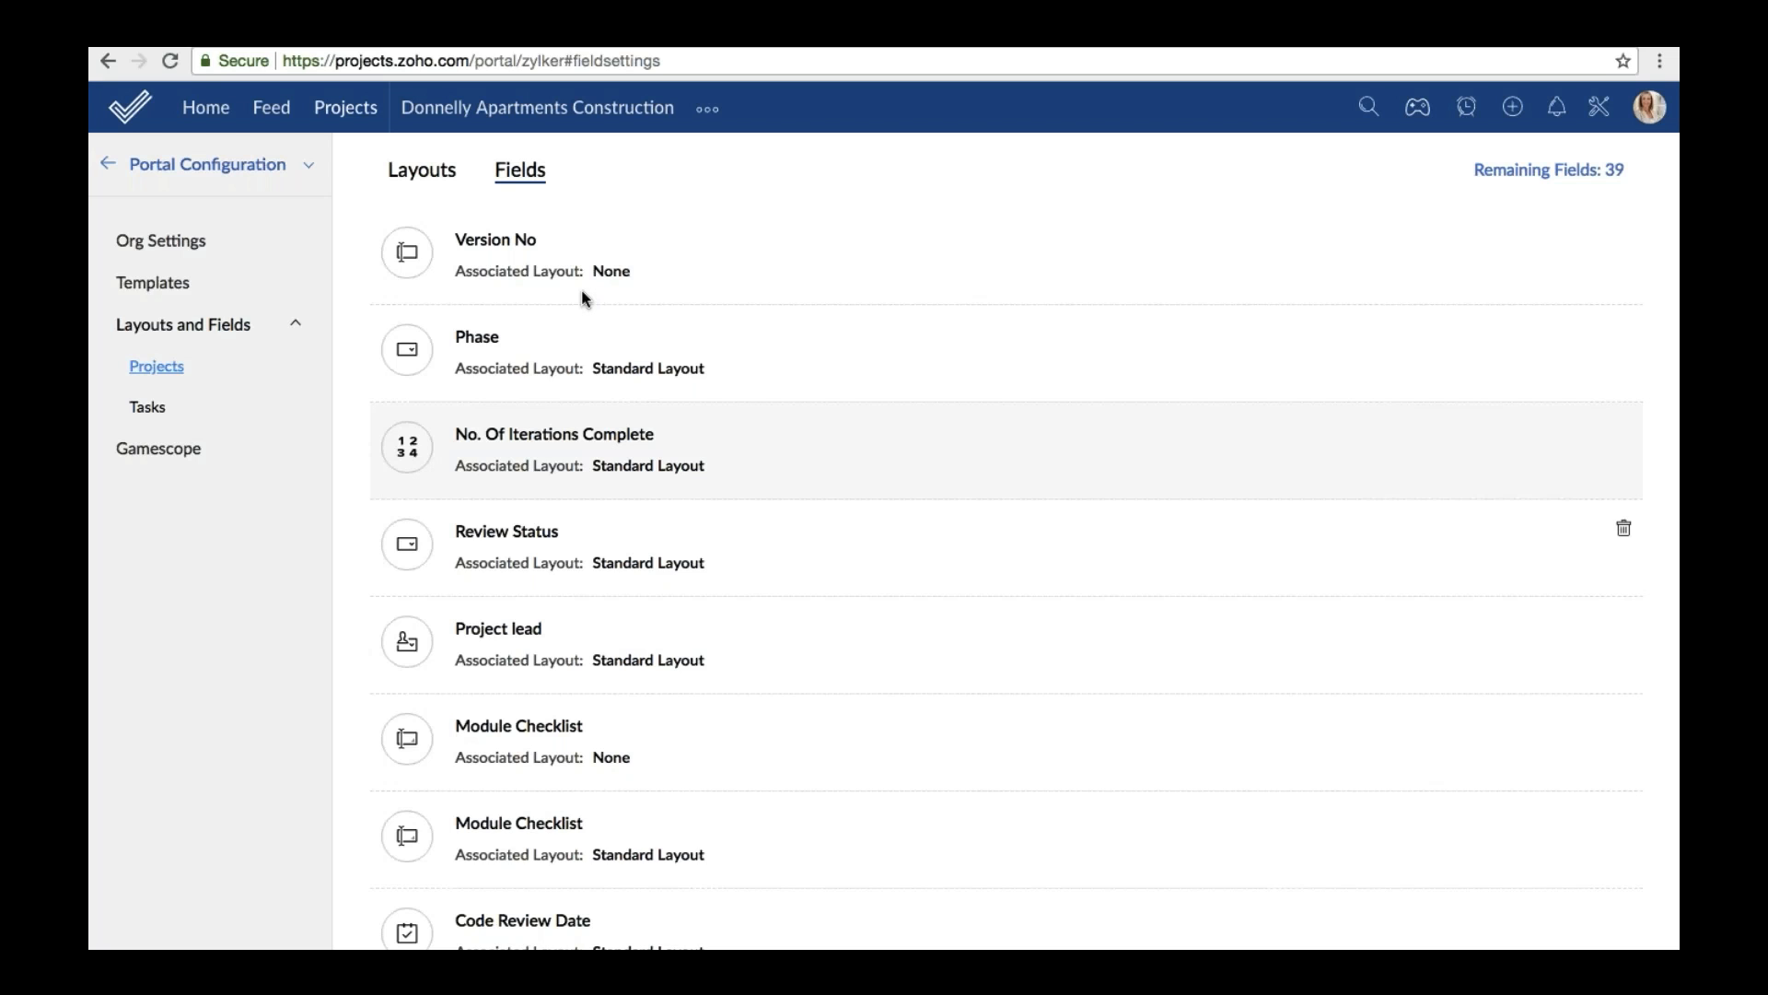
Hide the % Completed column in the projects list and show it again.
click(350, 116)
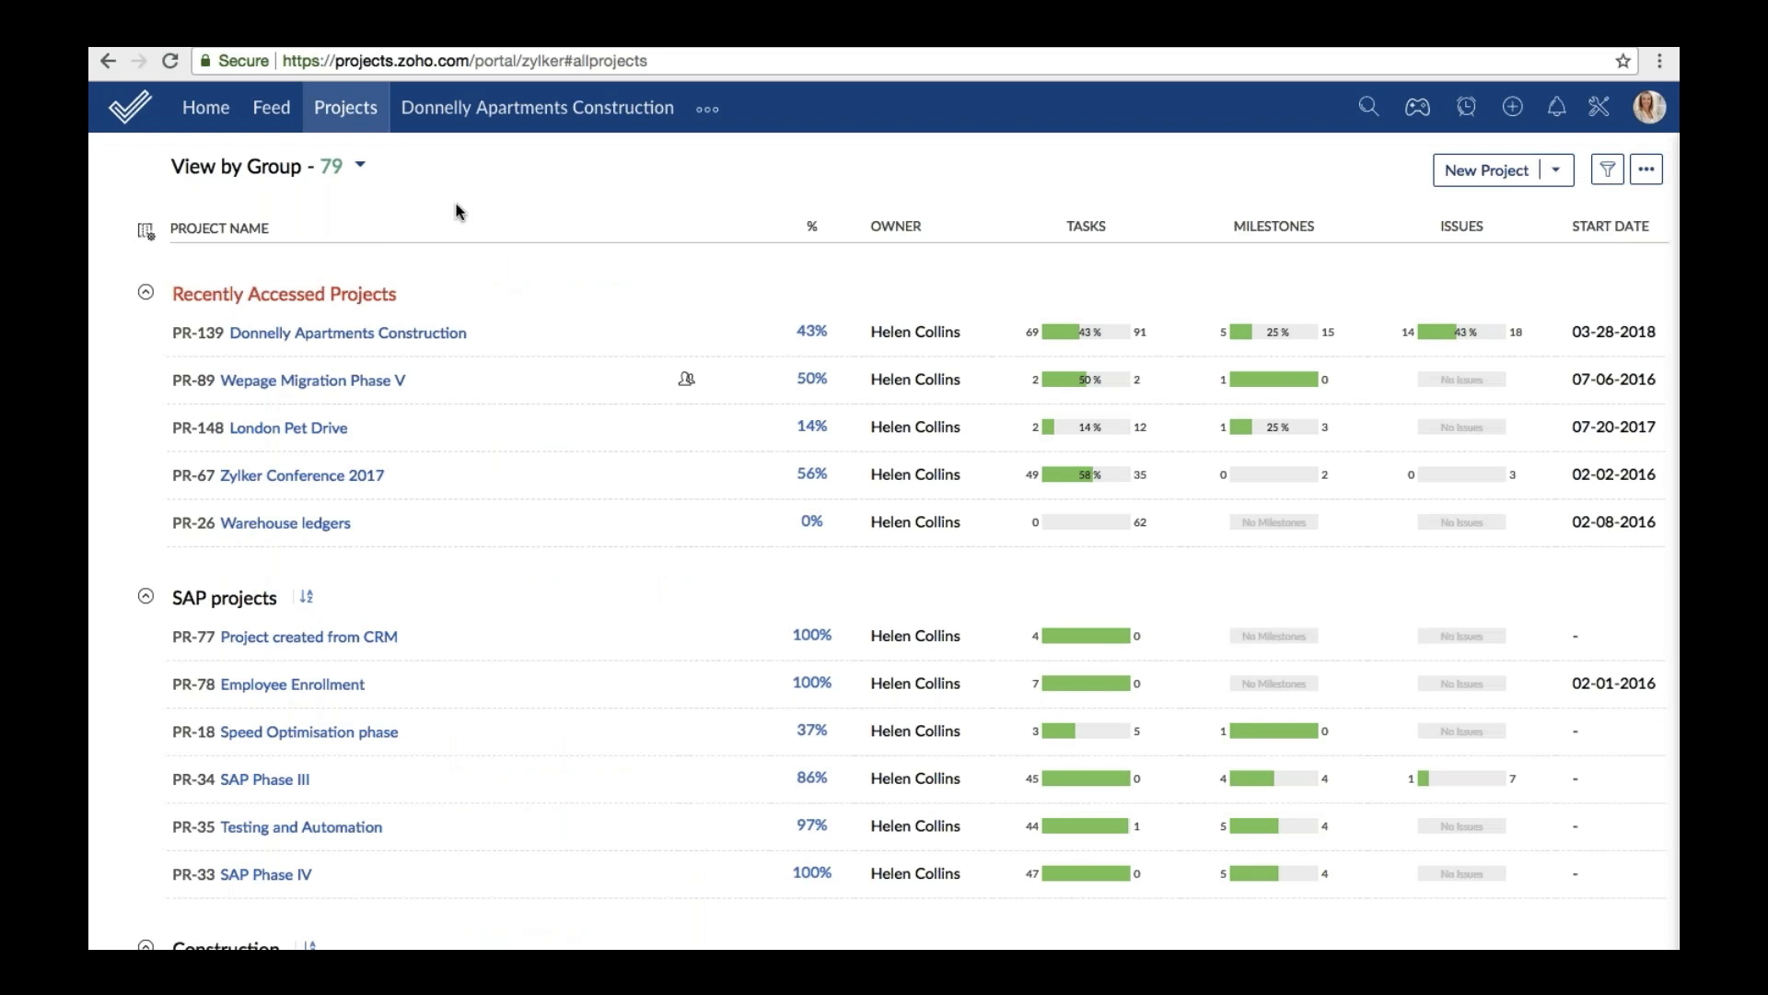
click(145, 231)
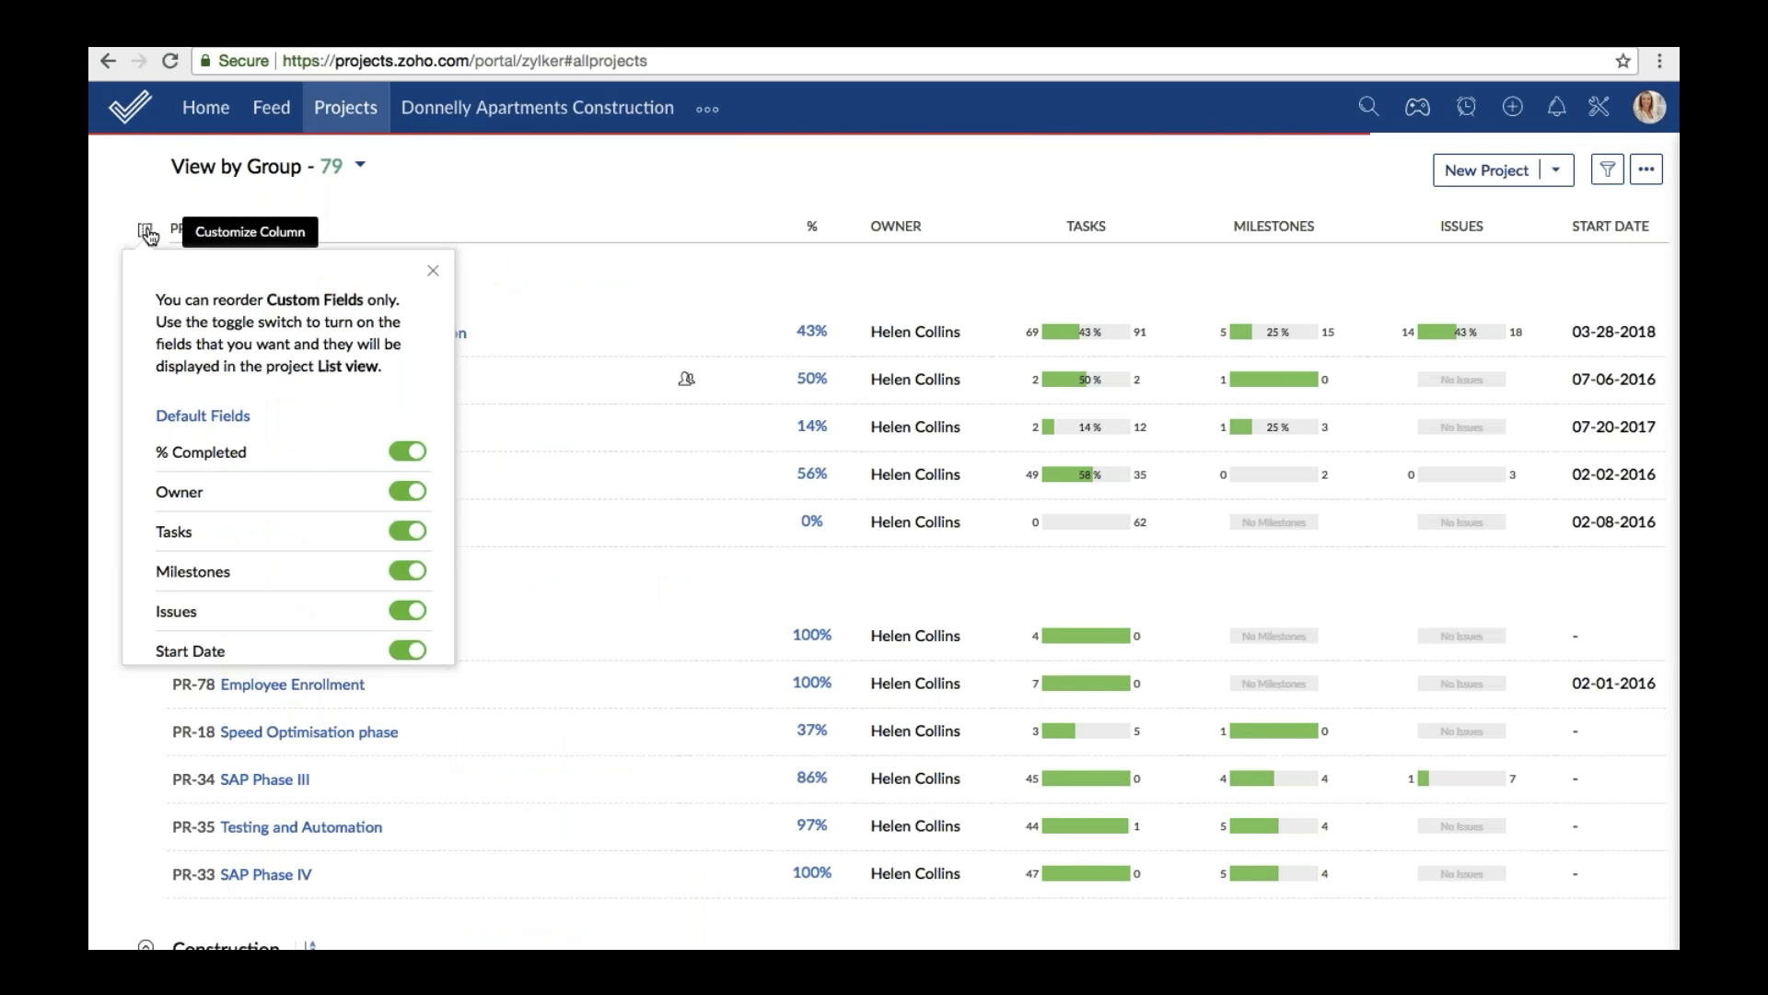
click(401, 451)
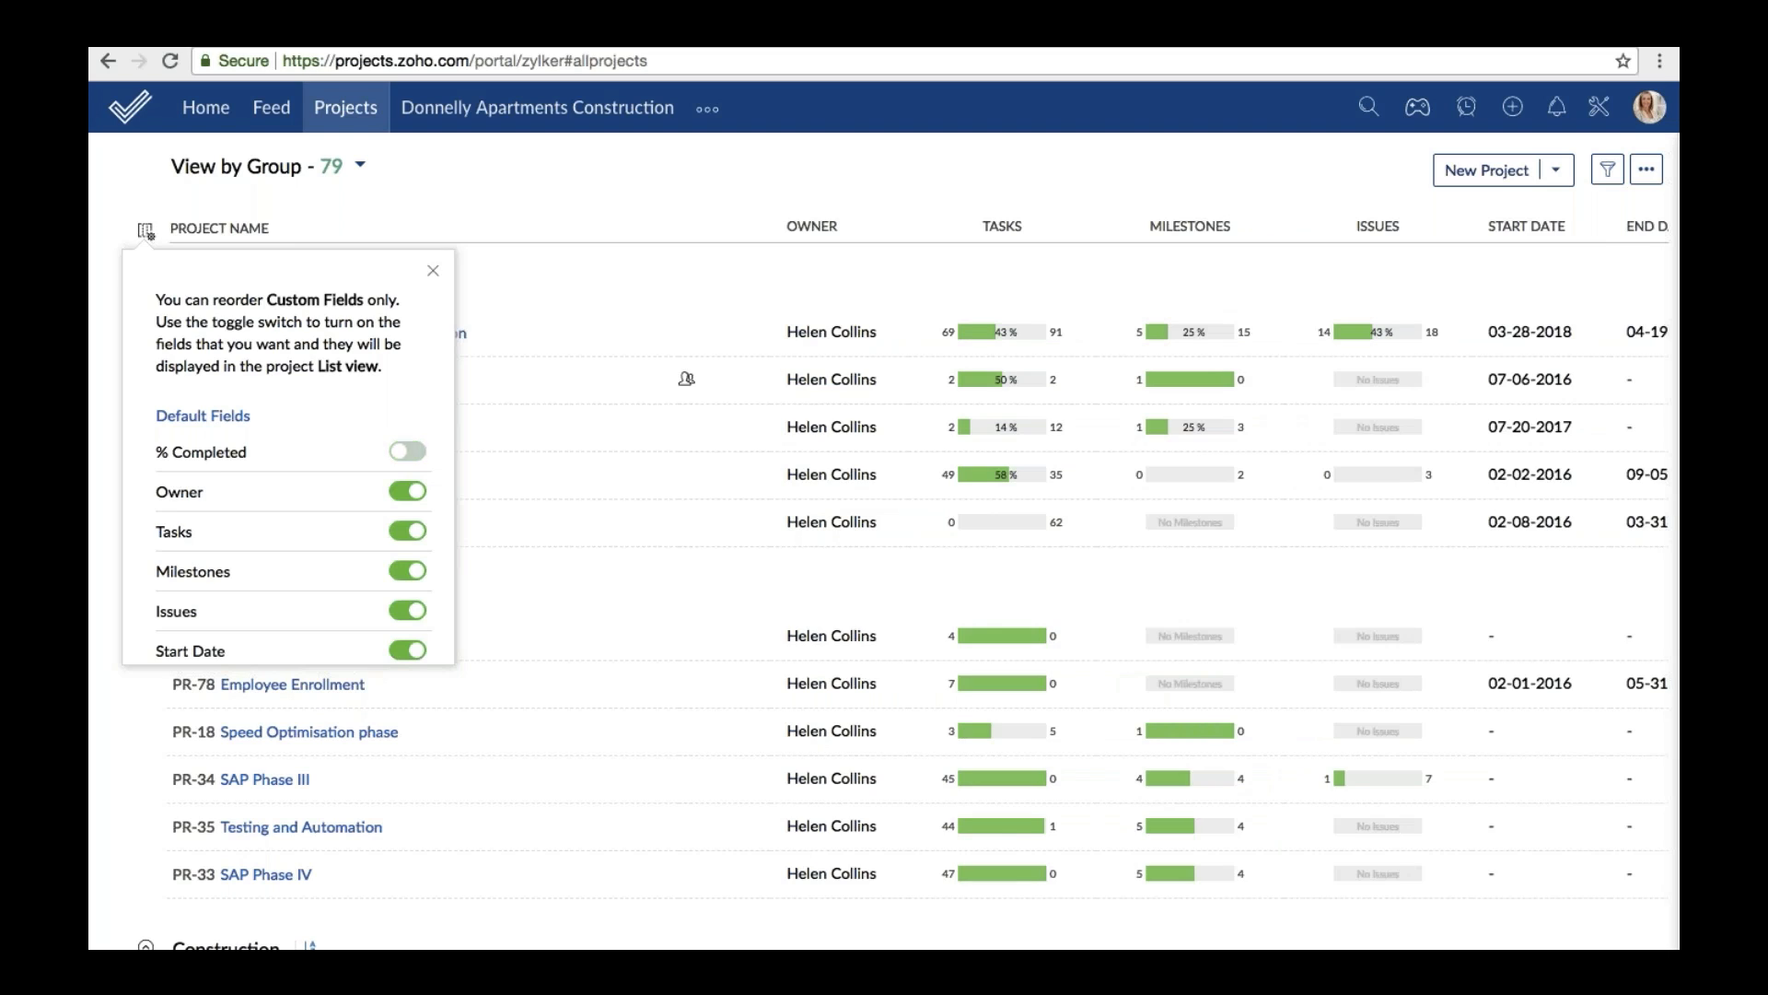
click(407, 452)
click(592, 215)
Switch the projects list to Project Templates and start a new template based on the Donnelly Apartments Construction project.
click(360, 166)
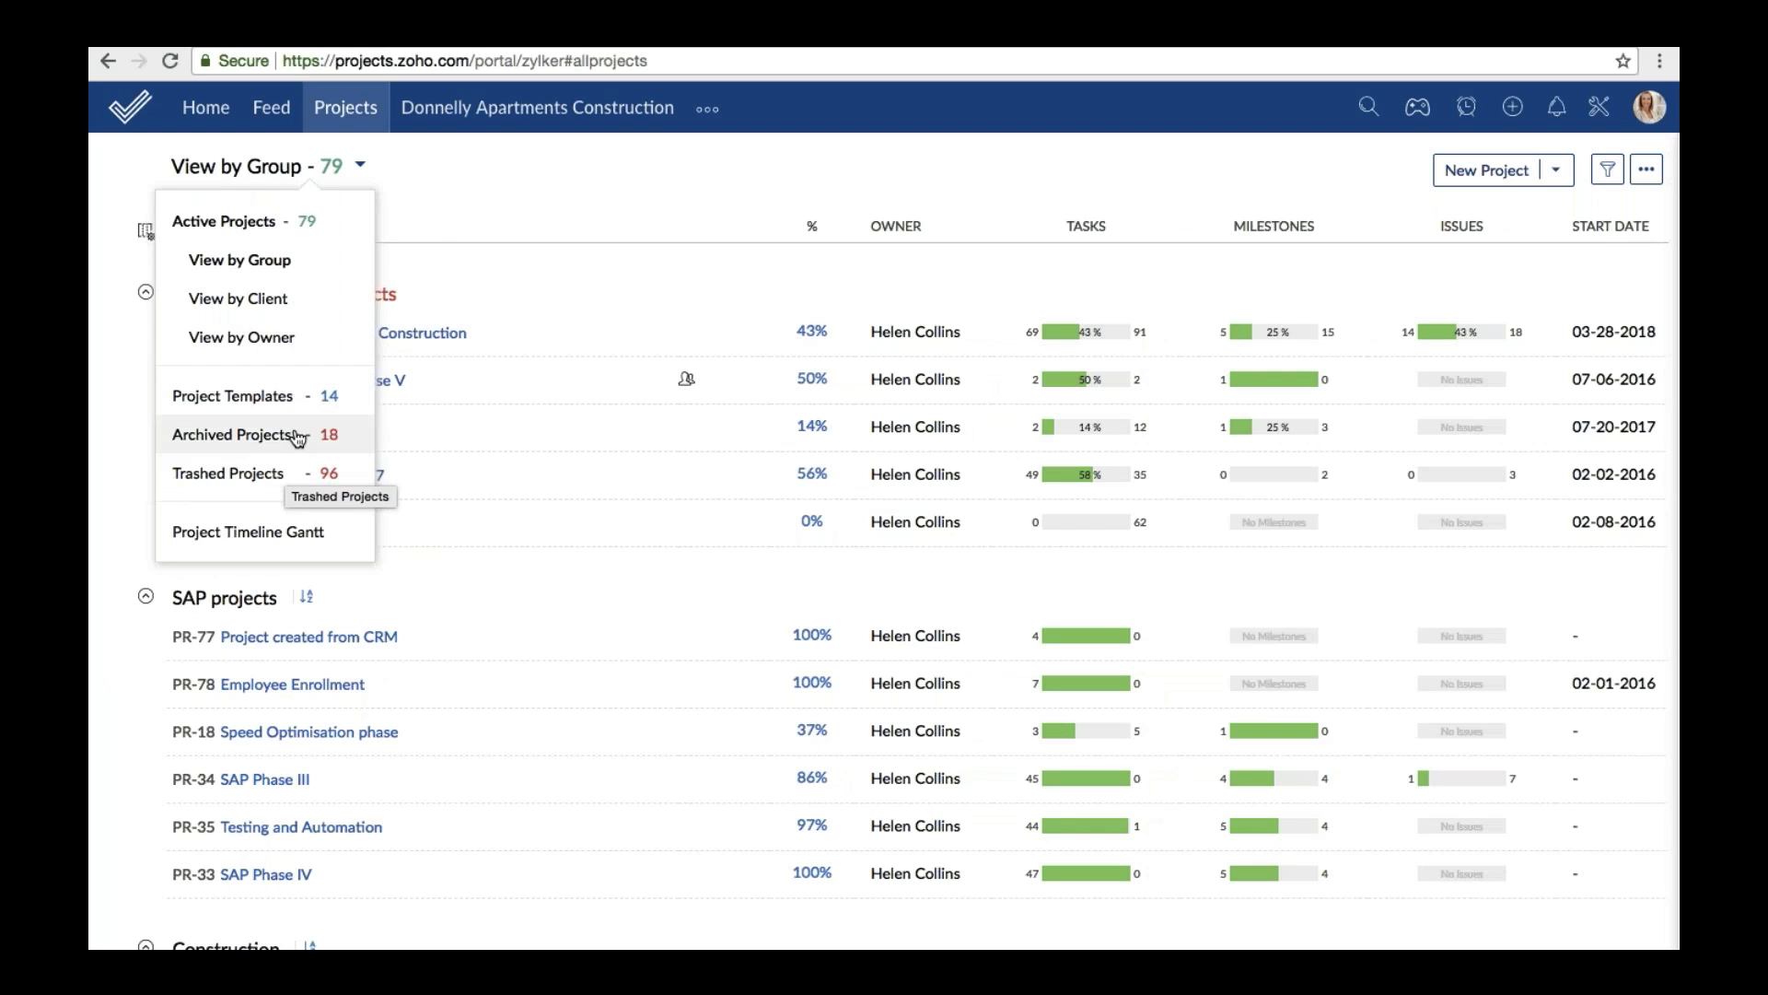
click(291, 396)
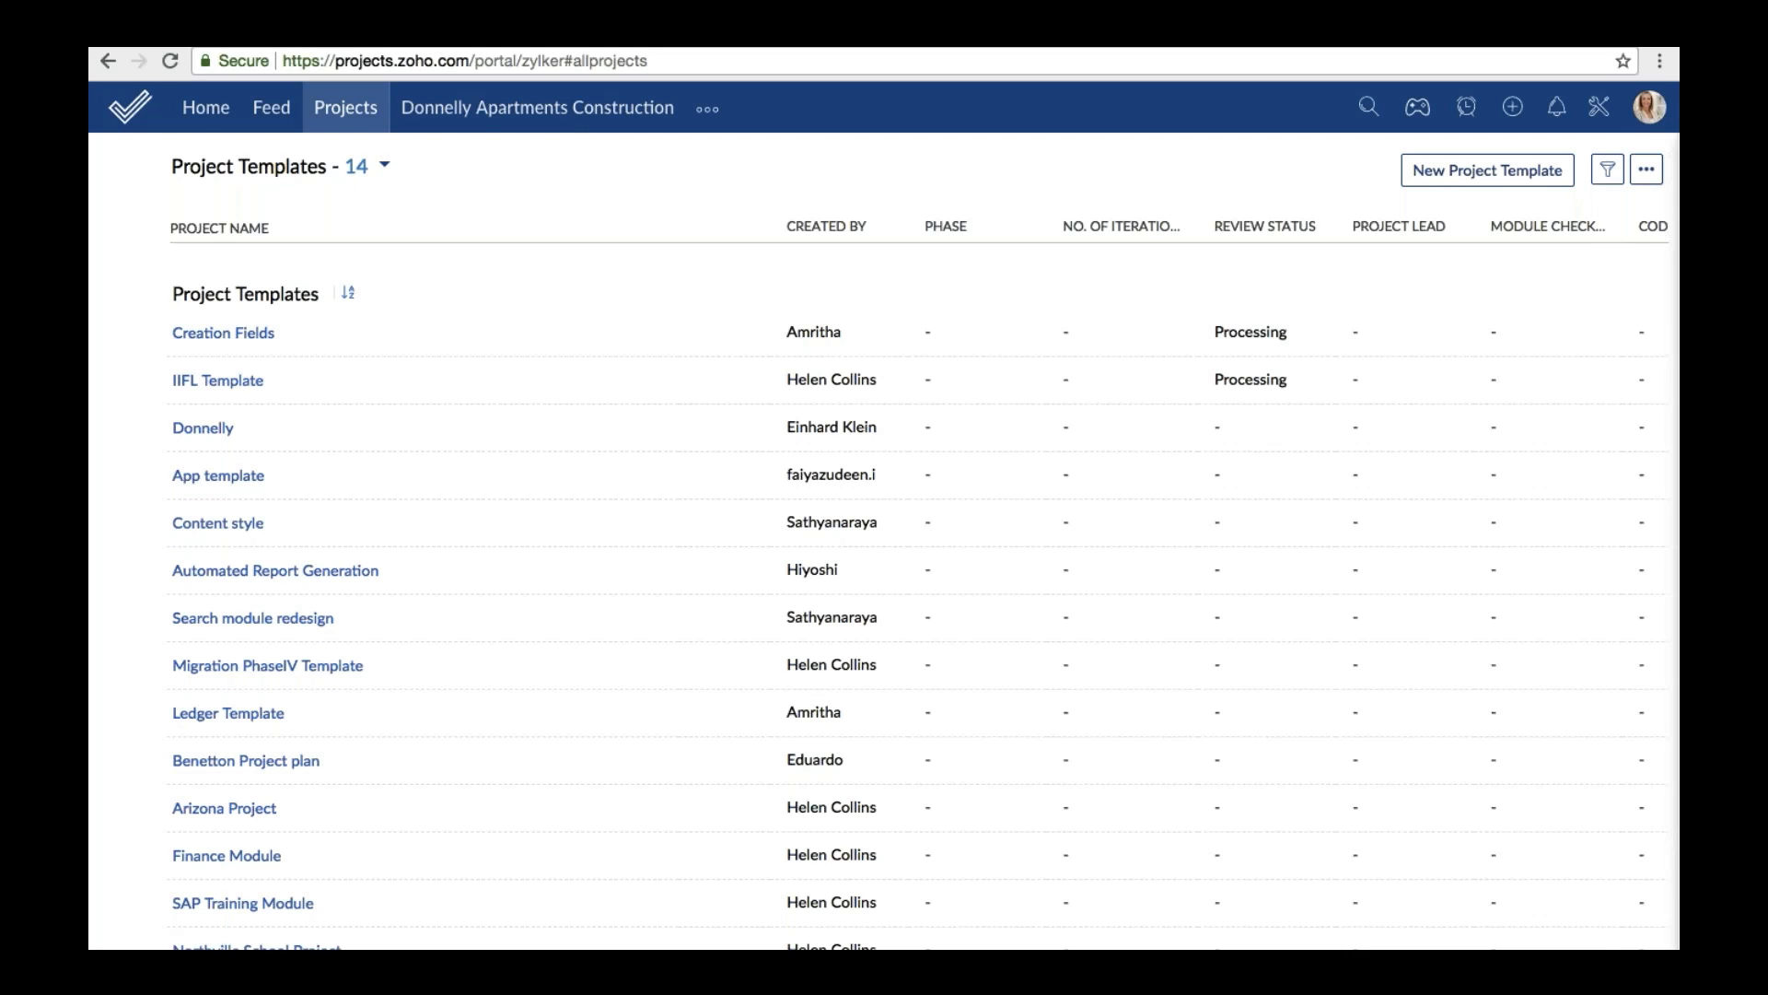
click(1515, 173)
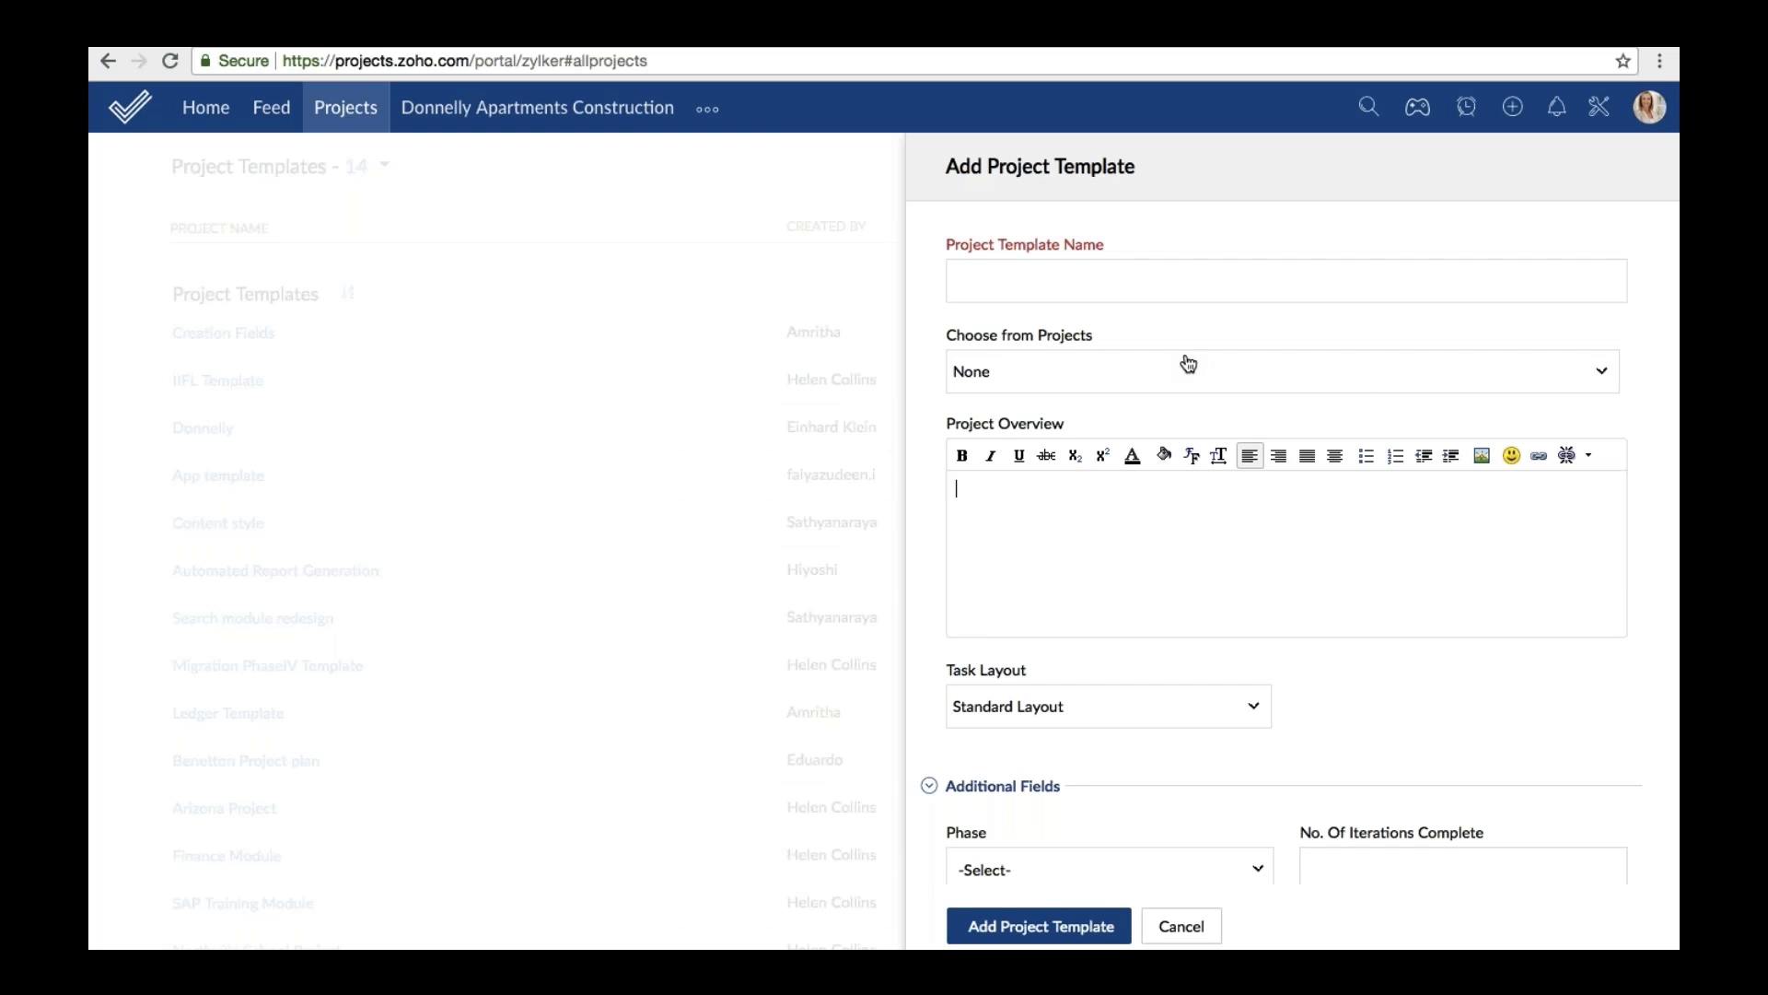
click(1178, 384)
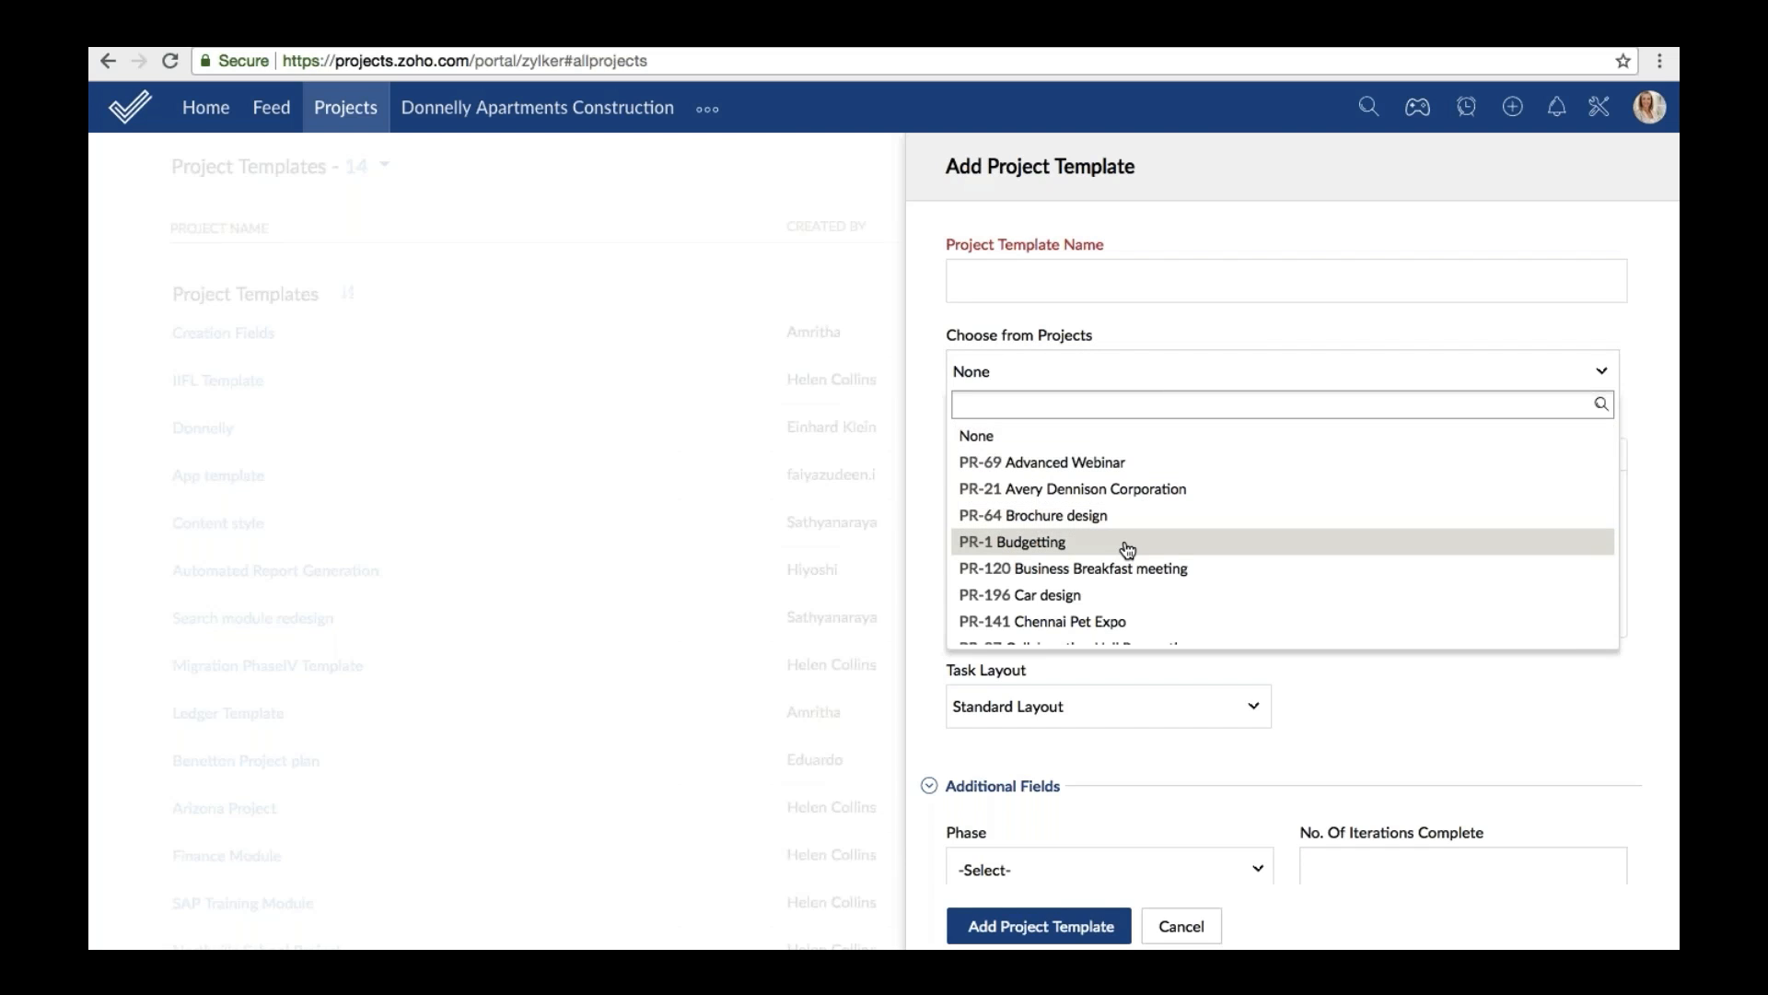
scroll(1128, 549, down, 5)
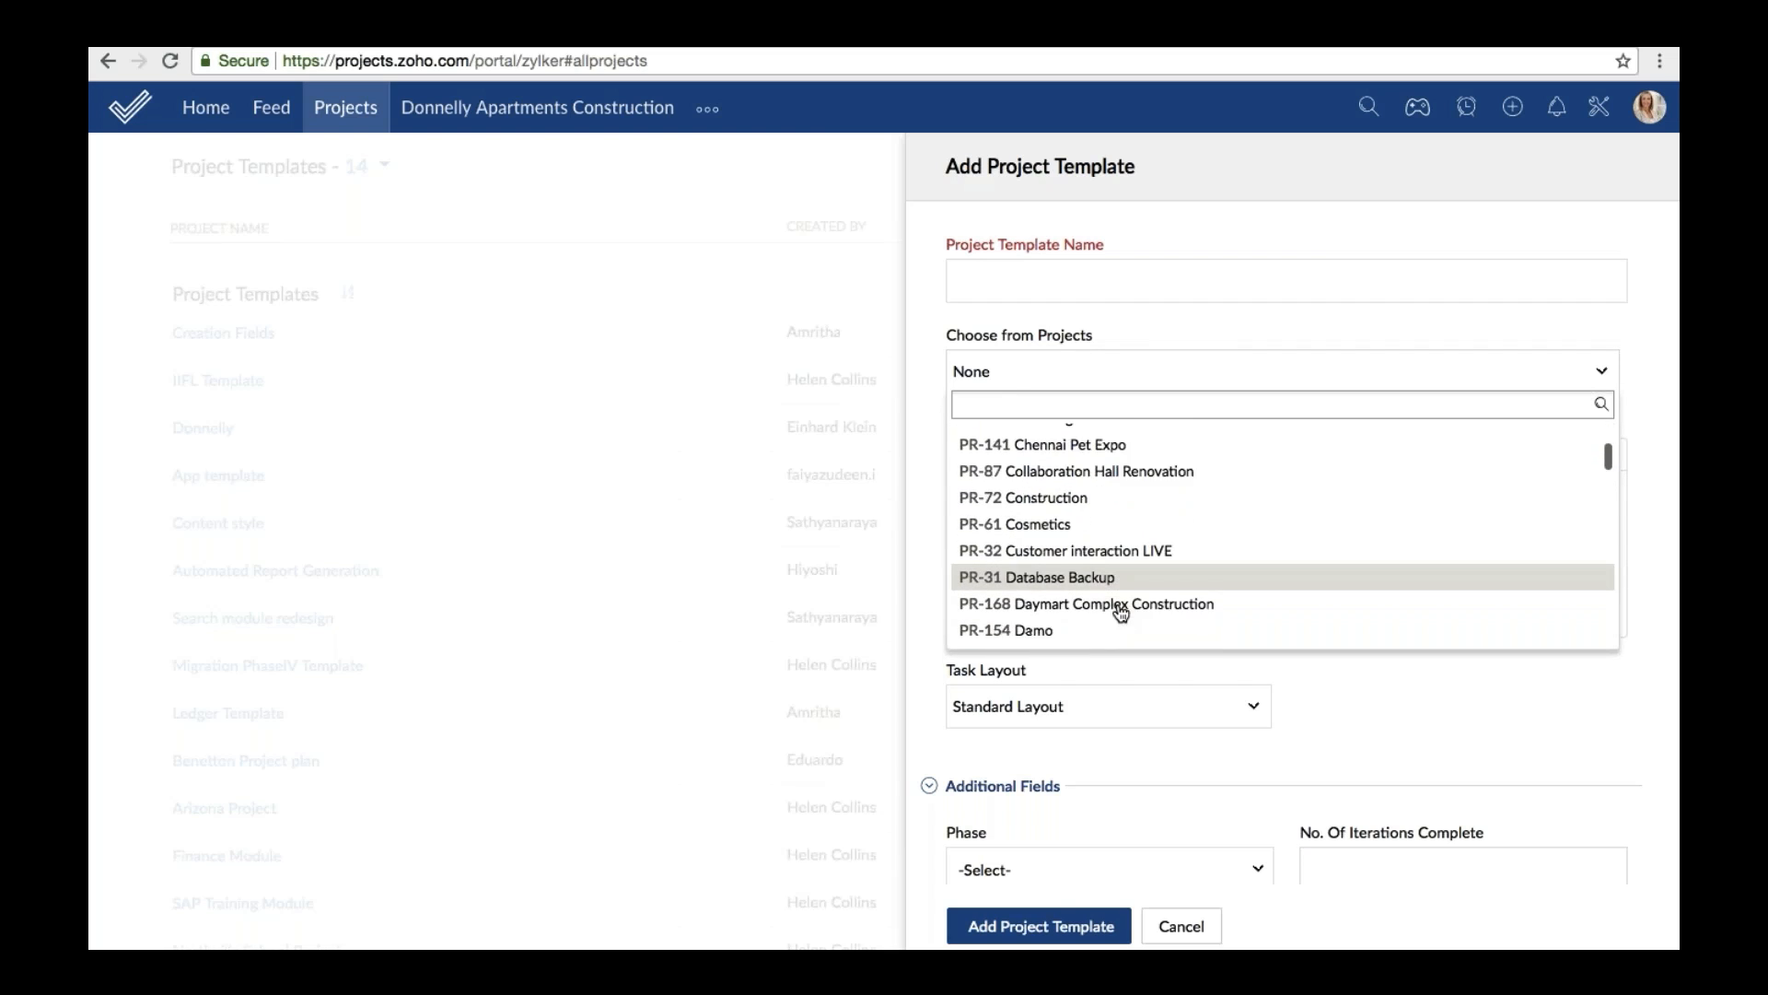
scroll(1121, 611, down, 1)
click(1133, 498)
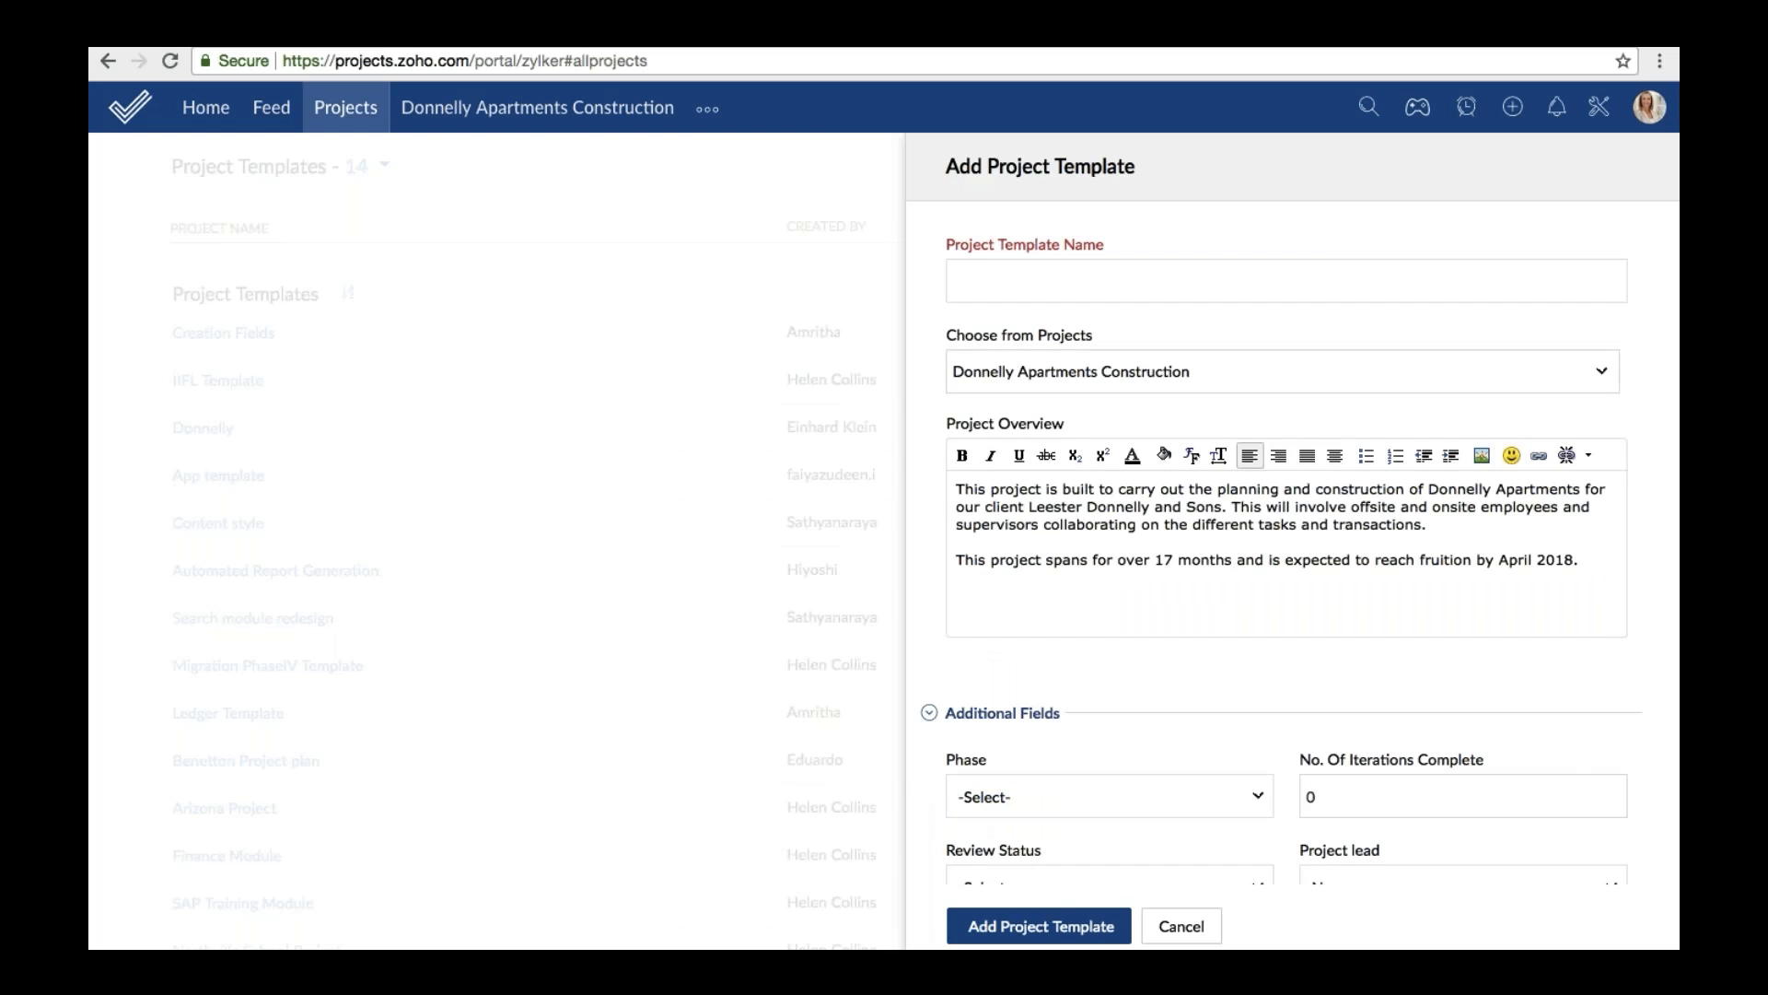
Name the project template Construction, add it with the additional fields unchanged, and open its milestones.
click(1126, 288)
text(c)
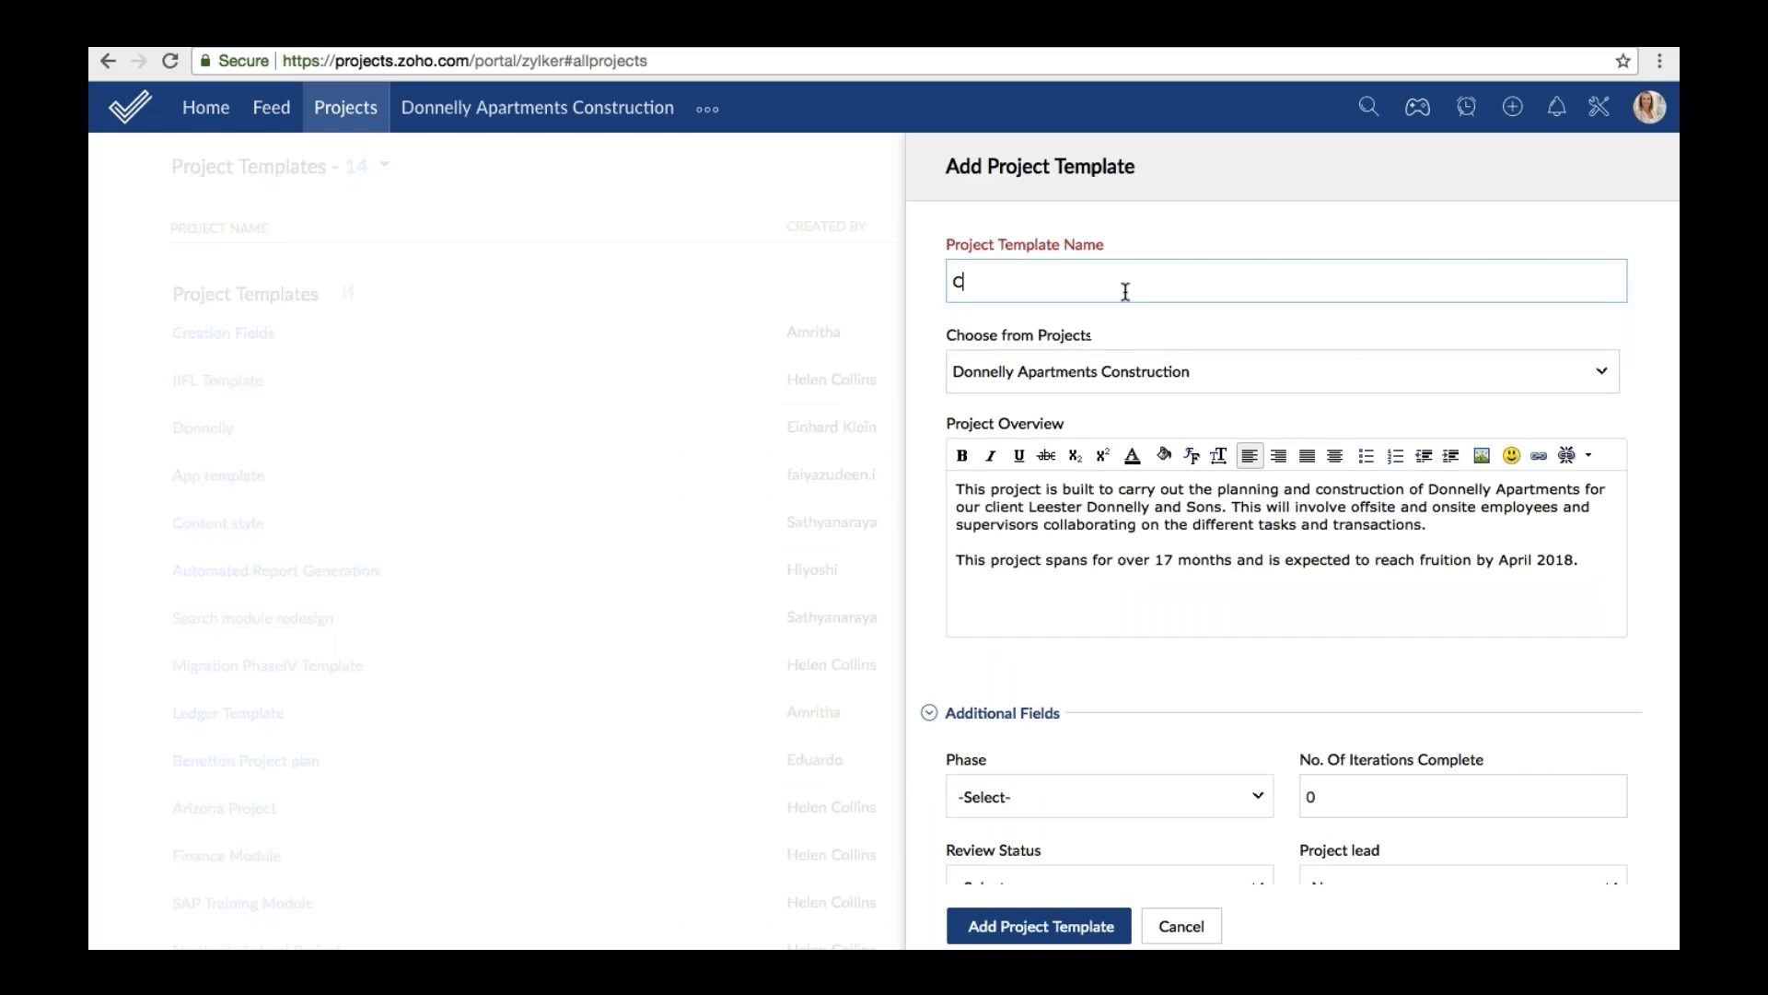
text(onstruction)
scroll(1112, 563, down, 3)
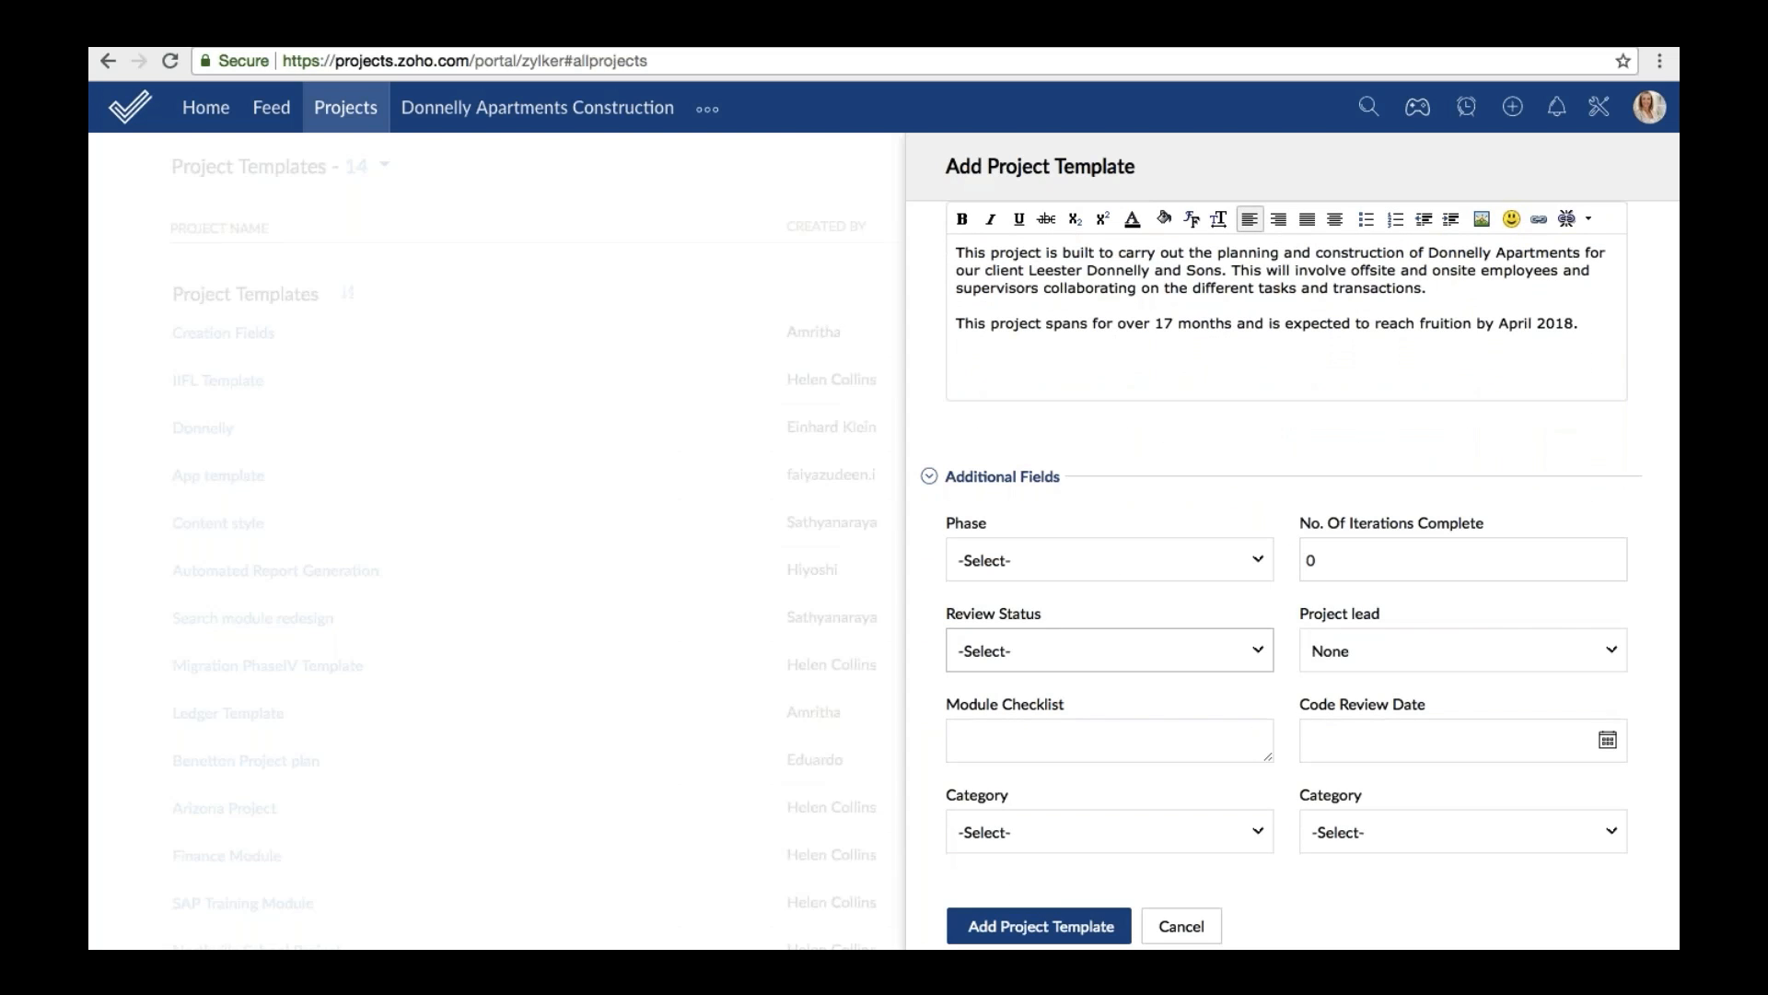
click(1039, 925)
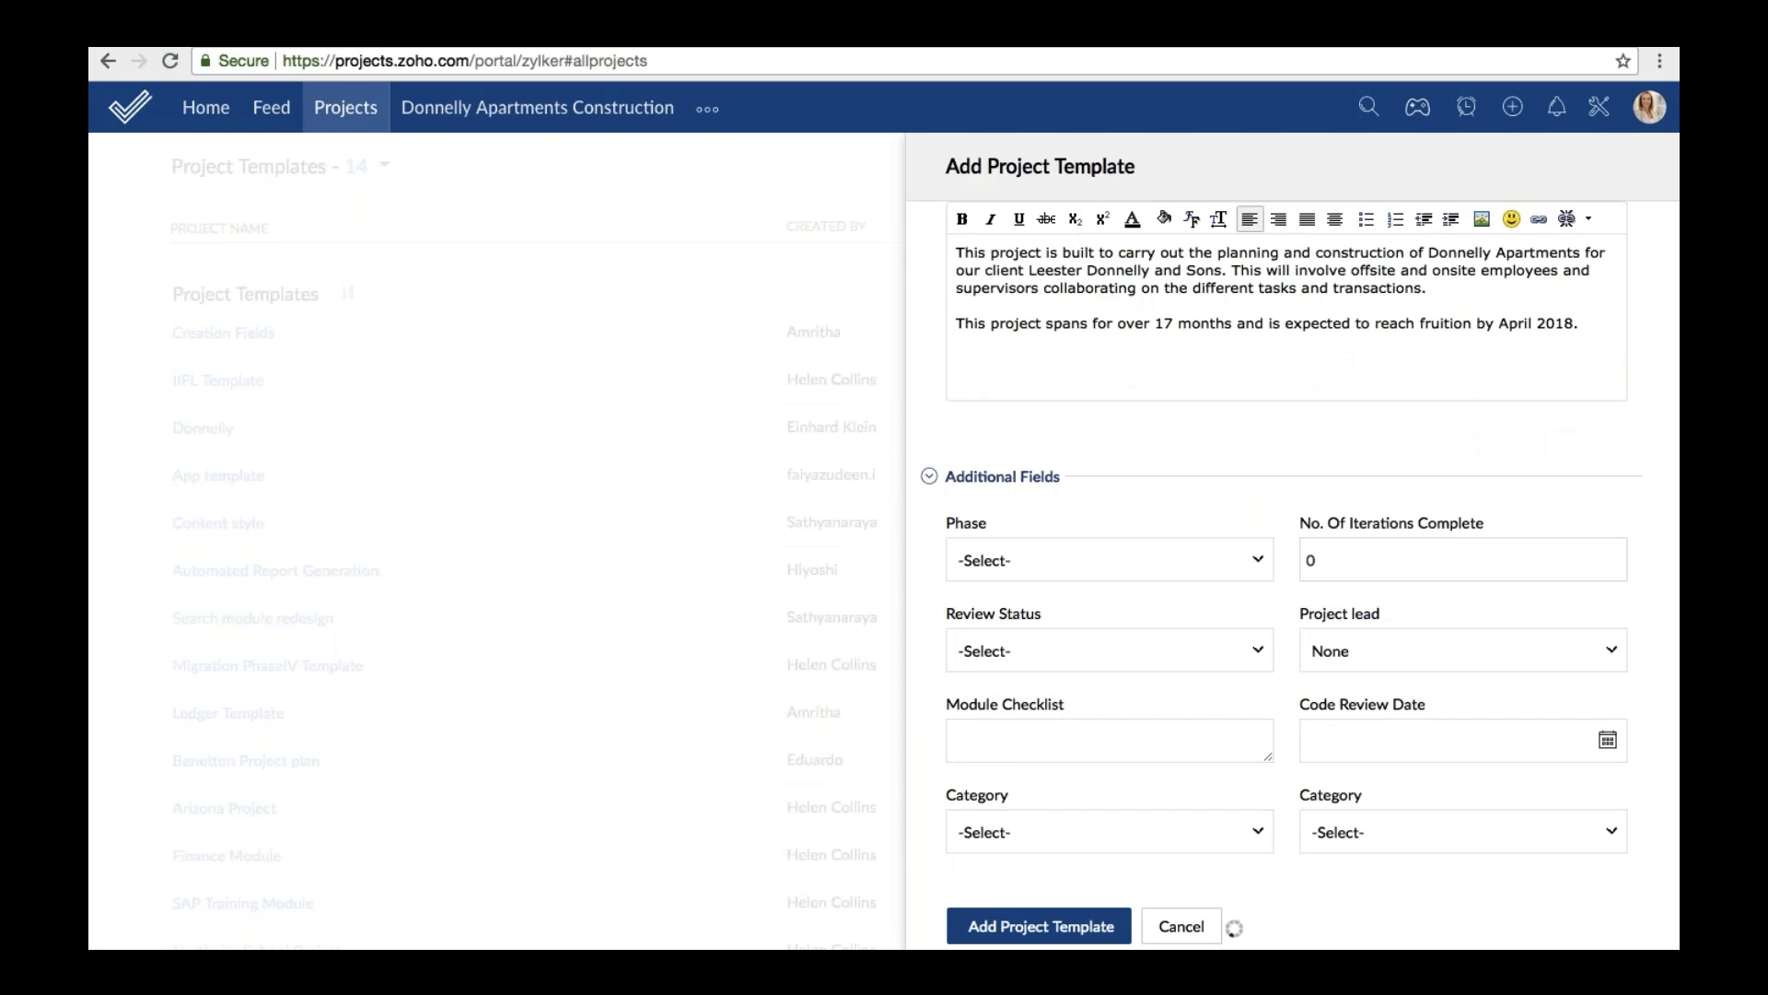
click(131, 405)
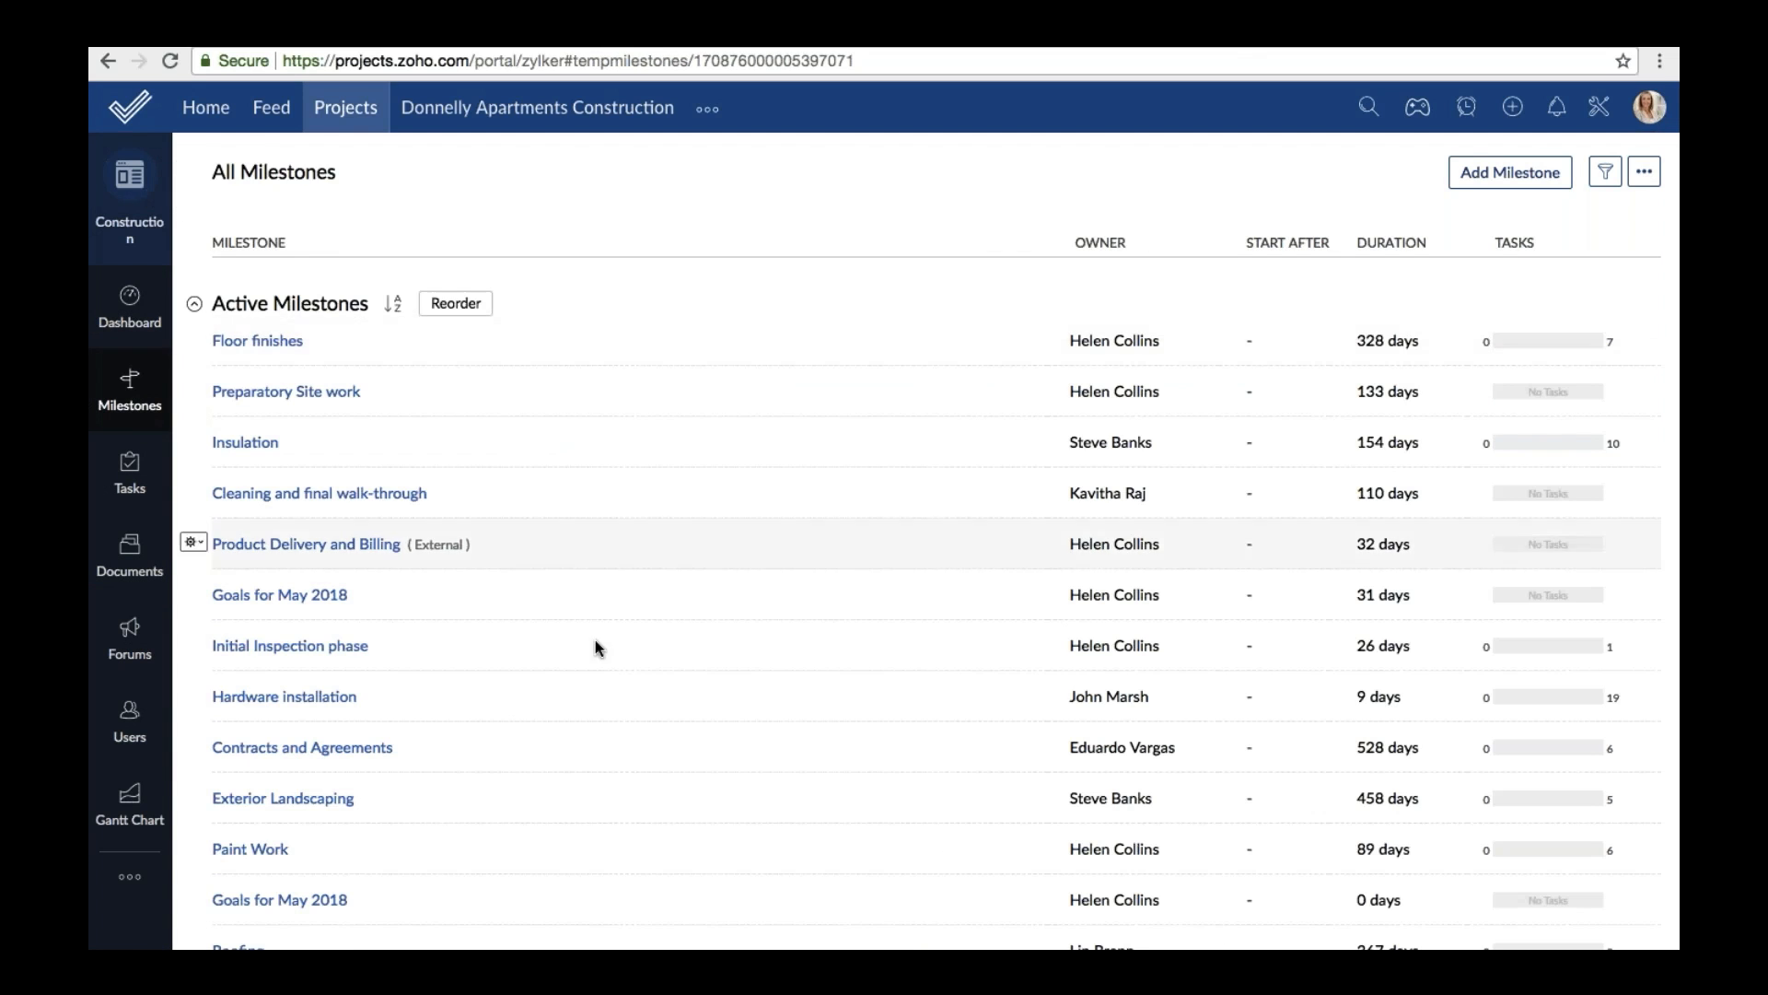
Look through the Construction template's milestones and forums, and return to the projects list.
scroll(595, 645, down, 5)
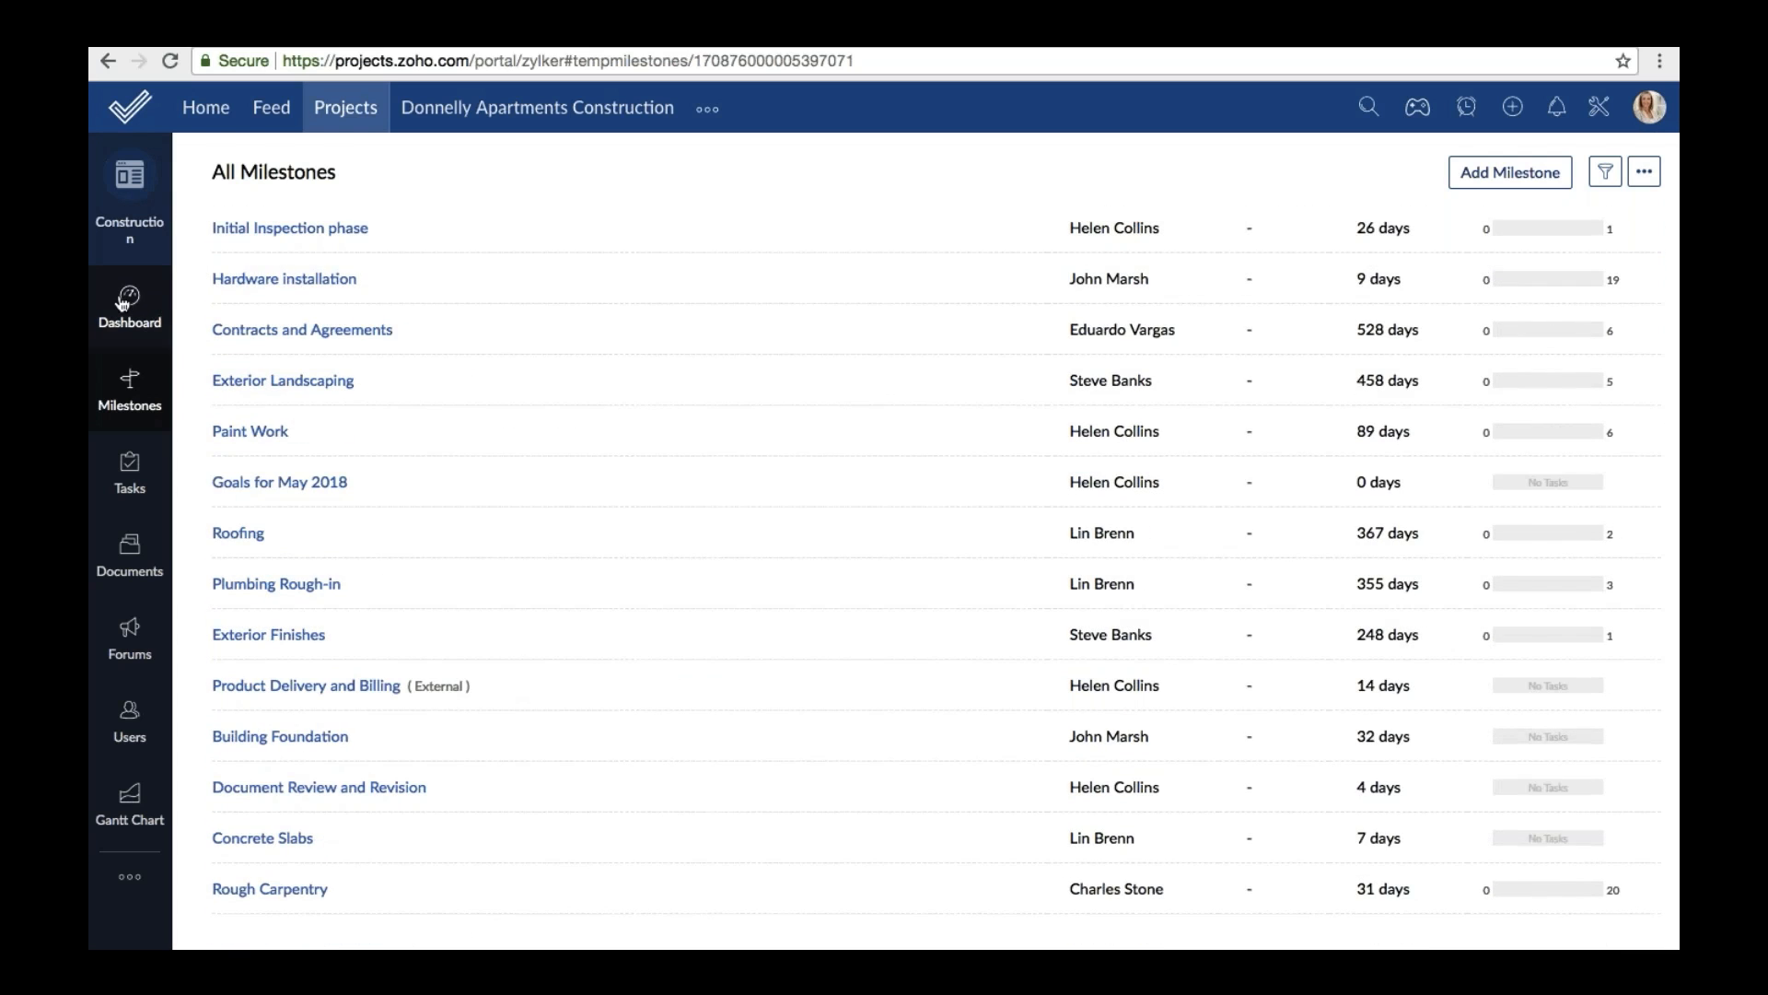
click(138, 634)
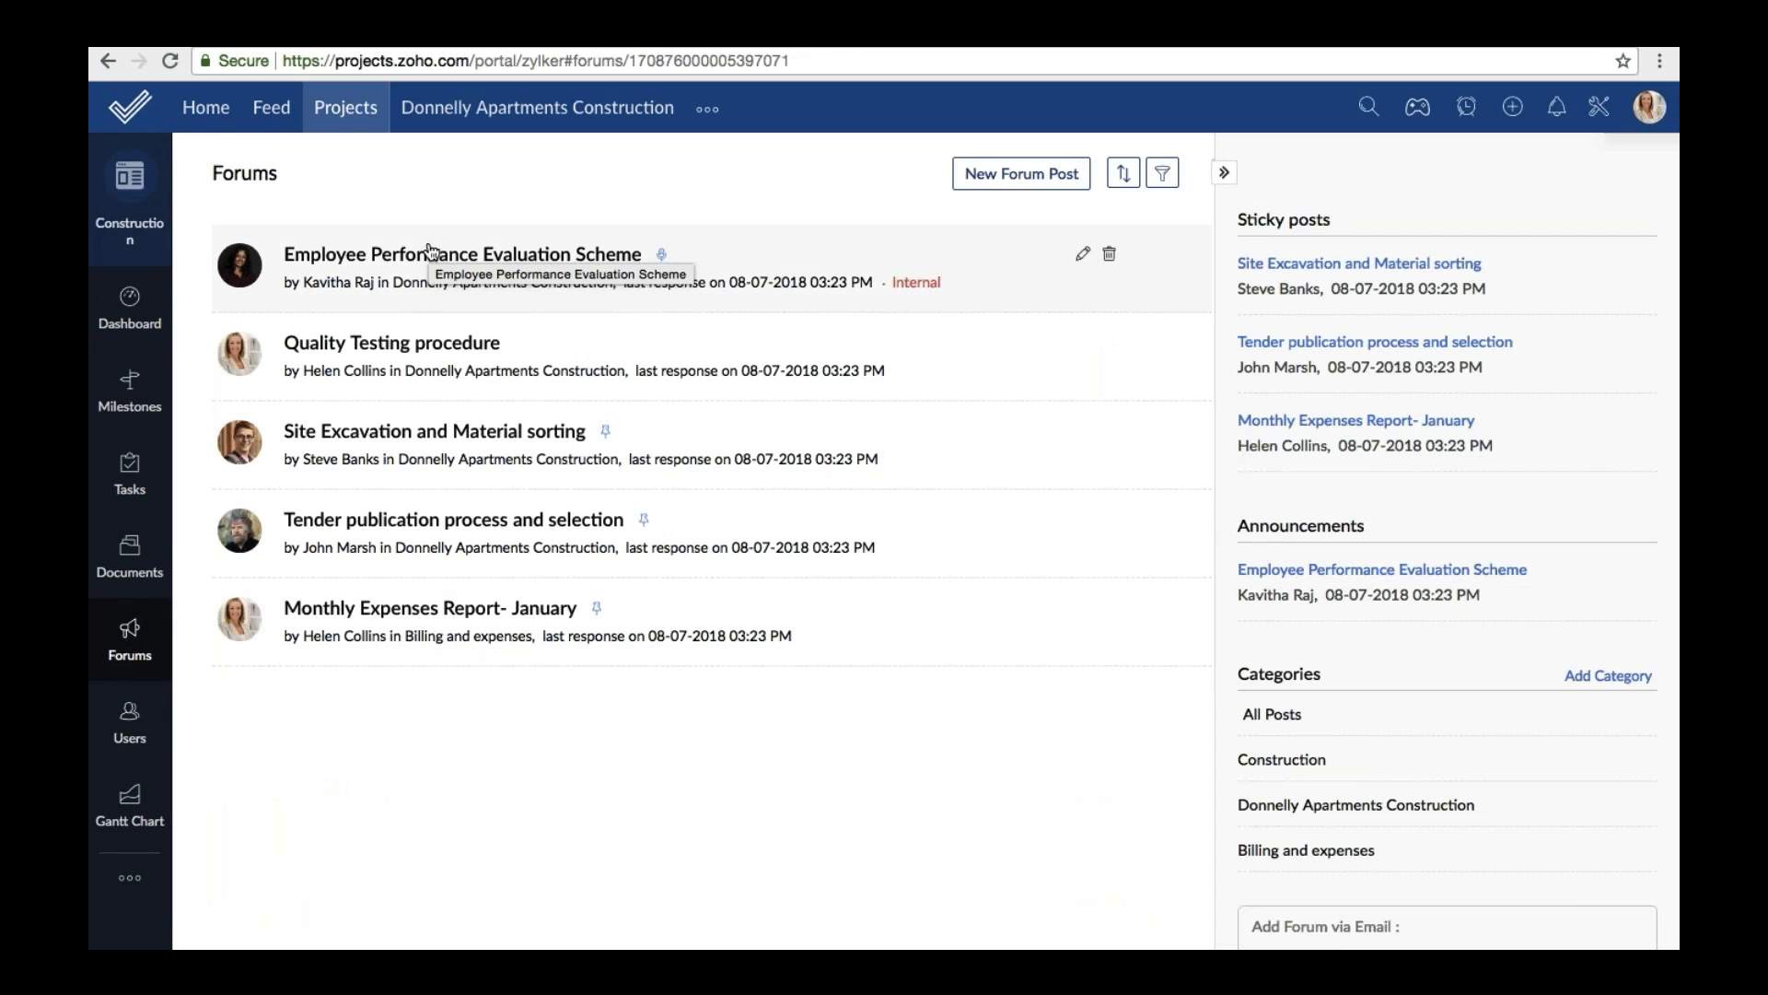
click(344, 113)
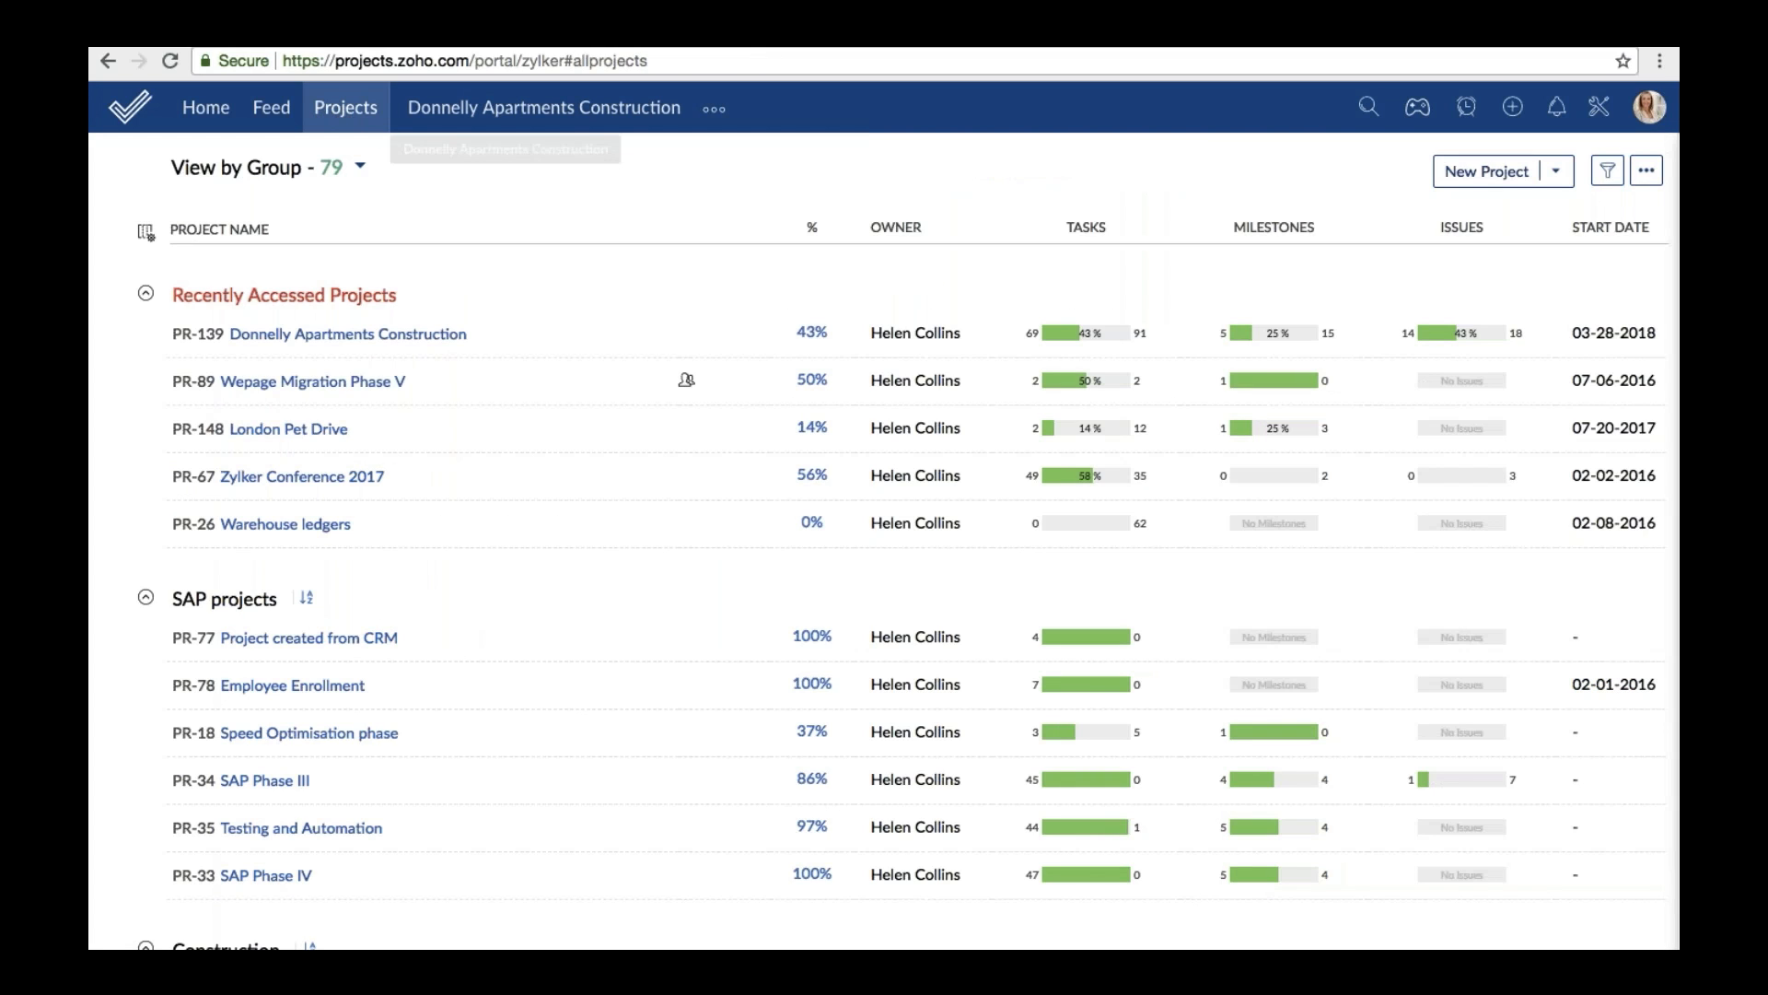
Review the progress overview of the Donnelly Apartments Construction project, including its account summary and status charts, and close it.
click(812, 335)
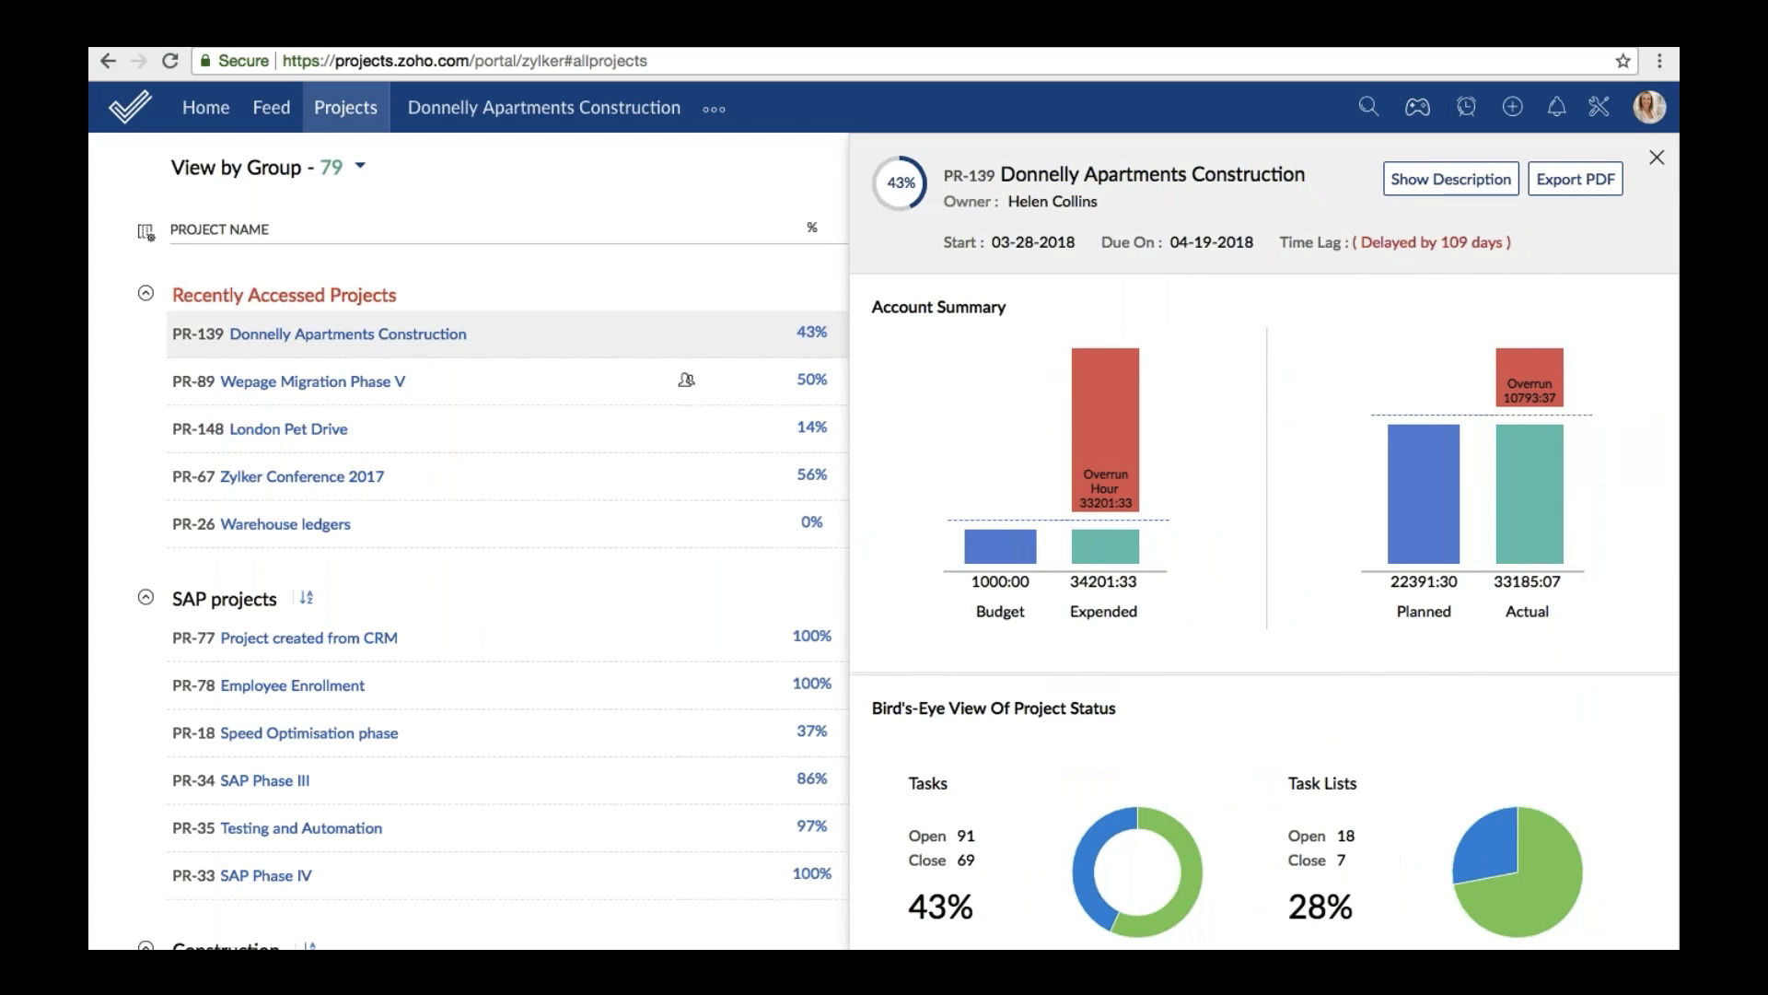
scroll(1264, 543, down, 1)
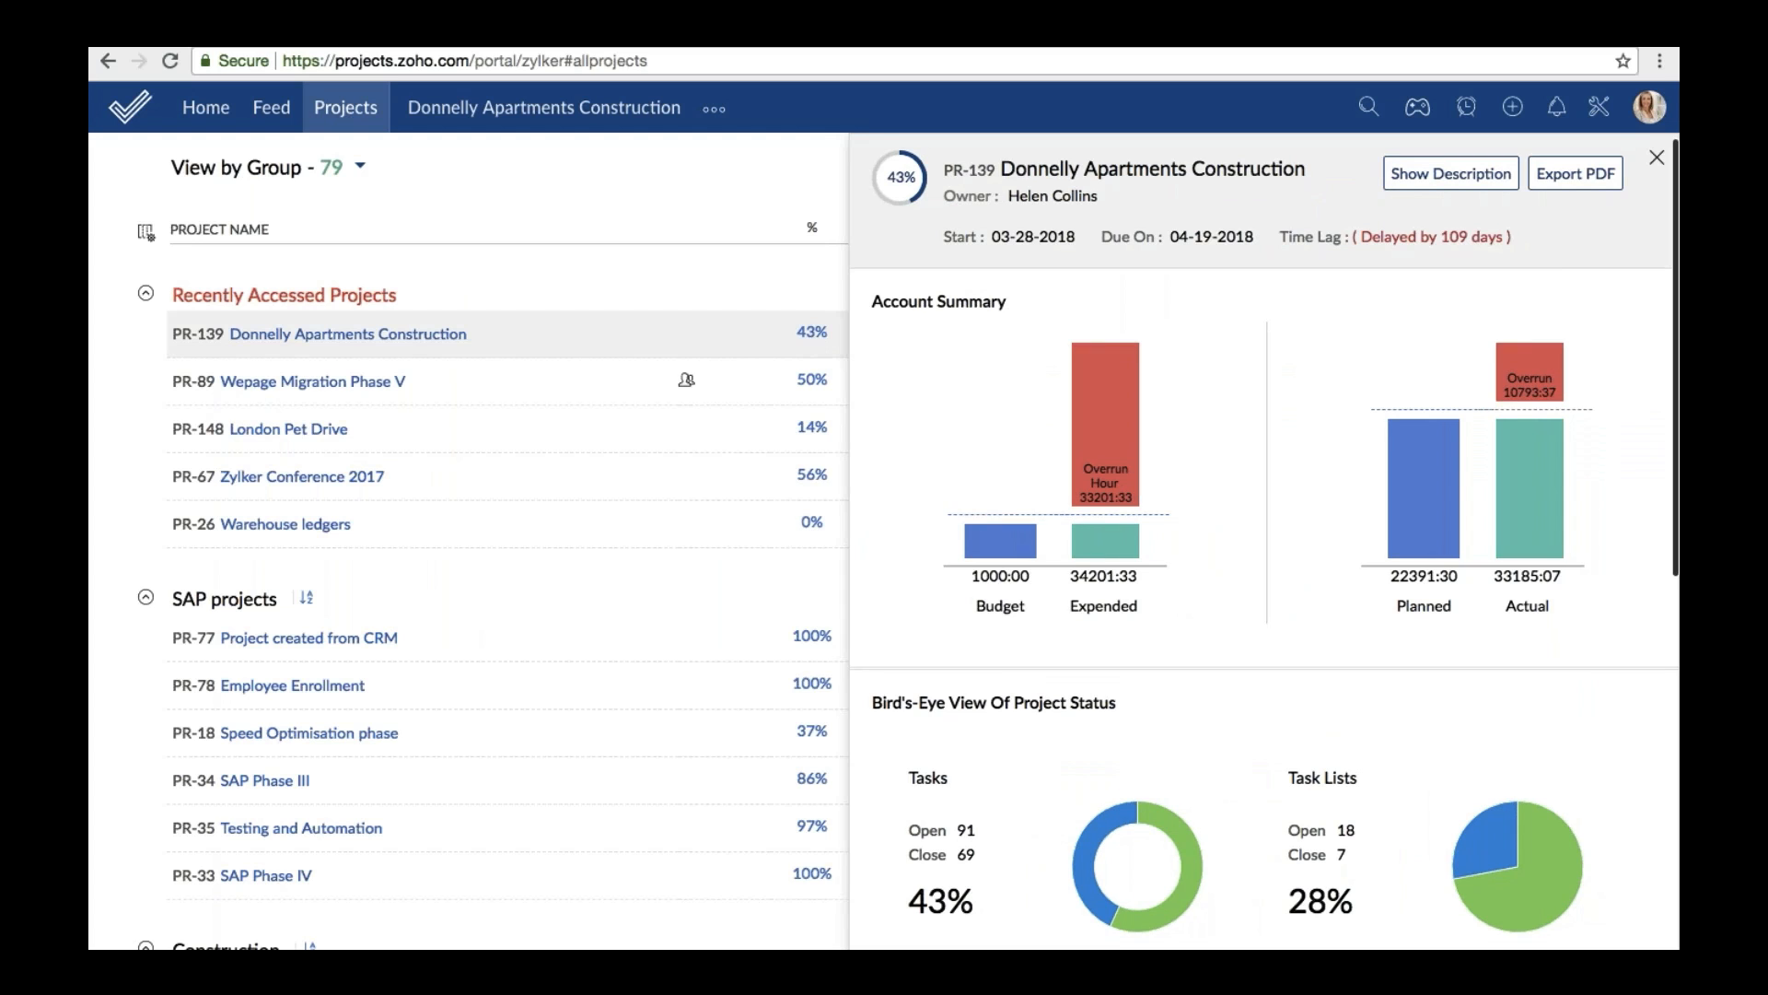
scroll(1264, 544, down, 8)
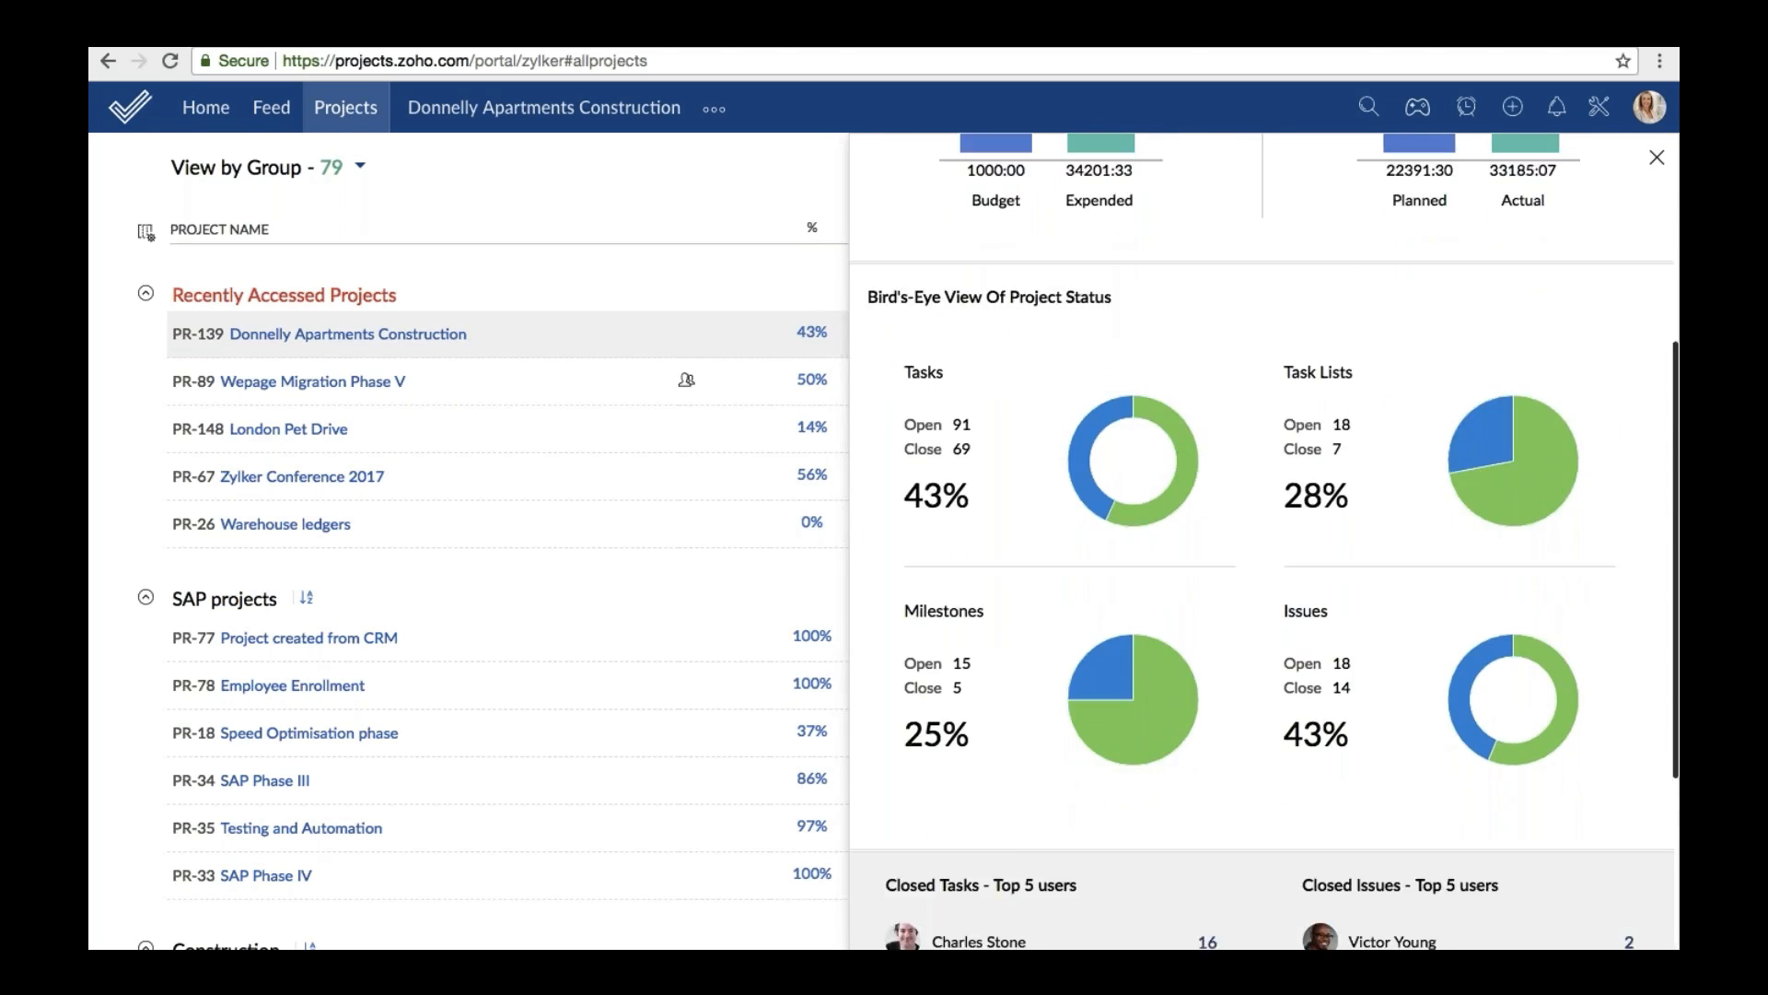
scroll(1264, 543, up, 9)
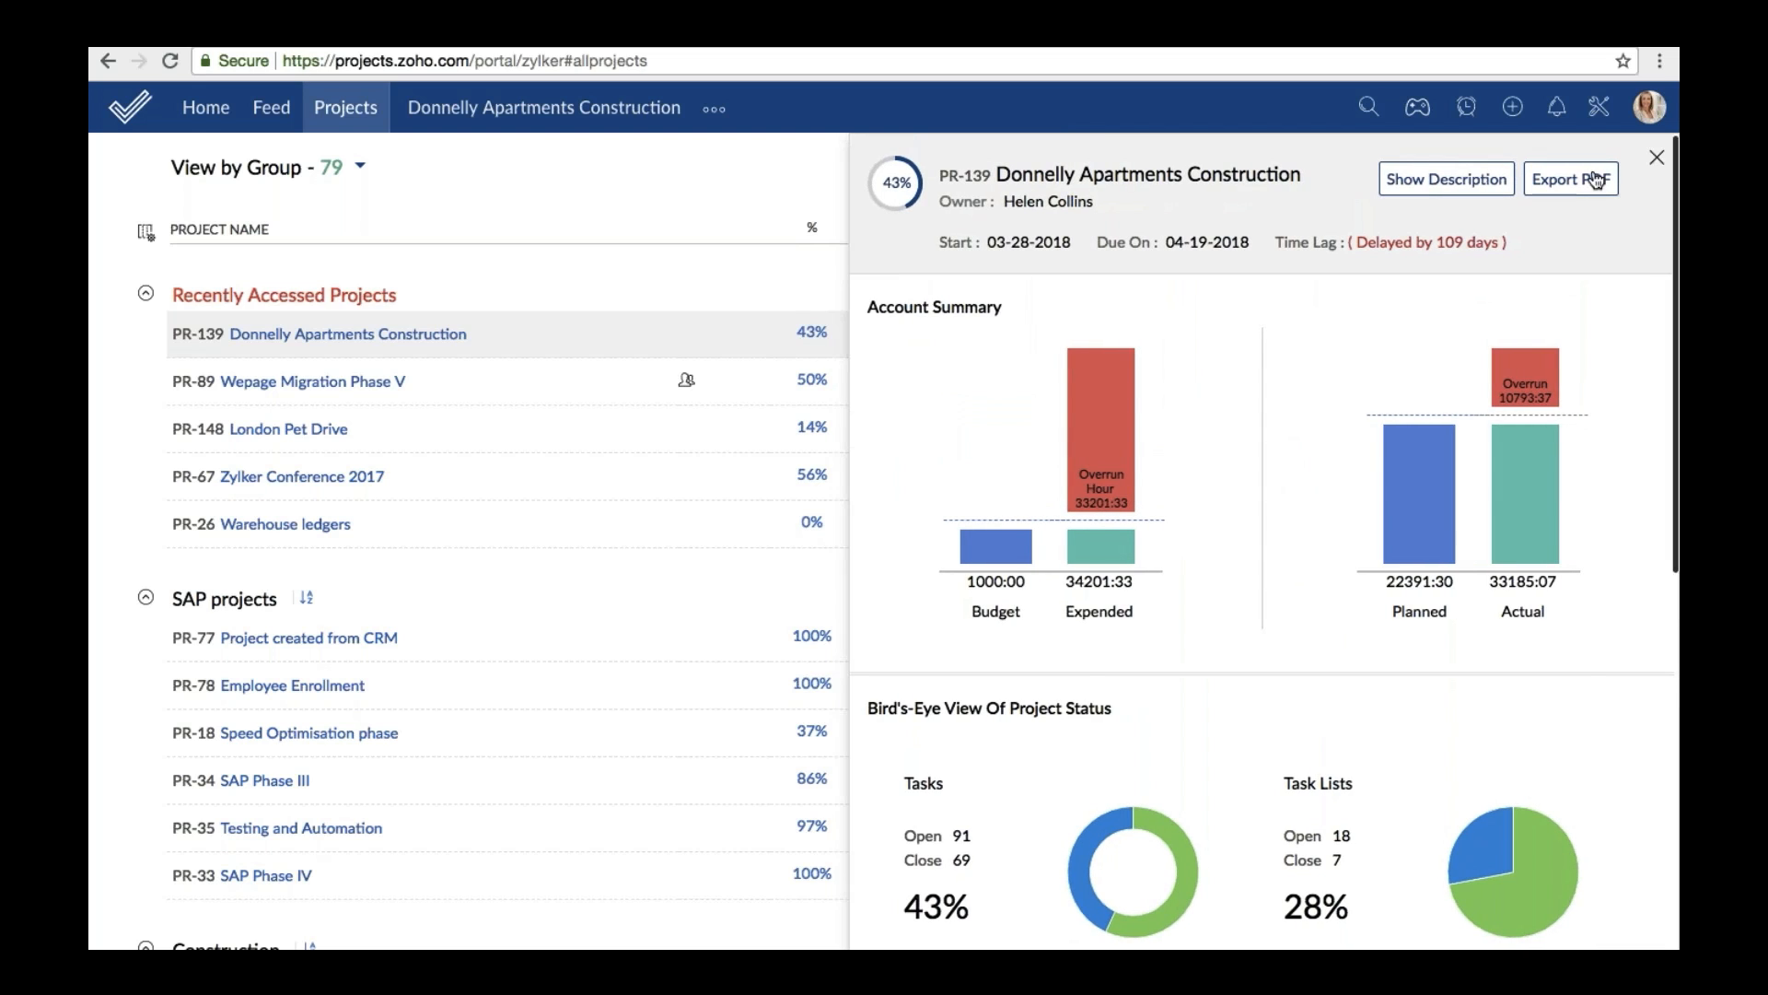
click(1656, 160)
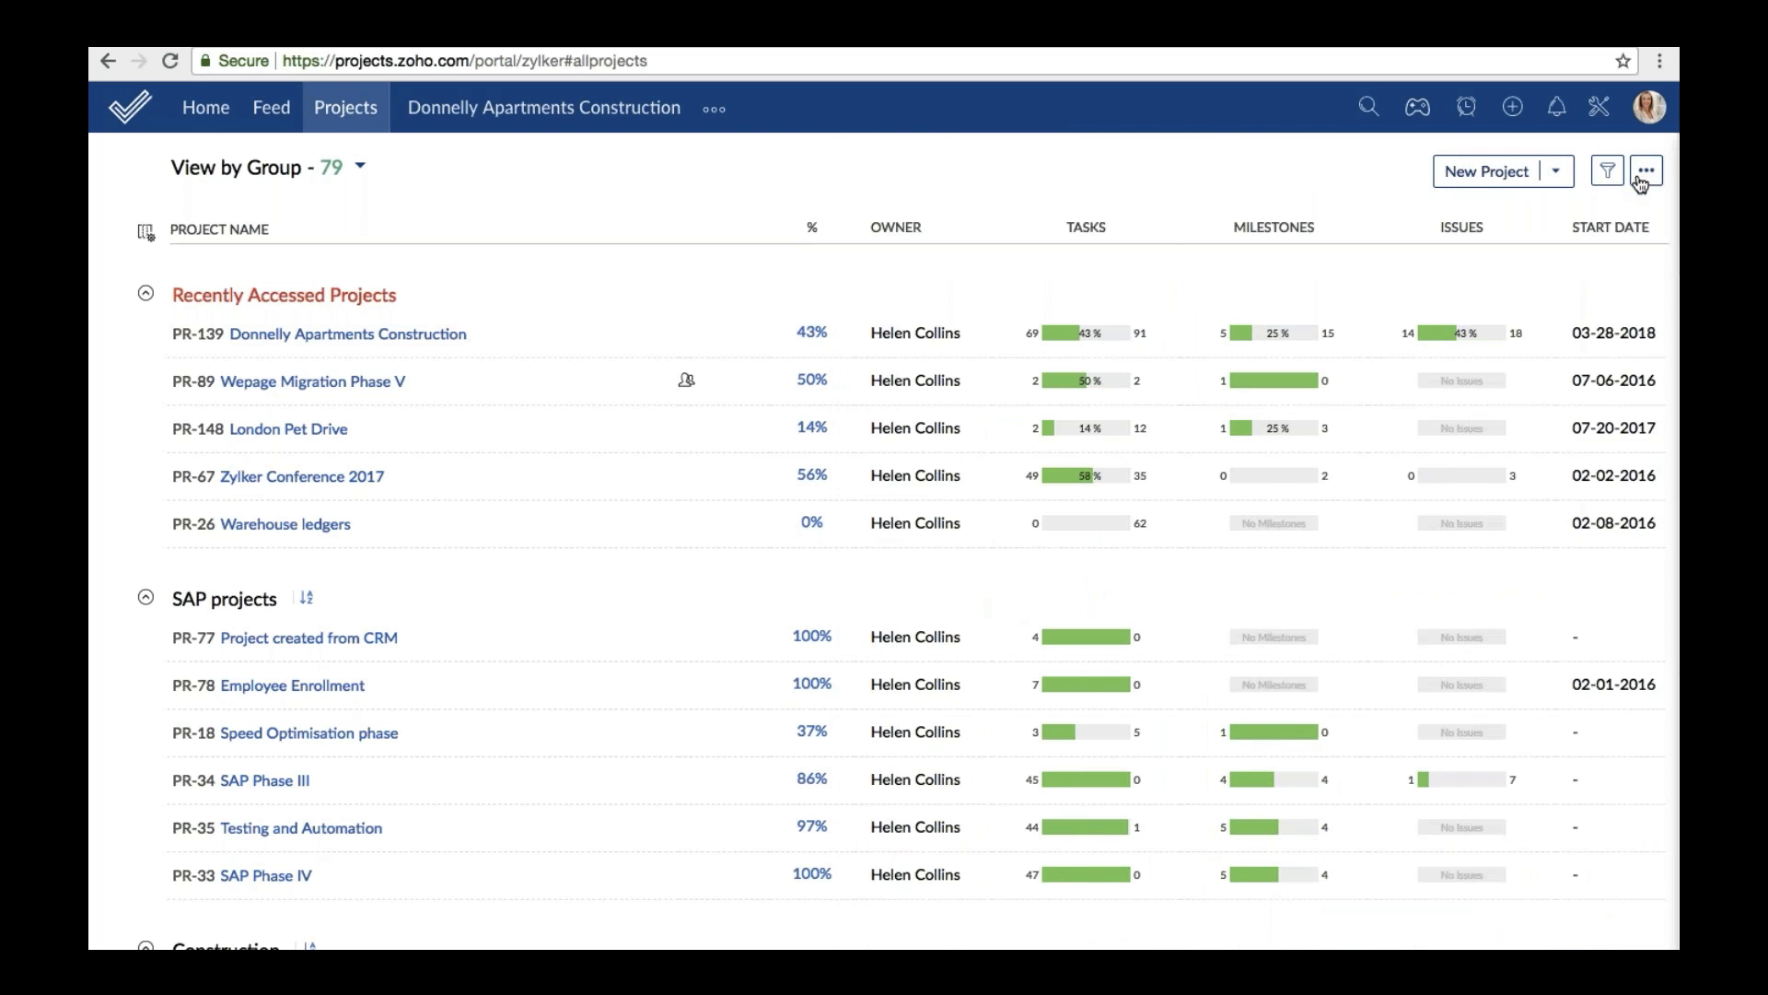
View the project groups management page and return to the projects list.
click(1647, 171)
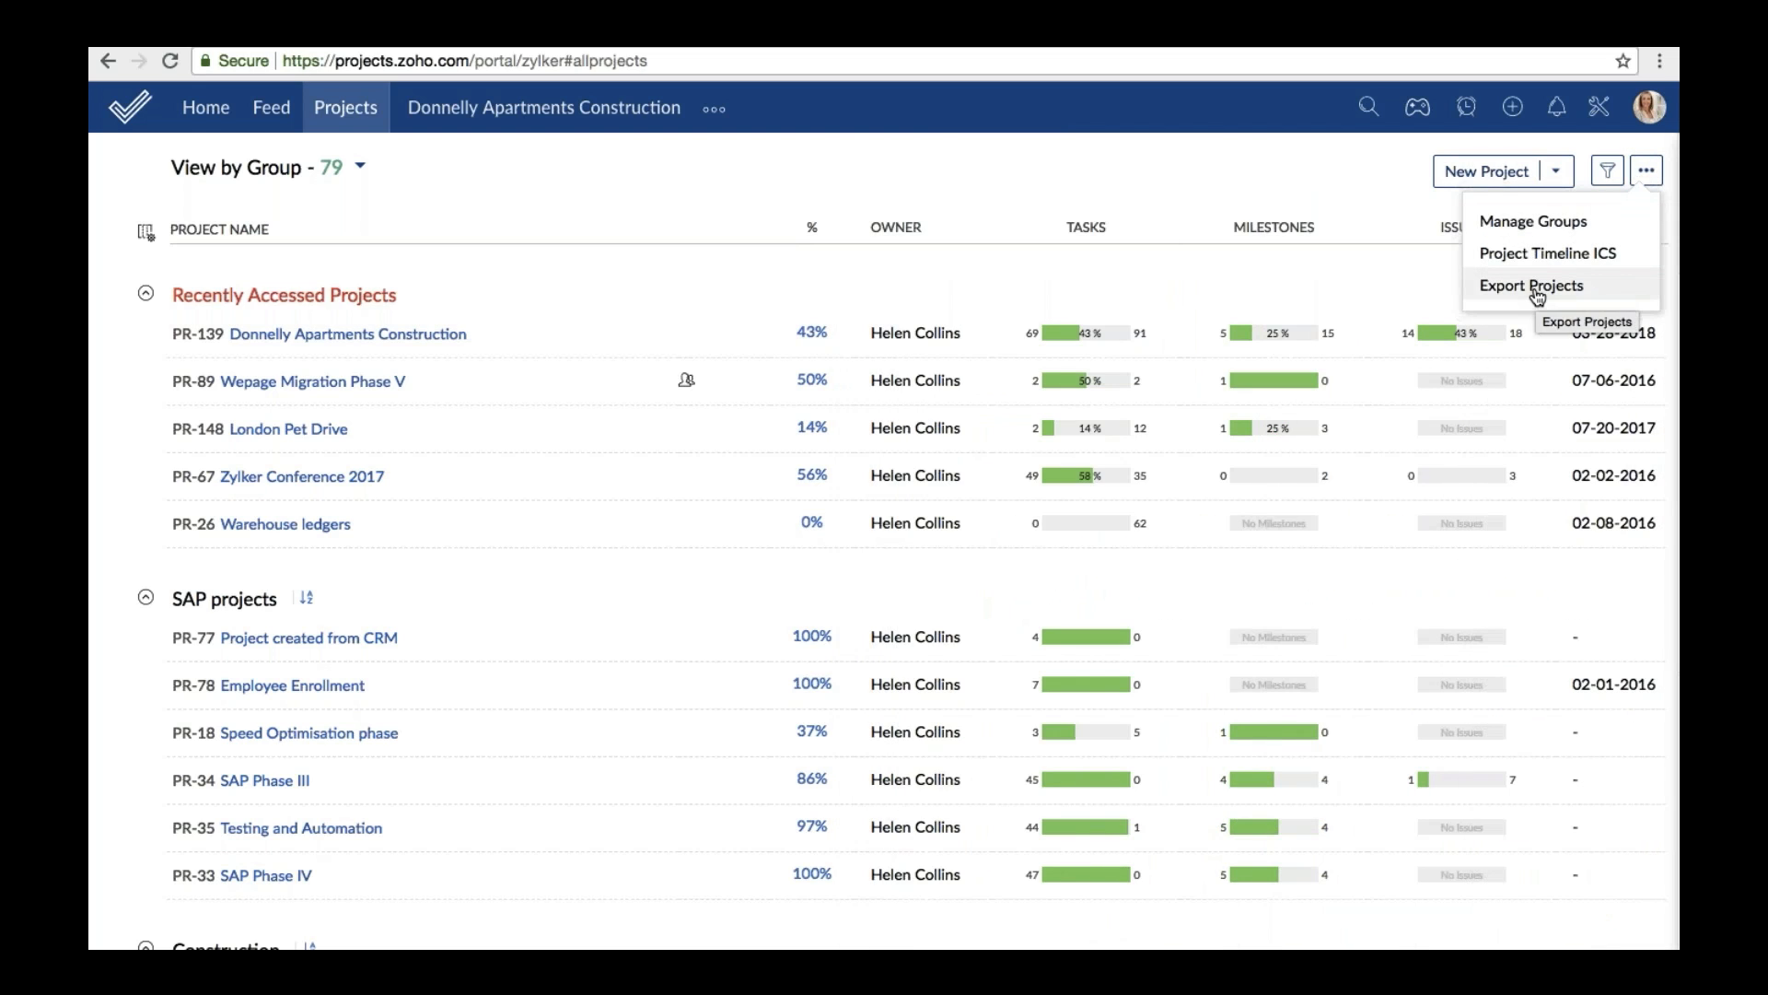
click(1540, 226)
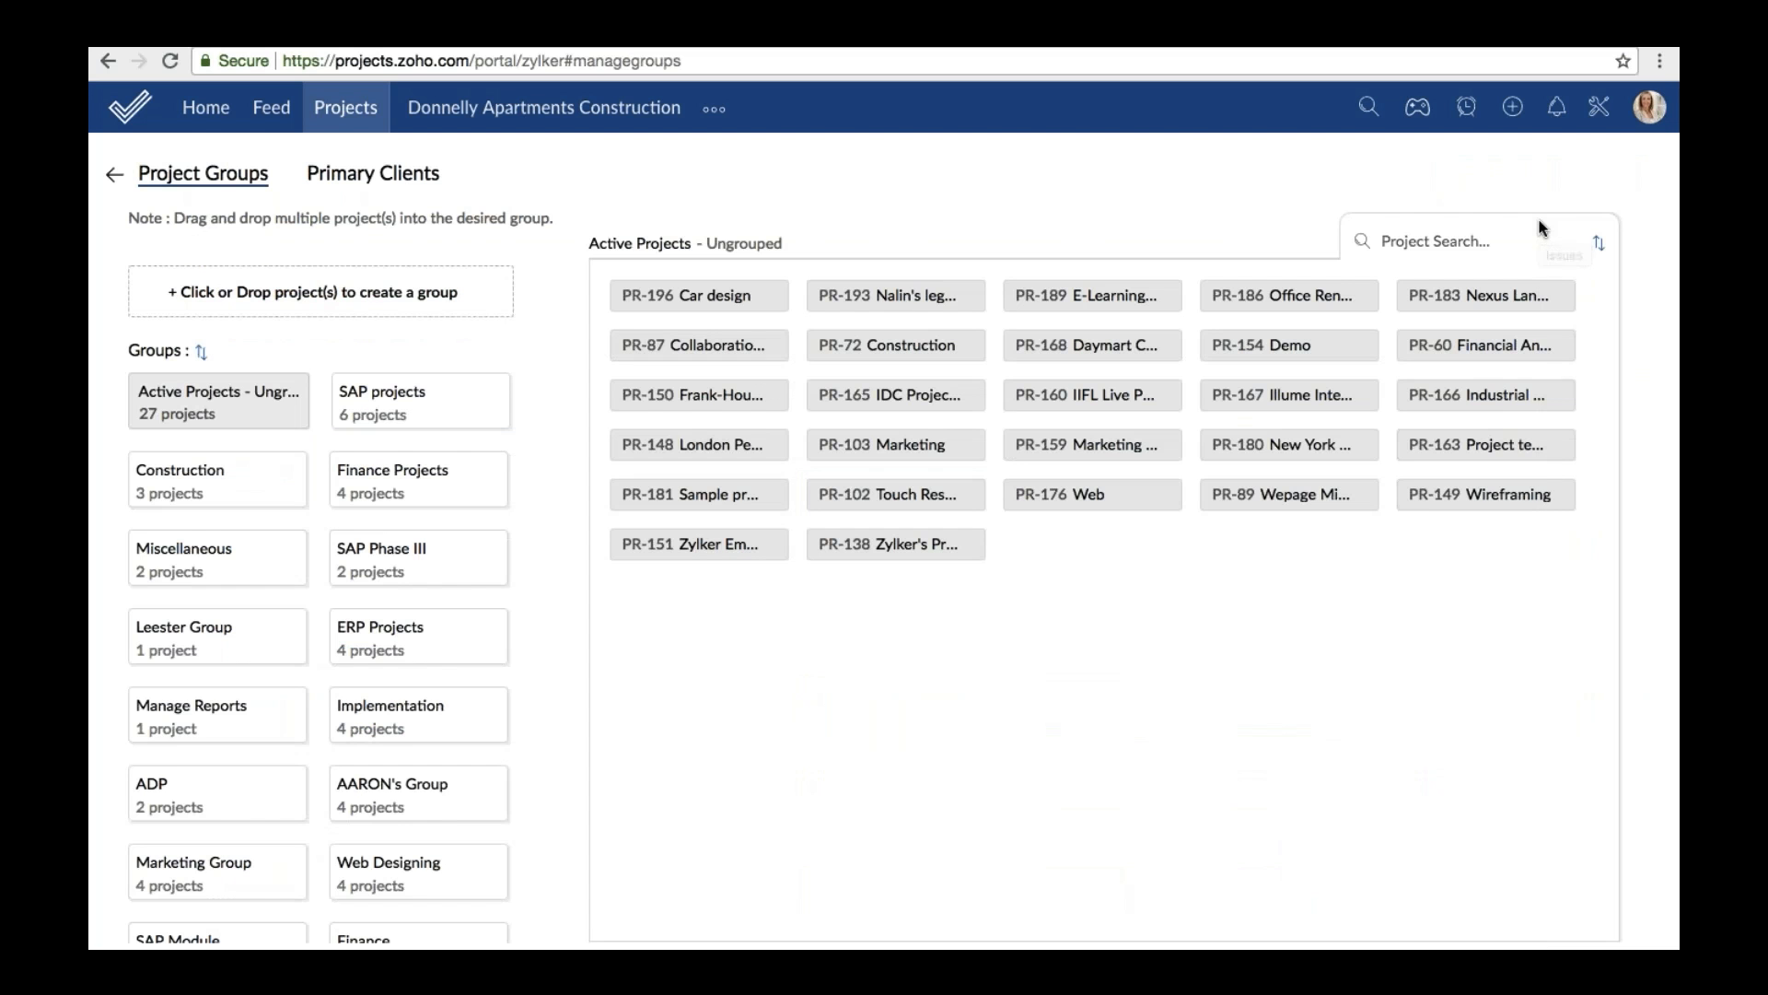
click(119, 176)
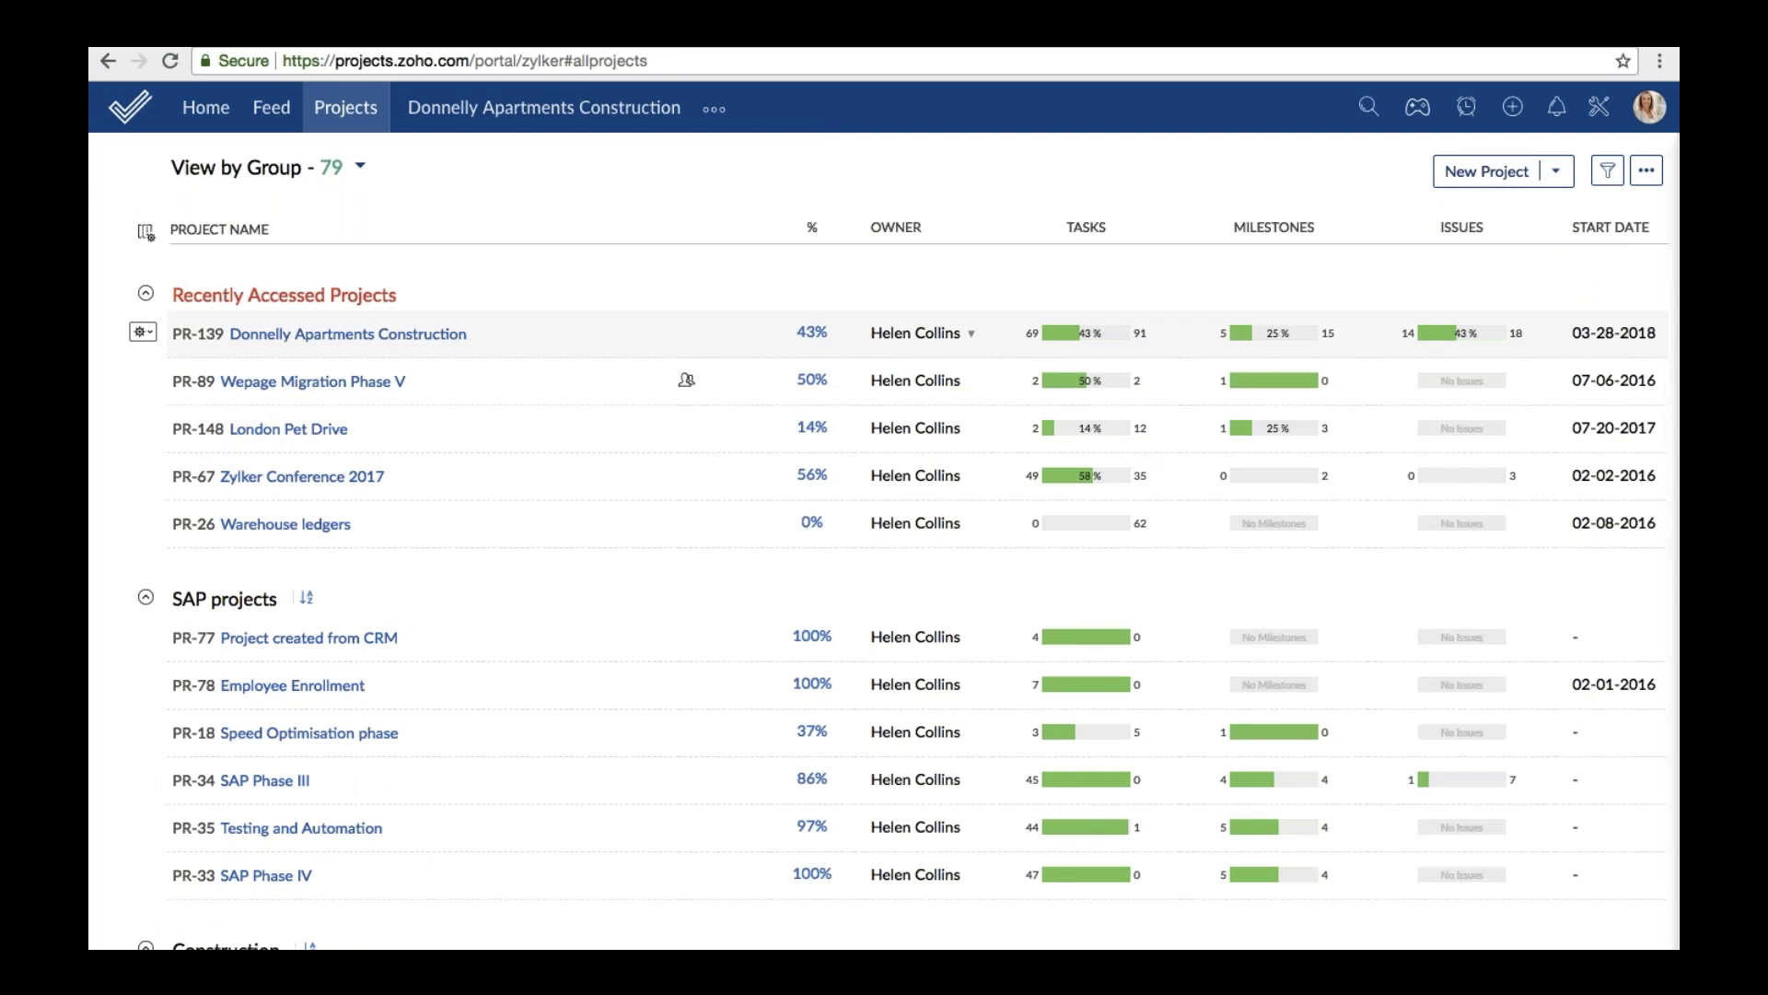
Open the Donnelly Apartments Construction project and look through all of its dashboard widgets.
click(373, 337)
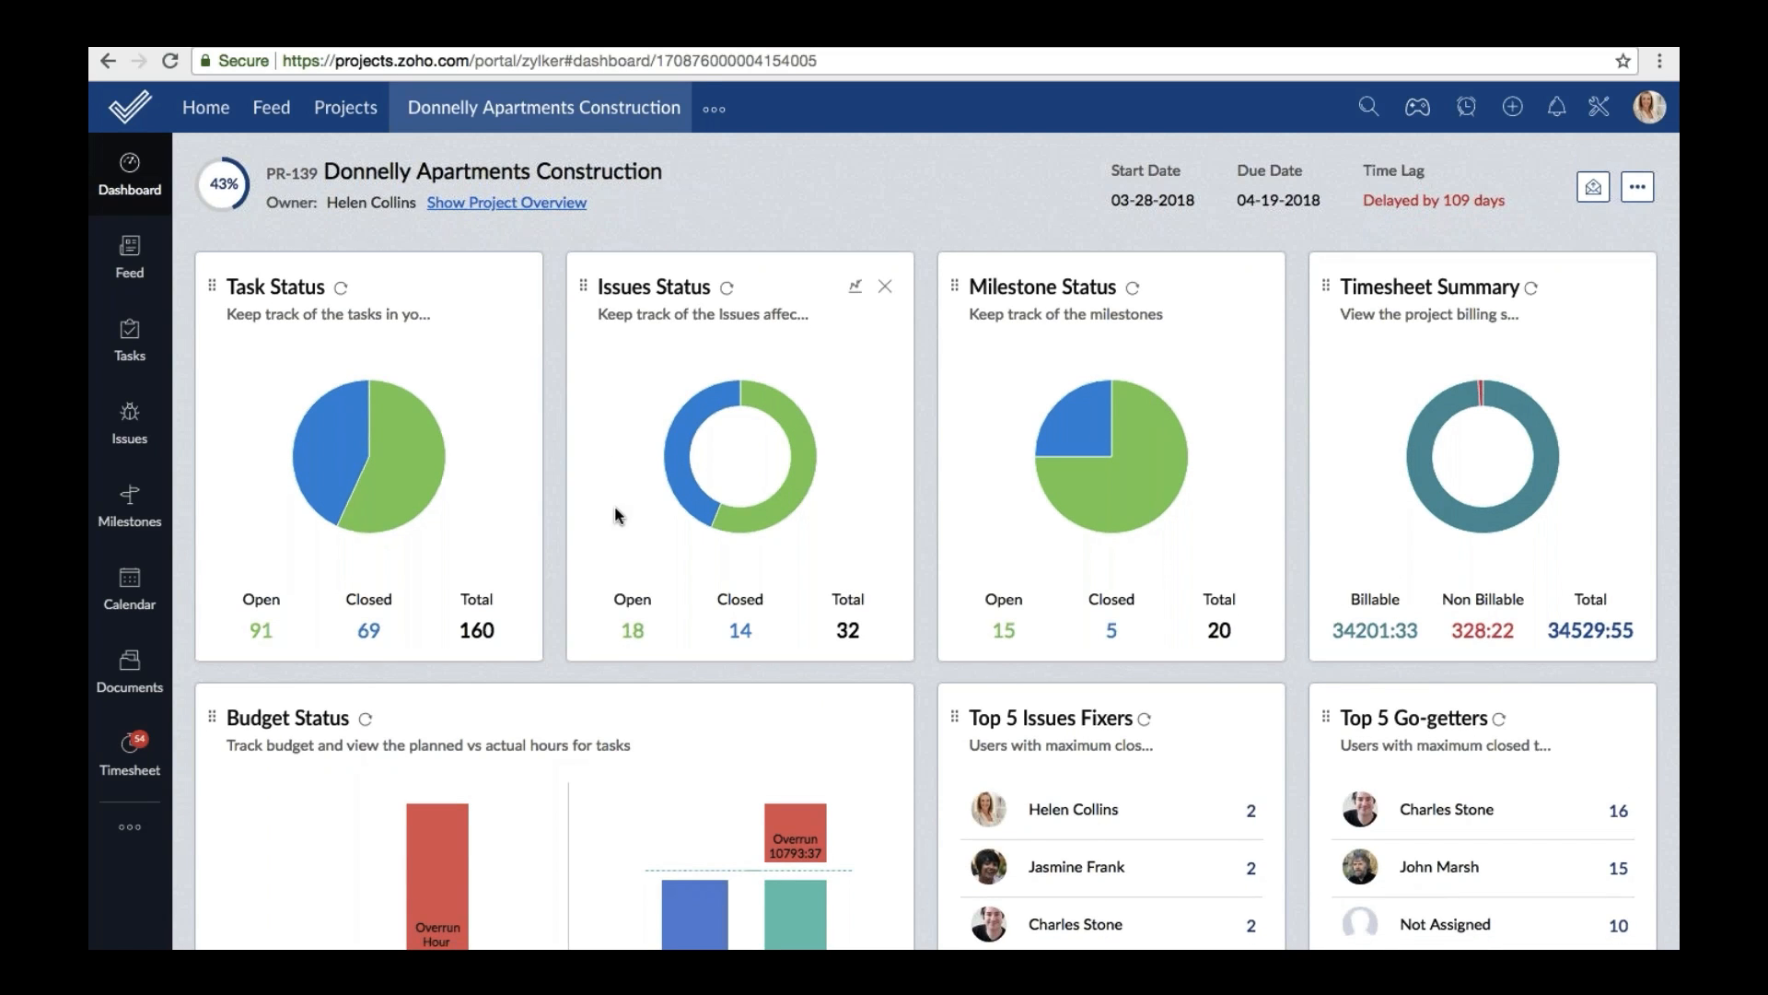
scroll(615, 506, down, 3)
scroll(615, 514, down, 2)
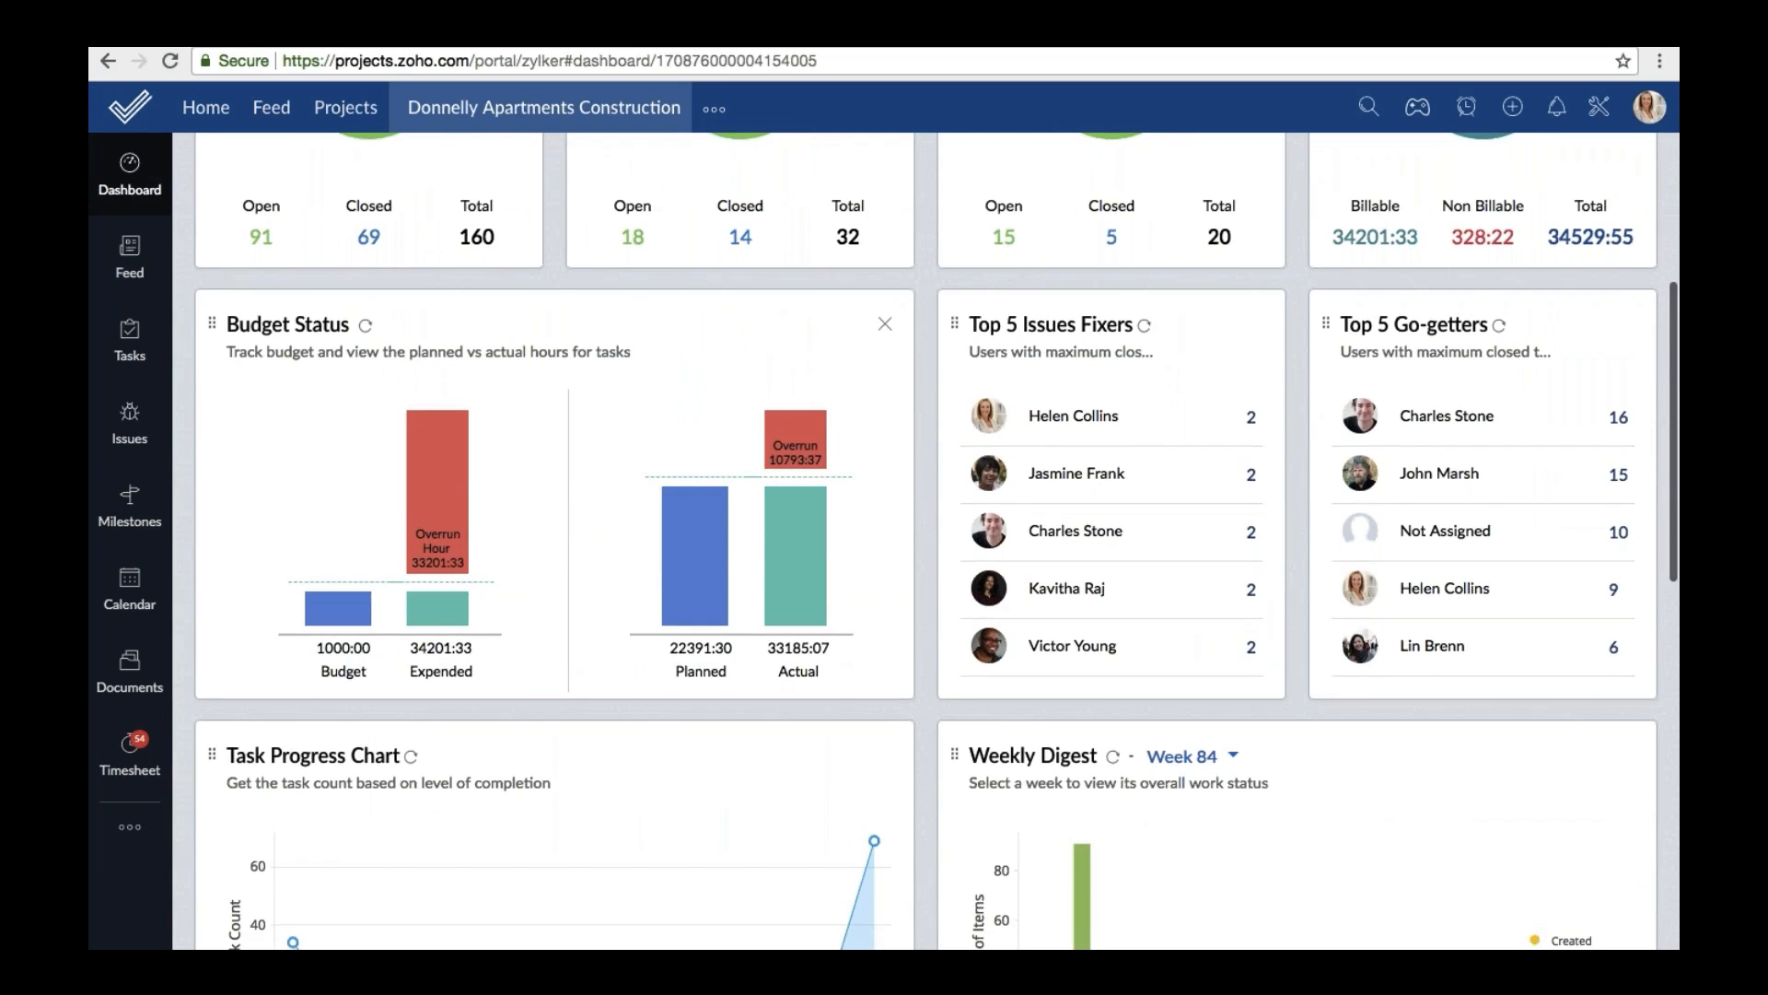
scroll(901, 734, down, 10)
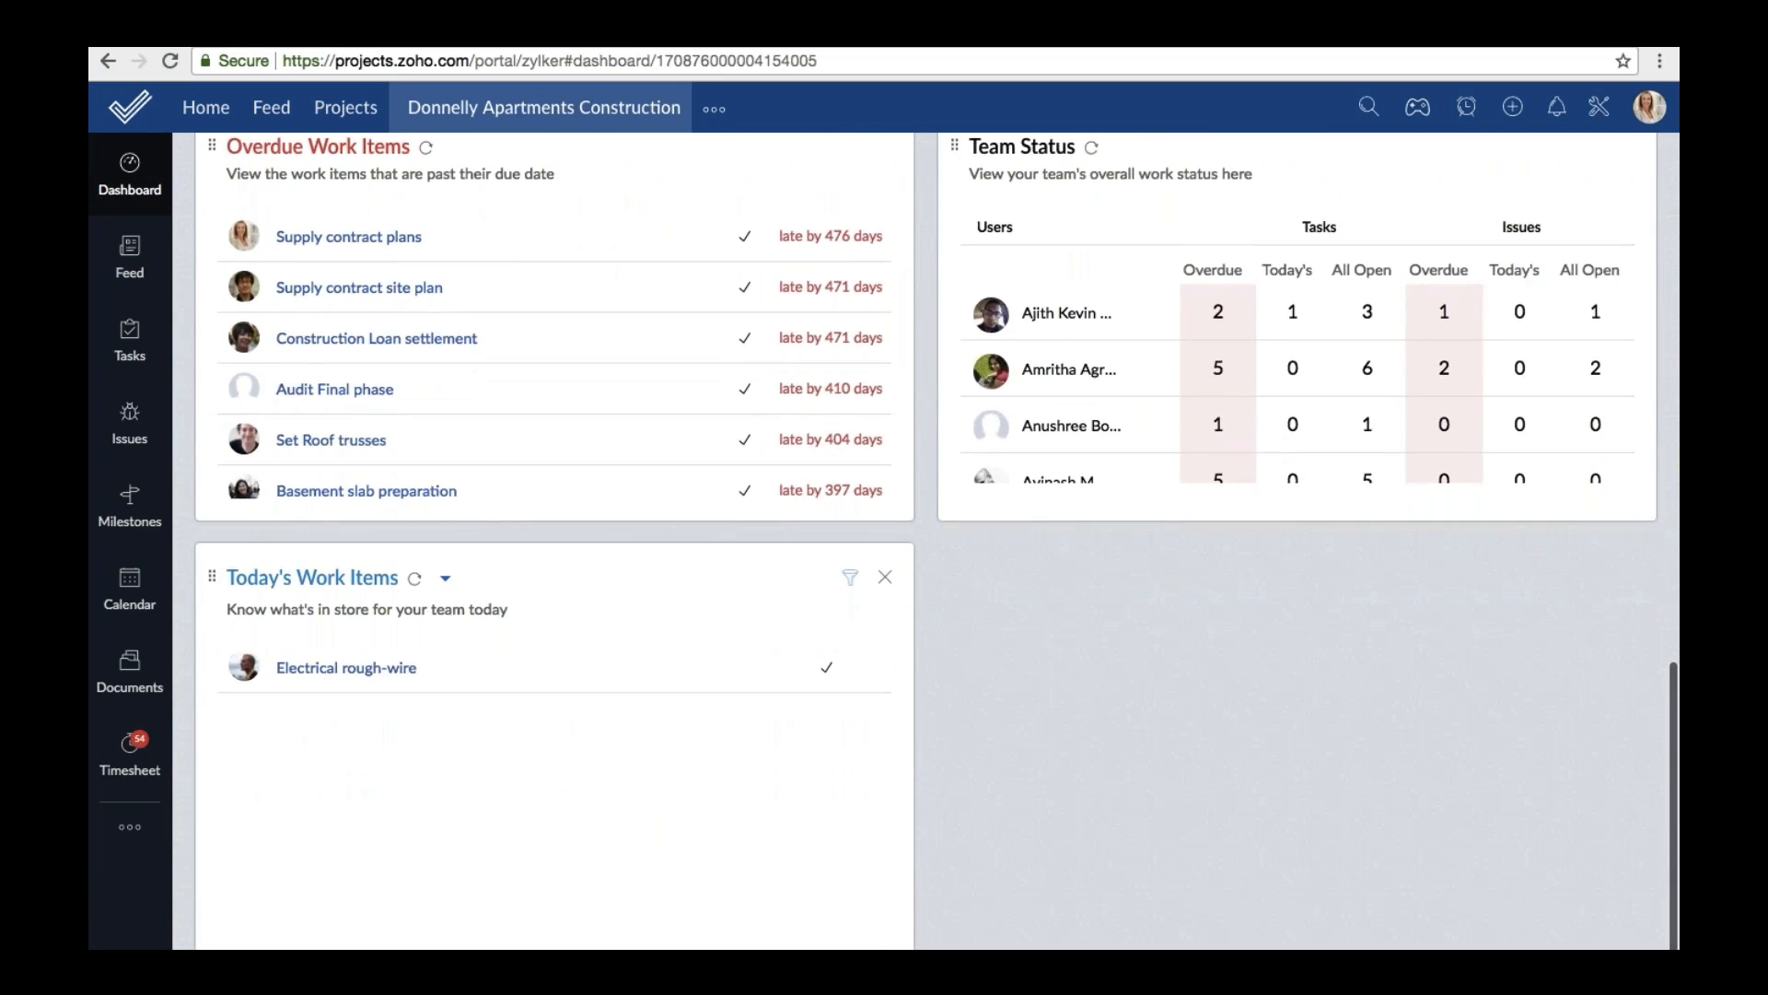
scroll(925, 542, up, 15)
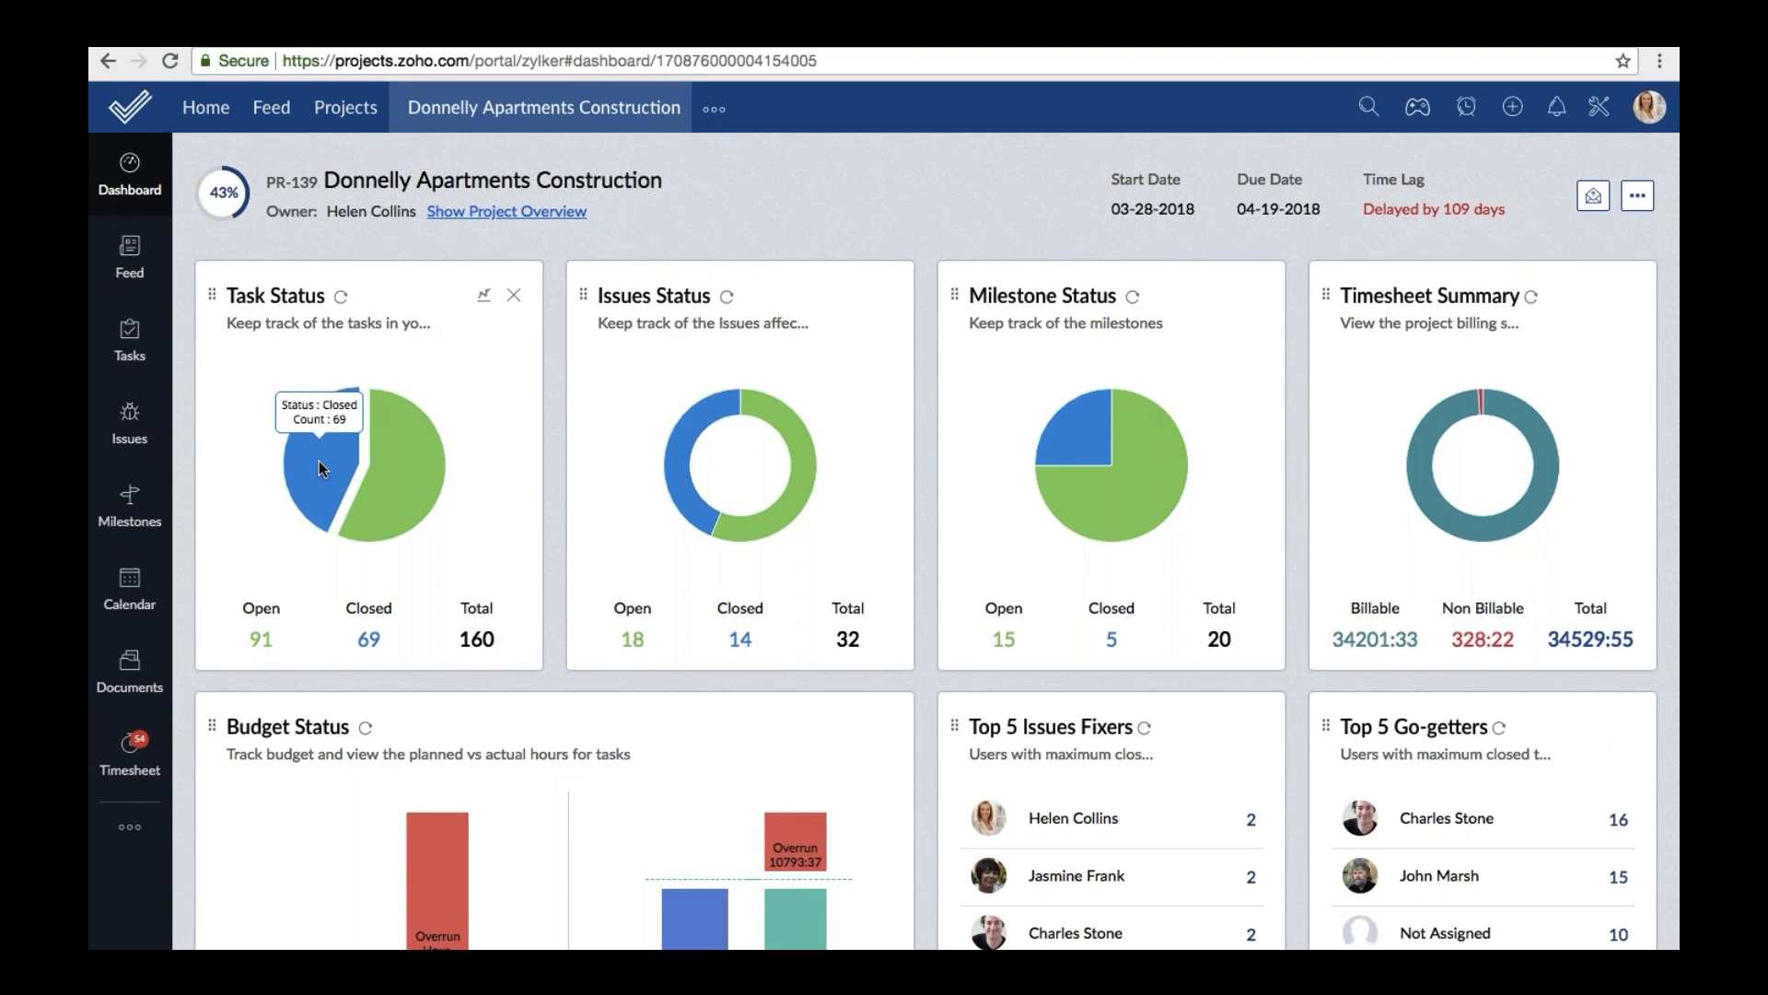
Swap the Task Status and Issues Status widgets on the project dashboard and show the dashboard's widget options.
drag(443, 343, 811, 343)
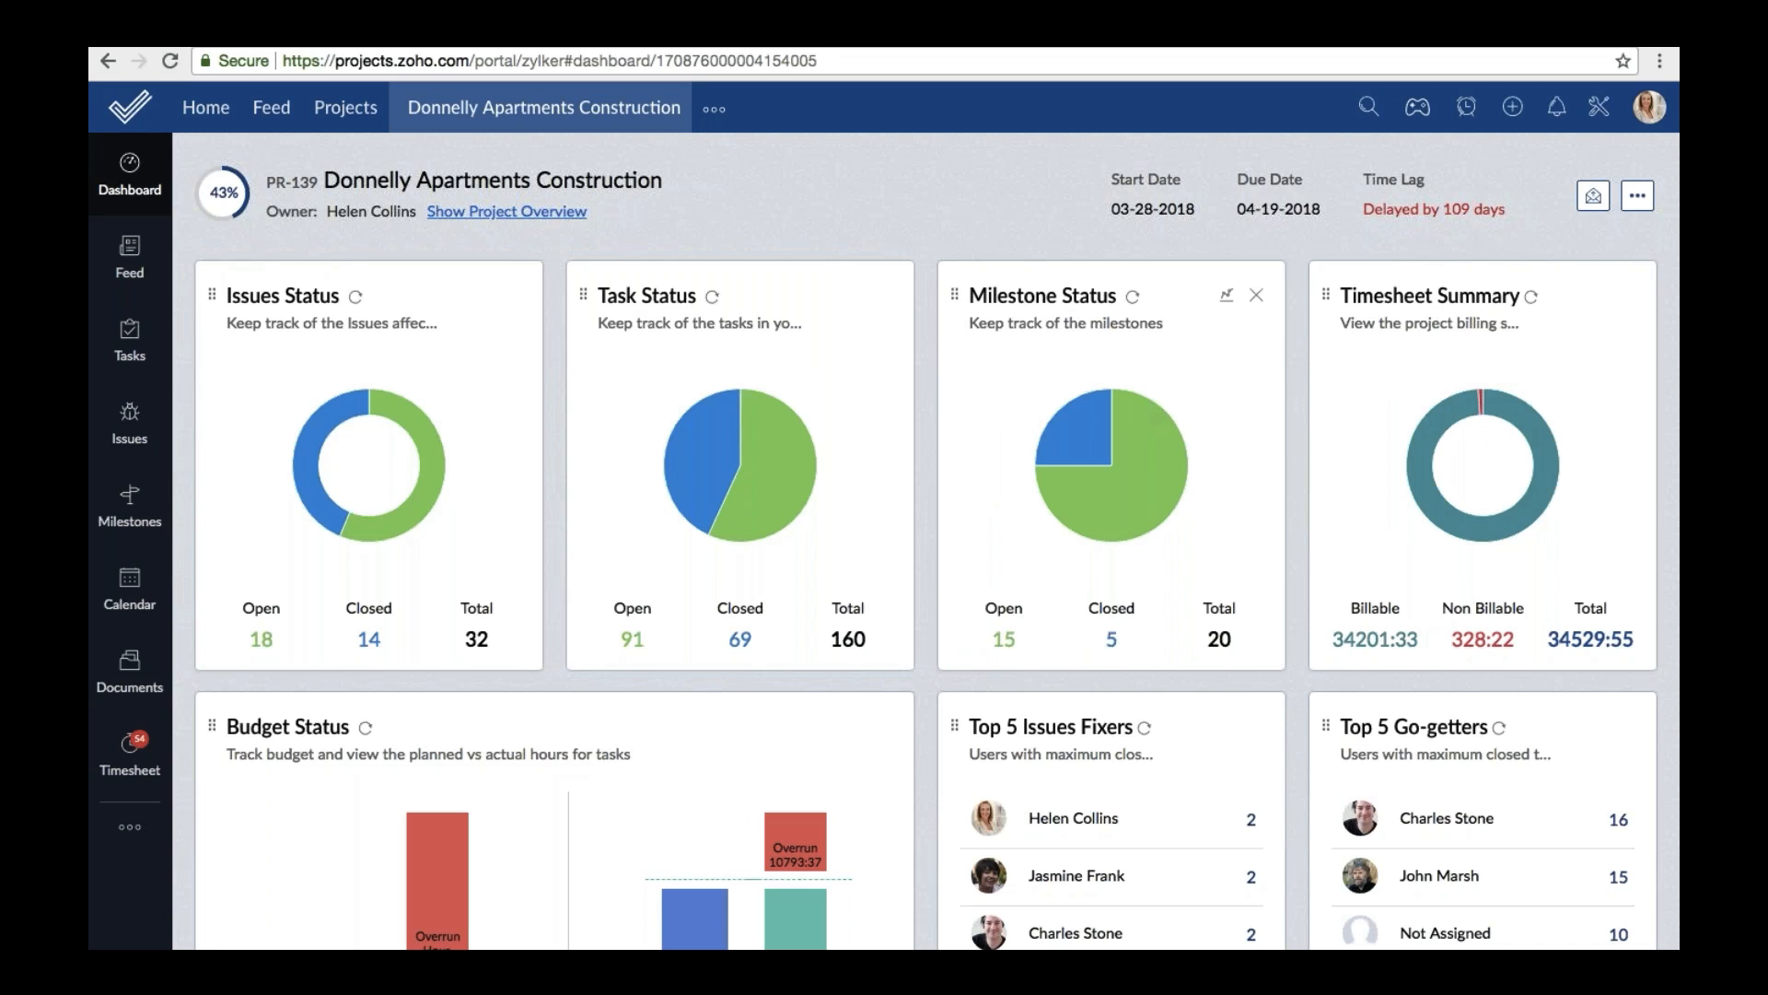
click(1637, 195)
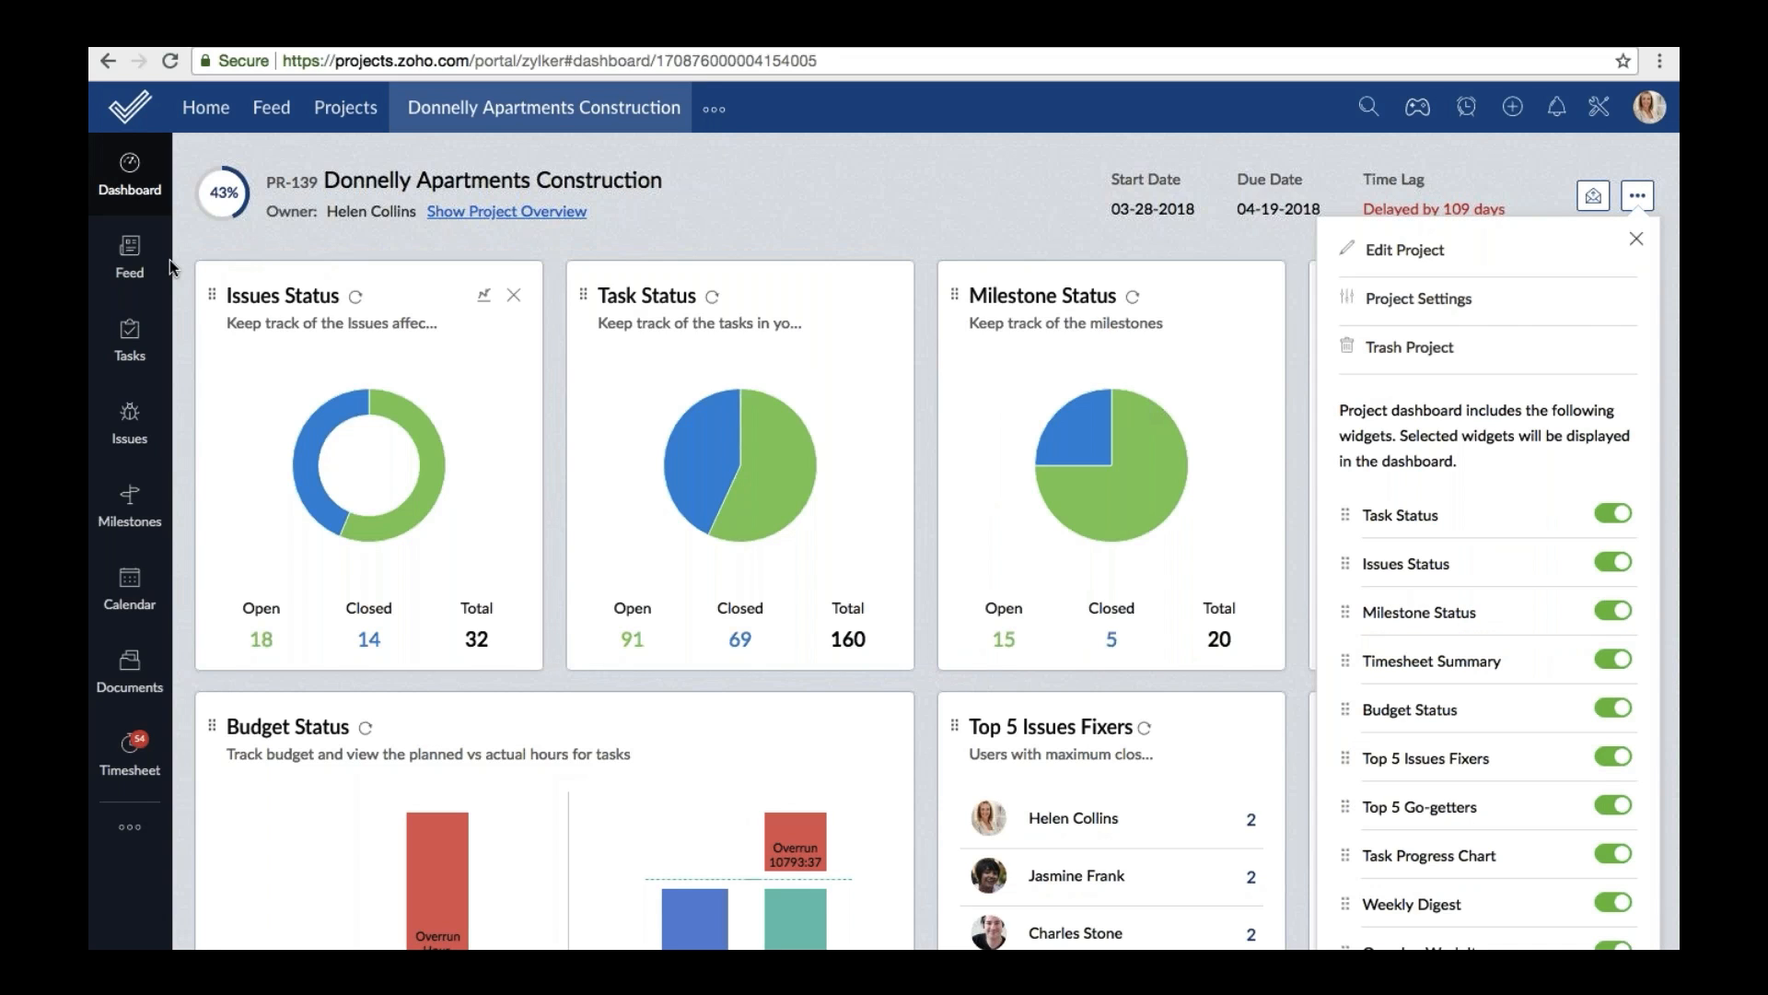
View the project's feed and milestones, and check the Milestone Flag options of a new milestone without adding it.
click(140, 265)
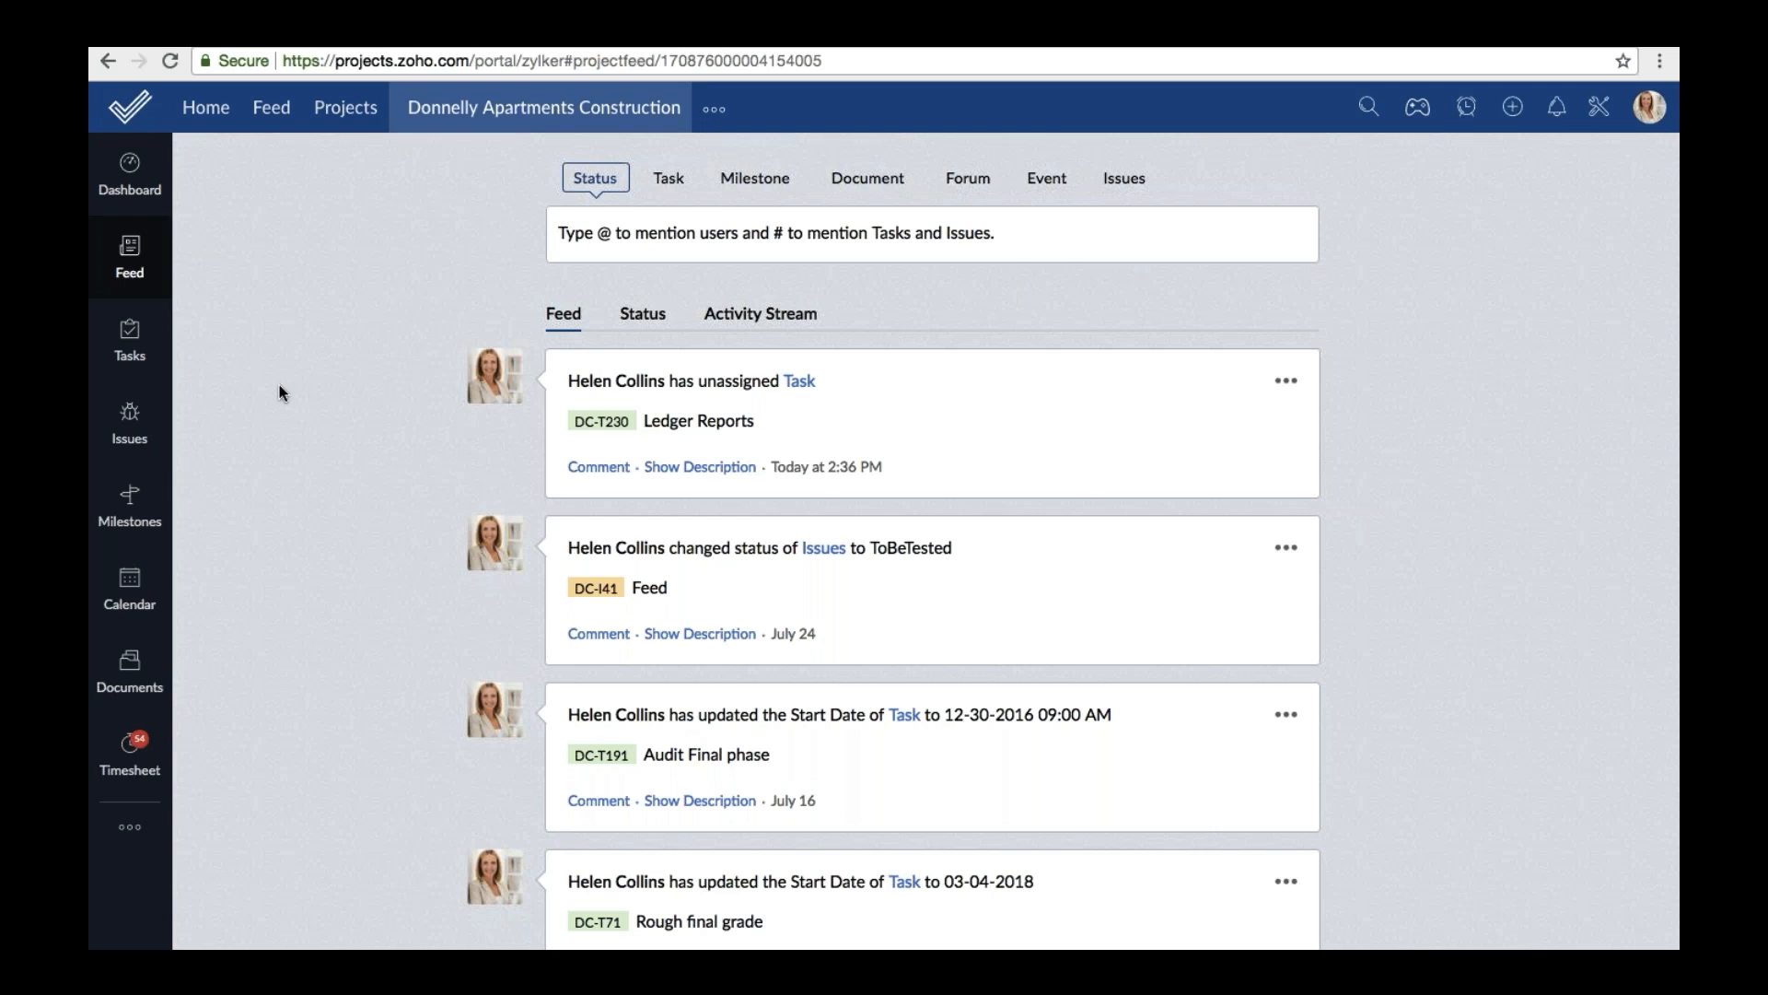
click(130, 505)
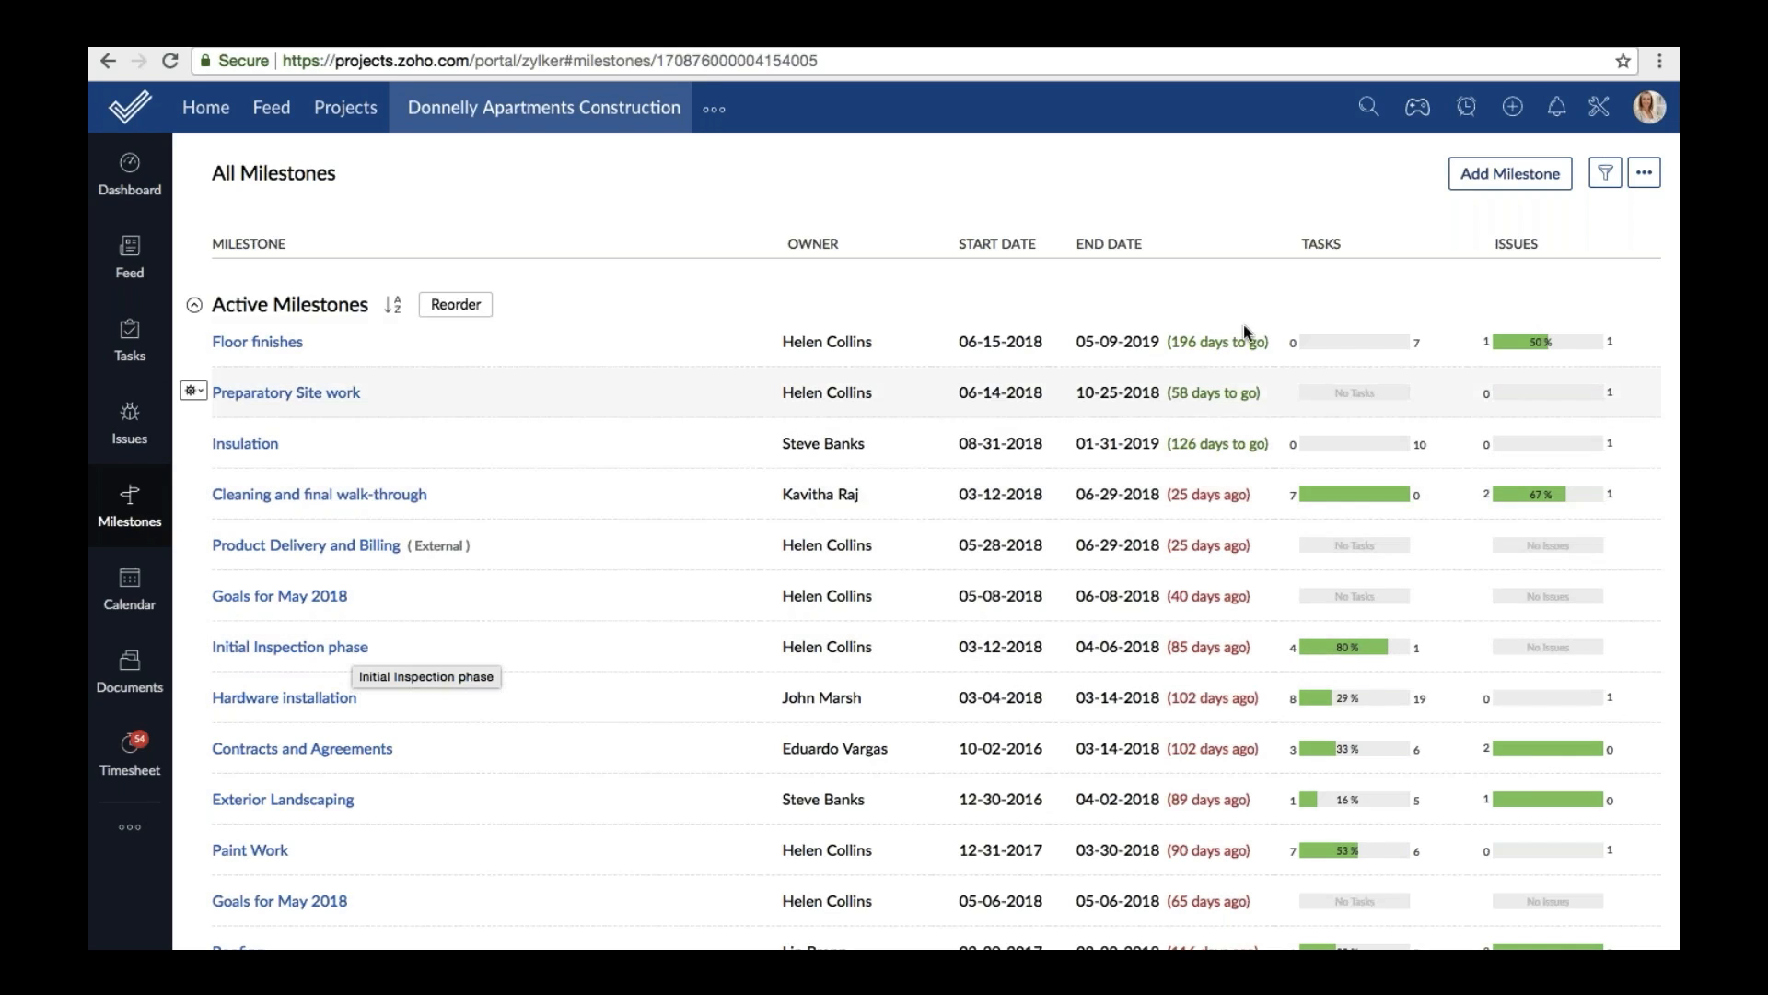
click(1508, 181)
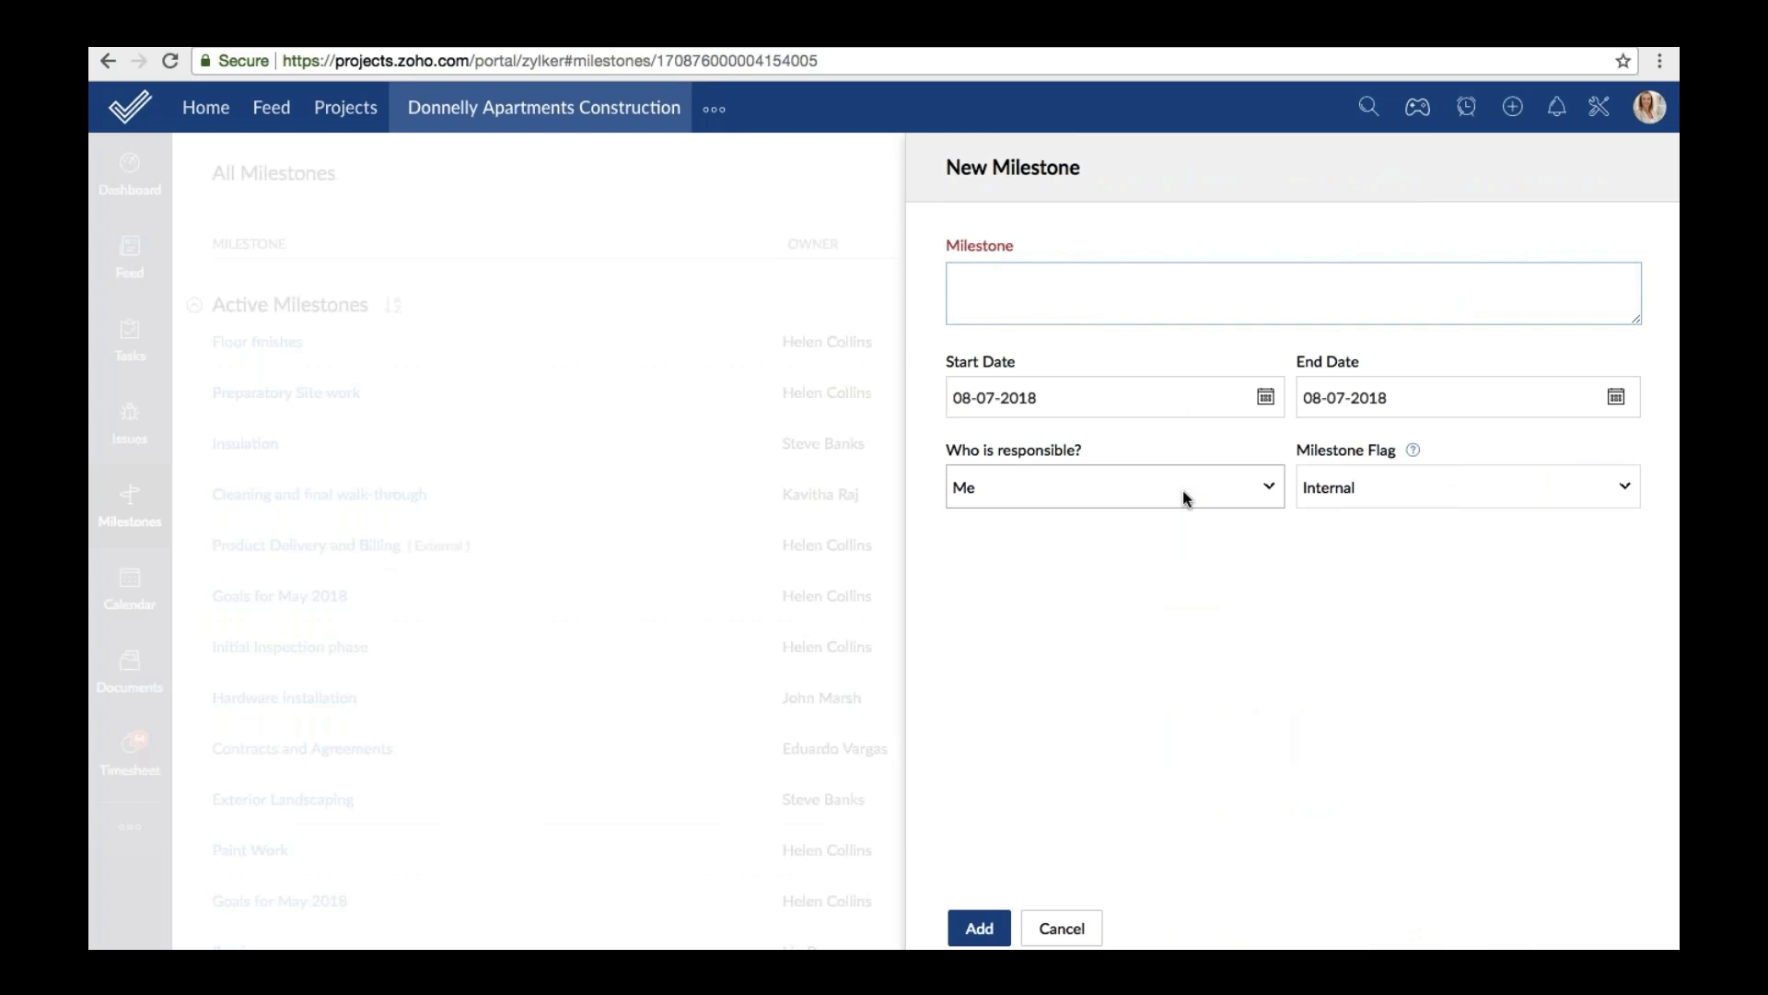
click(1456, 498)
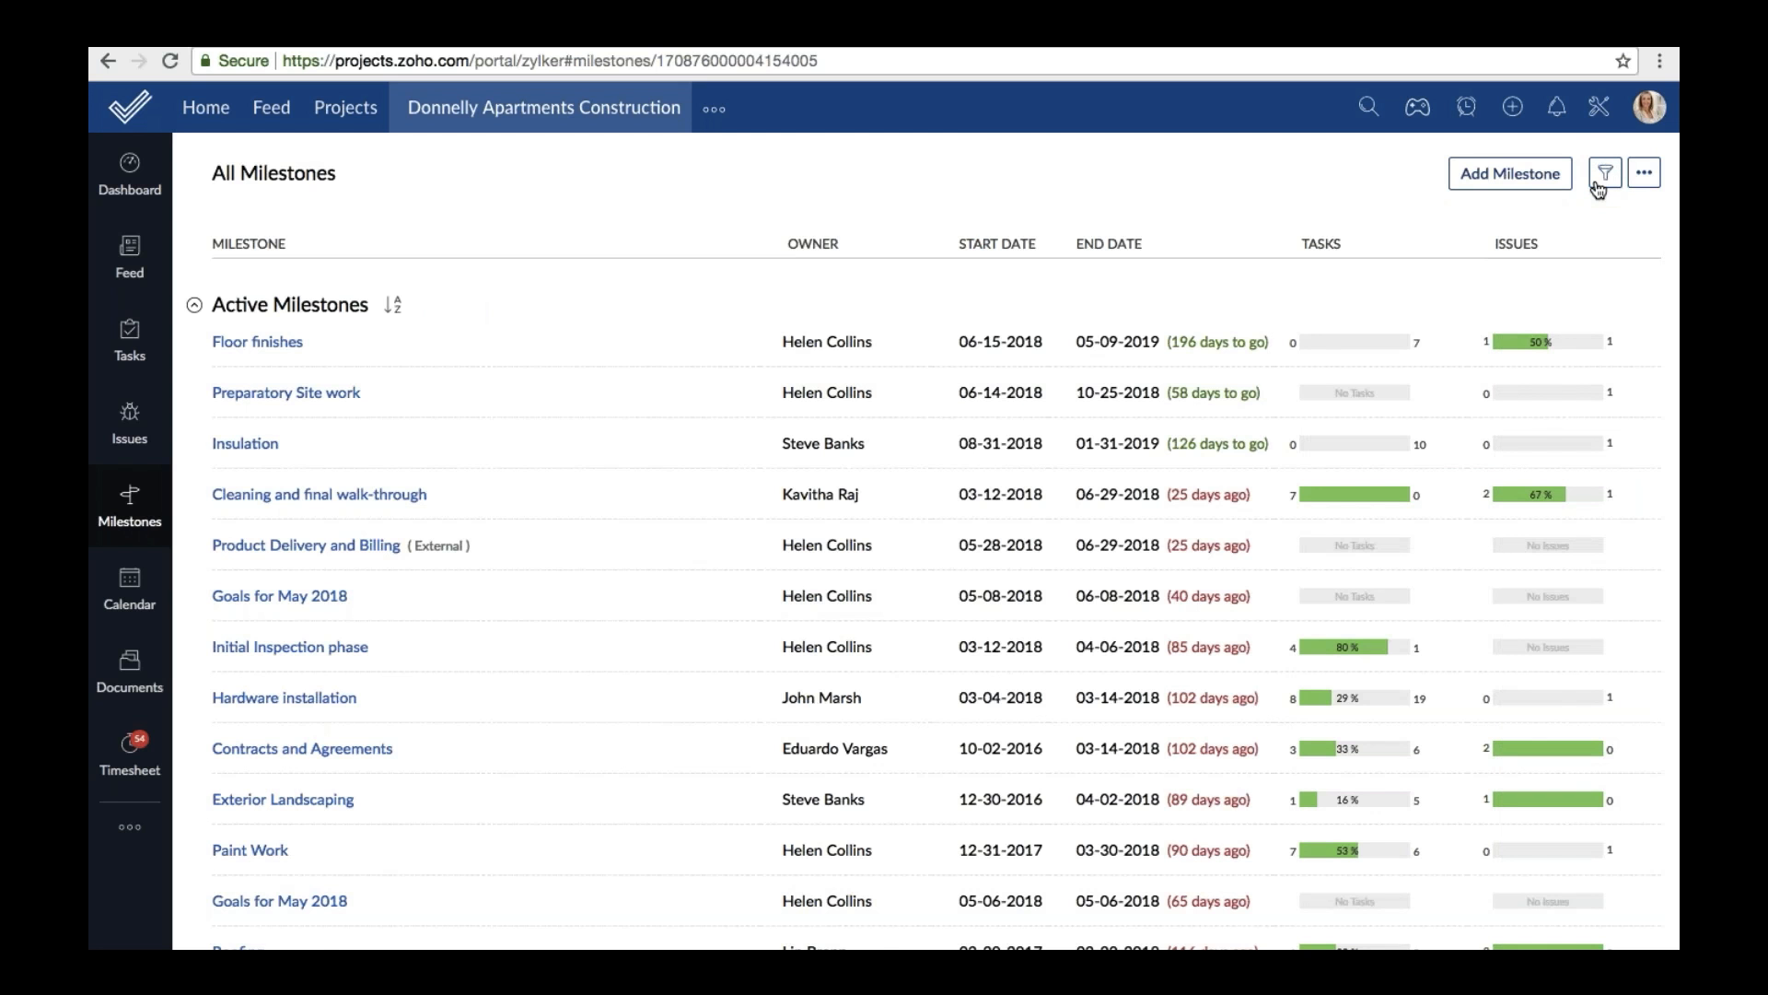
Check the milestone list's owner and status filters and its export option without applying any of them.
click(1598, 183)
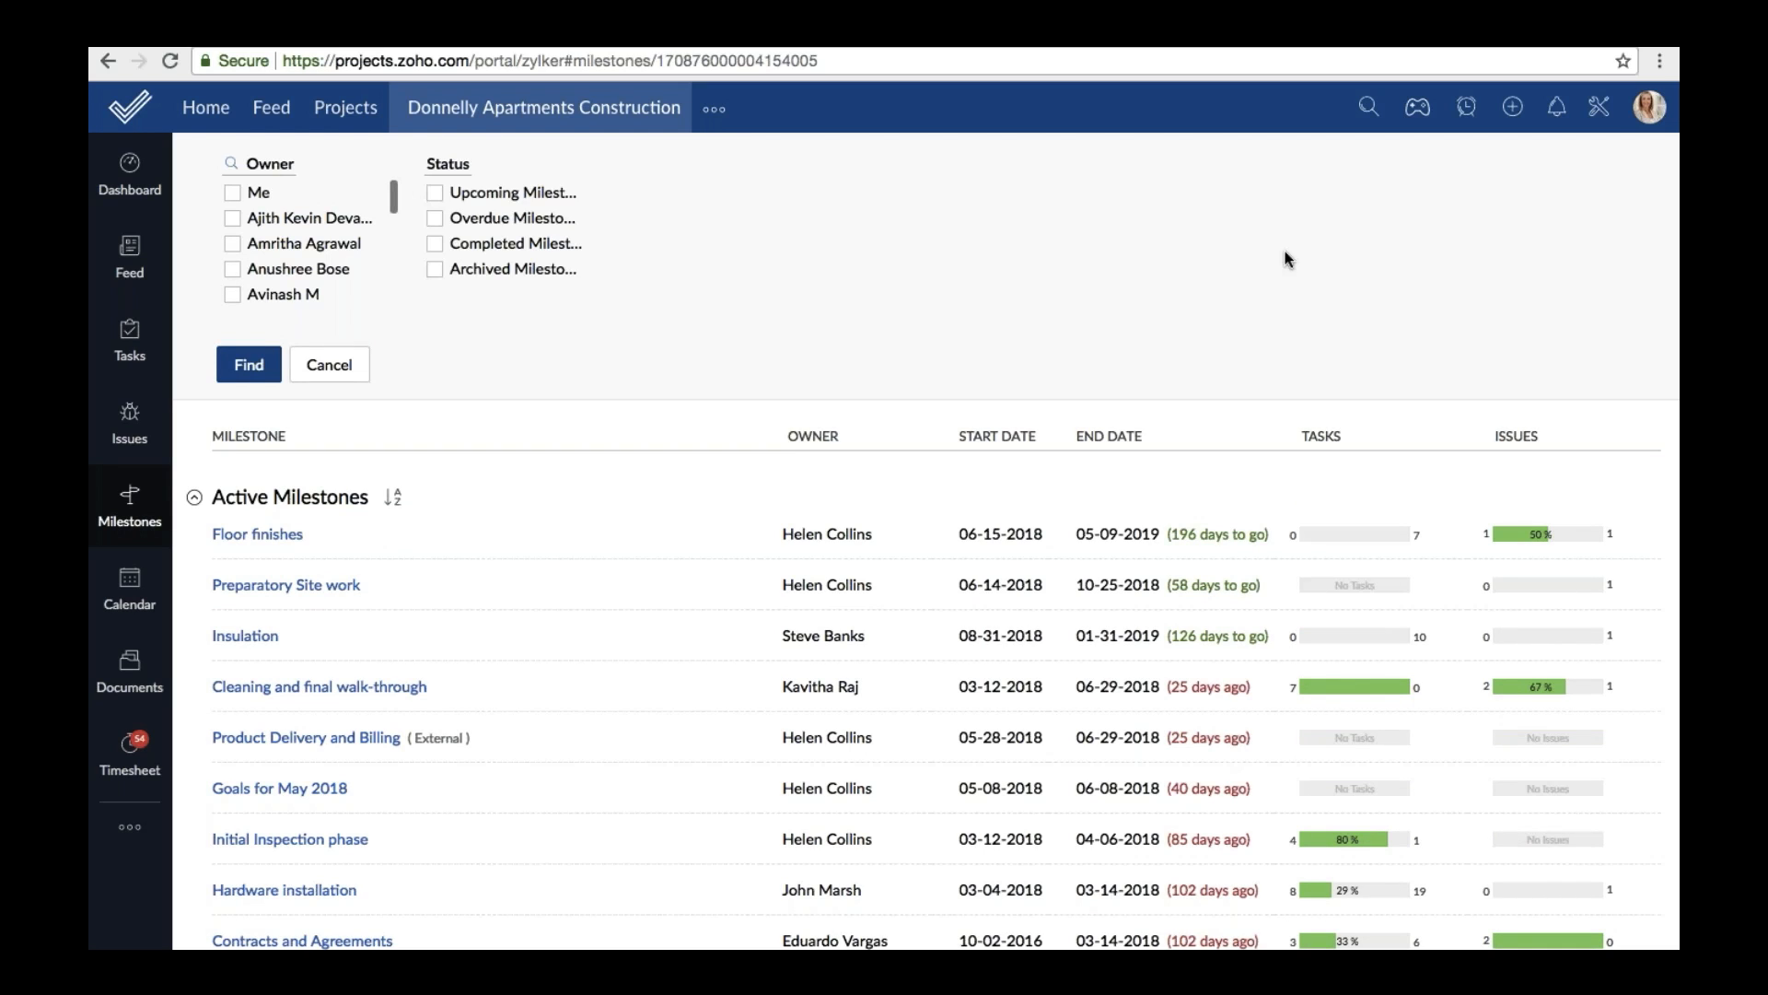
click(322, 364)
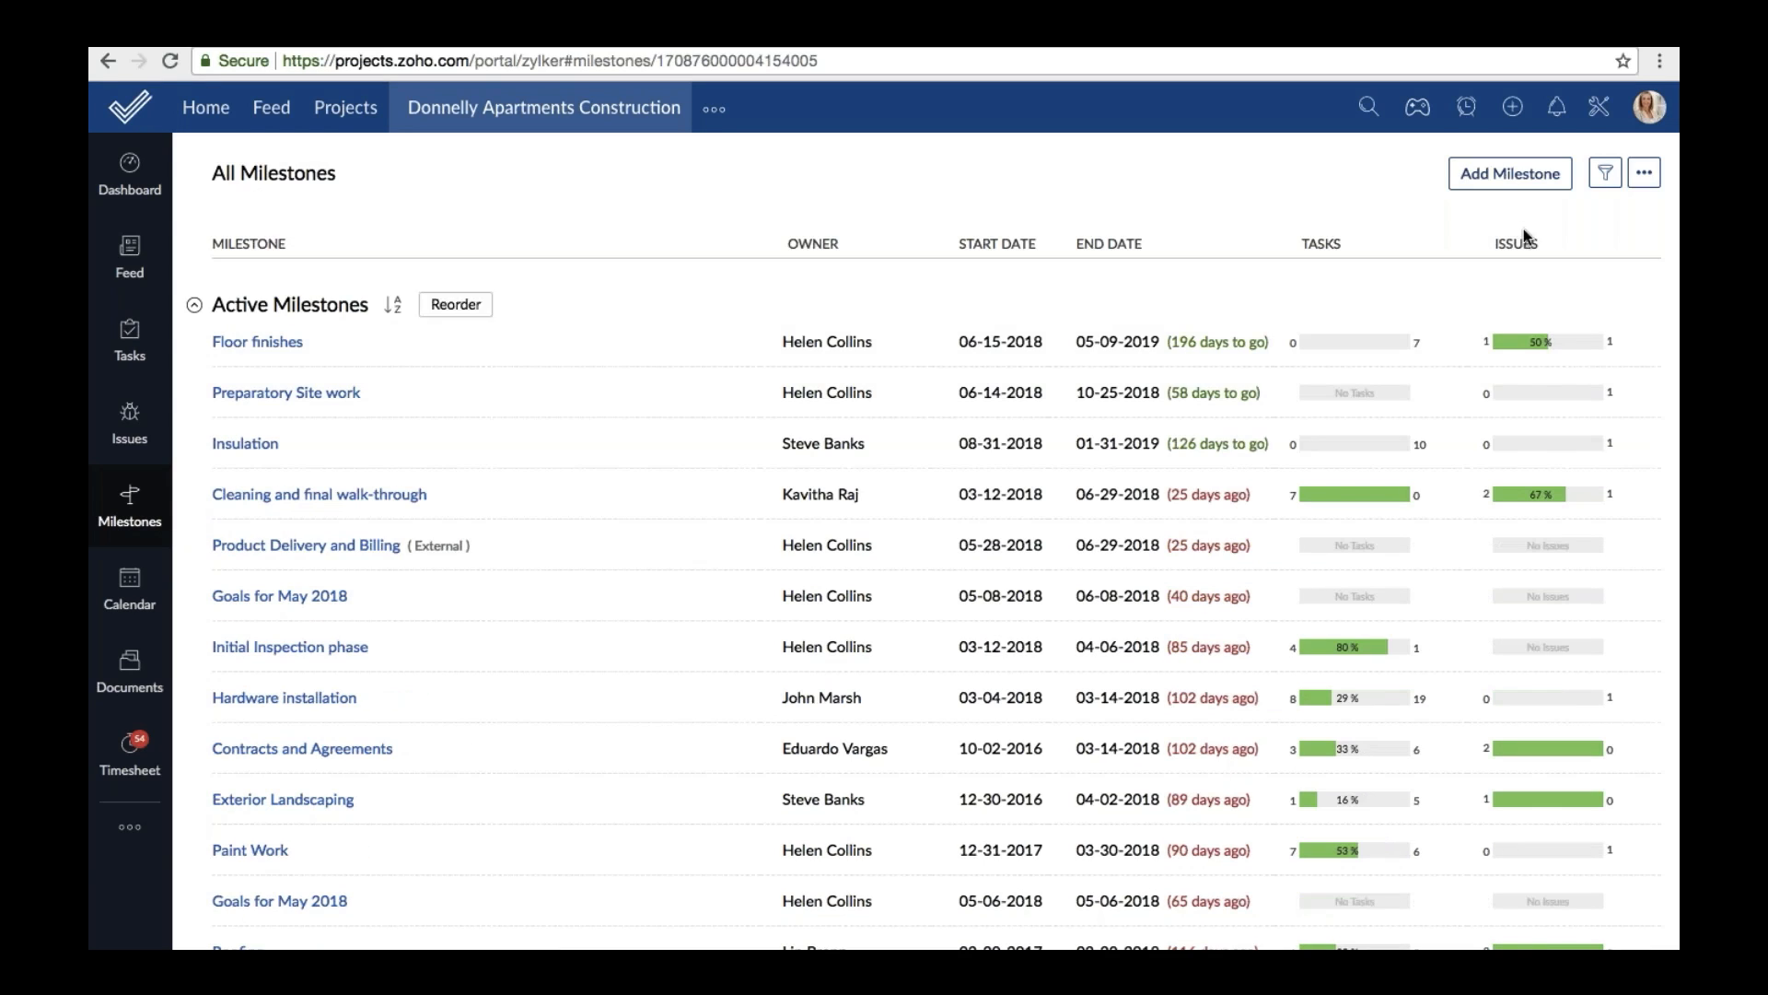
click(1645, 176)
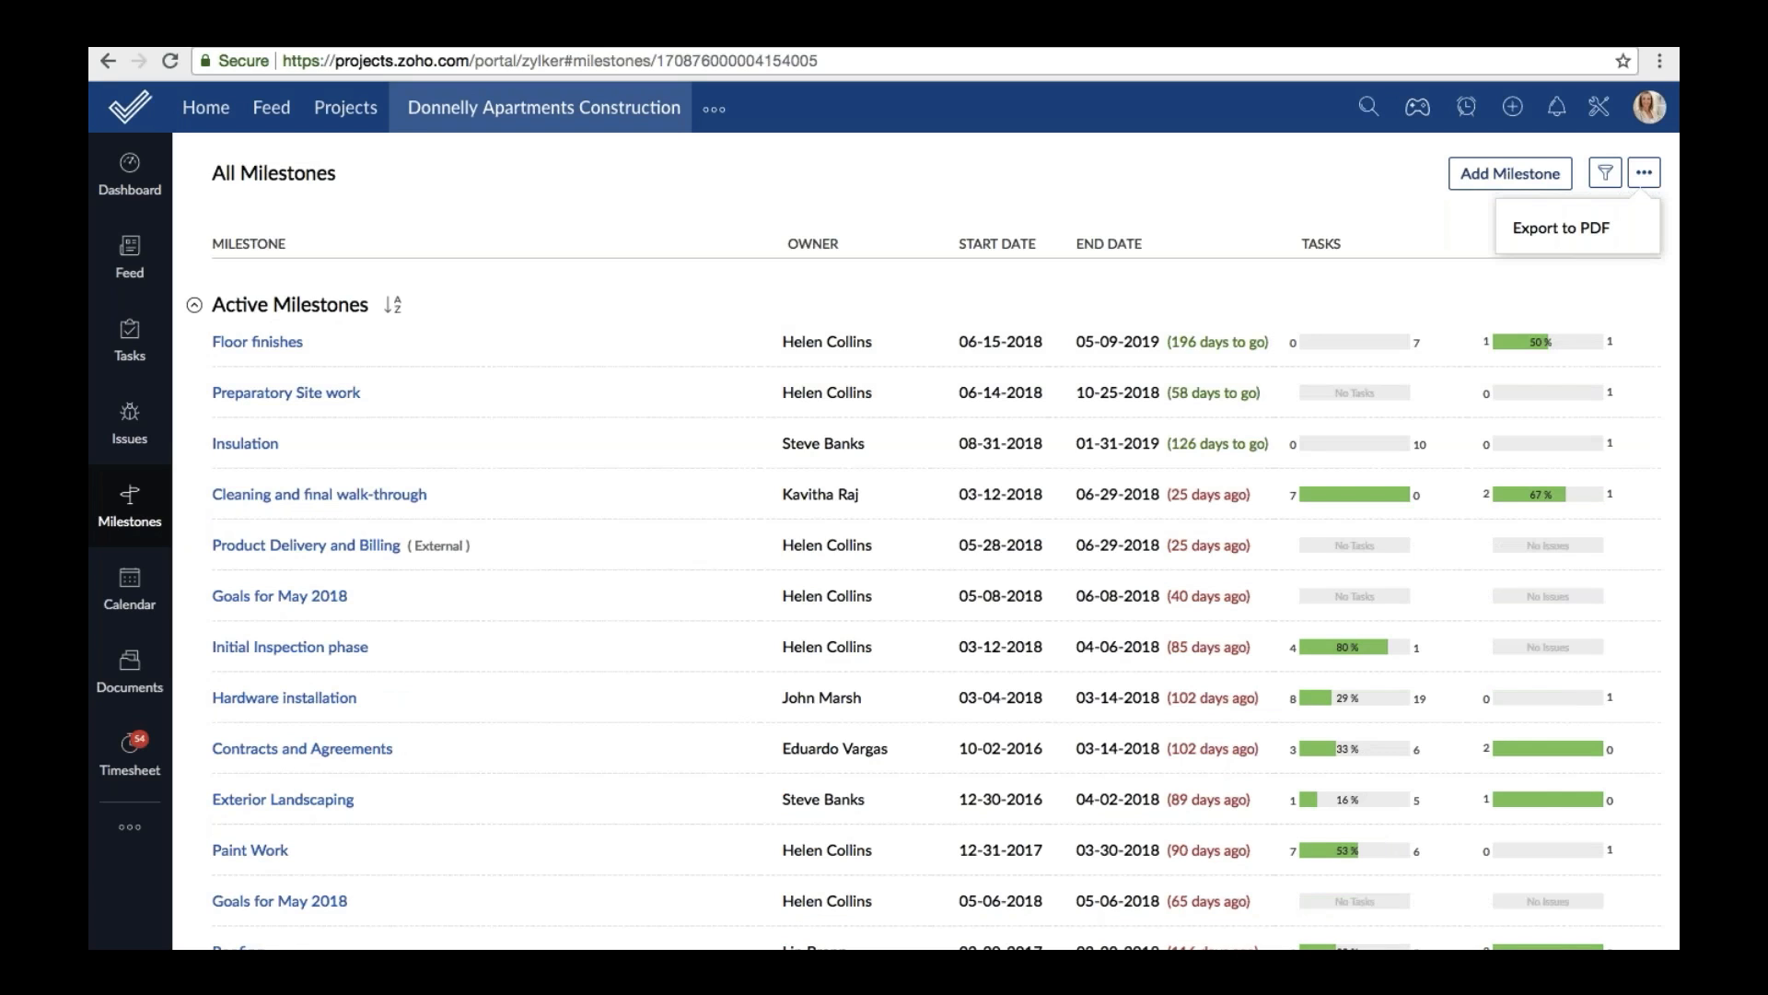
Start a new task in the project's tasks and bring up the task information fields.
click(128, 341)
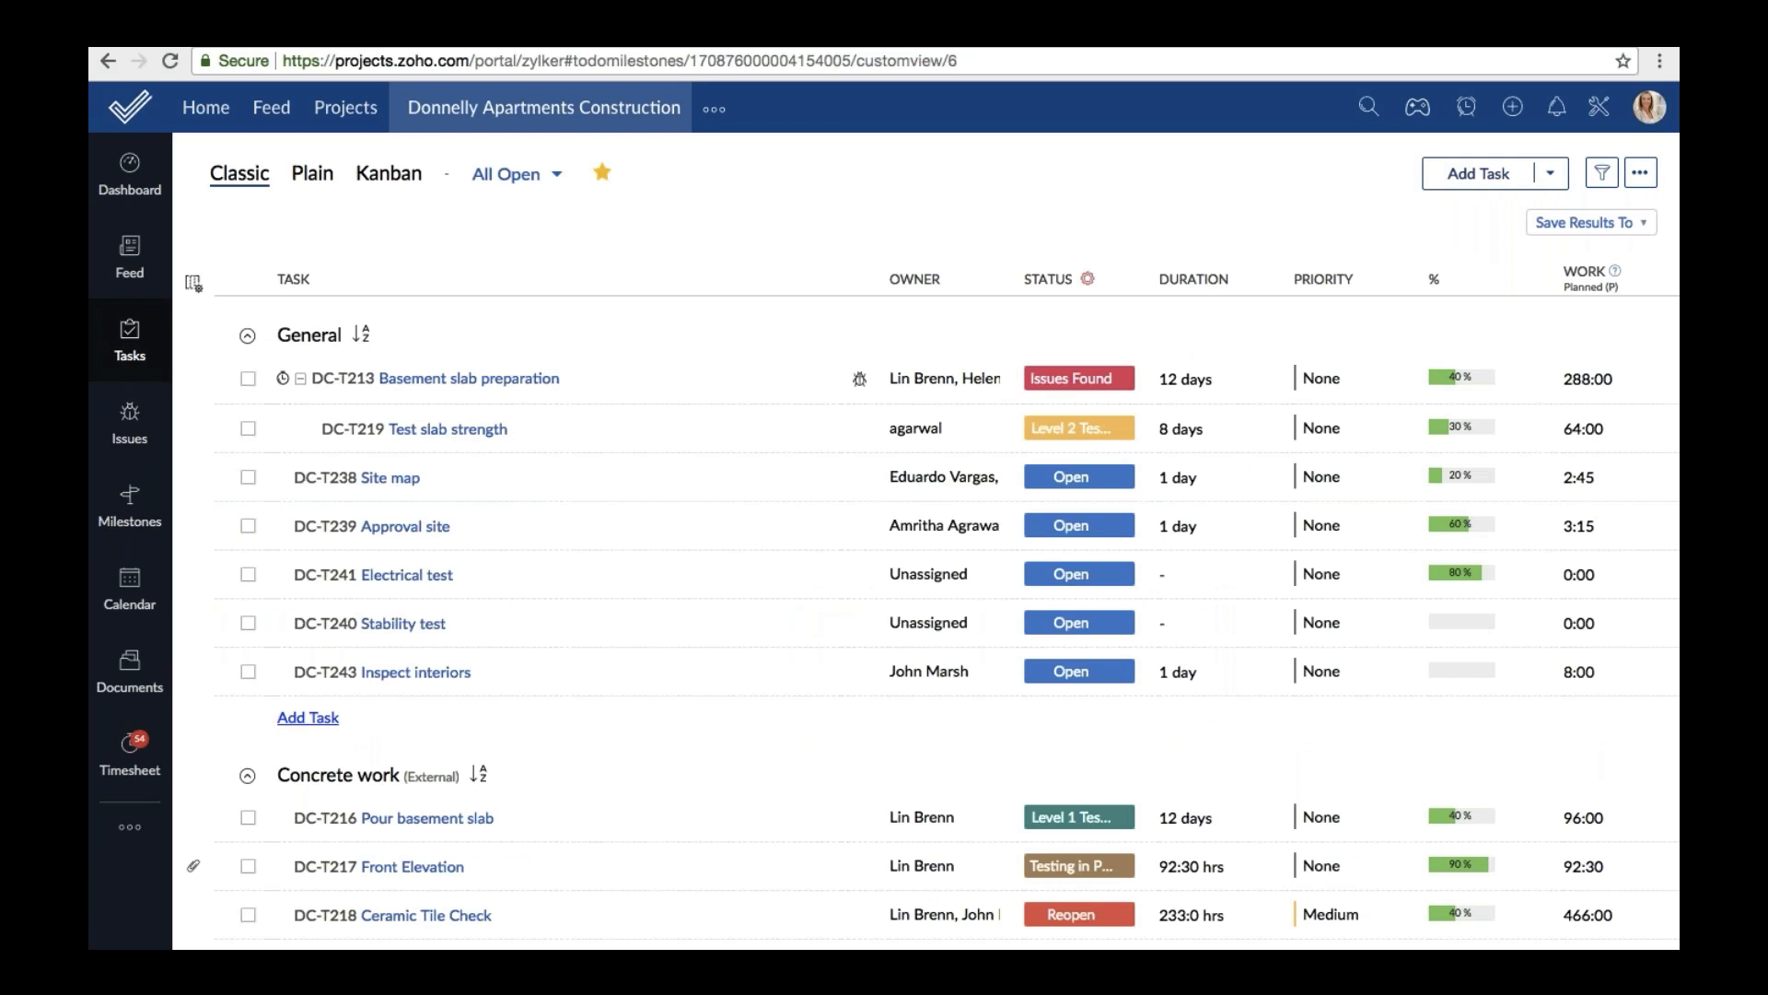
click(1479, 177)
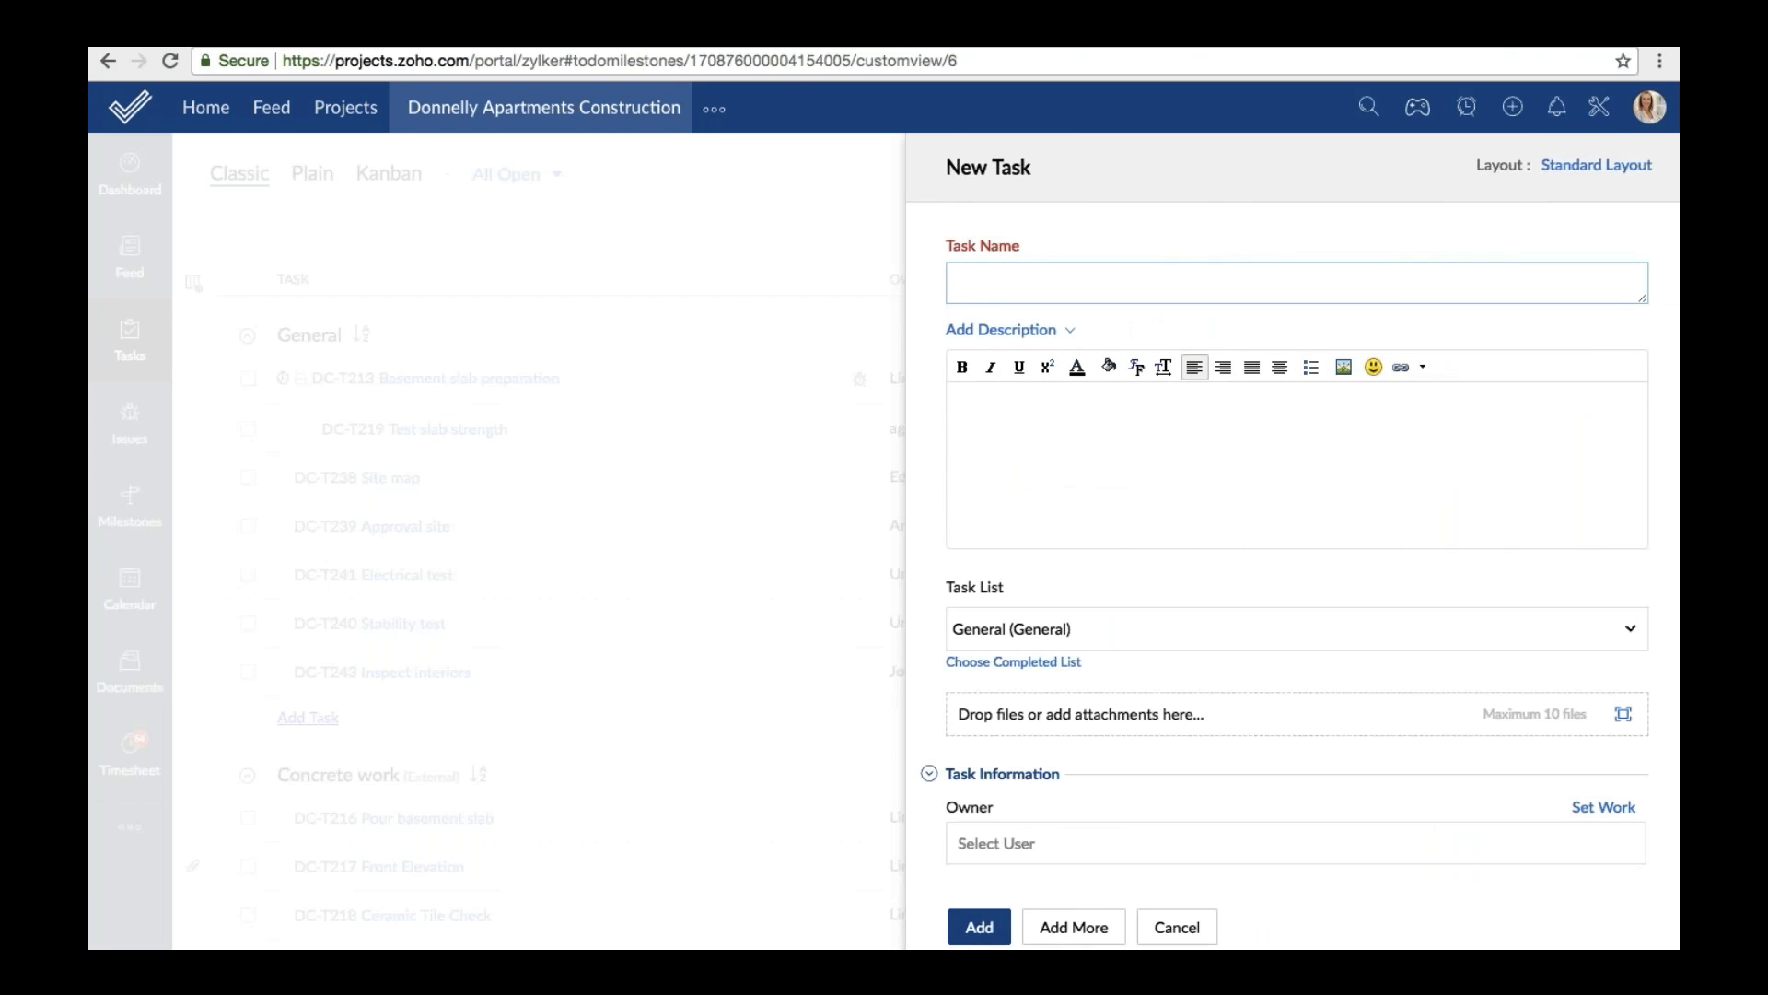
scroll(1085, 484, down, 4)
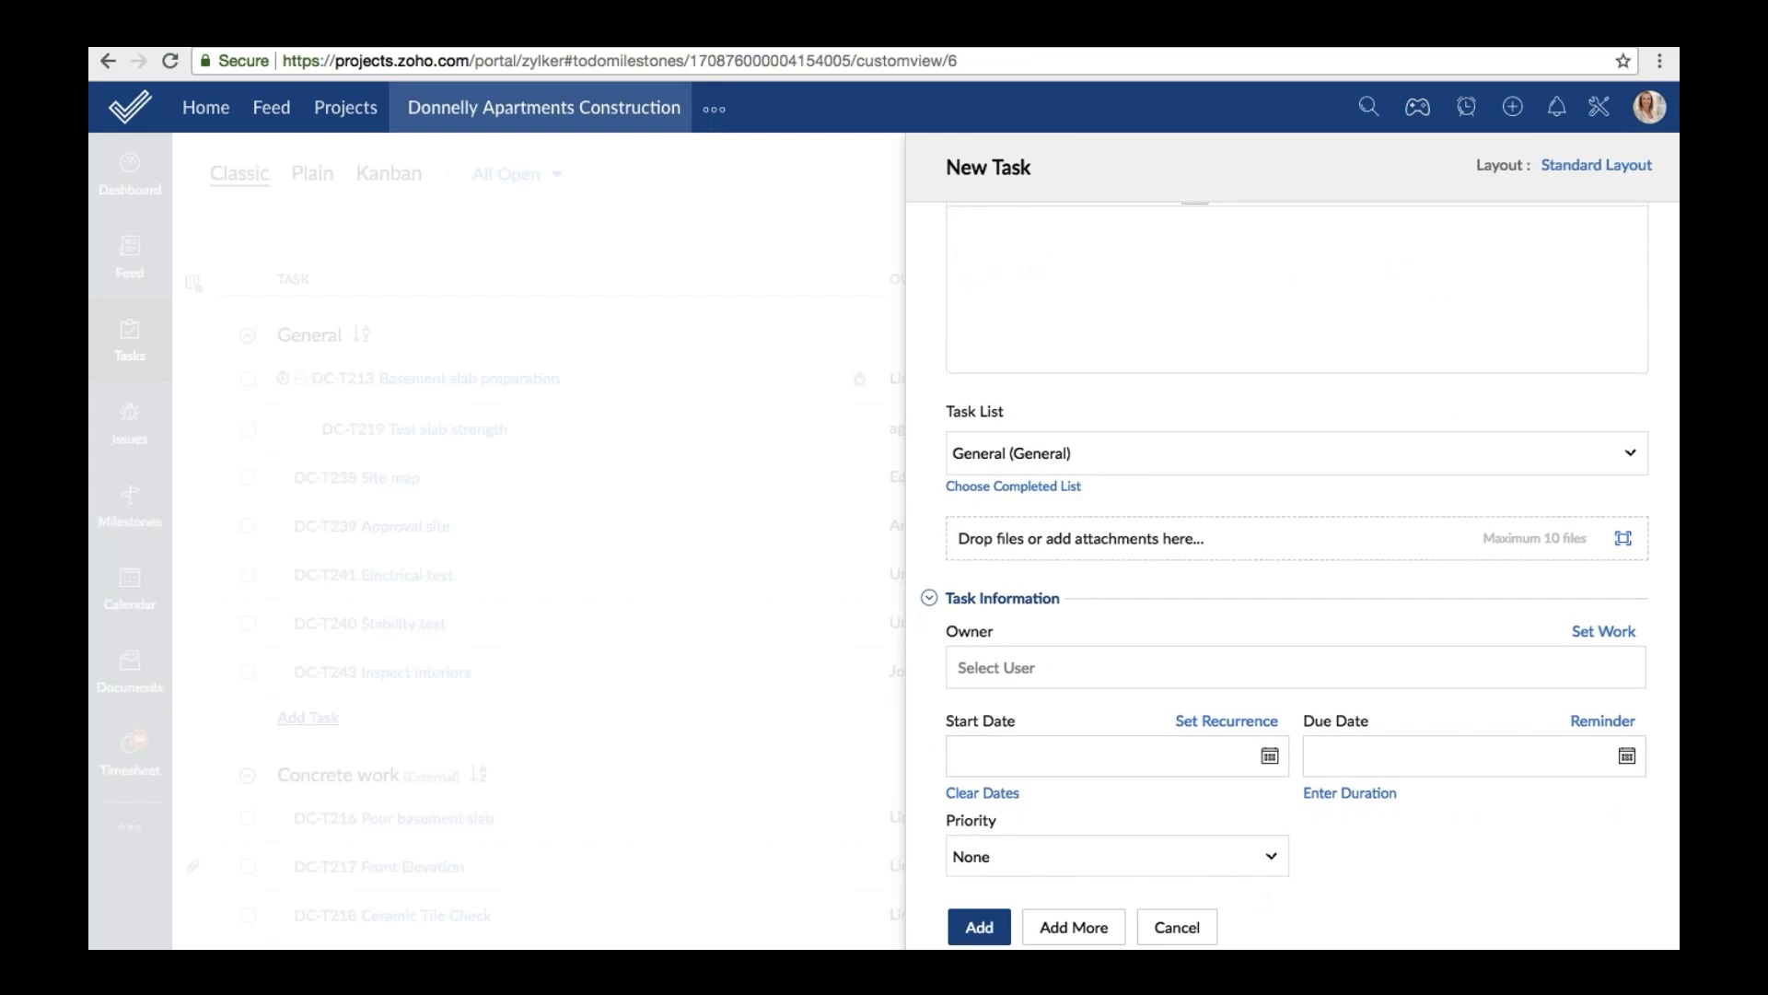
scroll(1156, 474, down, 1)
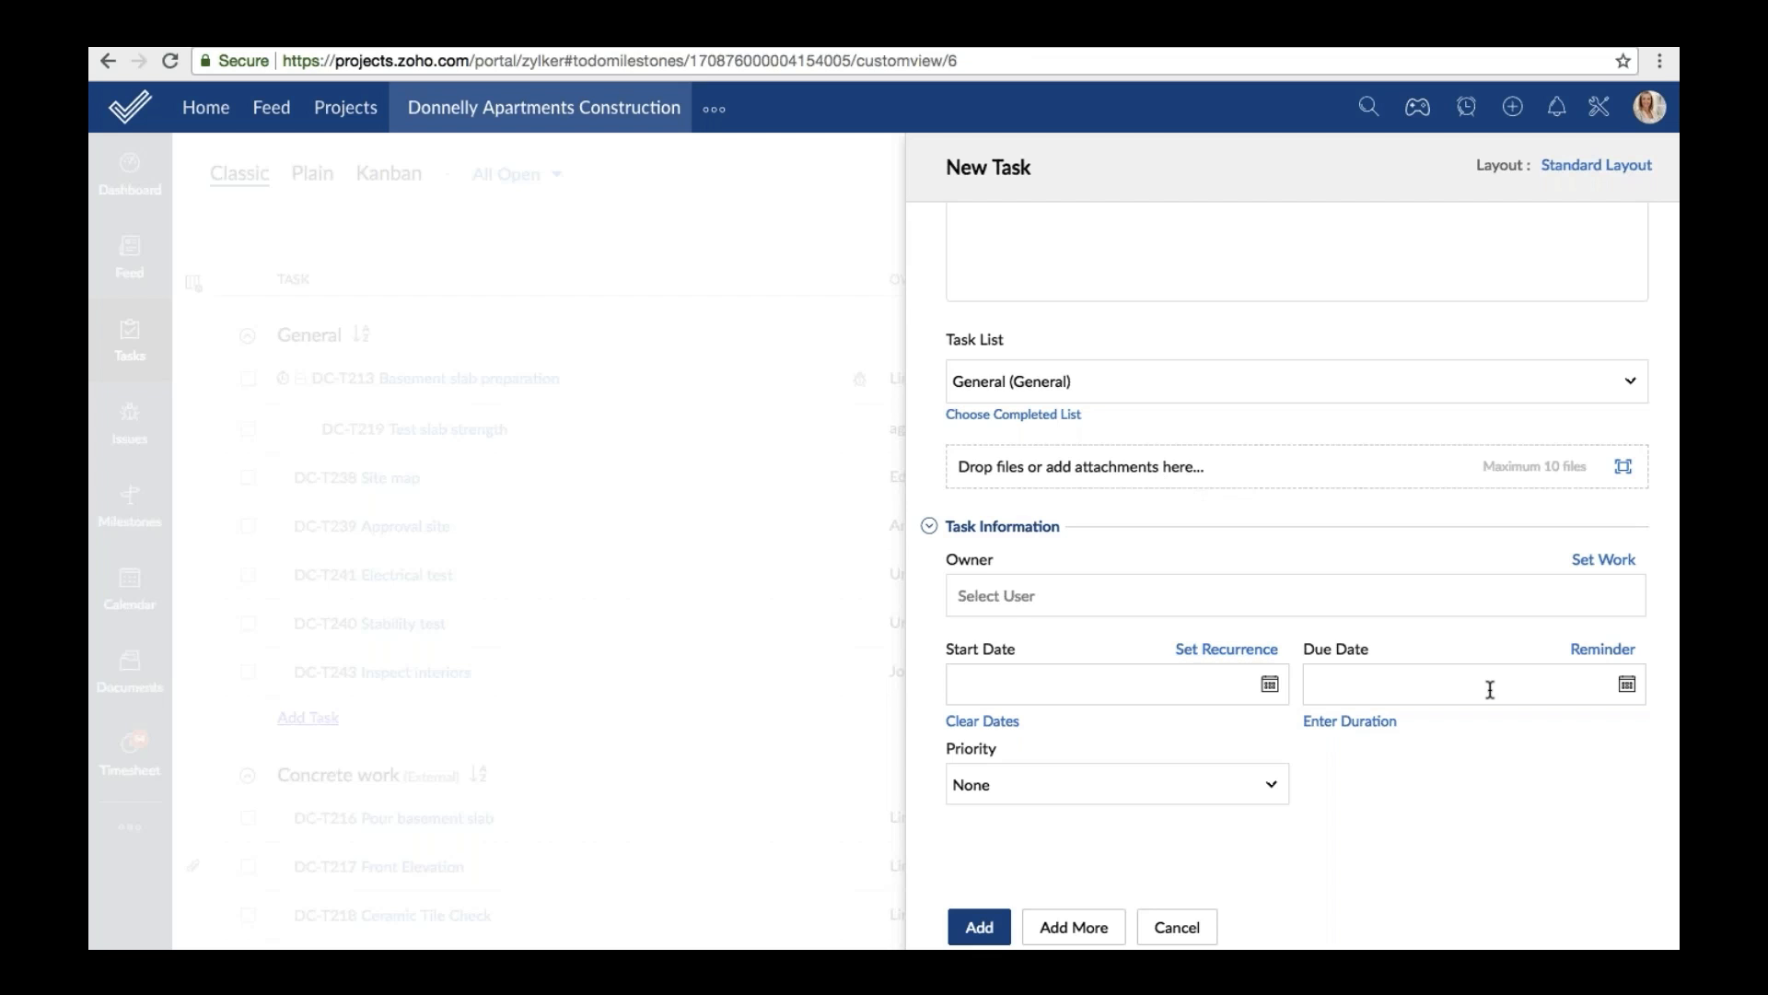
Check the new task's priority and reminder choices, leaving both at None.
click(1208, 786)
click(1221, 794)
click(1607, 652)
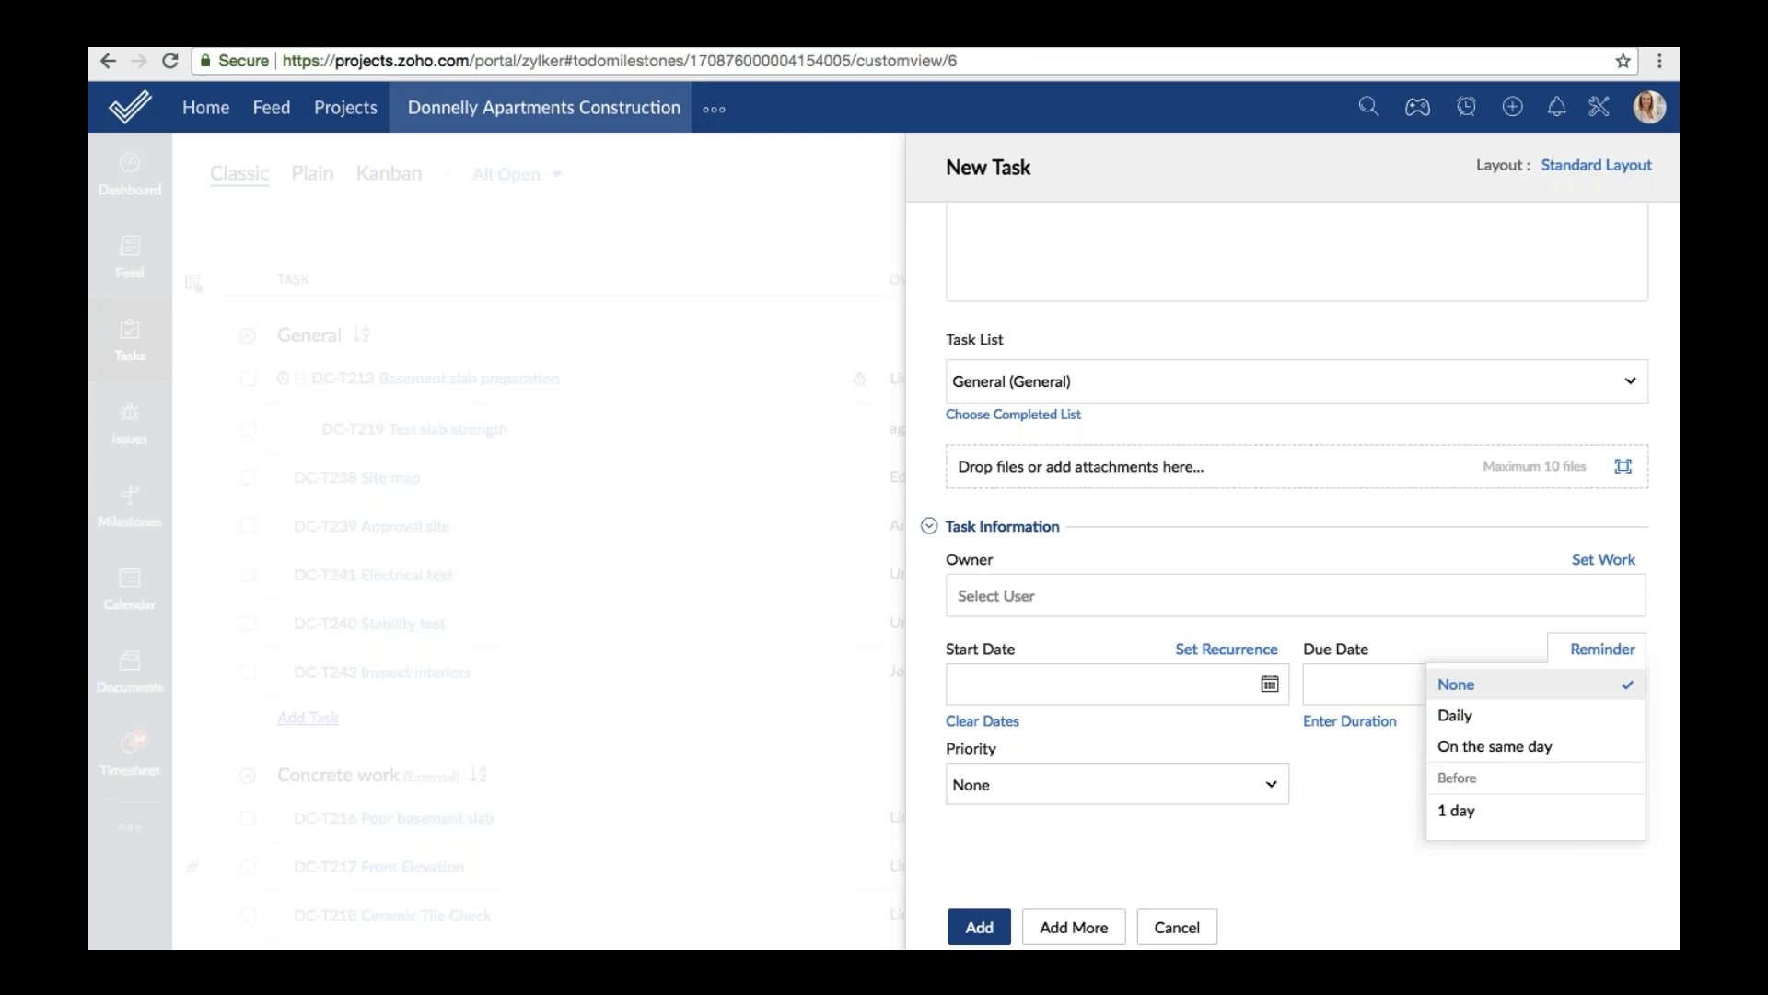
scroll(1529, 812, down, 3)
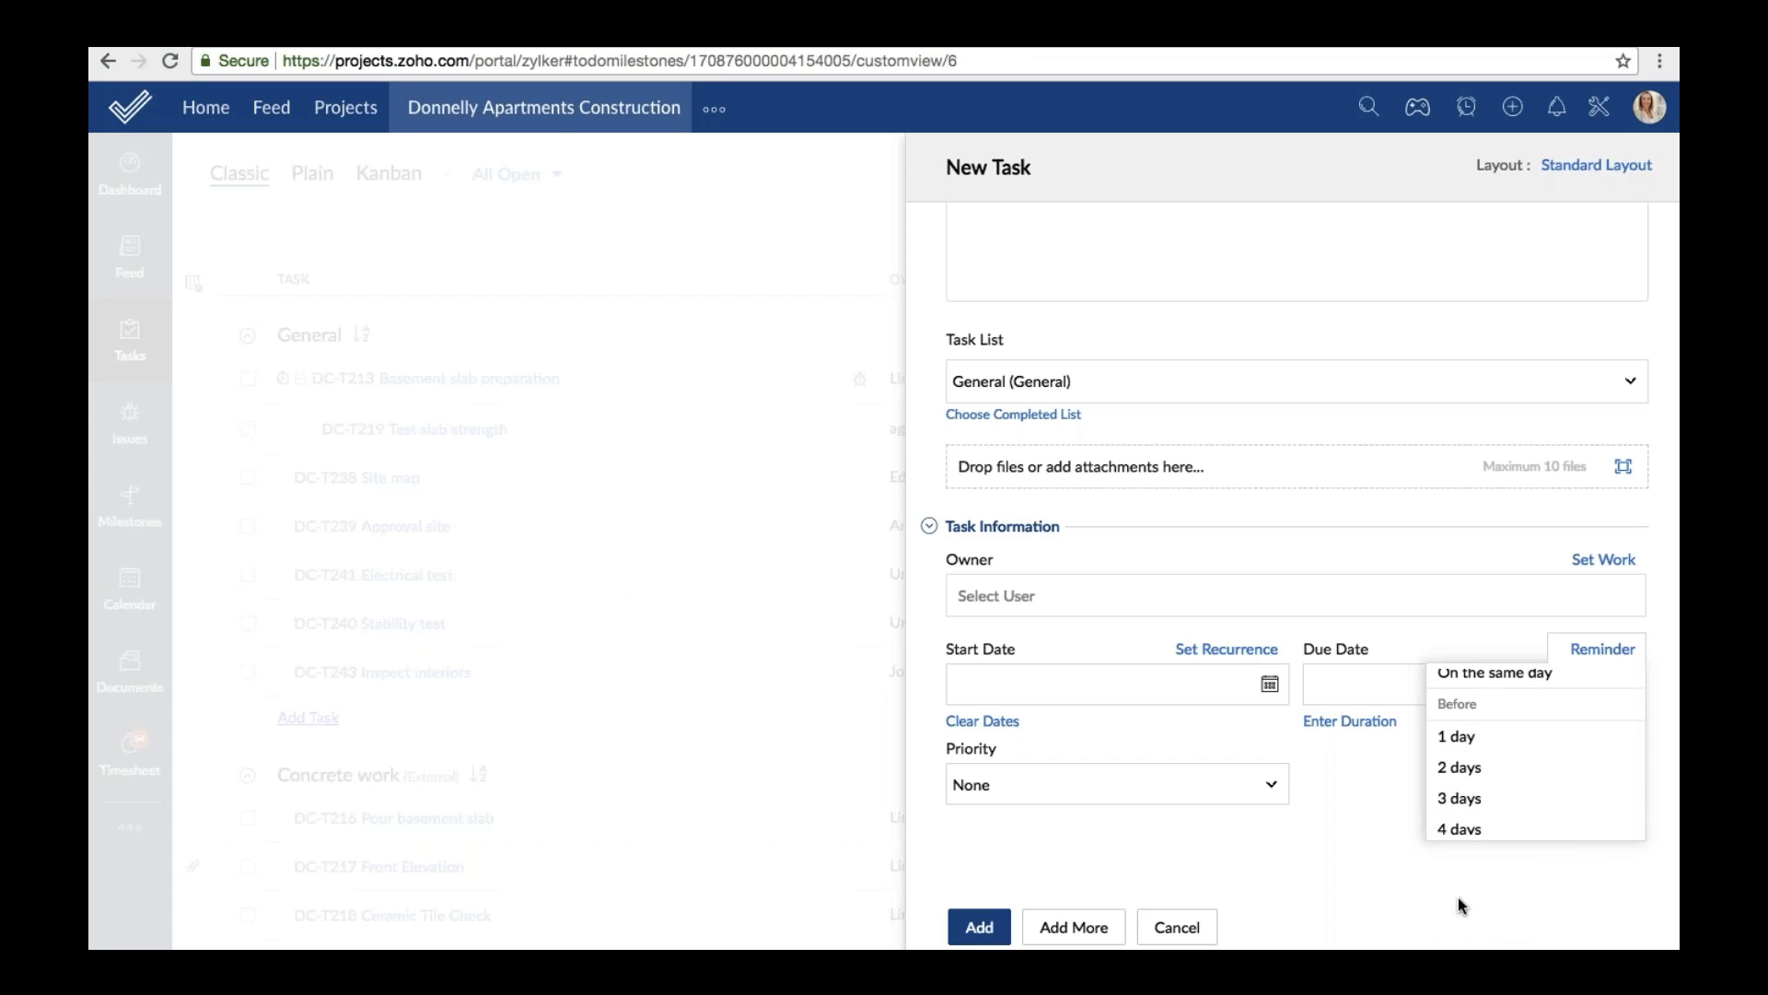
click(1404, 863)
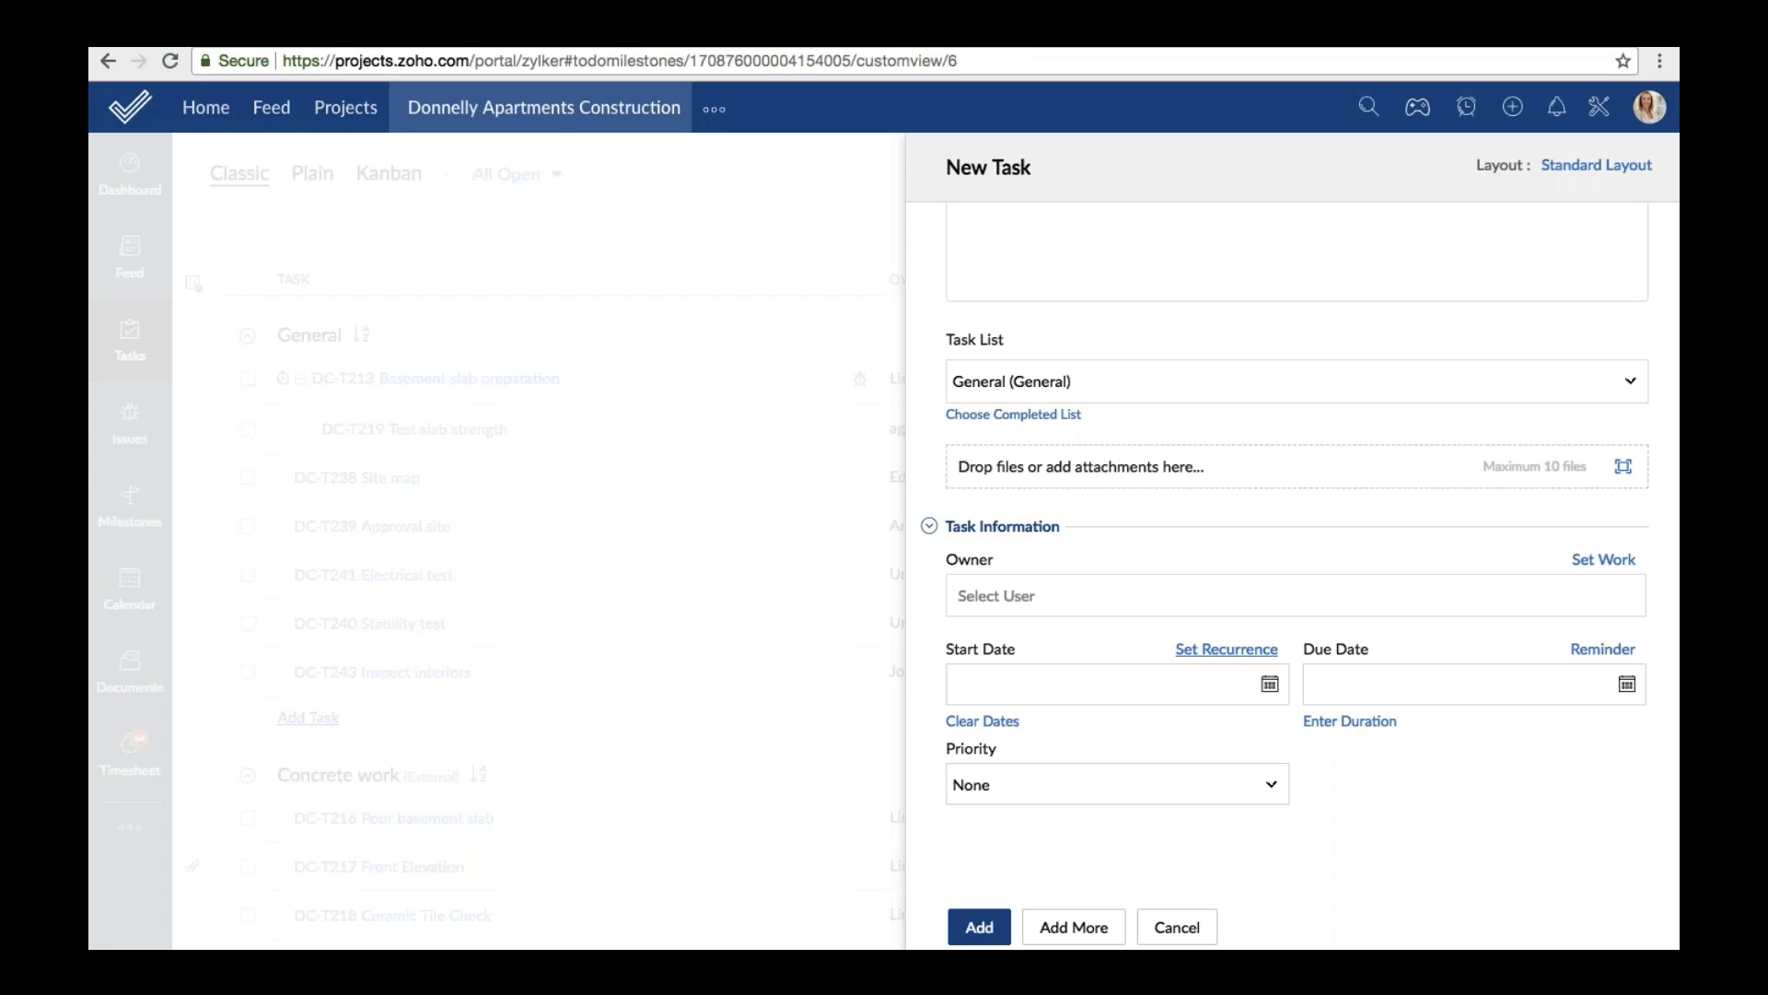
Set the new task's recurrence to Weekly, once every 2 weeks, ending after 4 occurrences.
click(1225, 652)
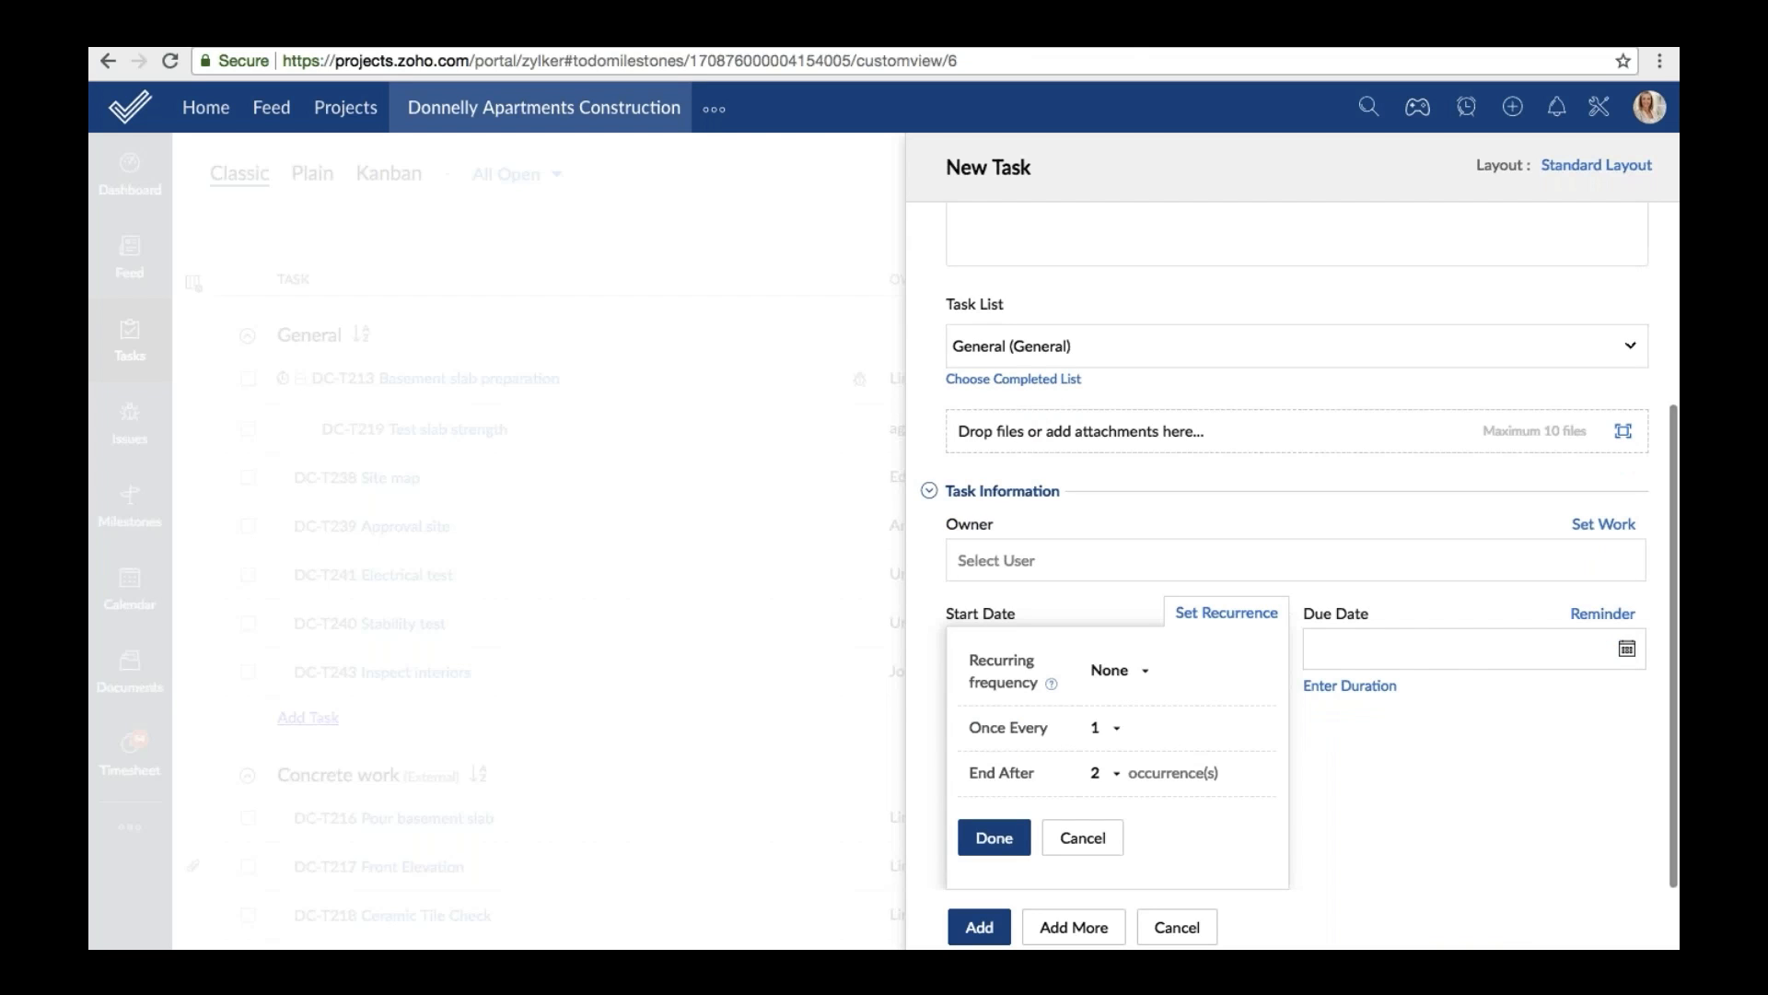
click(1138, 672)
click(1216, 765)
click(1116, 770)
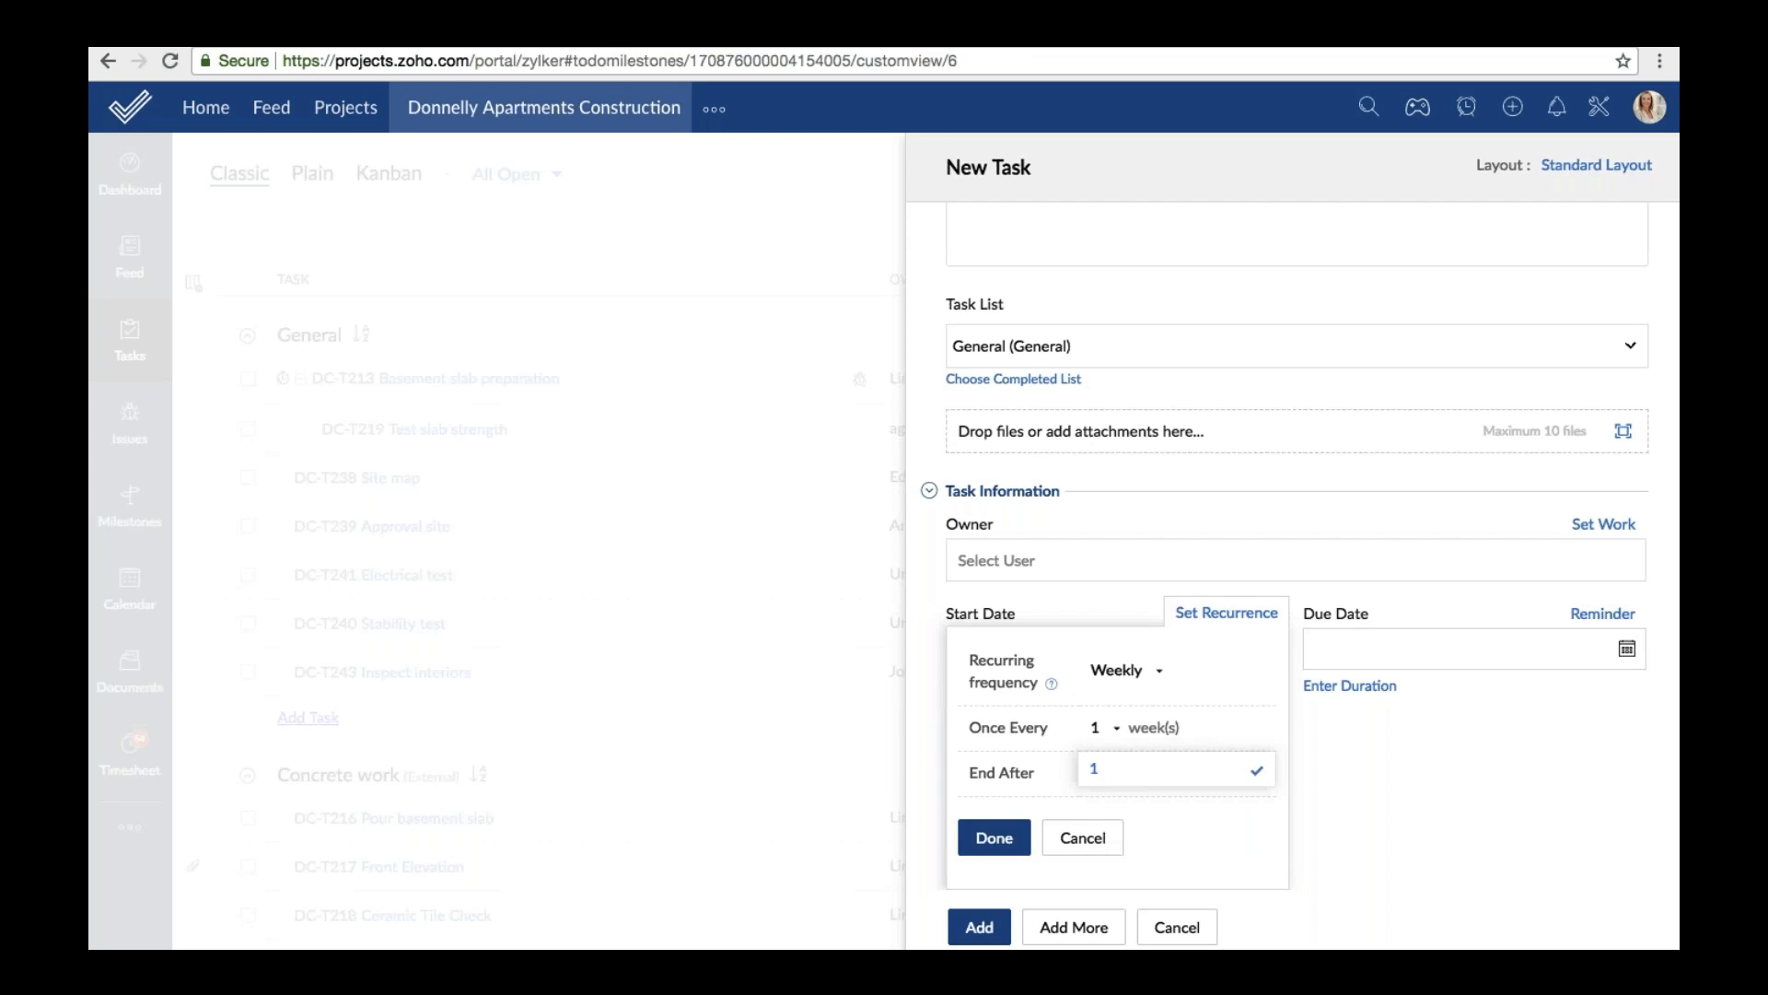
click(1142, 798)
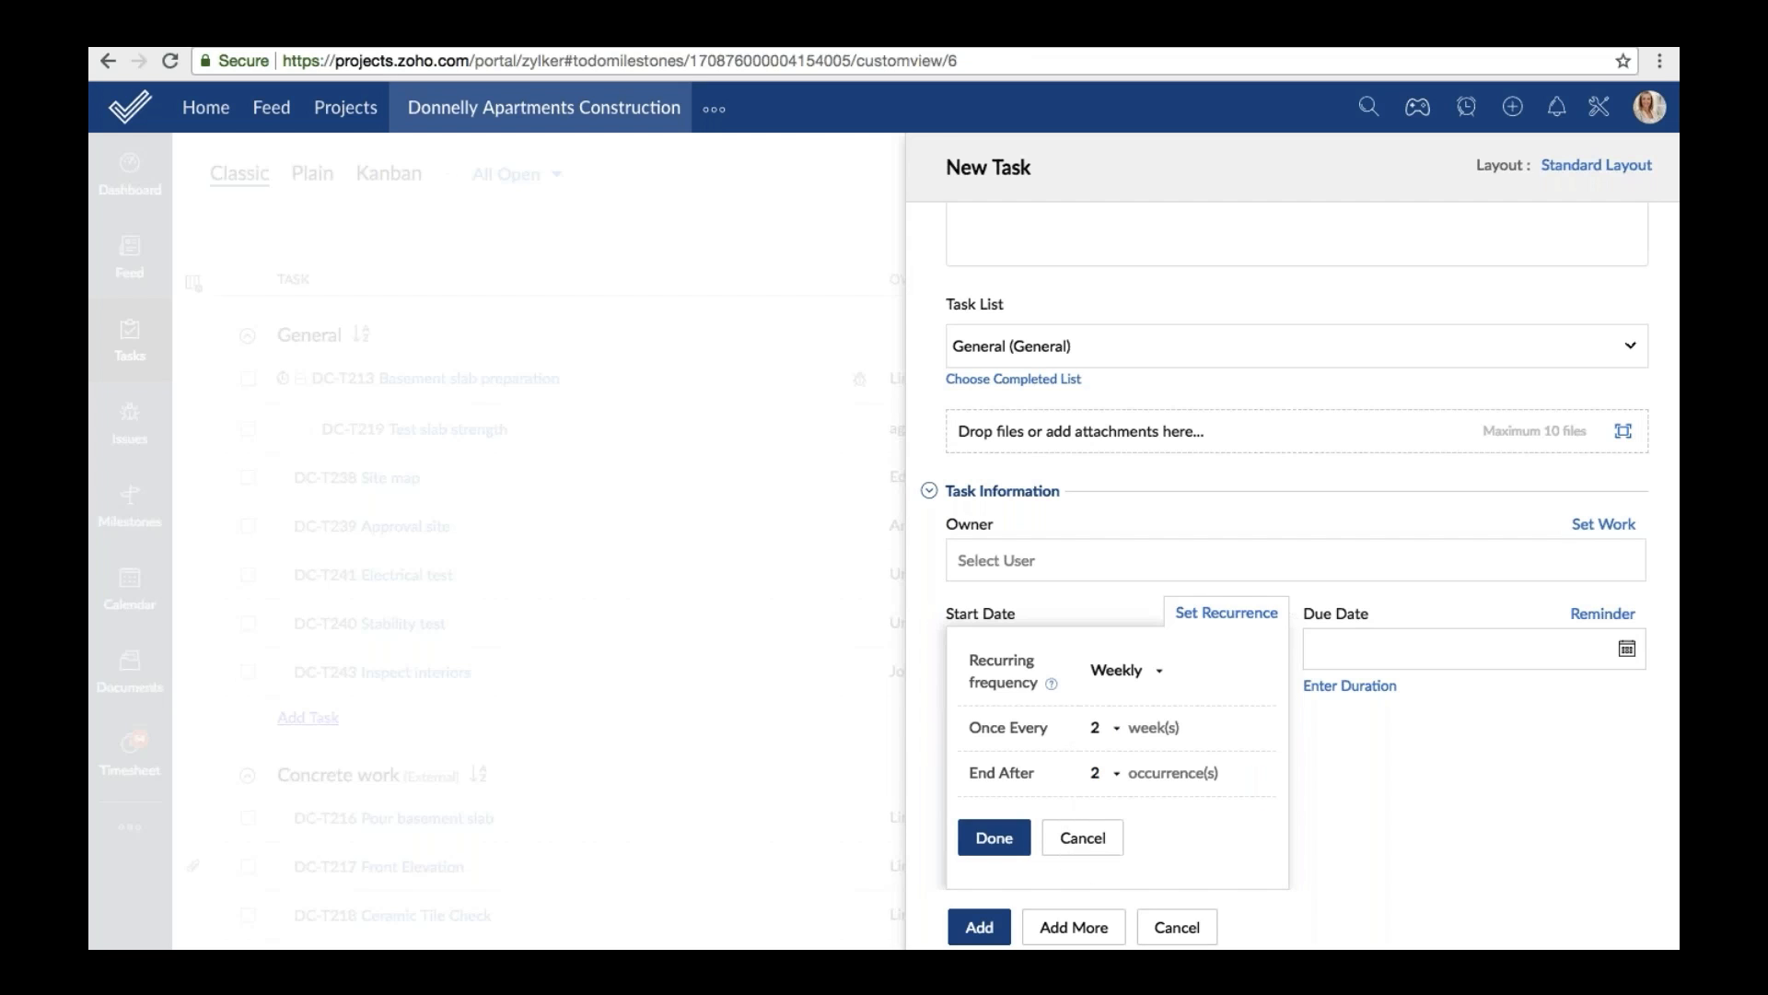
click(1126, 772)
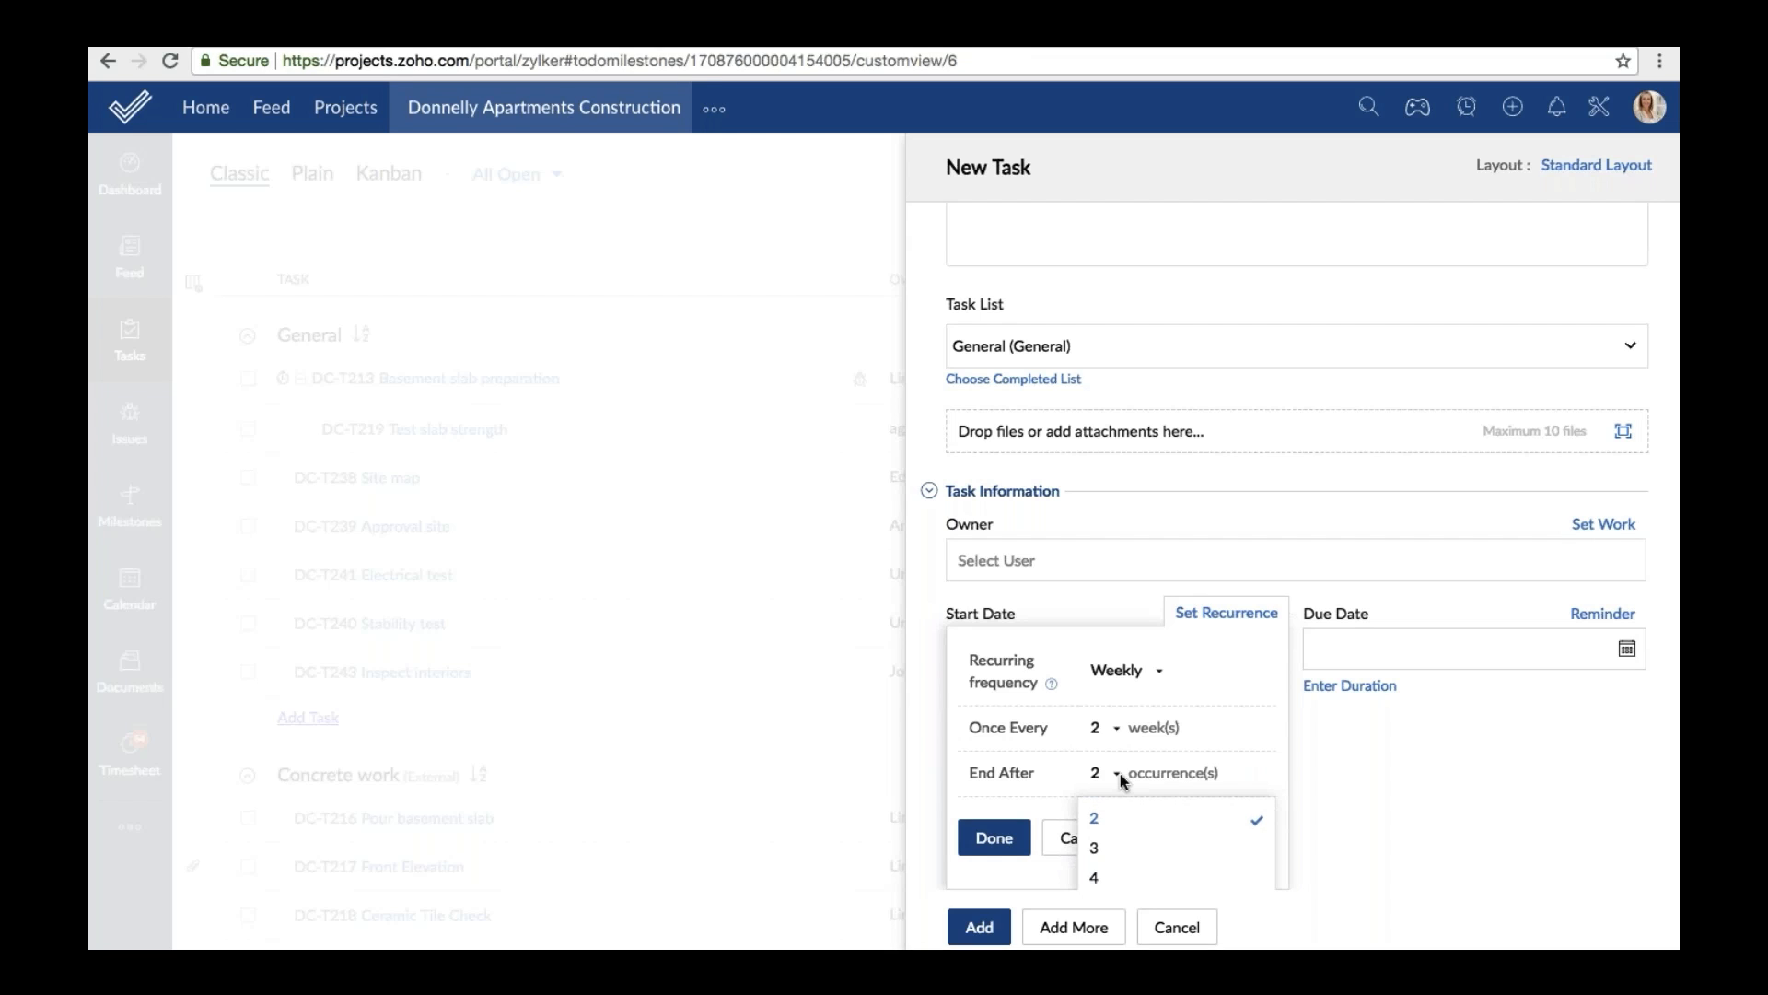
click(1131, 875)
click(995, 837)
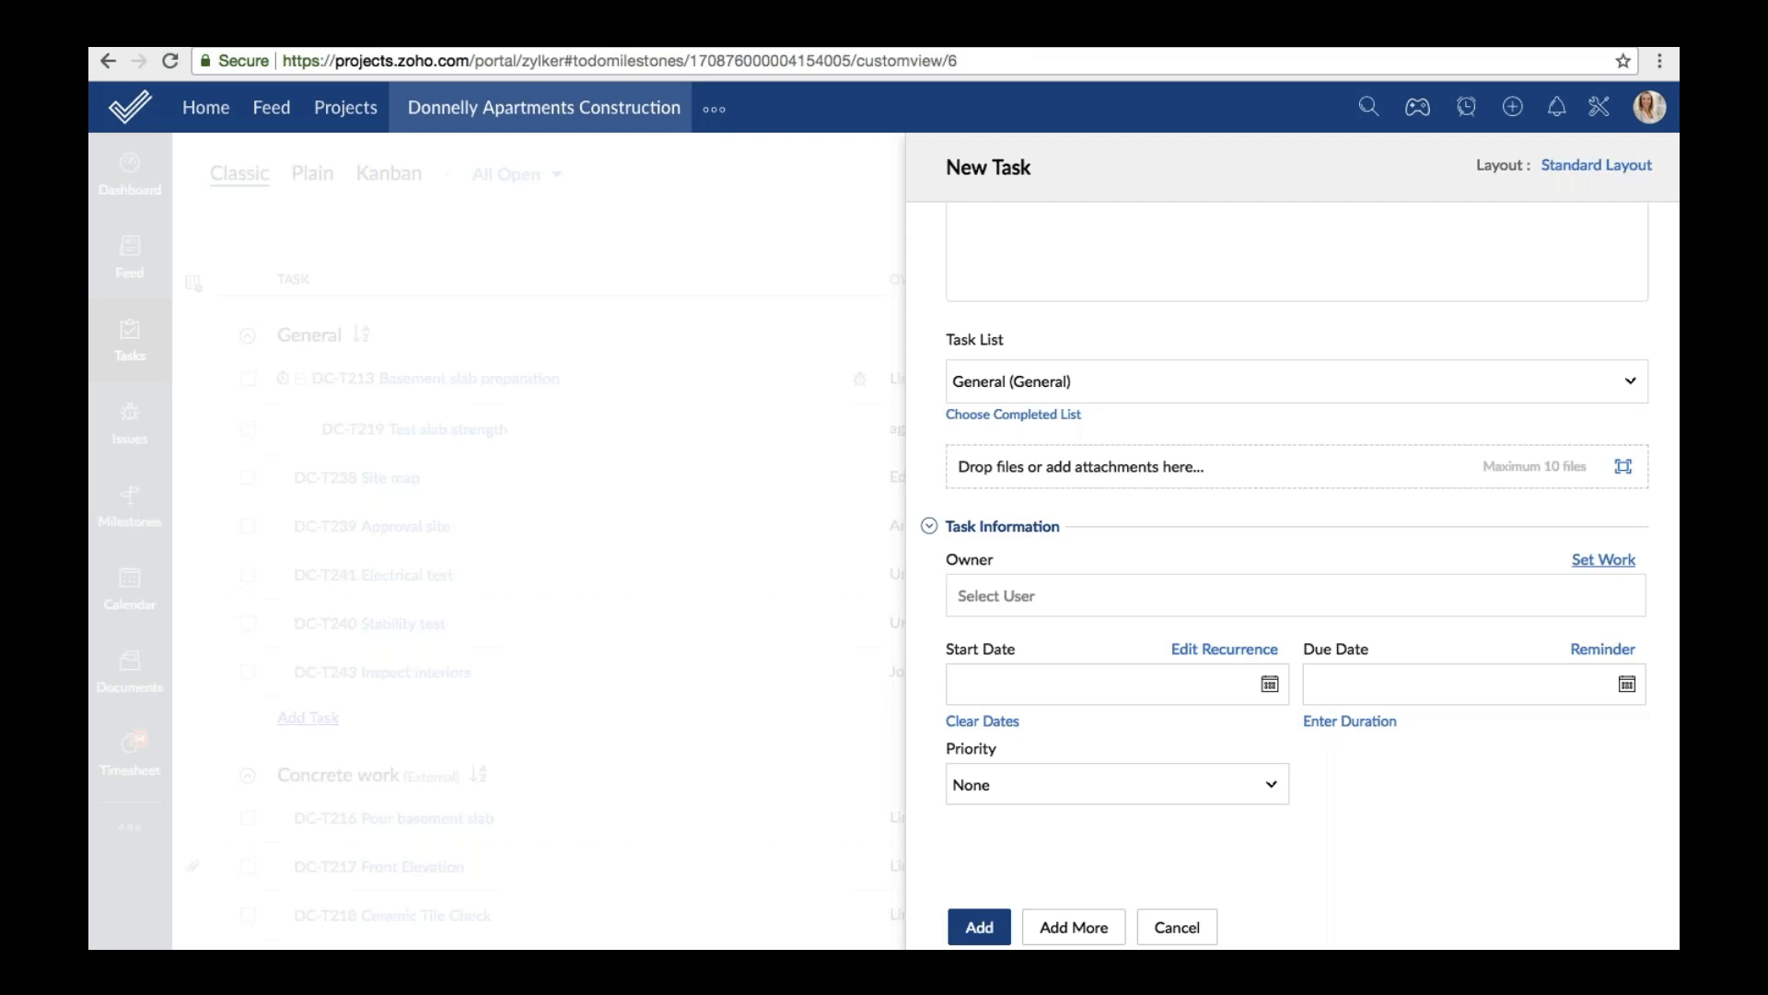
Try the new task's work setting as 4 hours per day, 30 % per day and 8 work hours, without applying it.
click(1603, 562)
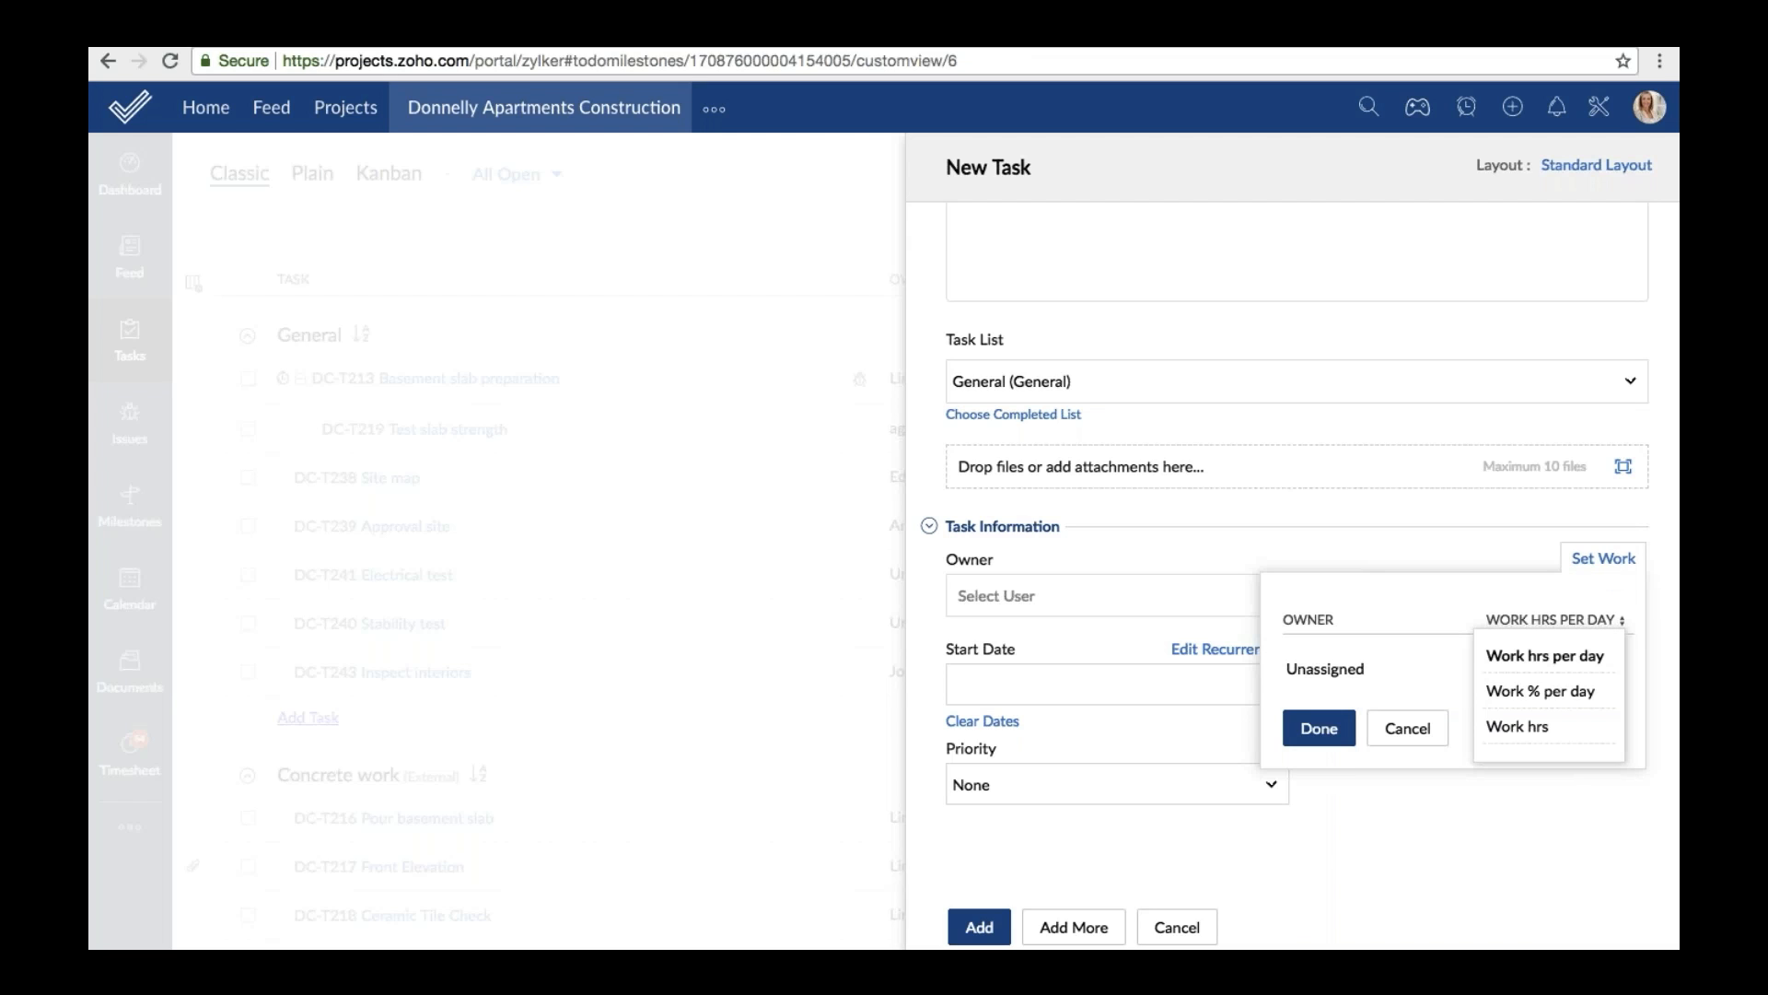
click(1565, 664)
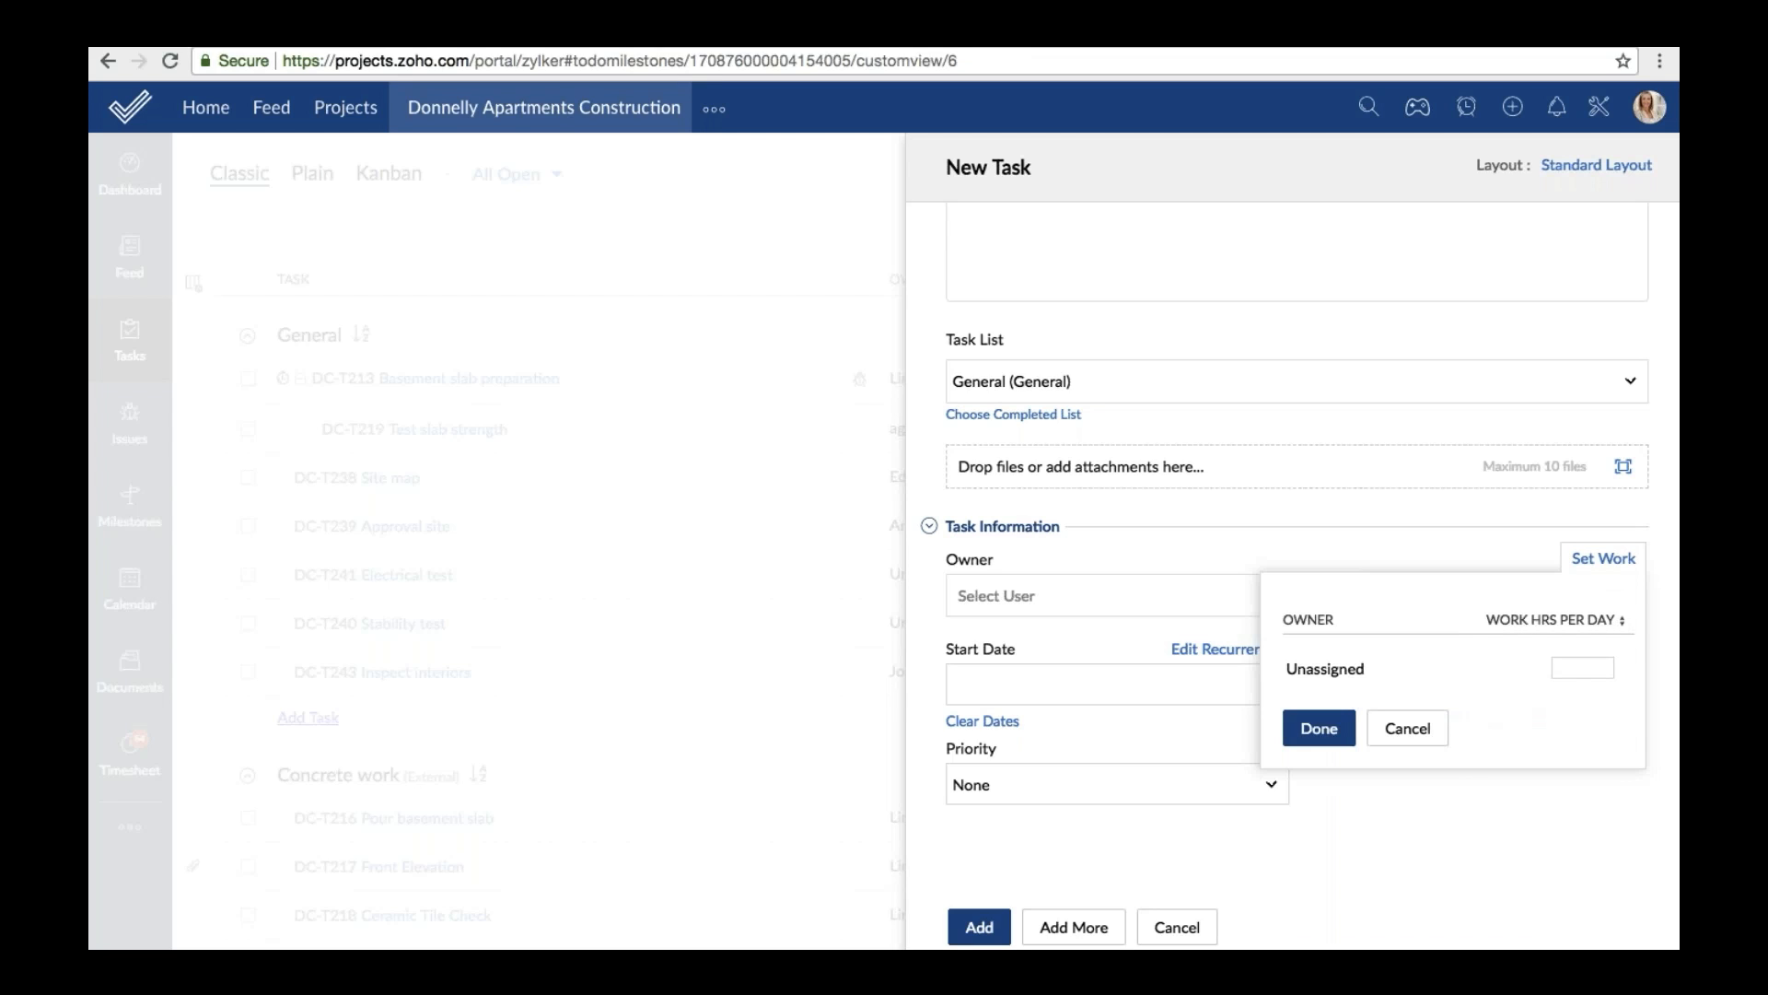
click(1582, 668)
text(4)
click(1621, 620)
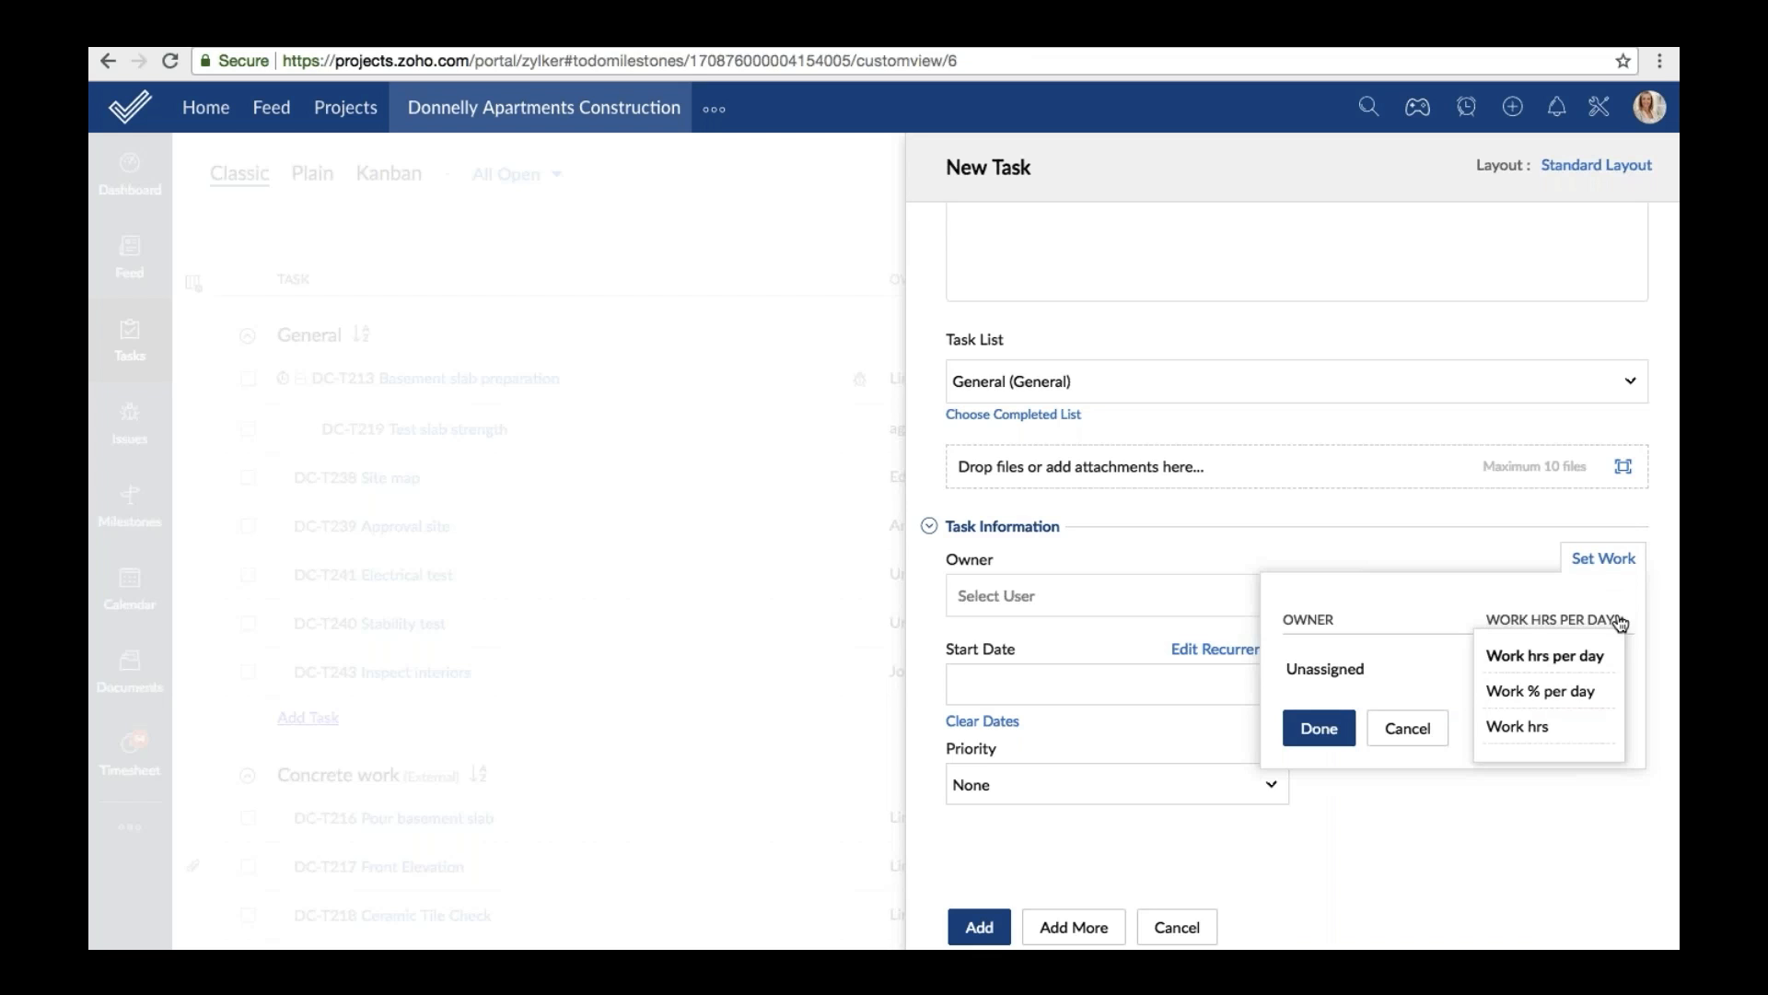
click(1558, 696)
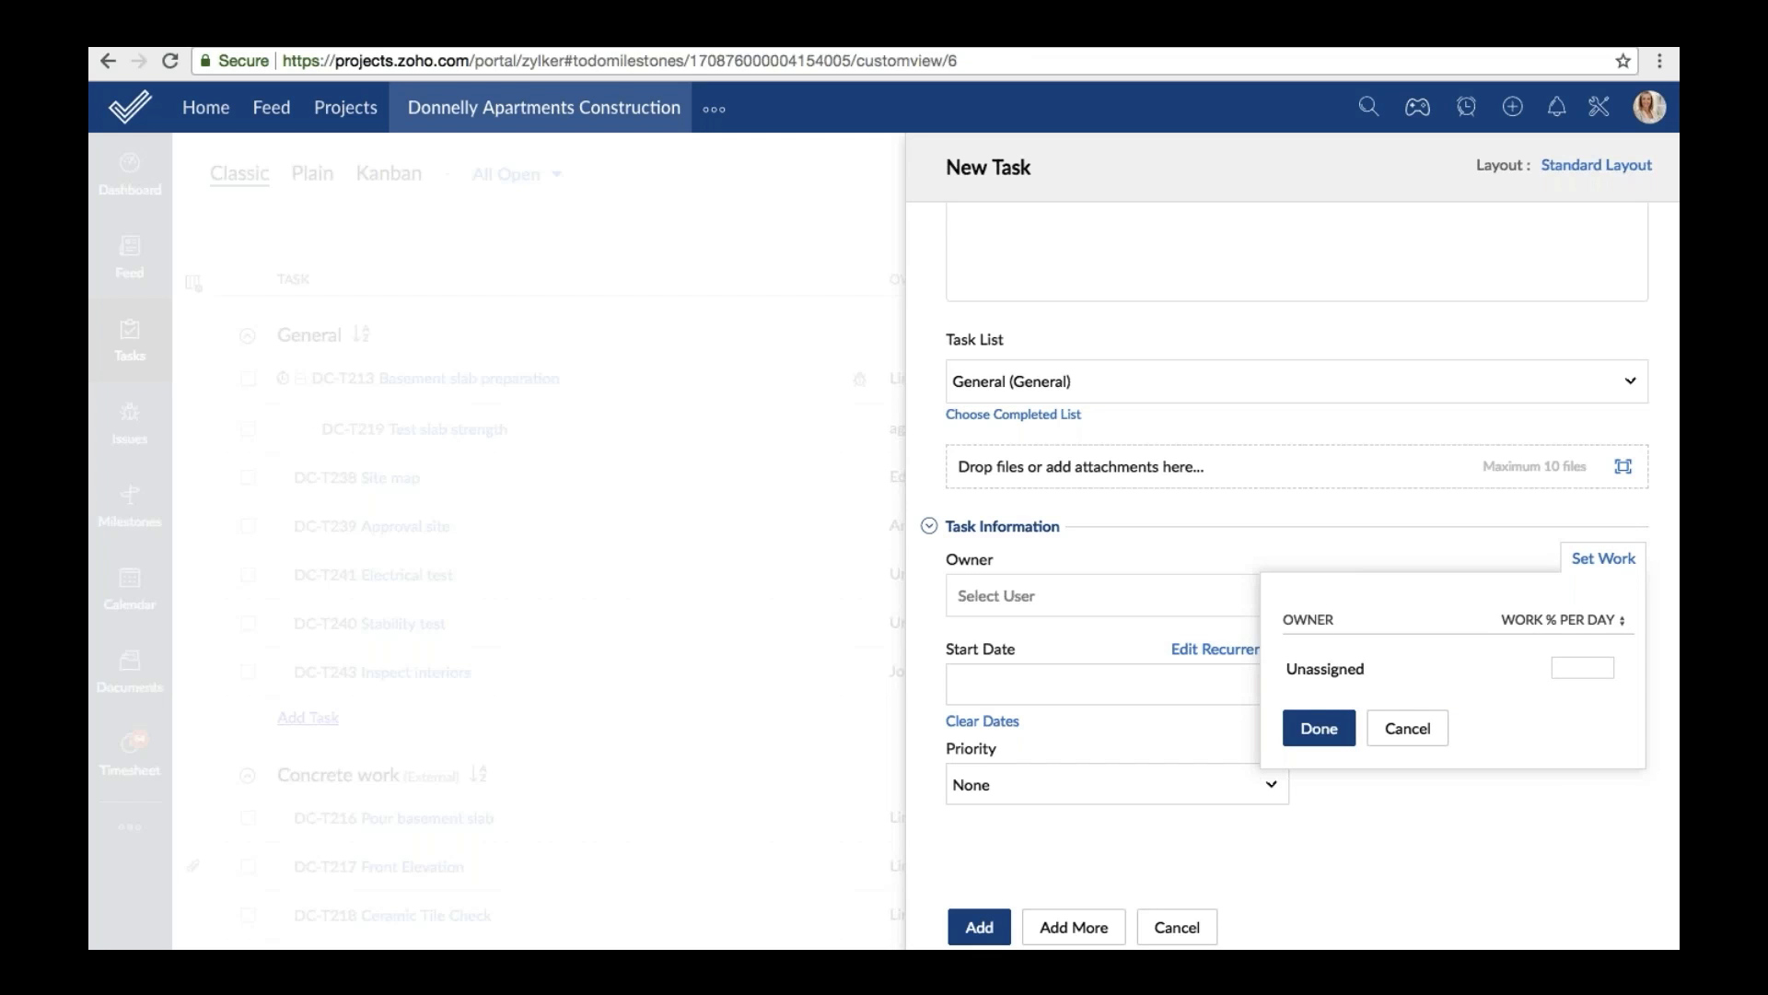
click(1566, 668)
text(30)
click(1621, 620)
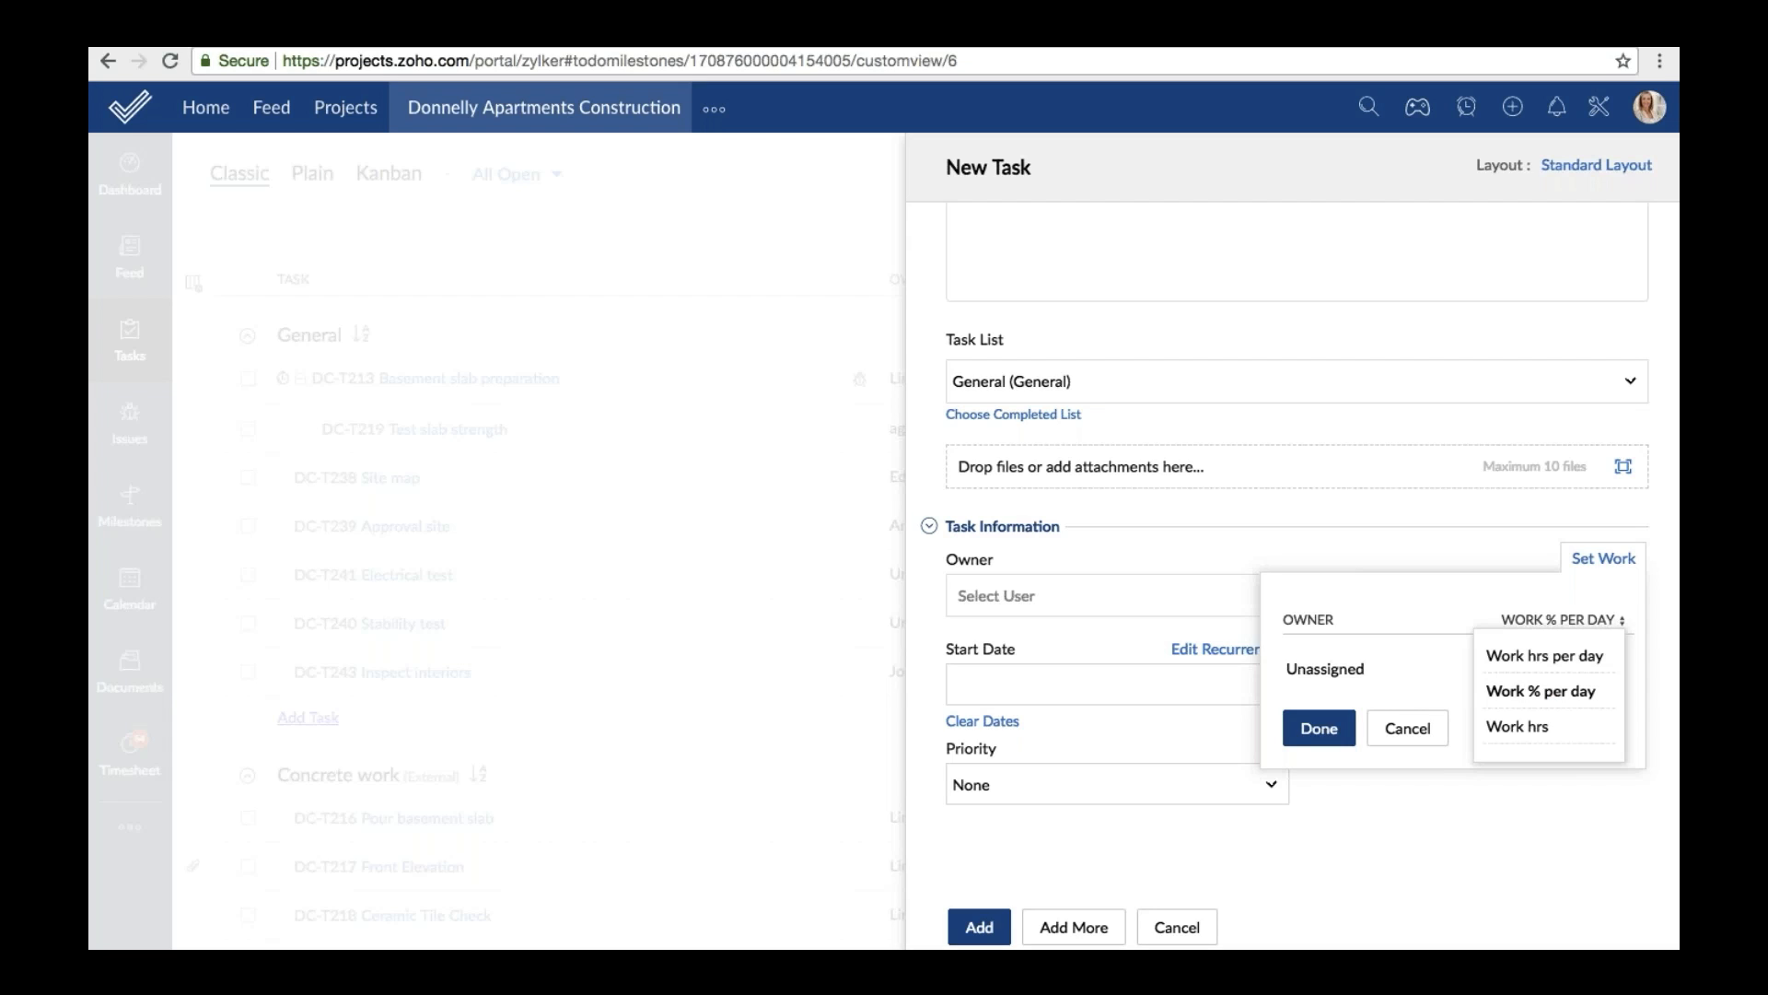
click(1552, 725)
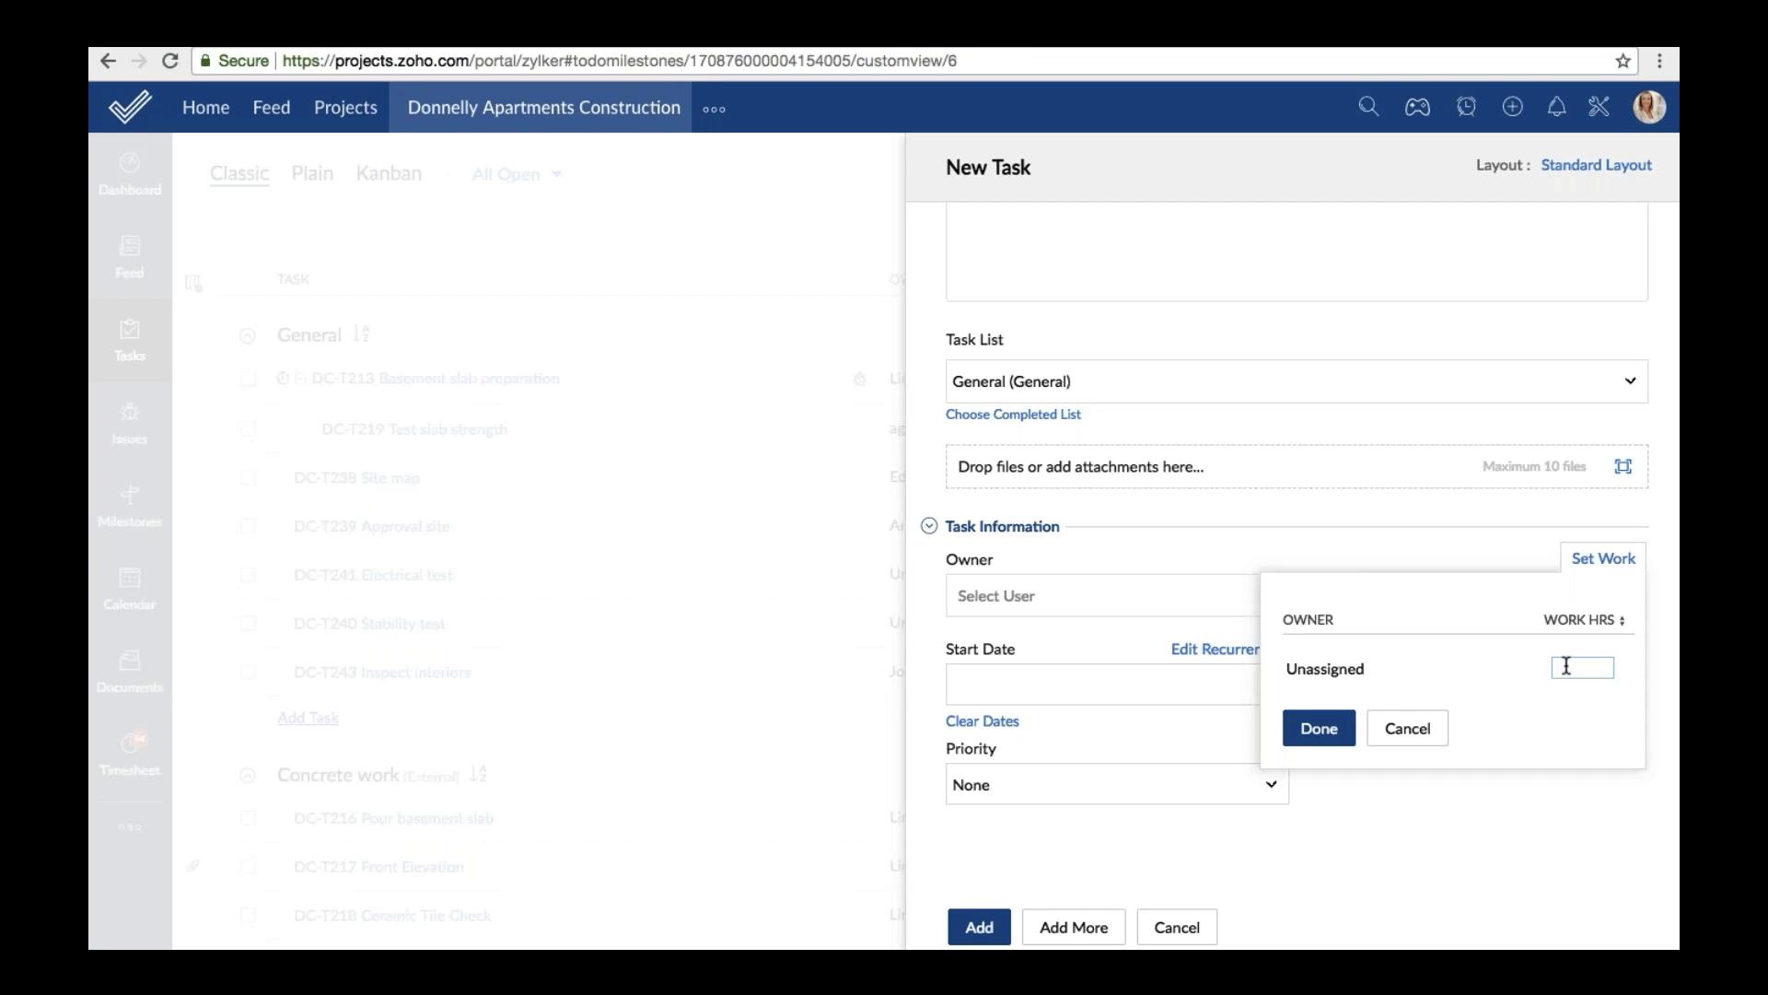
text(8)
click(1407, 729)
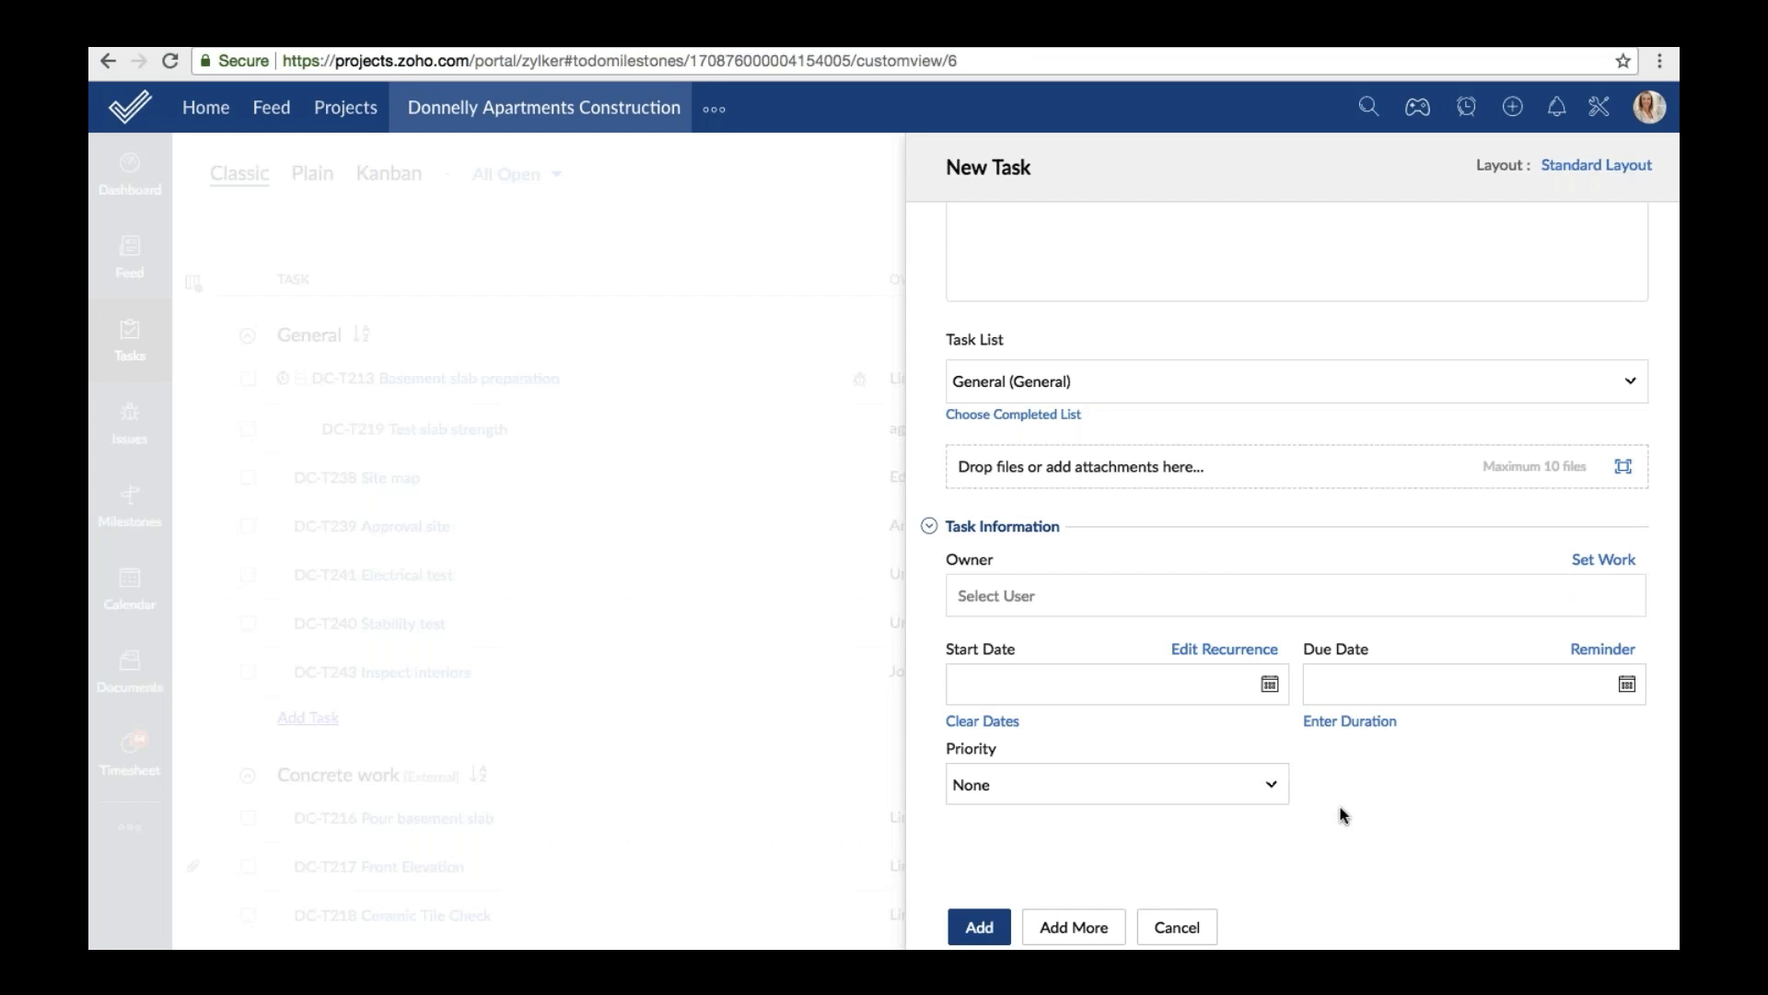
scroll(1241, 817, up, 1)
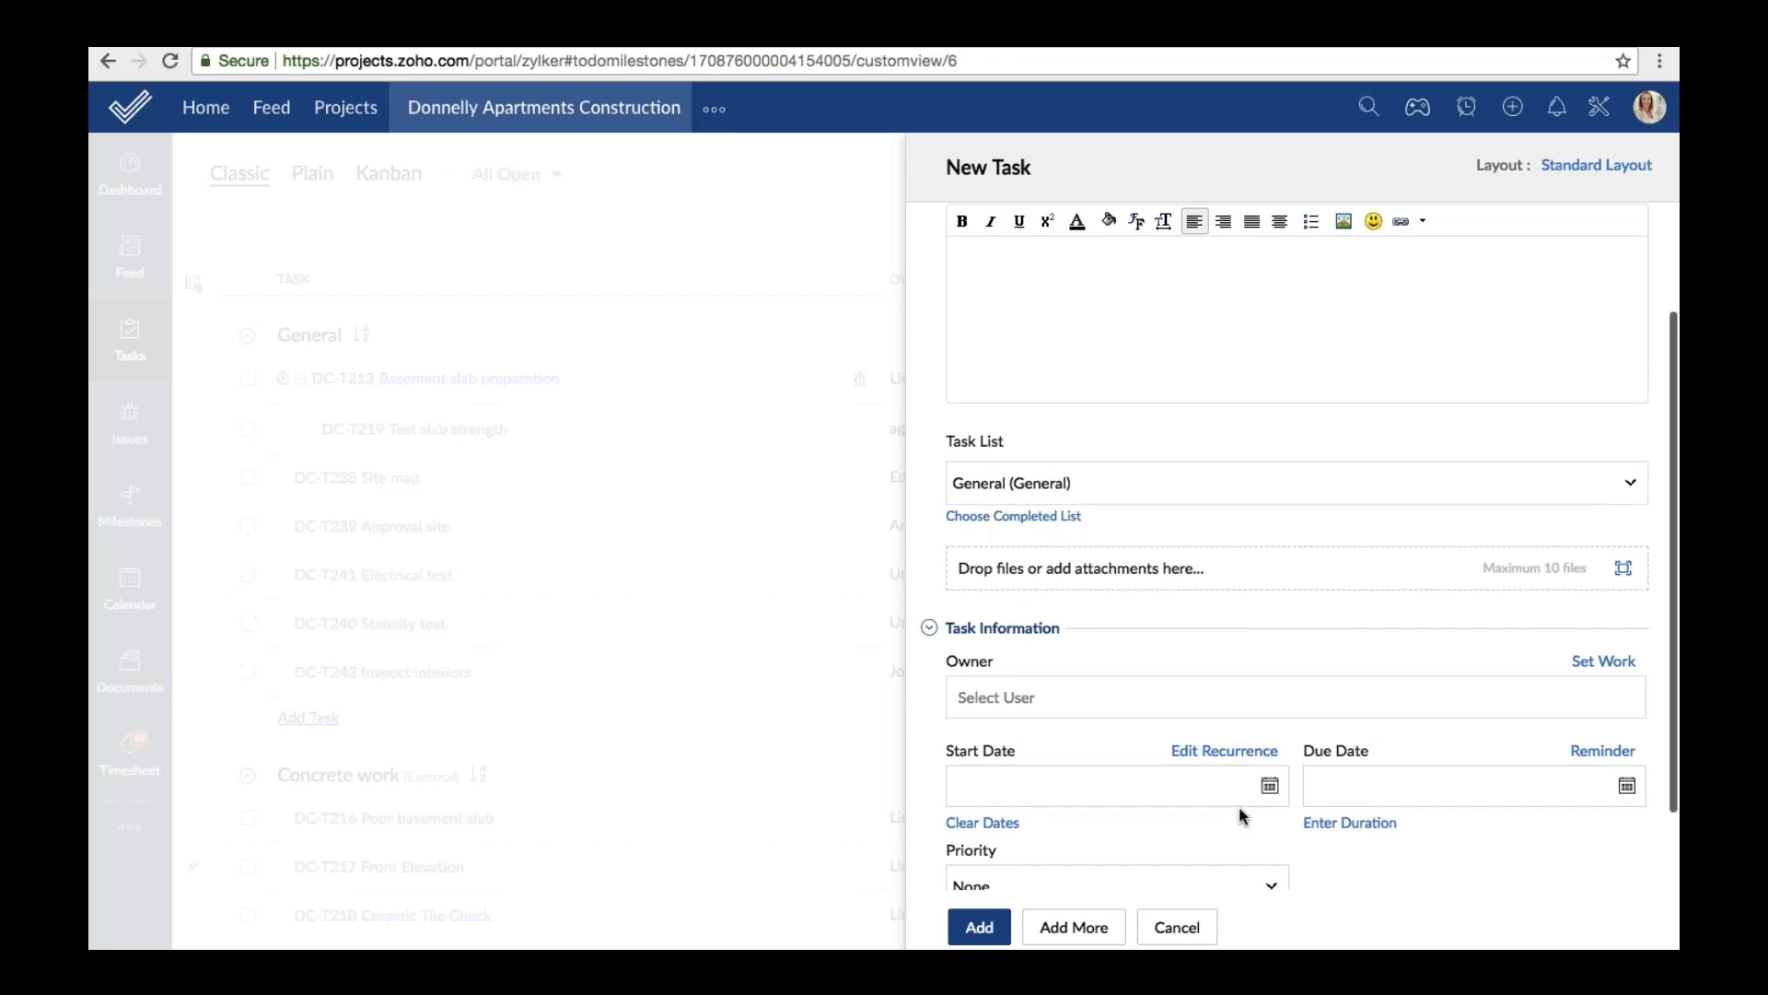
scroll(1242, 817, down, 1)
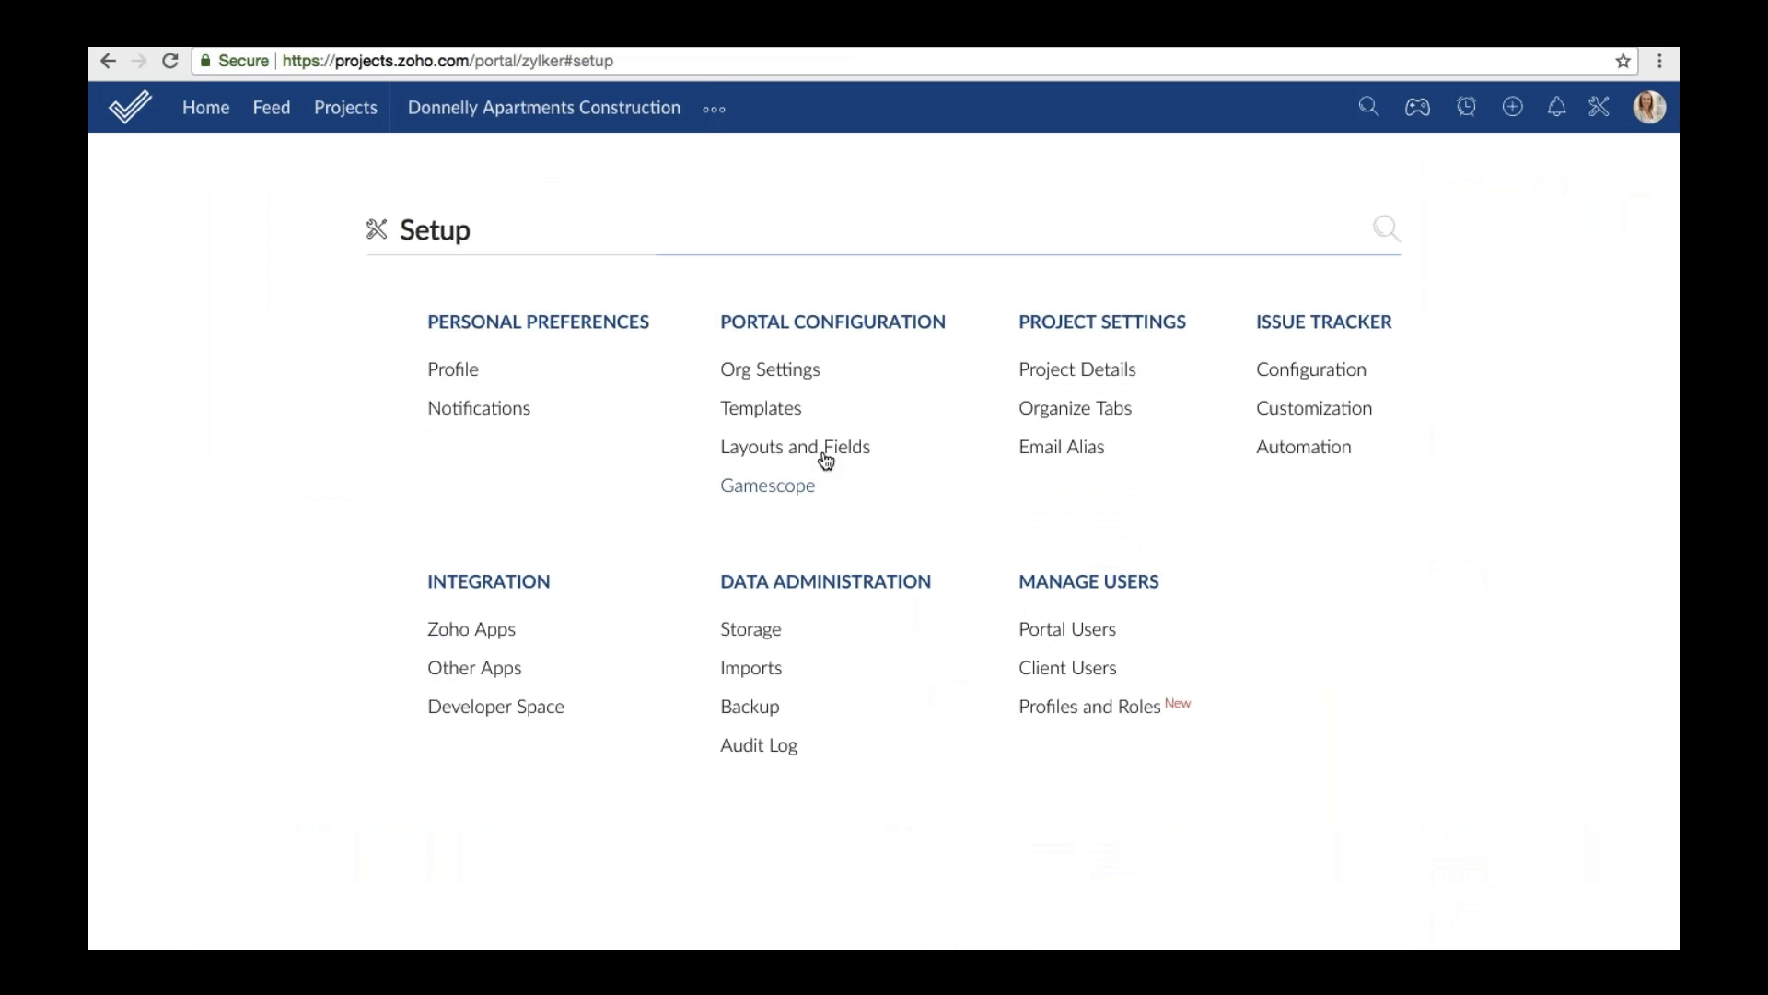
Create a task layout named Construction in the portal configuration by cloning the Restaurant Interior Design layout.
click(825, 457)
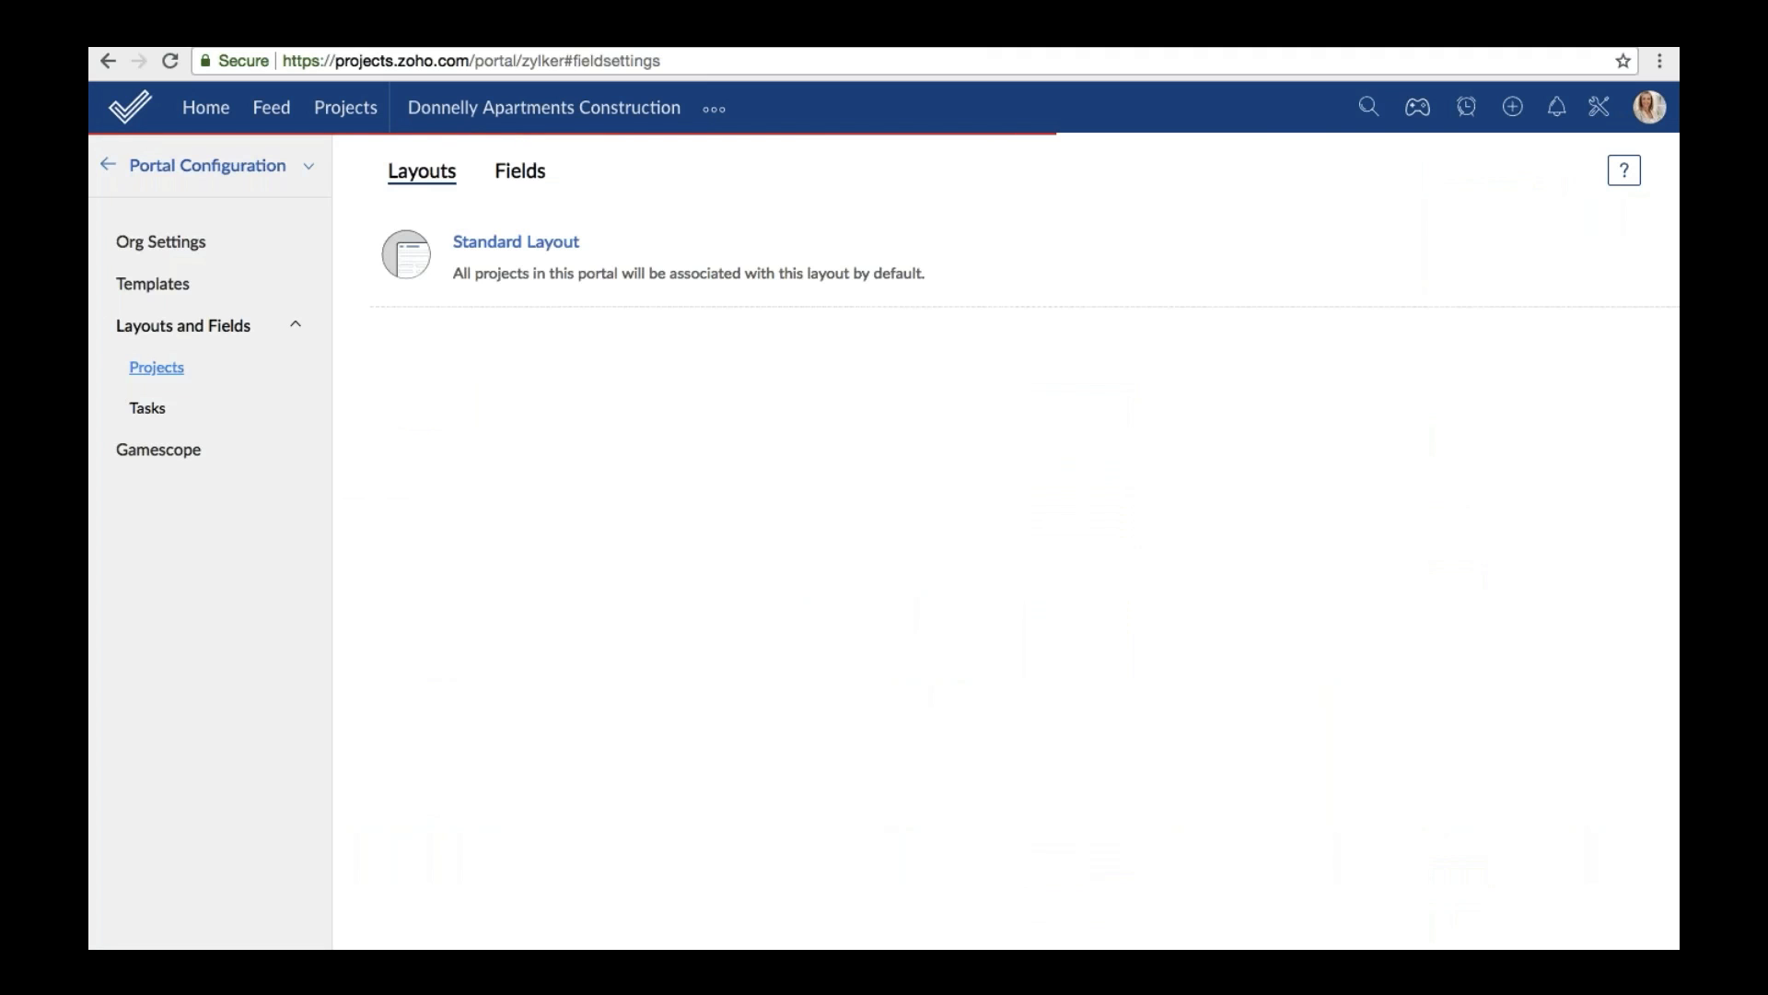
click(142, 416)
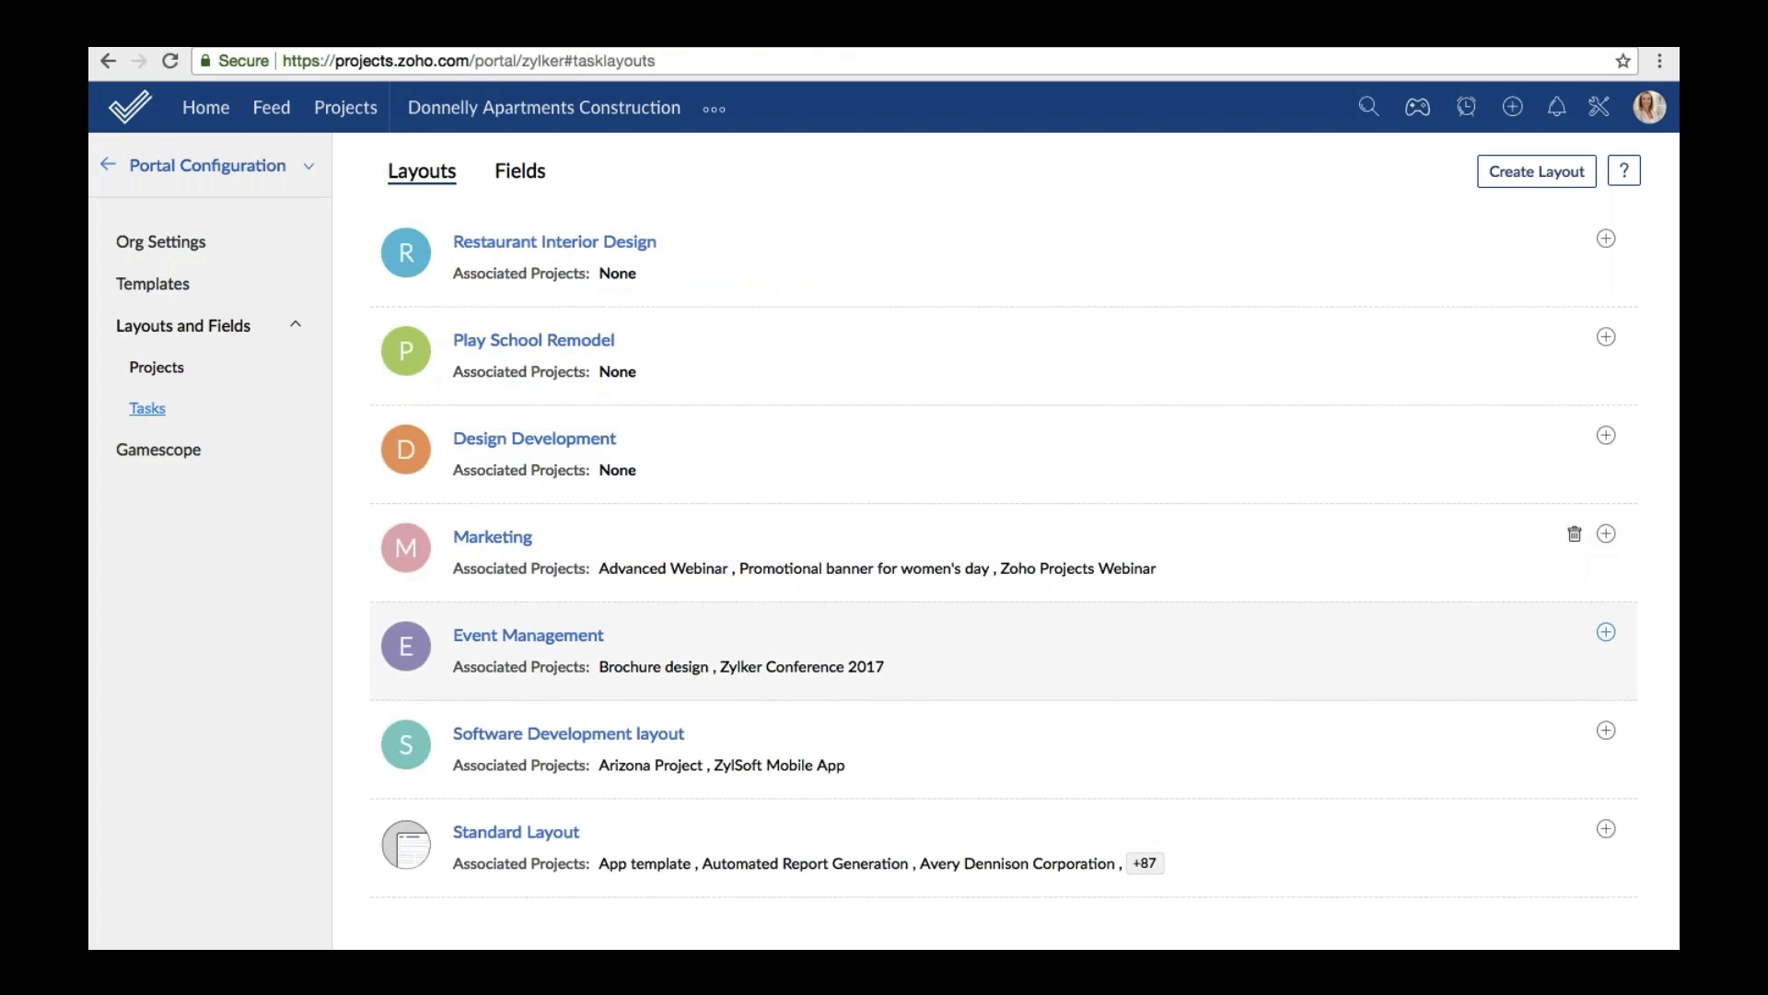
scroll(1026, 525, down, 1)
scroll(884, 516, down, 1)
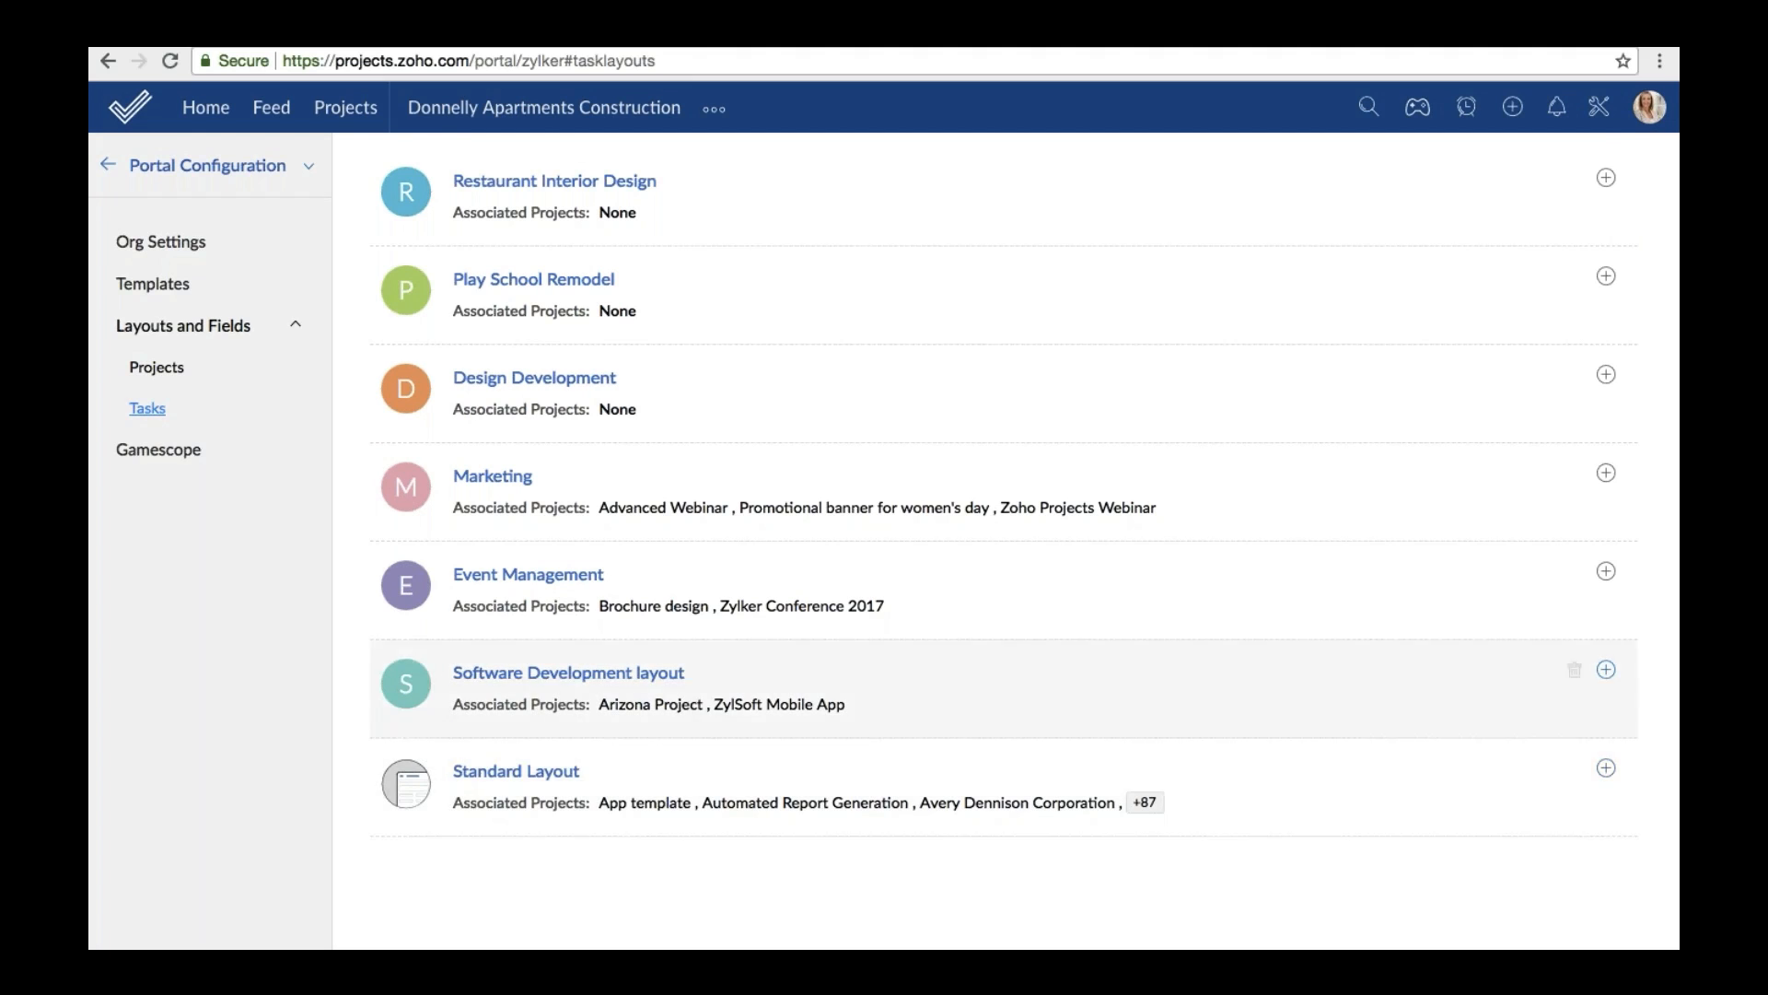
scroll(585, 741, up, 1)
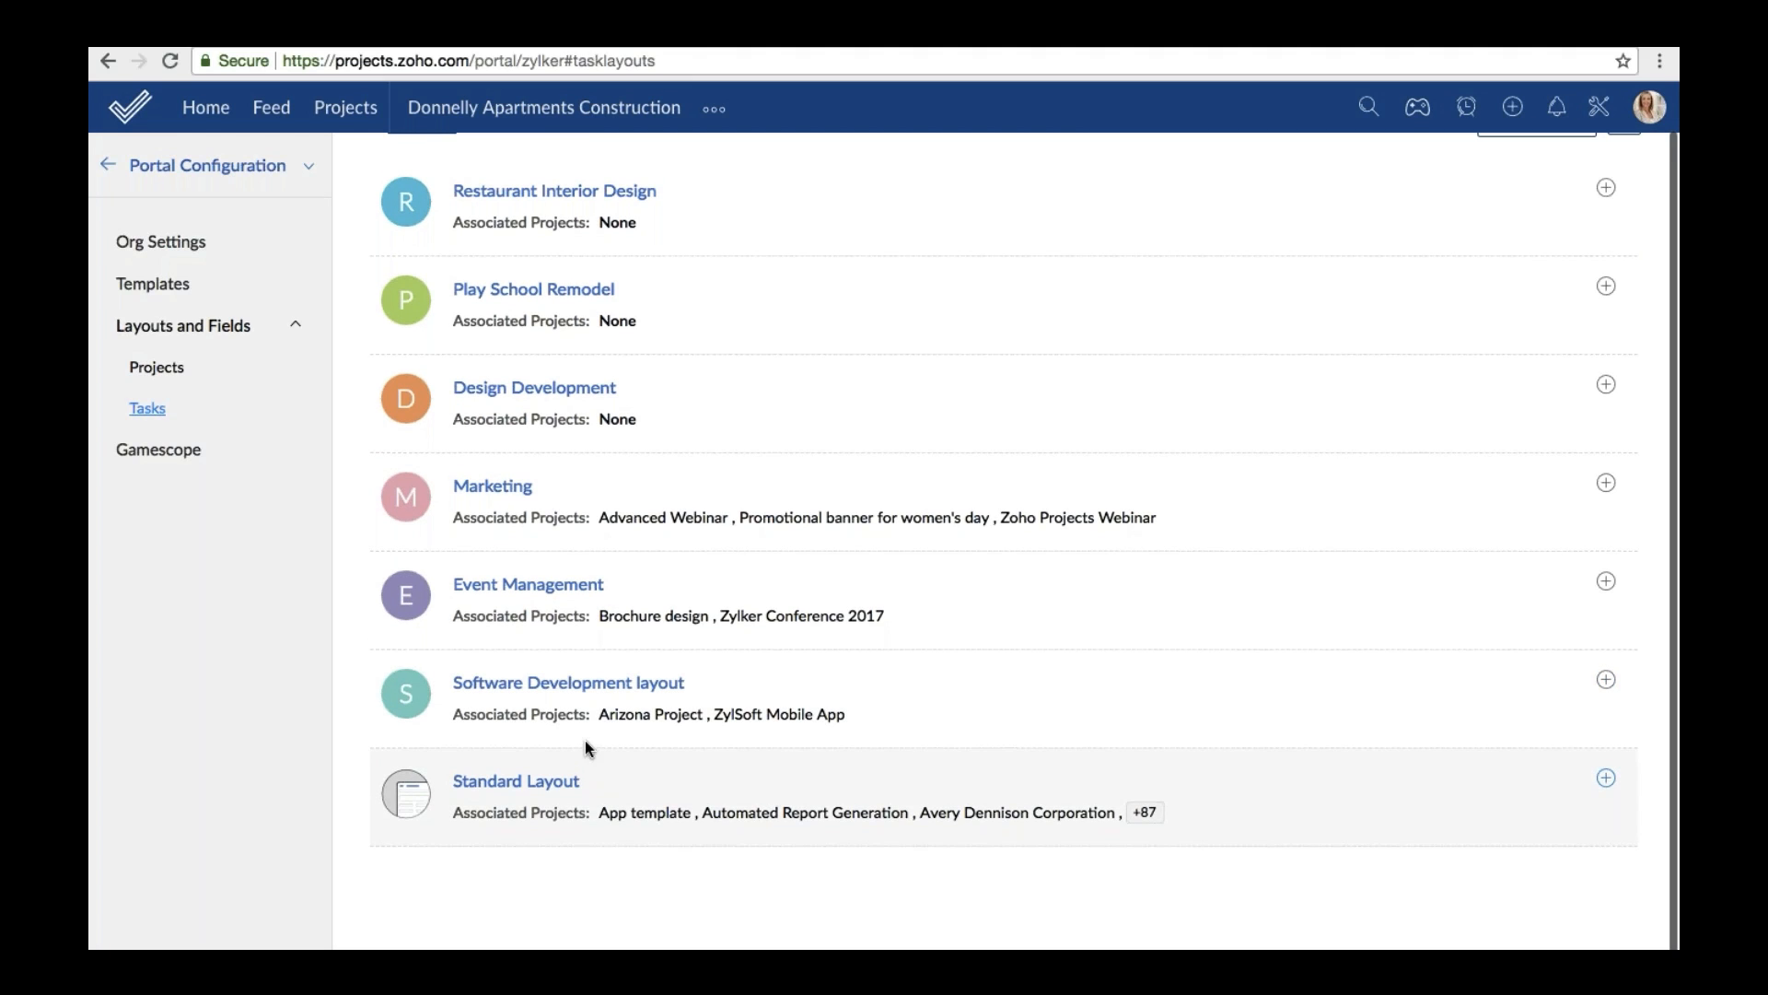
scroll(586, 744, up, 1)
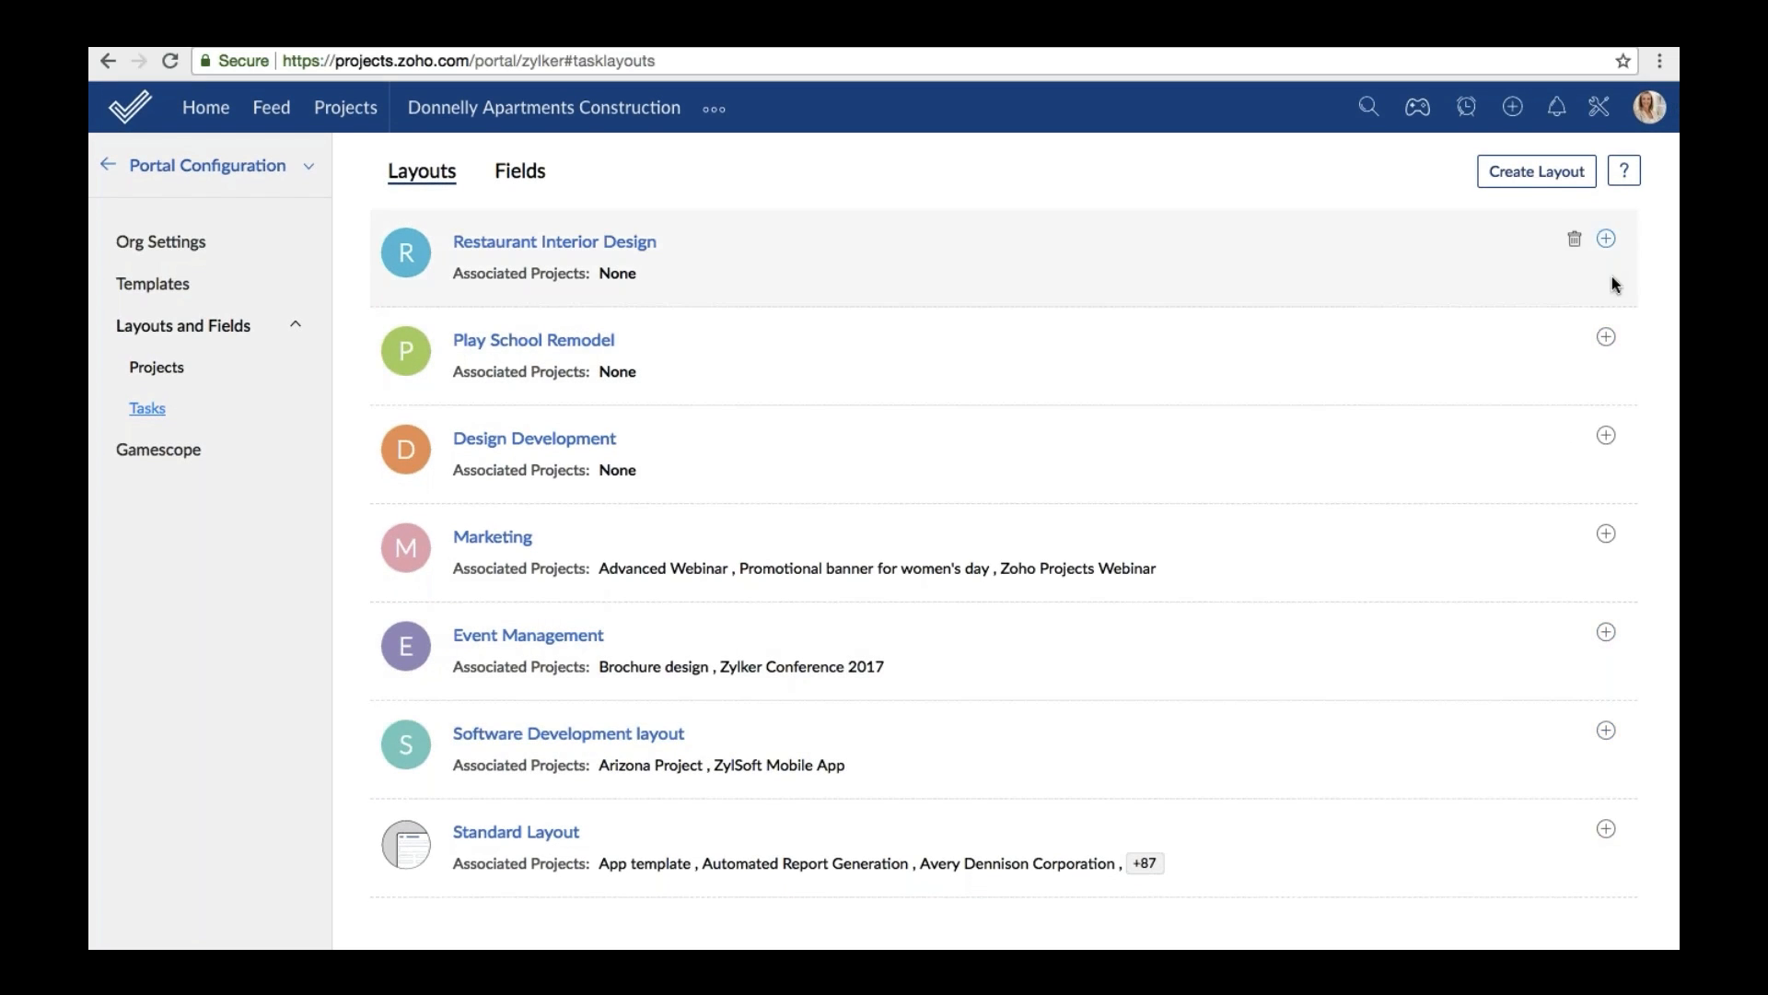
click(1535, 172)
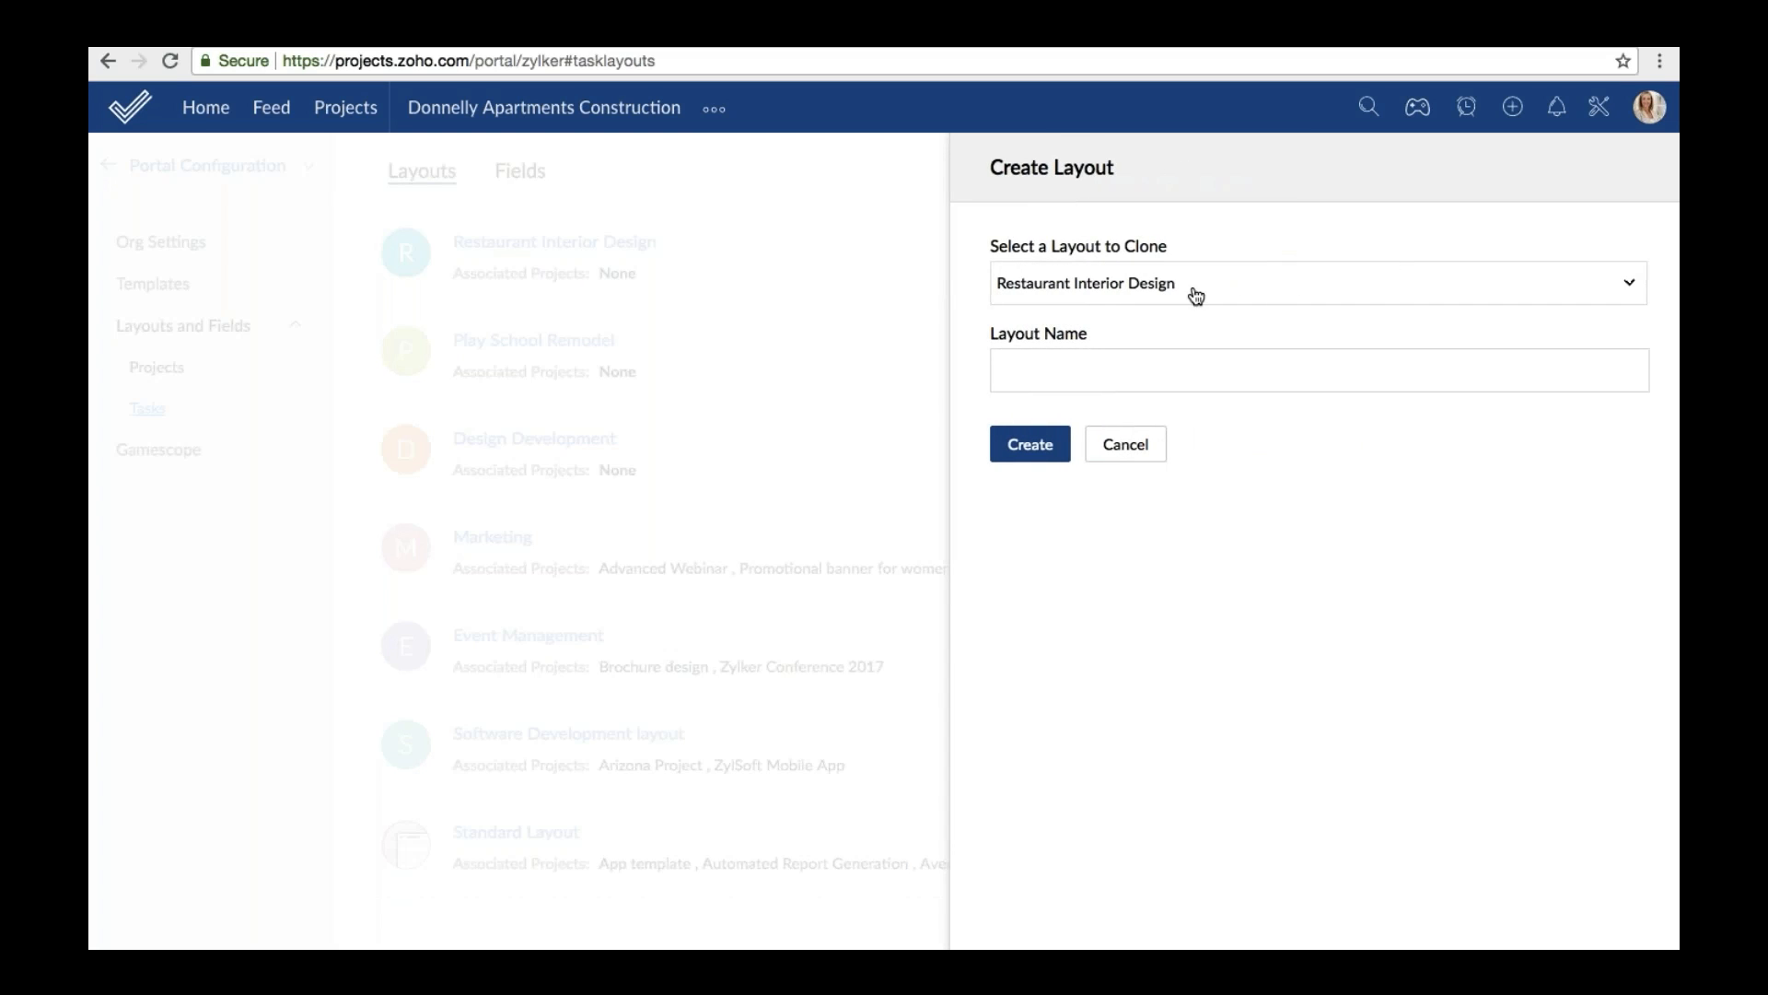
click(1196, 372)
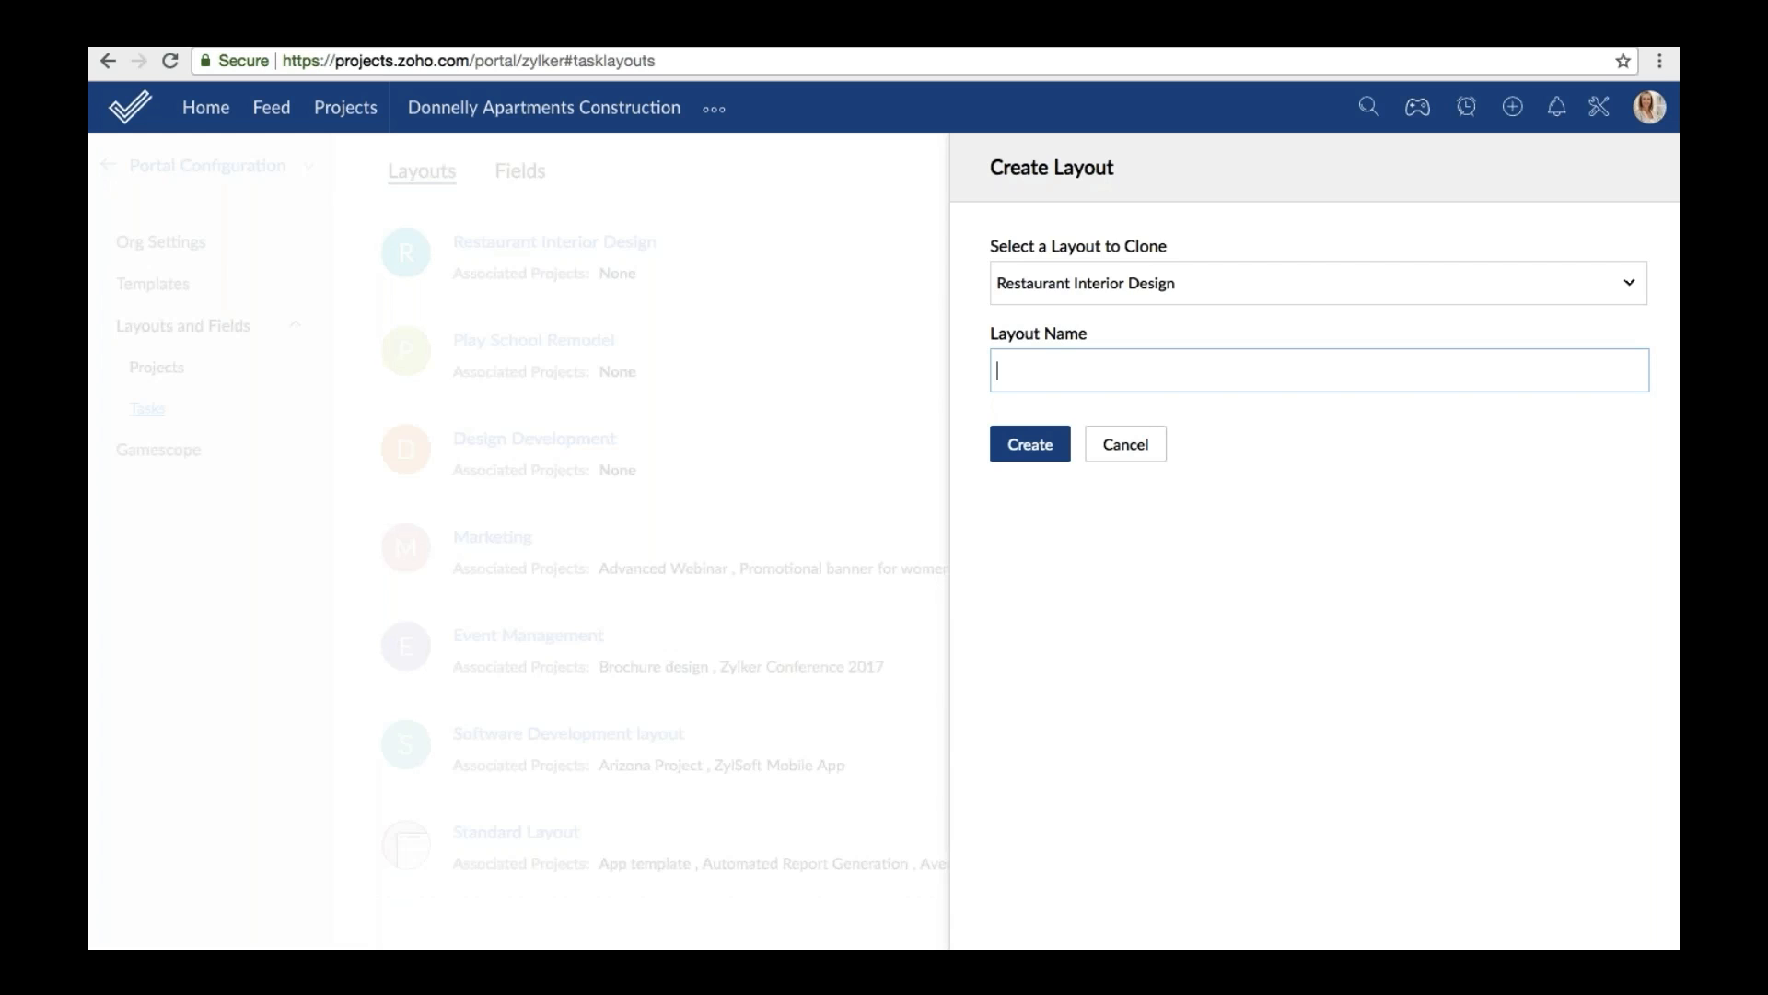
text(Construction)
key(Return)
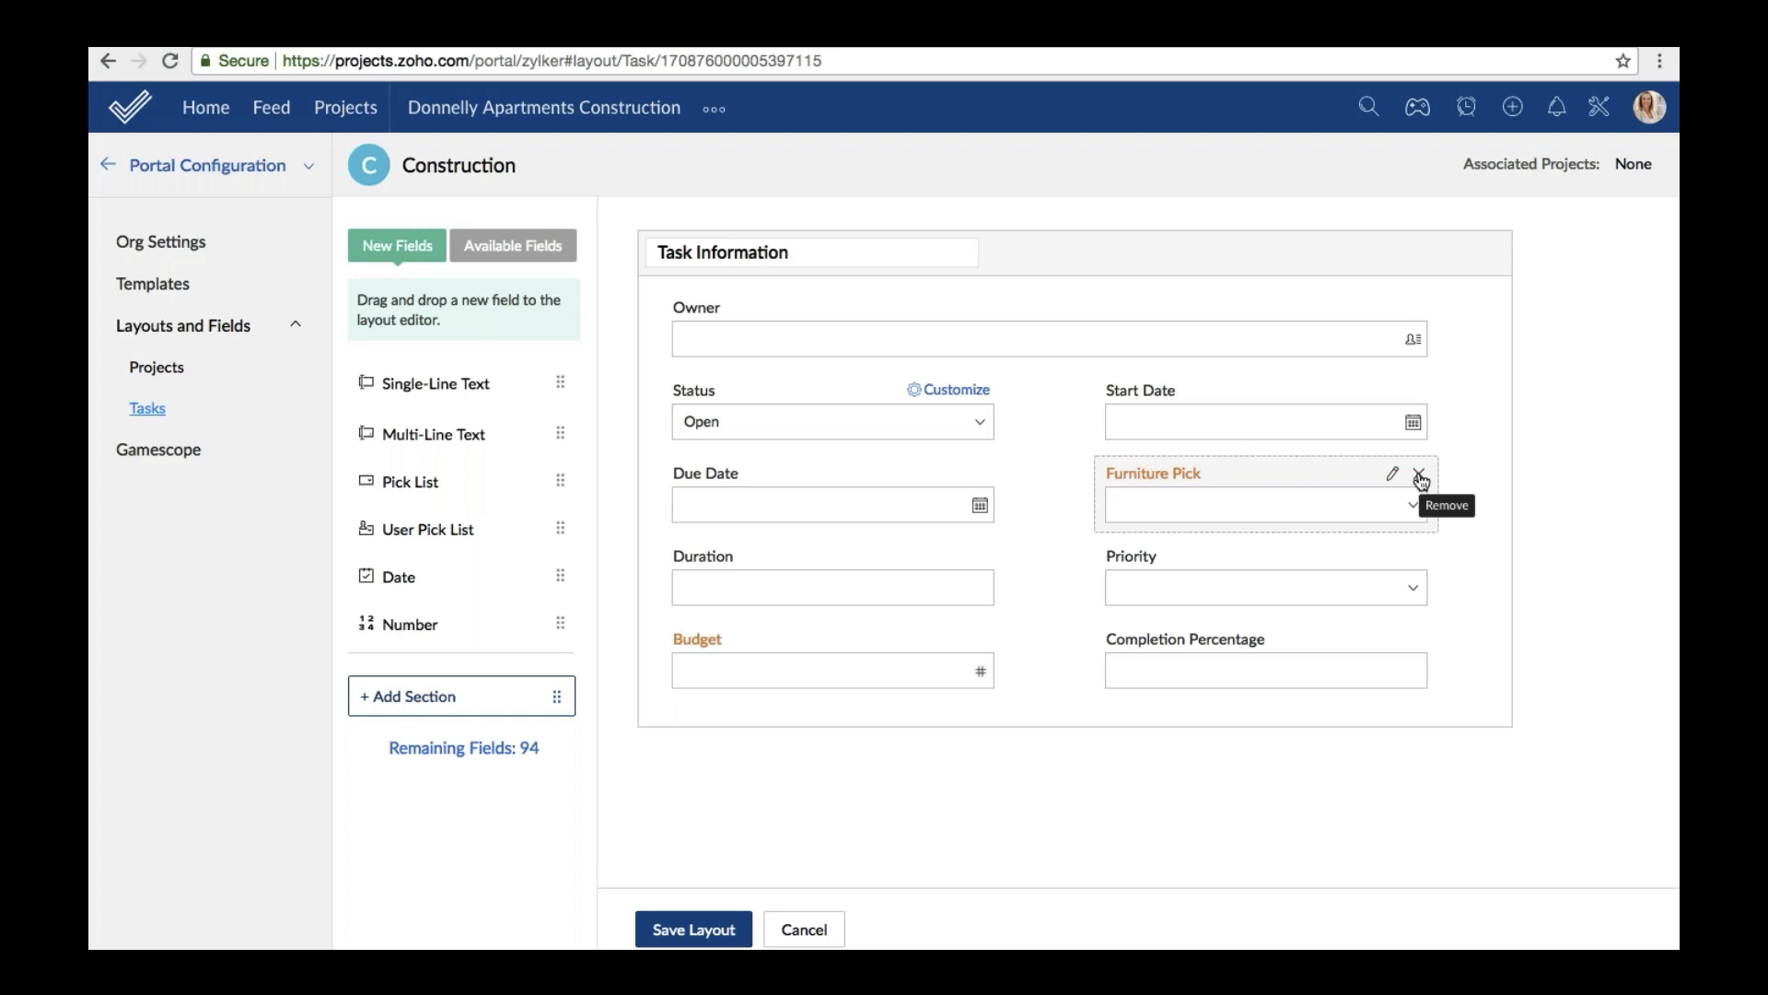
Remove the Furniture Pick field from the Construction layout and add a section titled Budget Details below Task Information.
click(1416, 476)
click(737, 594)
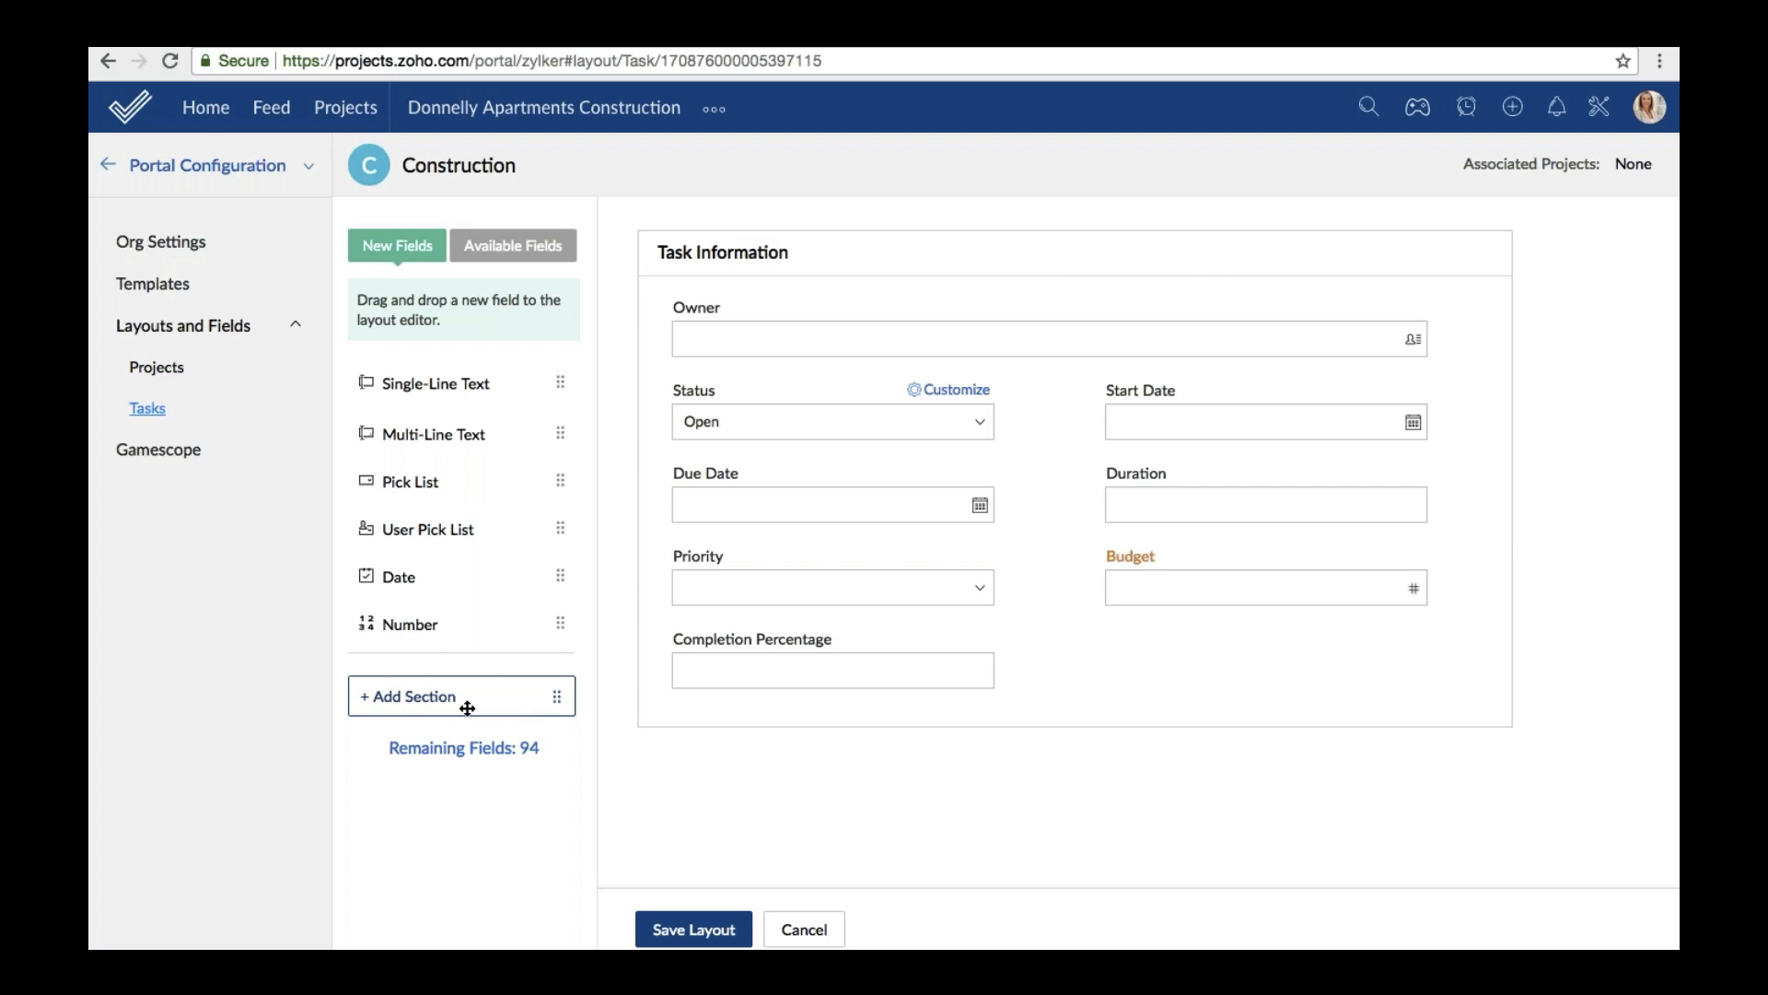
drag(466, 698, 960, 781)
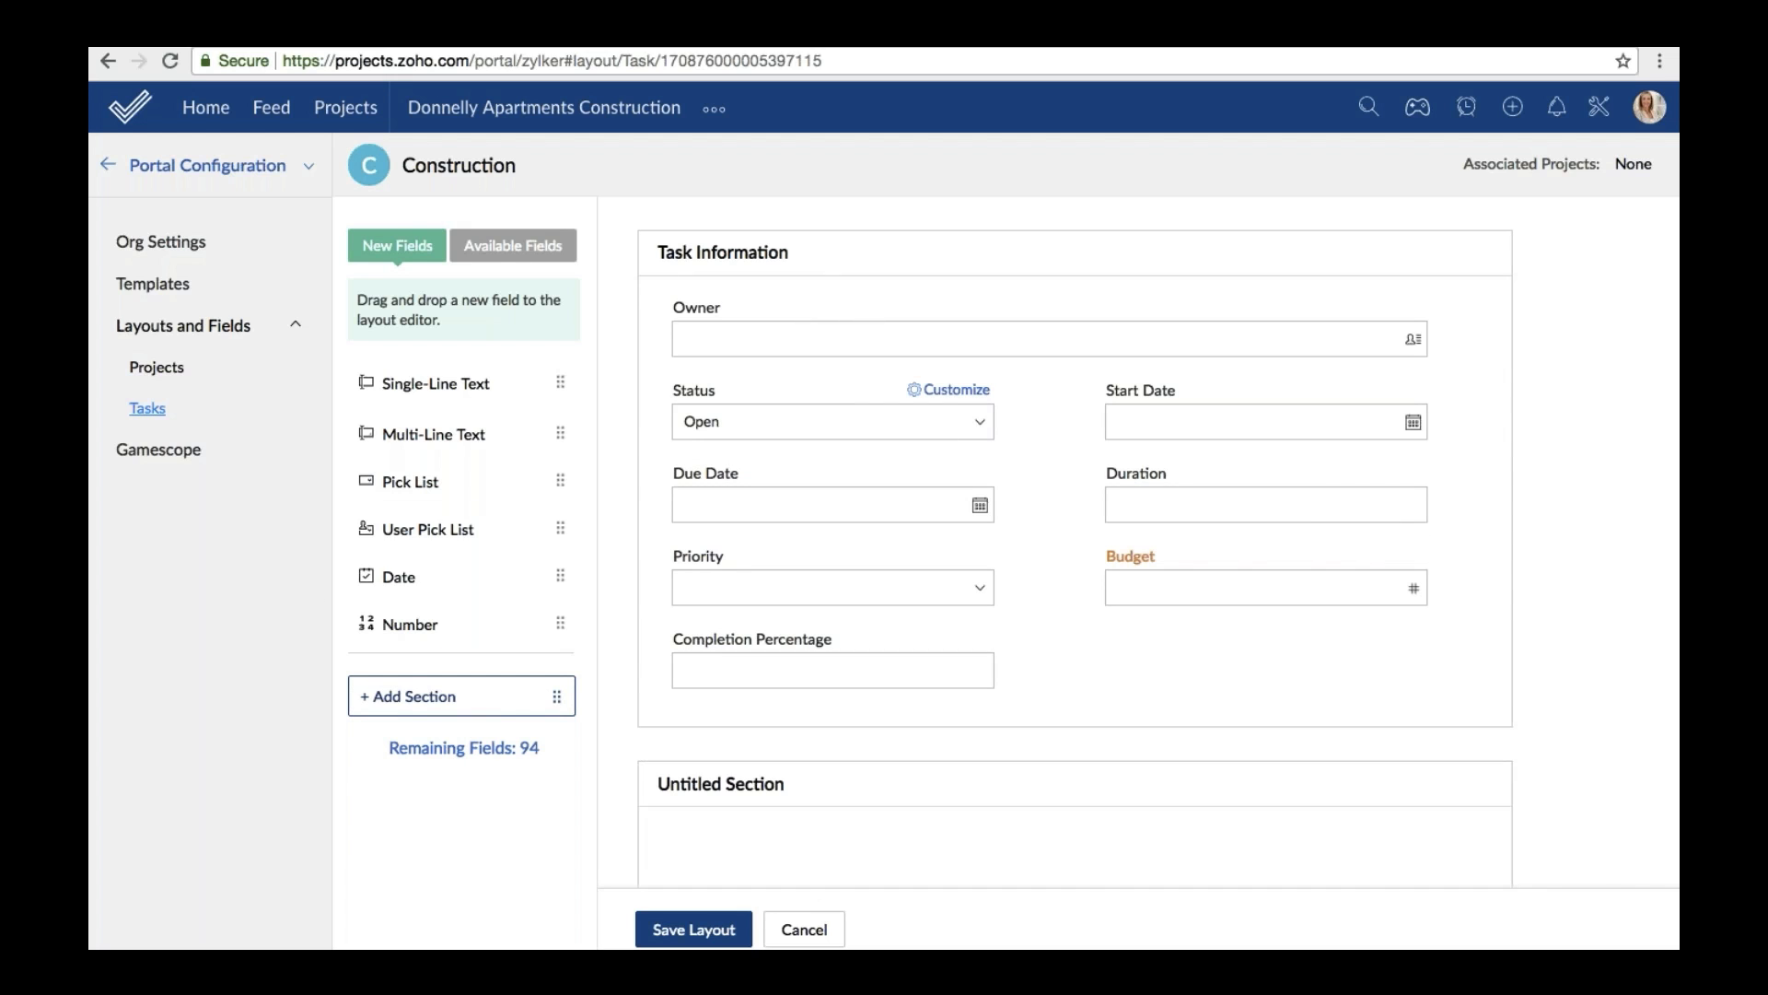
key(ctrl+a)
key(BackSpace)
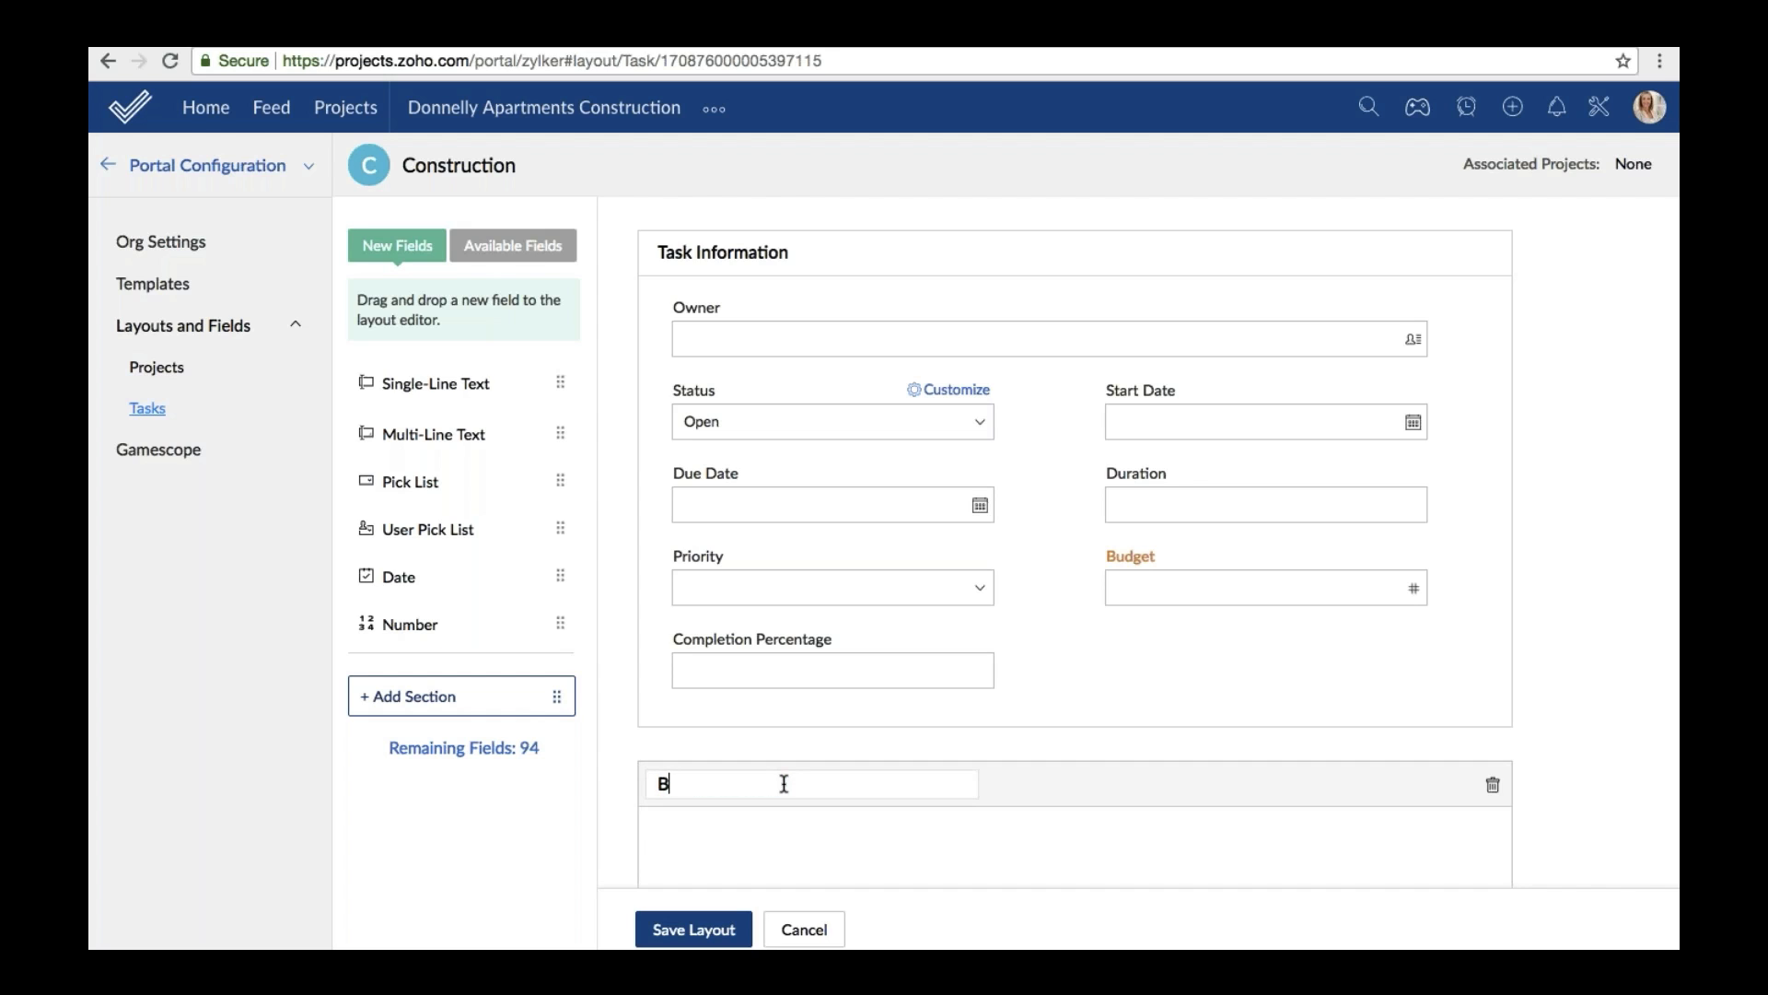
text(Budget Details)
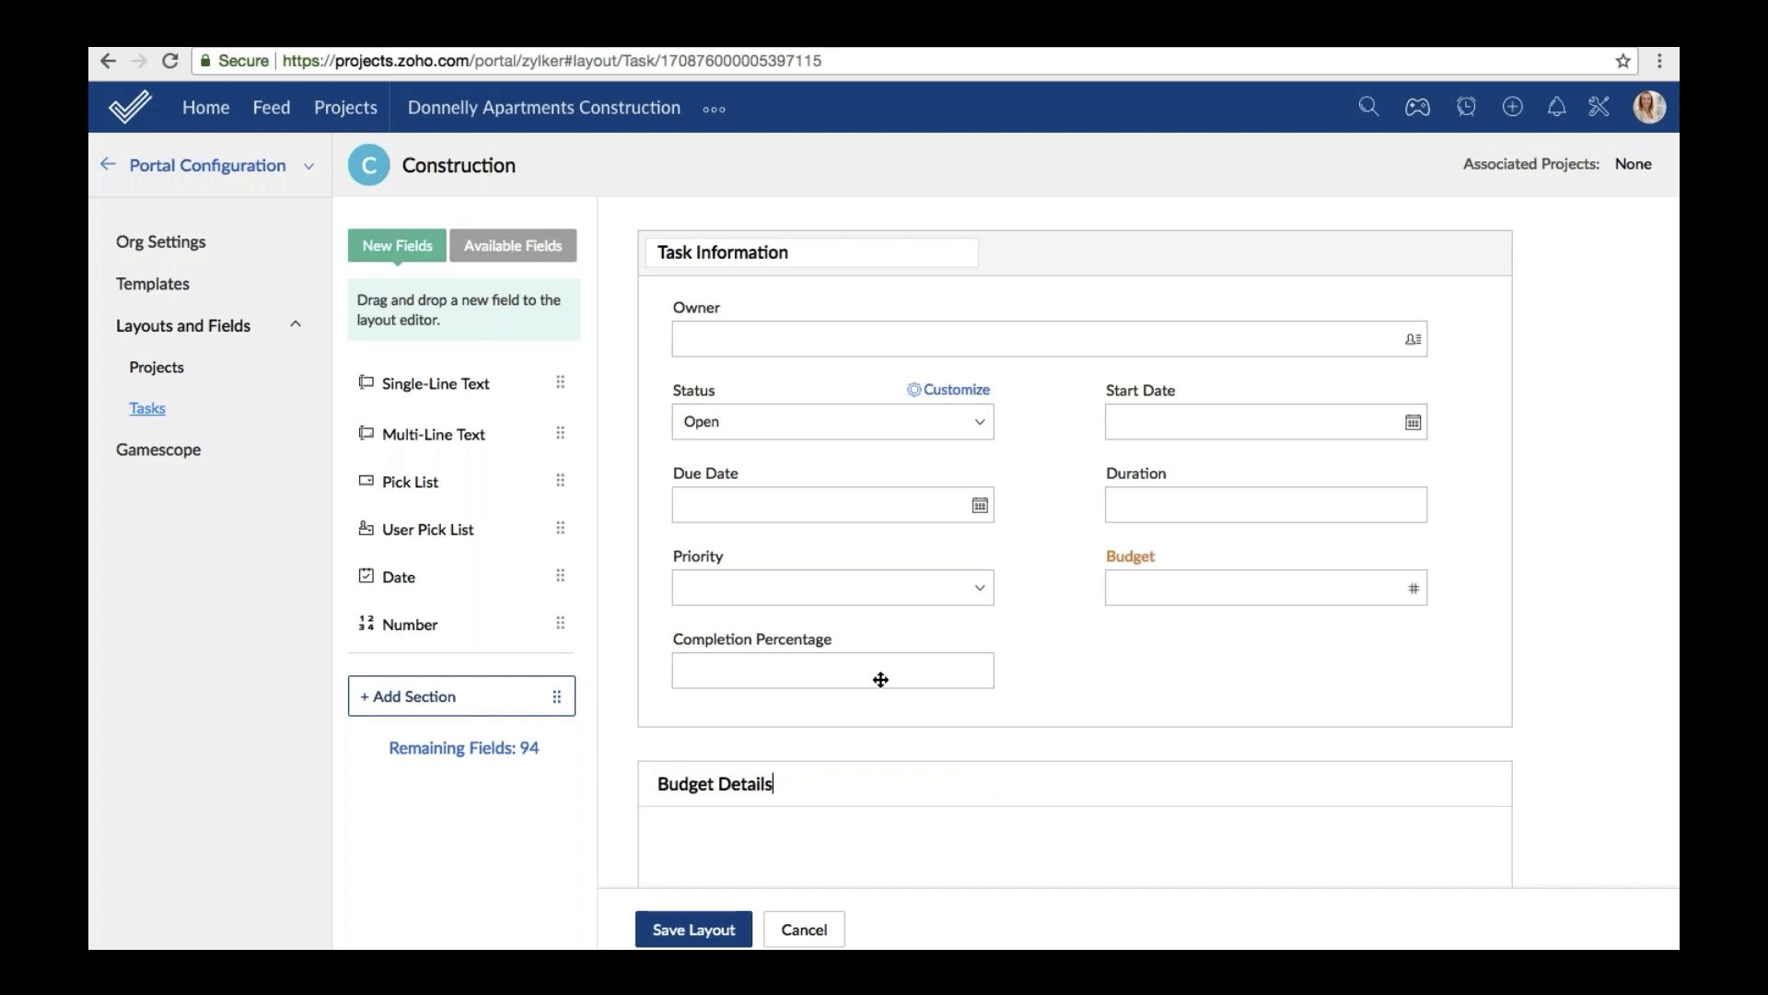
Move the Budget field into Budget Details, add the existing Budget Approver field beside it, and save the layout.
drag(1126, 567, 723, 797)
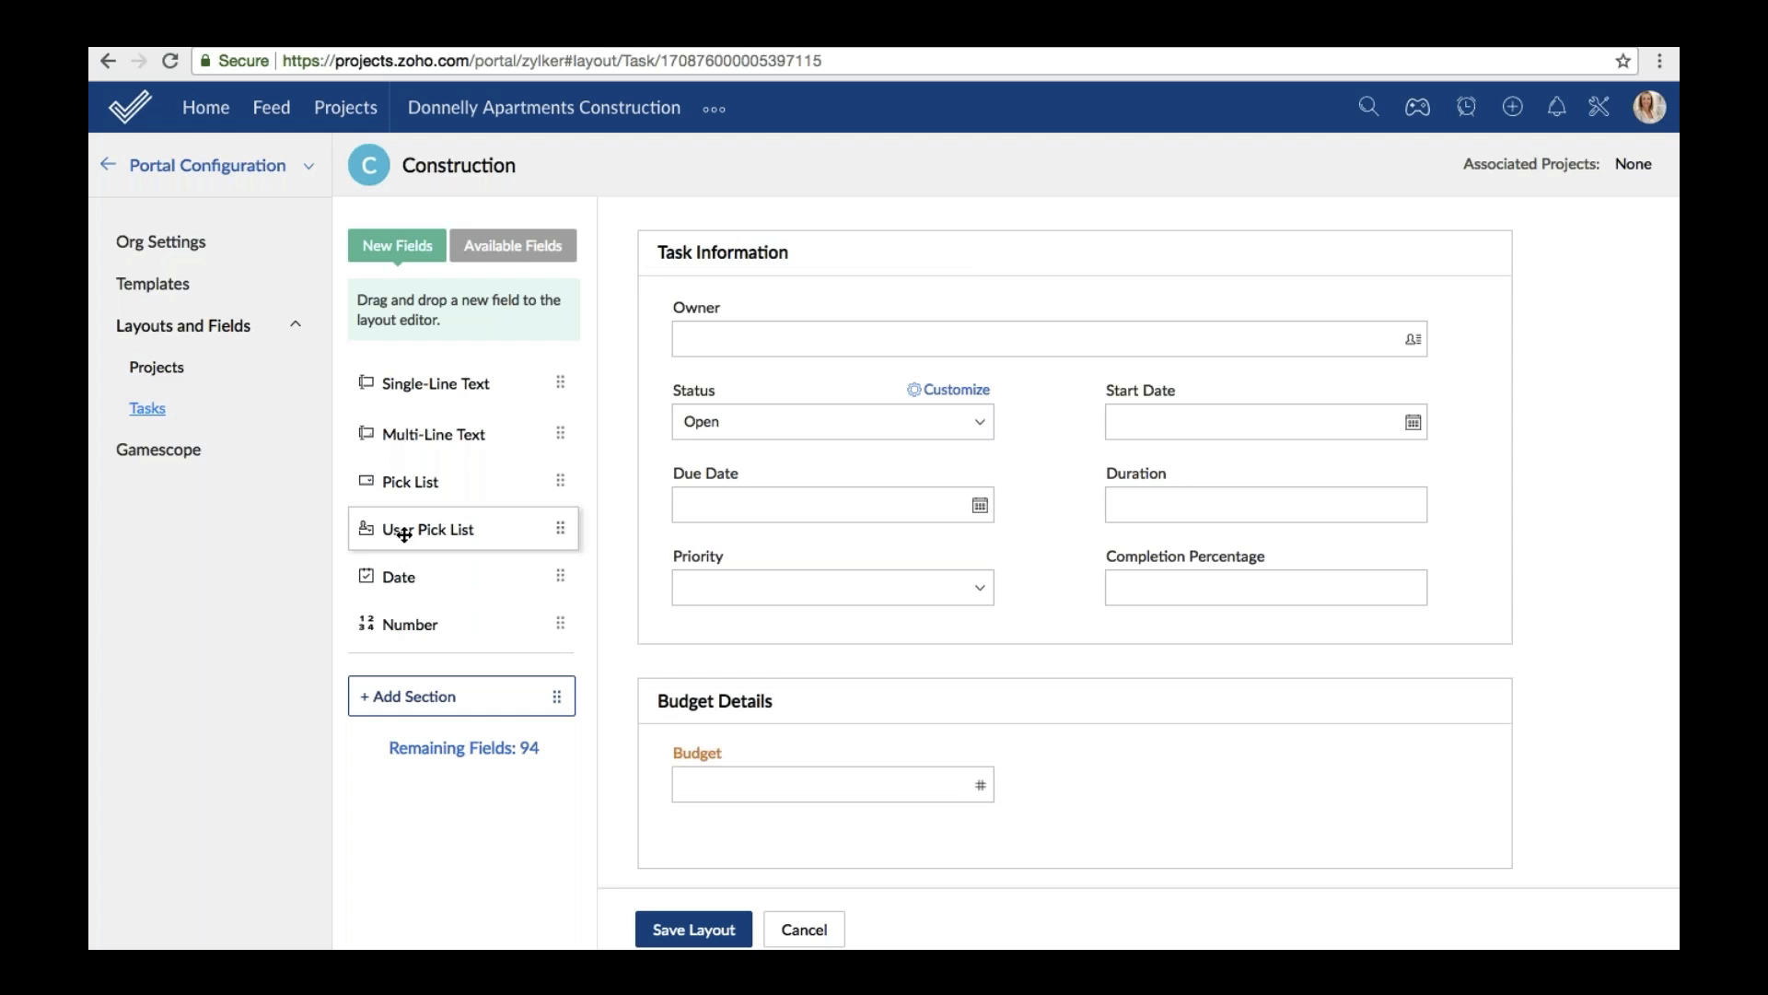
click(513, 245)
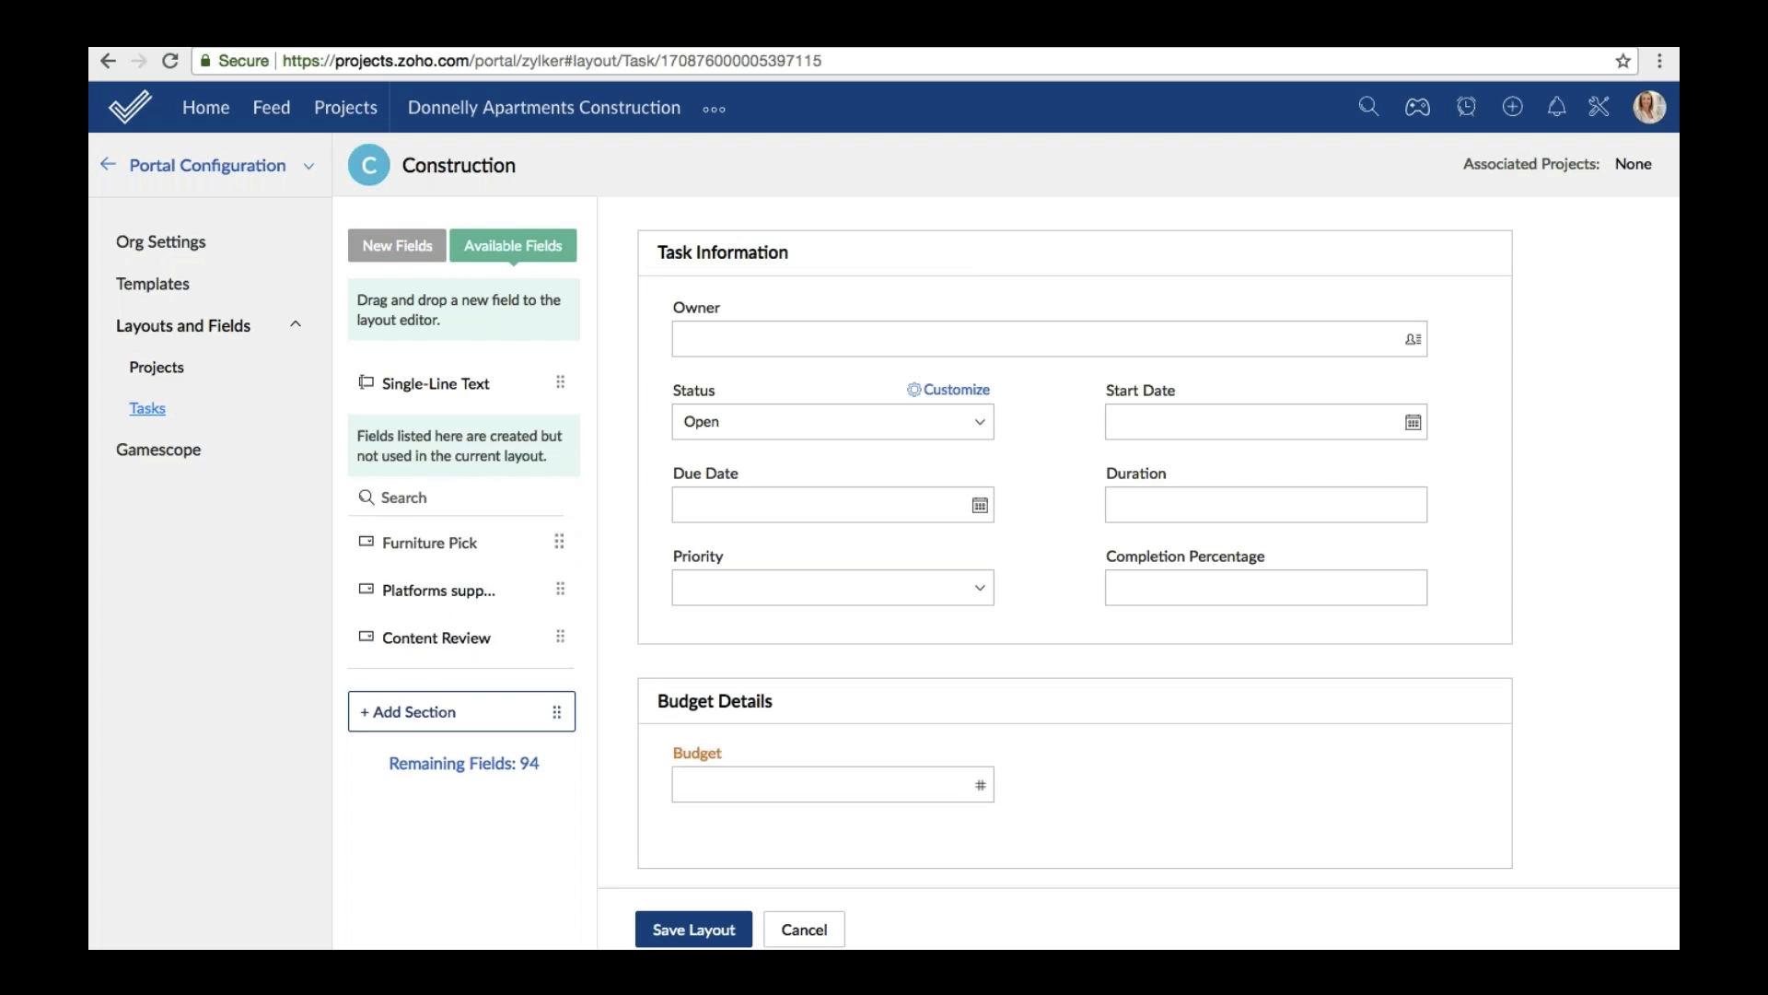
scroll(466, 506, down, 6)
scroll(466, 577, down, 2)
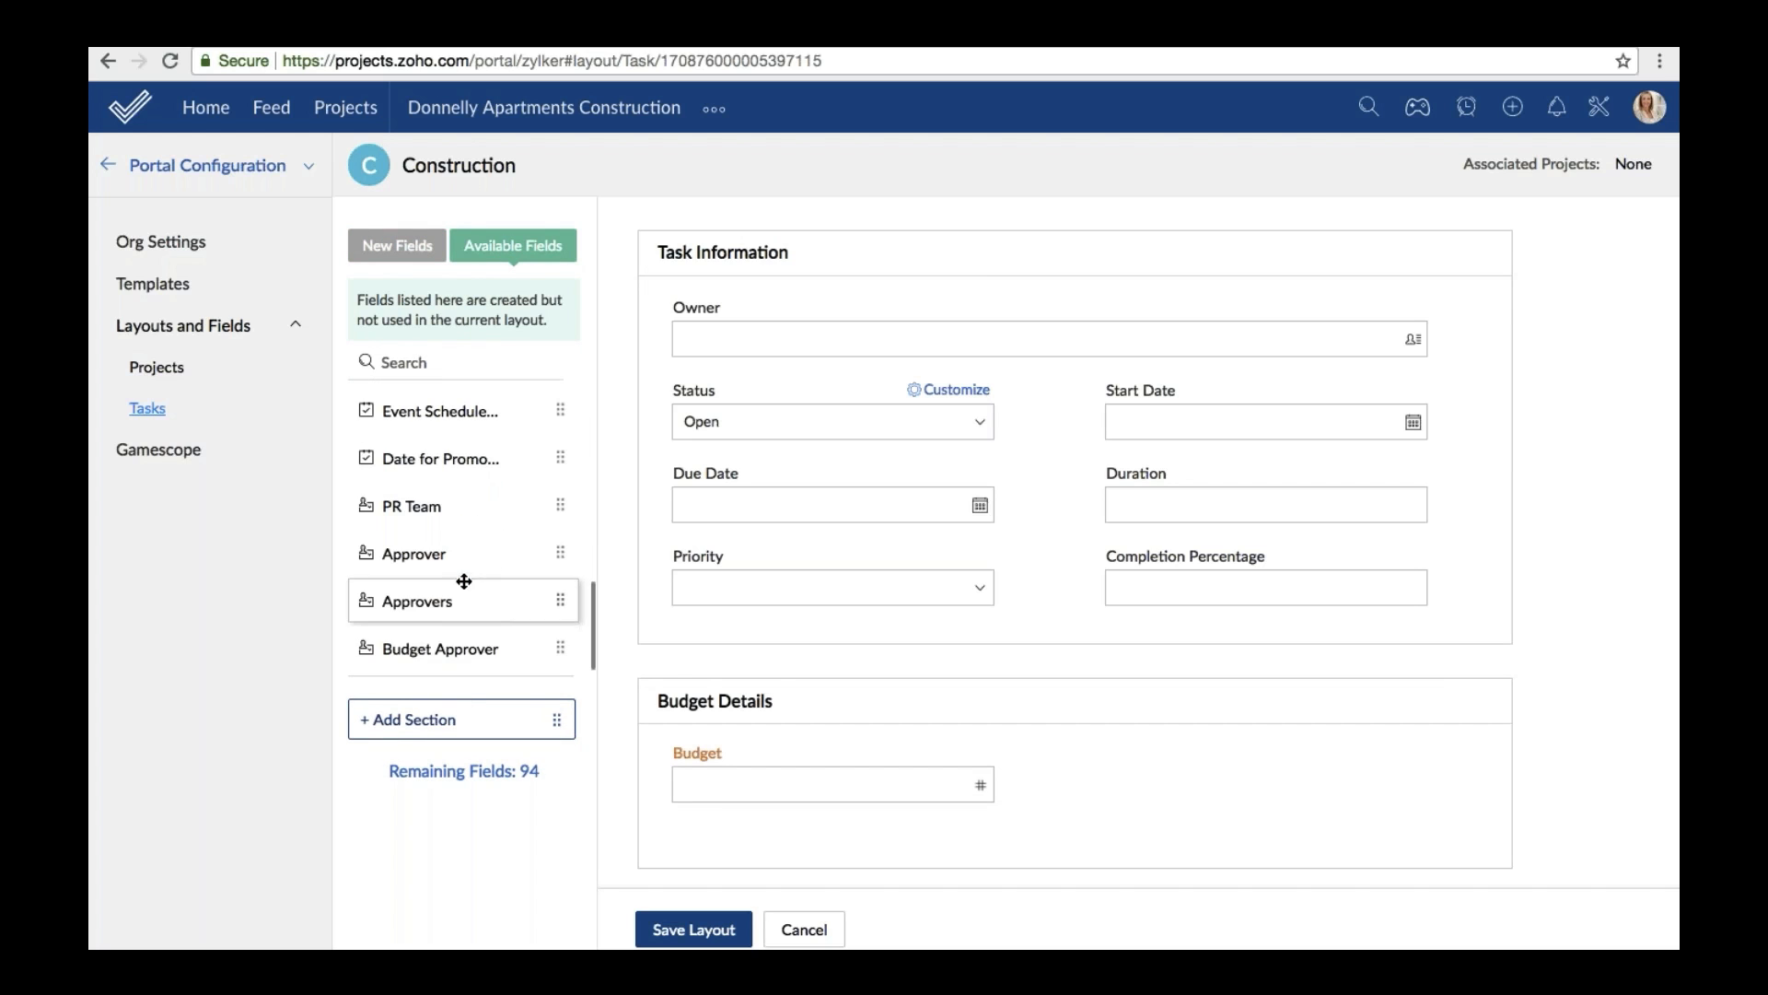
drag(442, 649, 1114, 765)
click(694, 929)
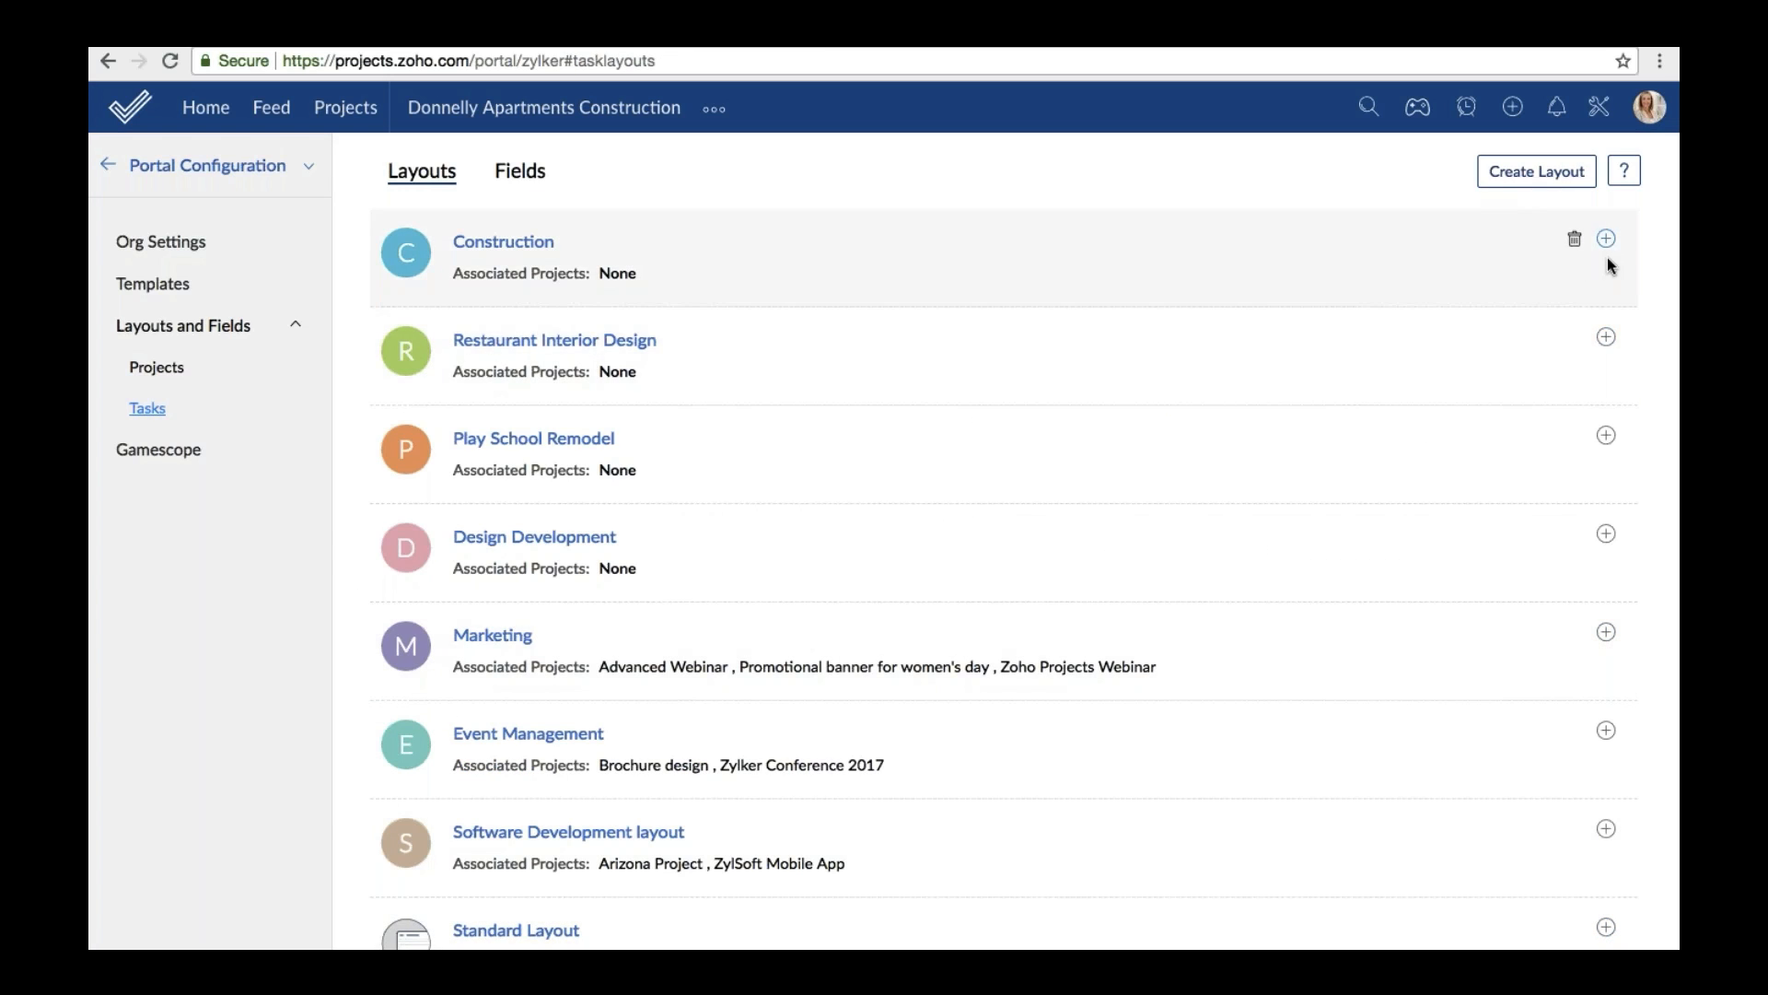
Associate the Construction layout with the Donnelly Apartments Construction project and view the list of task fields.
click(1607, 242)
click(1031, 307)
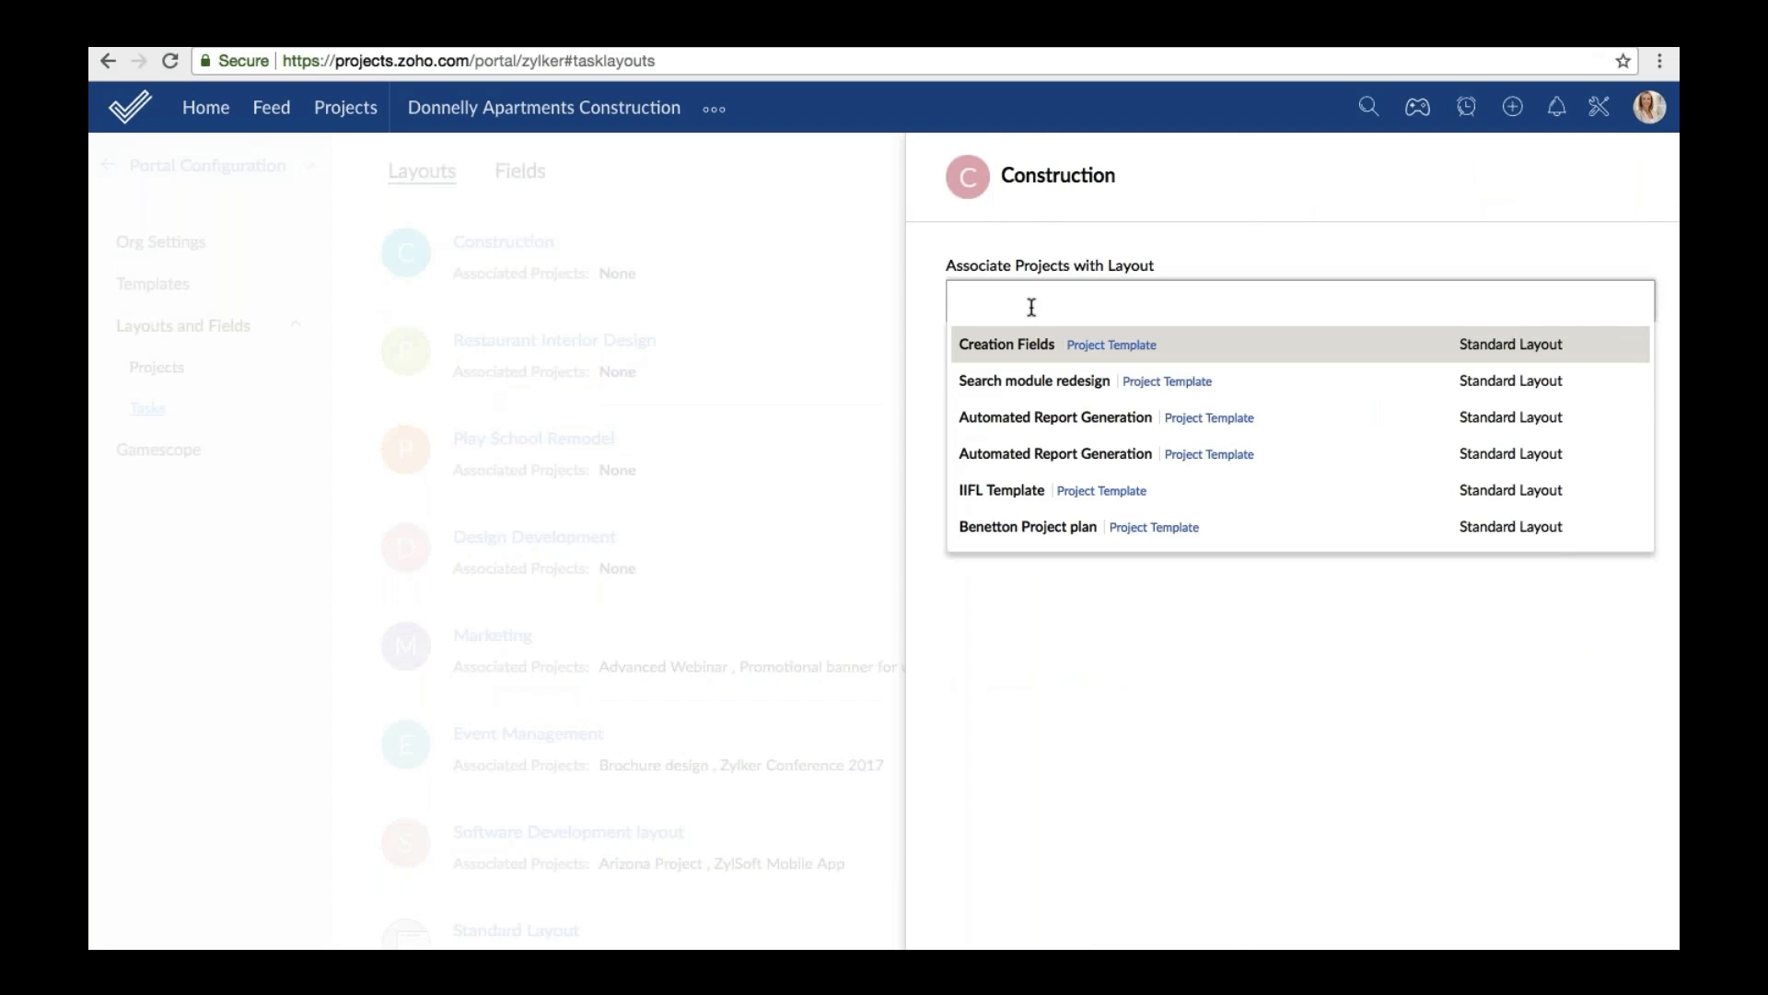
text(Donne)
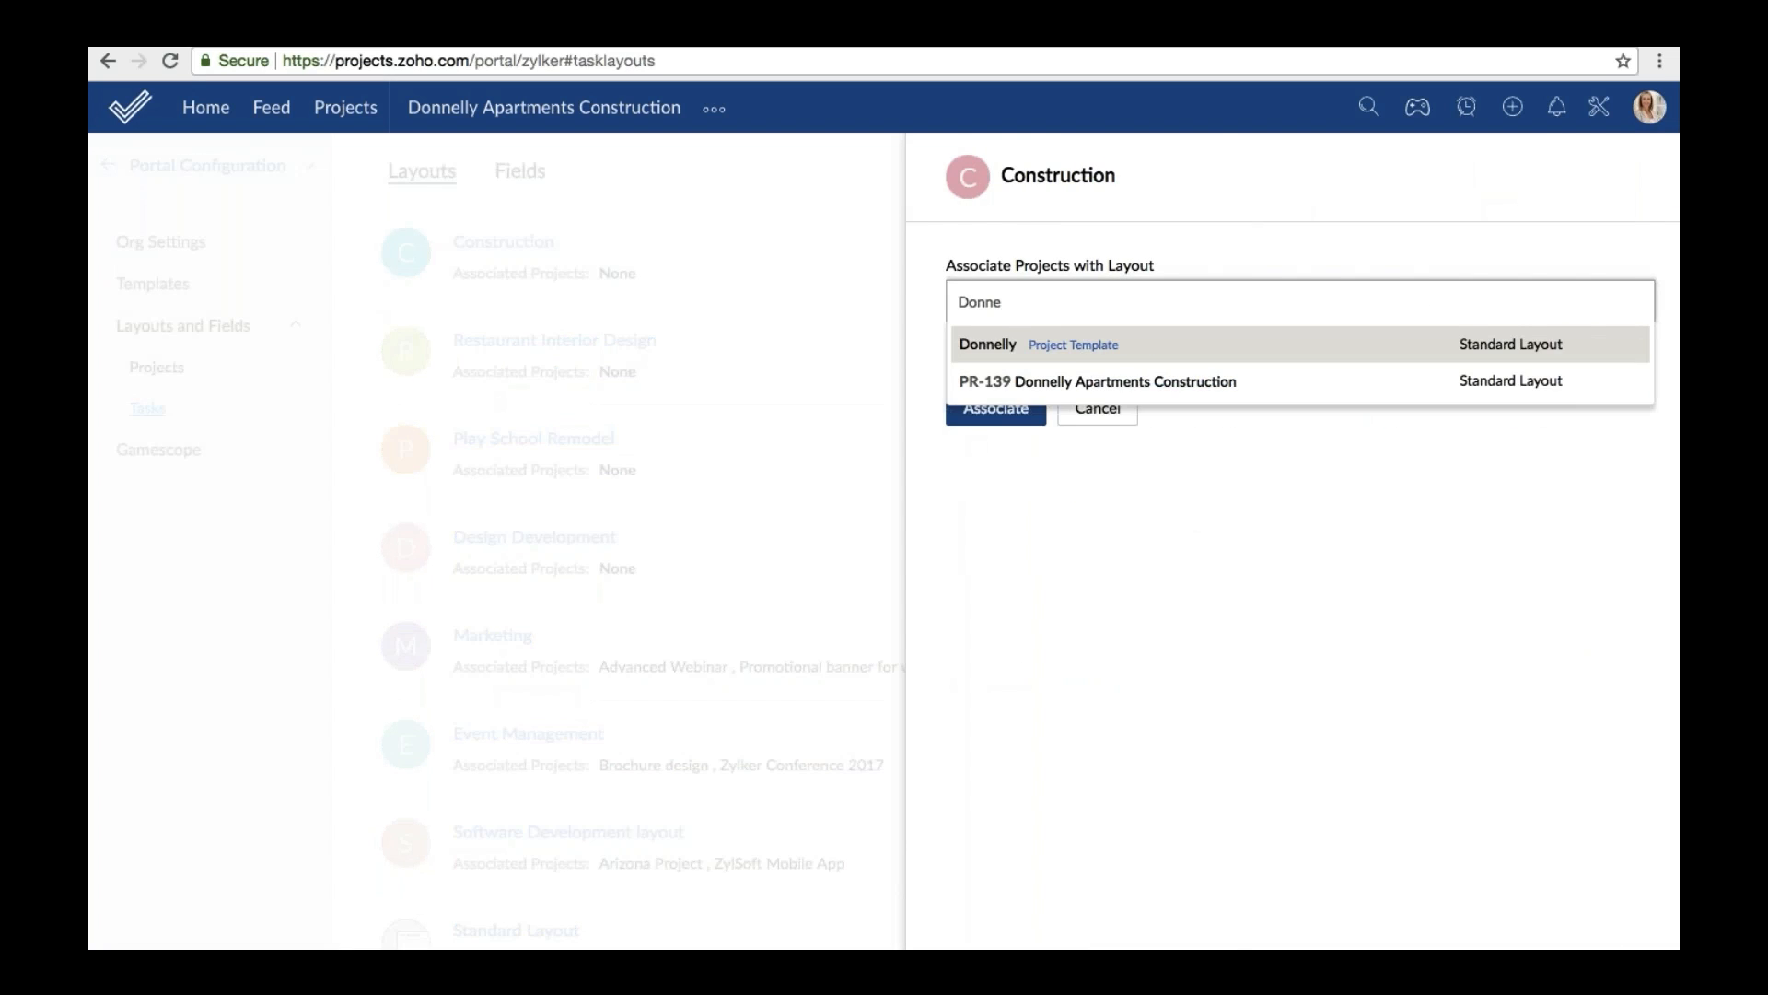
click(1086, 383)
click(996, 407)
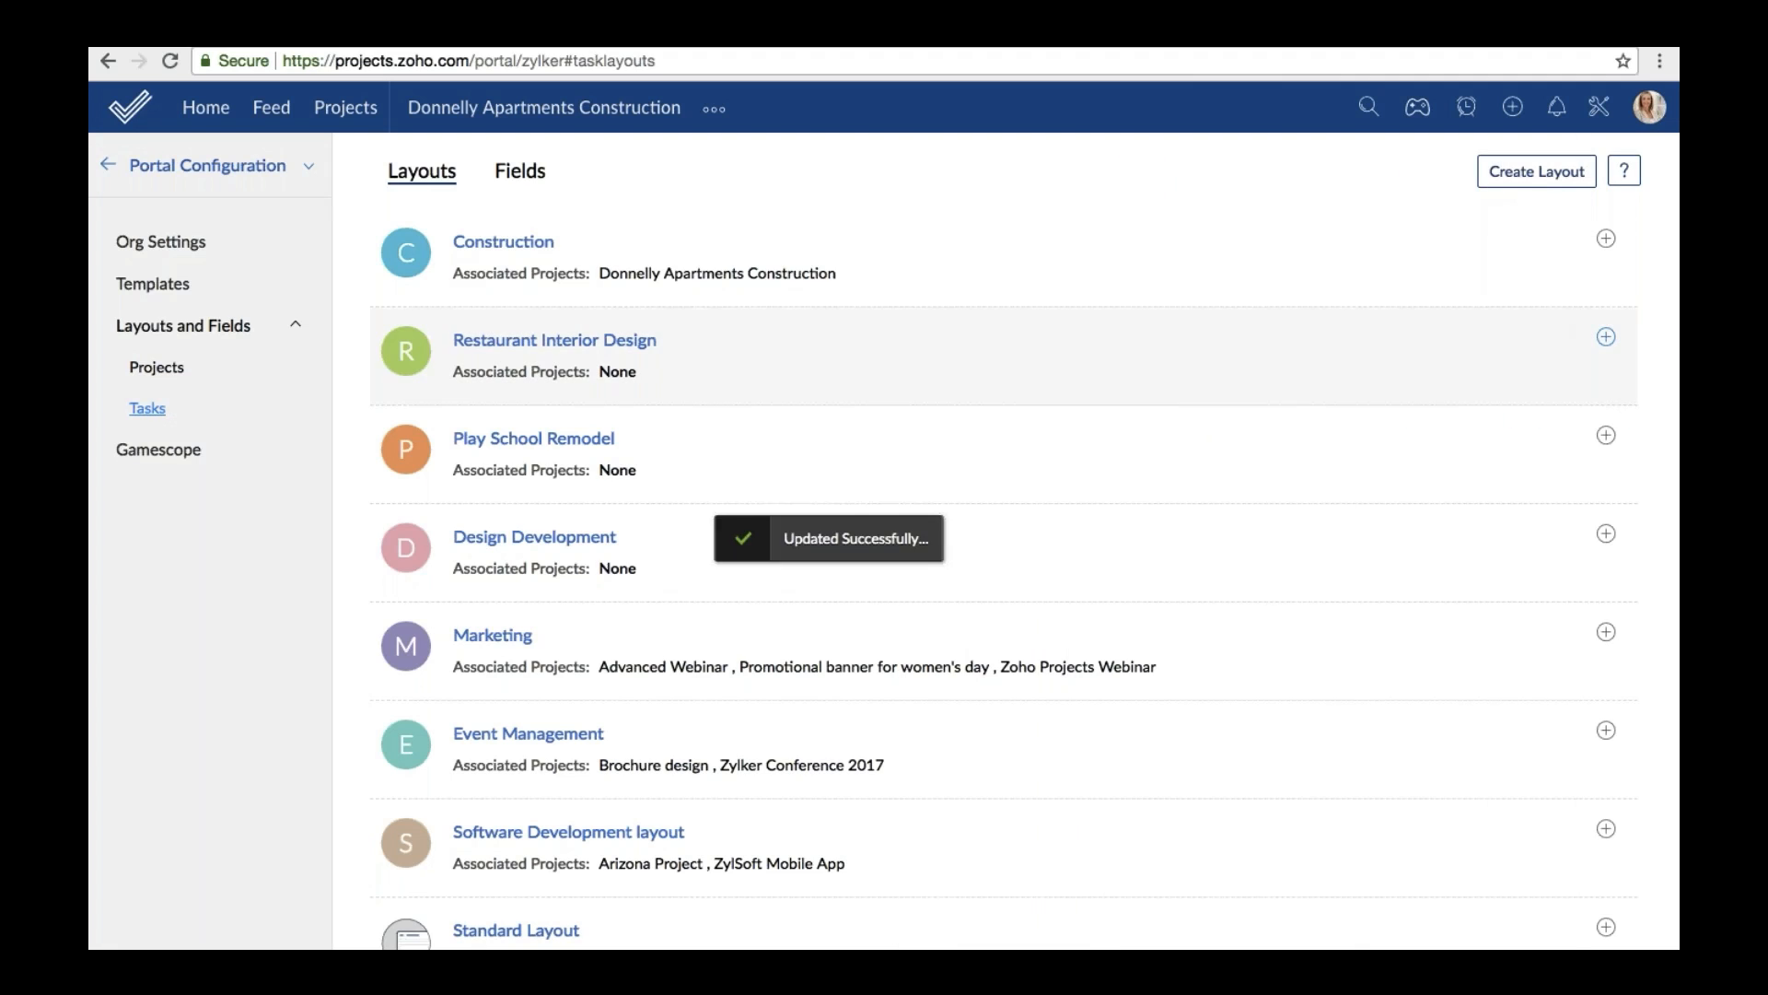
click(522, 173)
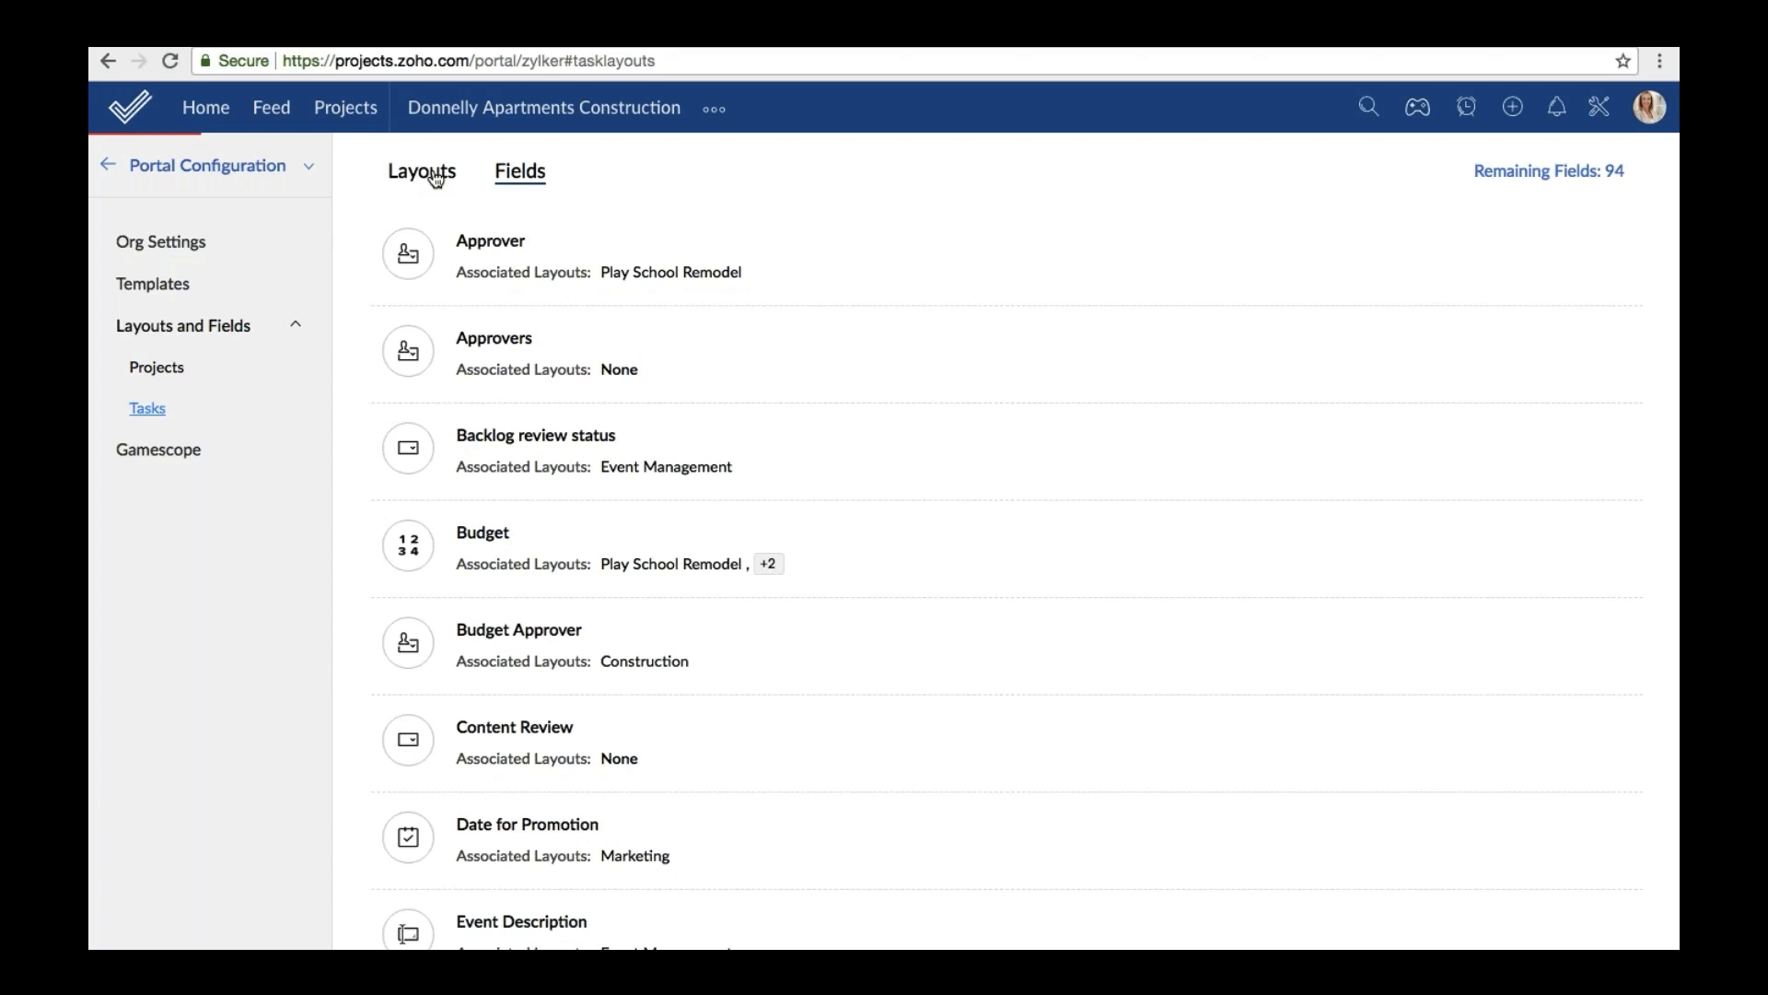
click(436, 175)
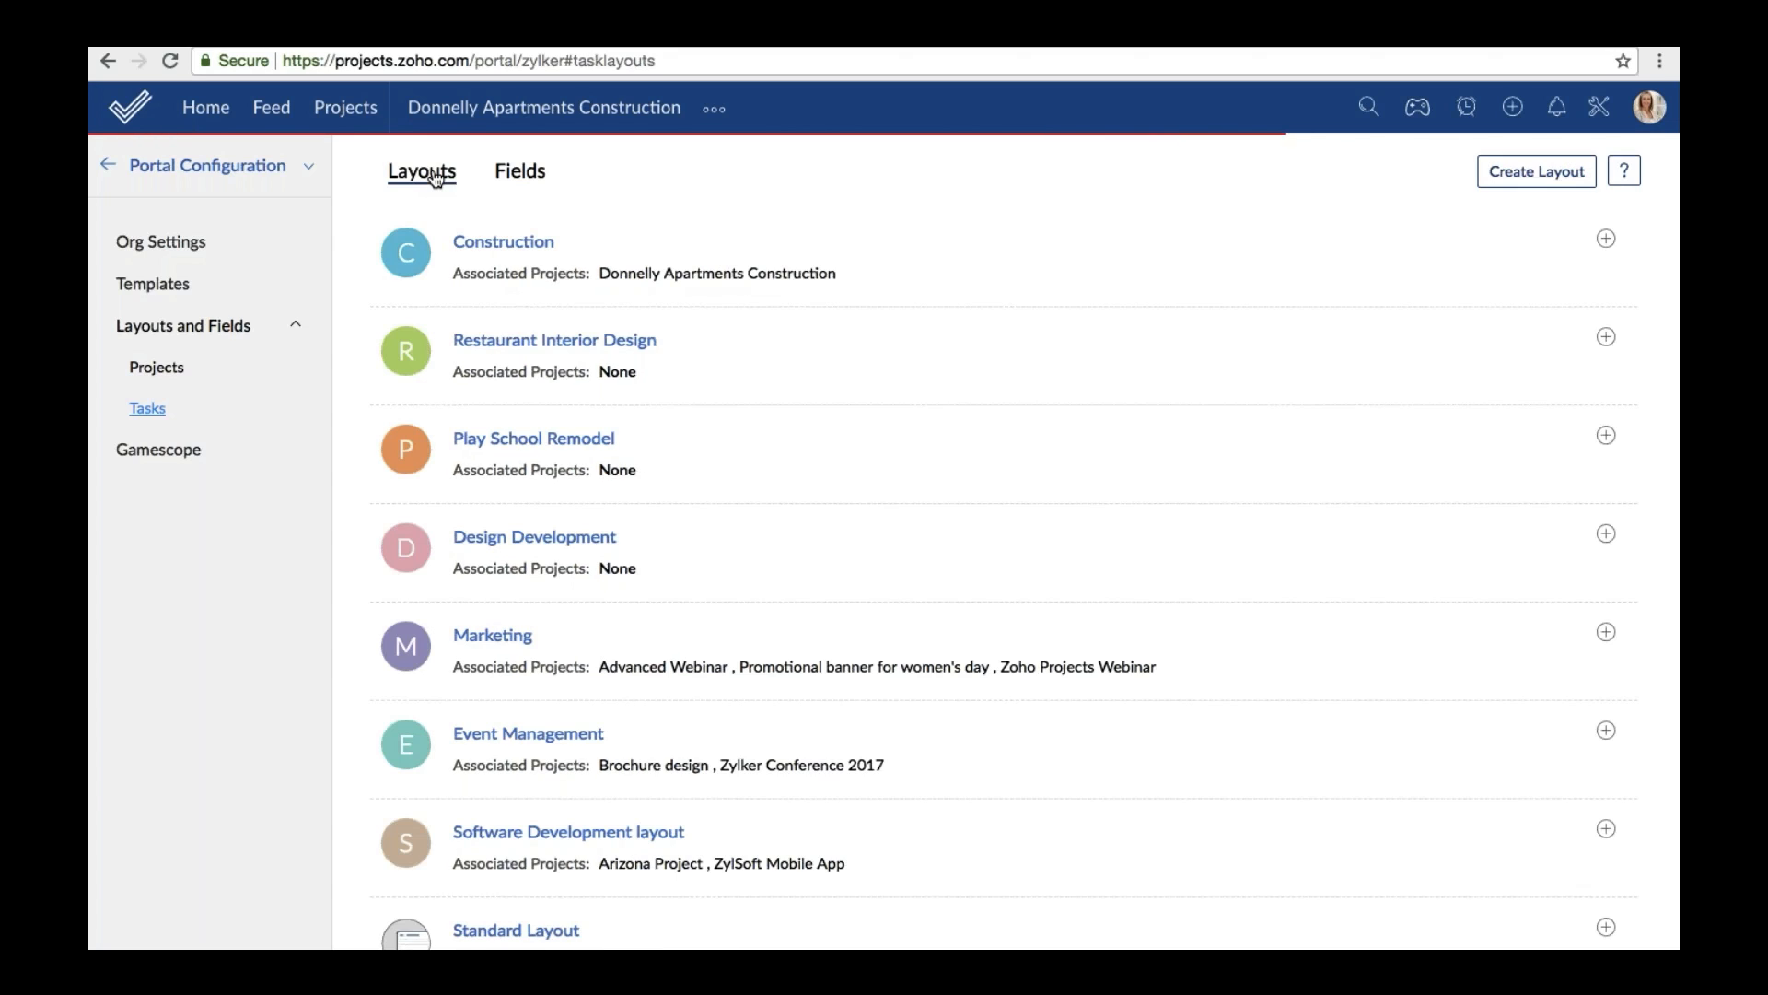
Examine the Budget Details fields in a new task form of the Donnelly Apartments Construction project, including the Budget Approver choices, and cancel the form.
click(532, 109)
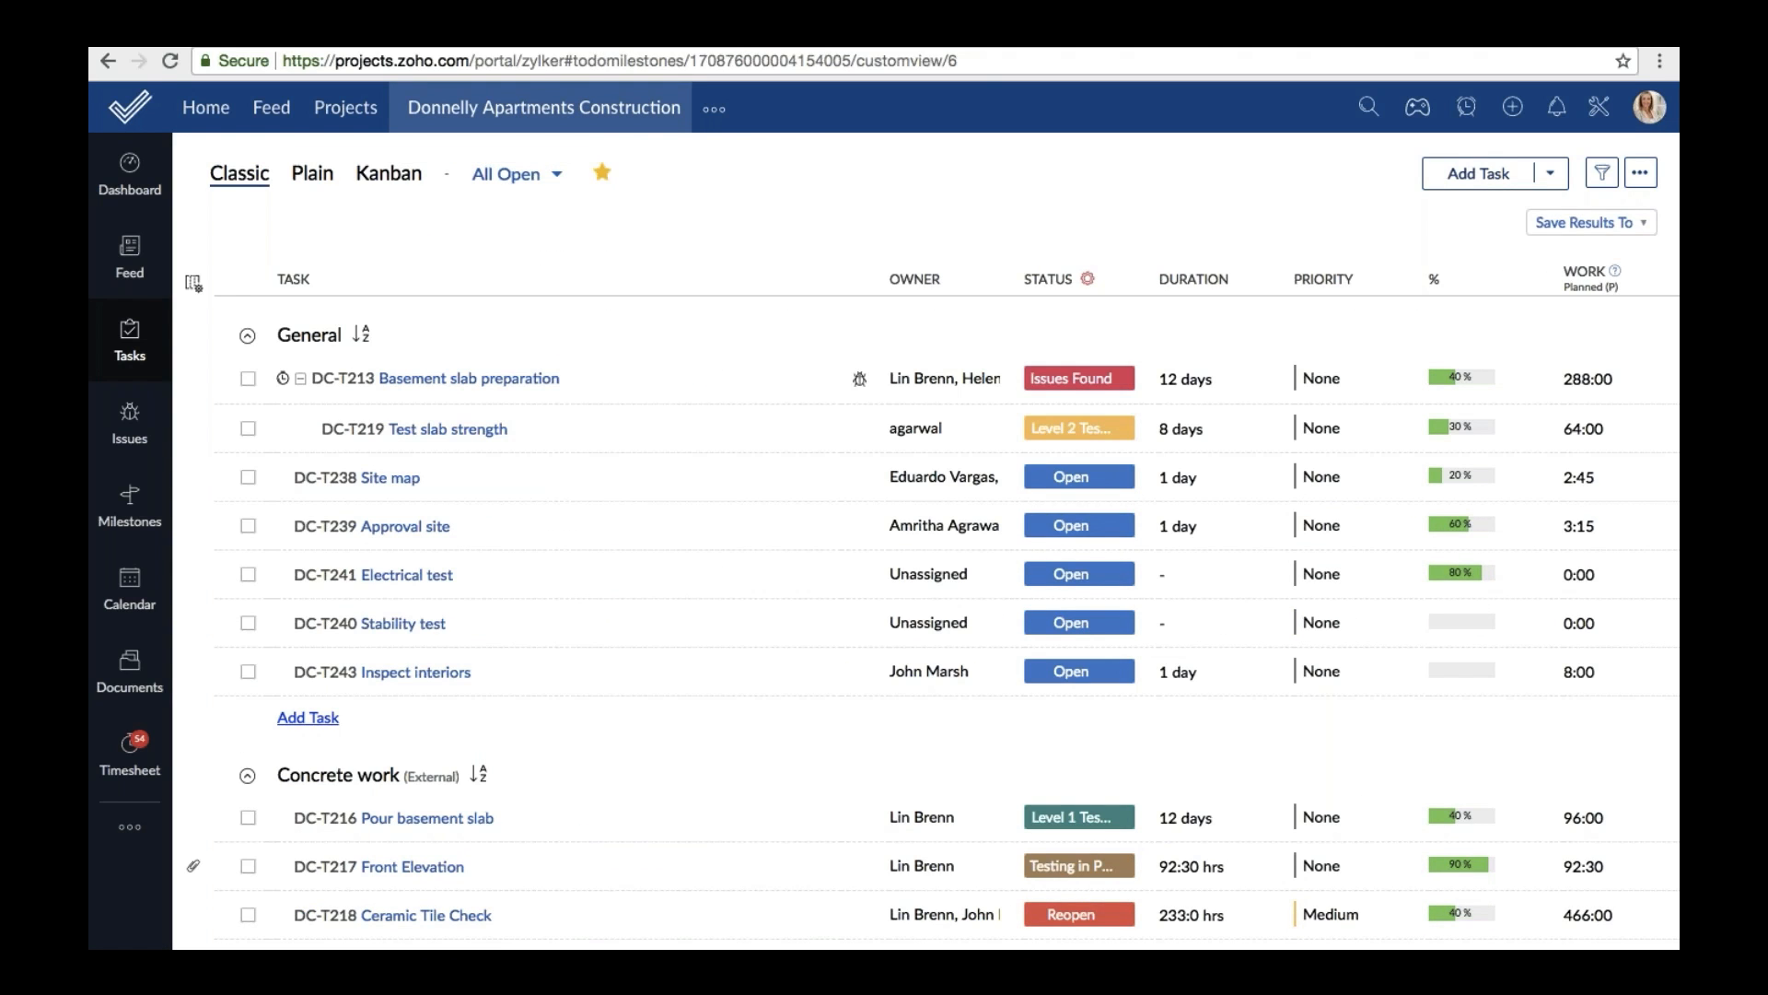
click(1478, 175)
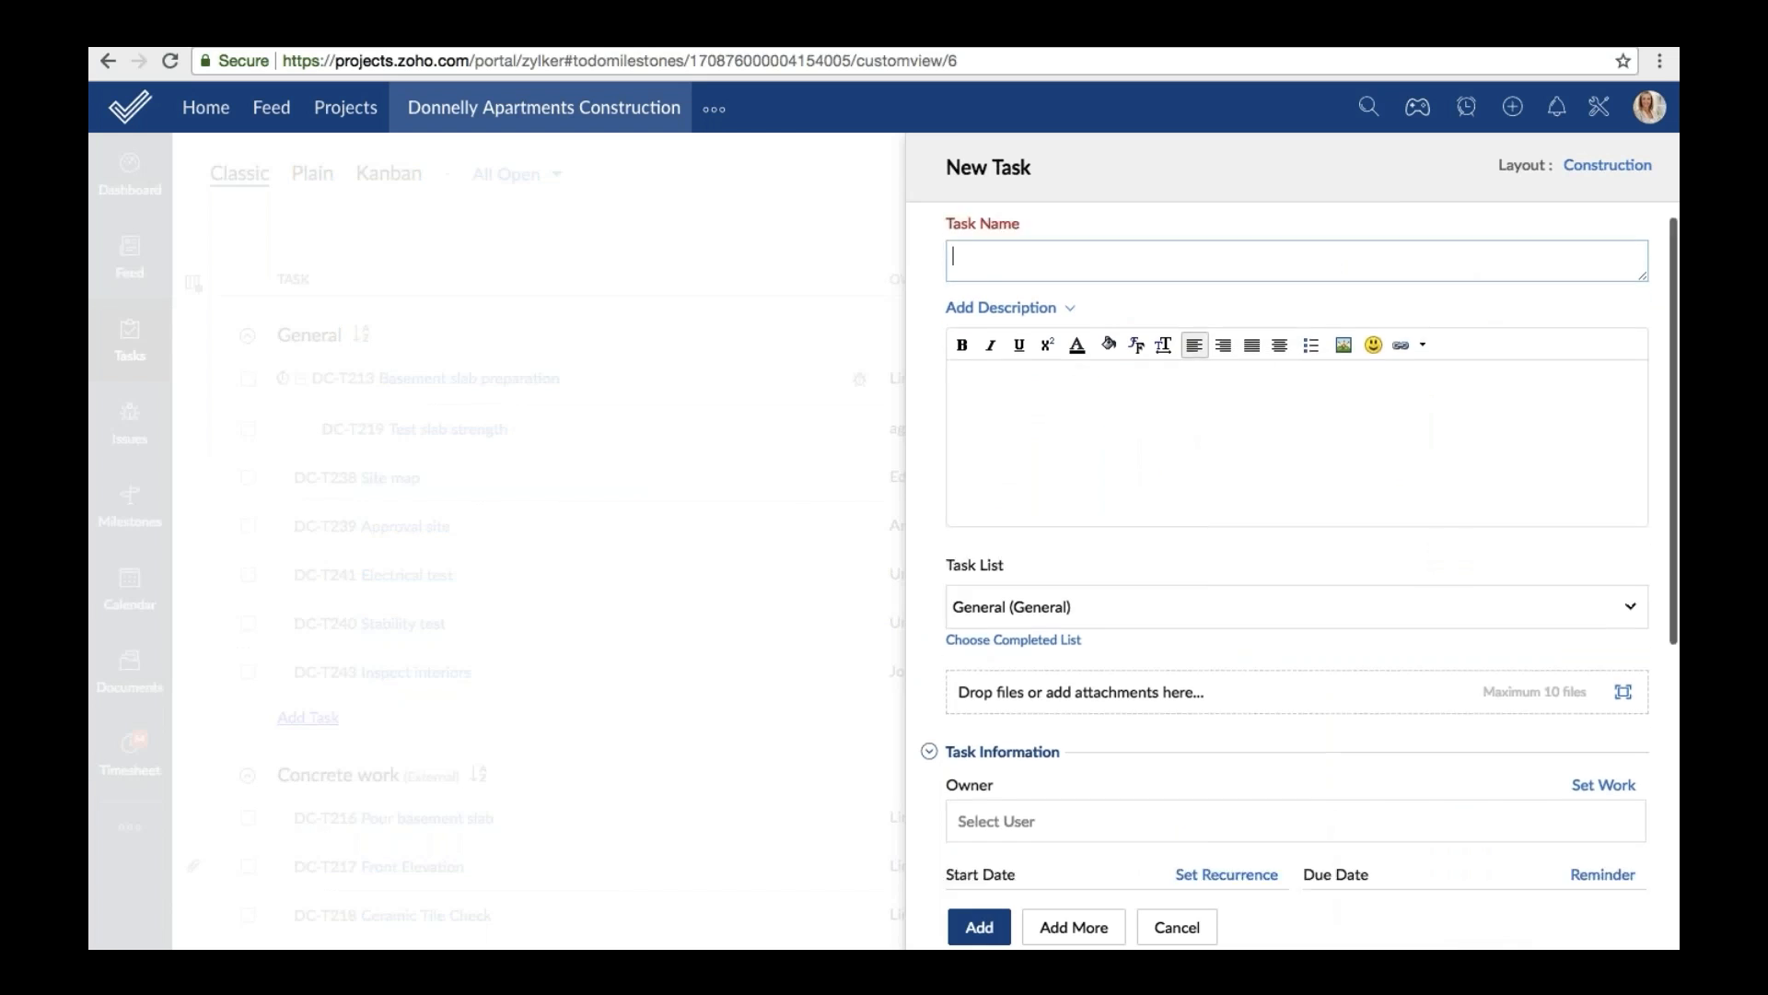
scroll(1299, 553, down, 3)
scroll(1299, 553, down, 2)
click(1267, 790)
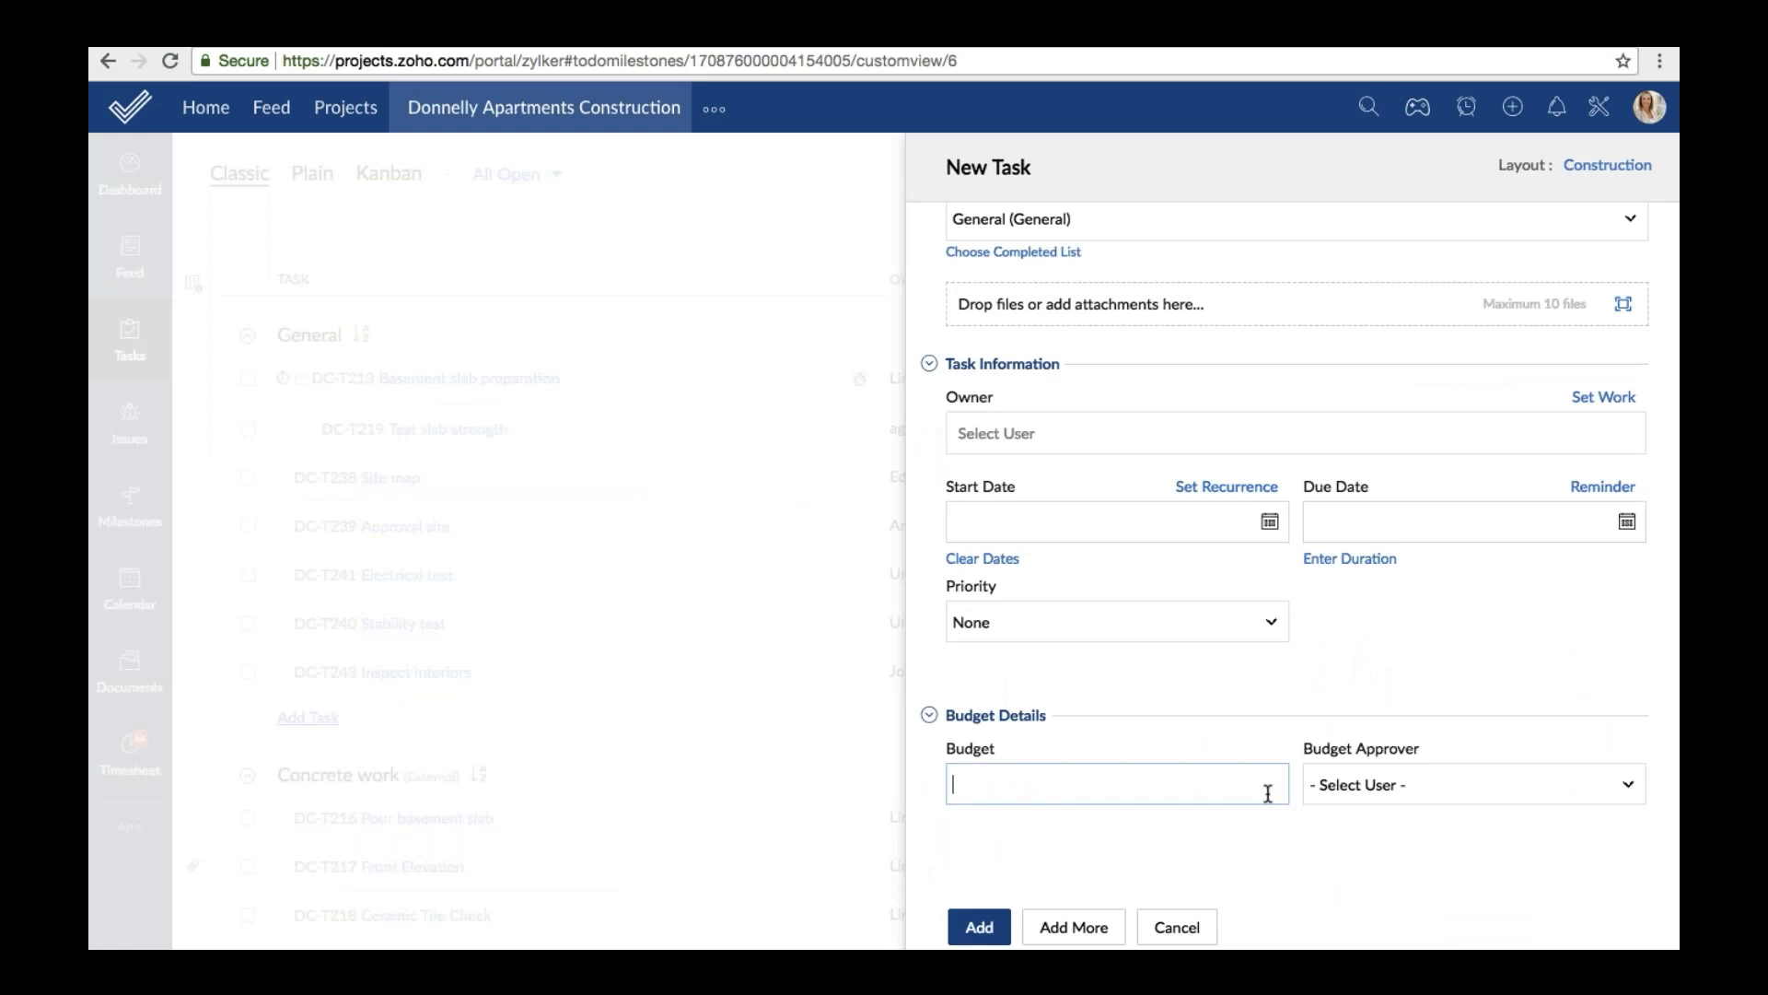
click(1522, 788)
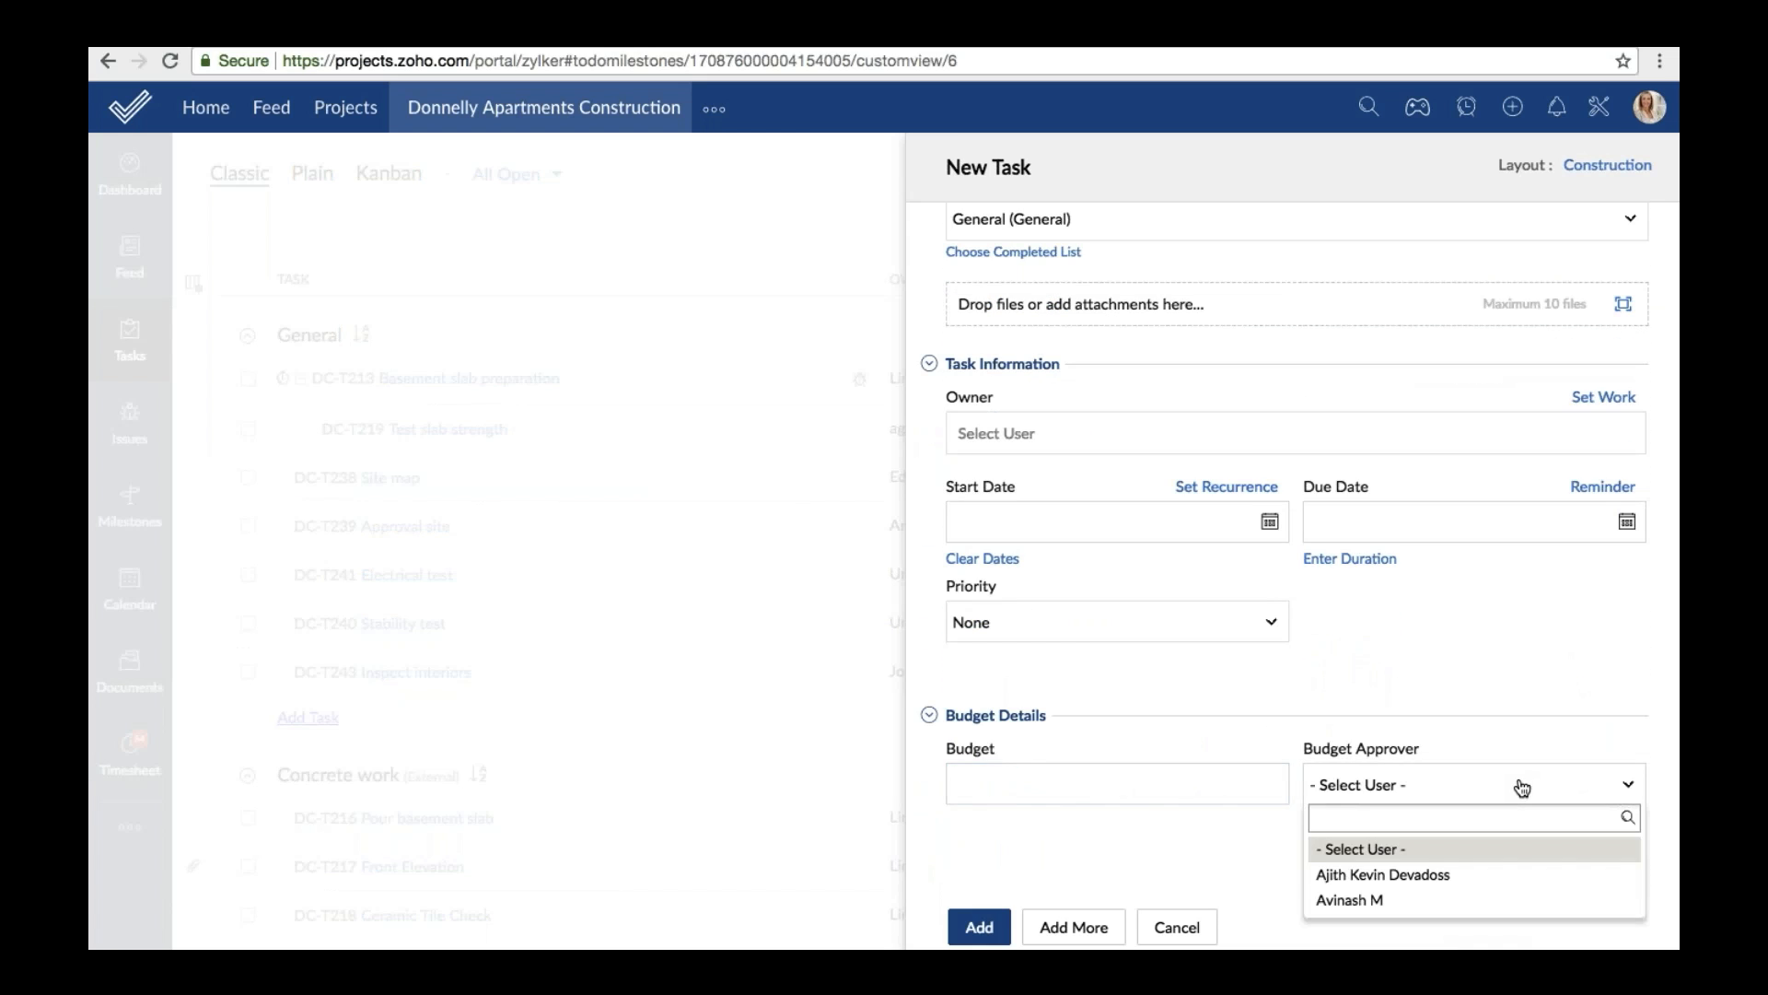
click(1183, 929)
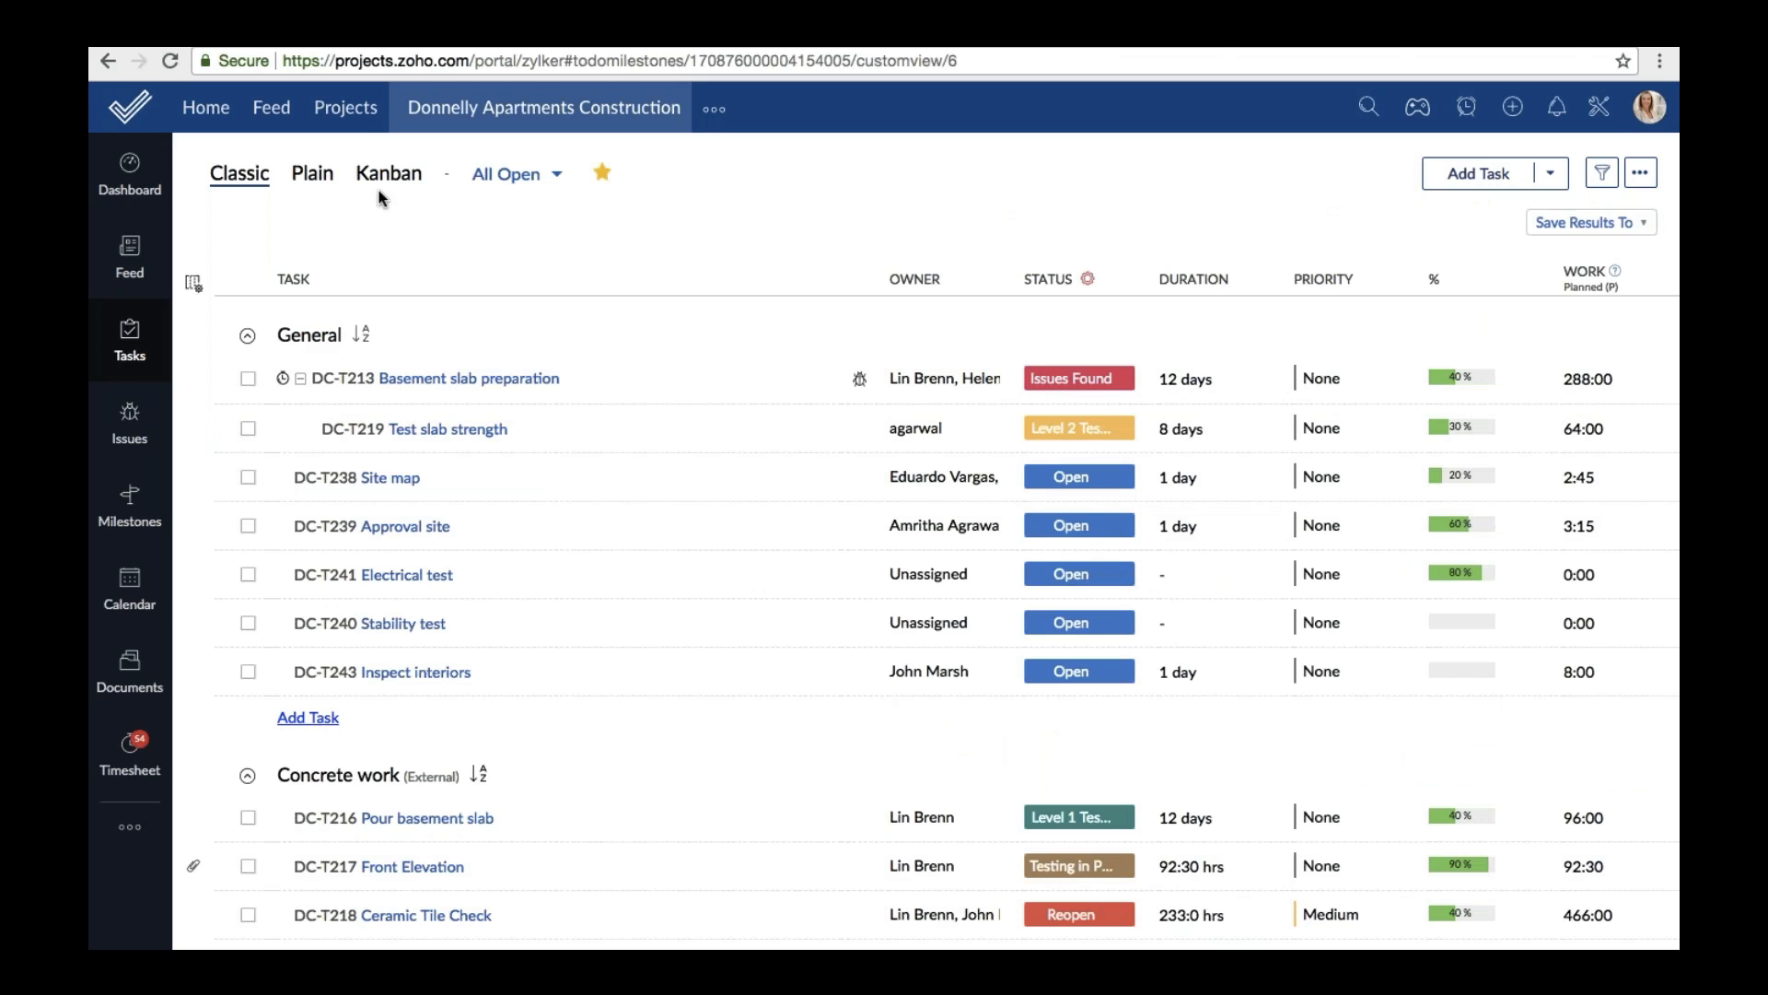
Check the task list's column options and the inline new-task row of the General list, and cancel without adding a task.
click(193, 284)
click(271, 238)
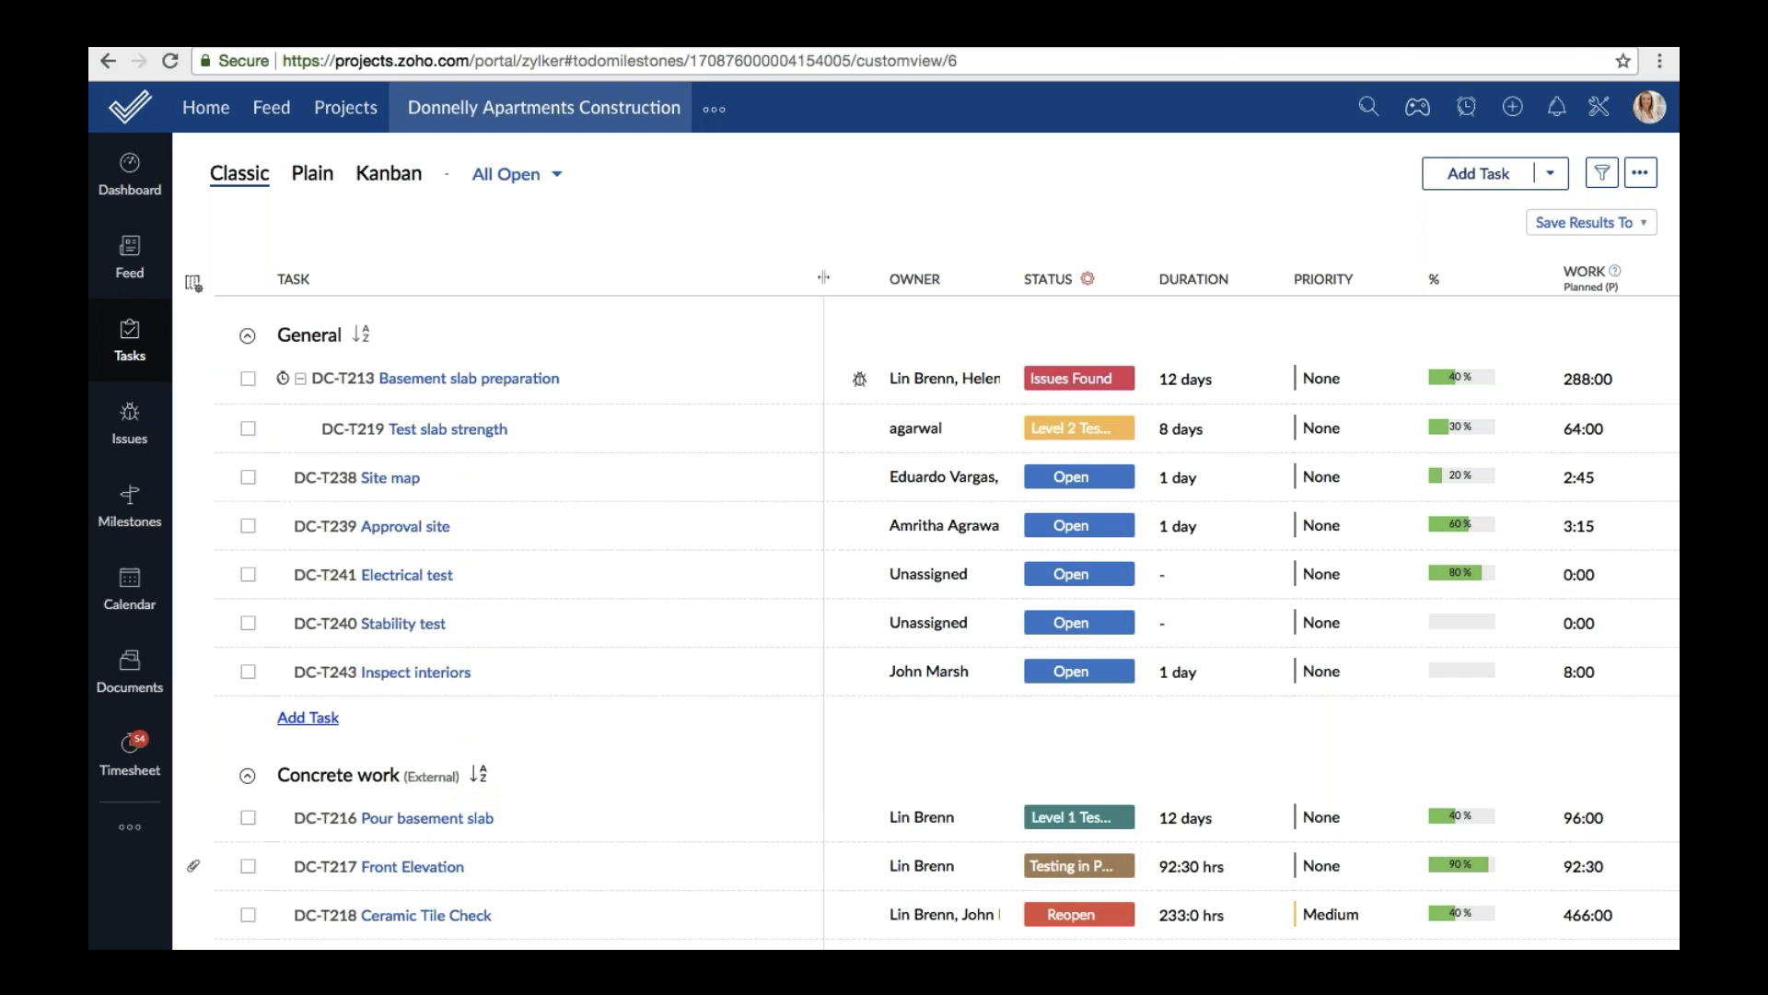
click(304, 719)
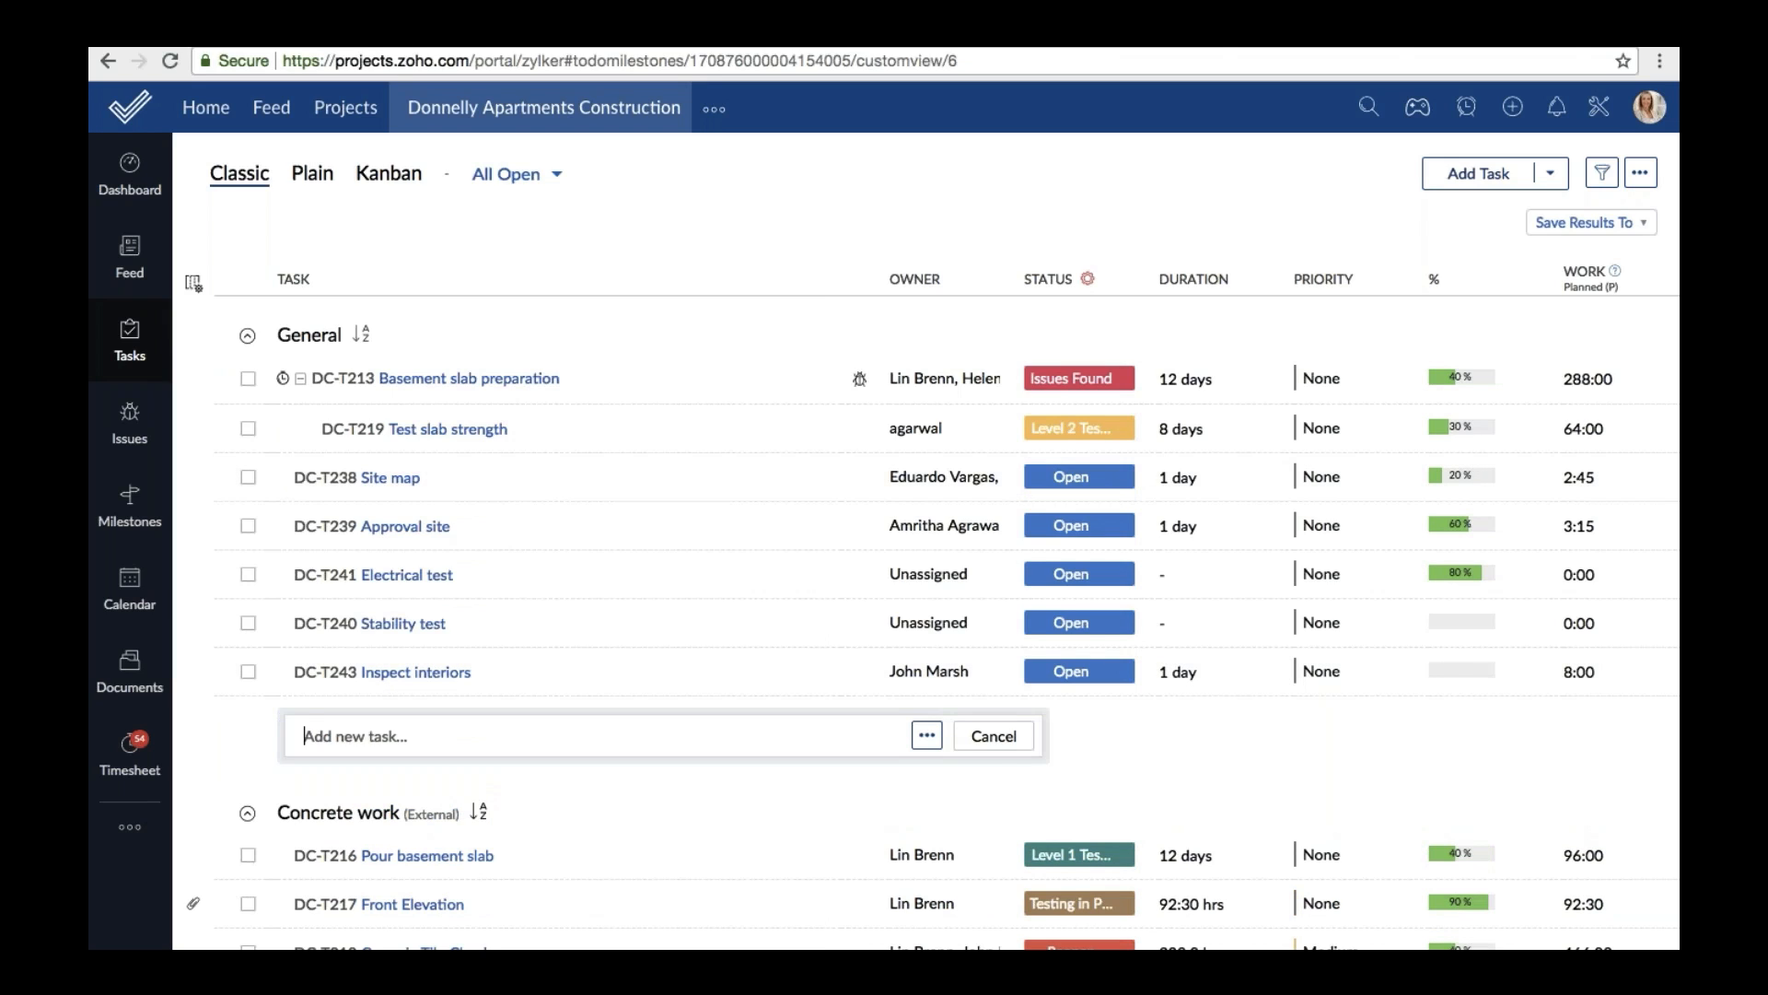
click(1006, 741)
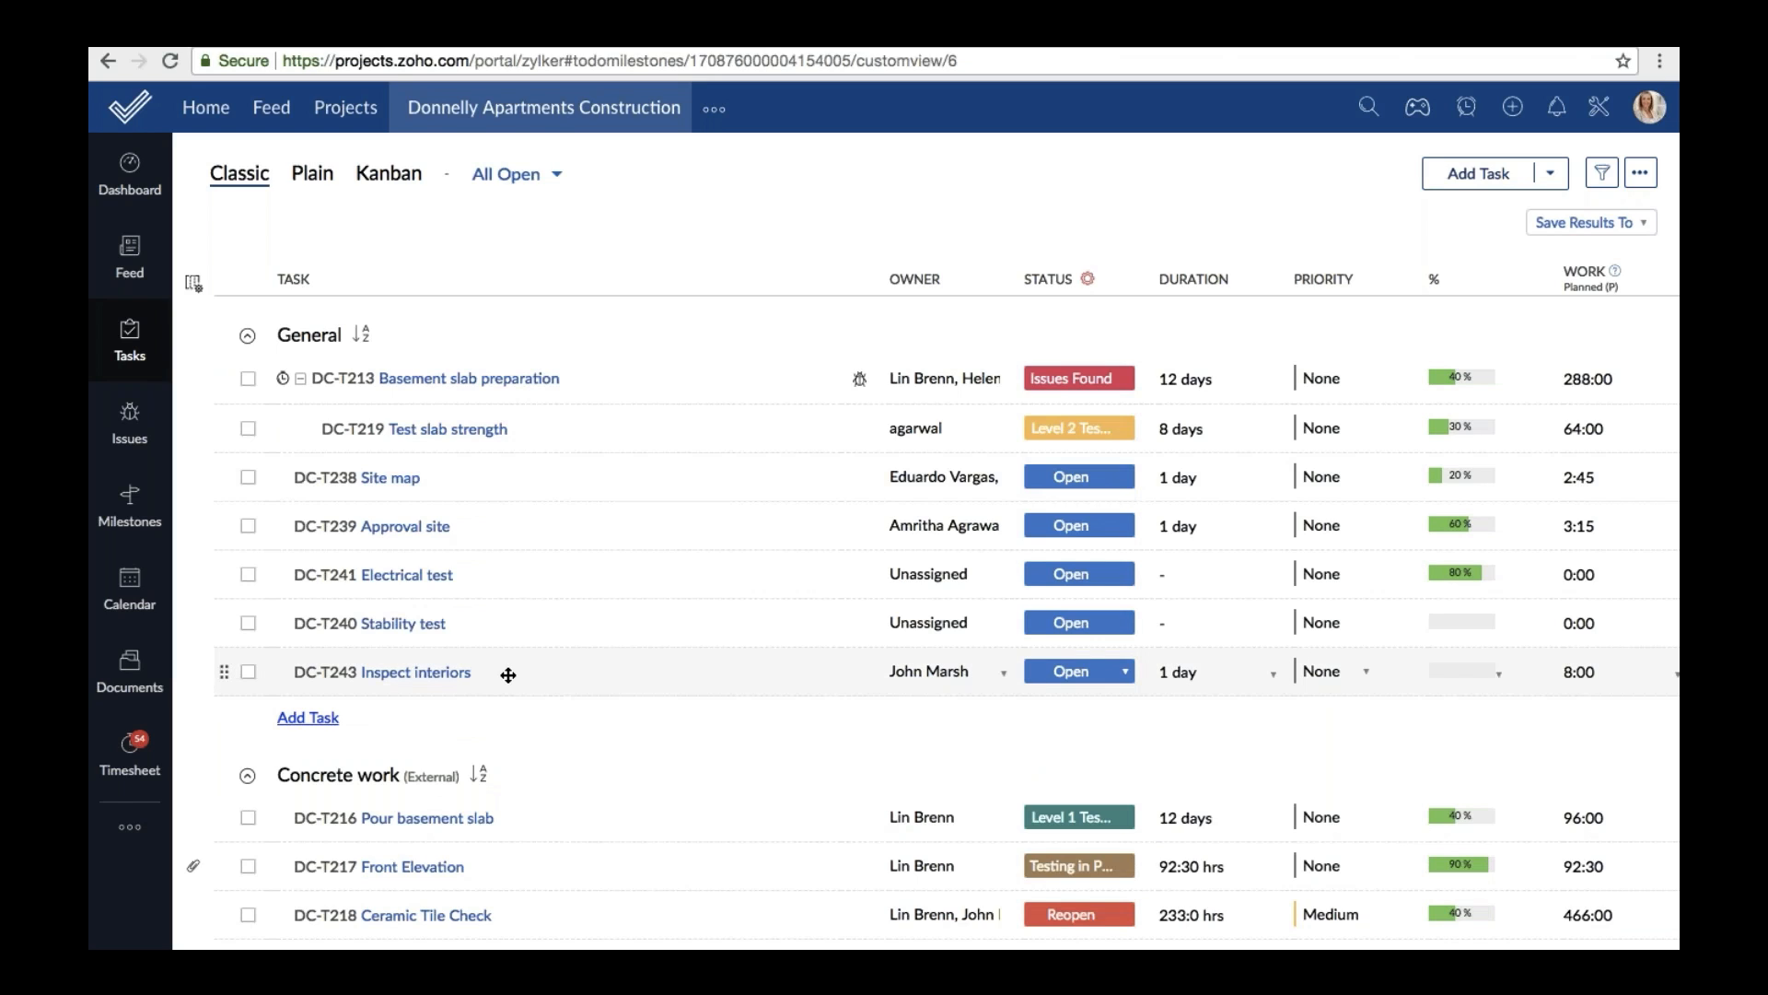
Move the Inspect interiors task above Stability test, and make Stability test a subtask of Electrical test.
drag(508, 673, 509, 622)
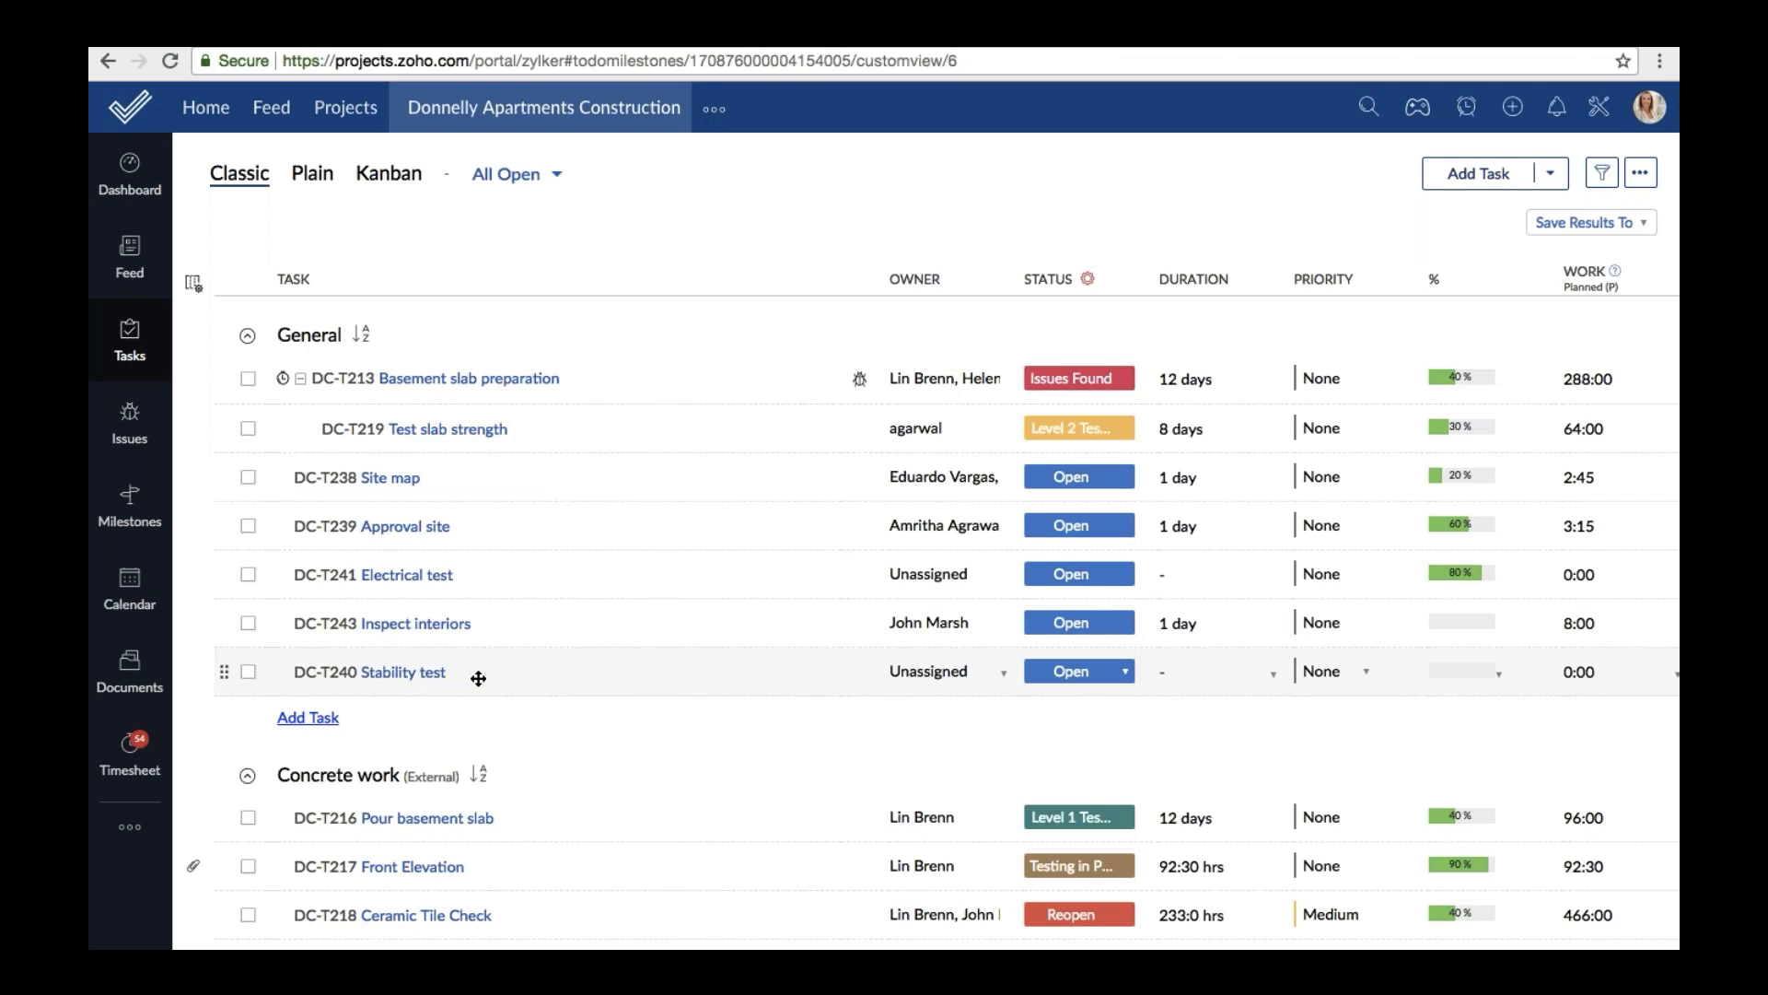
drag(477, 673, 487, 574)
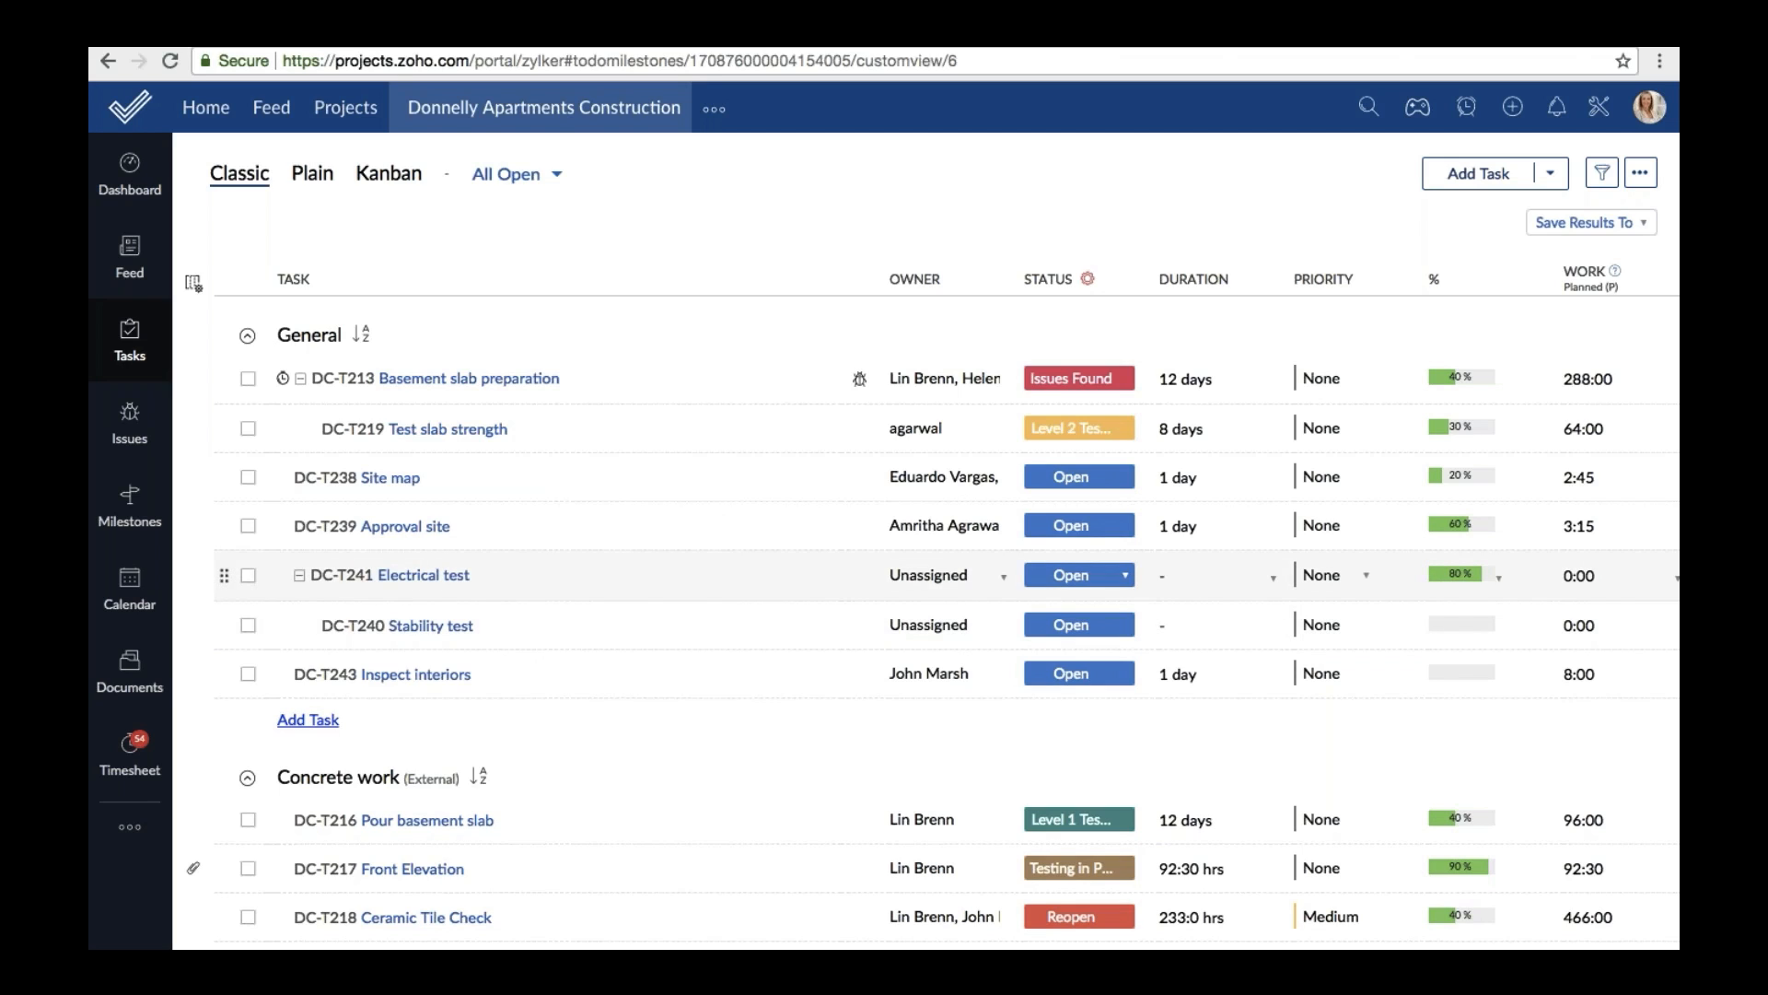
Create a custom task view named High Priority with the criterion Priority Is High, shown only to its creator.
click(514, 174)
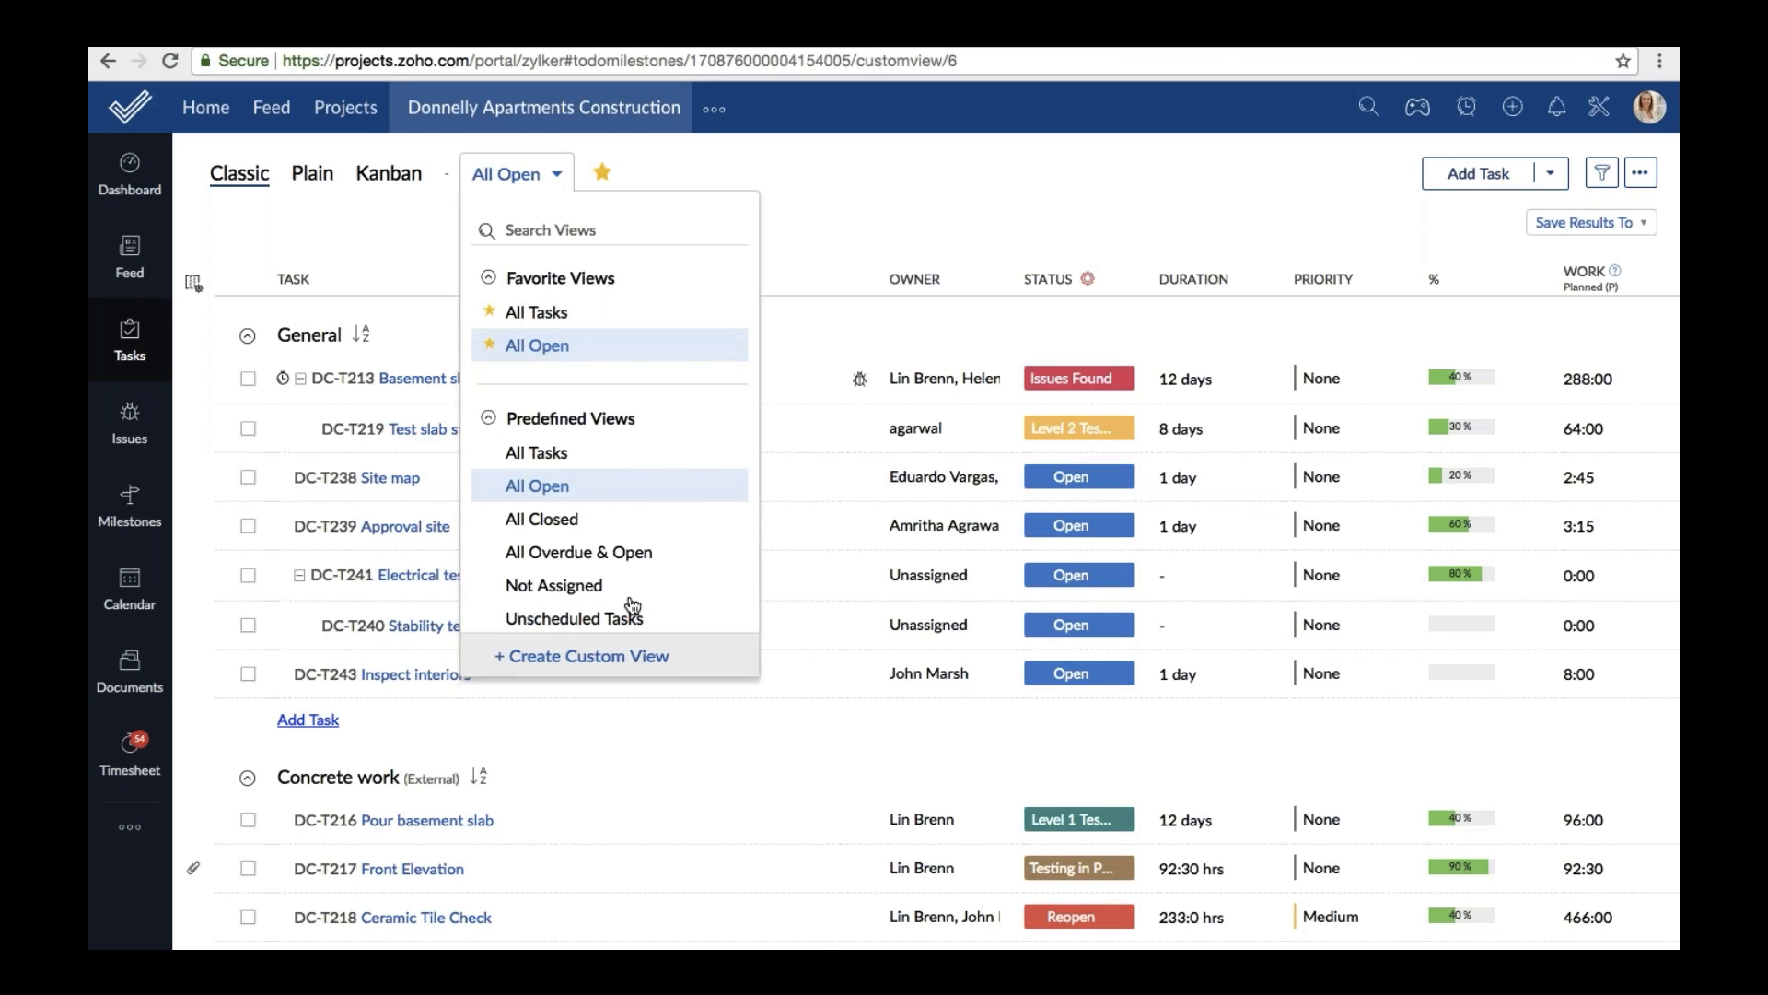
scroll(627, 603, down, 2)
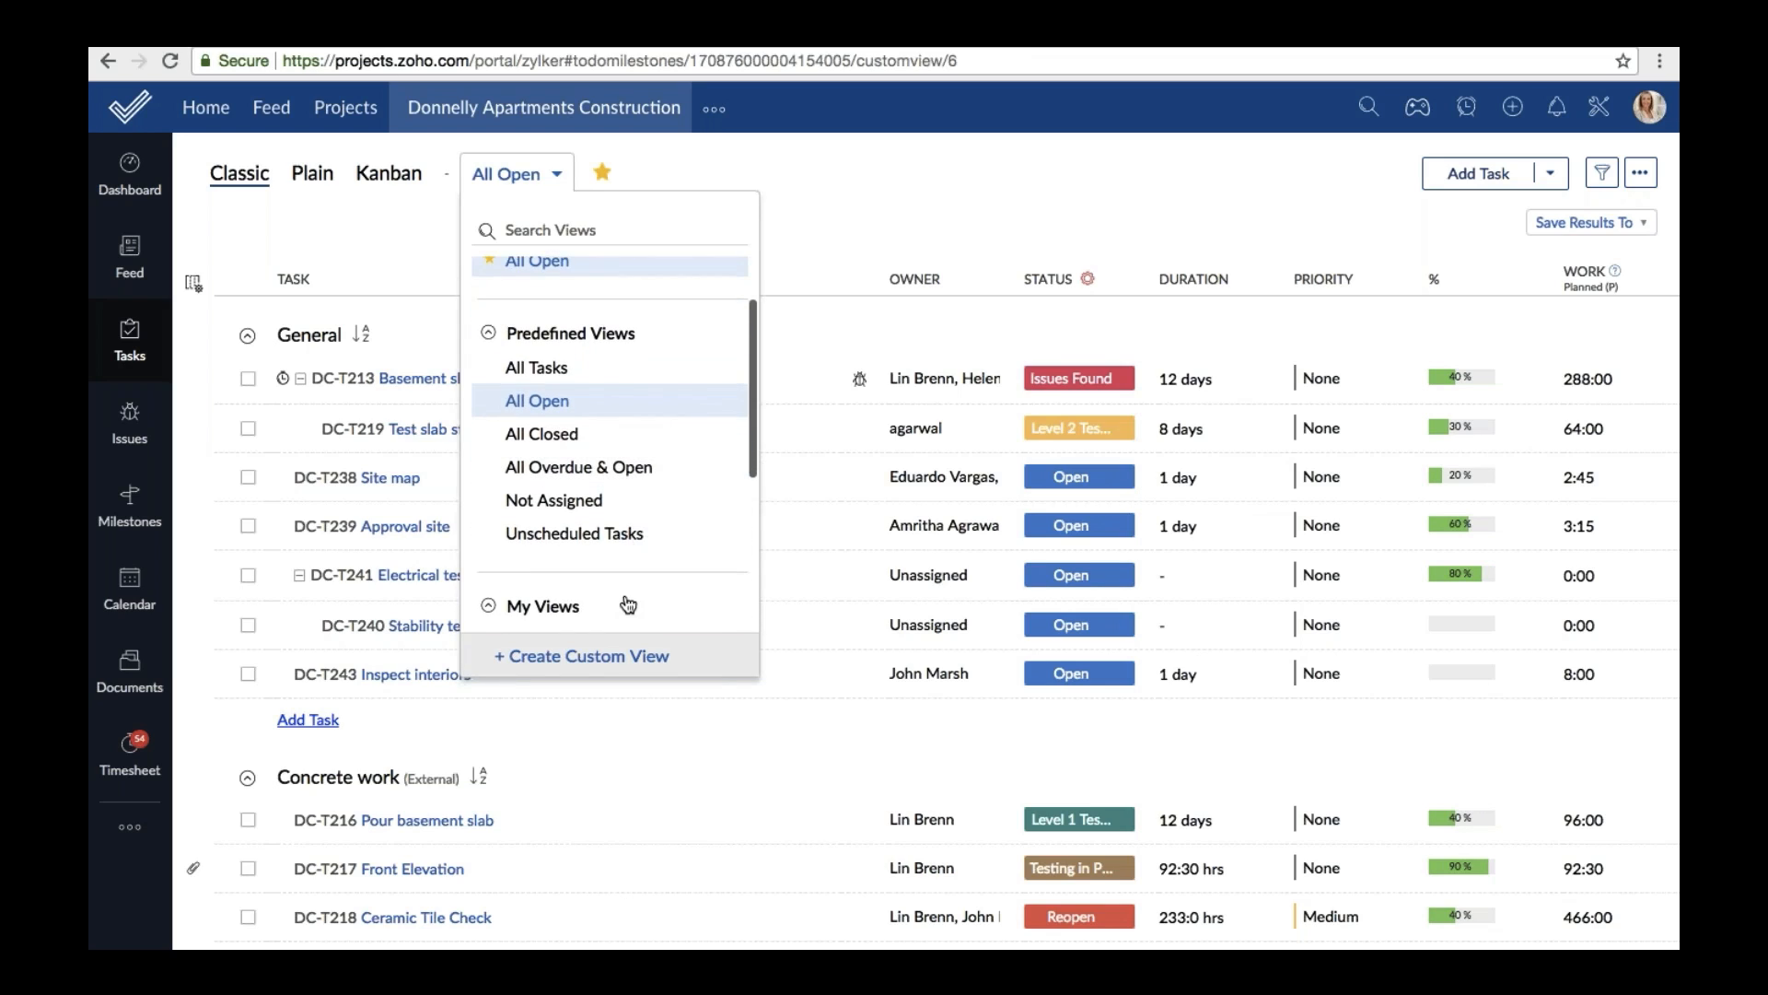
click(615, 666)
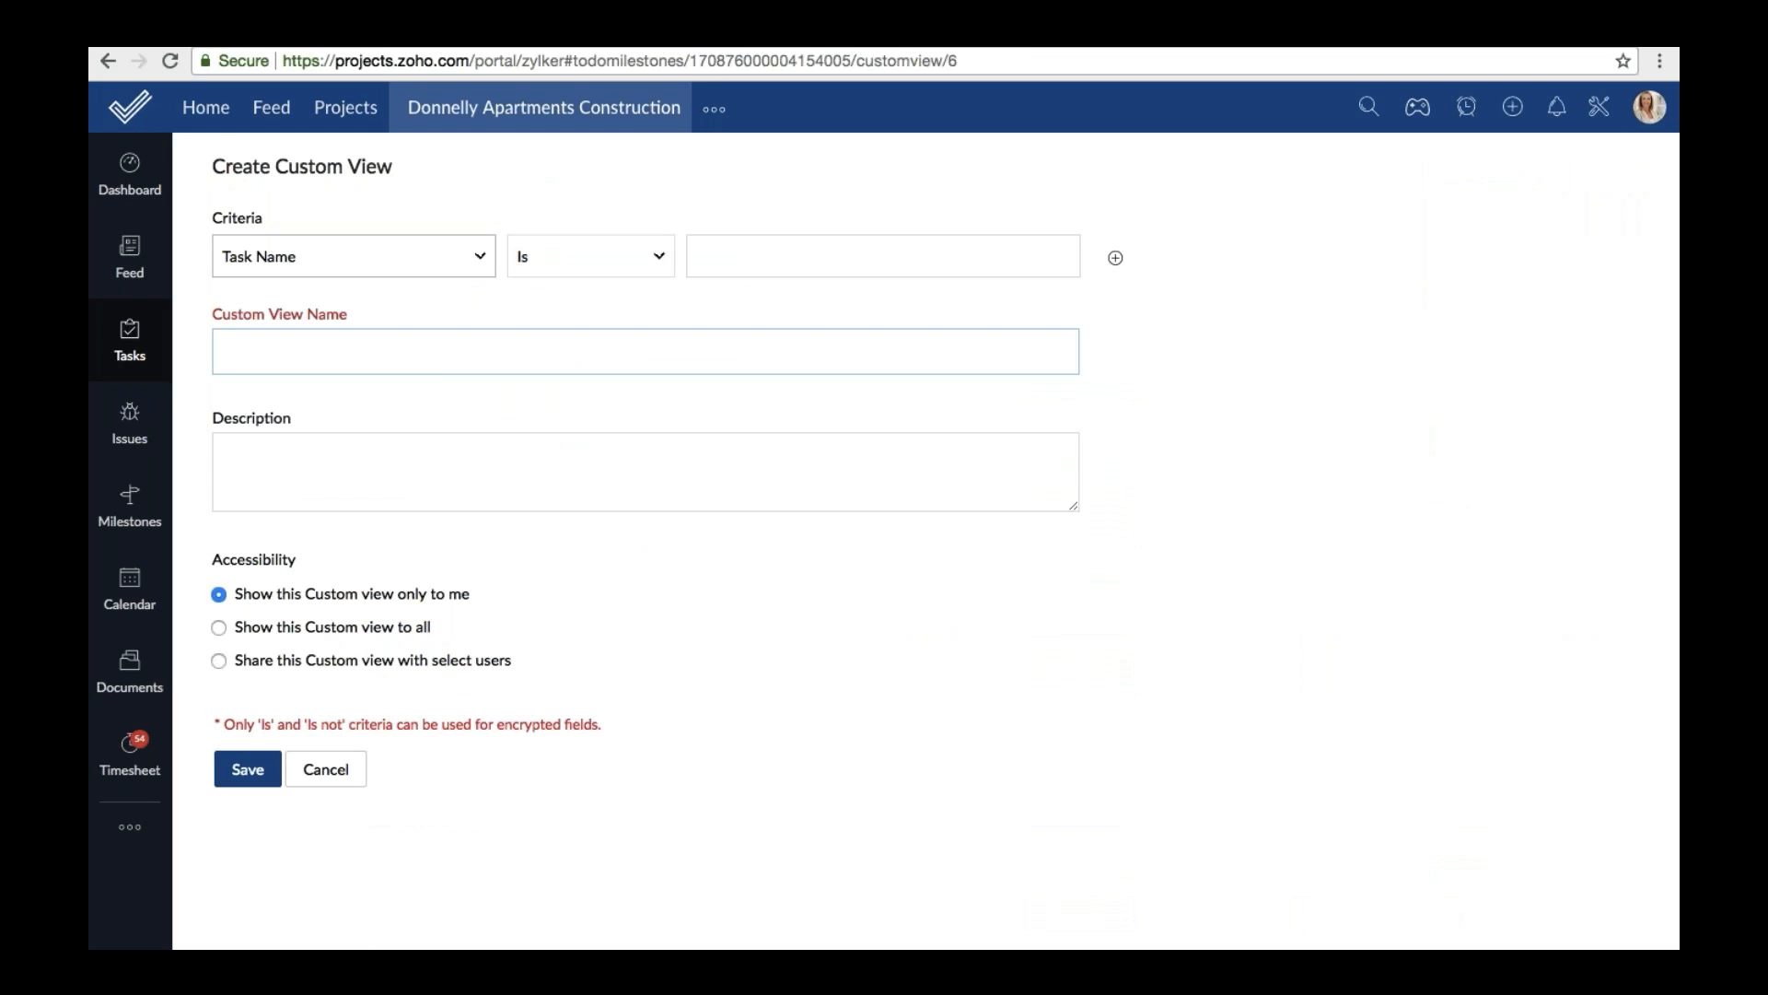
click(468, 254)
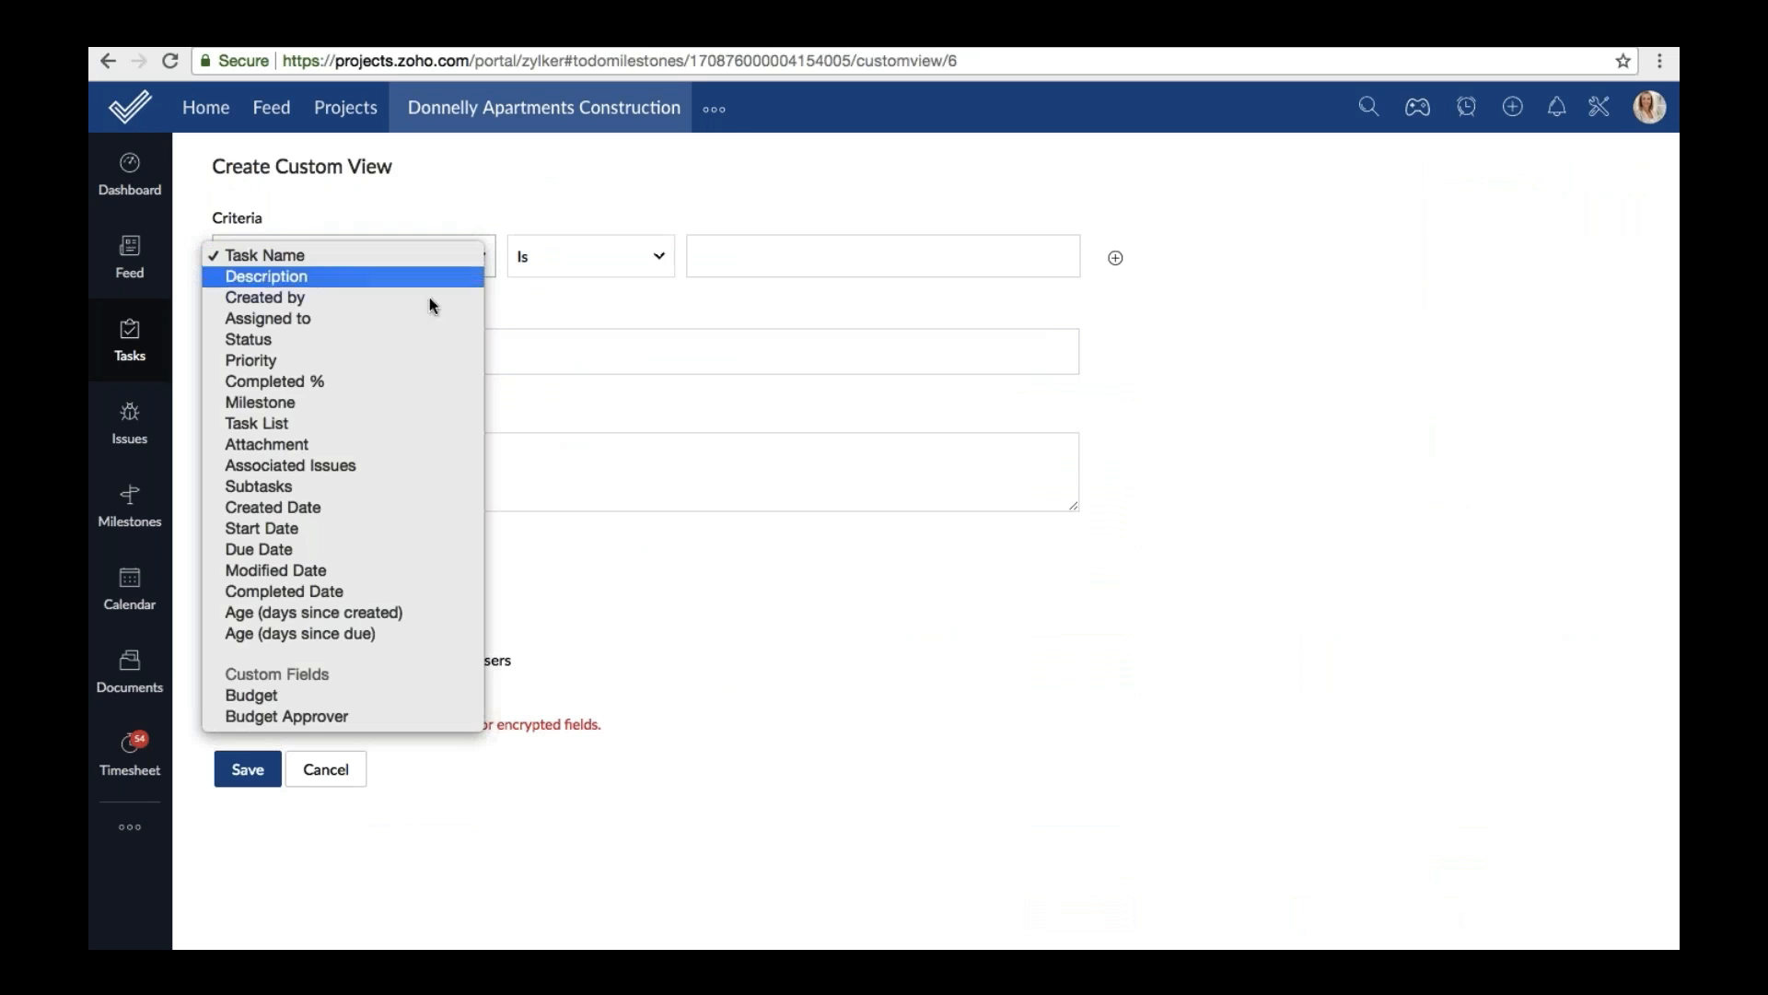
click(390, 361)
click(725, 251)
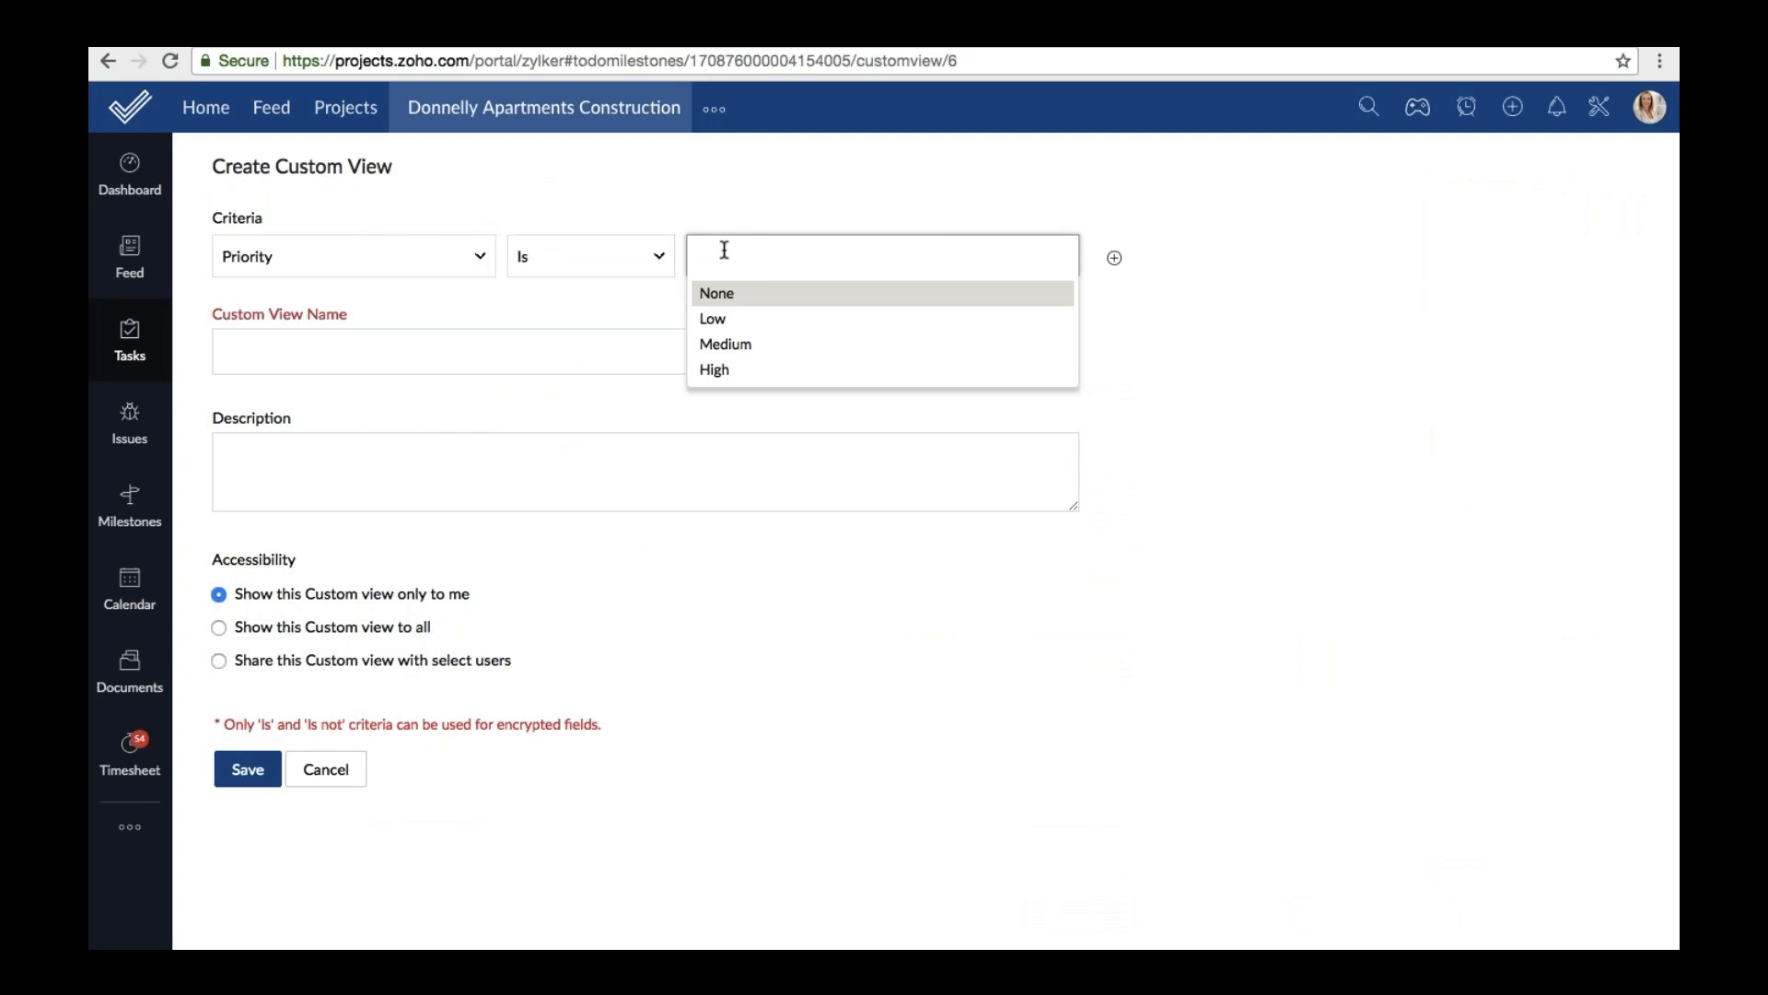
click(736, 366)
key(Tab)
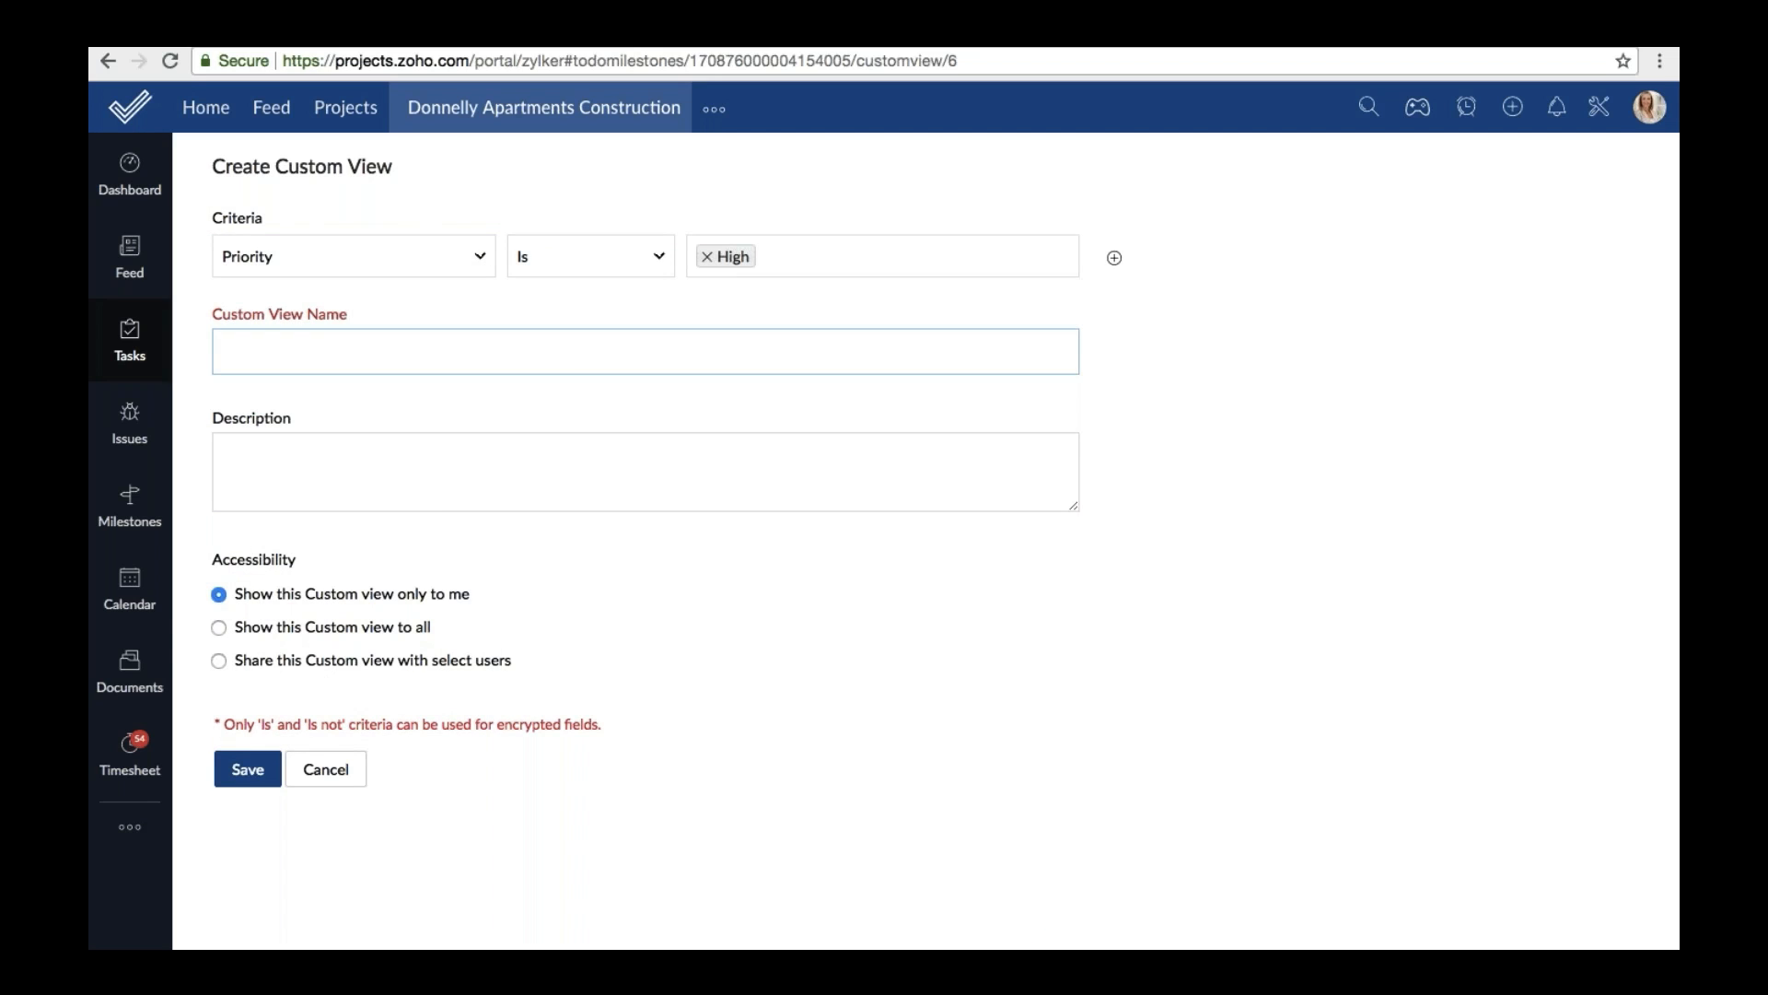
text(High Priority)
click(1035, 580)
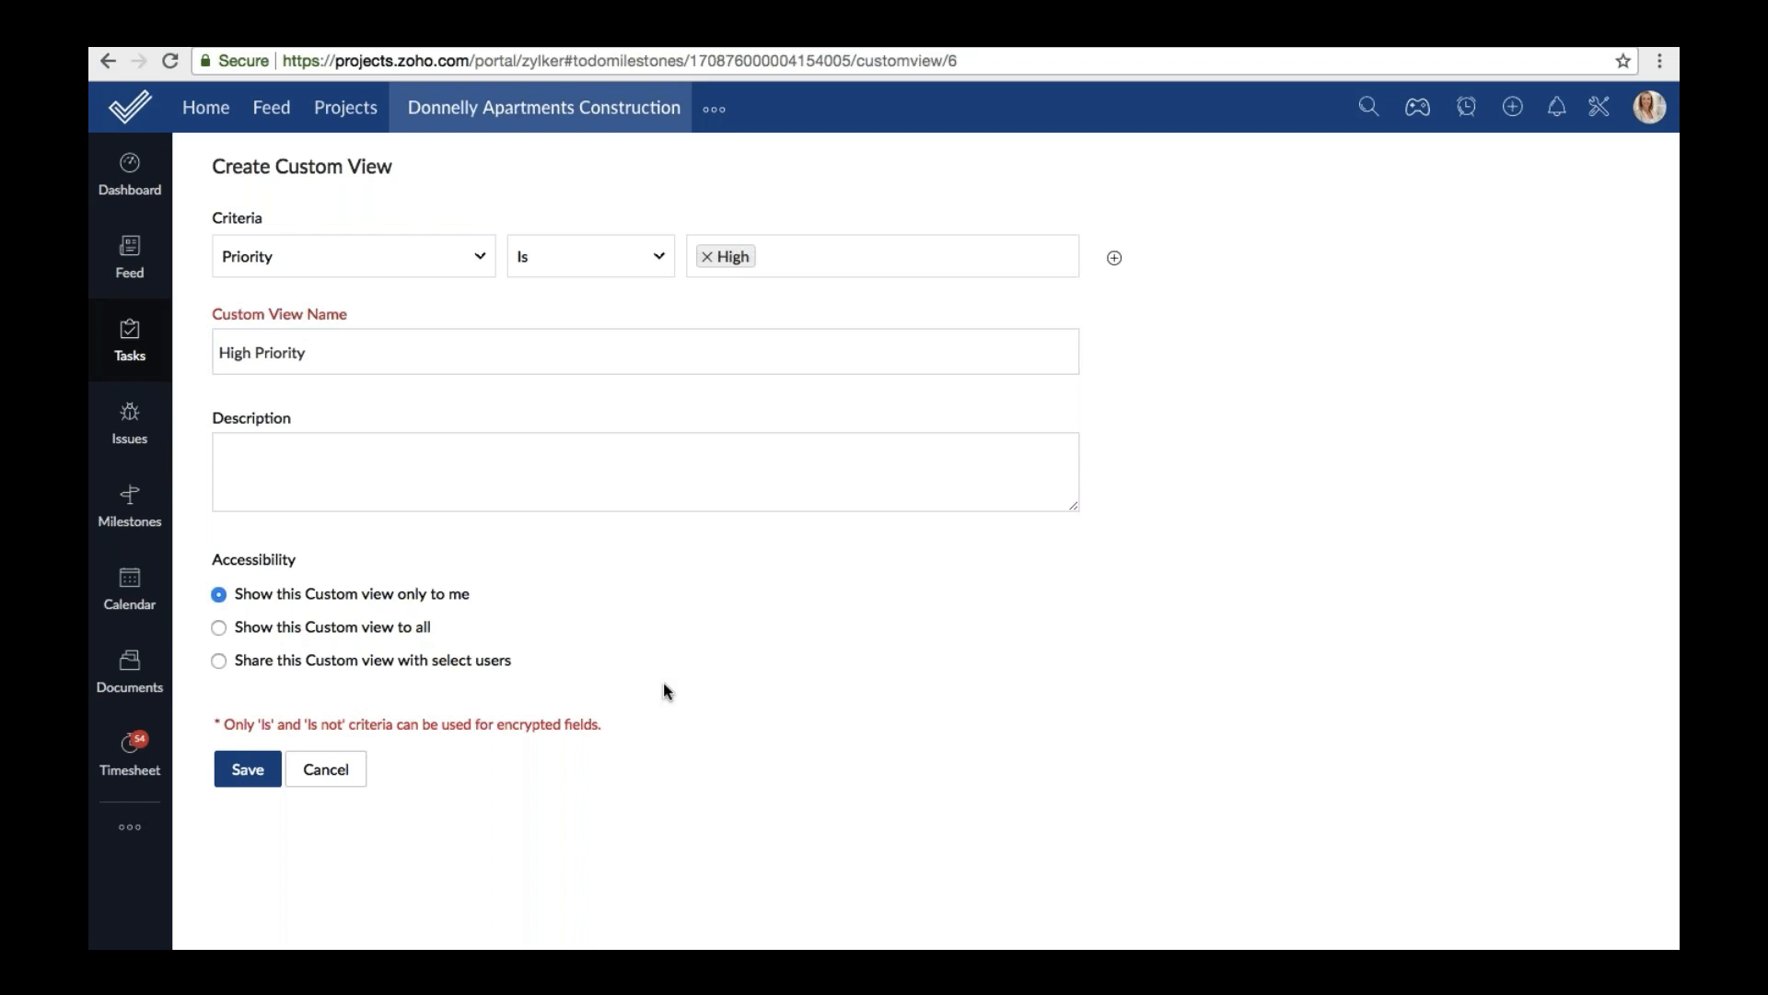
click(244, 771)
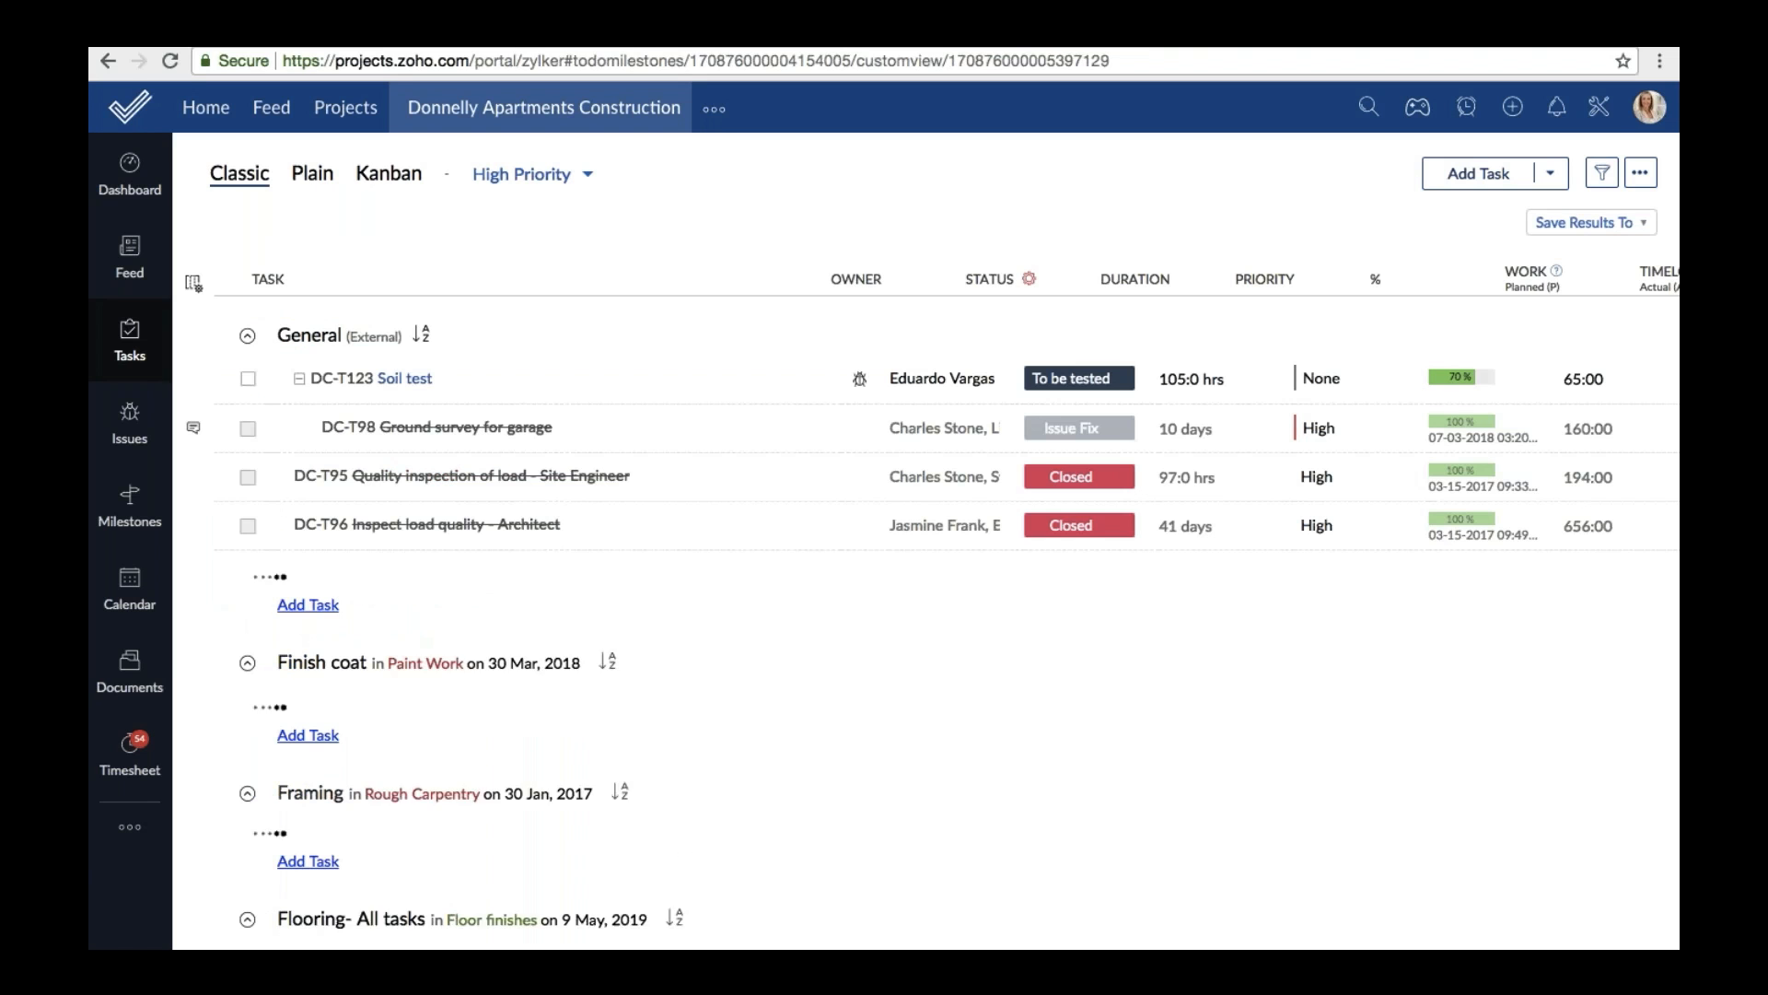
Mark the High Priority custom view as a favorite in the list of task views.
click(580, 179)
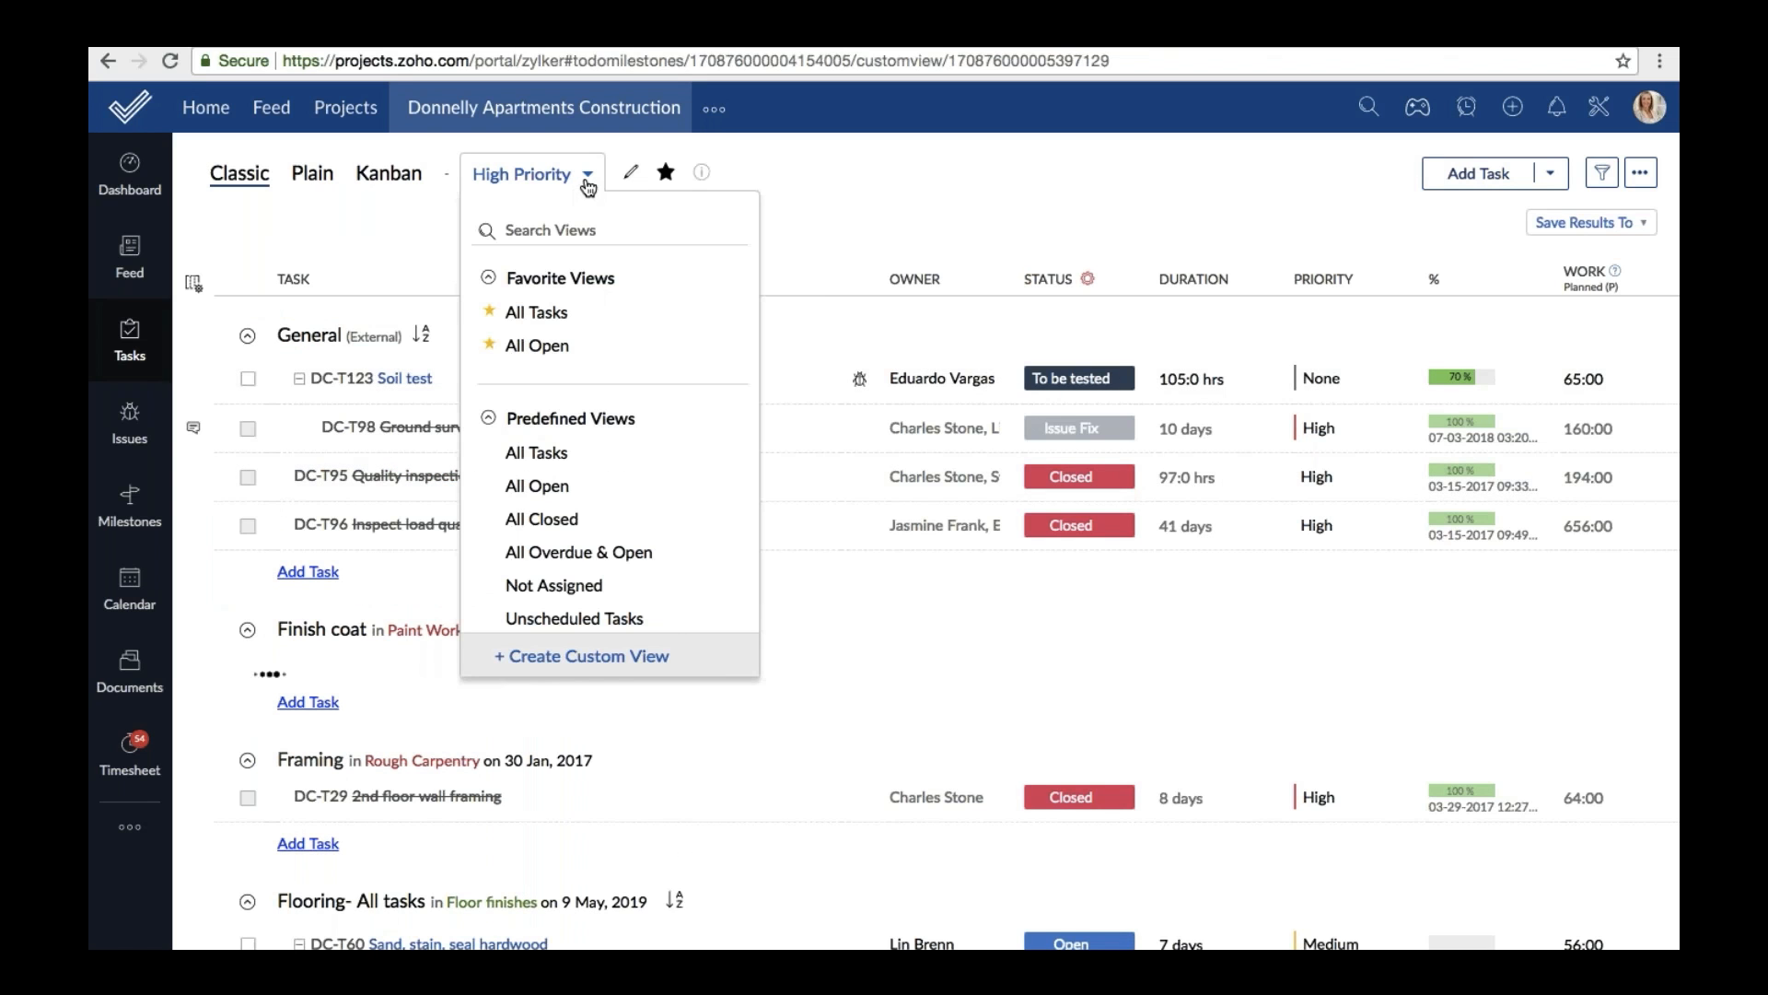
scroll(611, 446, down, 5)
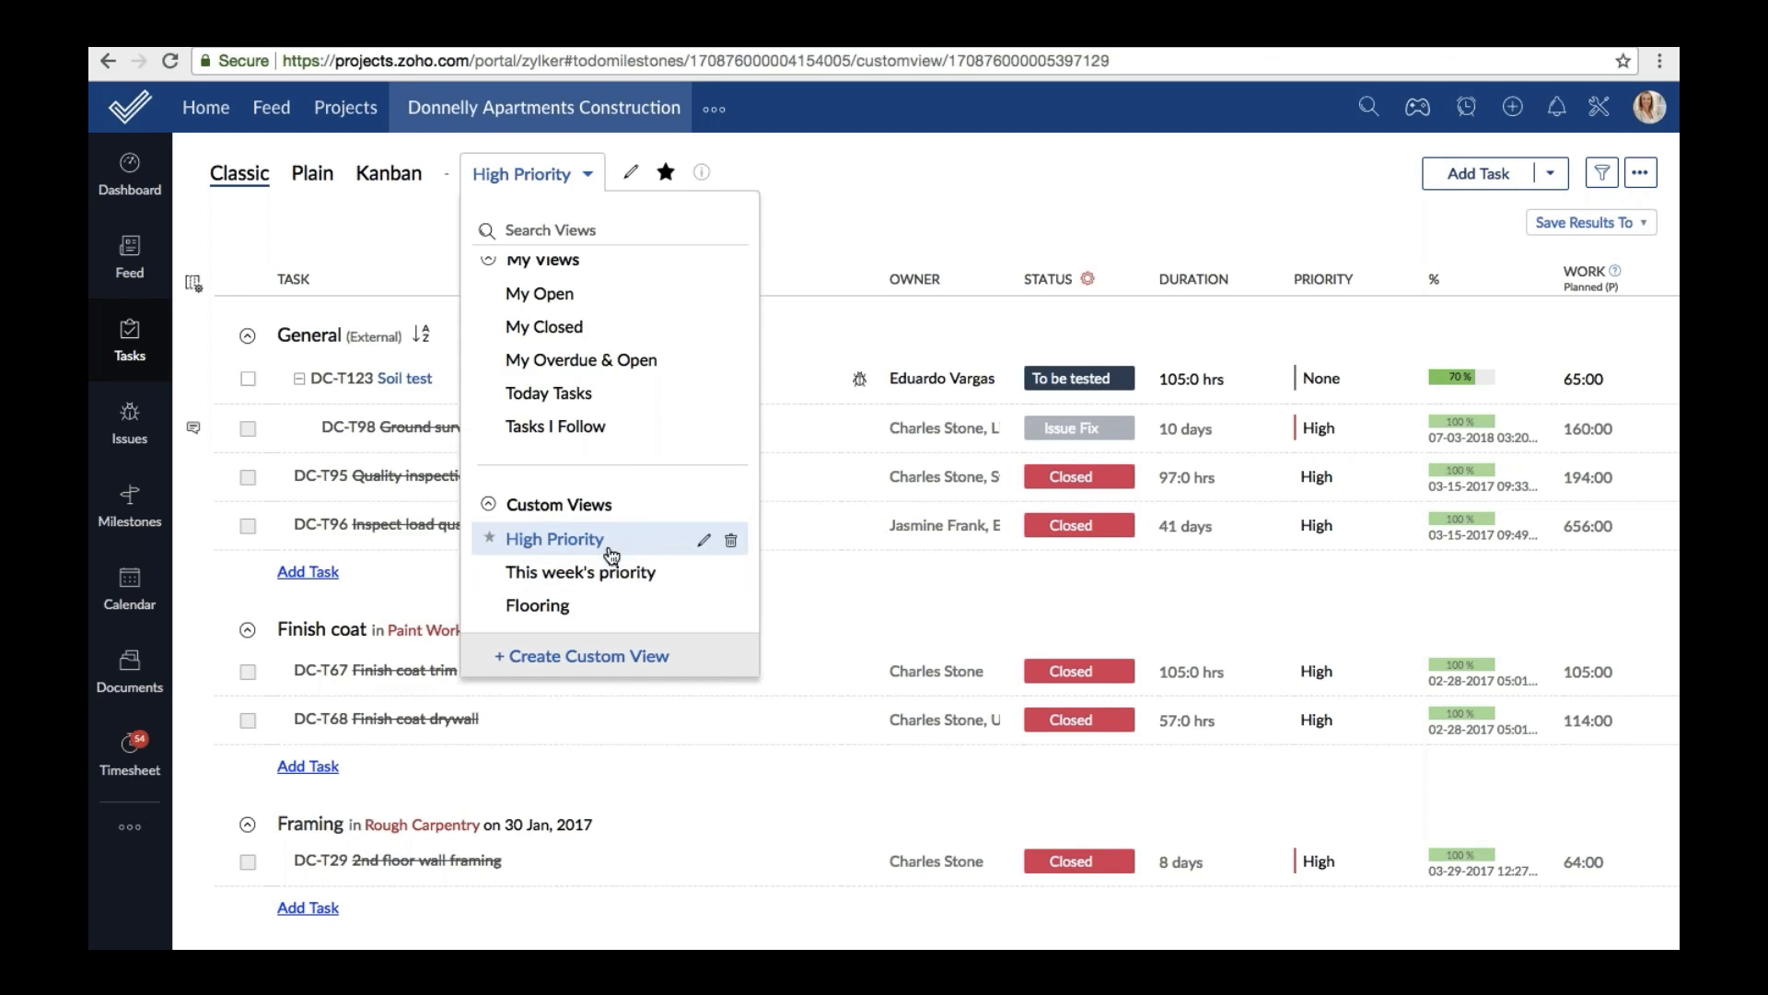
click(489, 541)
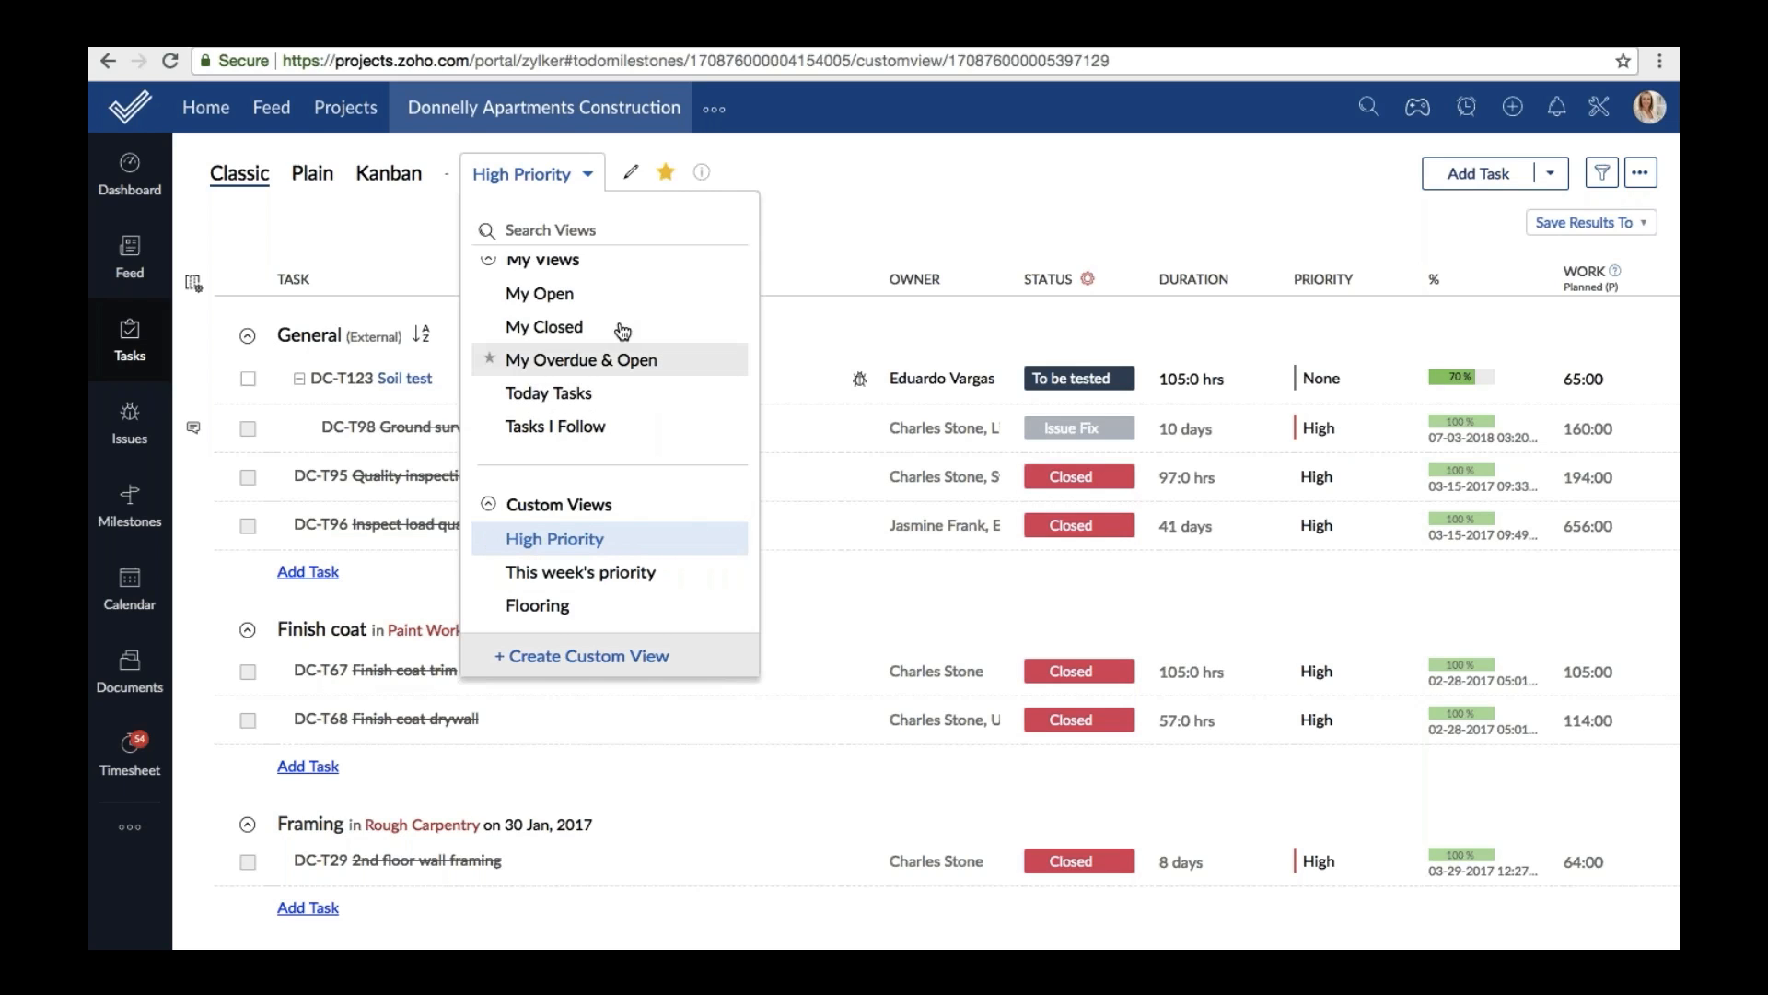
scroll(619, 419, up, 5)
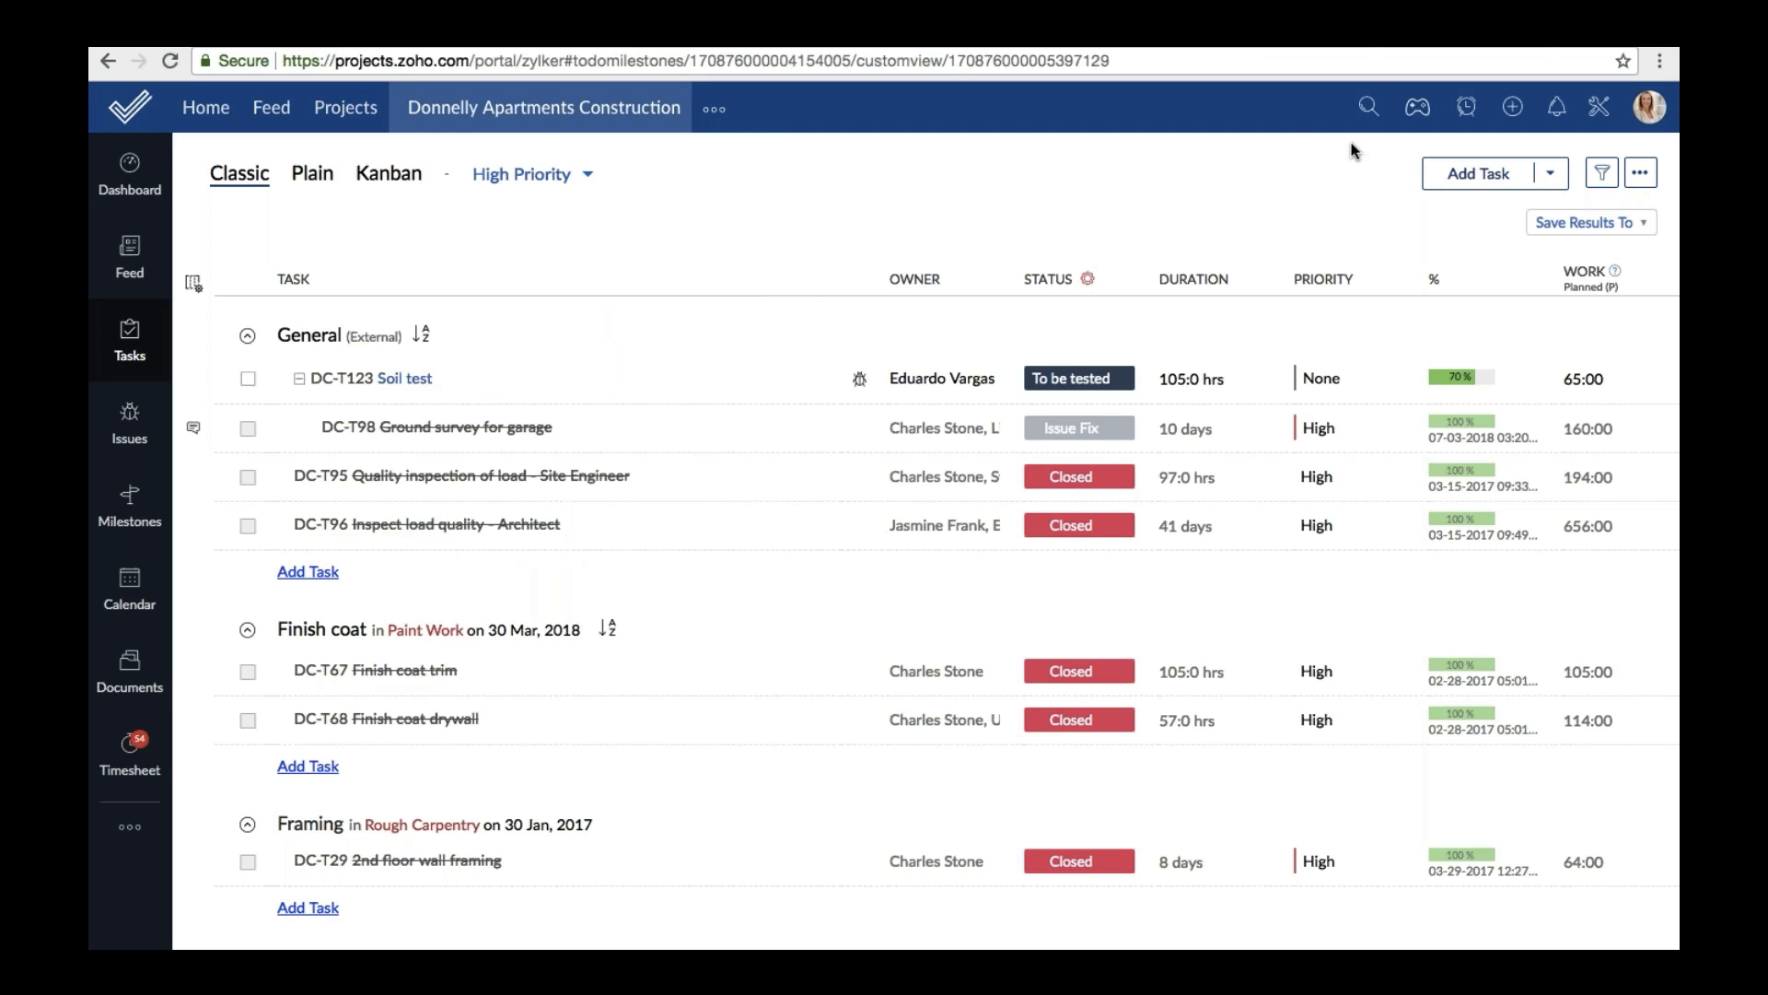
Filter the High Priority view to show only Overdue tasks.
click(1602, 173)
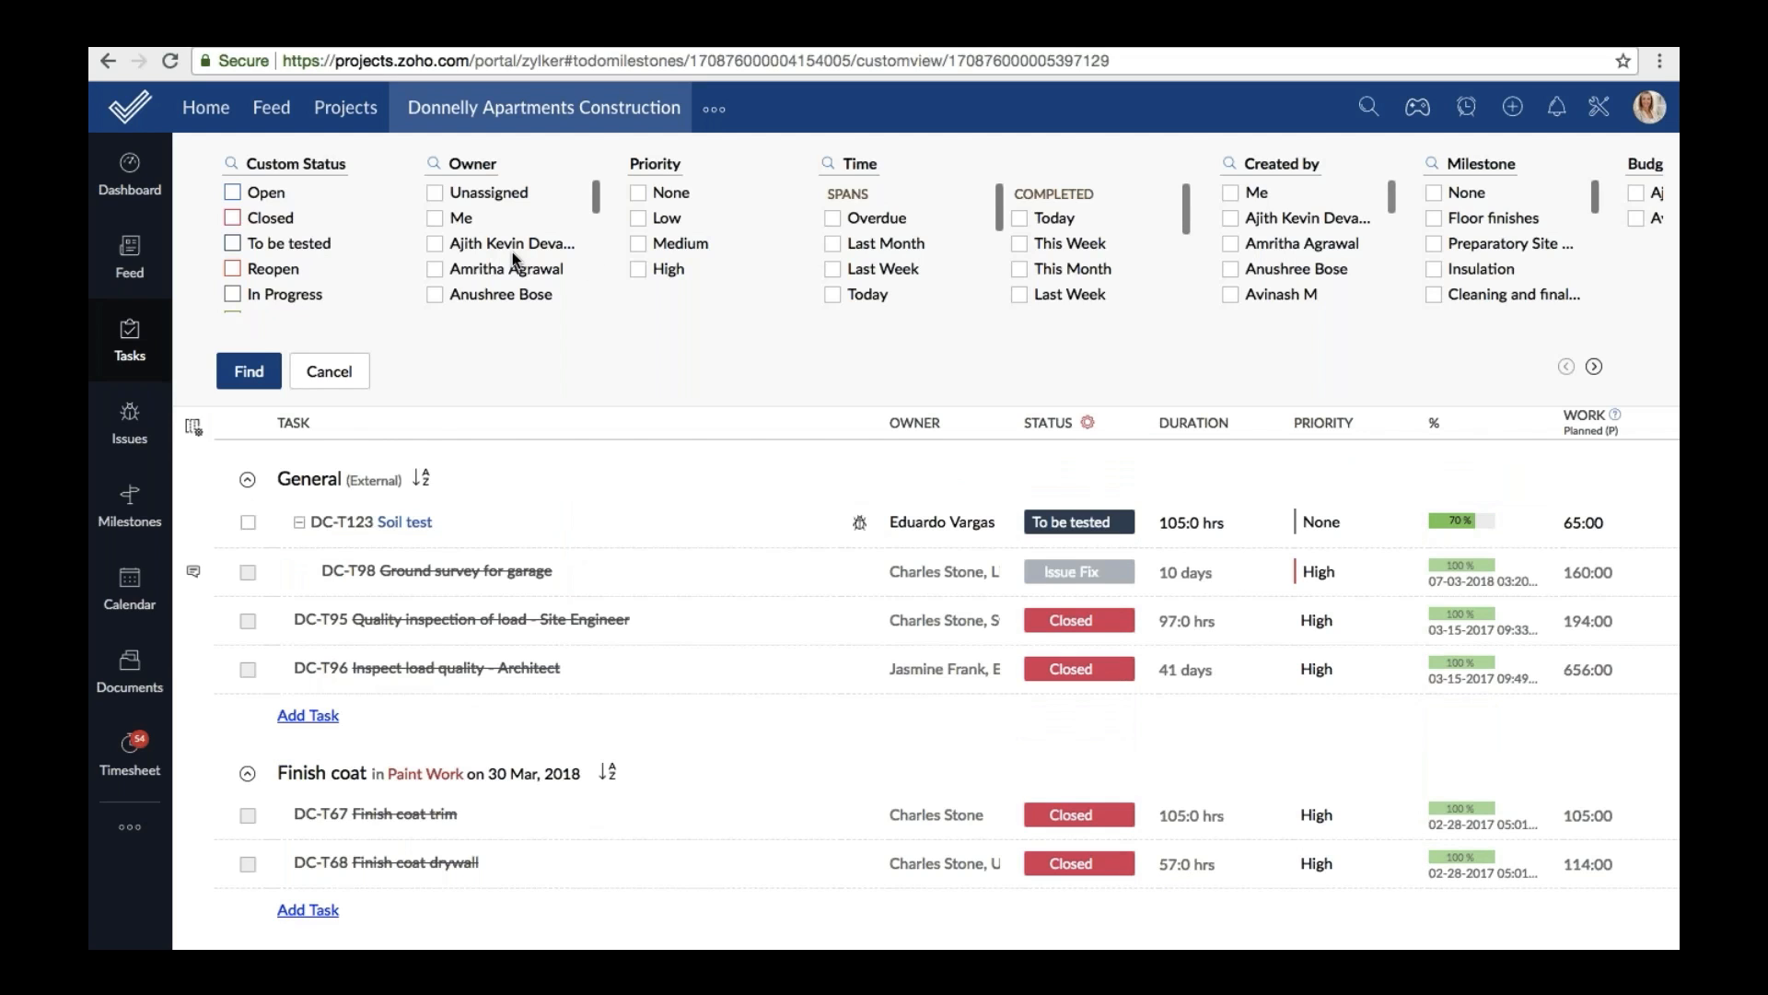
click(833, 218)
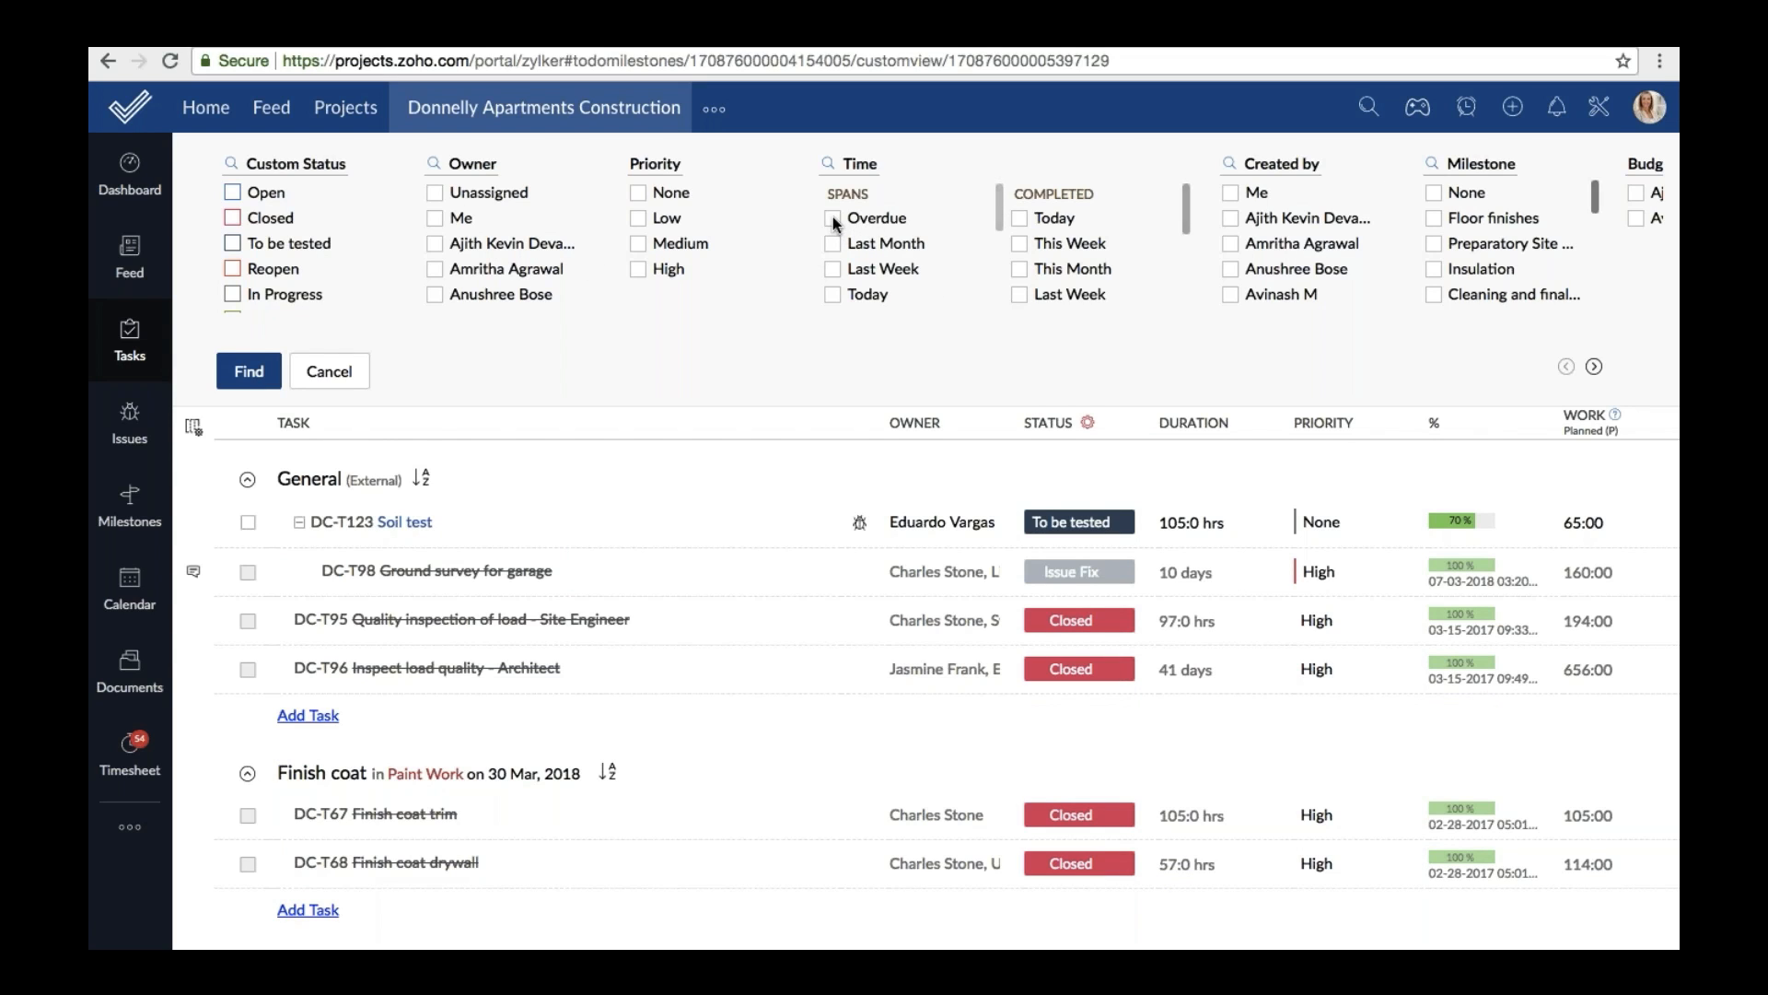
click(249, 371)
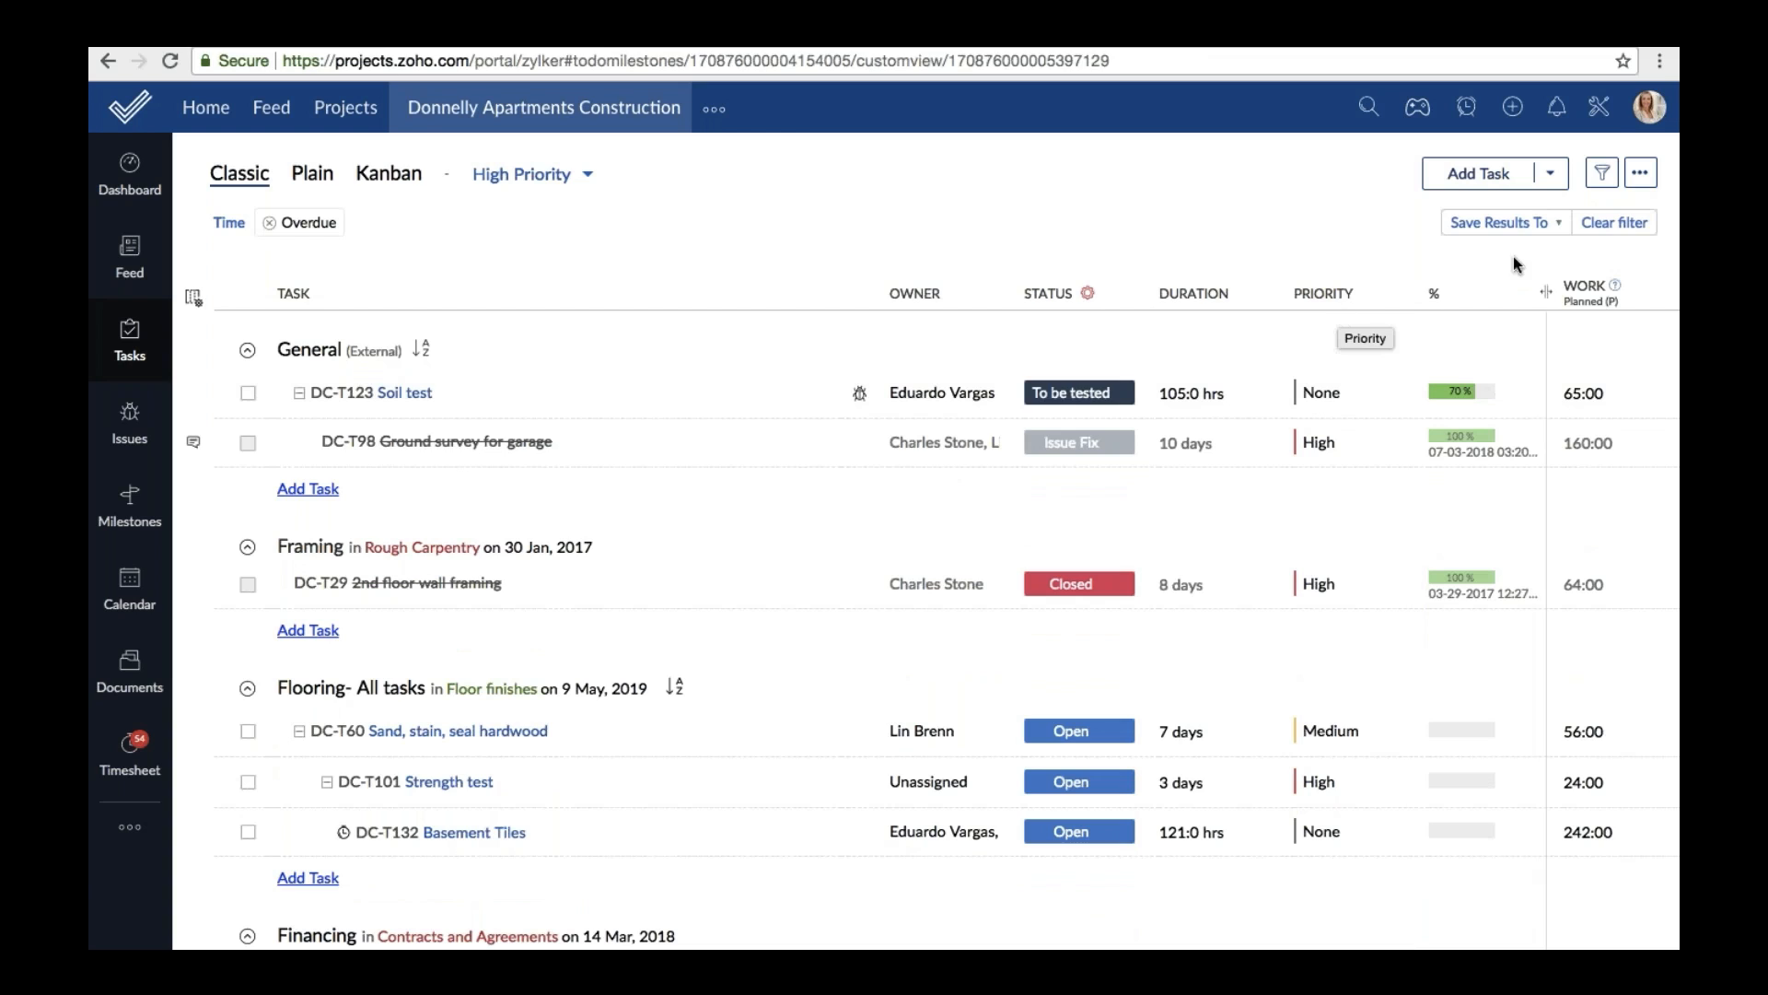
View the options for saving the filtered results, look at the prefilled new custom view form, and cancel it.
click(1527, 223)
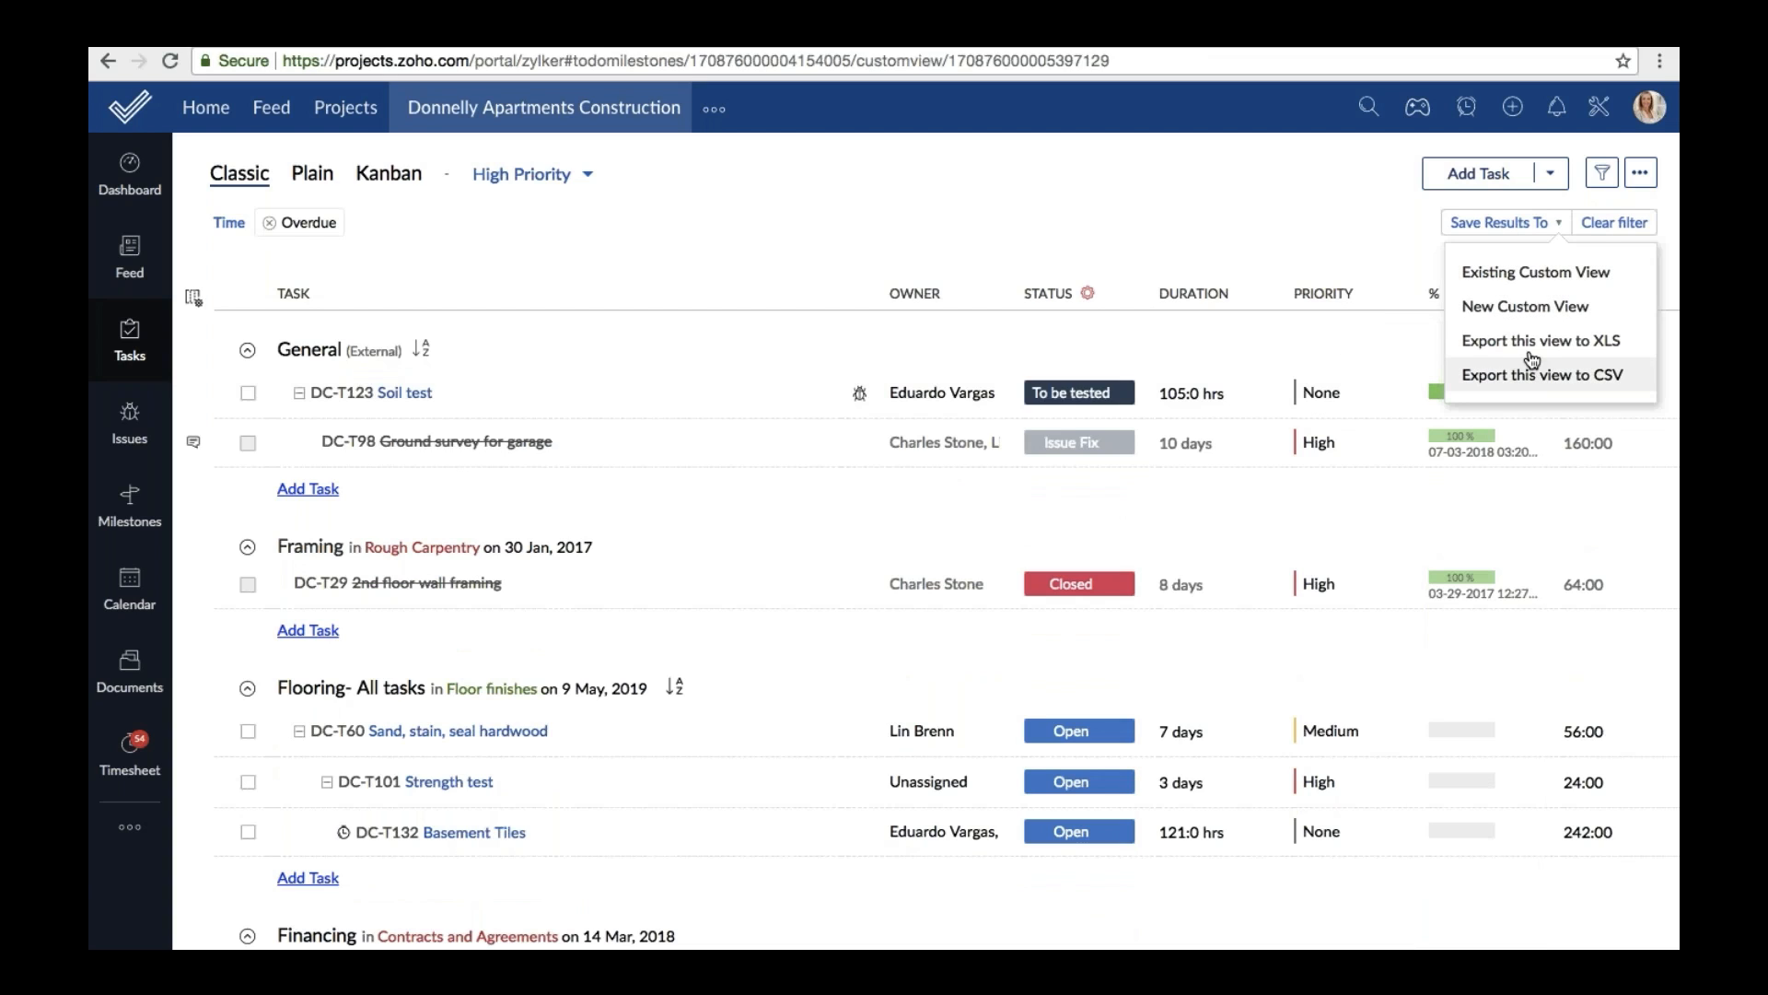
click(1531, 308)
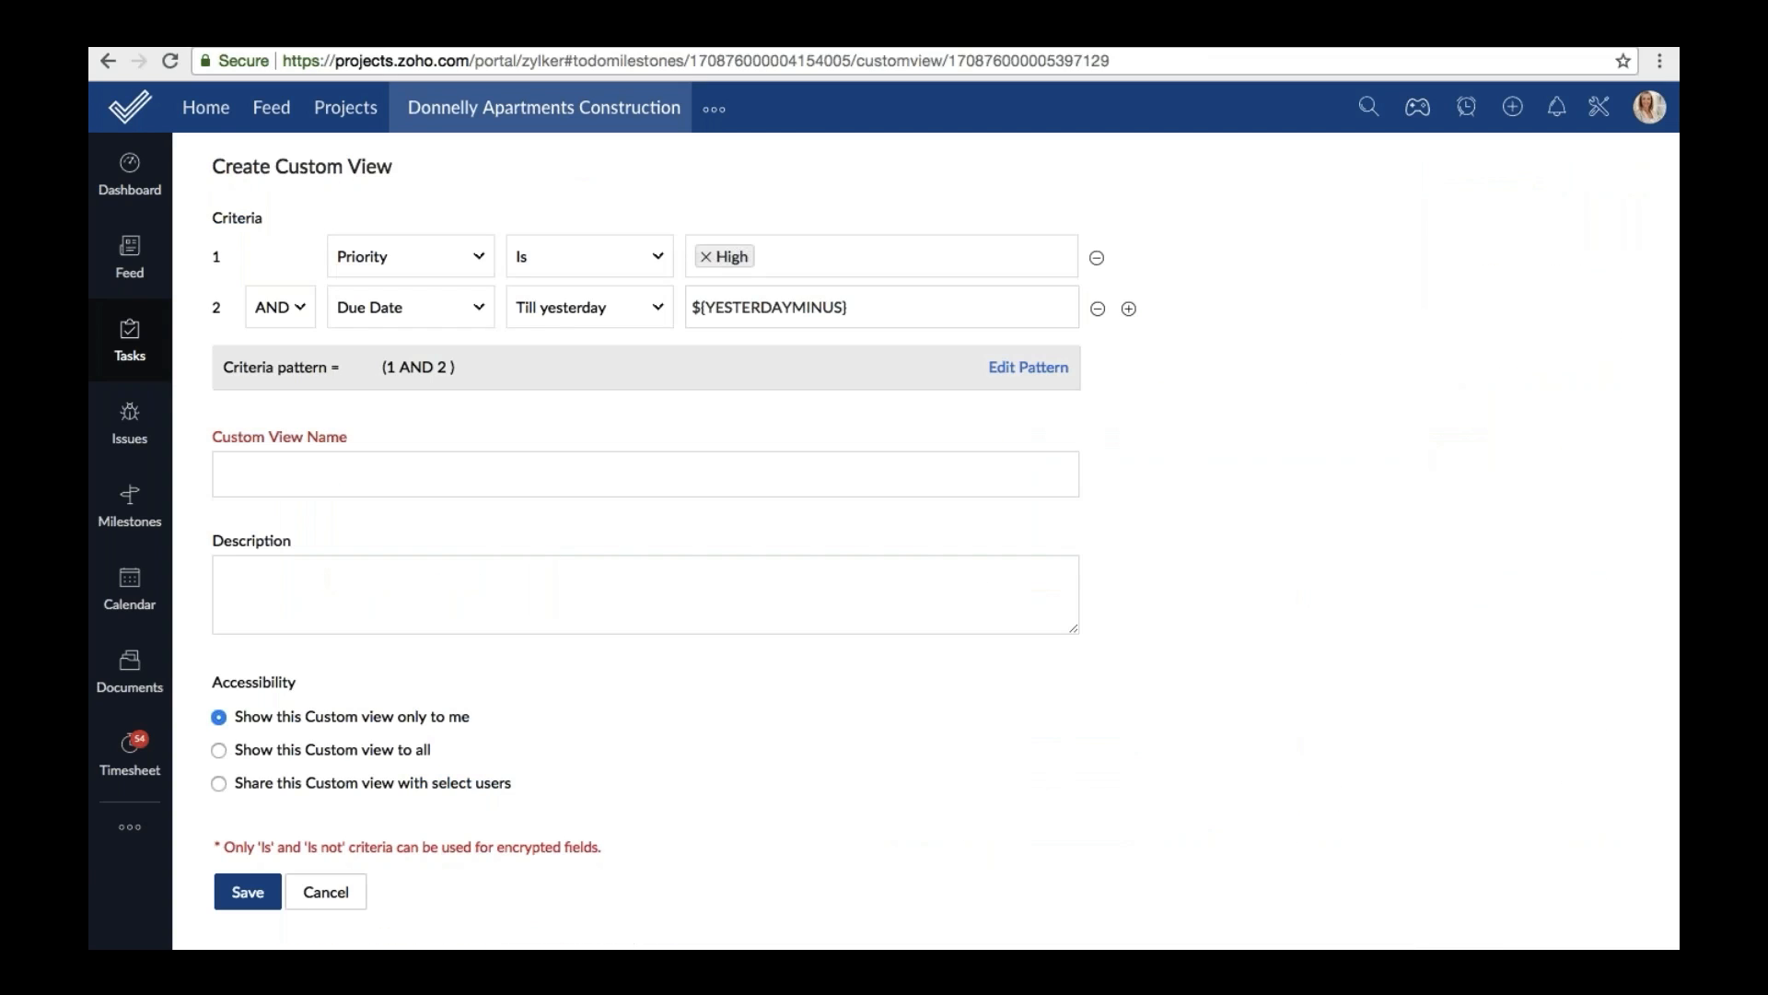
click(324, 893)
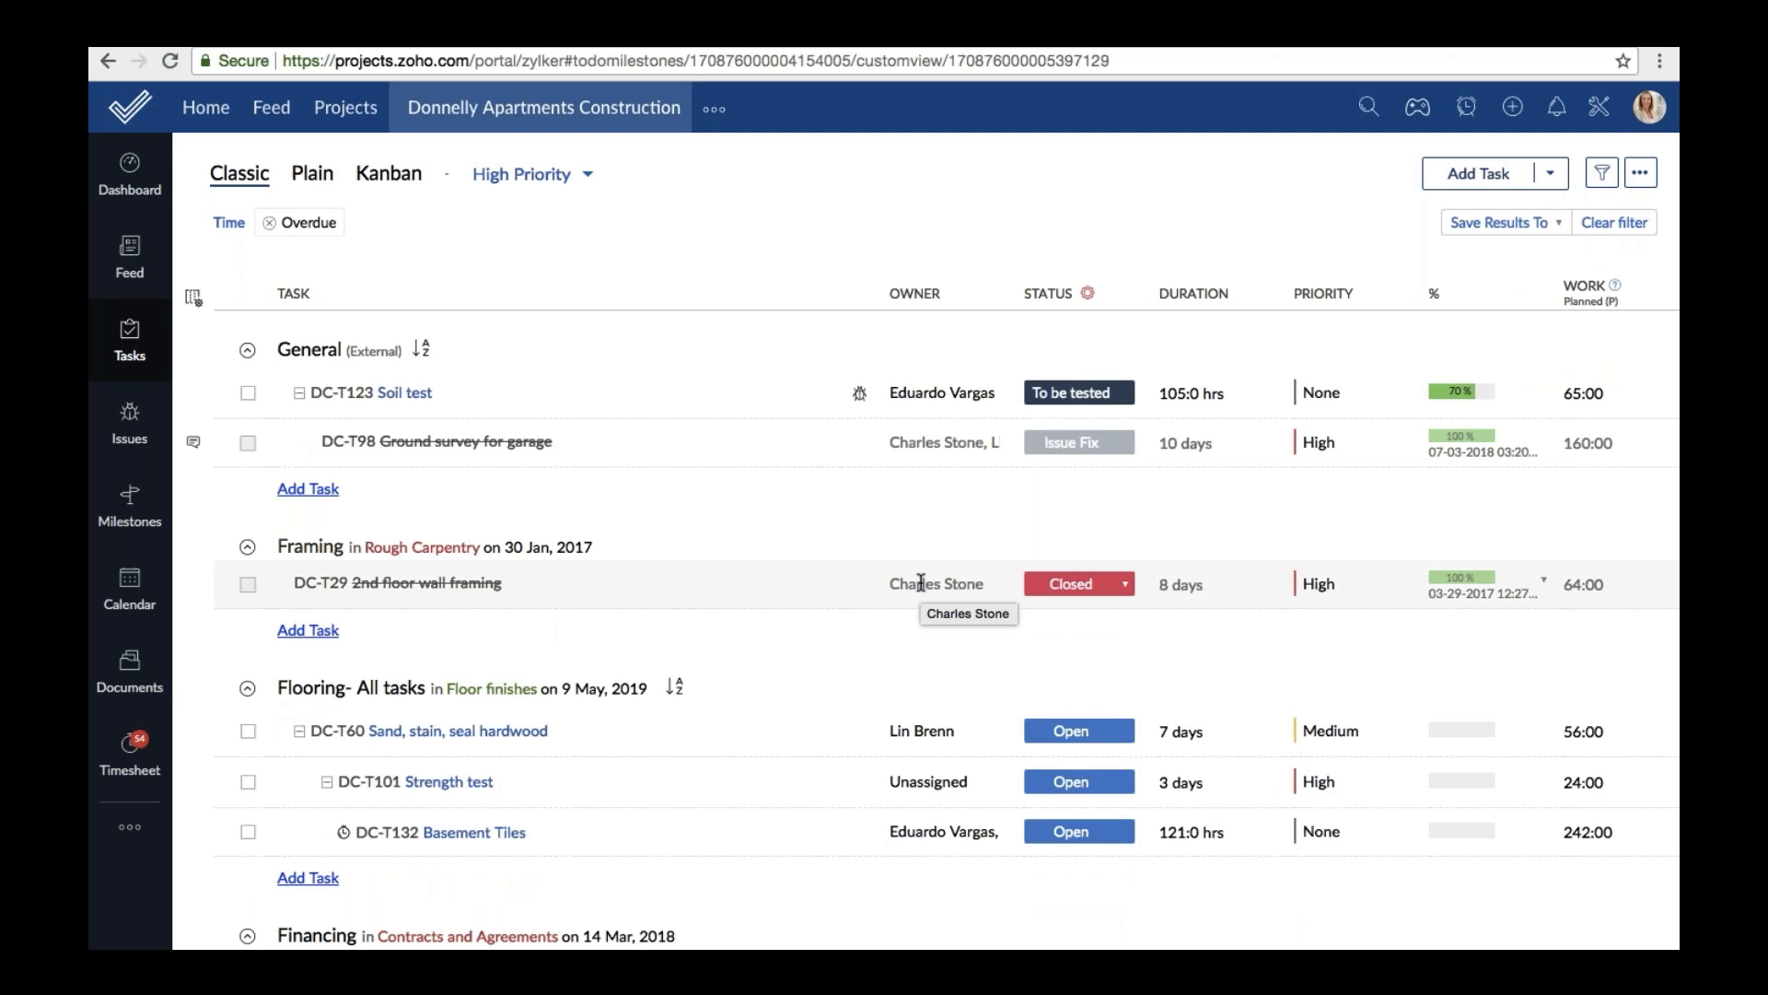
Examine the user, status and task list flag choices for exporting tasks, and close the export form without exporting.
click(1640, 172)
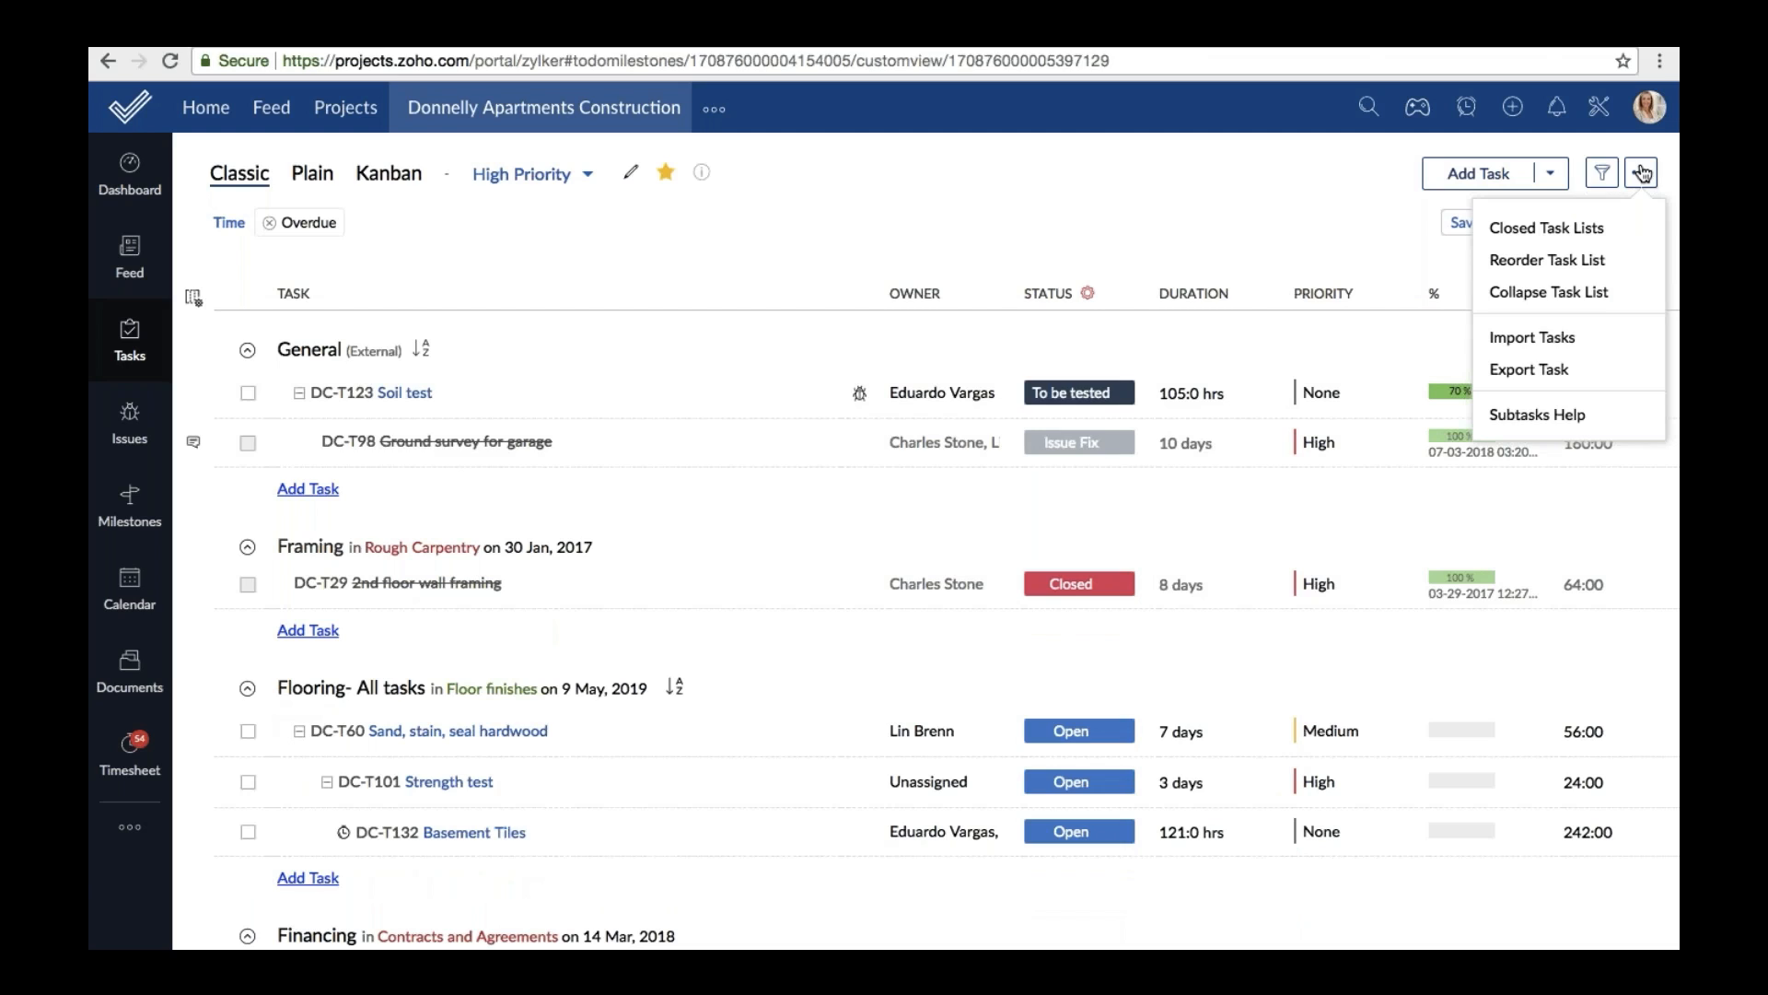
click(1557, 374)
click(1216, 293)
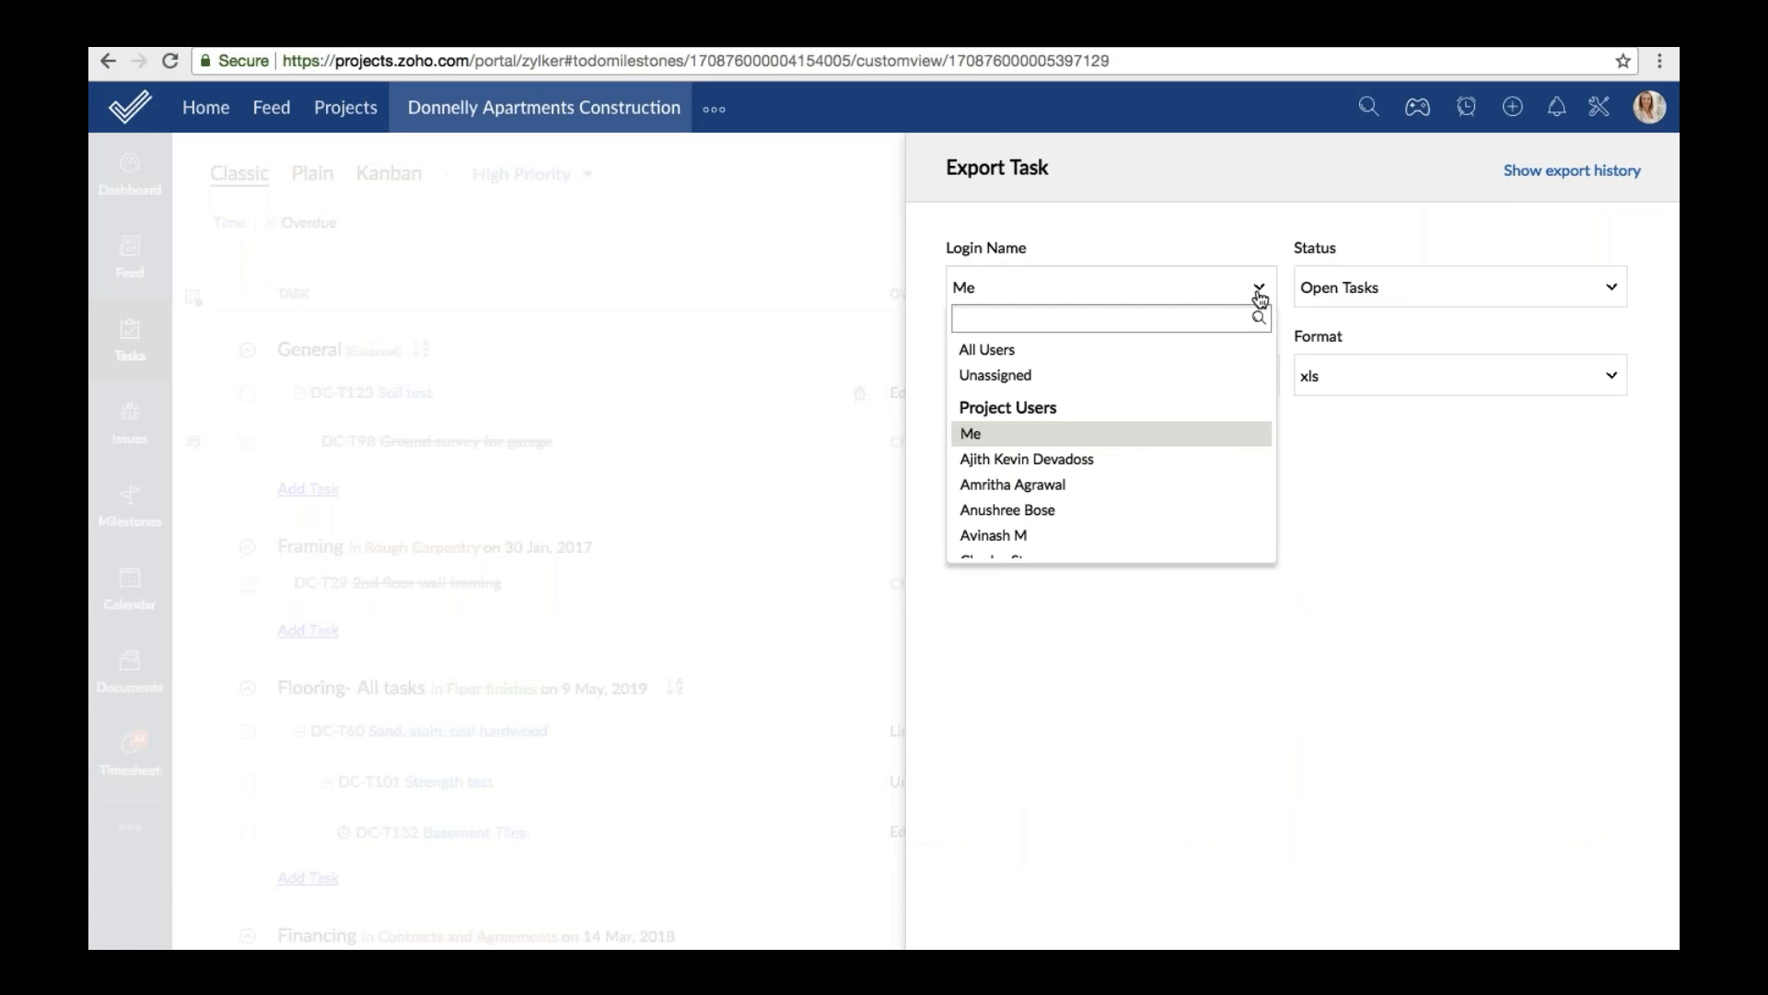
click(1440, 290)
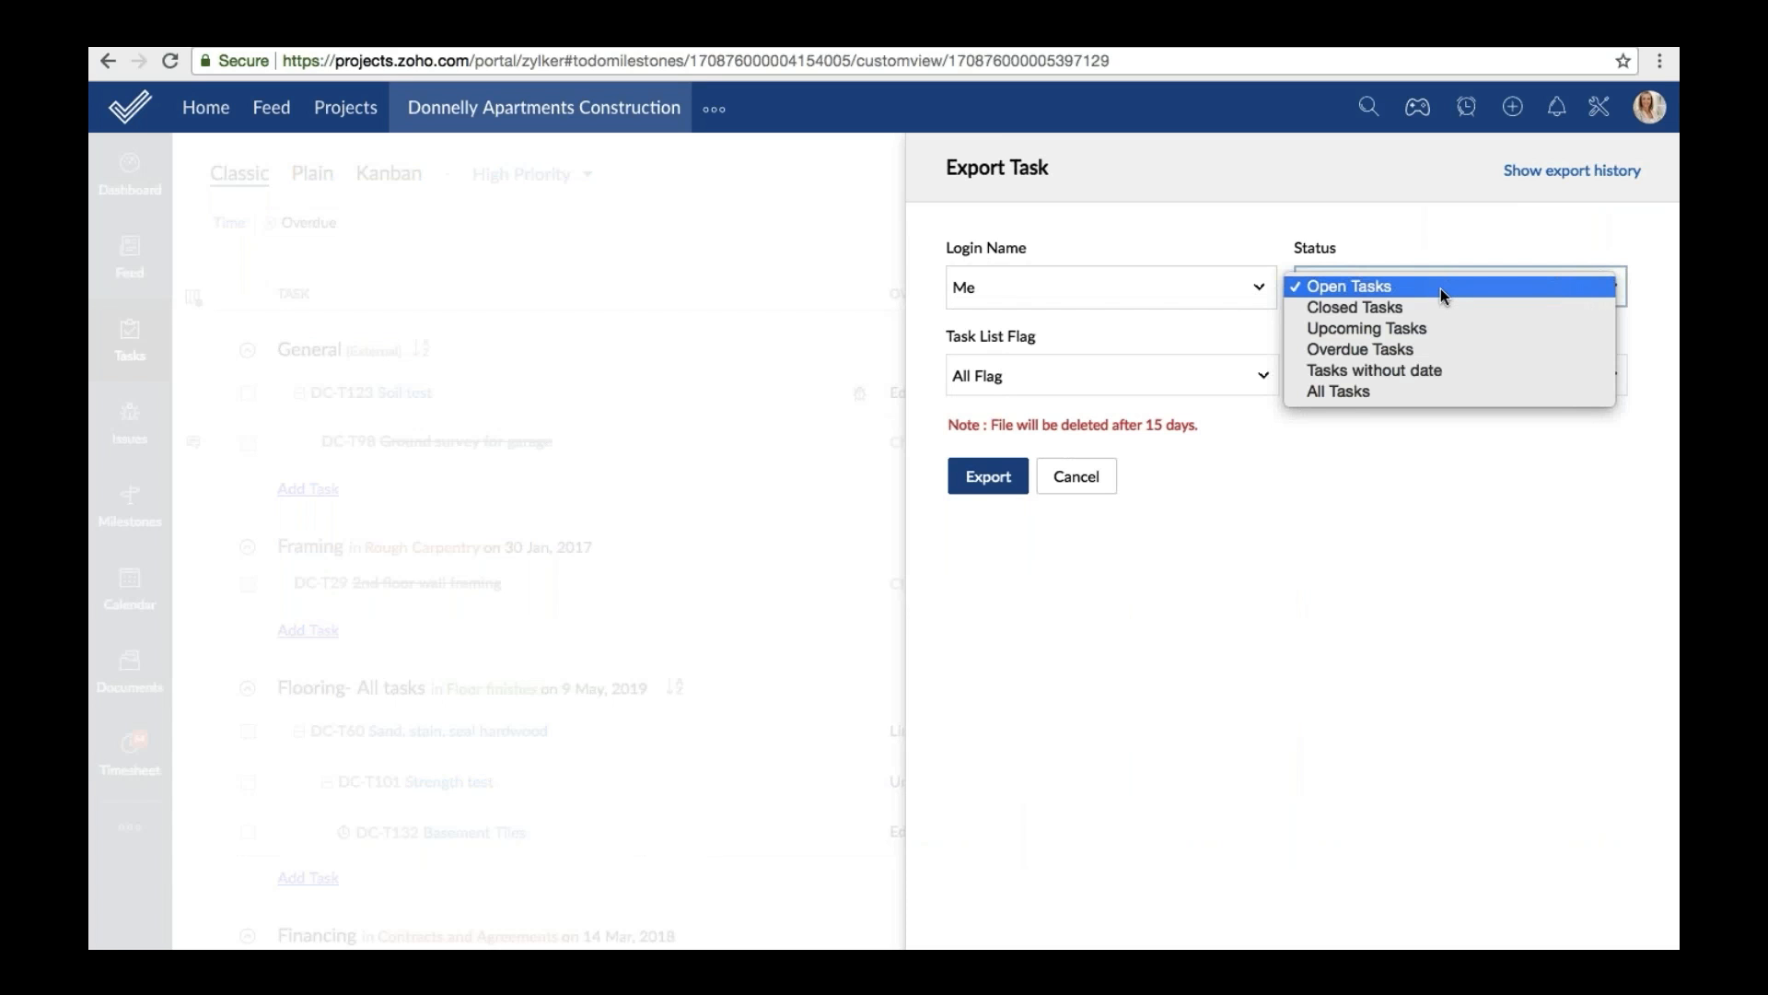
click(1154, 385)
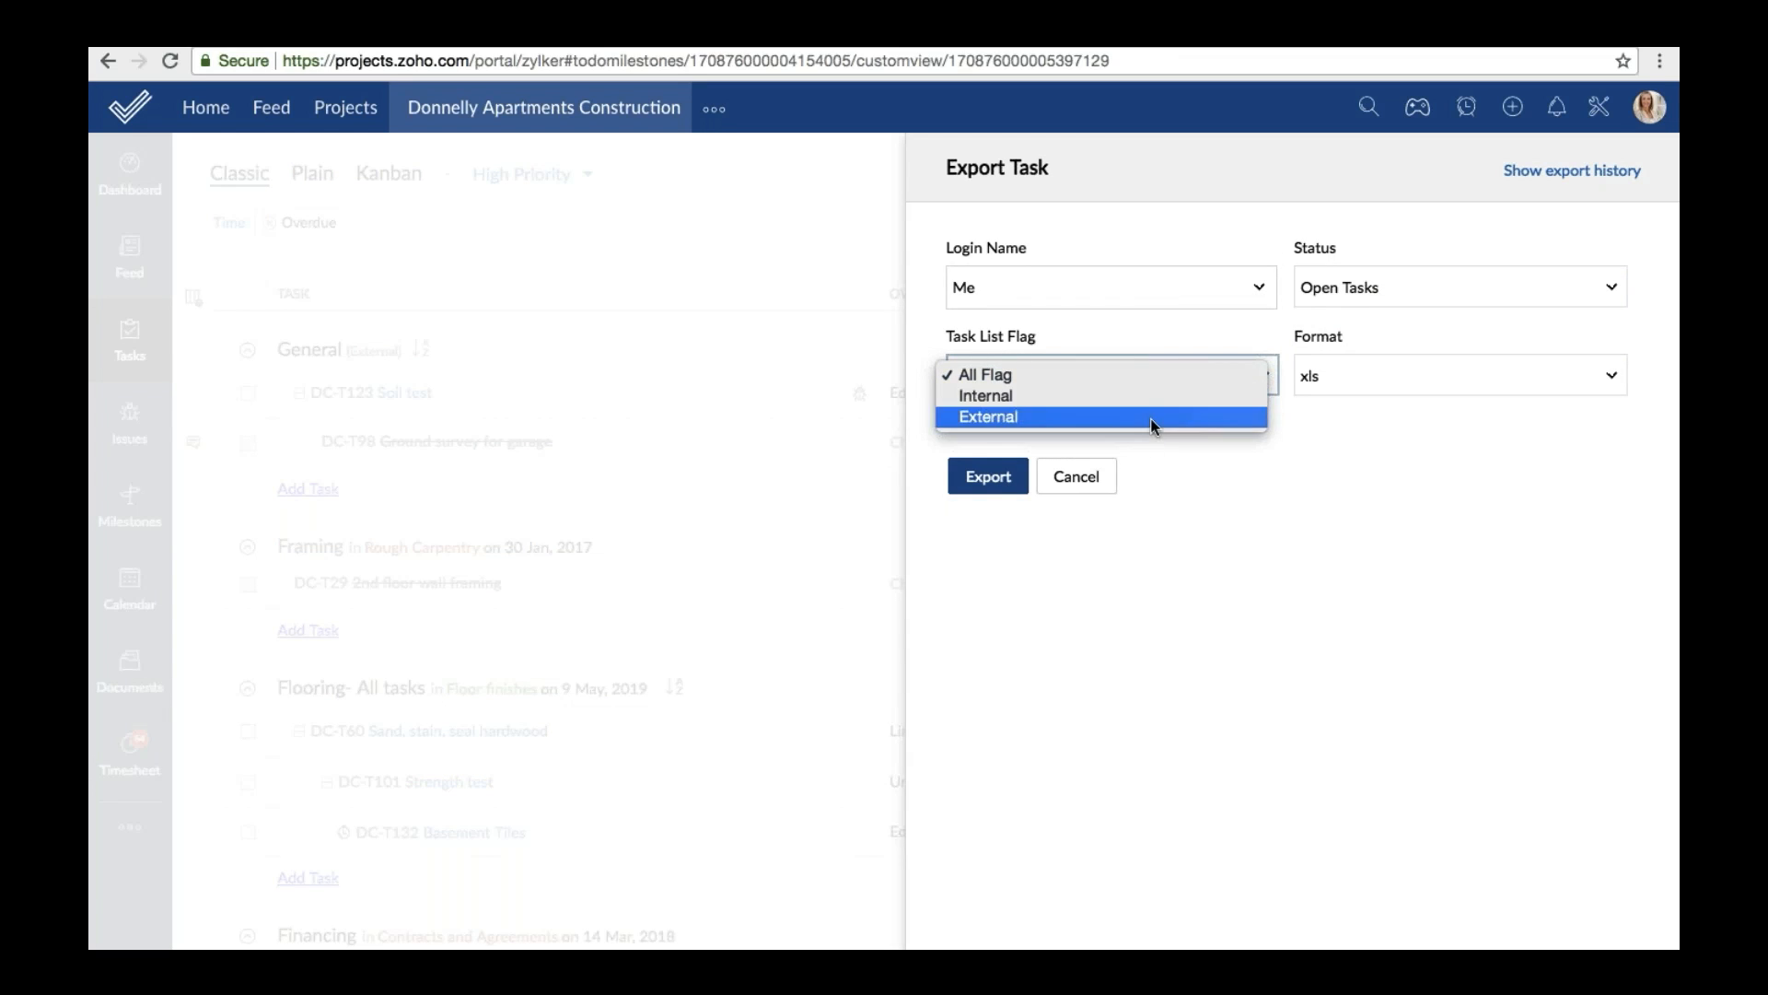
key(Escape)
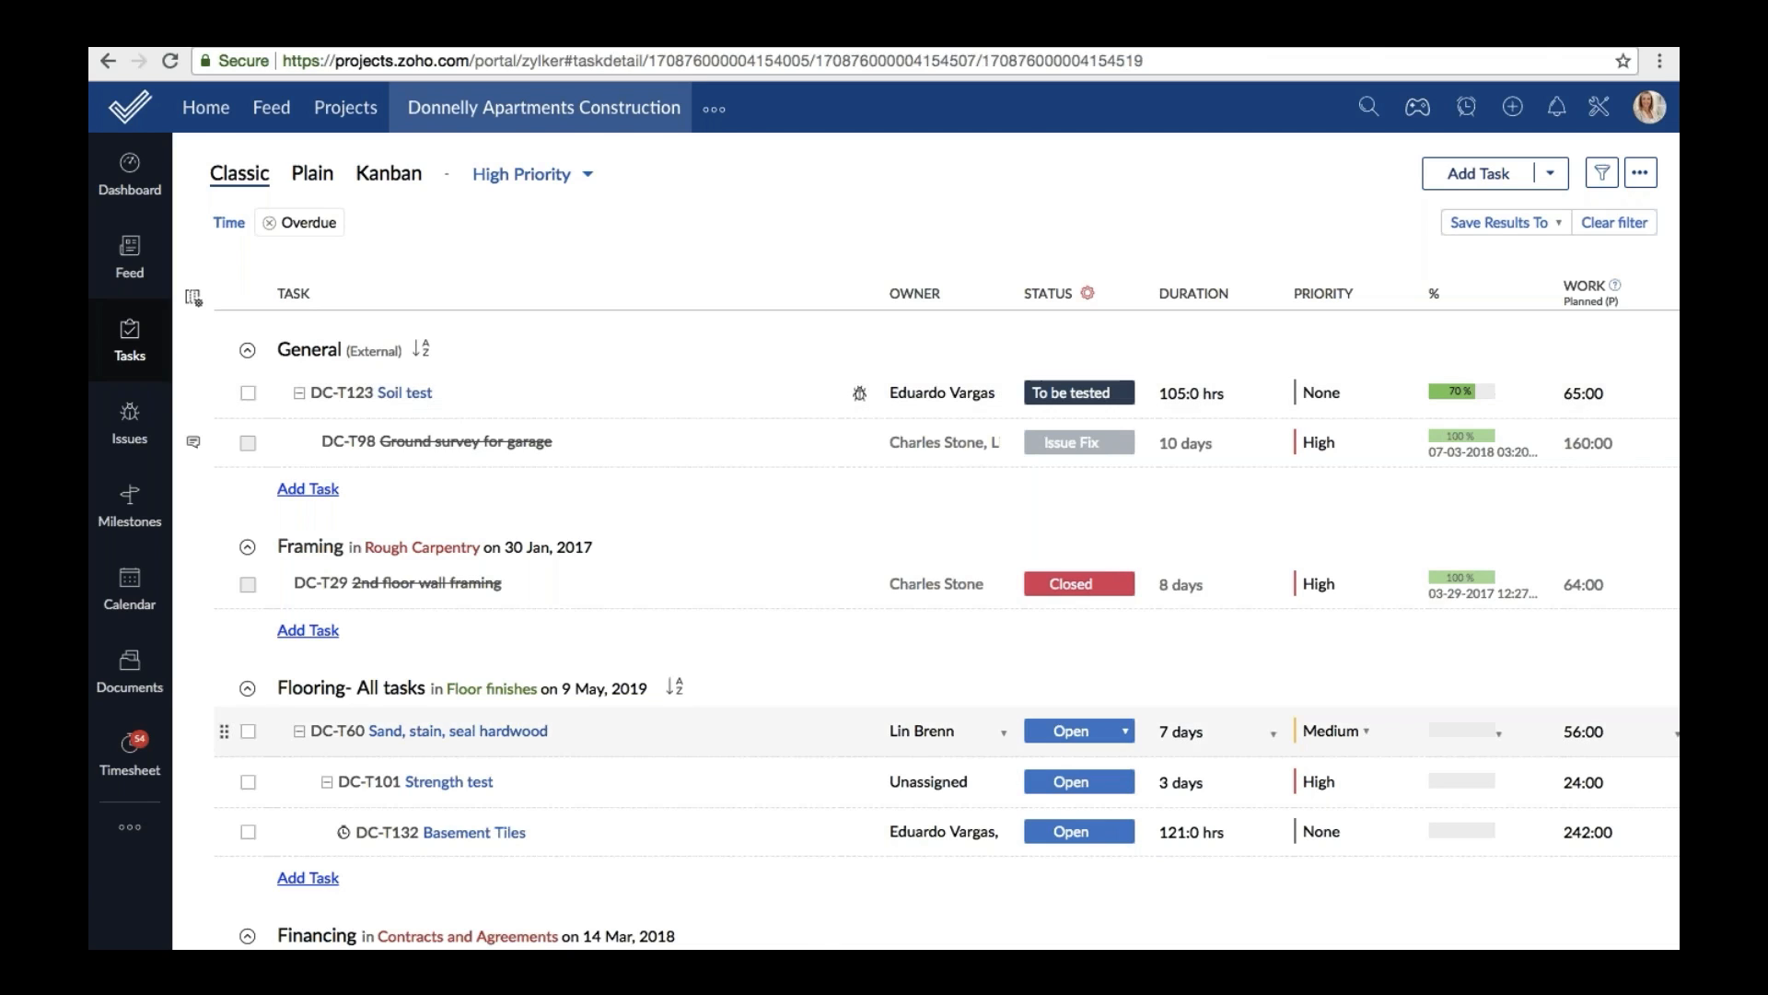
Open the Sand, stain, seal hardwood task and view its details and subtasks.
click(458, 730)
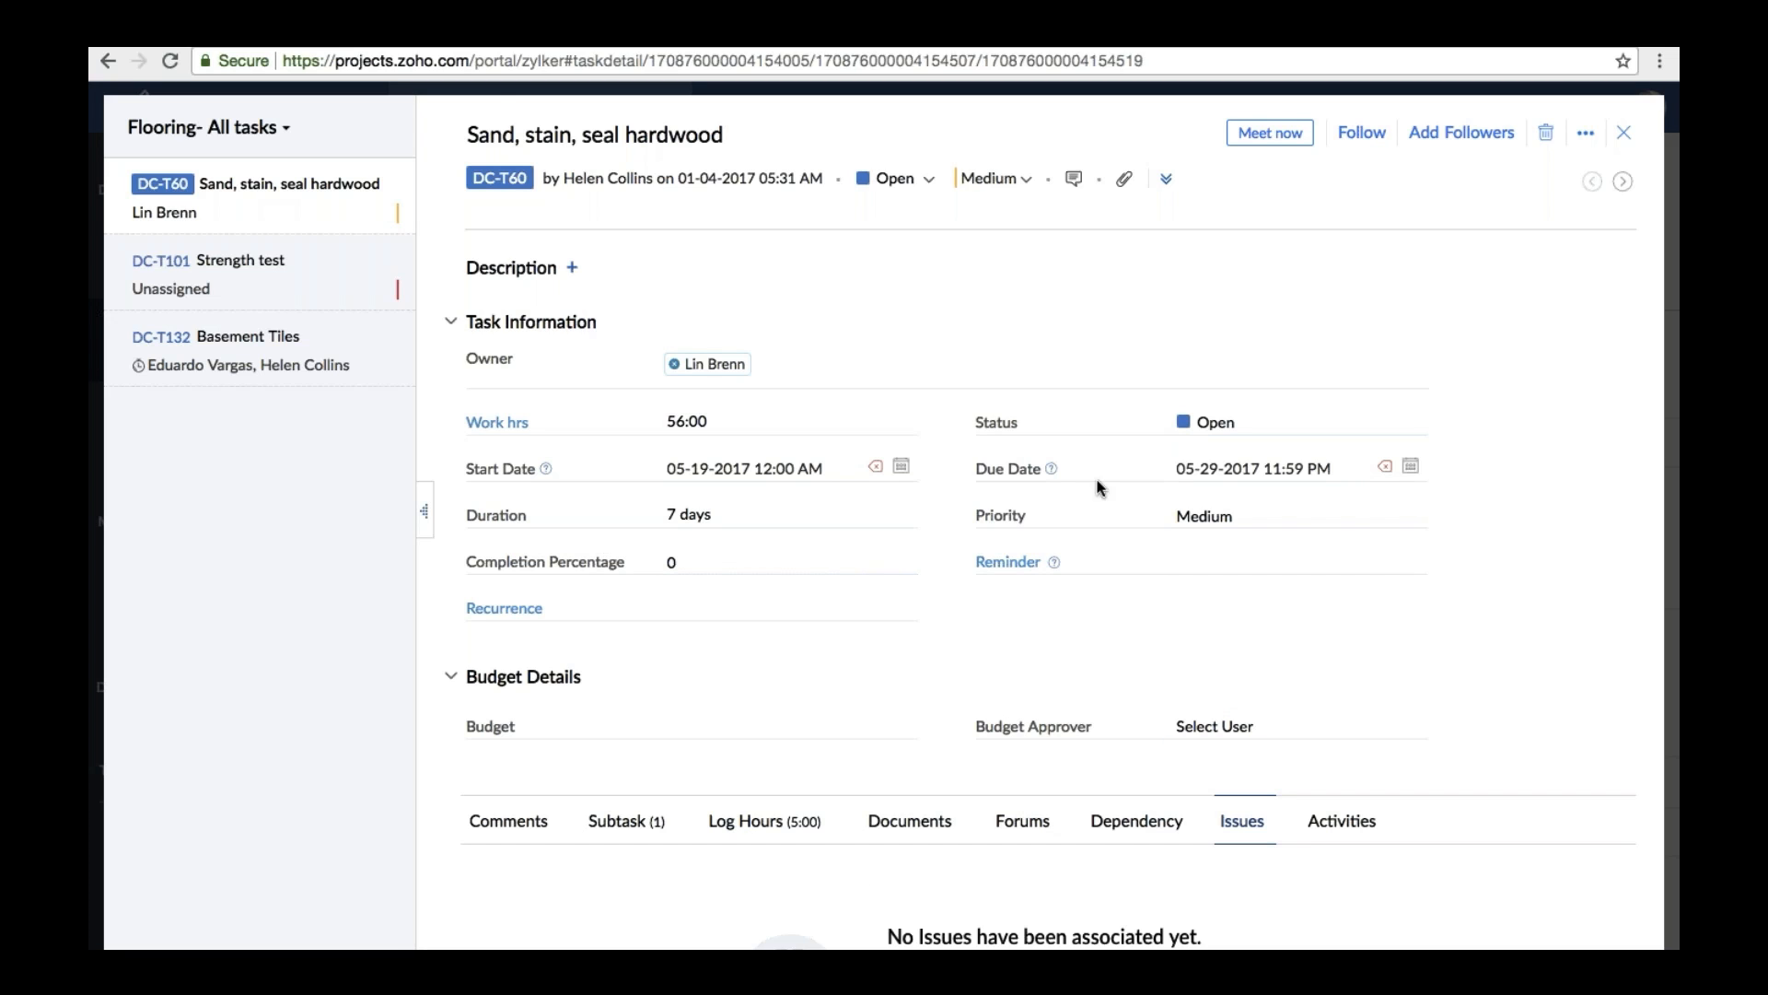
scroll(1335, 553, down, 2)
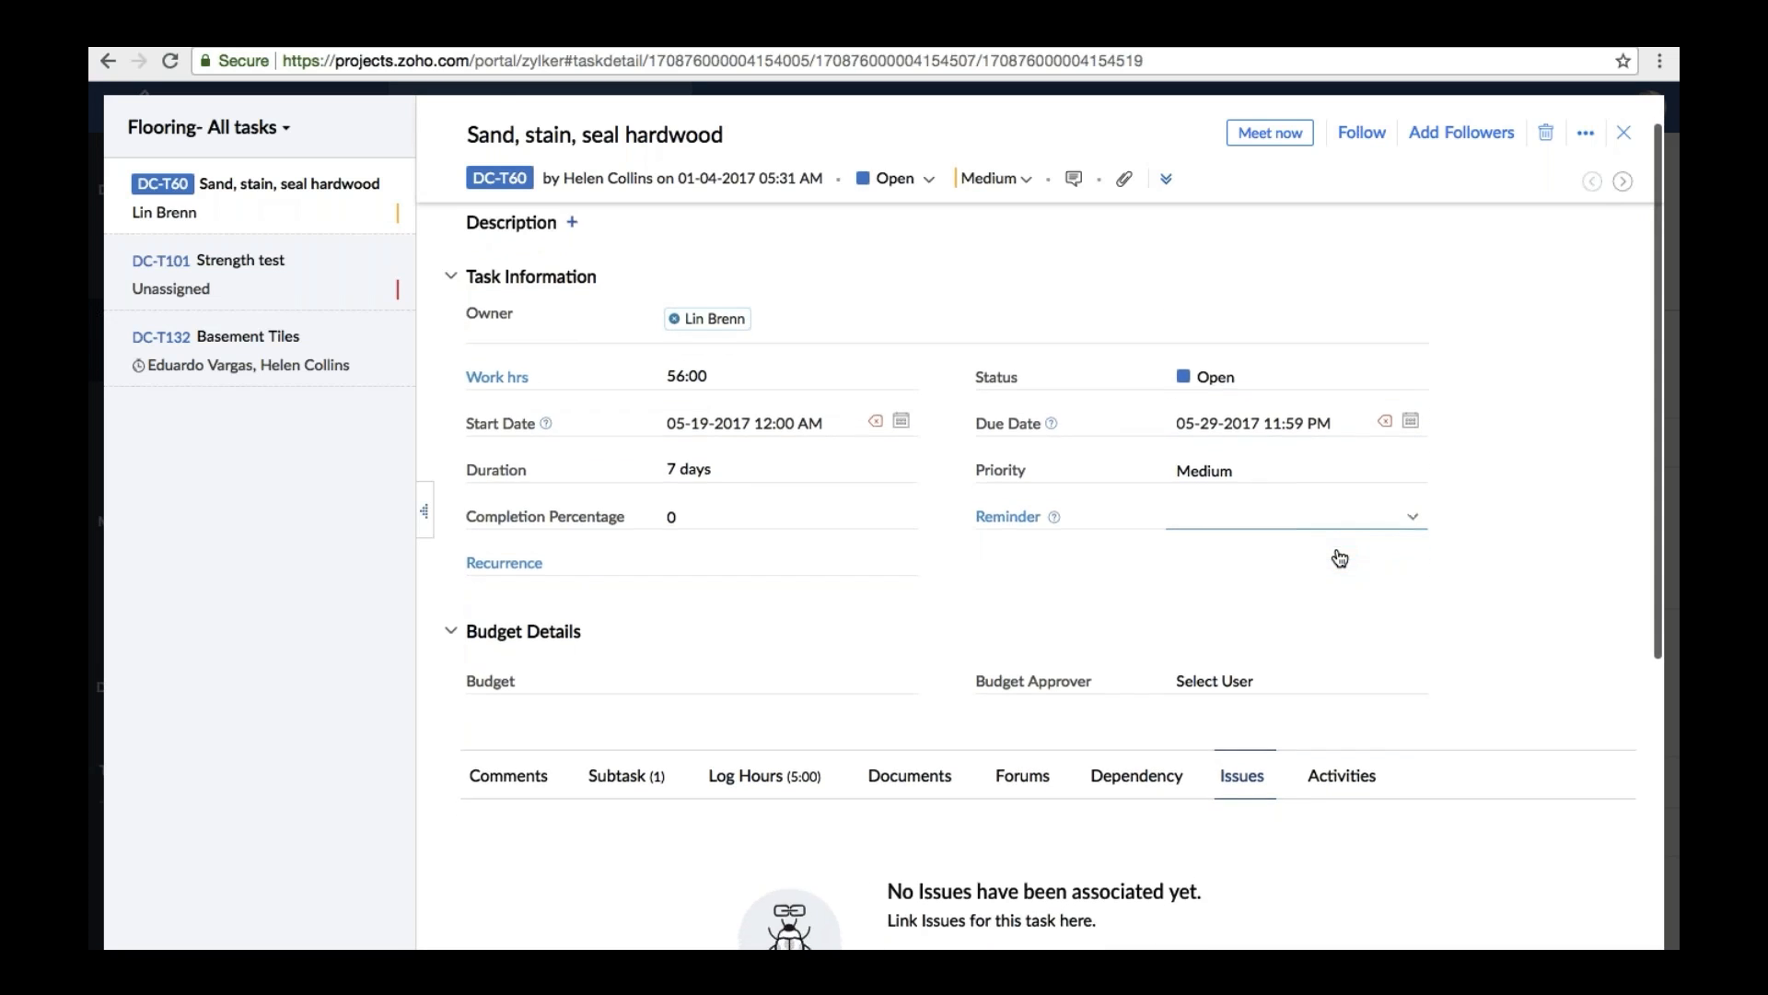
click(611, 644)
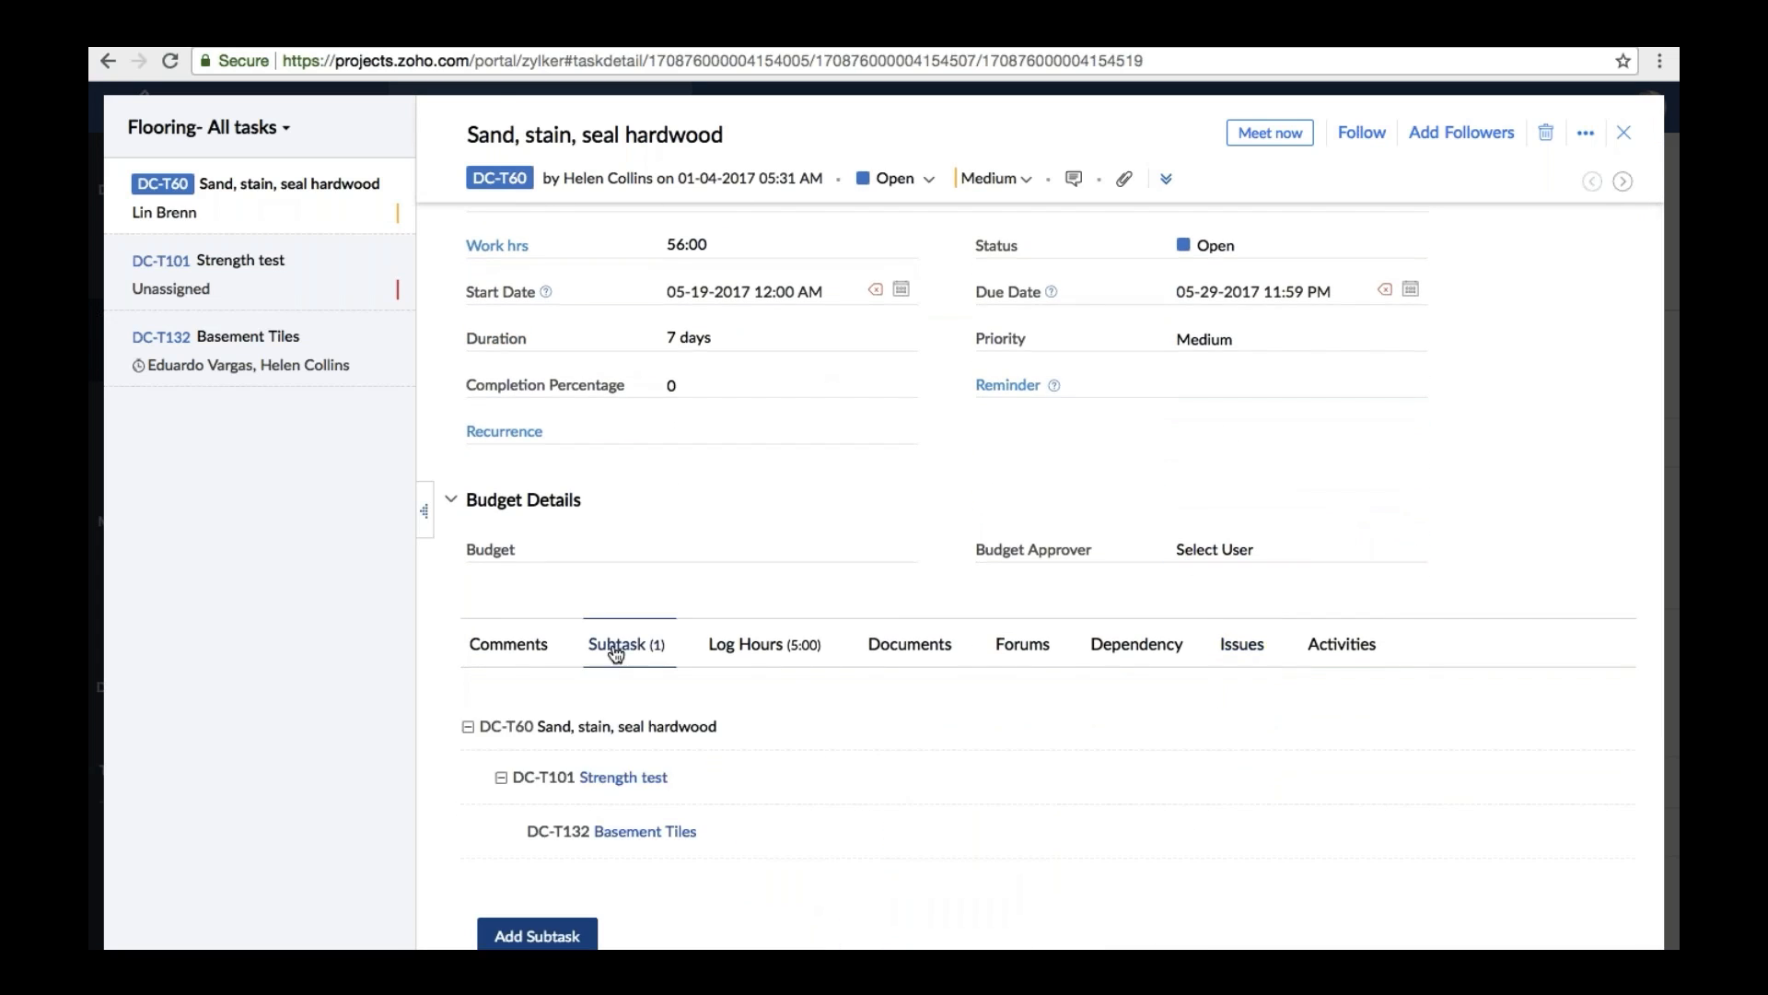
View the hours logged on the Sand, stain, seal hardwood task and open the form for adding log hours.
click(763, 644)
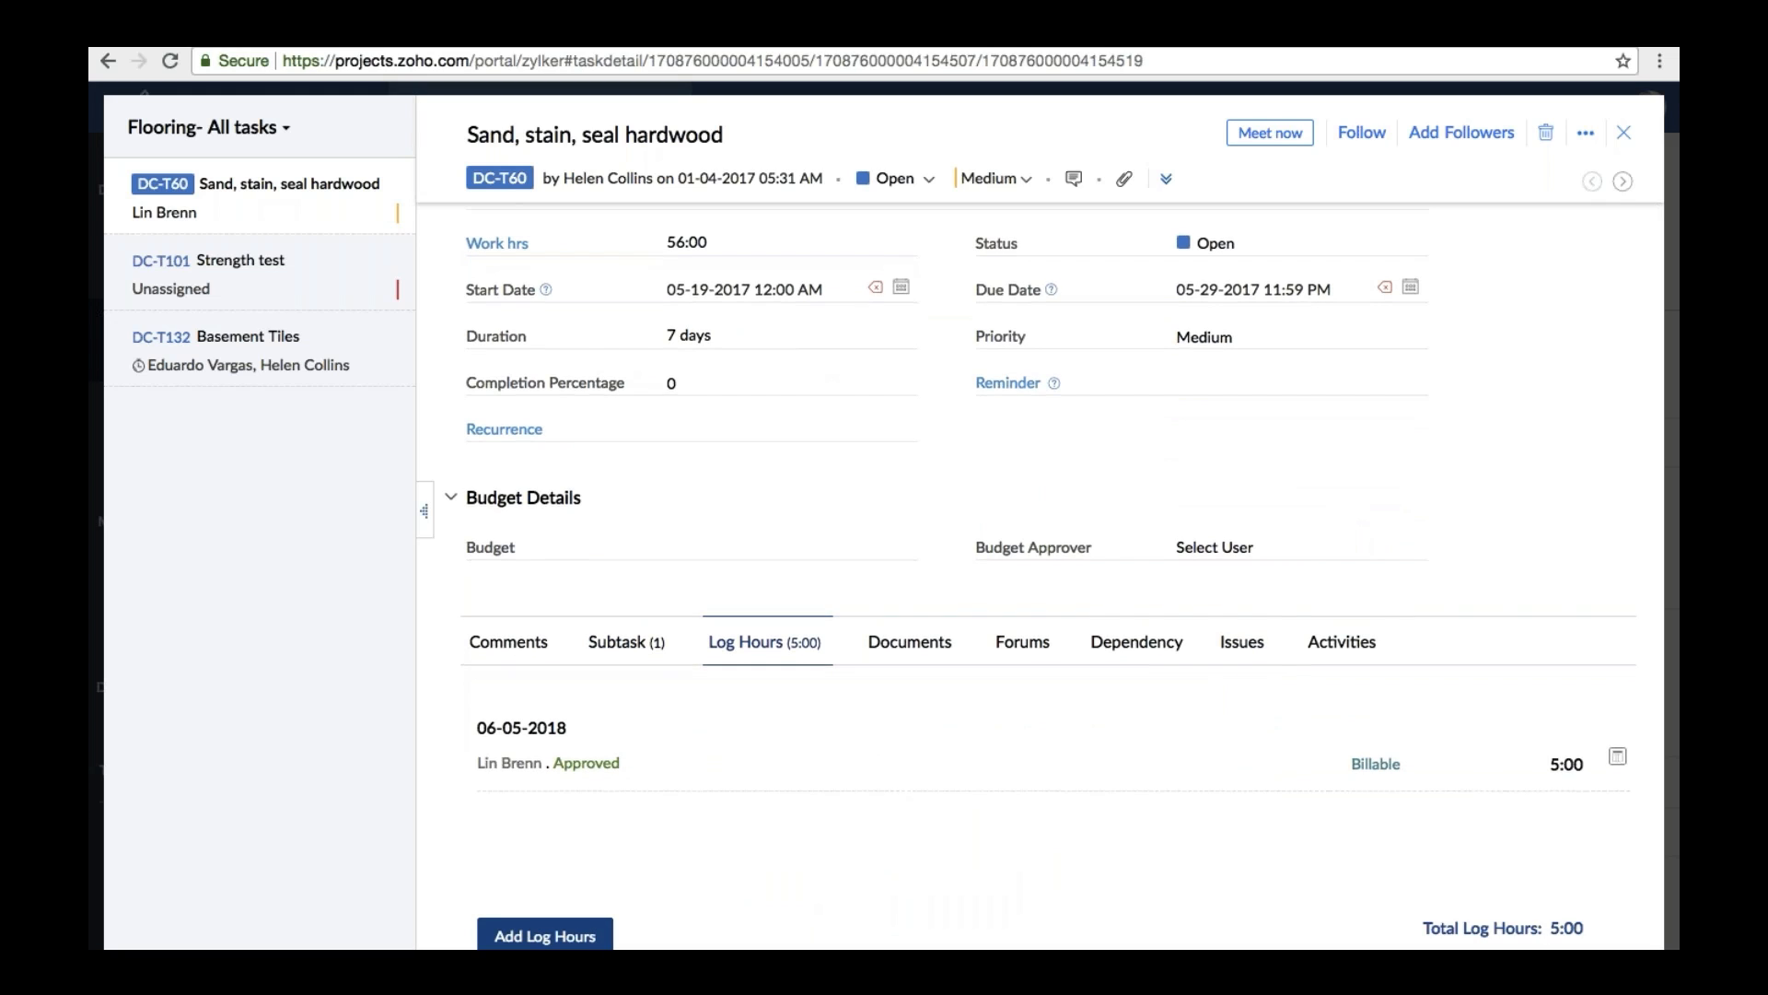
scroll(1053, 501, down, 1)
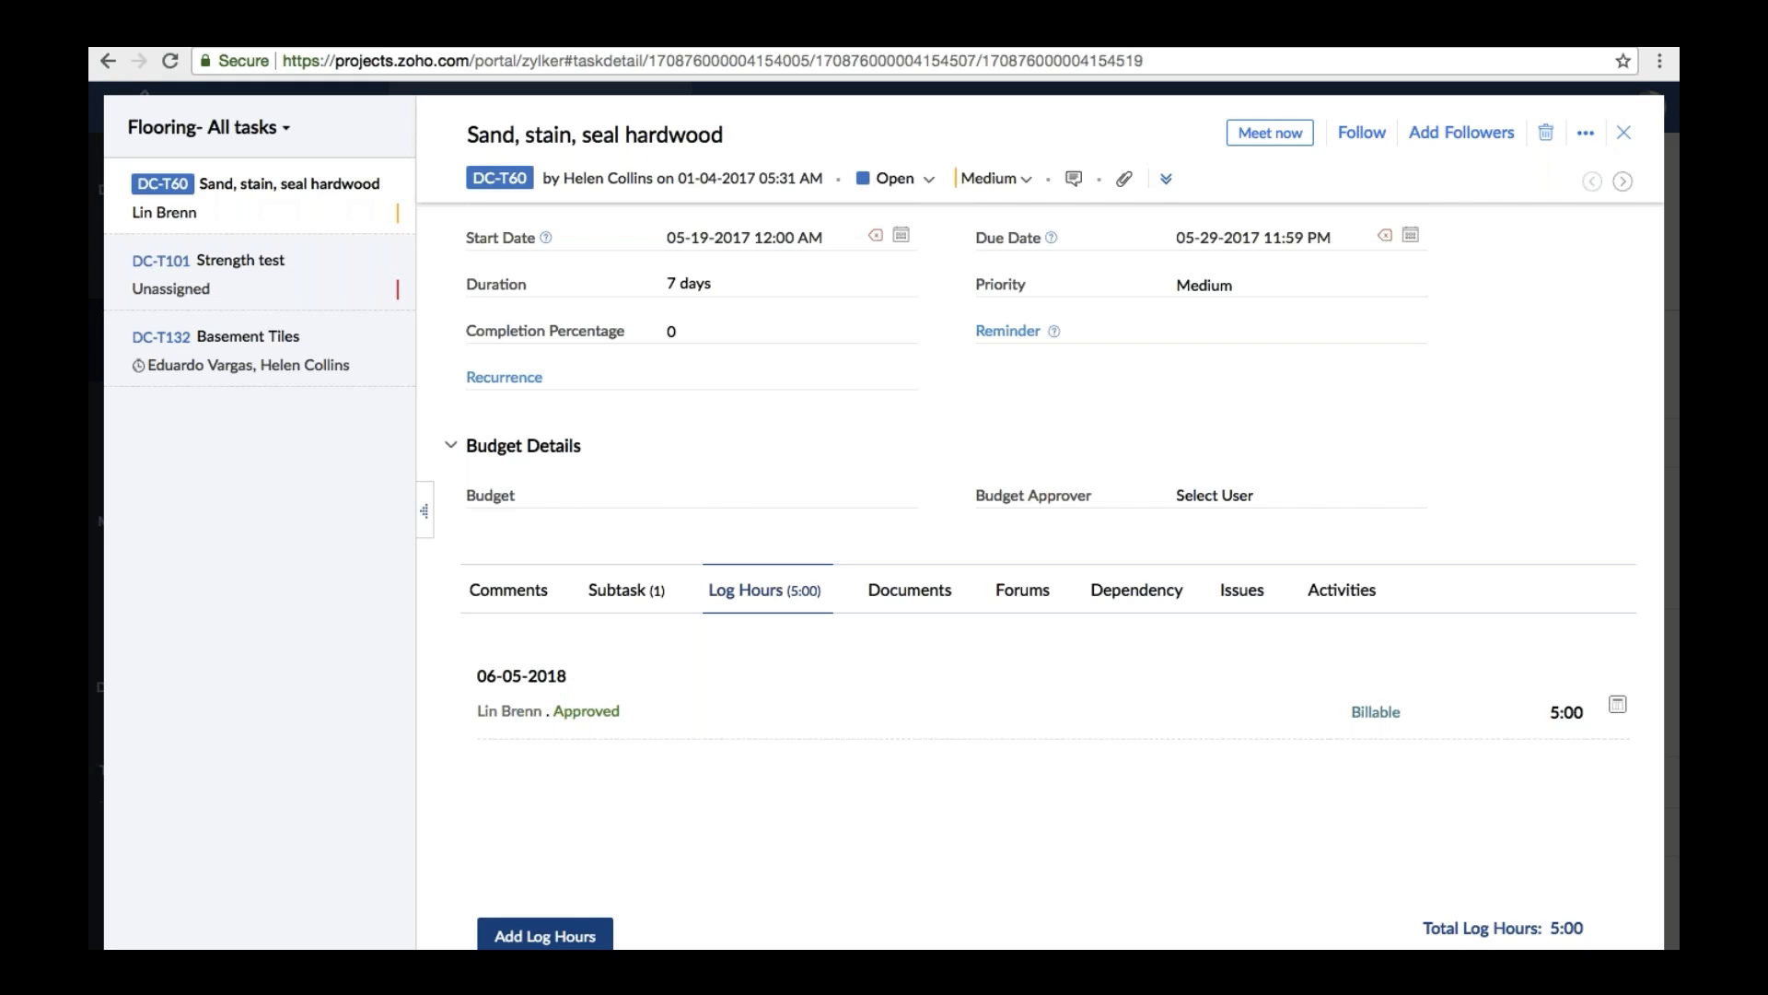
click(593, 937)
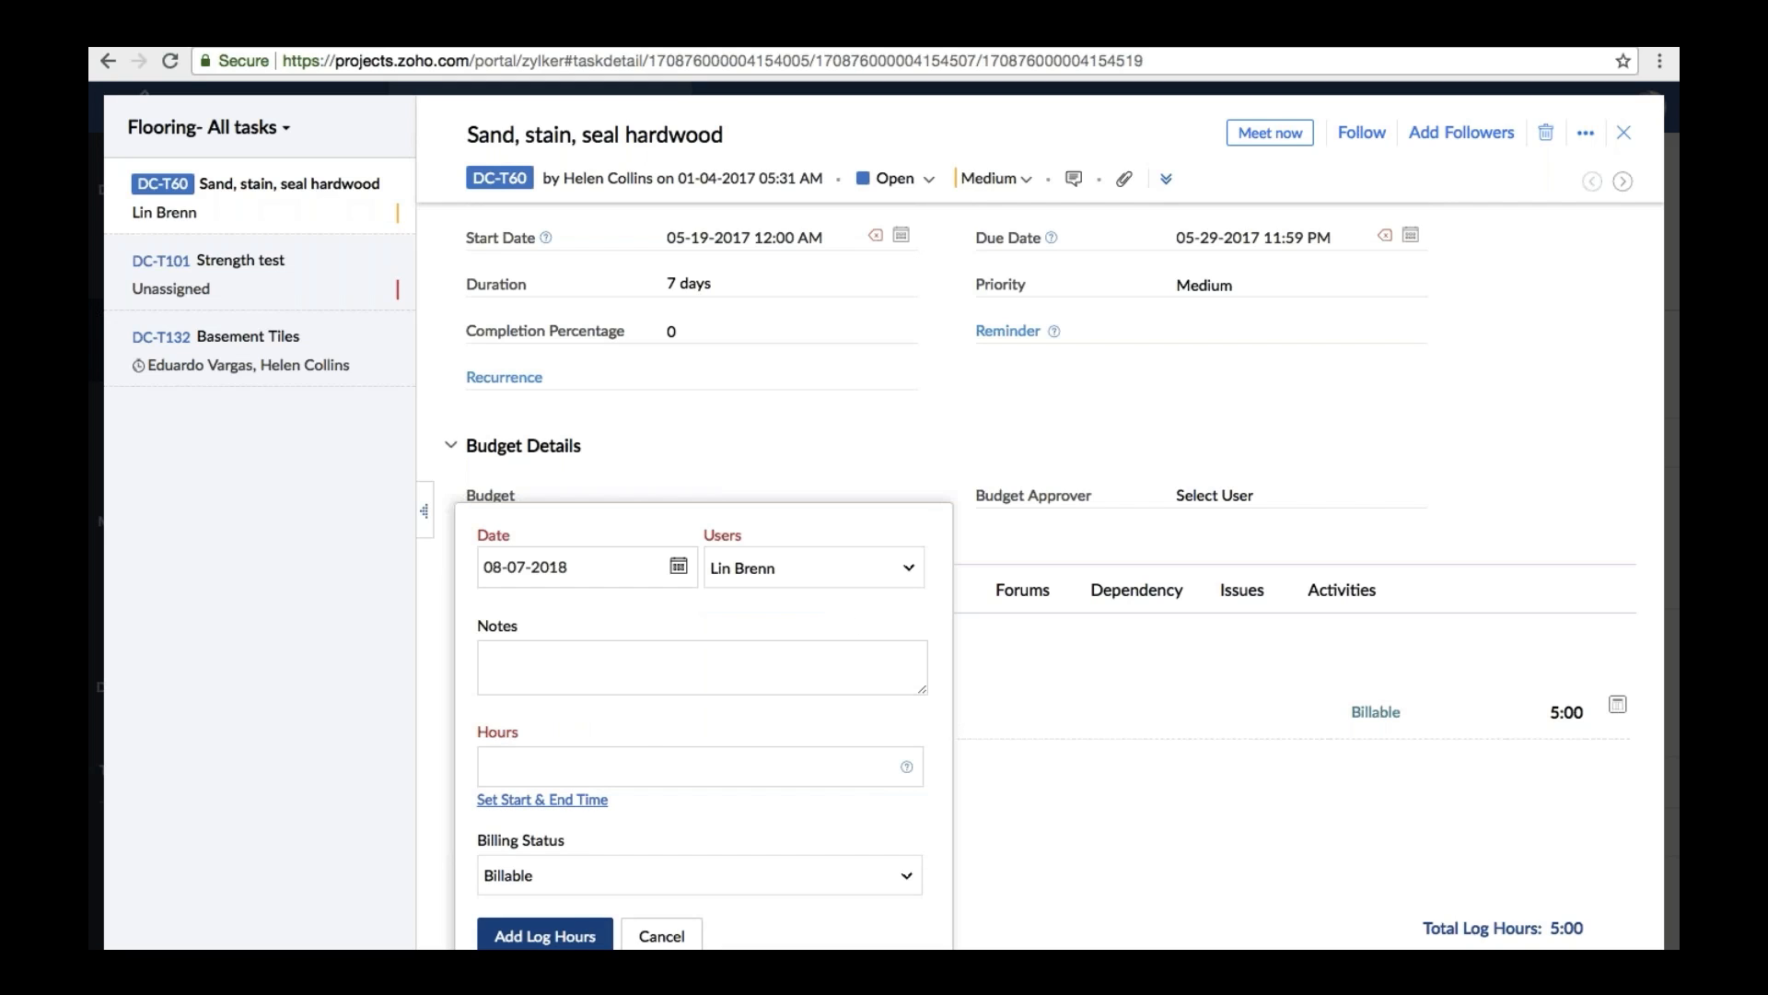
Log 5 billable hours for the assignee on the Sand, stain, seal hardwood task, dated 08-07-2018.
click(553, 758)
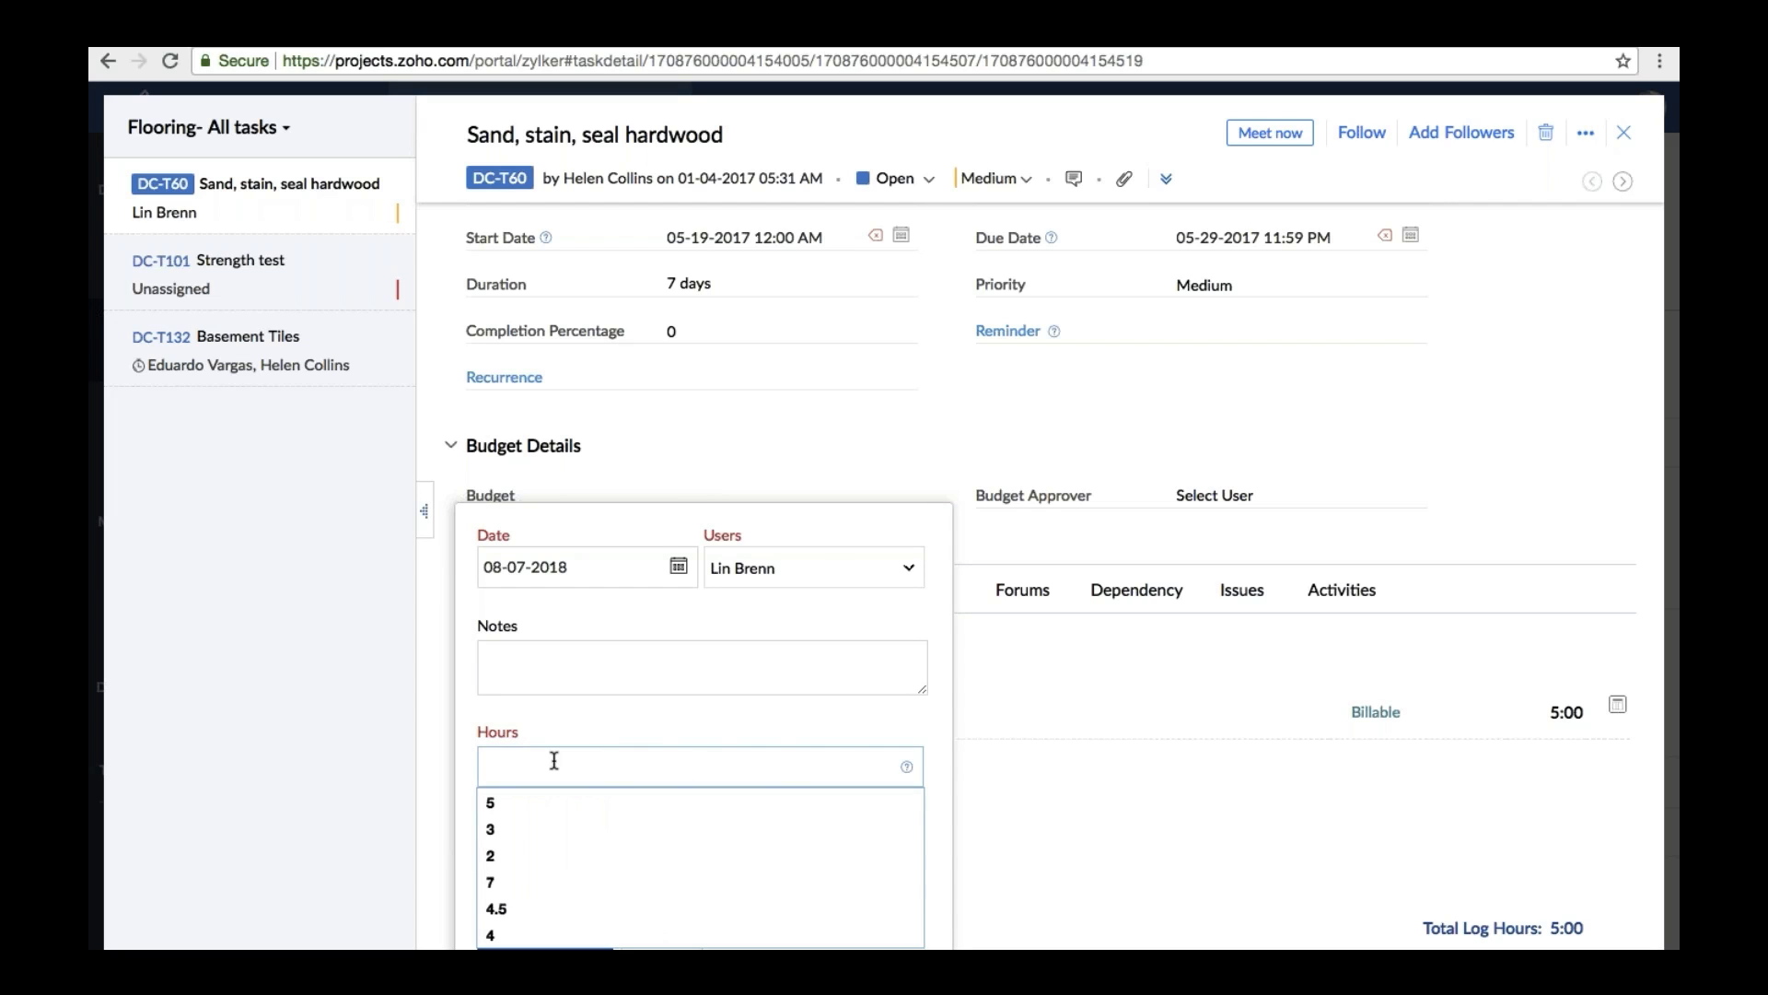
click(501, 851)
click(514, 875)
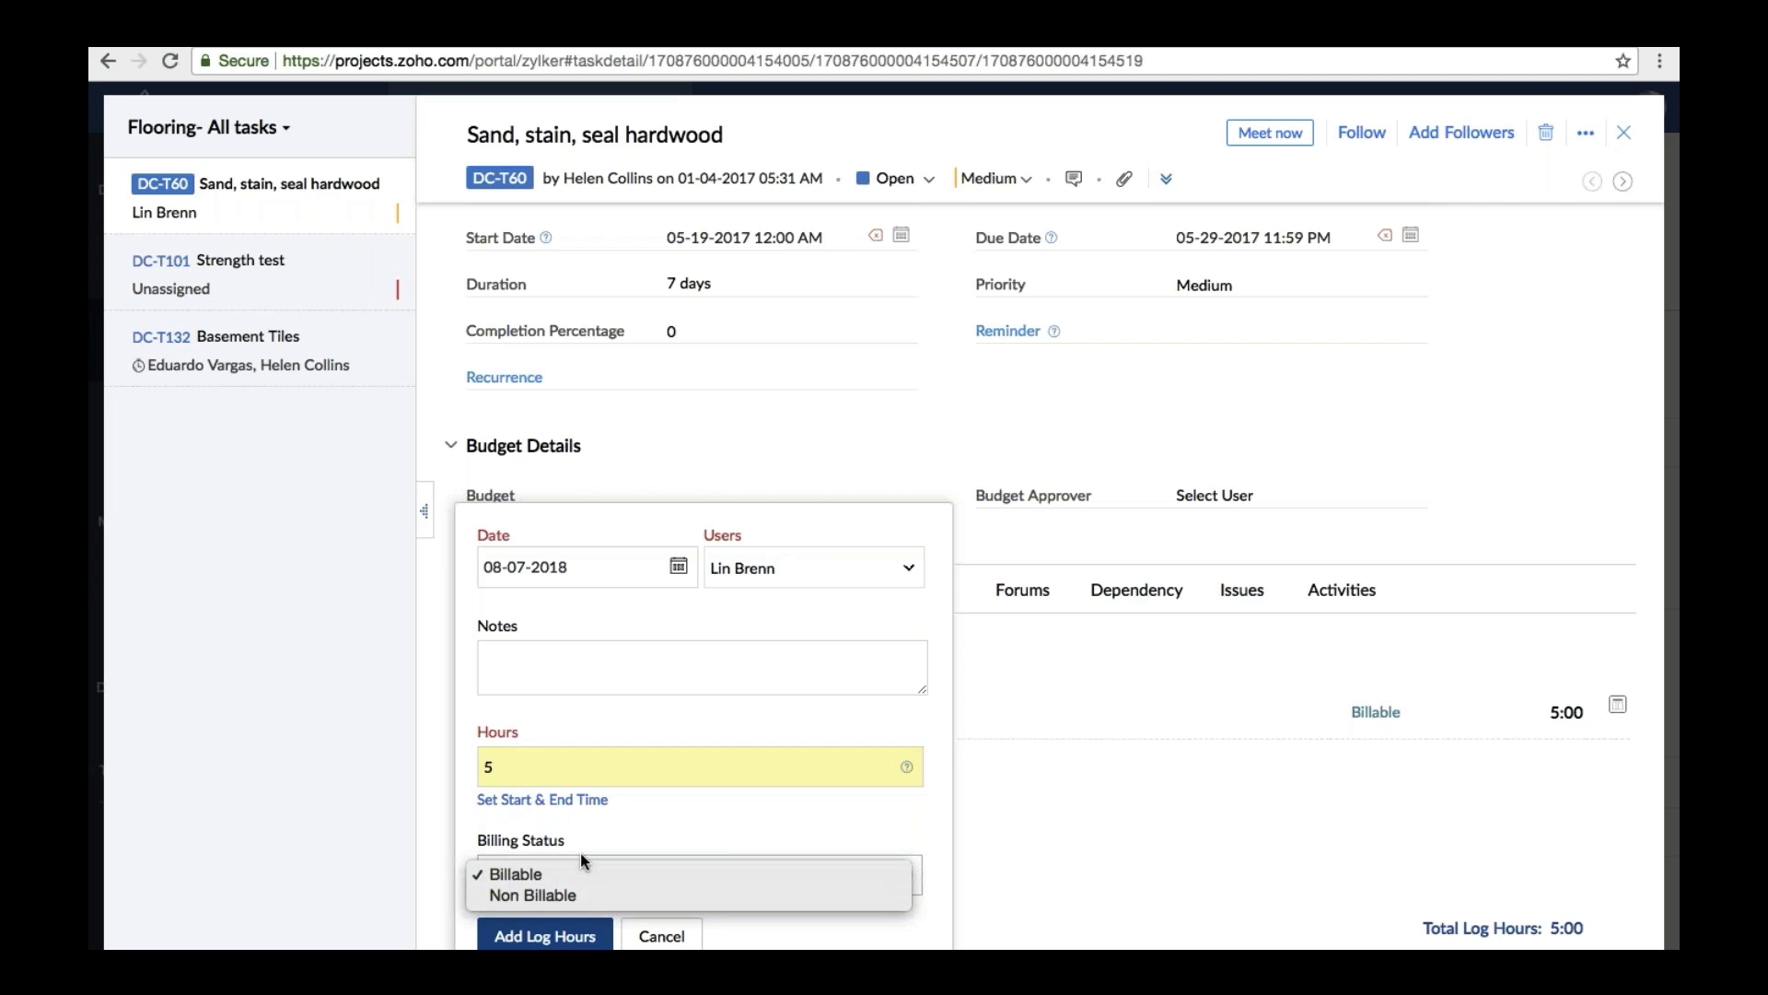
click(608, 874)
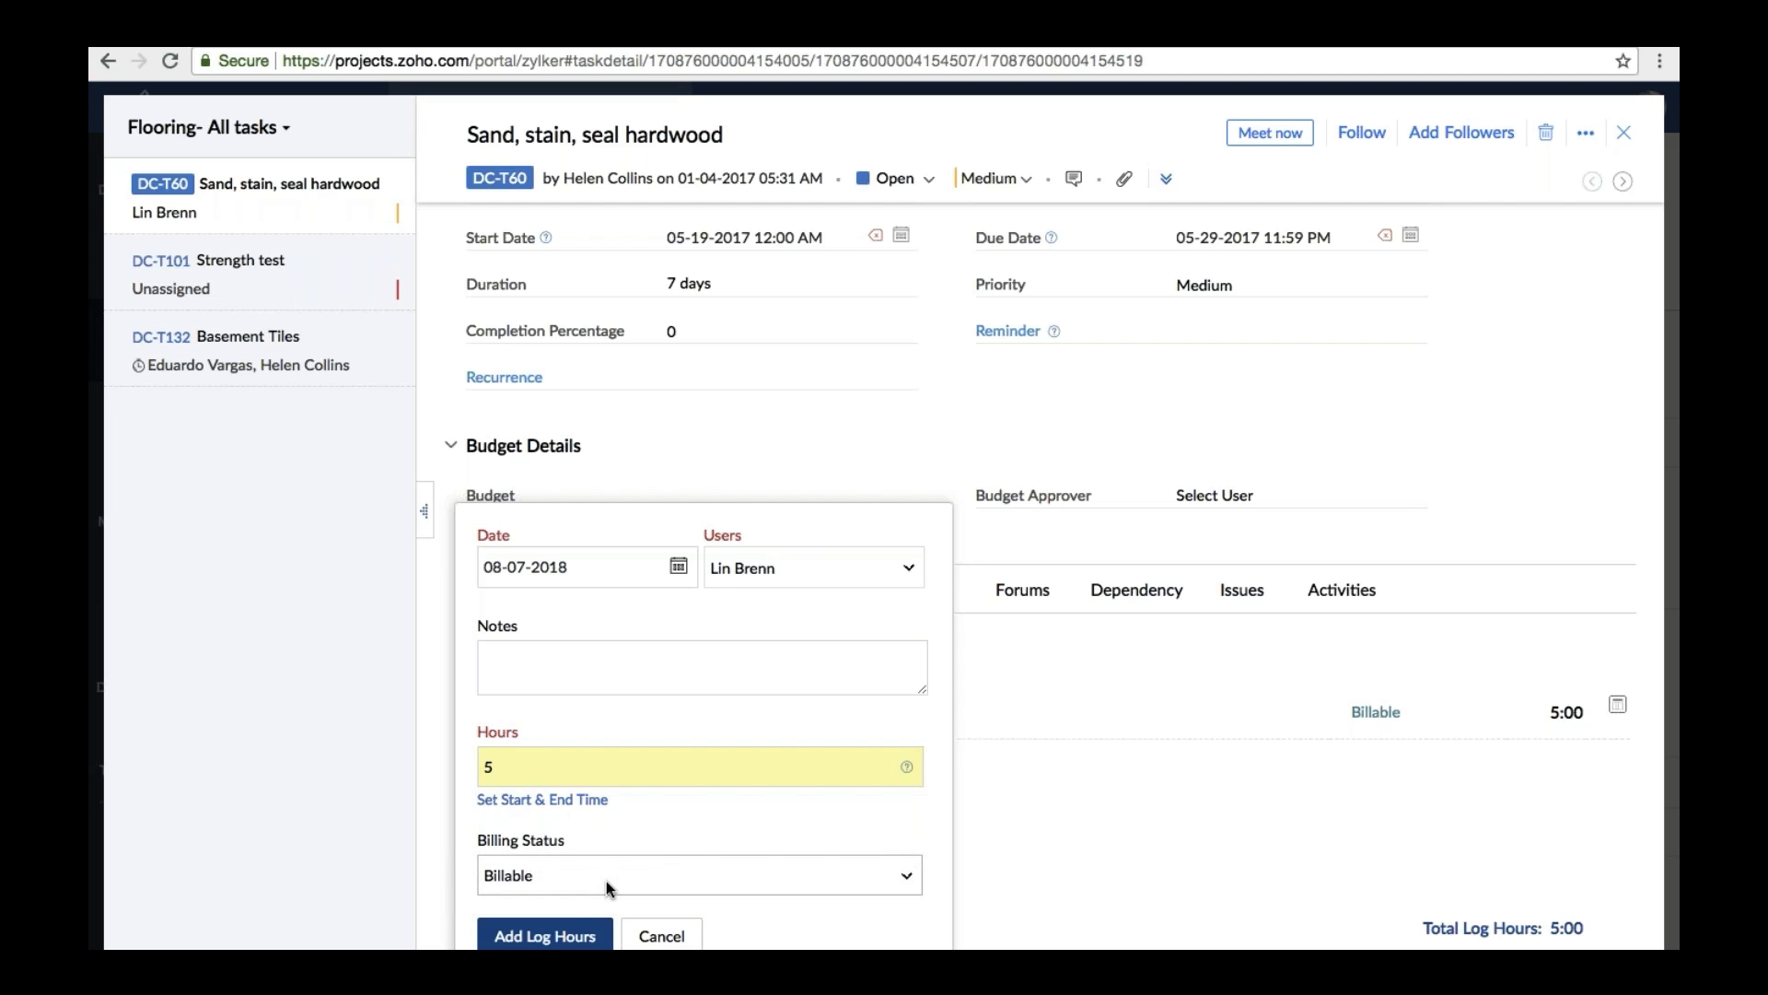
click(554, 936)
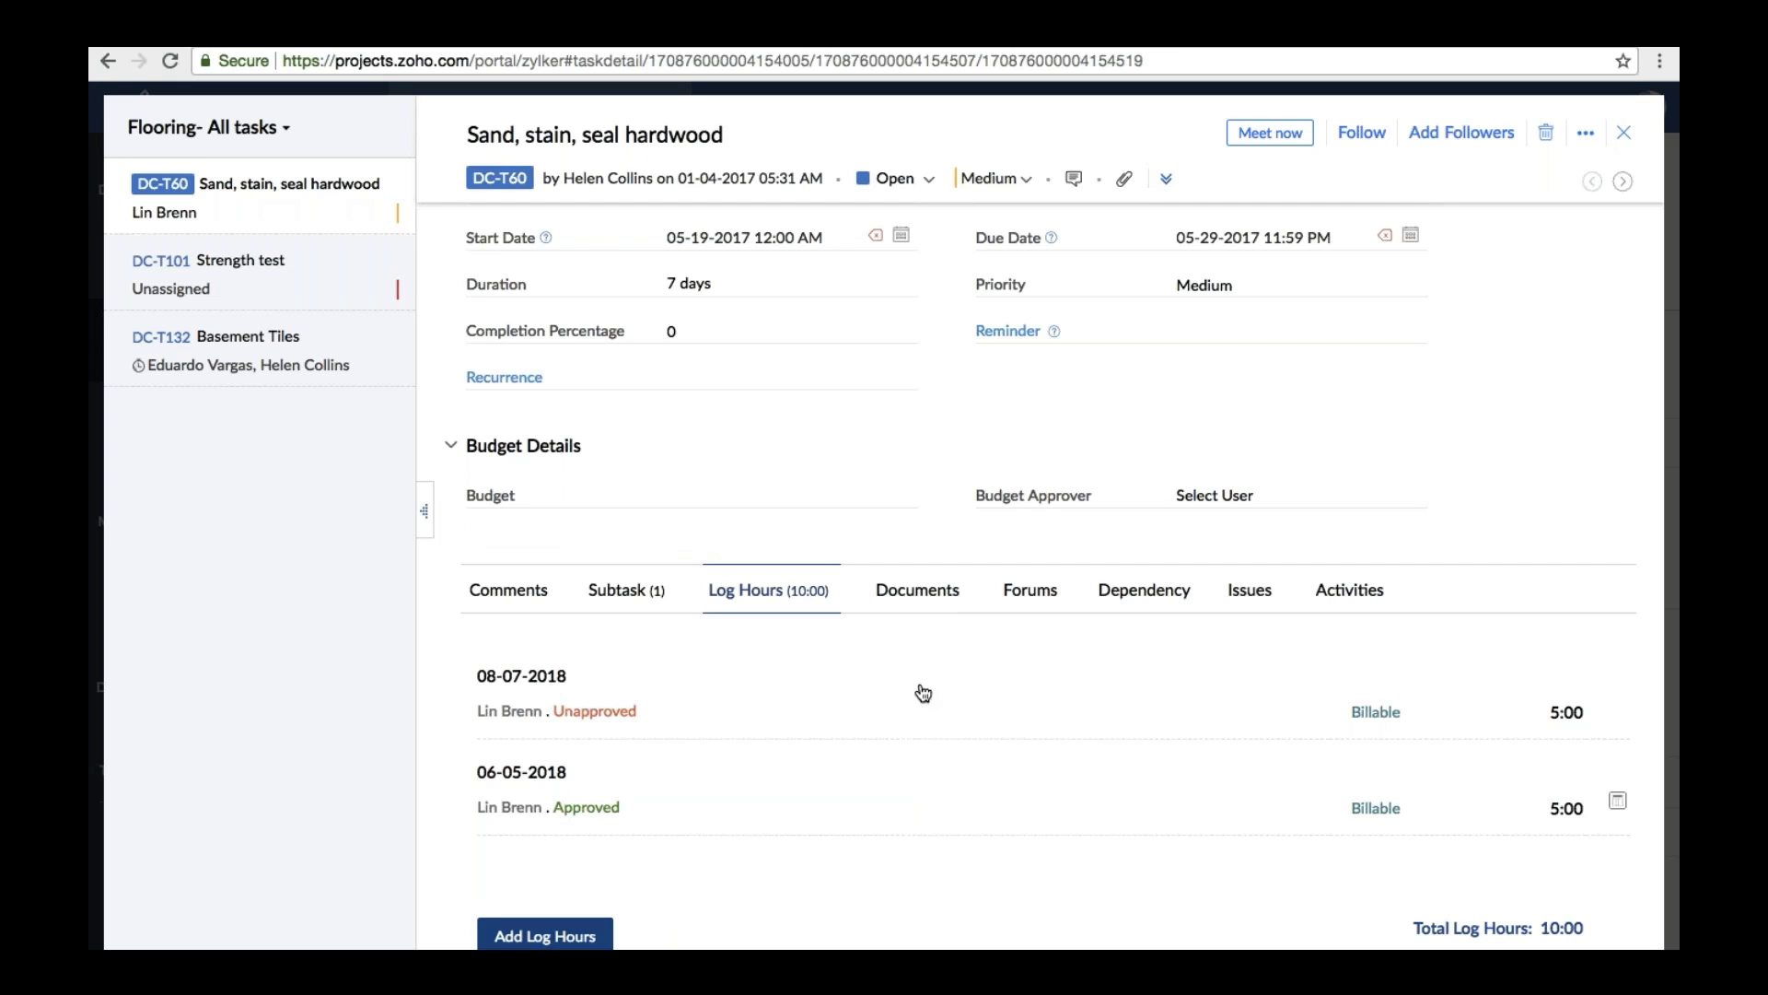
Look through the task's dependencies, documents, forums and issues.
click(1142, 601)
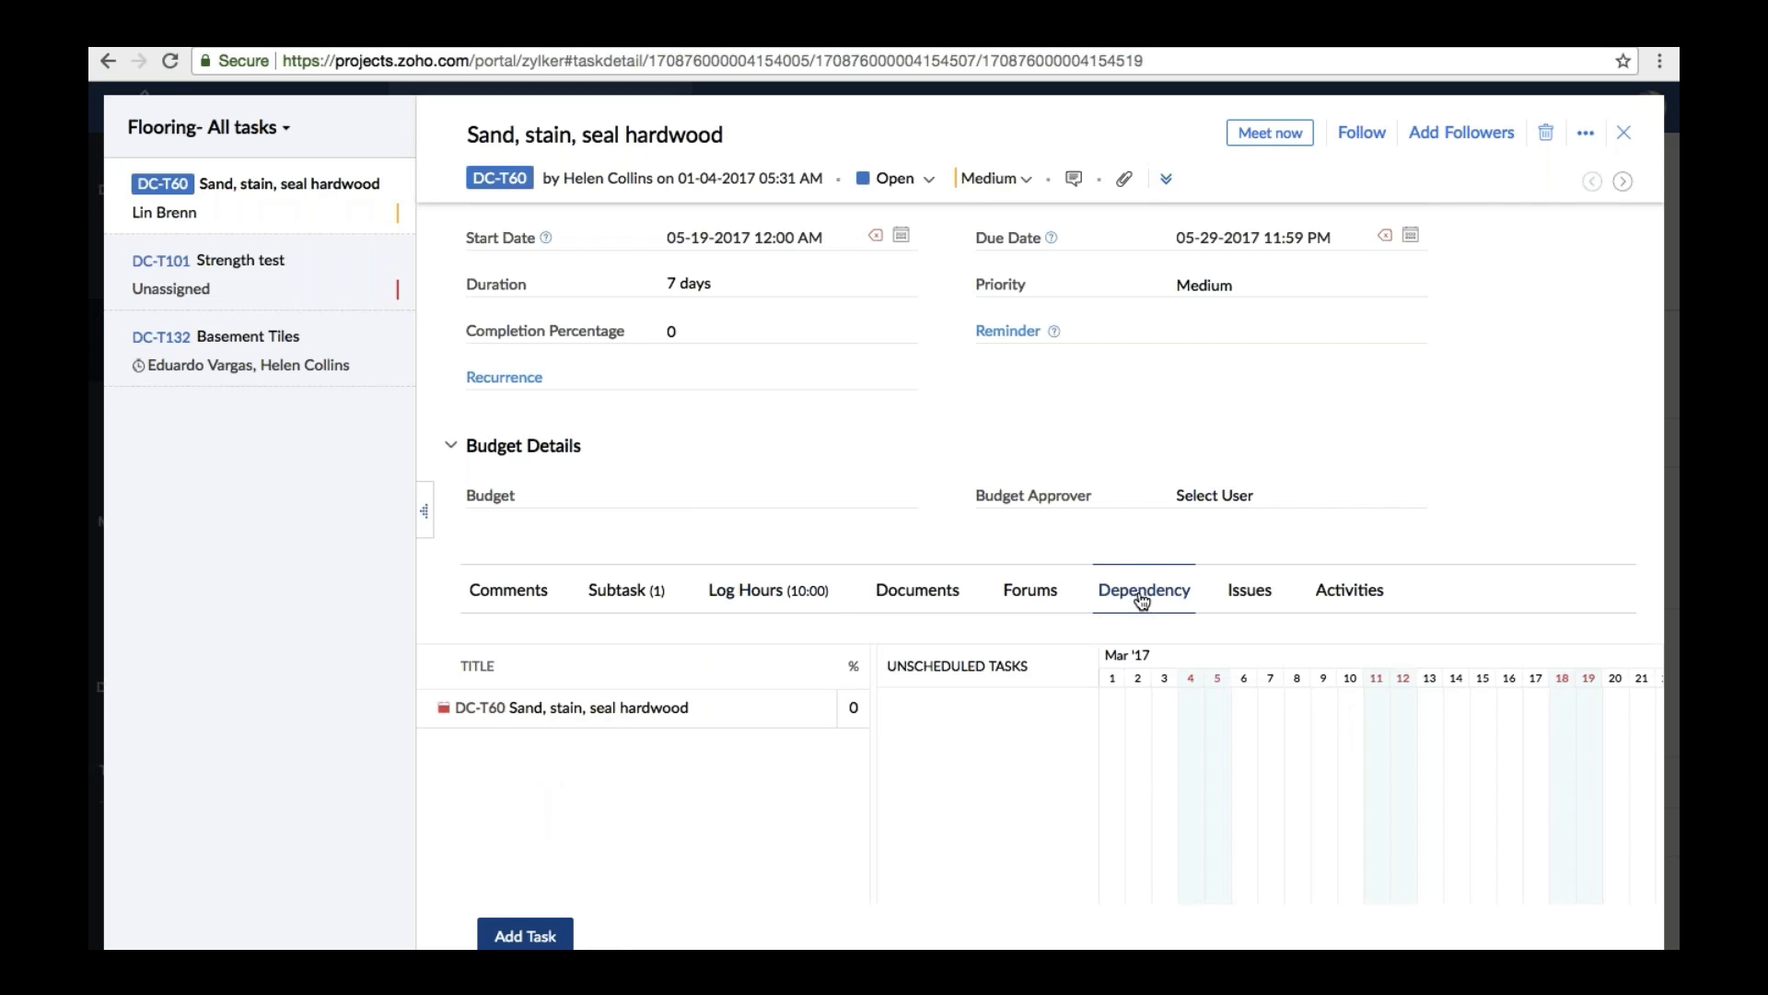
click(917, 589)
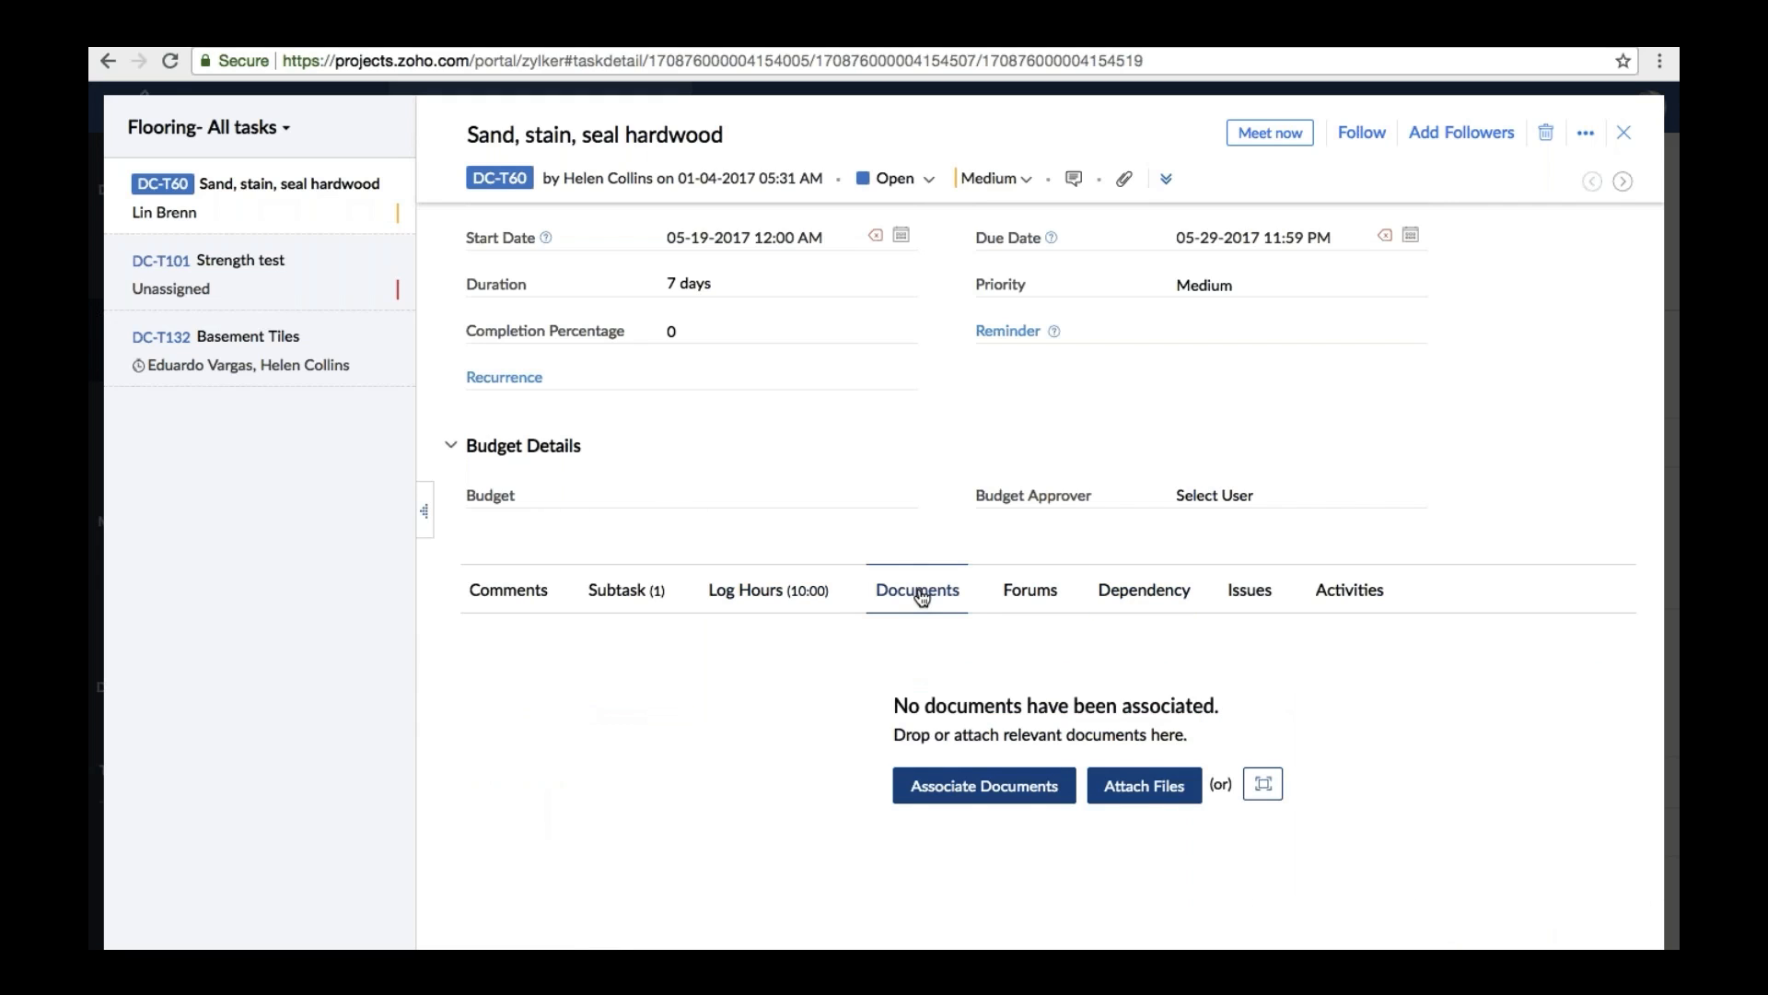
click(1031, 595)
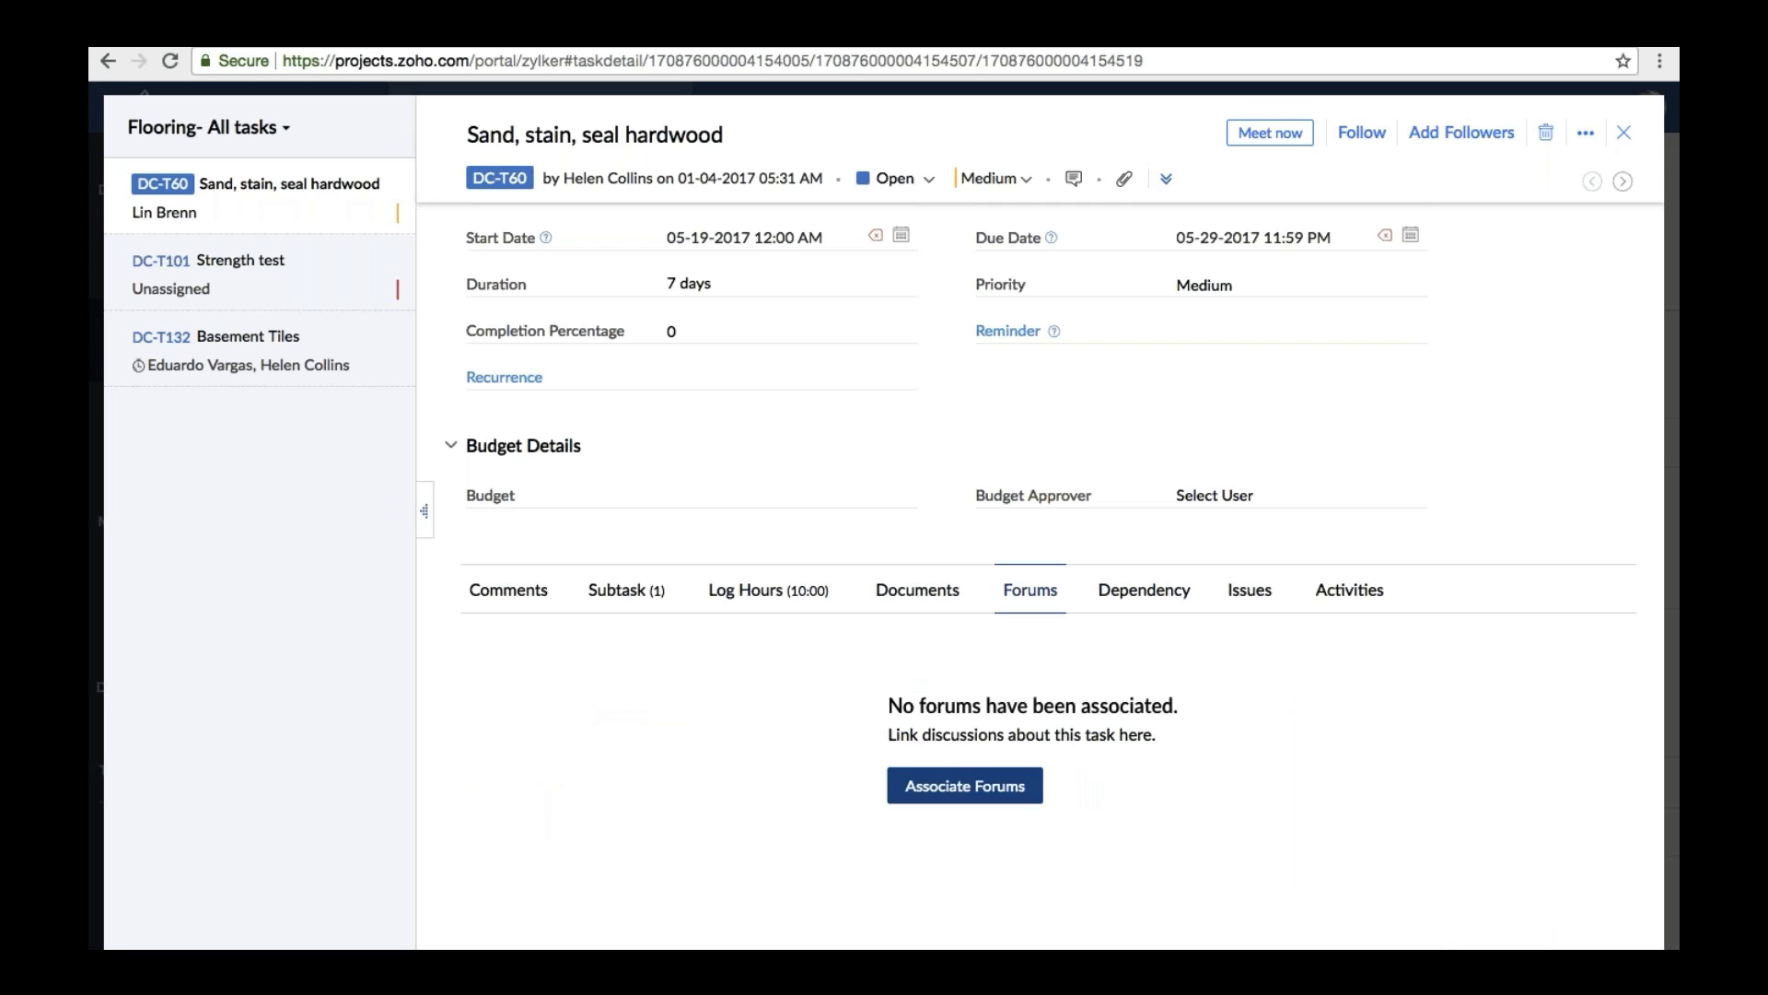
click(1267, 592)
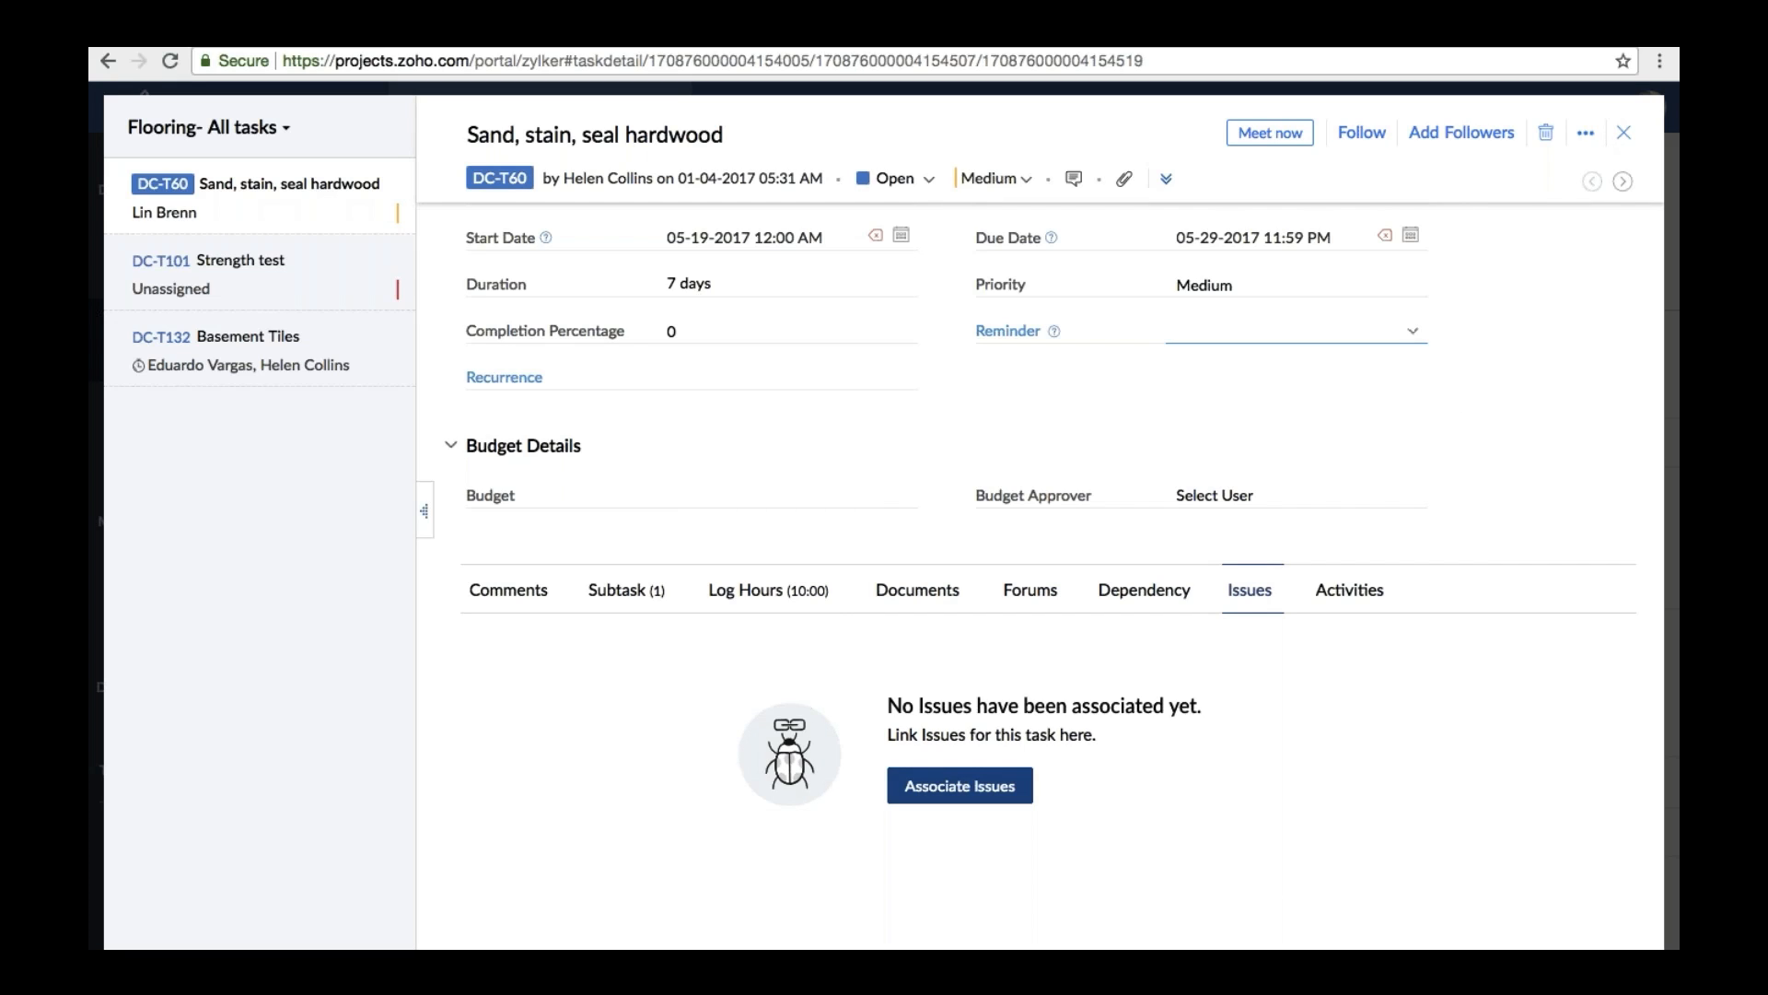
Send an online meeting invite for the task to its assignee, its creator and one additional user.
click(1263, 147)
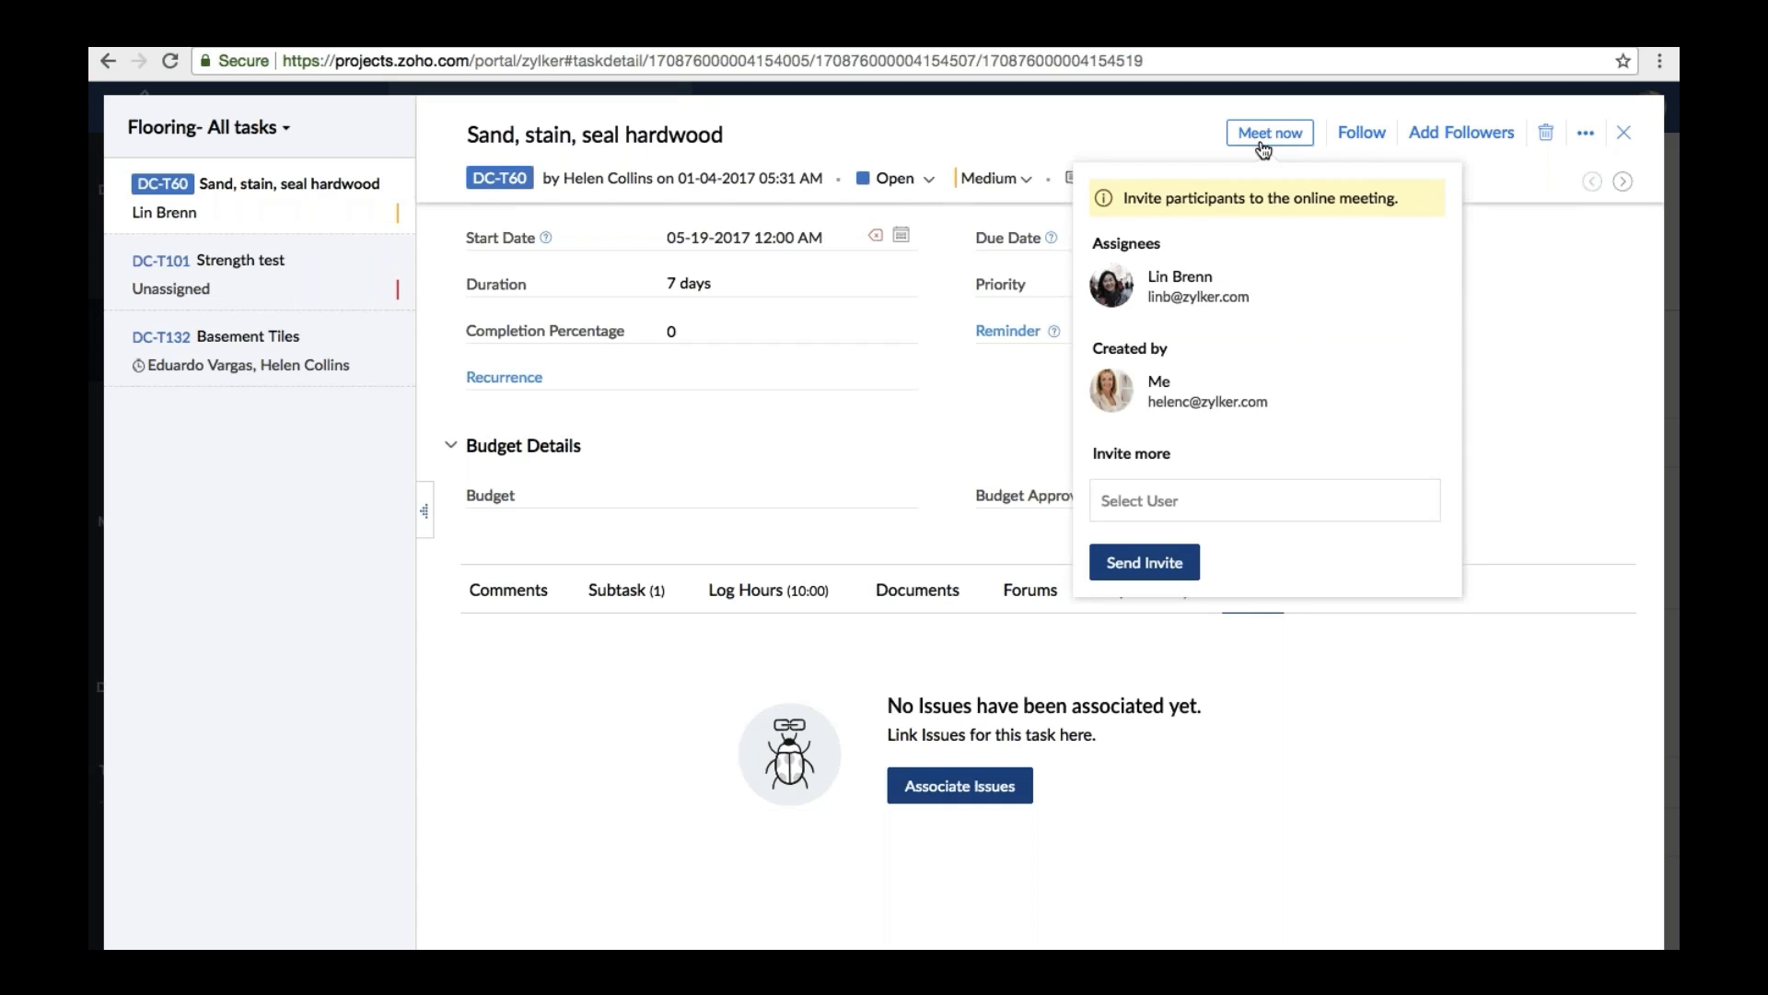
click(1111, 286)
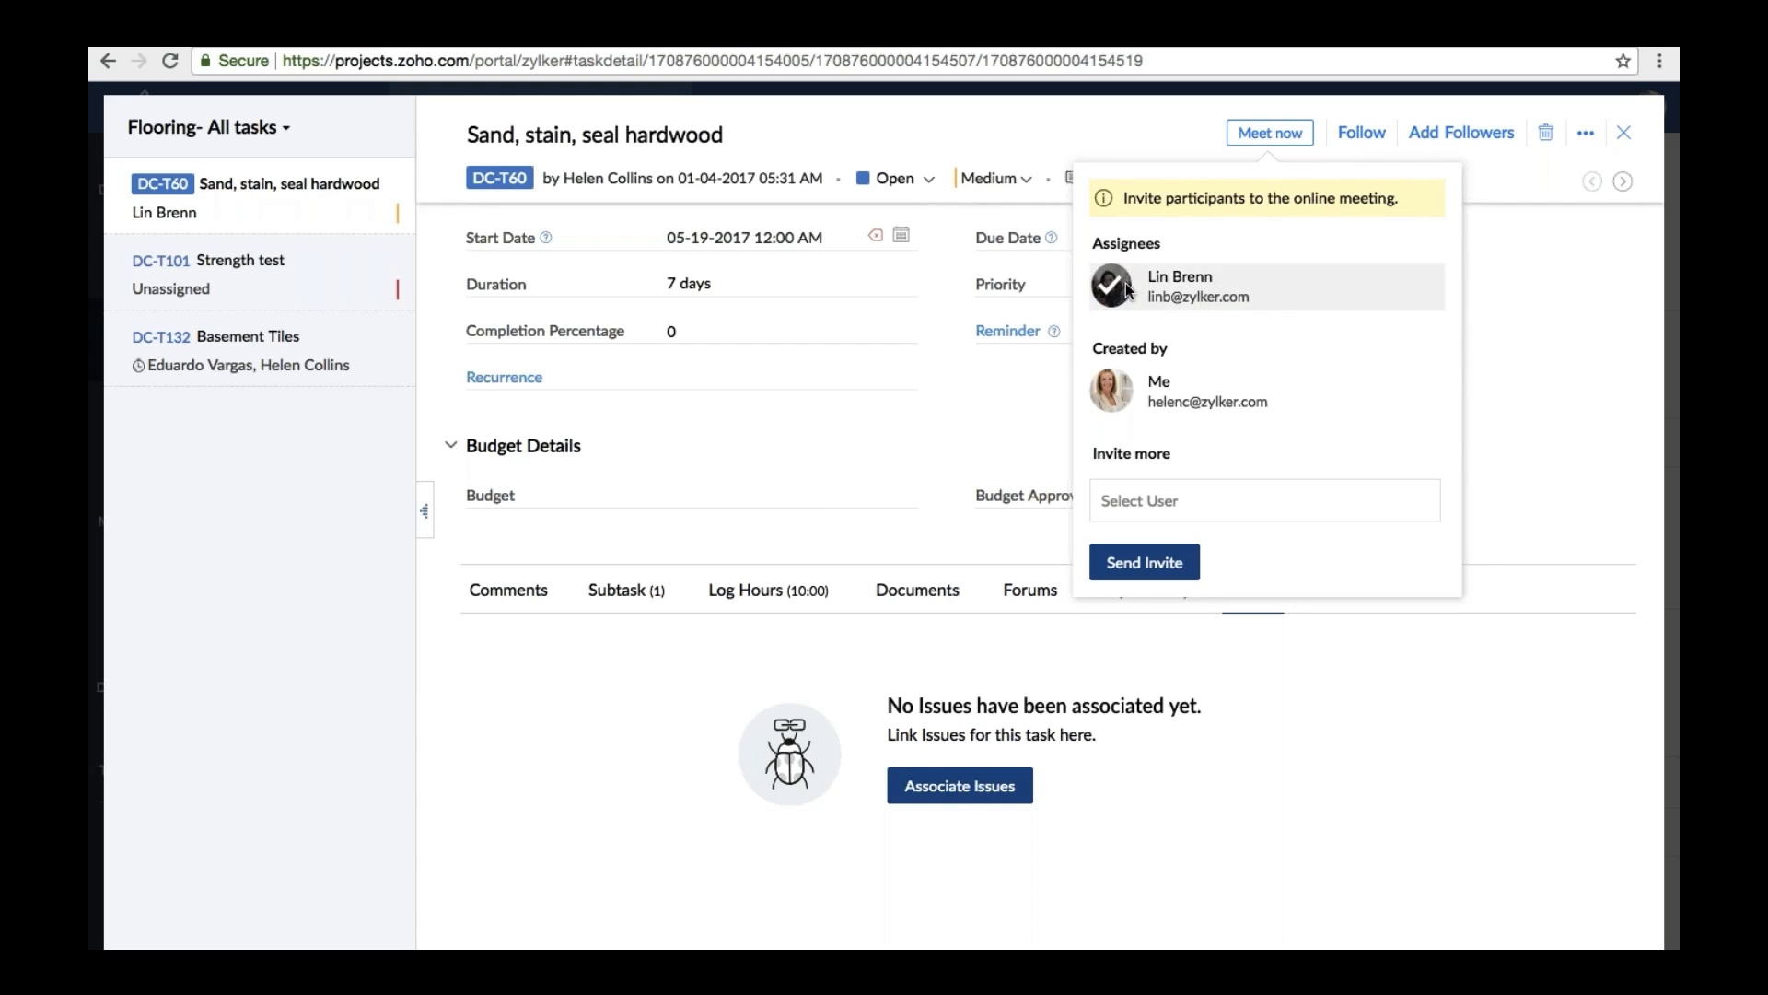
click(1108, 398)
click(1142, 506)
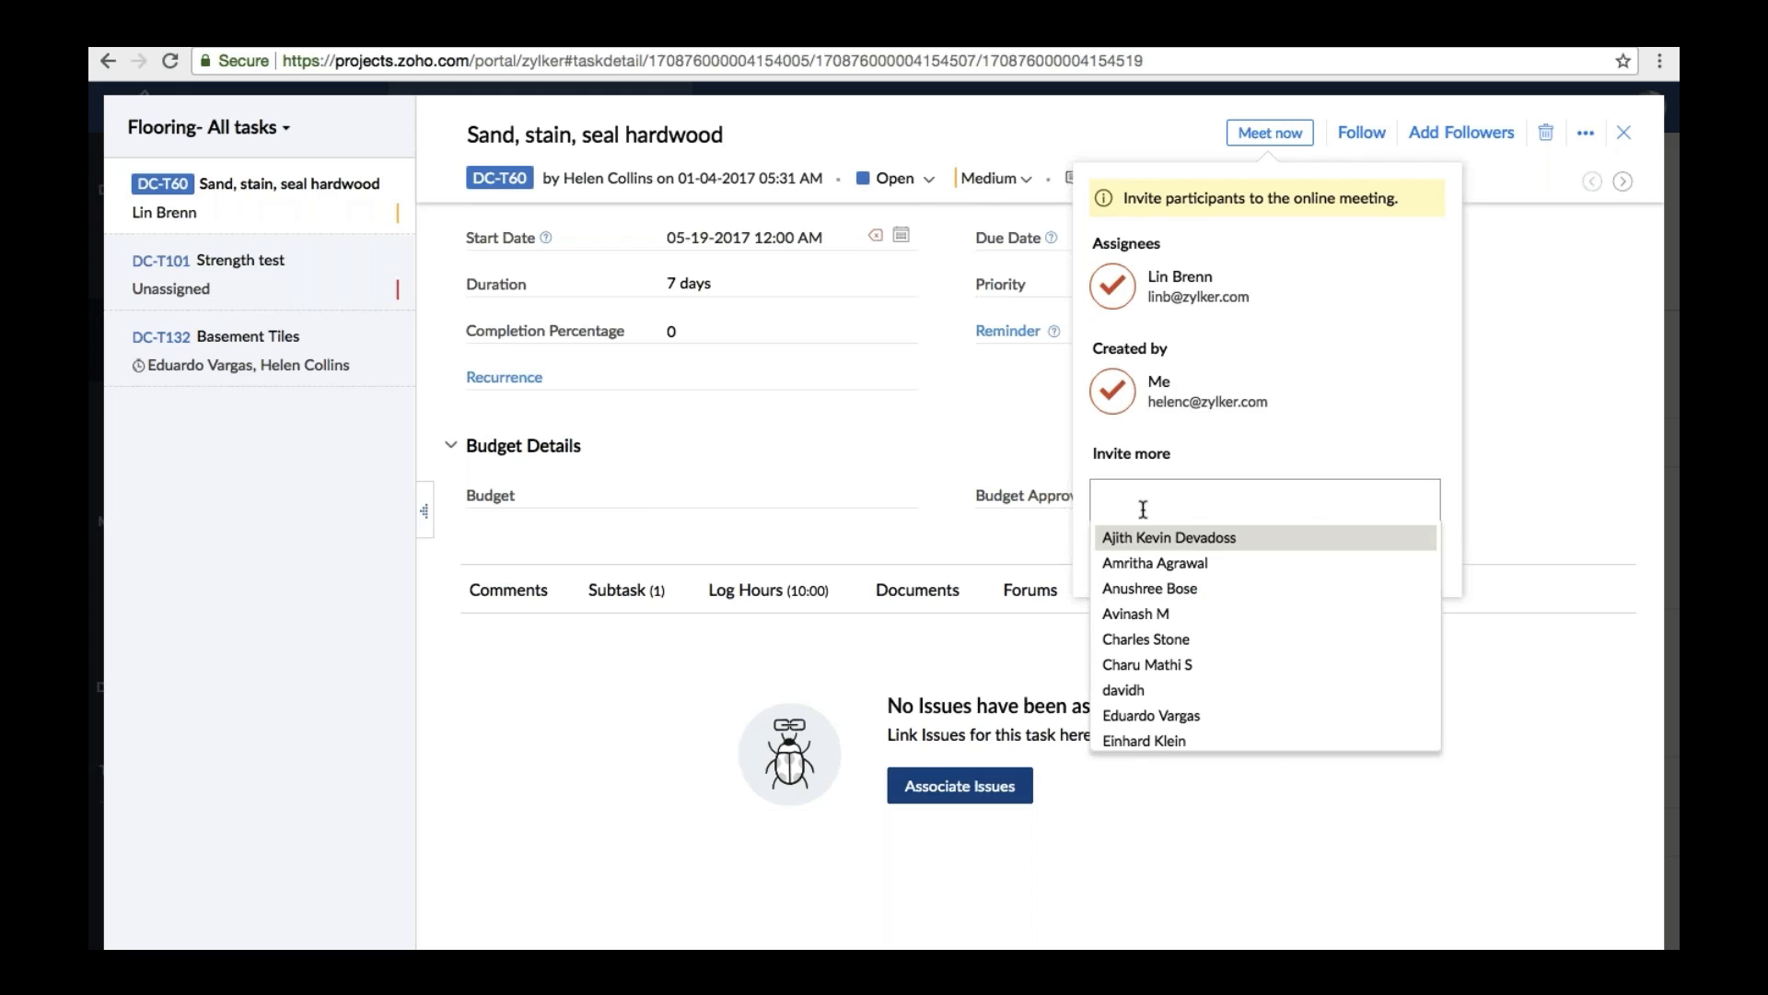
text(pa)
click(1145, 538)
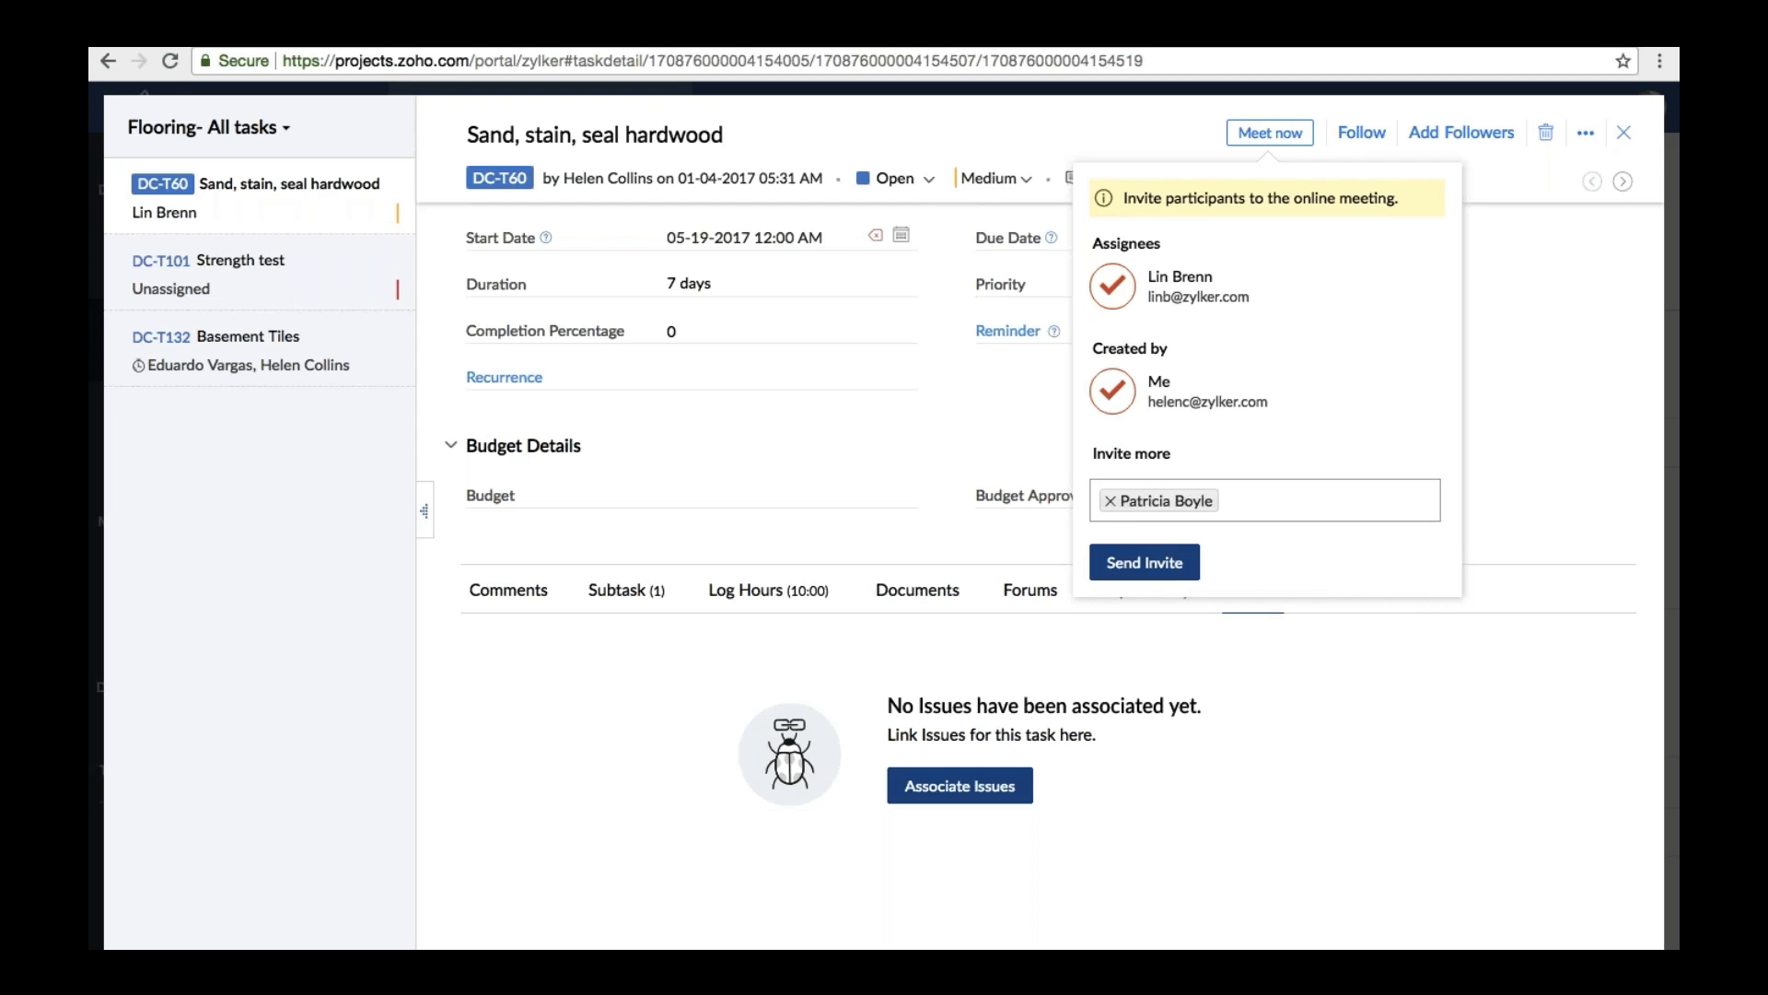
click(1142, 561)
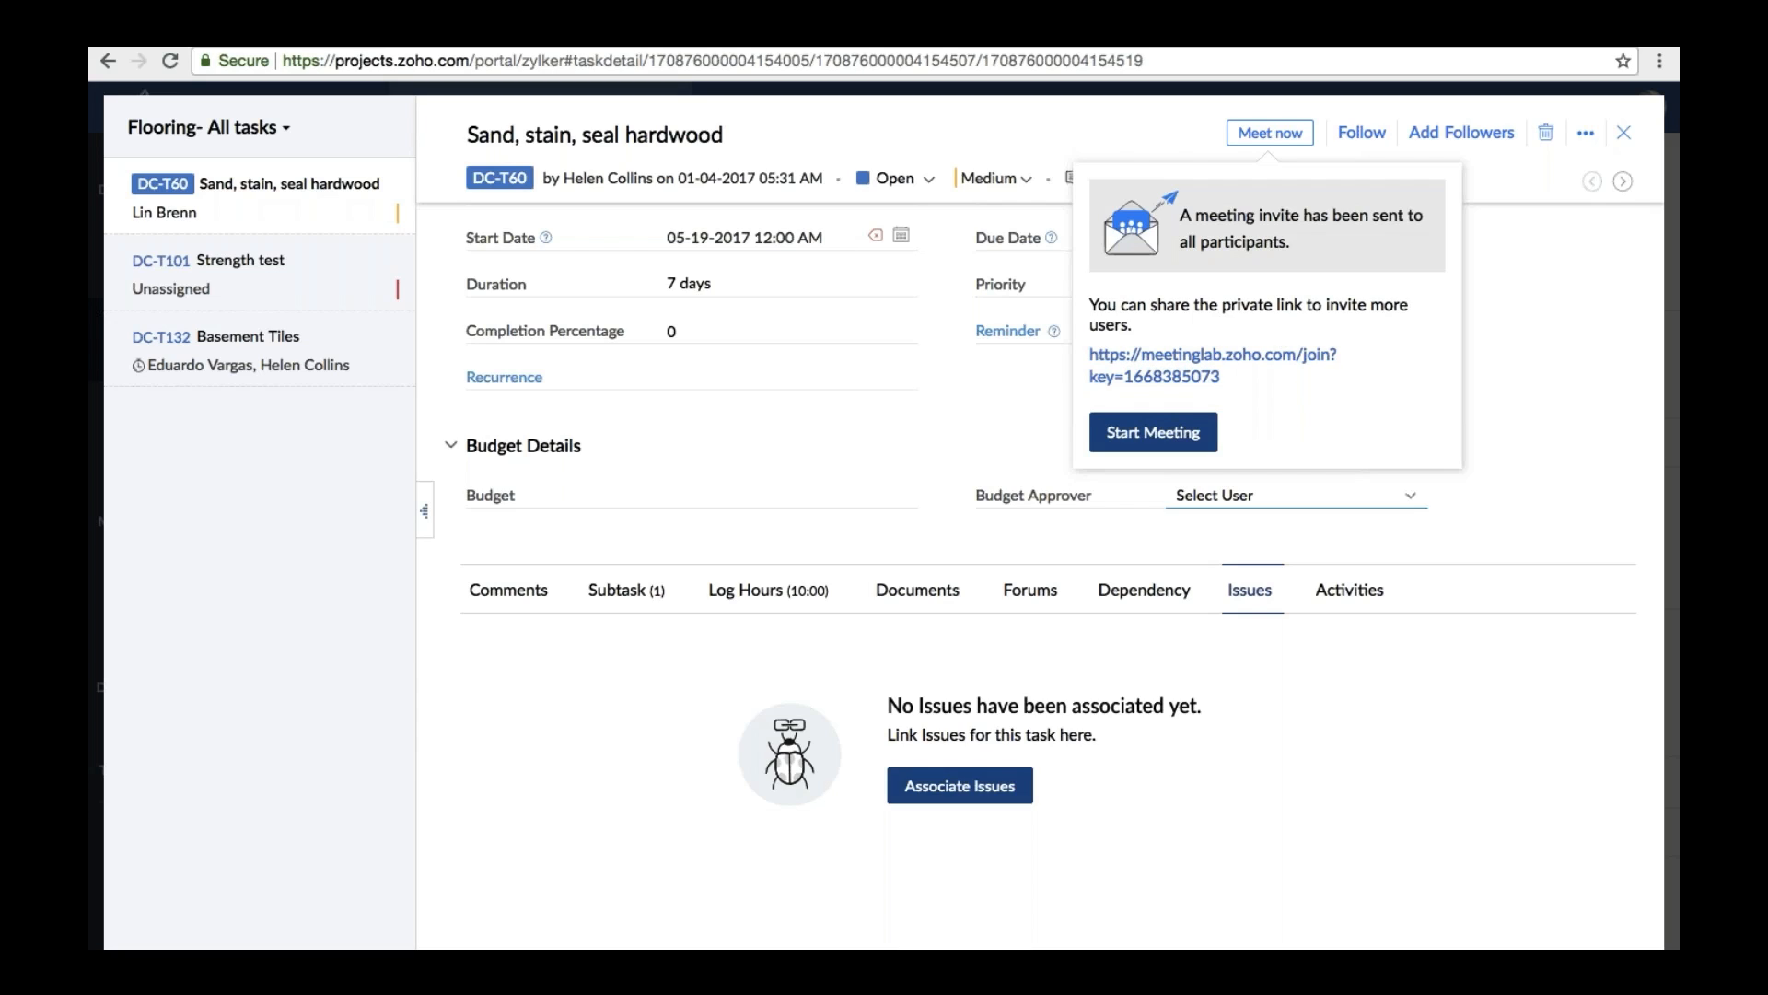
click(1548, 458)
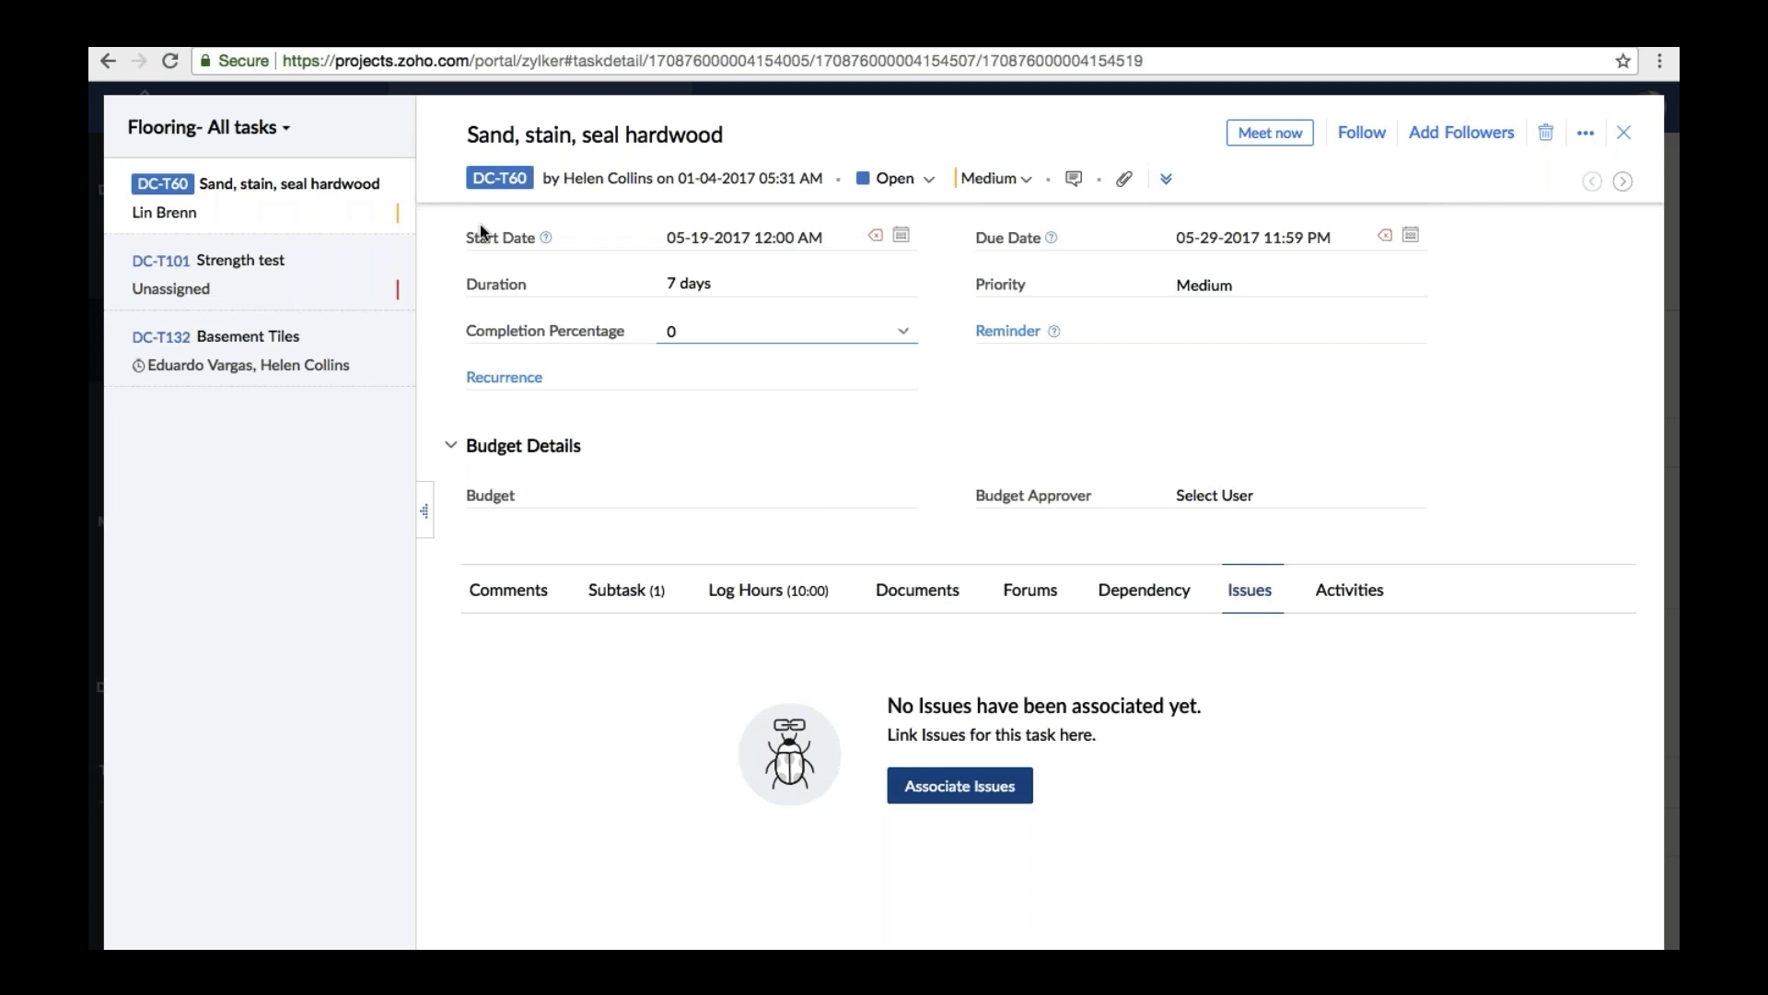
Close the task details and view the status options for Sand, stain, seal hardwood in the task list.
click(1623, 136)
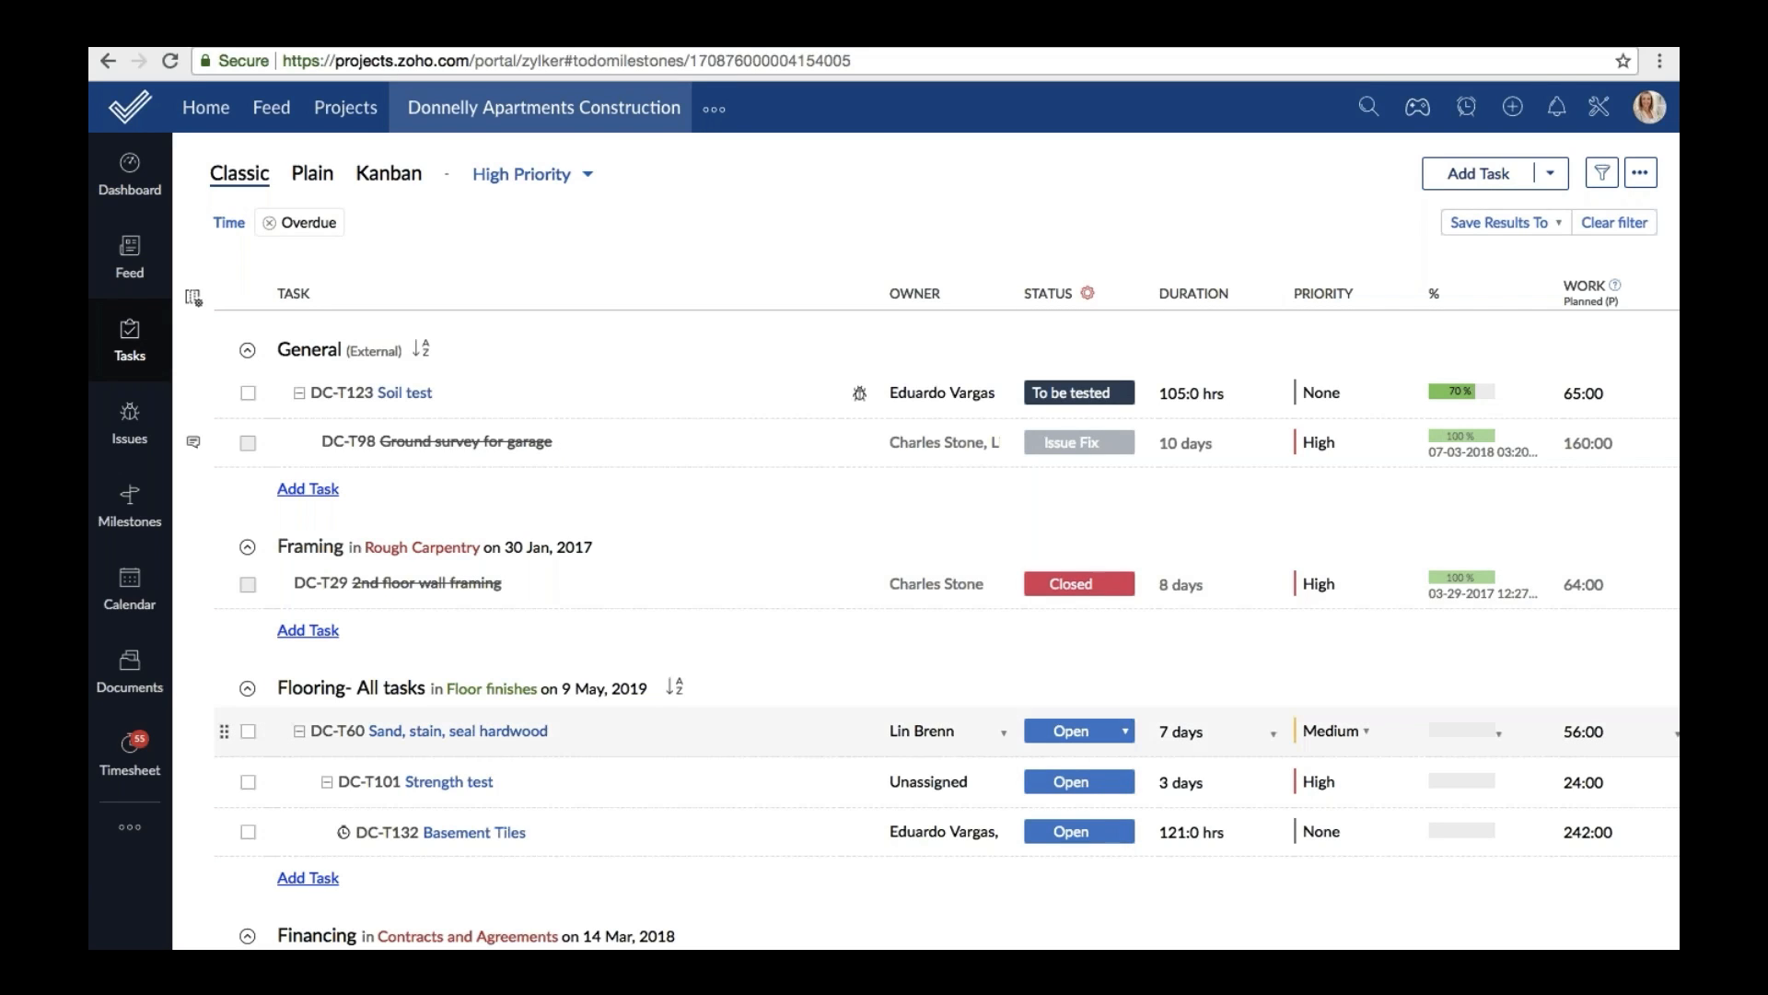
click(1090, 742)
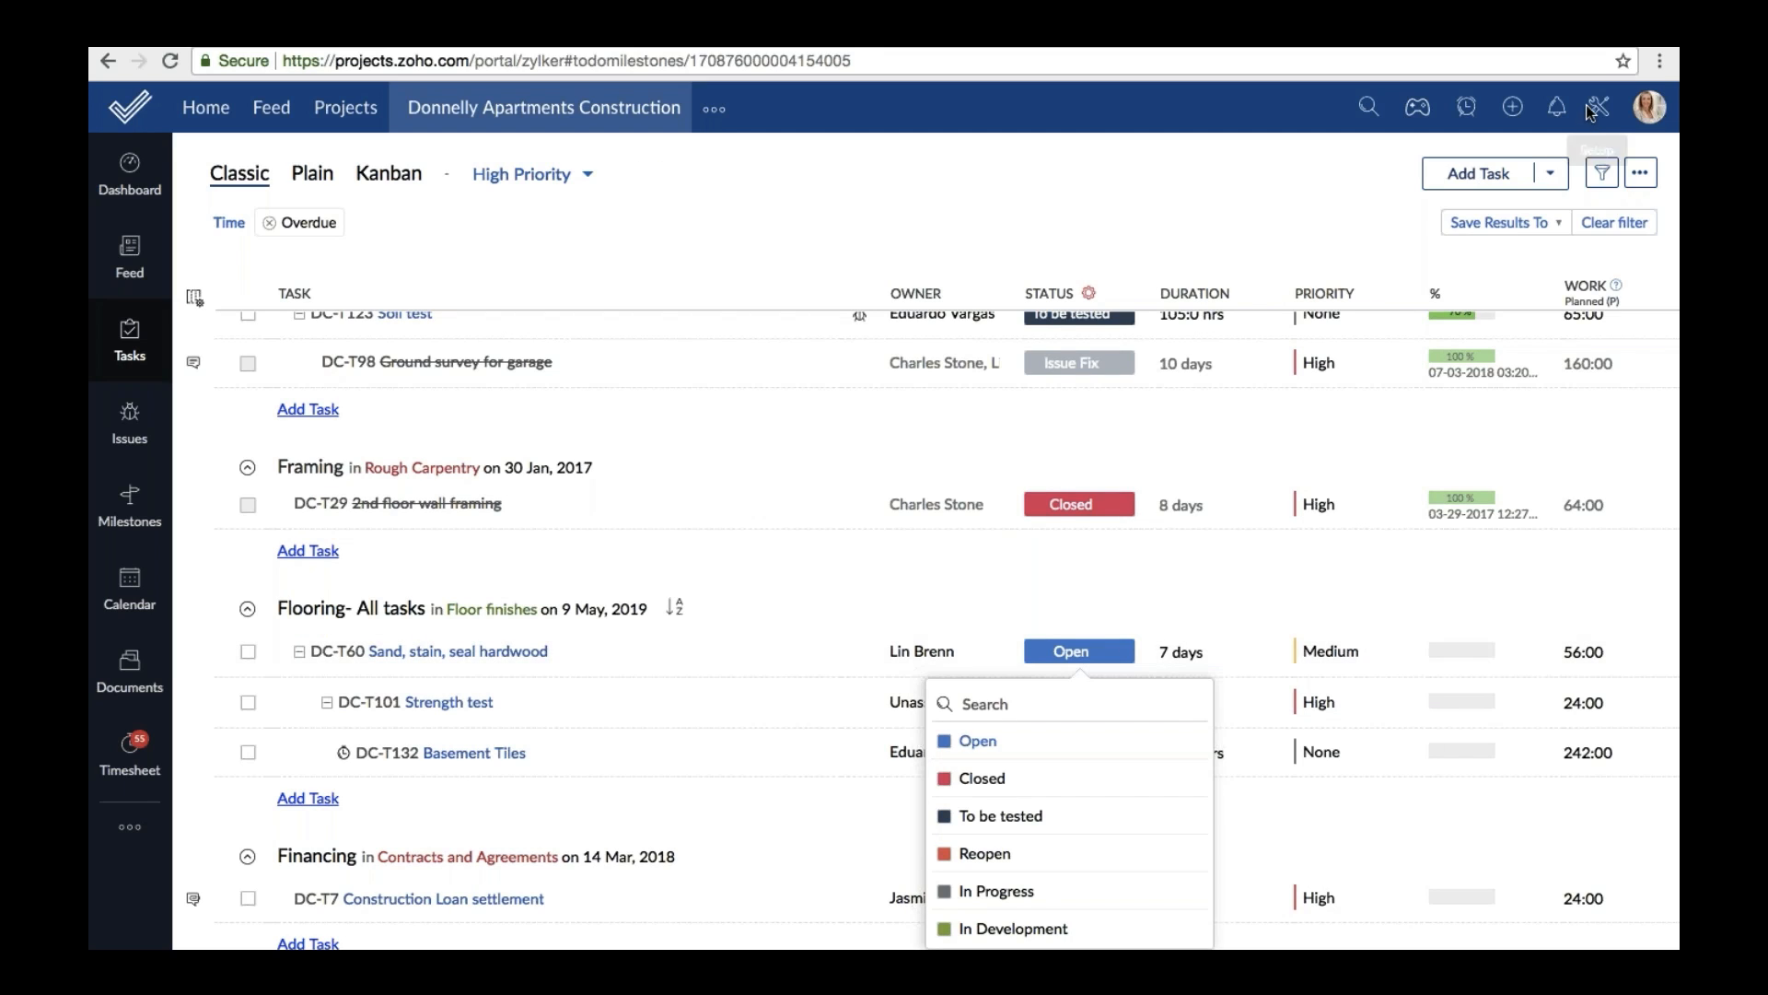
Open the Construction task layout for editing in the portal configuration's layouts and fields.
click(1602, 173)
click(800, 444)
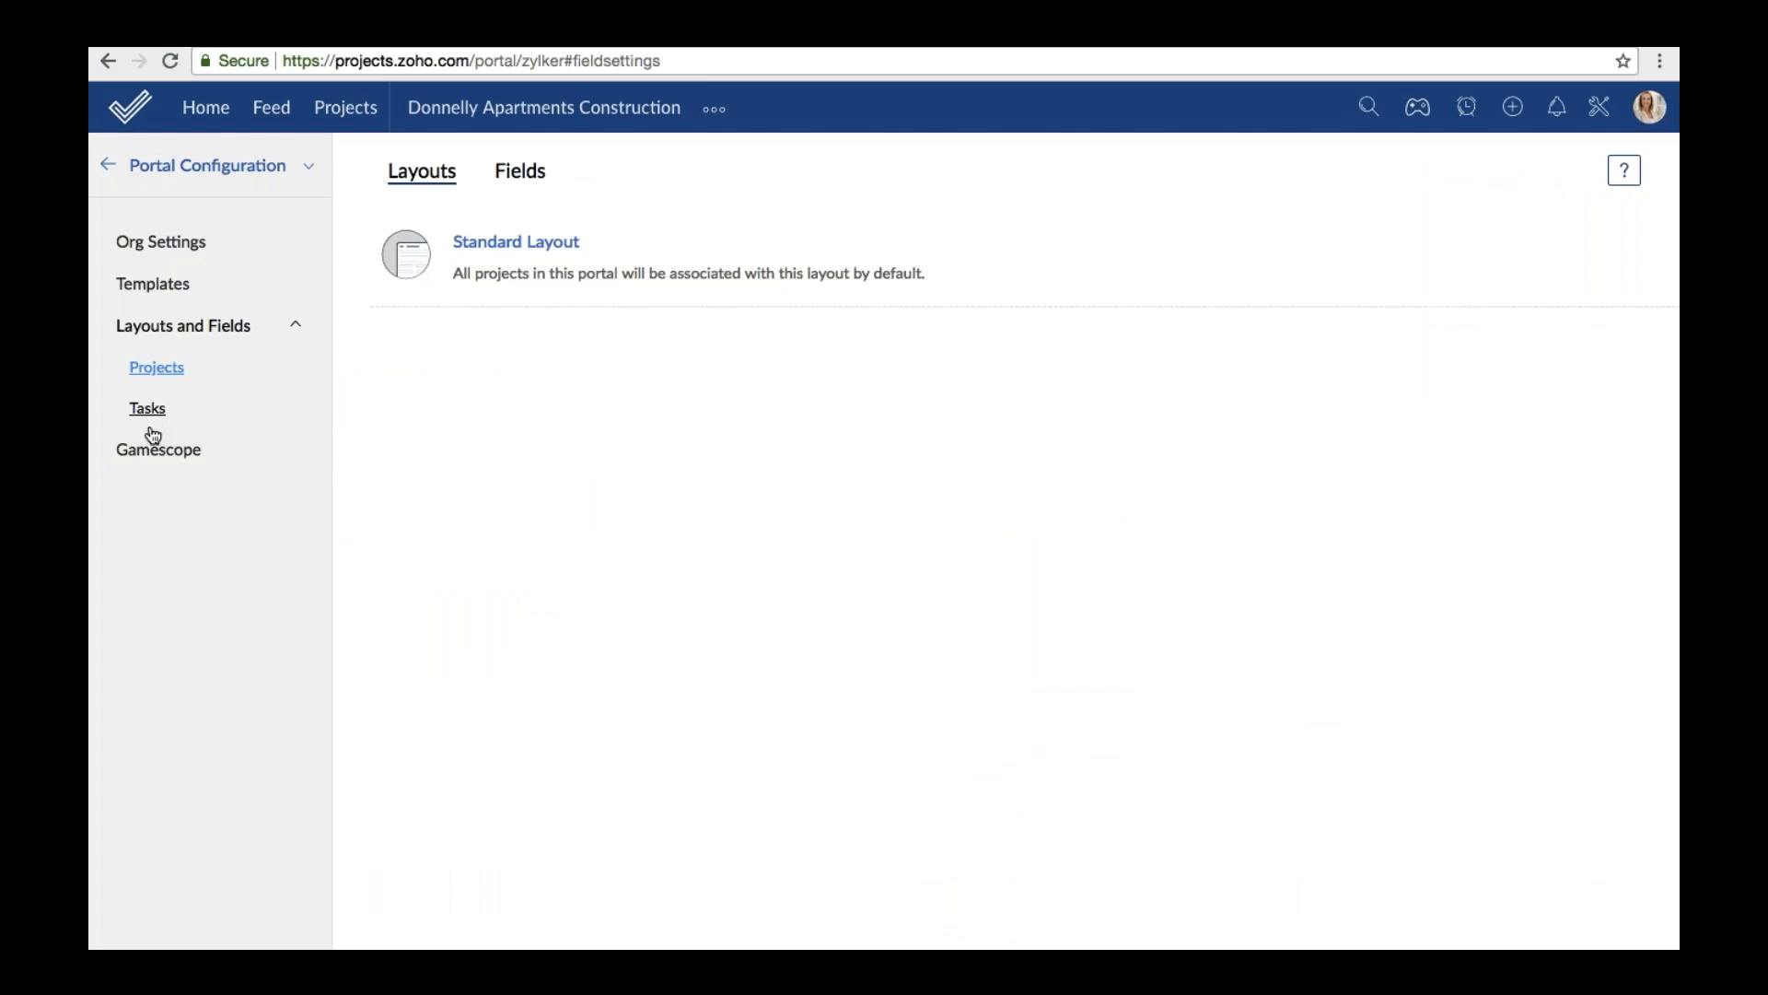
click(149, 414)
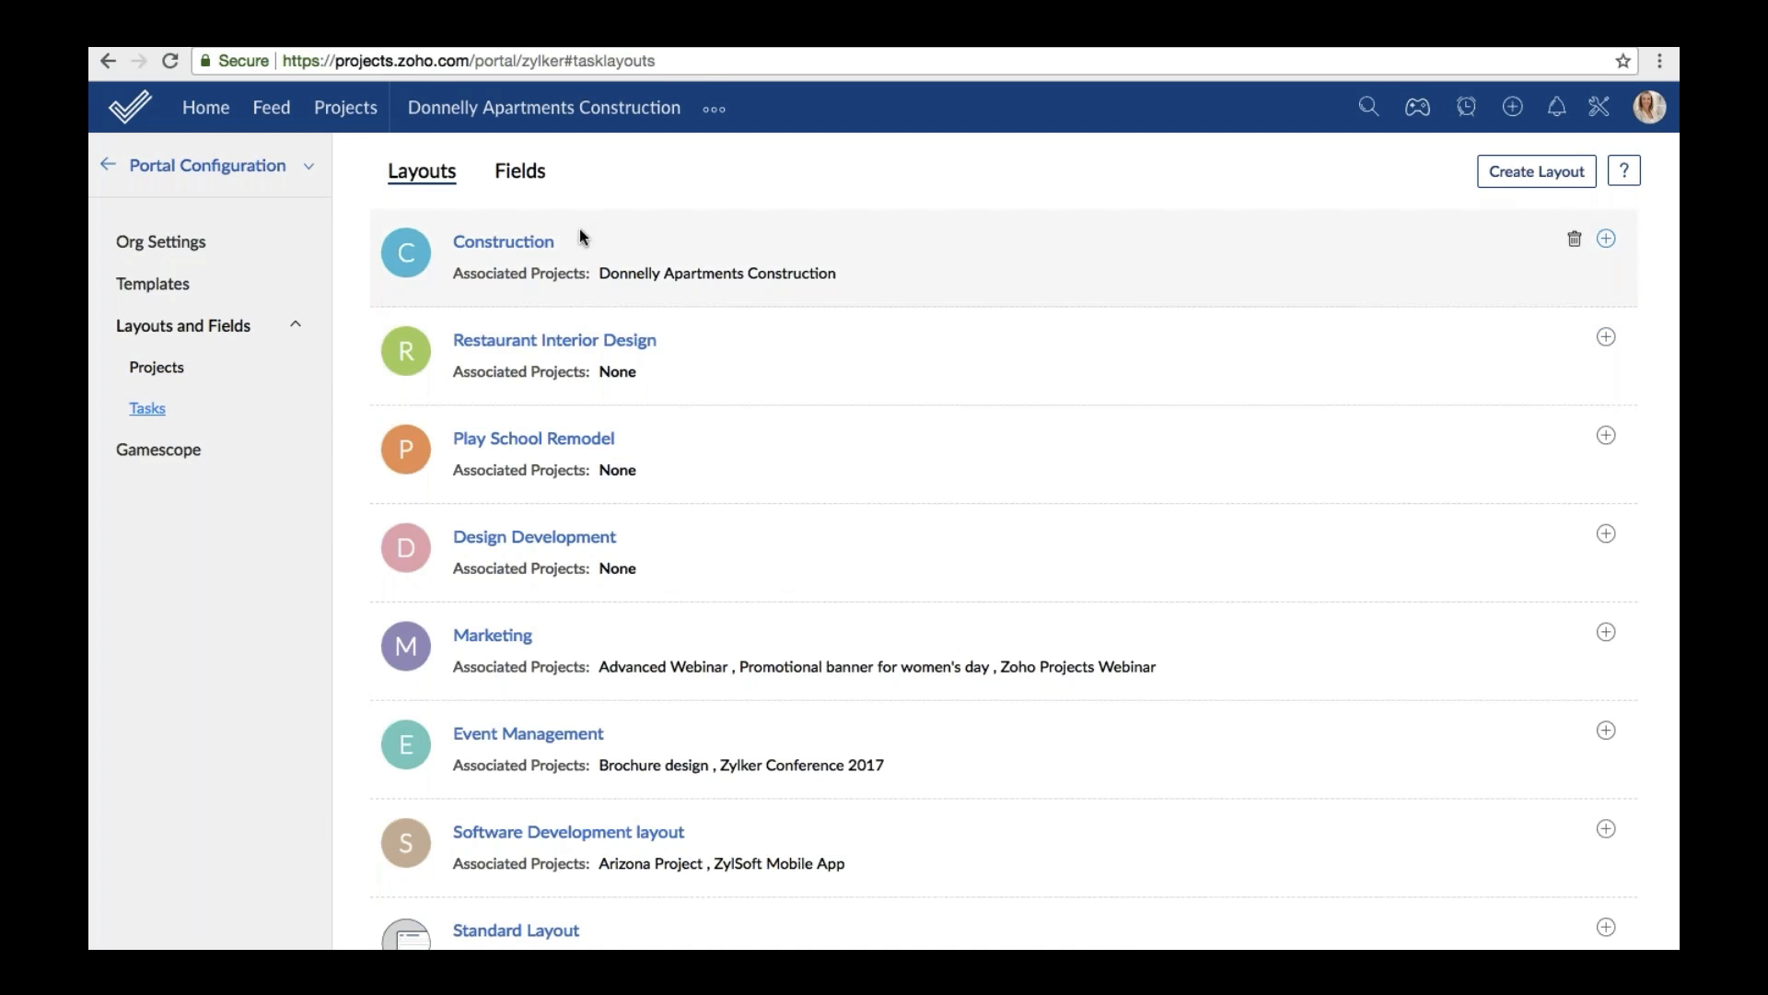
click(531, 243)
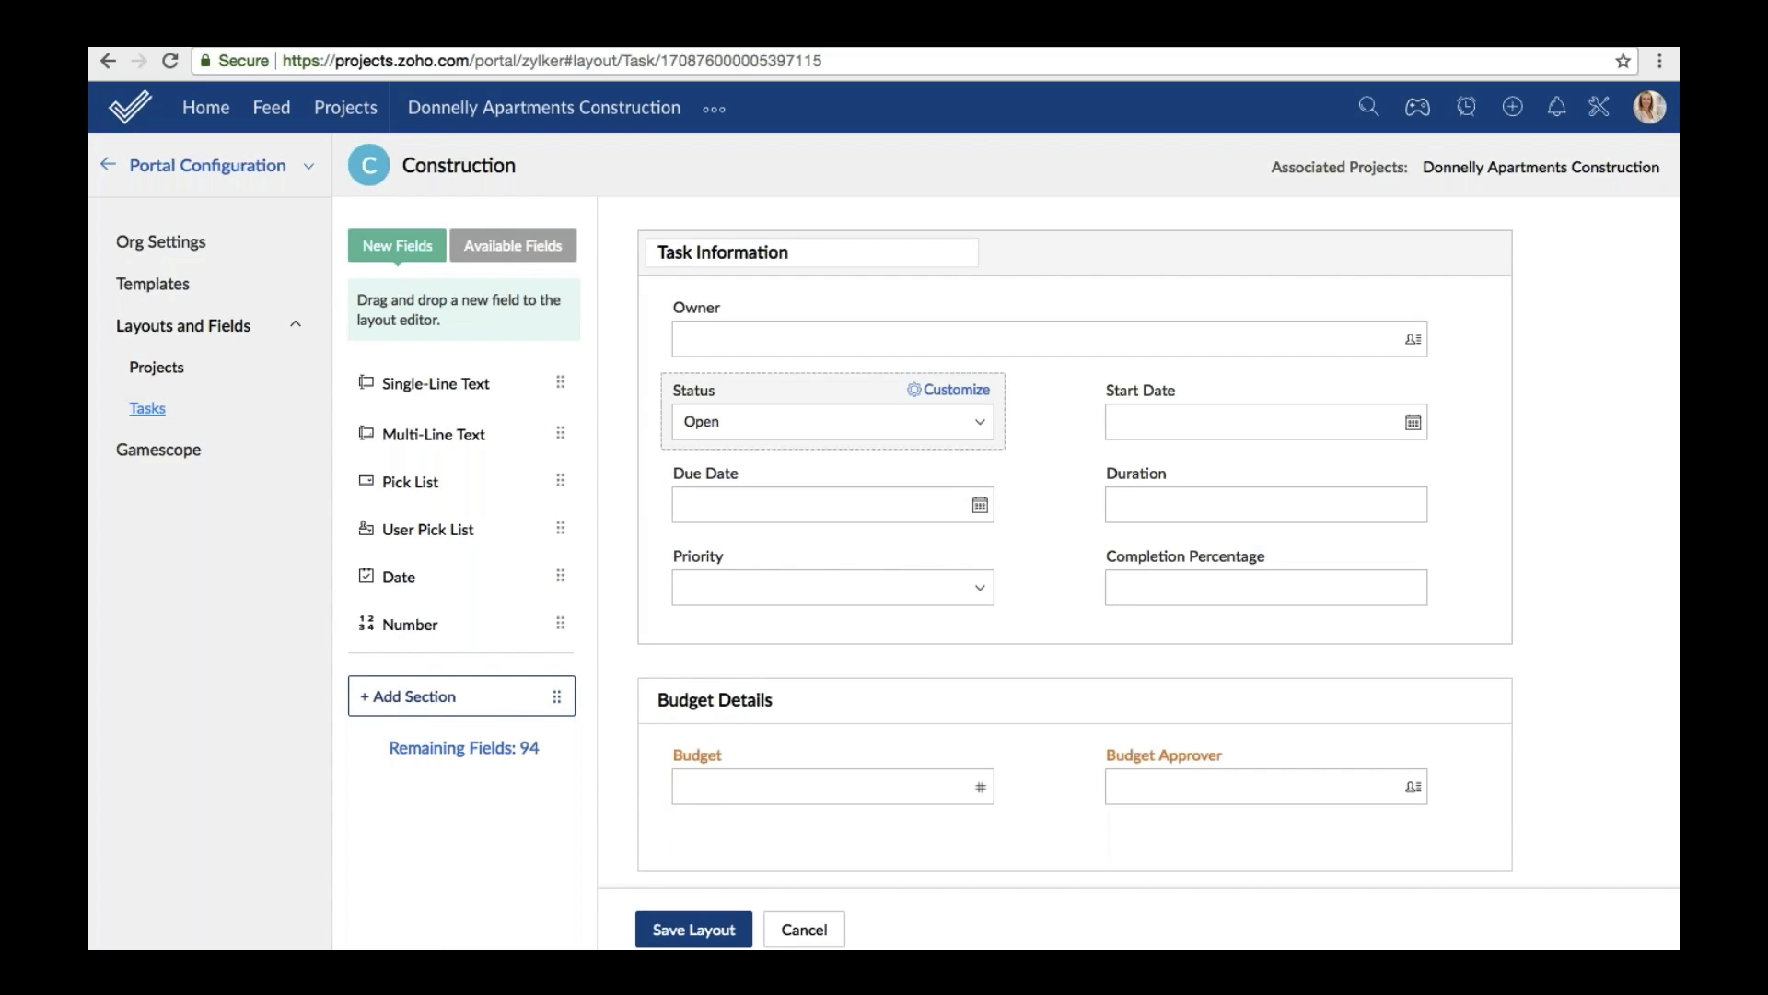
Open the customization of the layout's Status field and review the statuses and their open or closed types.
click(958, 390)
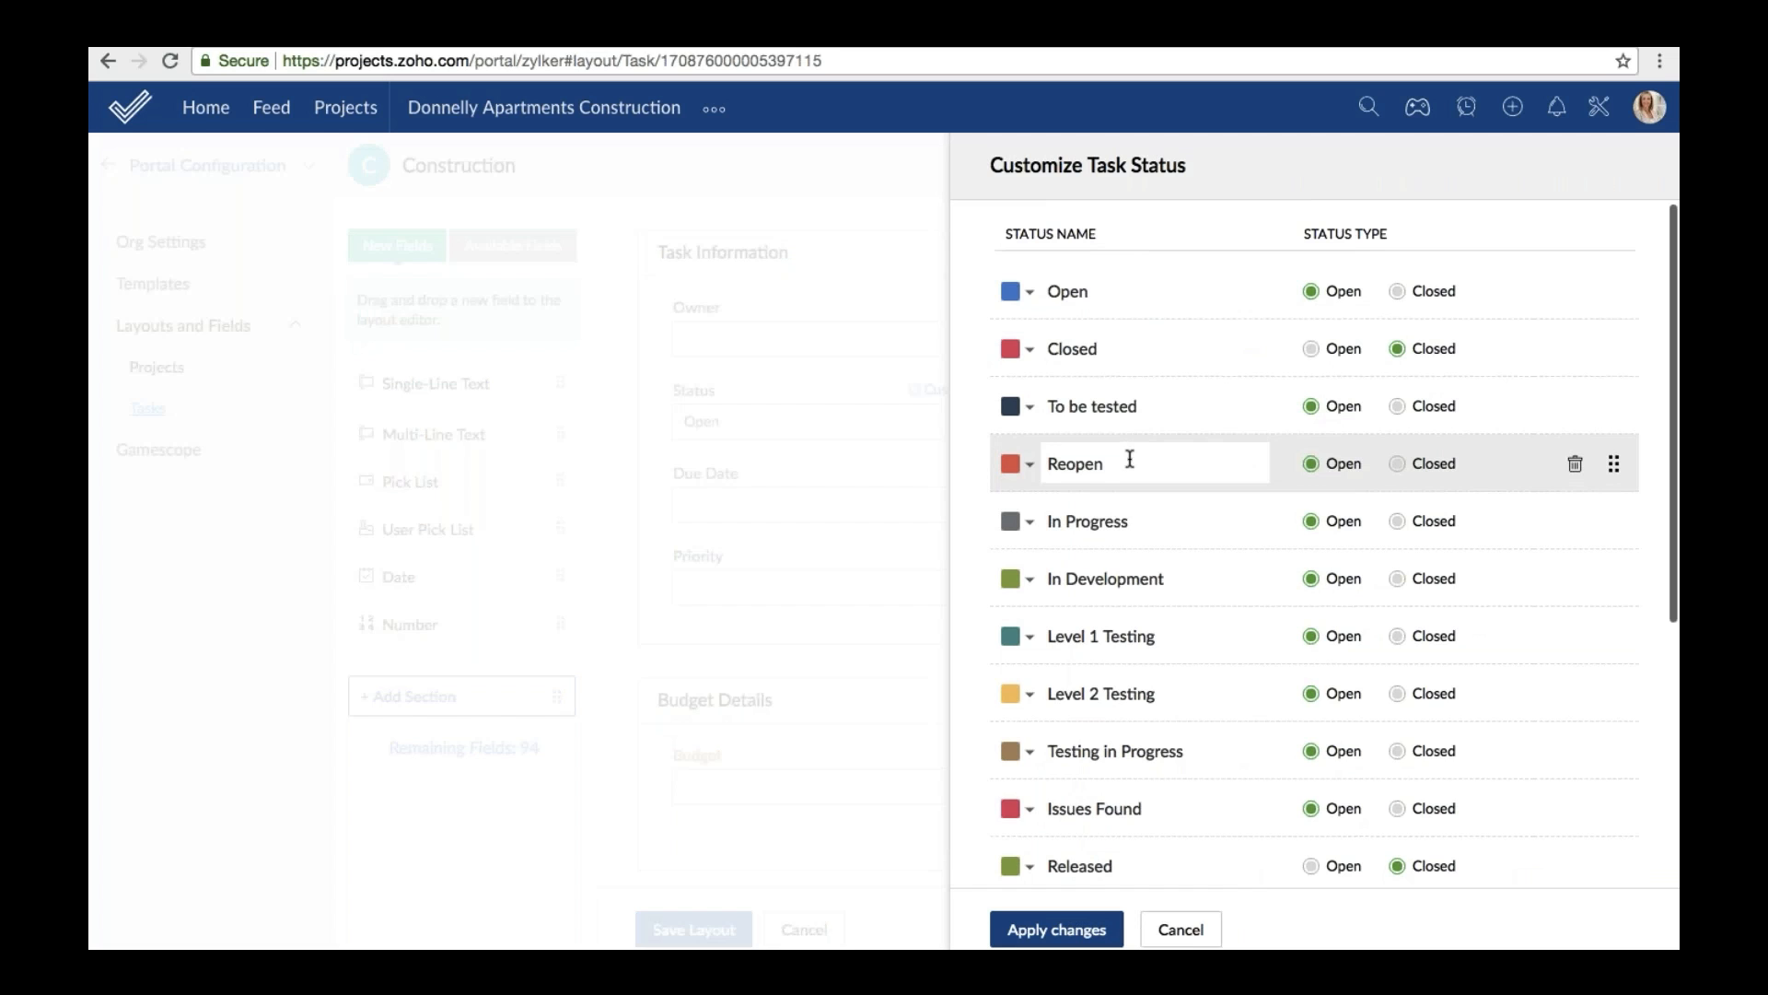
scroll(1130, 460, down, 3)
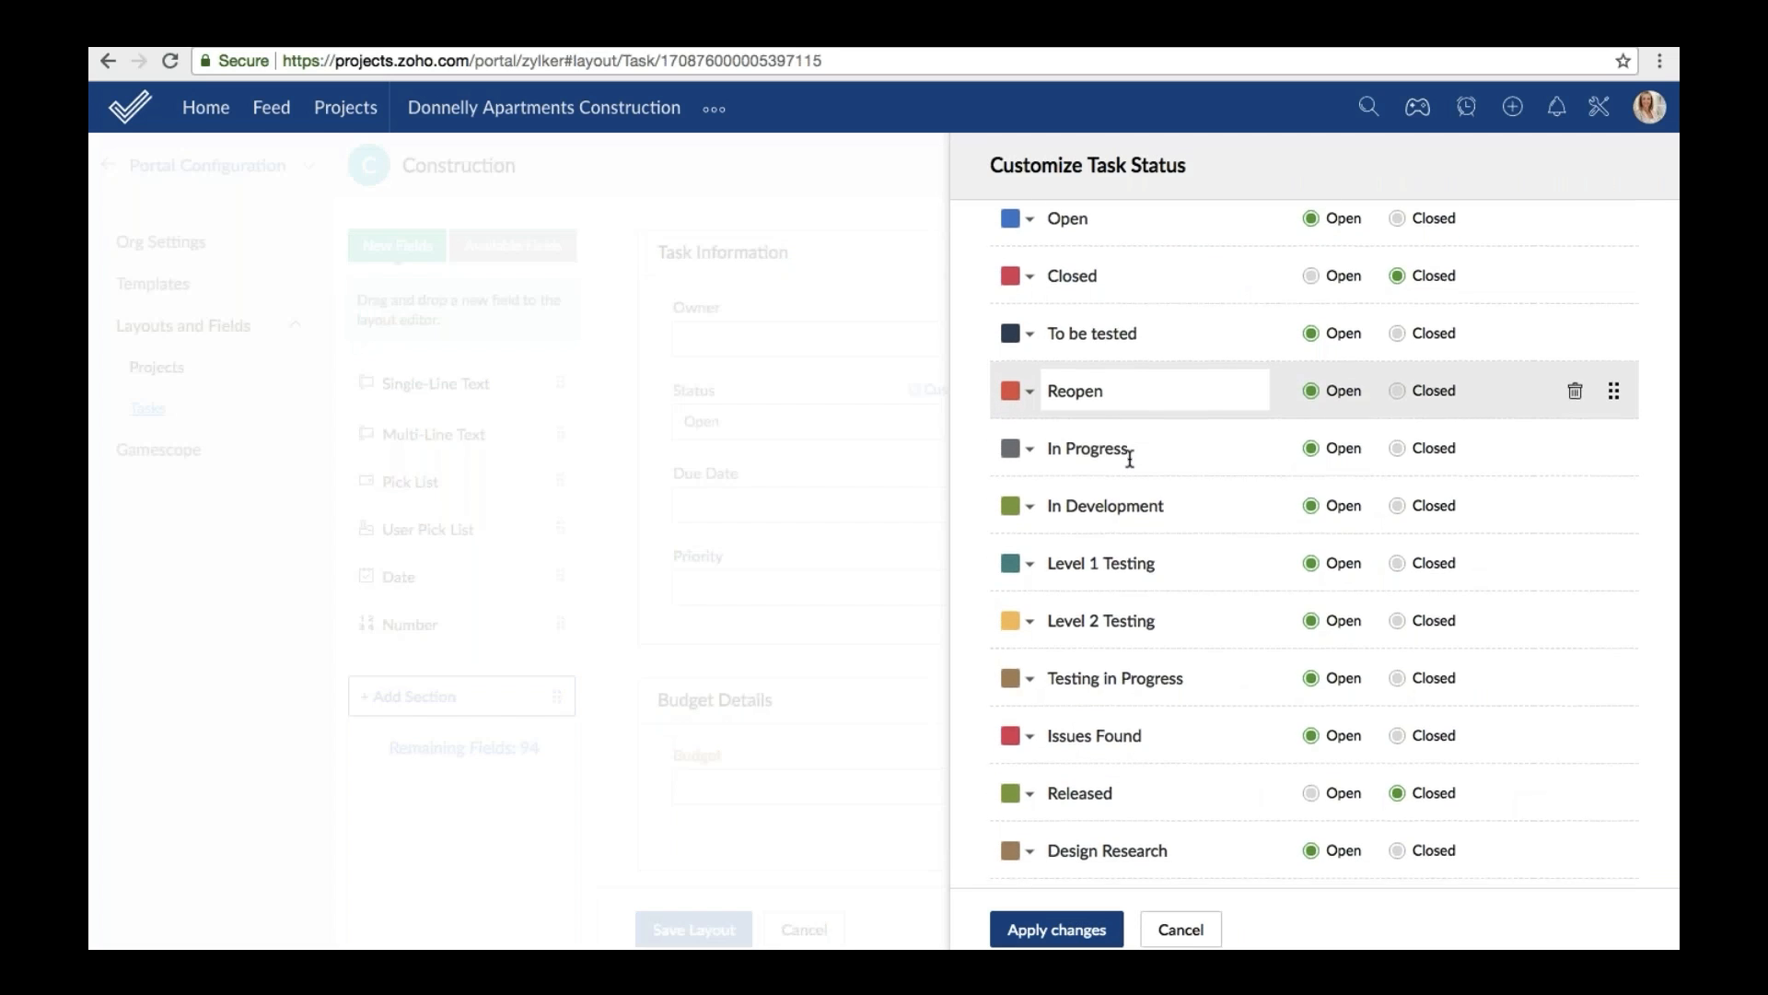
scroll(1130, 459, down, 3)
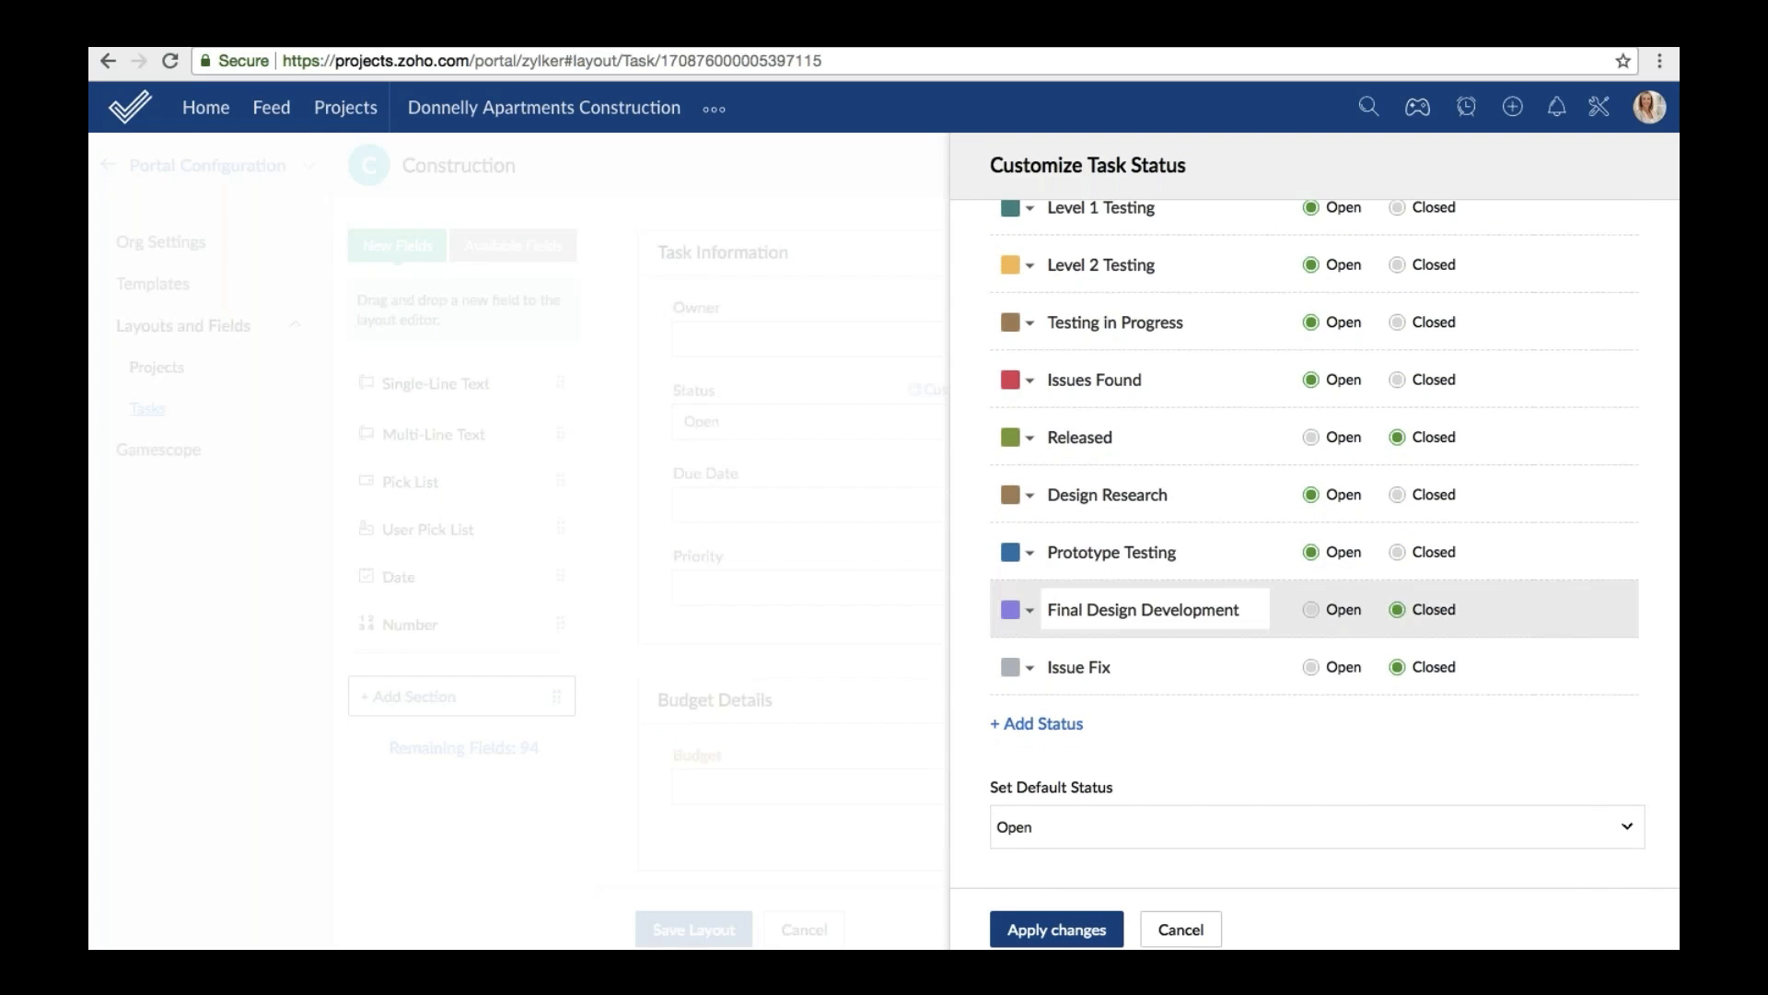
Try adding a blank new status to the task statuses and check the default status setting.
click(1037, 723)
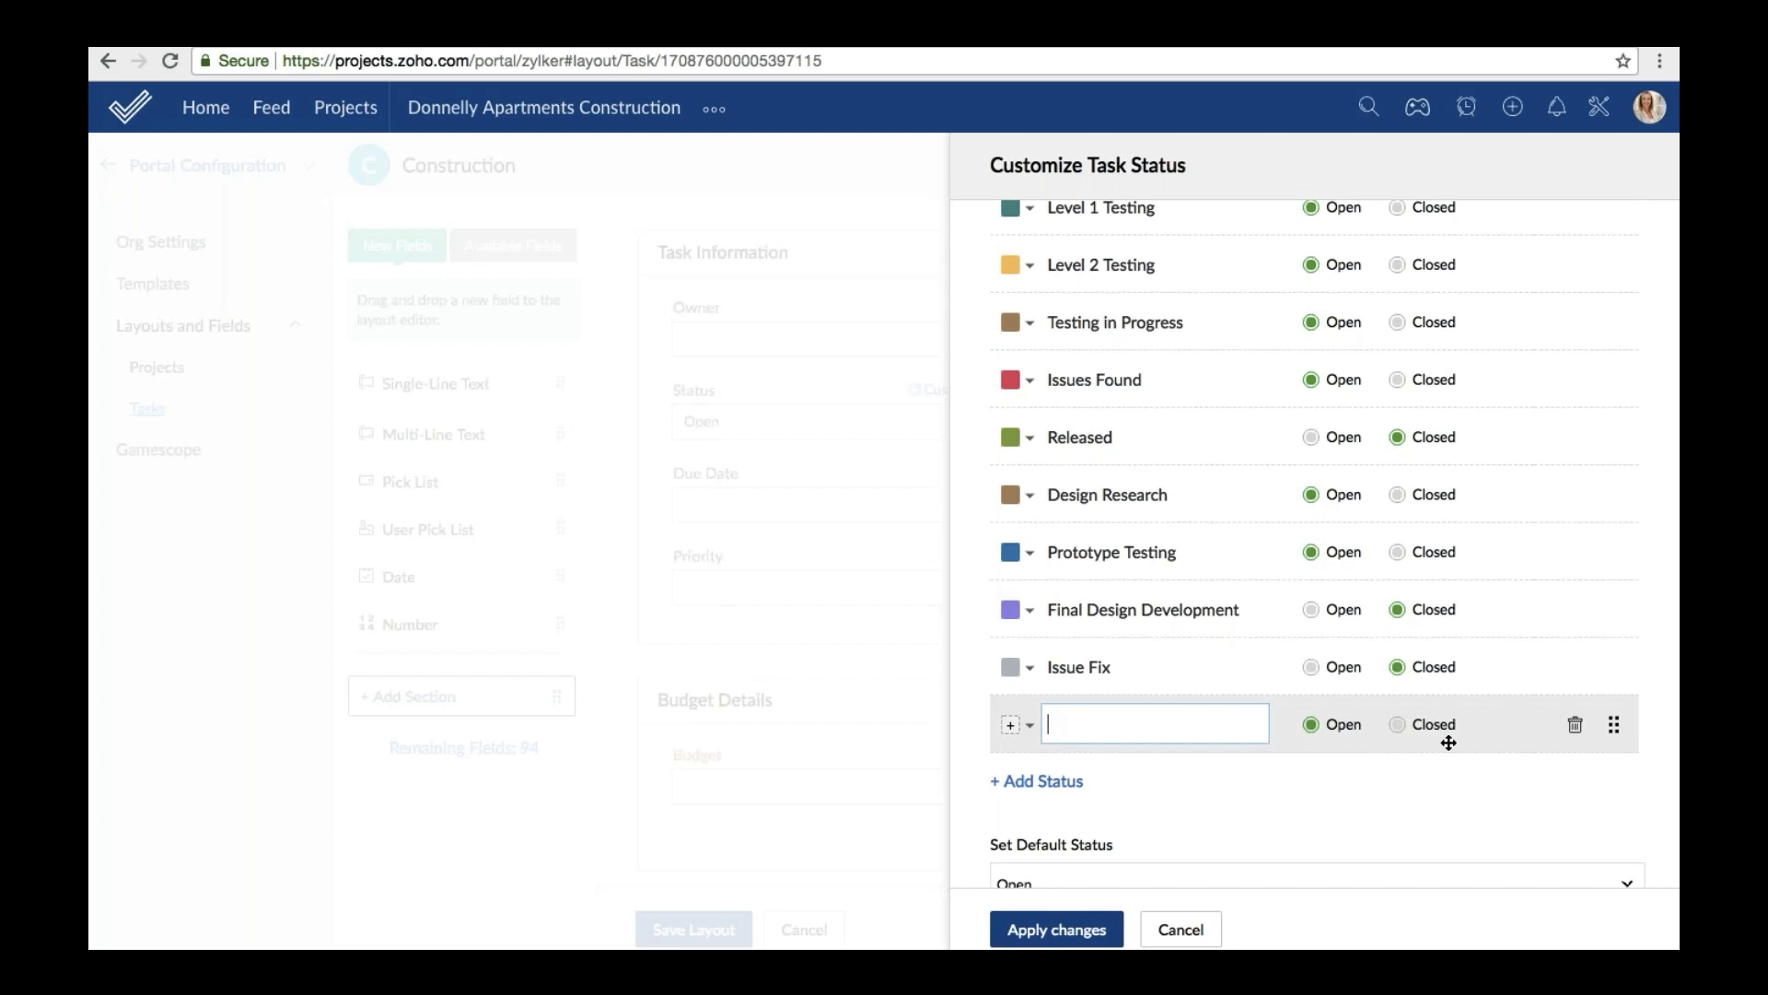
scroll(1279, 834, down, 2)
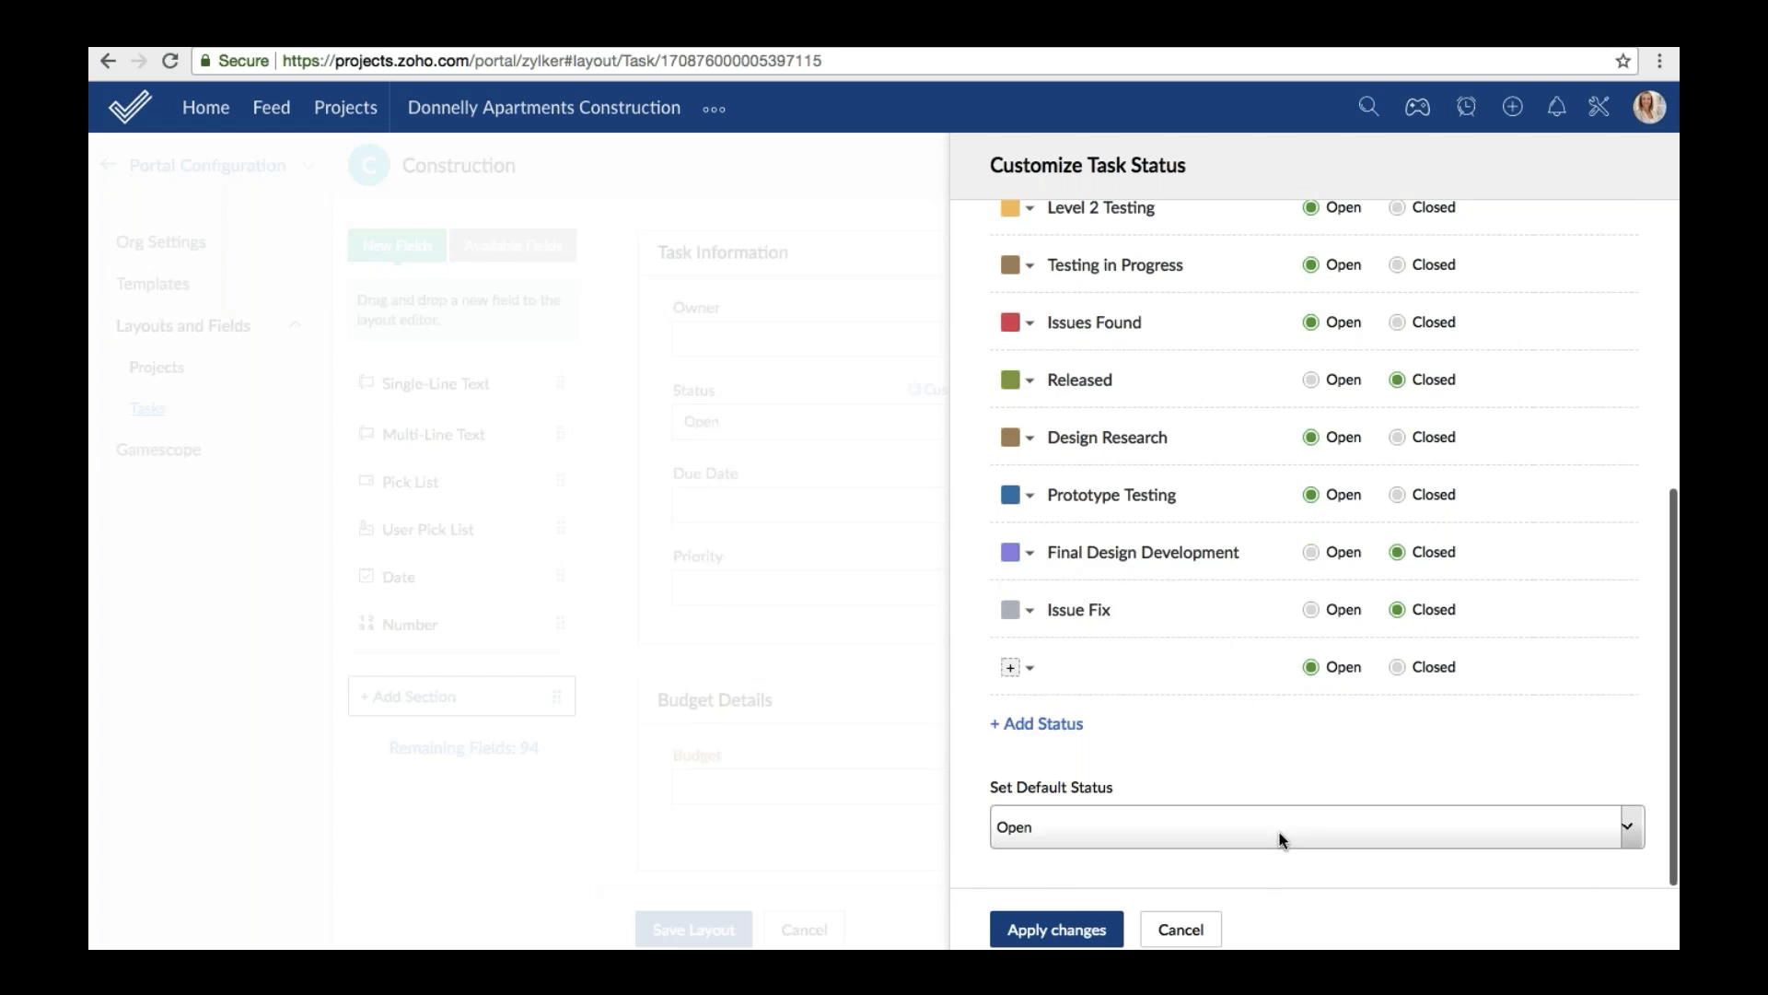
click(1280, 836)
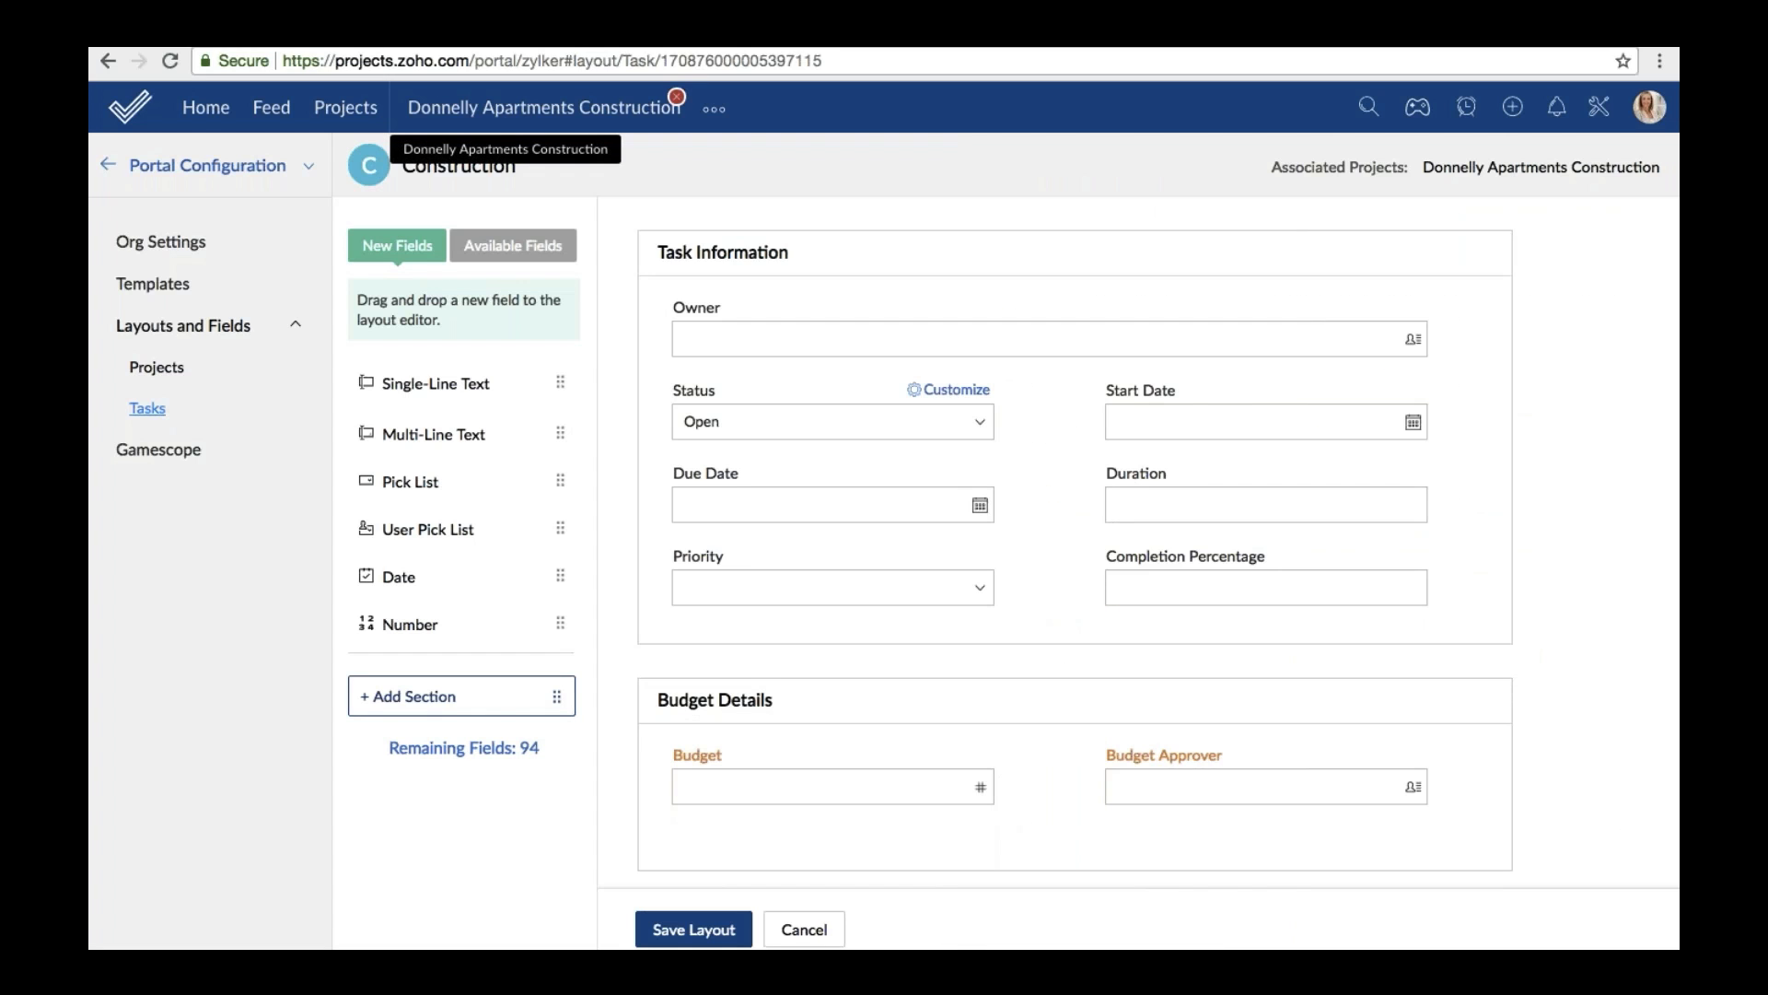
Return to the Donnelly Apartments Construction tasks and view the status options for the Soil test task.
click(552, 111)
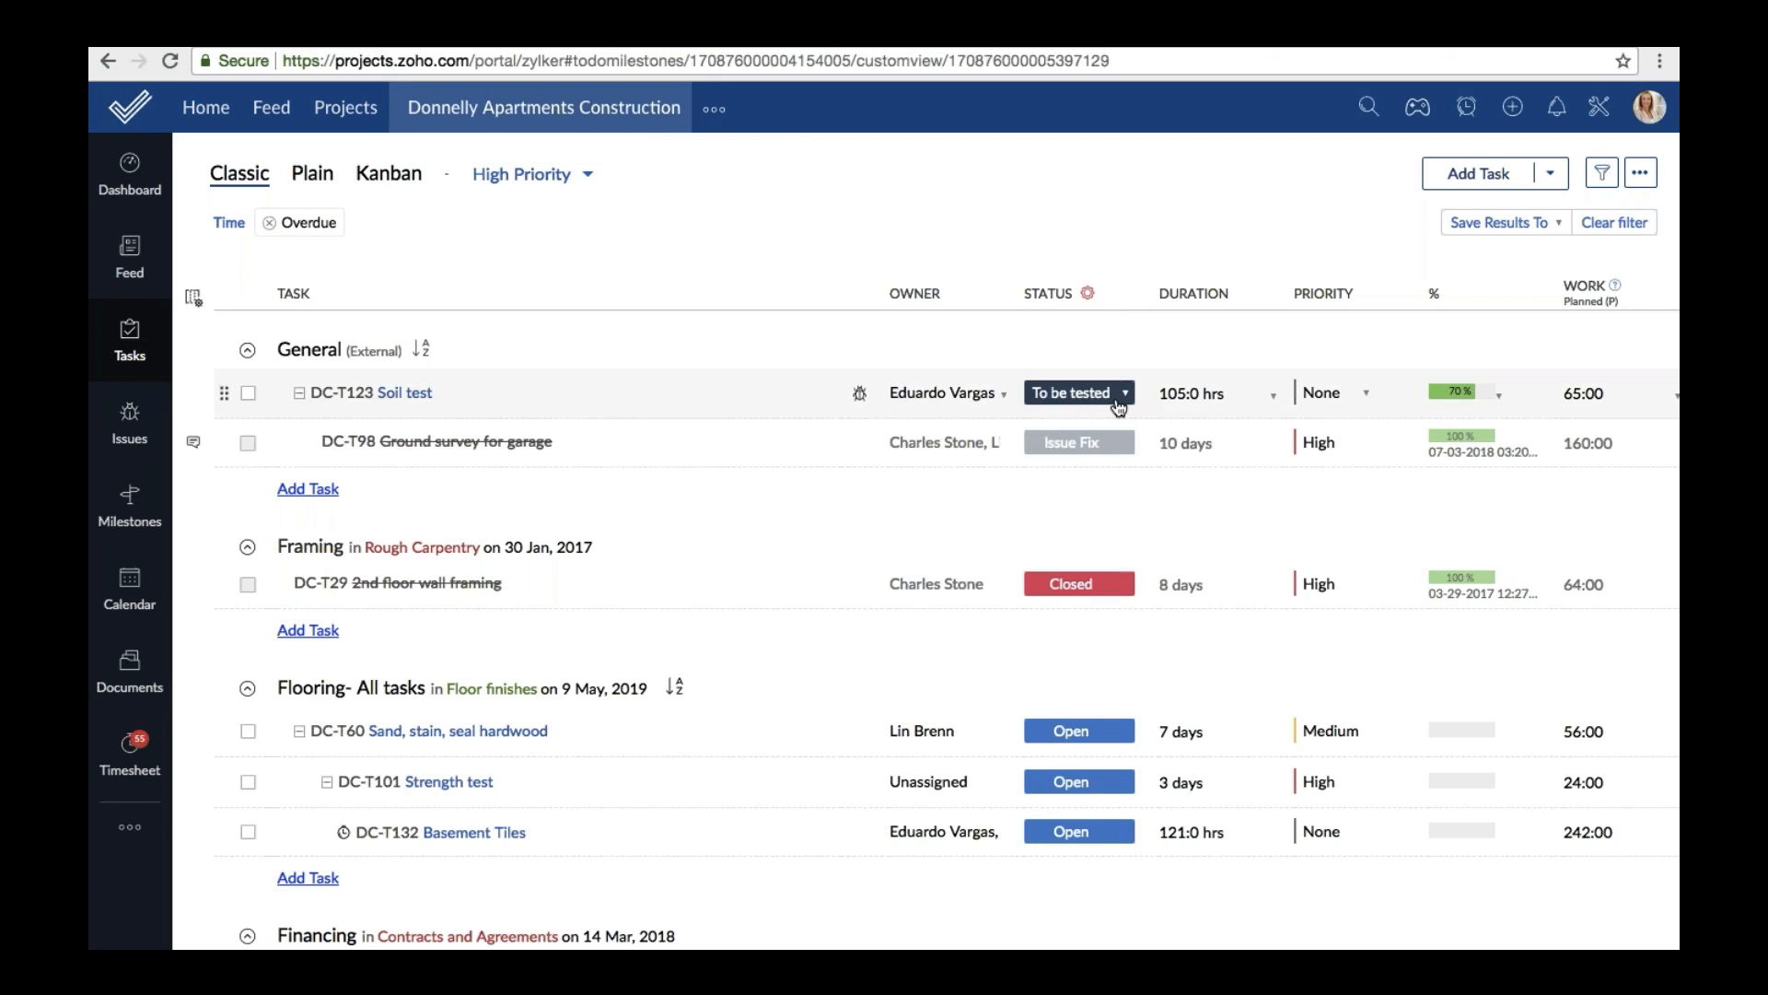
click(1117, 403)
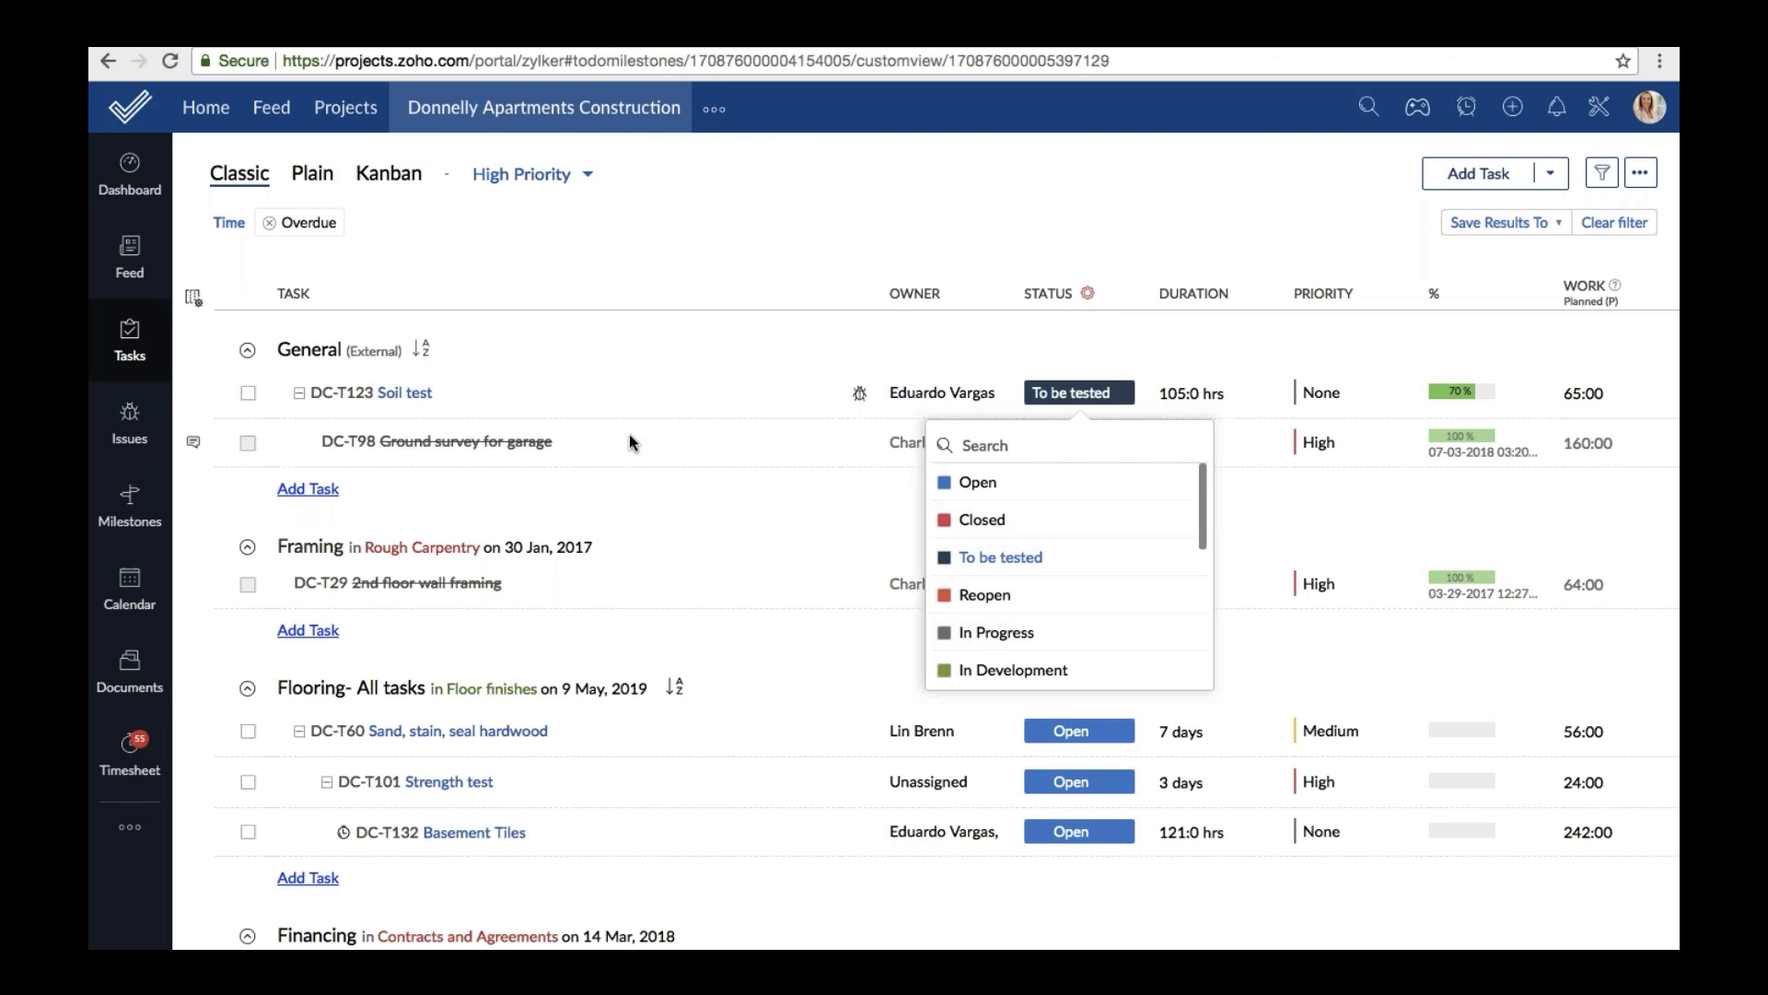
click(671, 249)
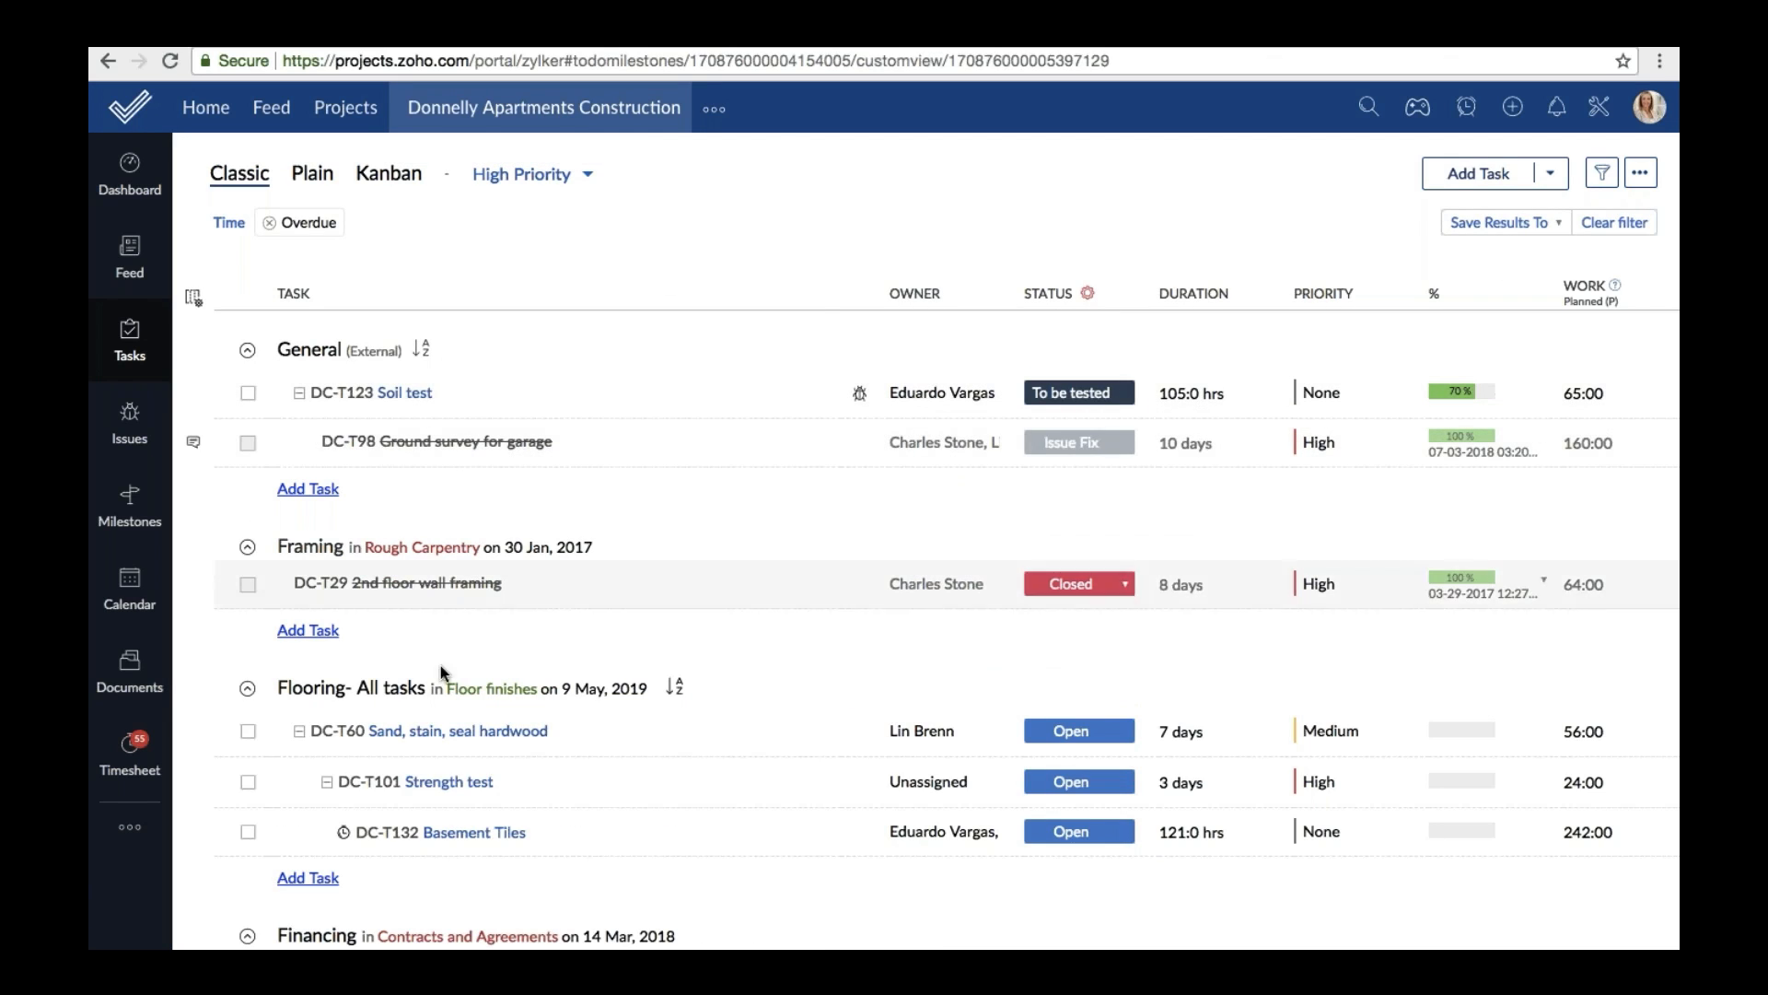
Open the Sand, stain, seal hardwood task's details and browse its available statuses.
click(462, 741)
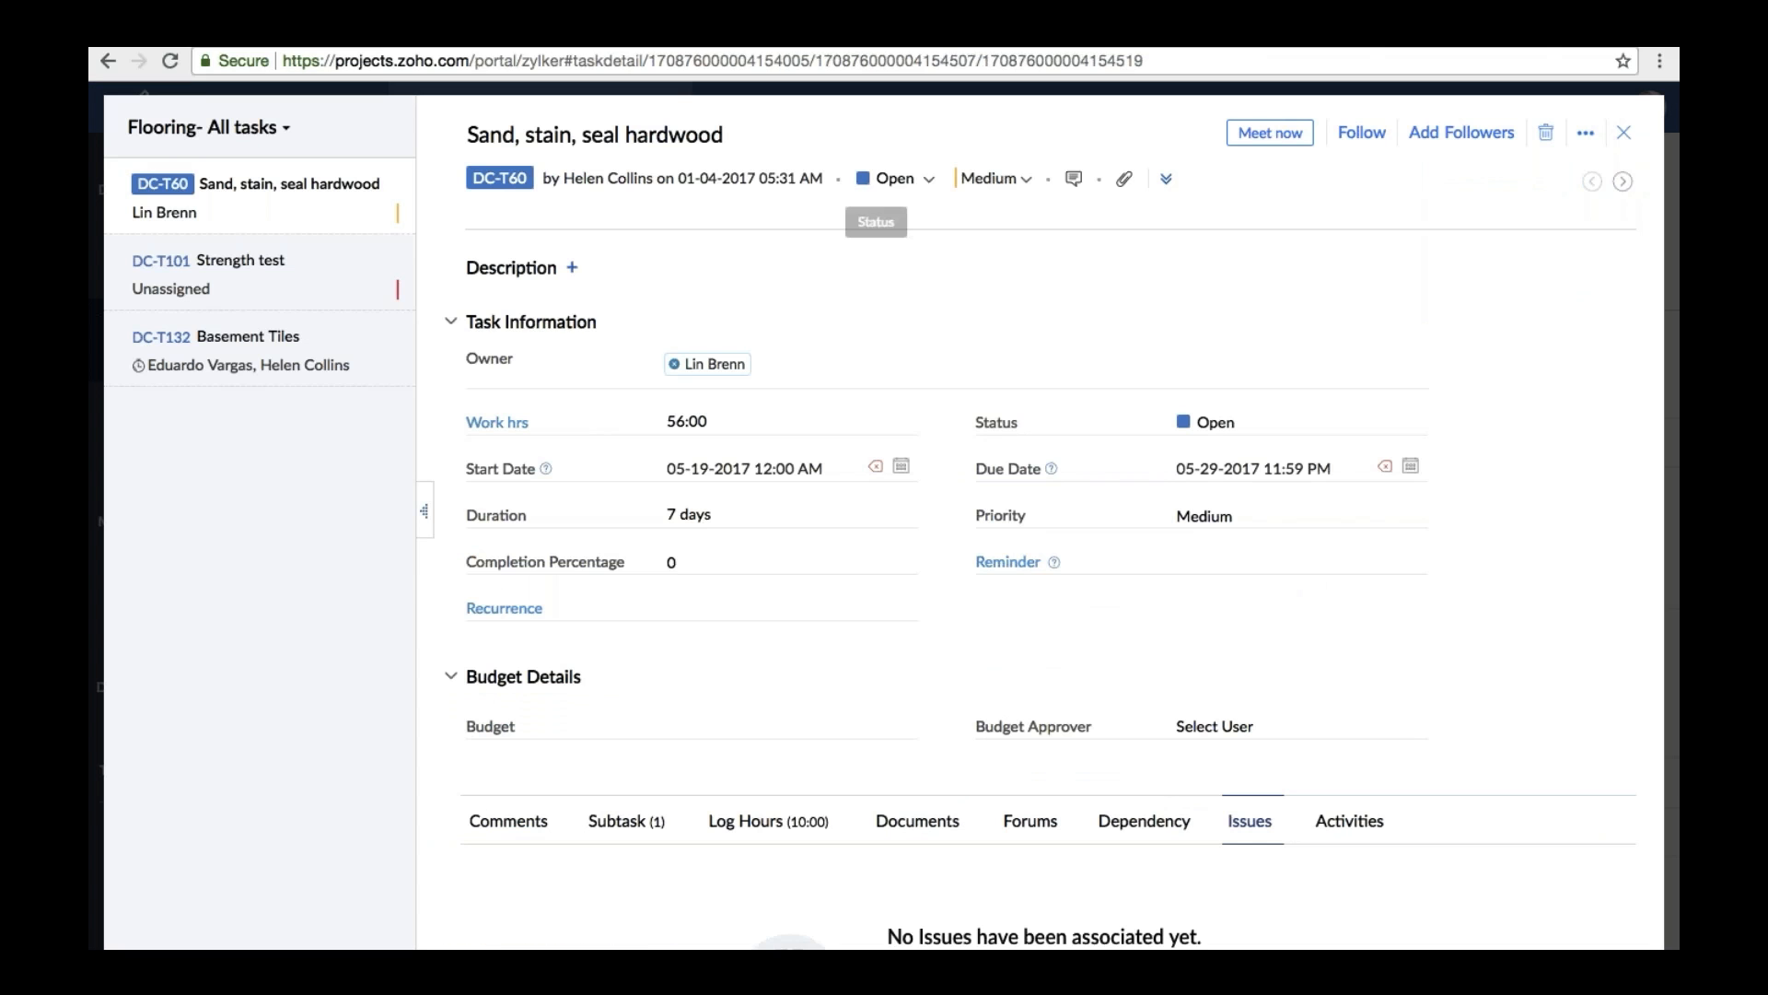
click(921, 184)
scroll(947, 342, down, 3)
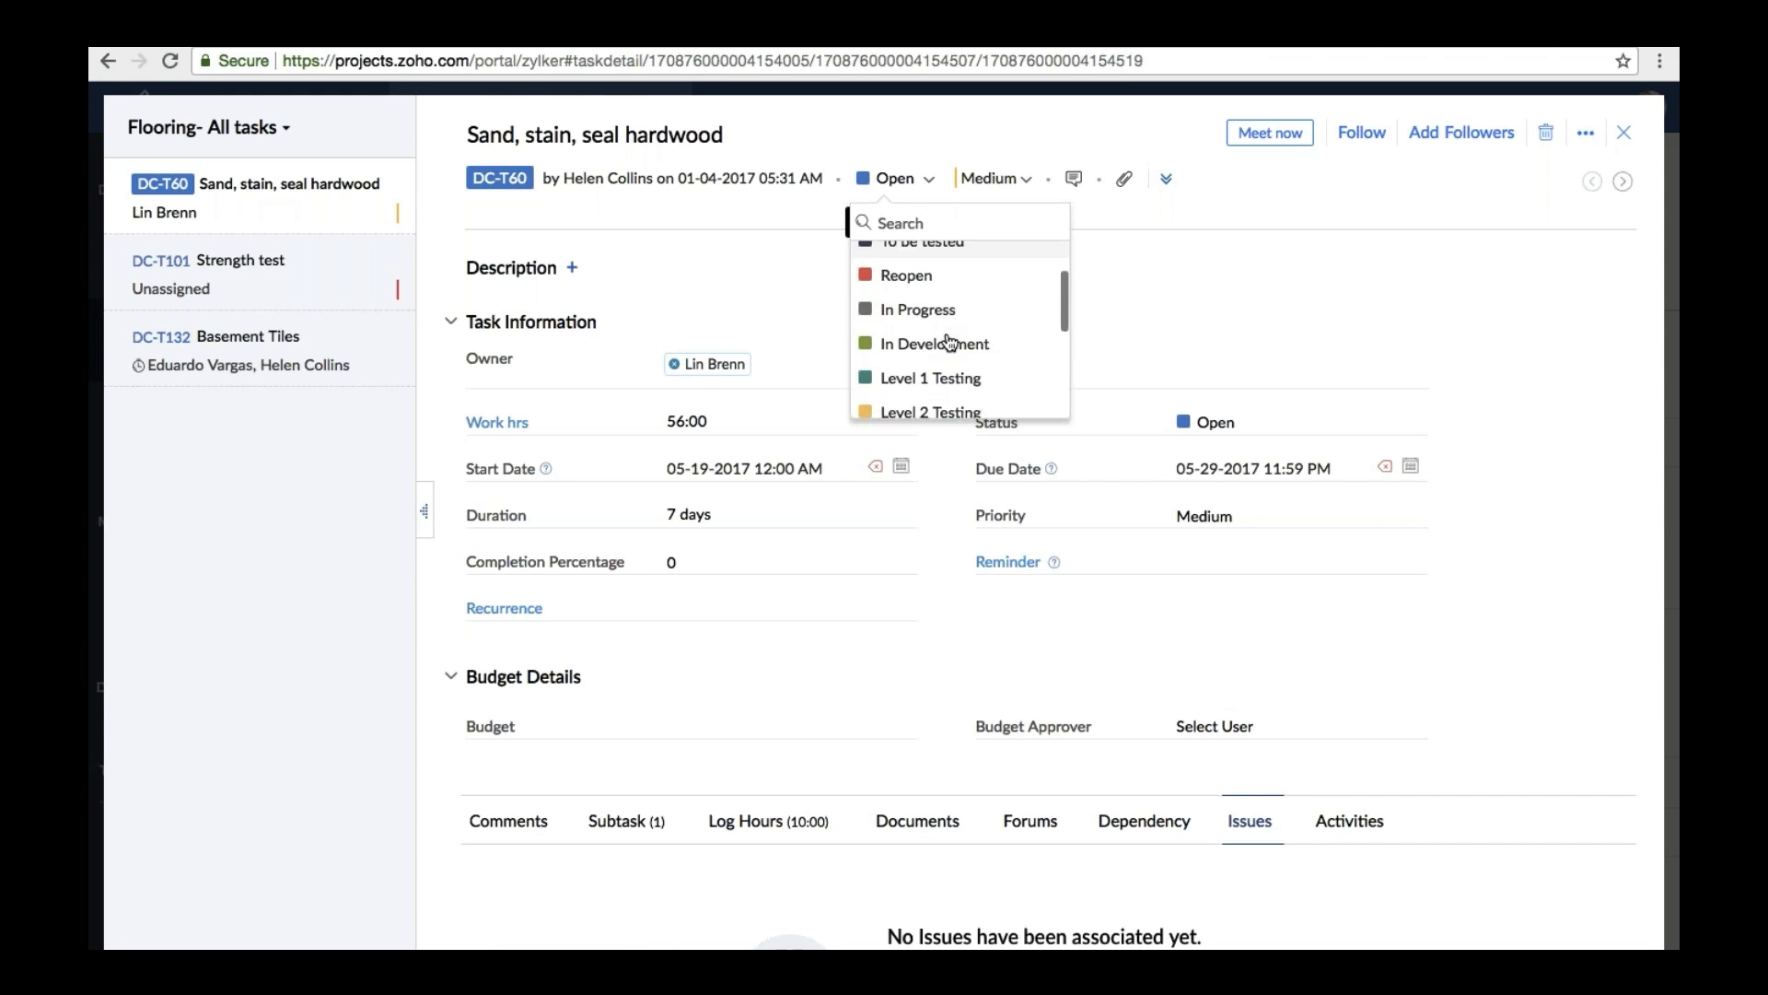
scroll(948, 341, down, 2)
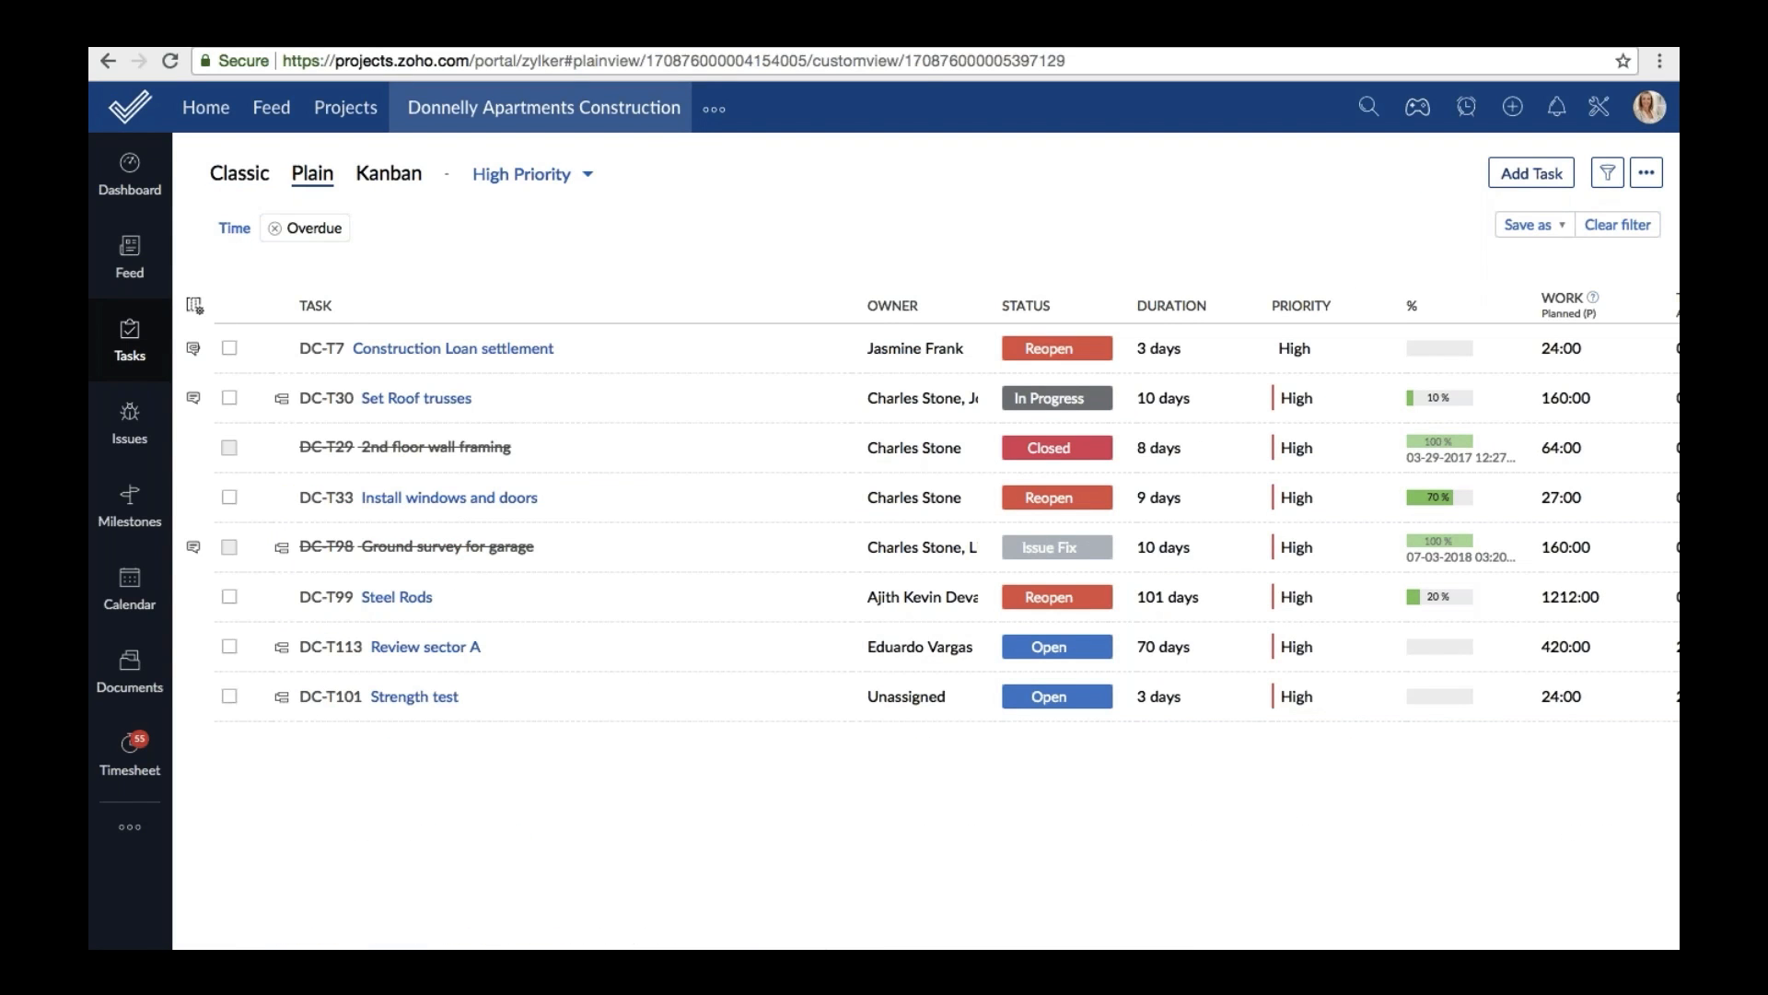
View the column customization options of the plain task view, leaving the fields as they are.
click(193, 308)
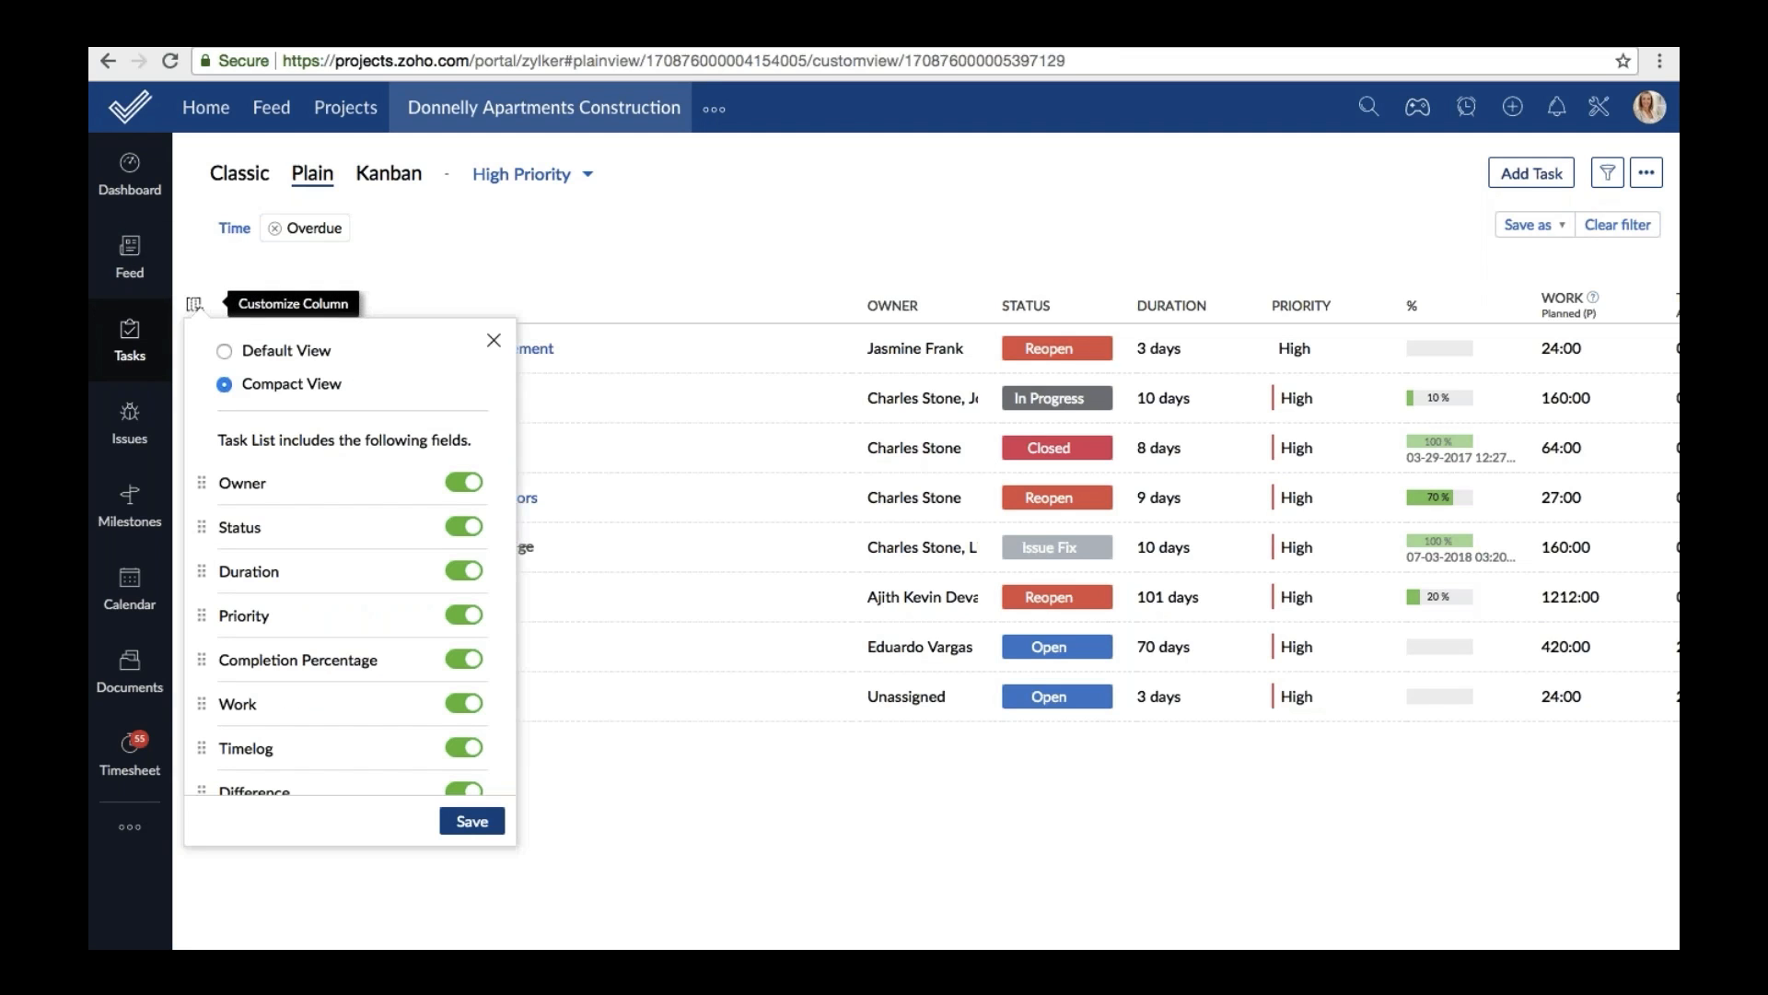
click(474, 234)
Switch the tasks to the Kanban view and check its grouping options, keeping the grouping by status.
click(405, 175)
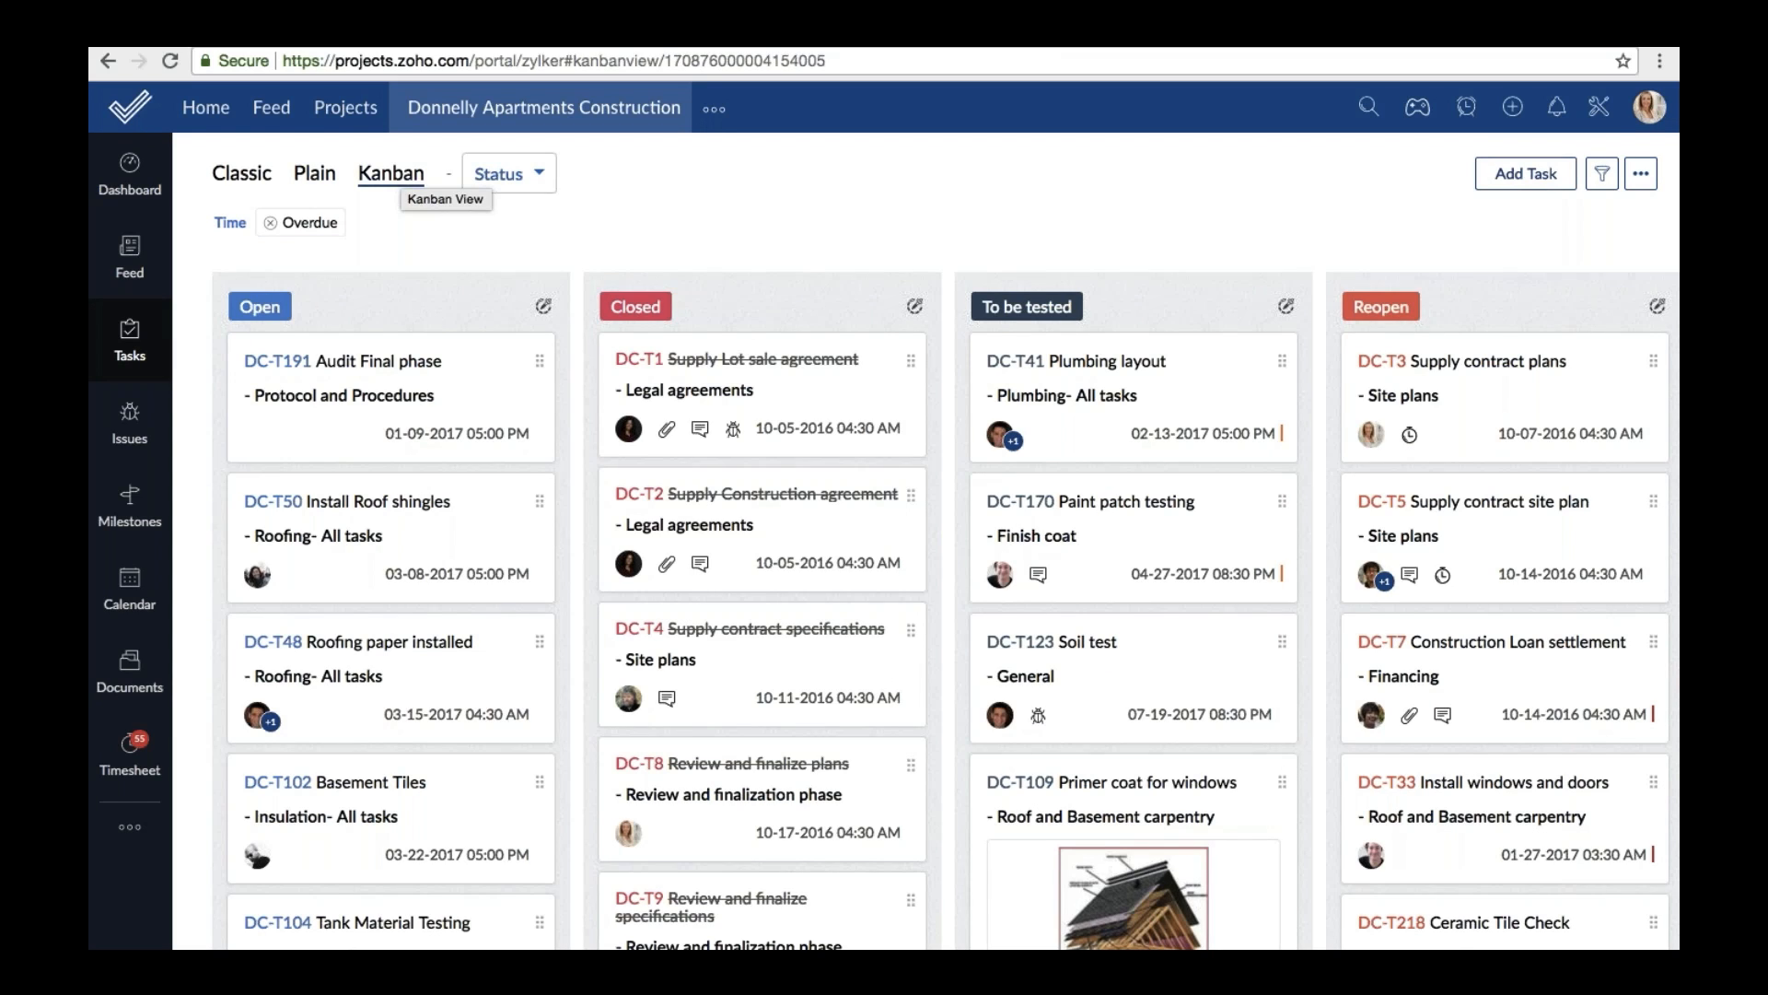
click(505, 177)
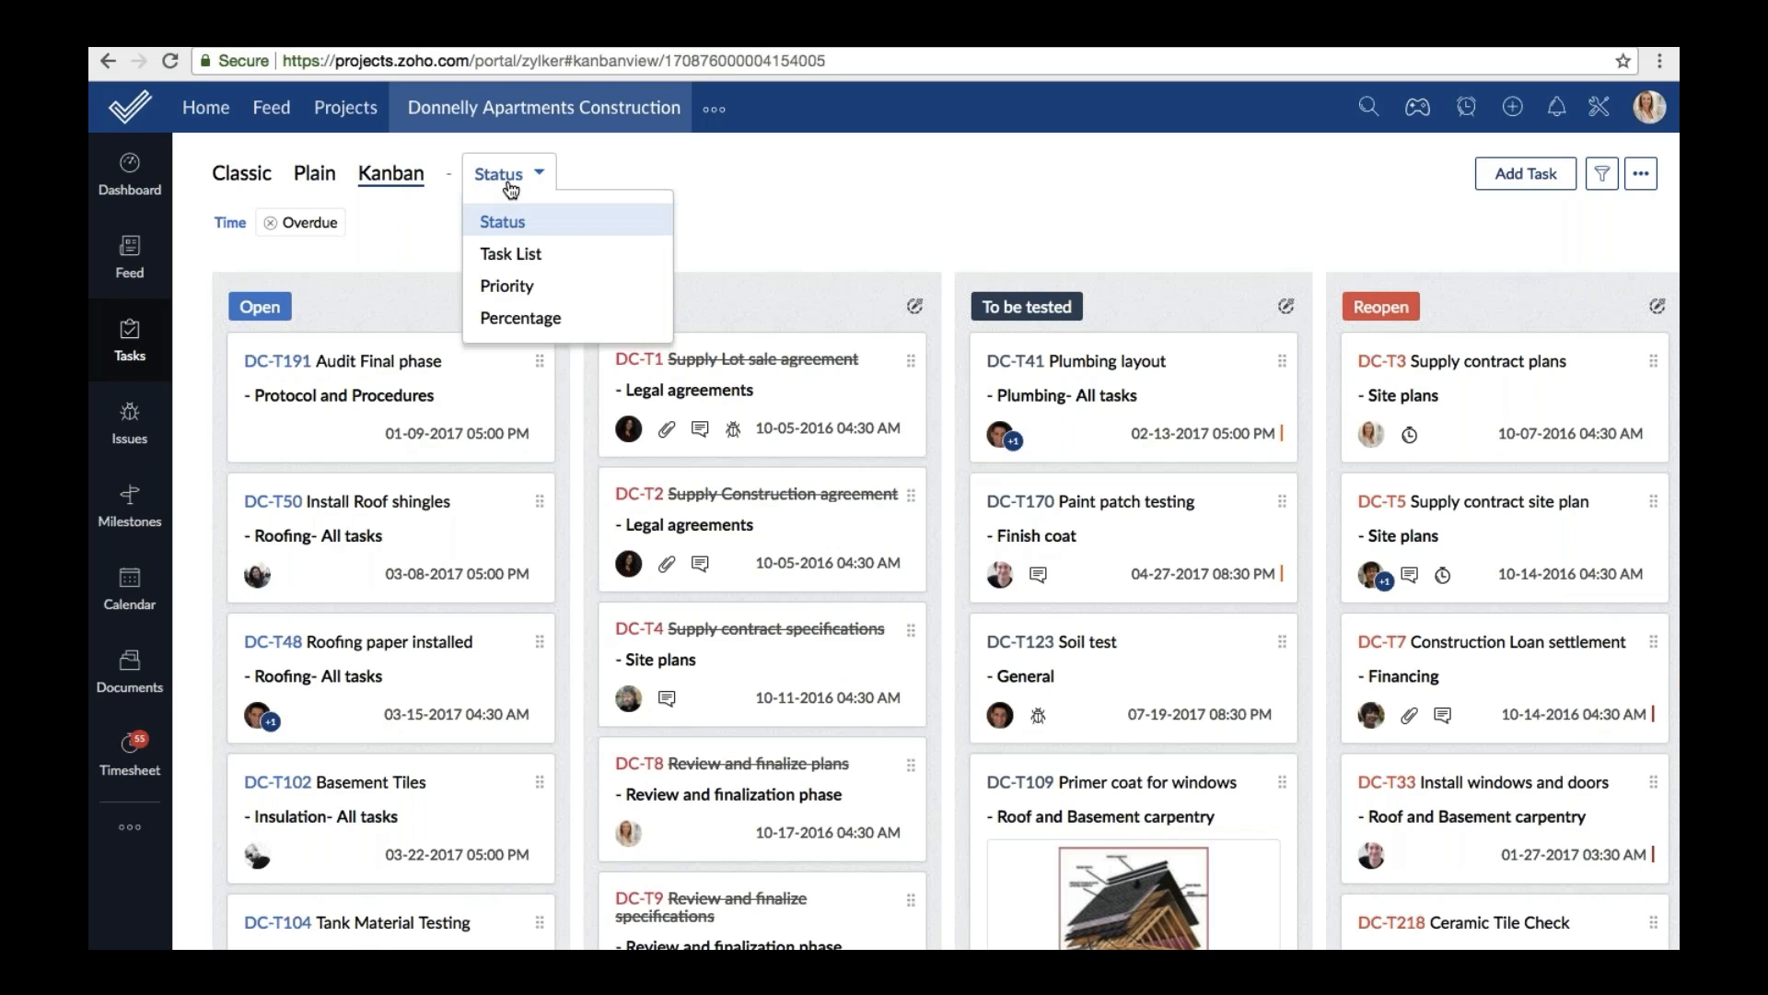
click(509, 184)
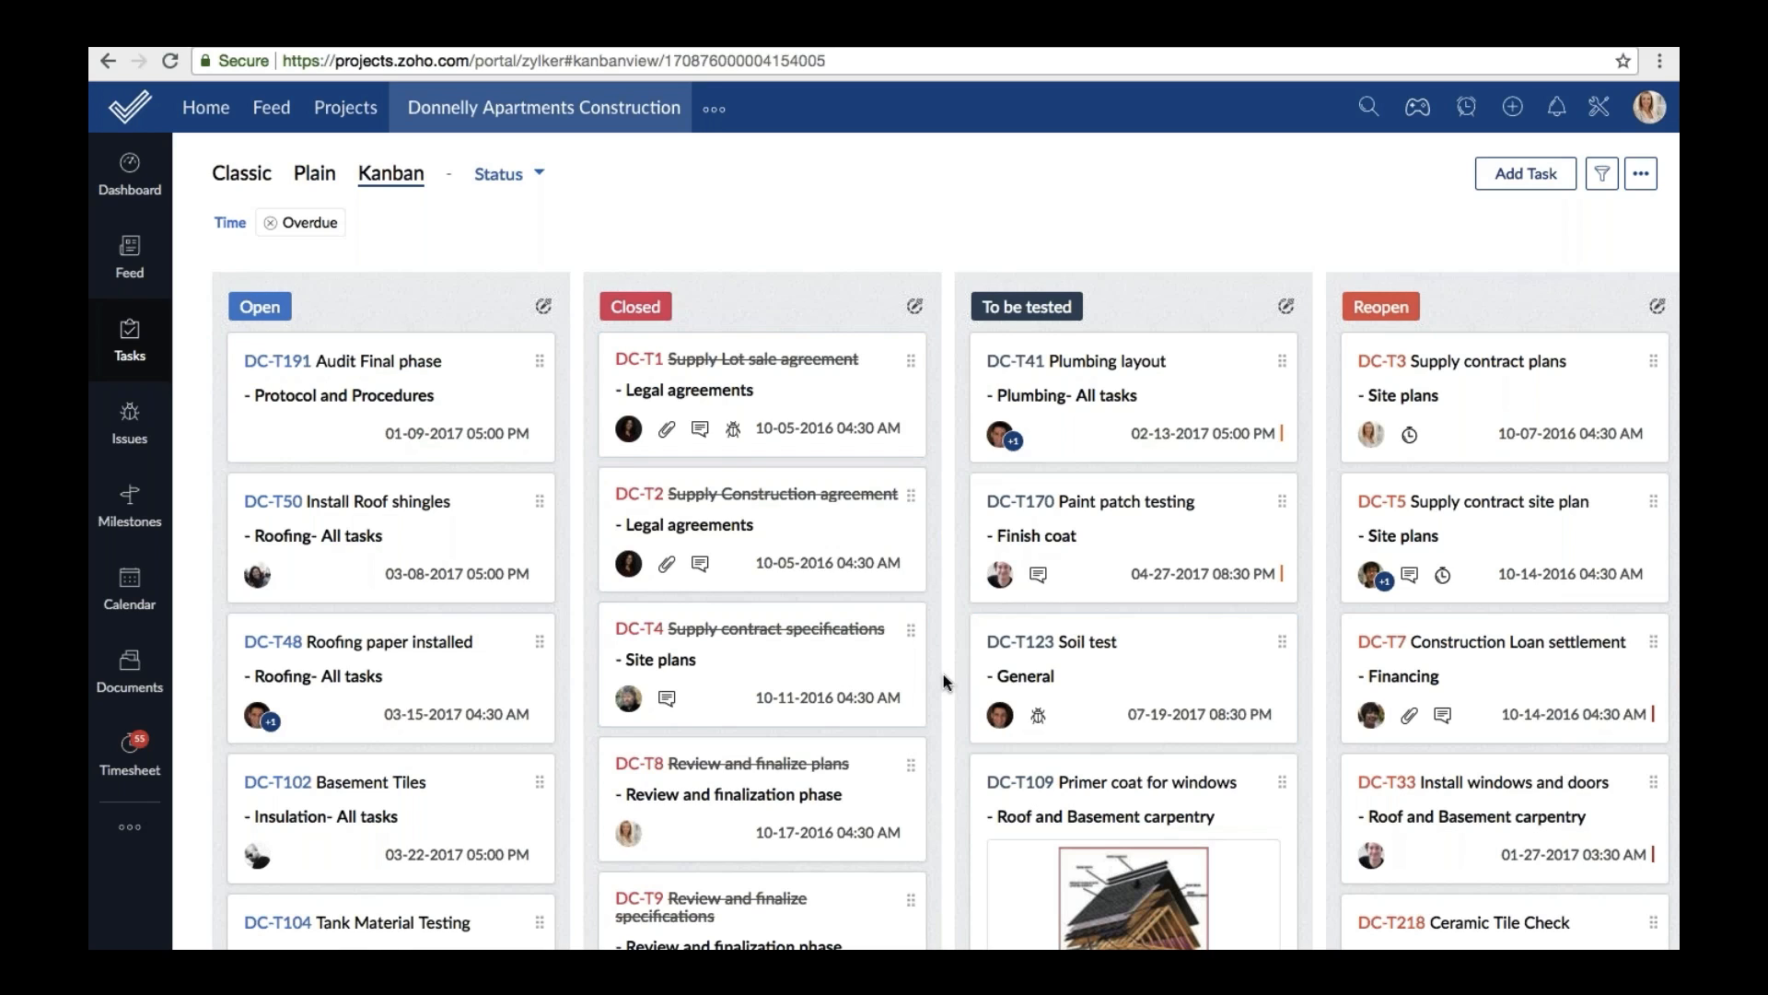
Move the Soil test task from the To be tested column to the Closed column.
drag(1094, 684, 717, 786)
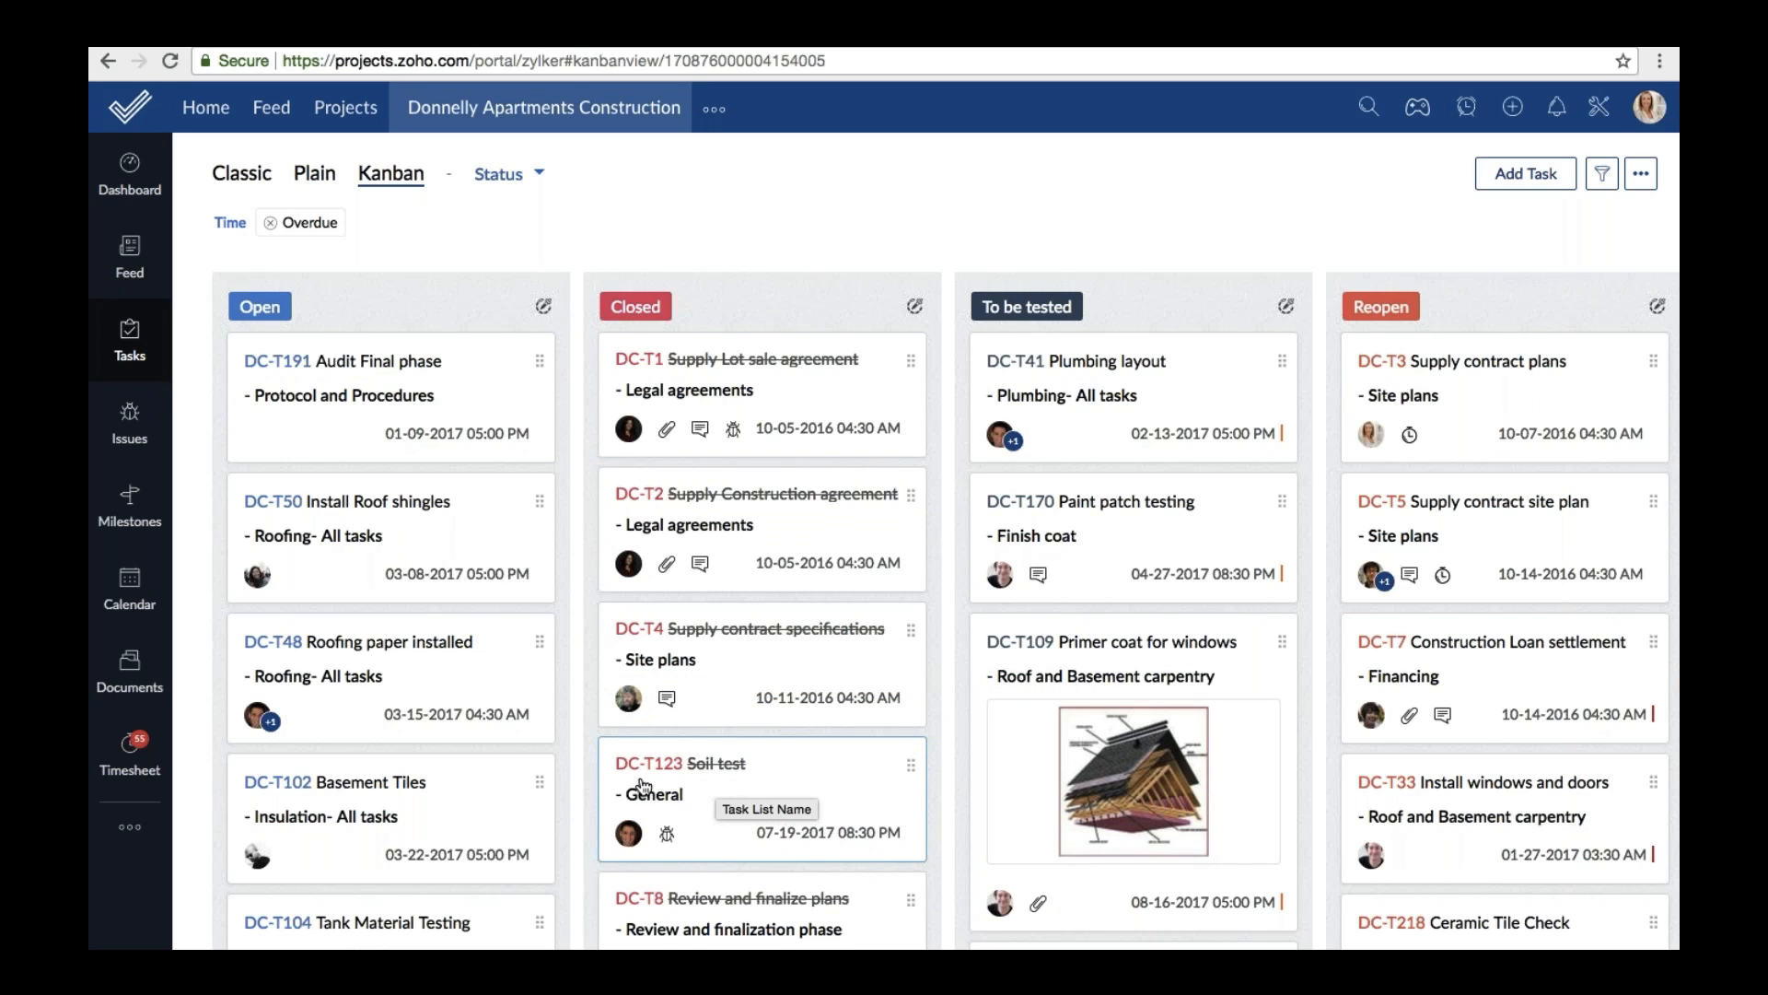
Open the project's Gantt Chart report and show the Paint touchup task and the bars following it in the Chronology Gantt.
click(130, 826)
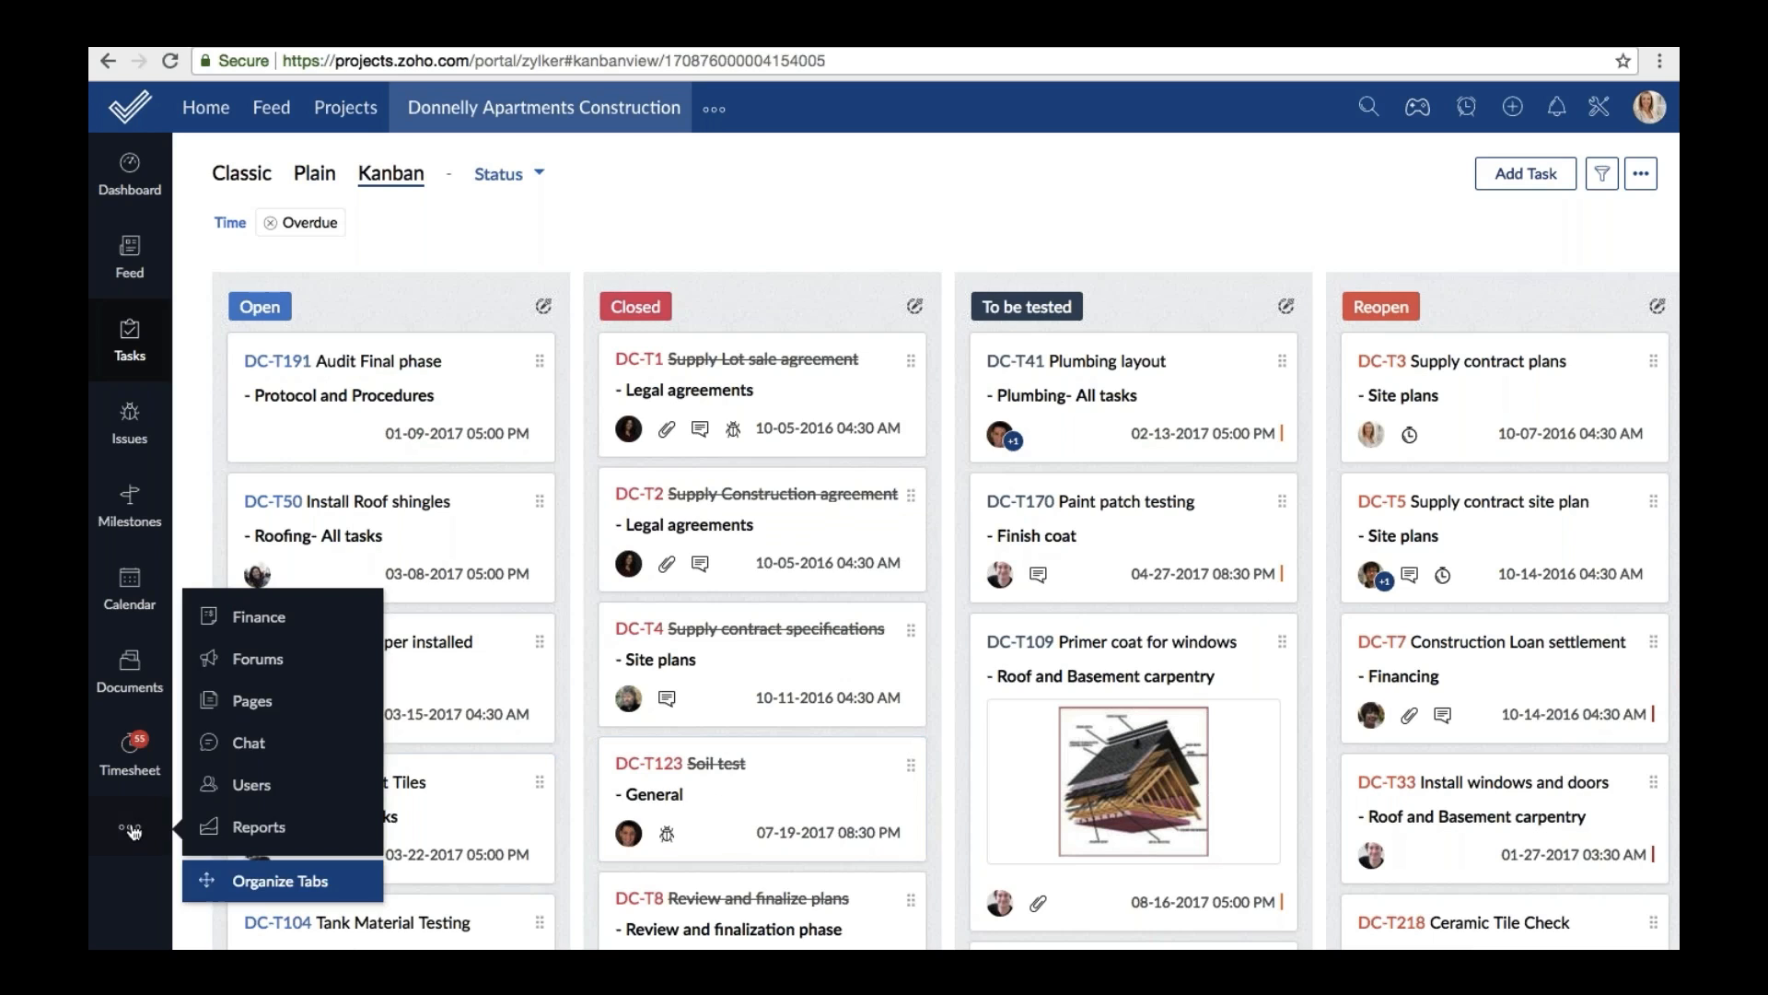
click(258, 828)
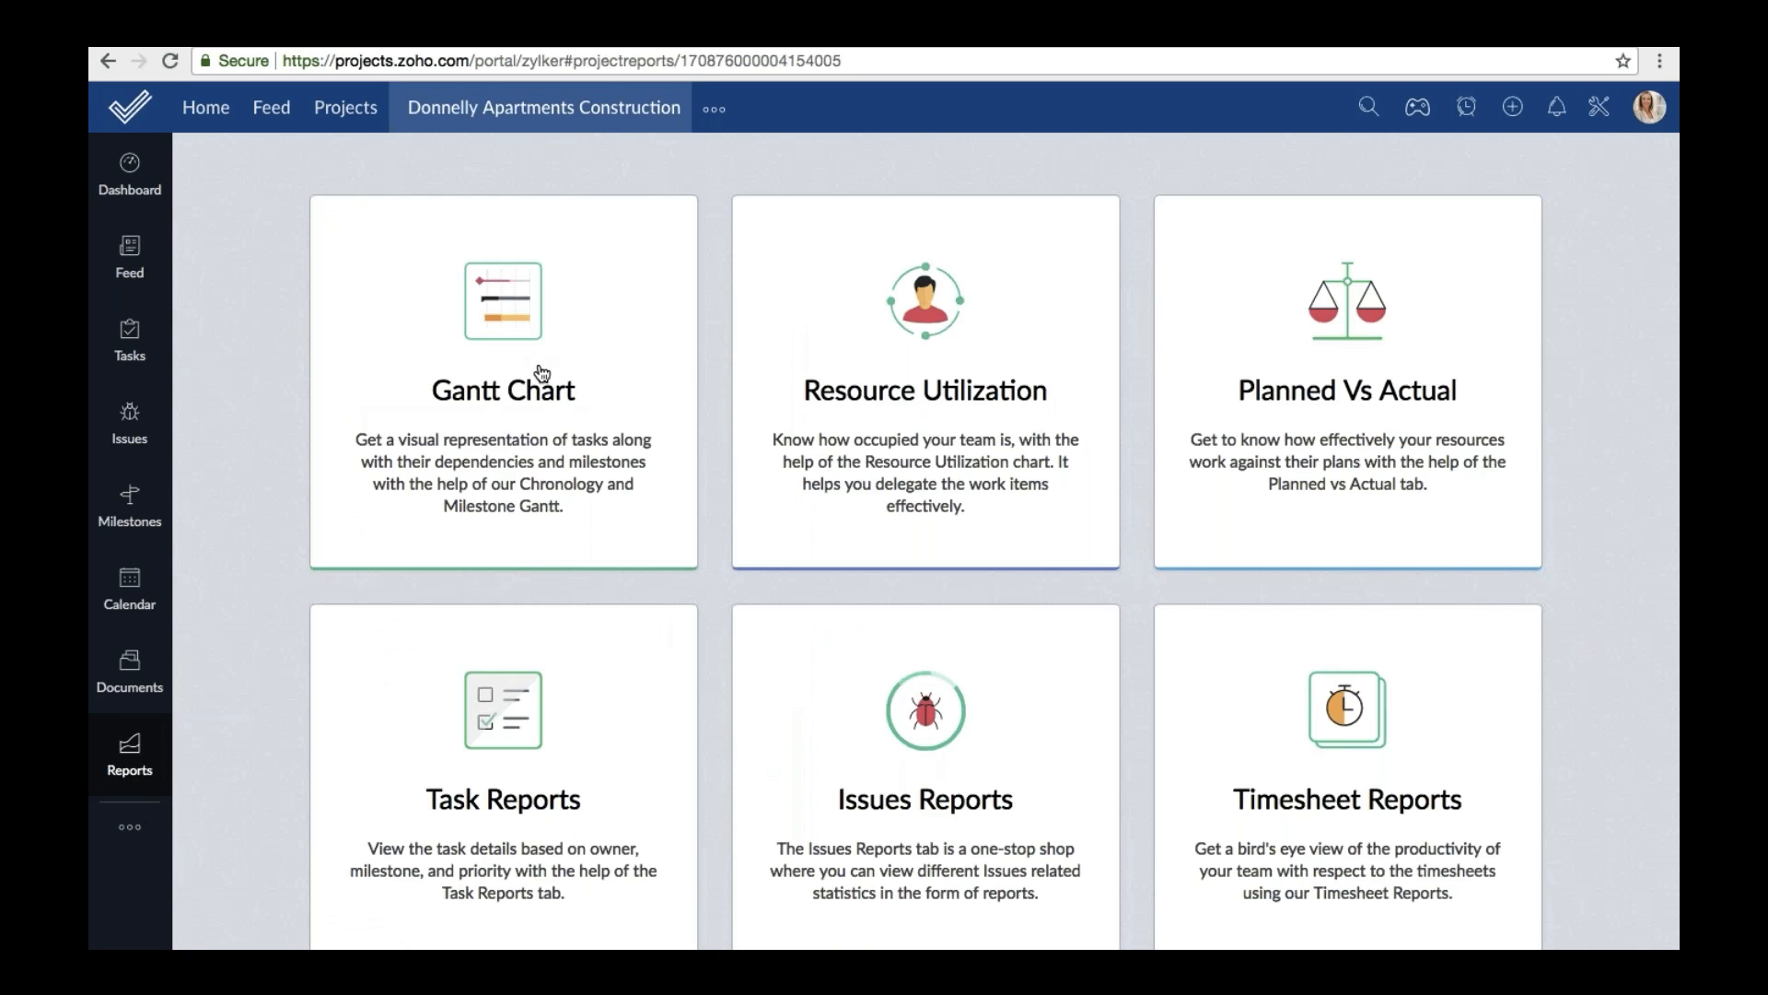
click(534, 373)
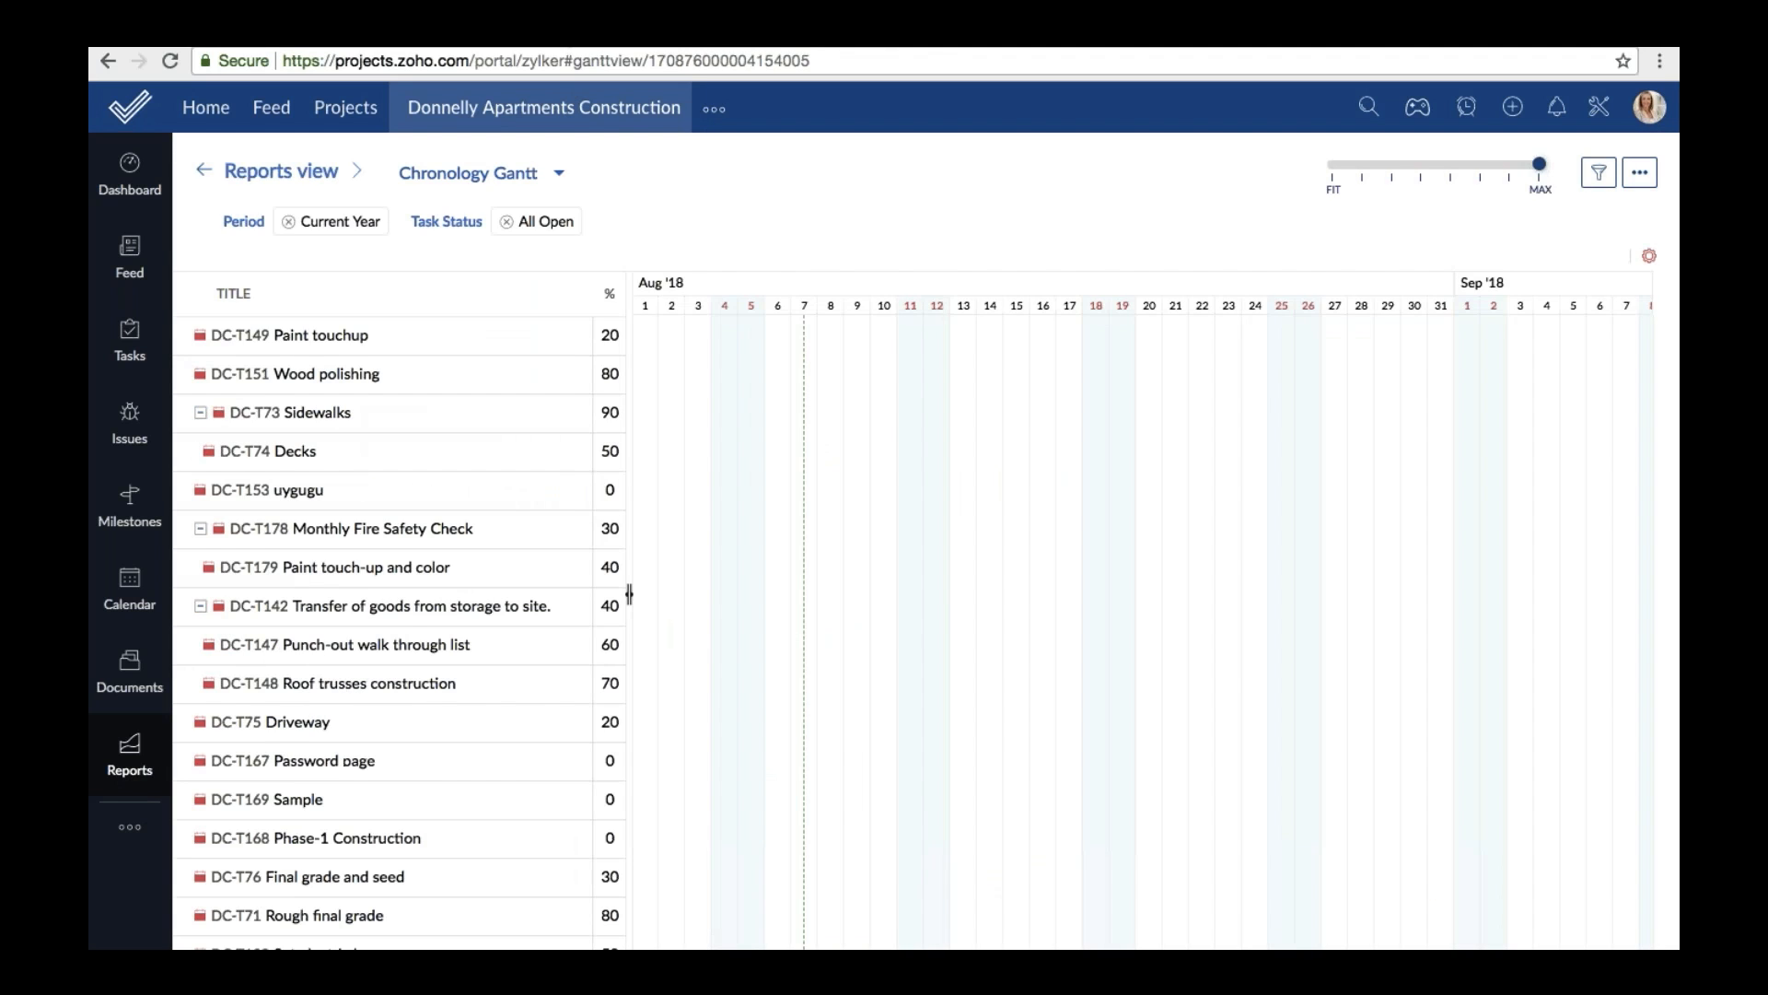
click(572, 337)
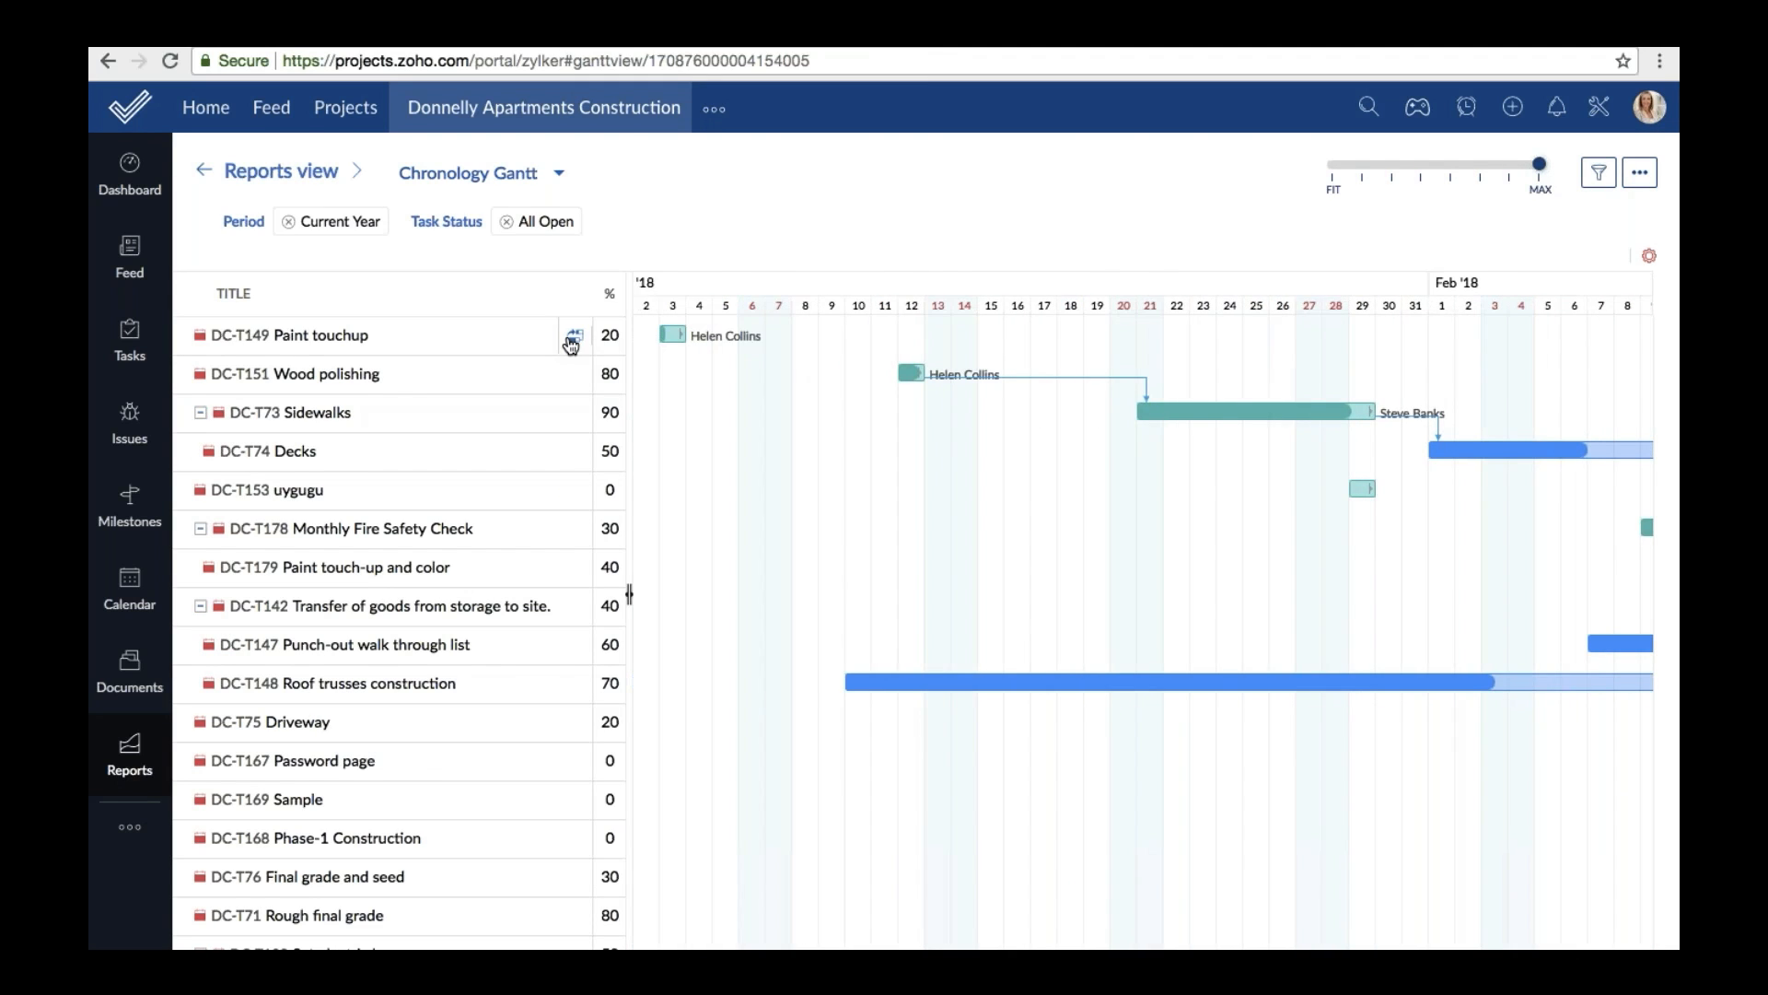
scroll(629, 594, right, 3)
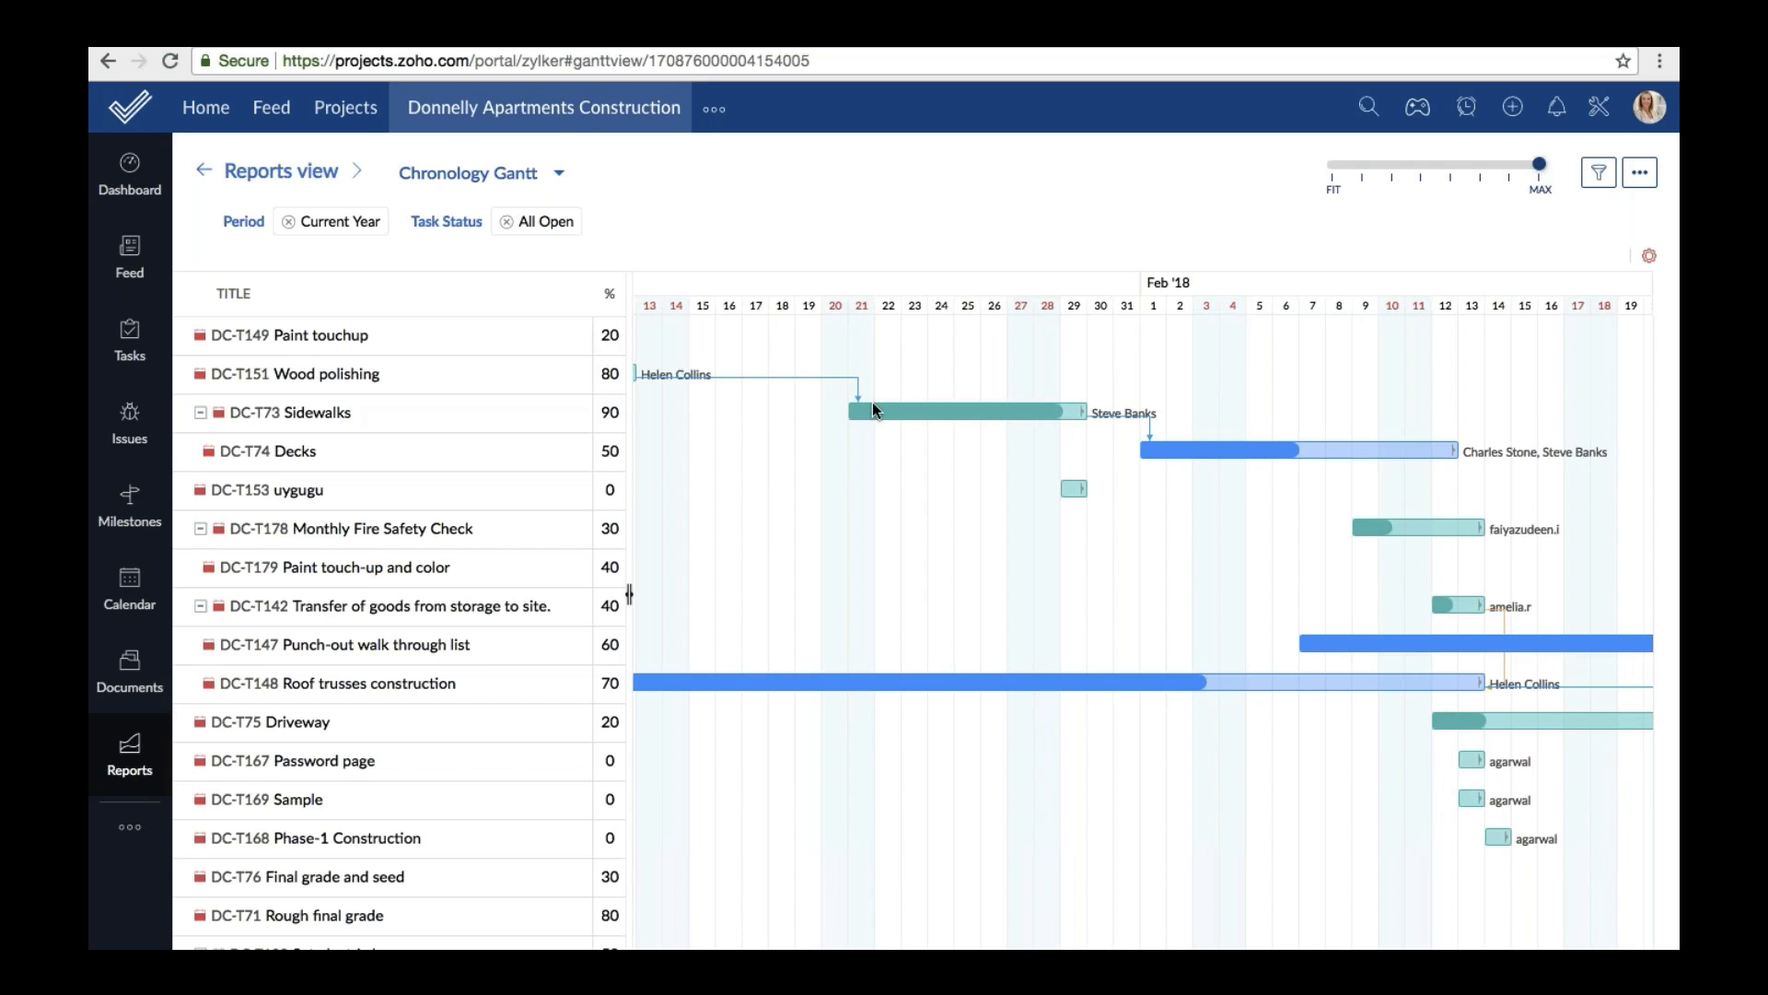
Switch the report to the Milestone Gantt and bring the Basement Tiles task's bar under Insulation into view.
click(558, 173)
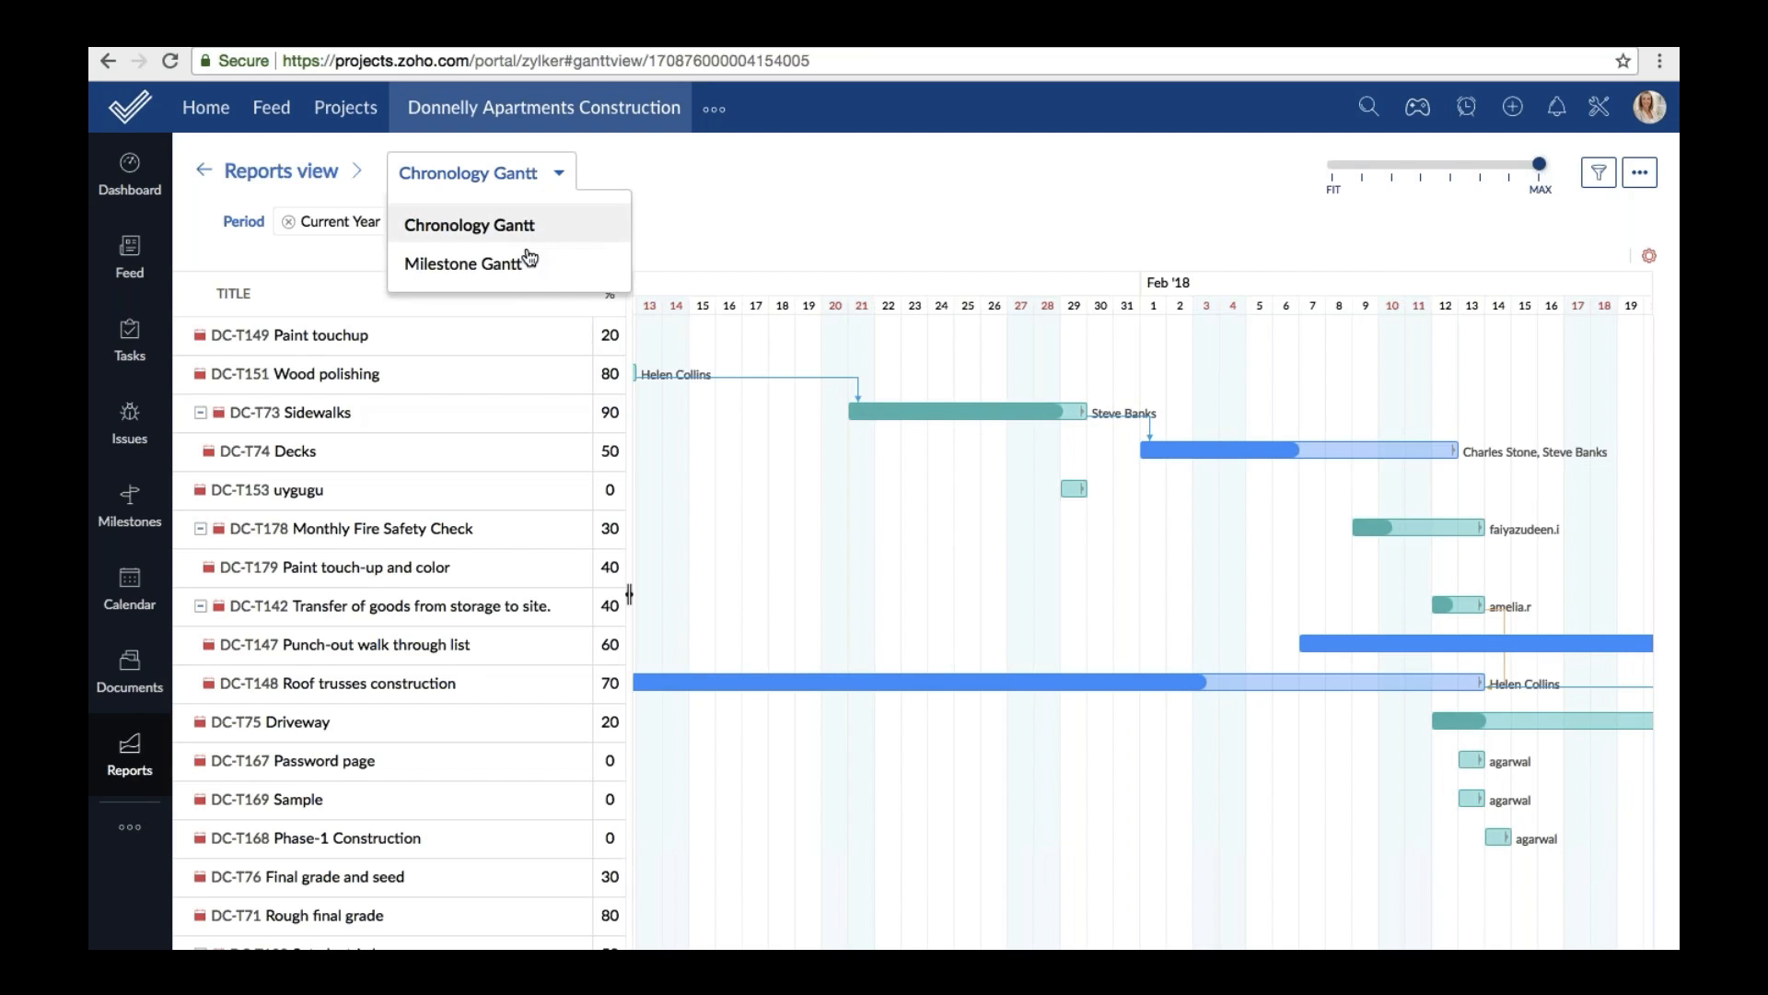
click(520, 264)
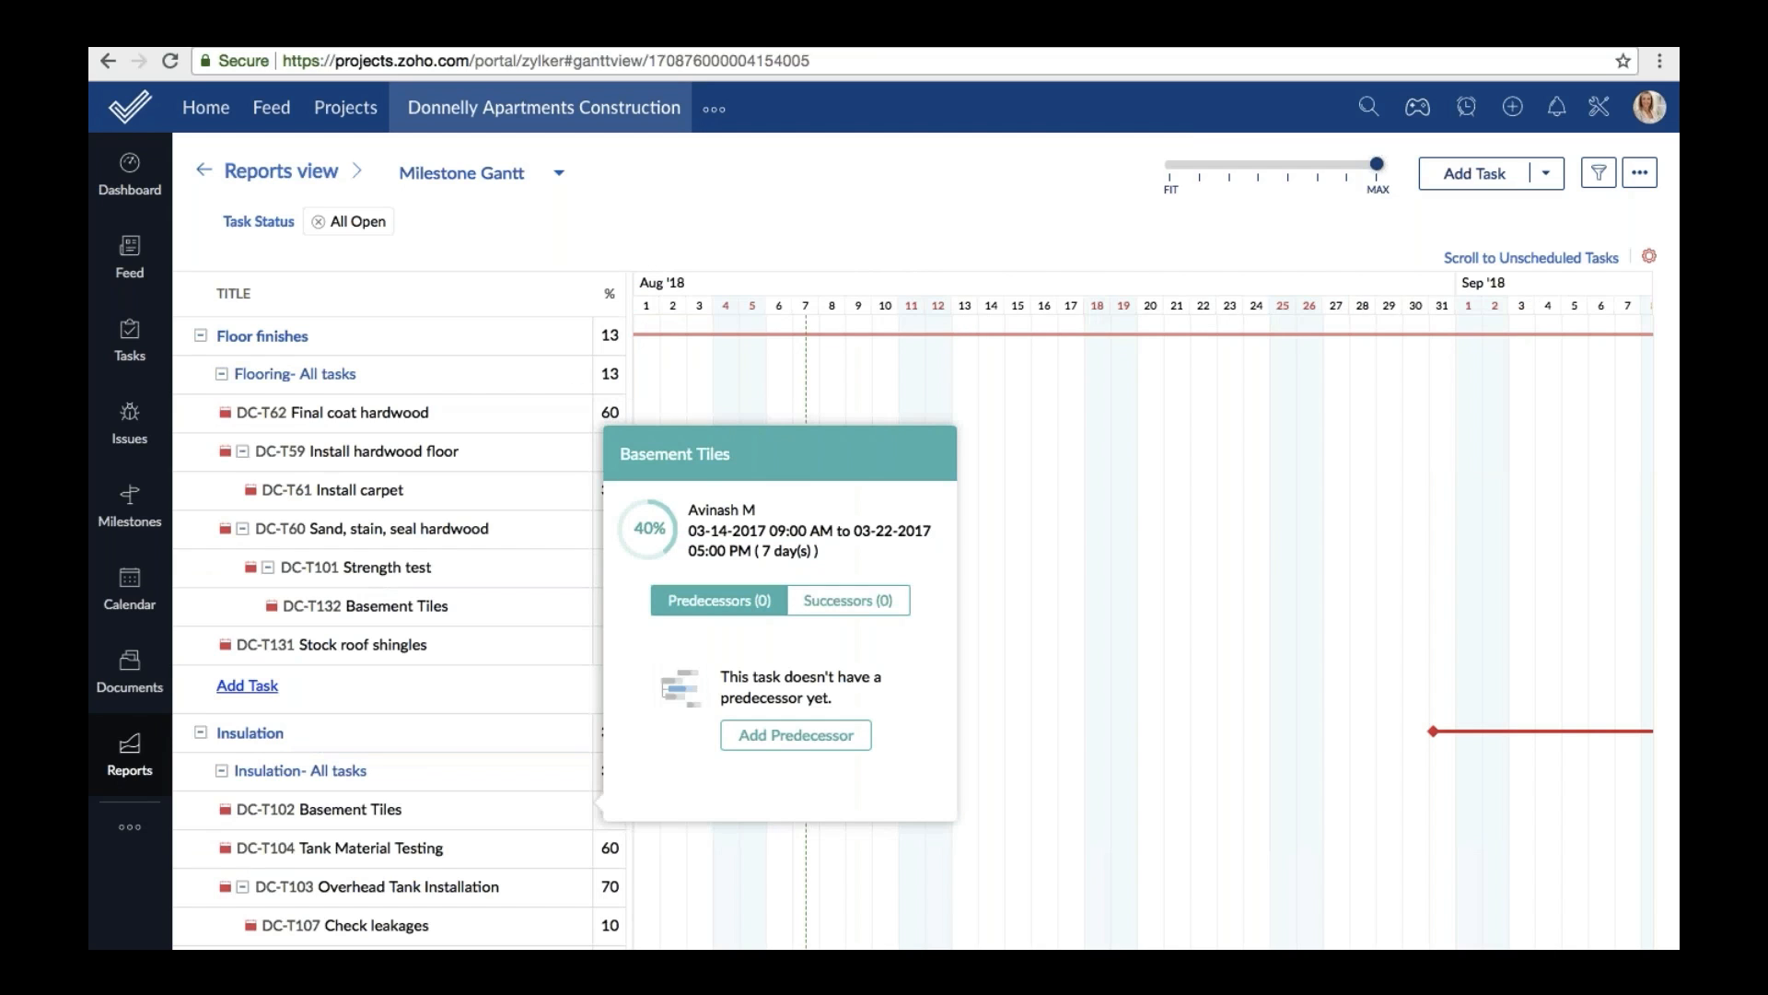
click(545, 809)
scroll(905, 737, down, 1)
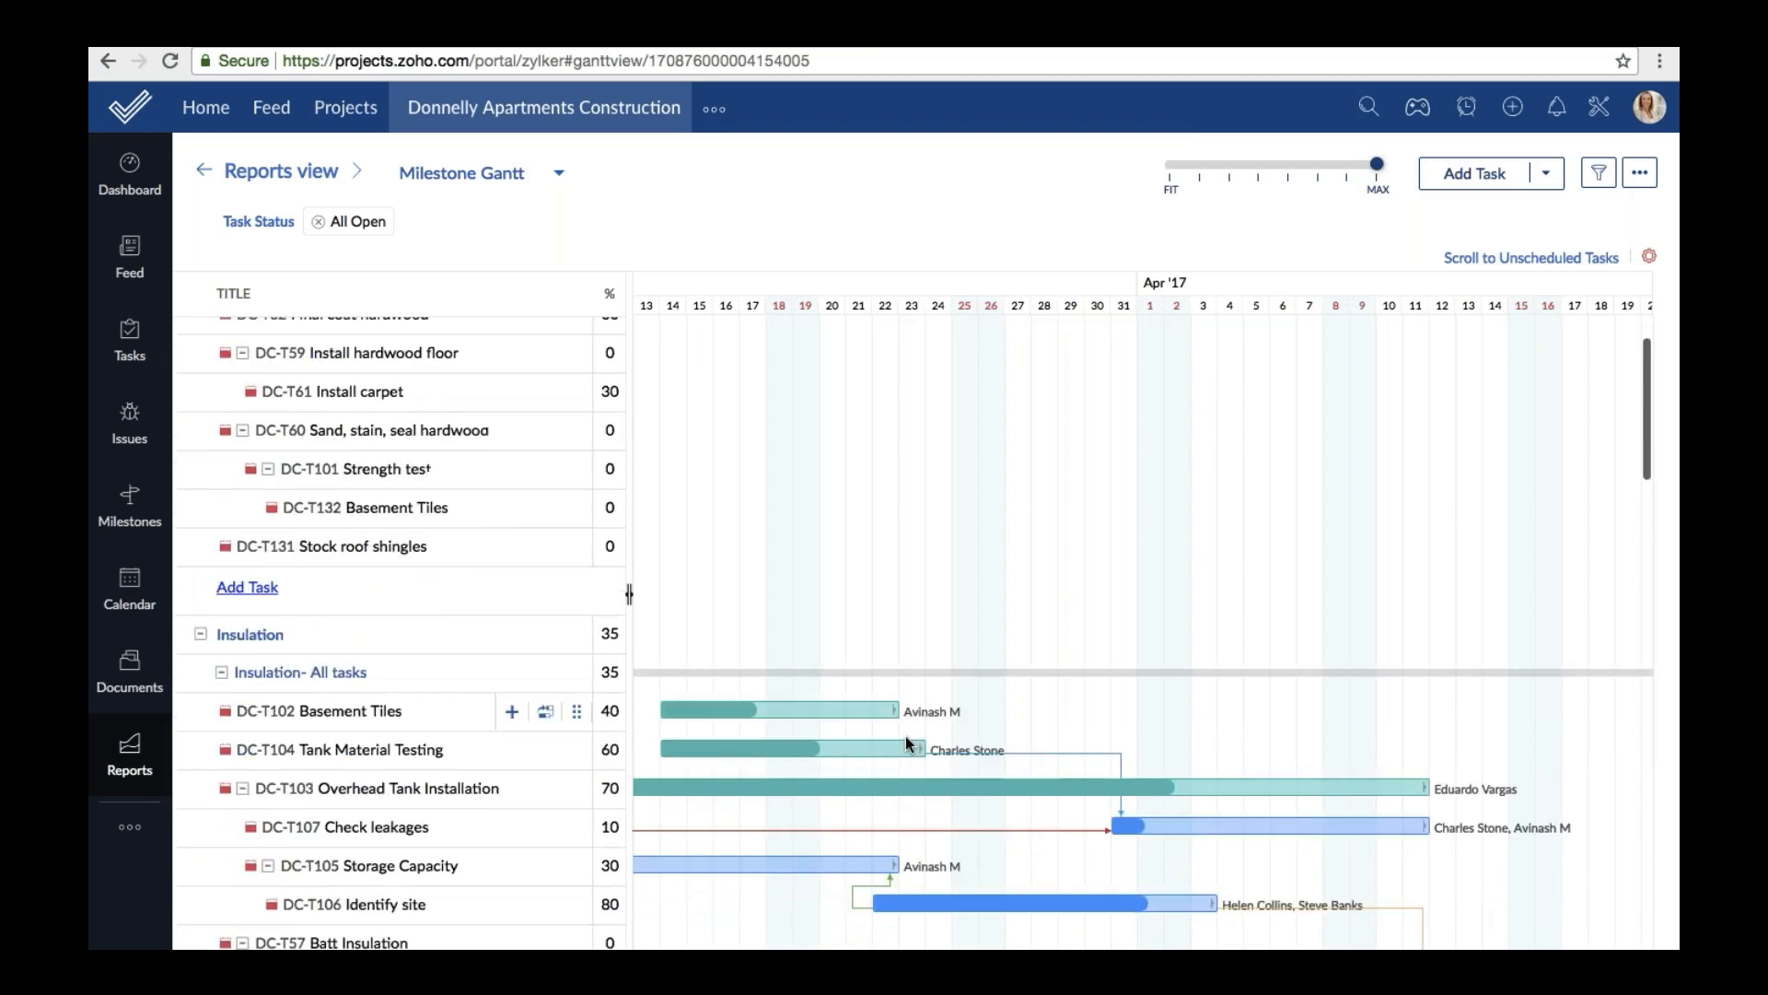
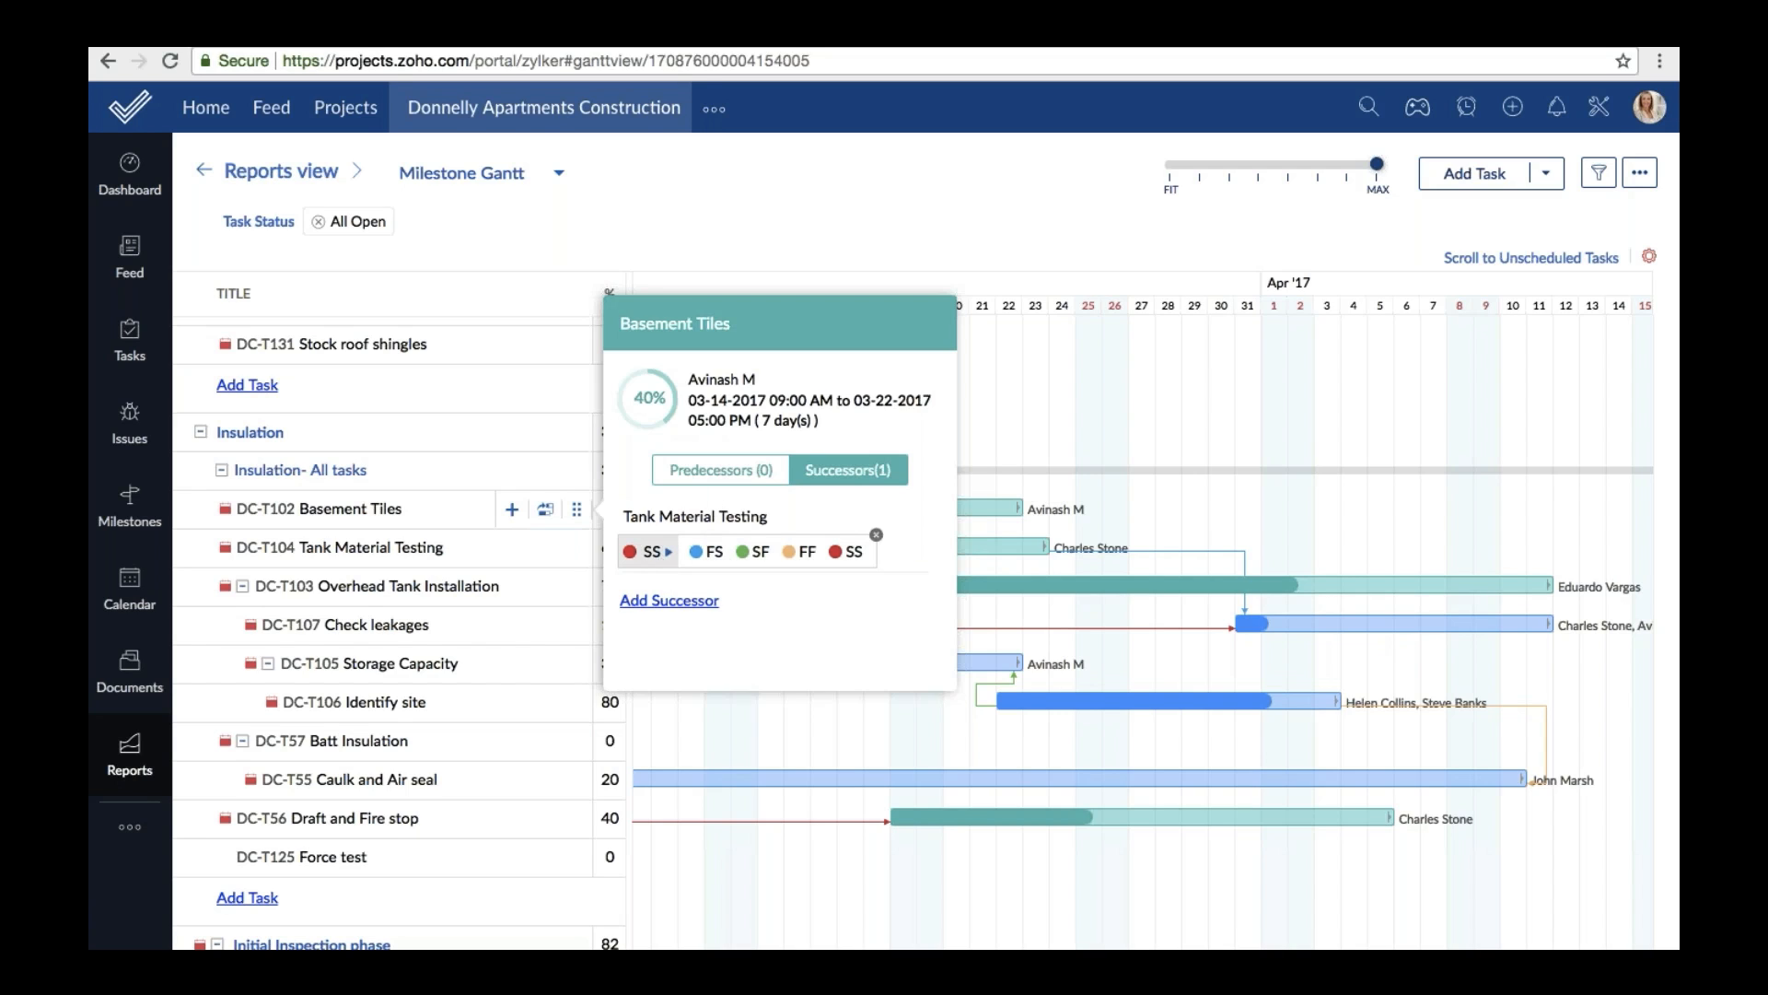
Change the dependency between Basement Tiles and its successor Tank Material Testing to FS (Finish to Start).
click(801, 271)
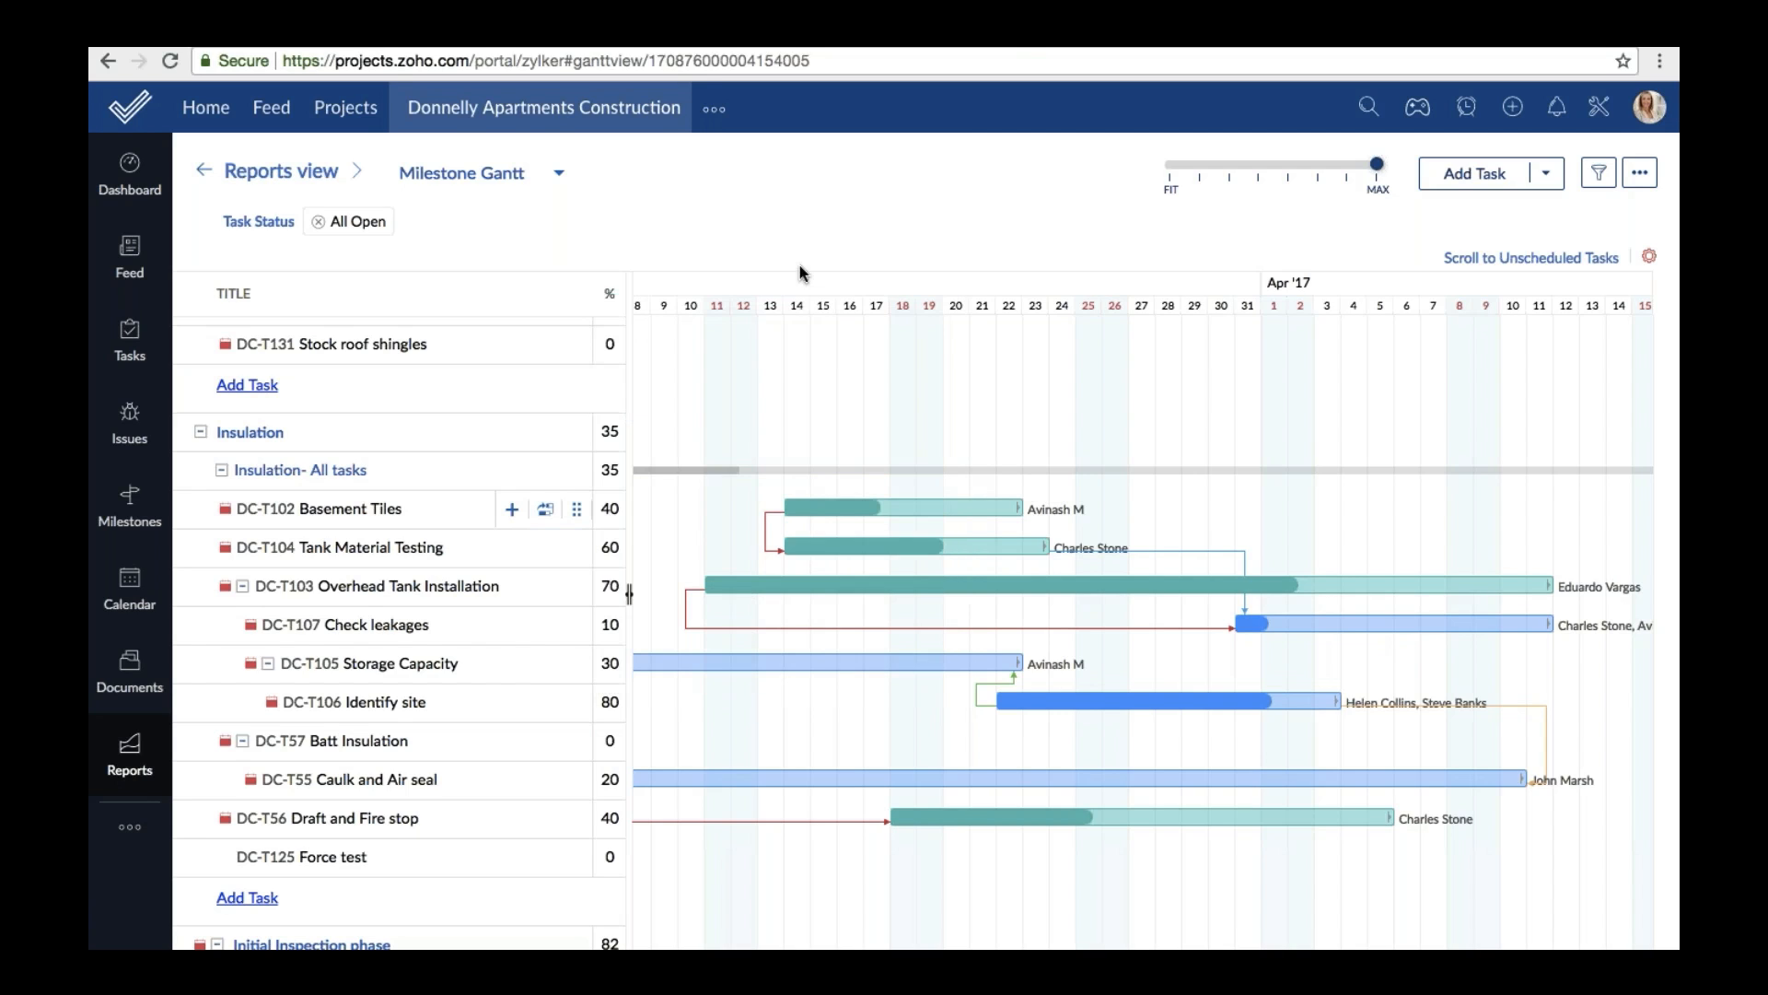
click(717, 497)
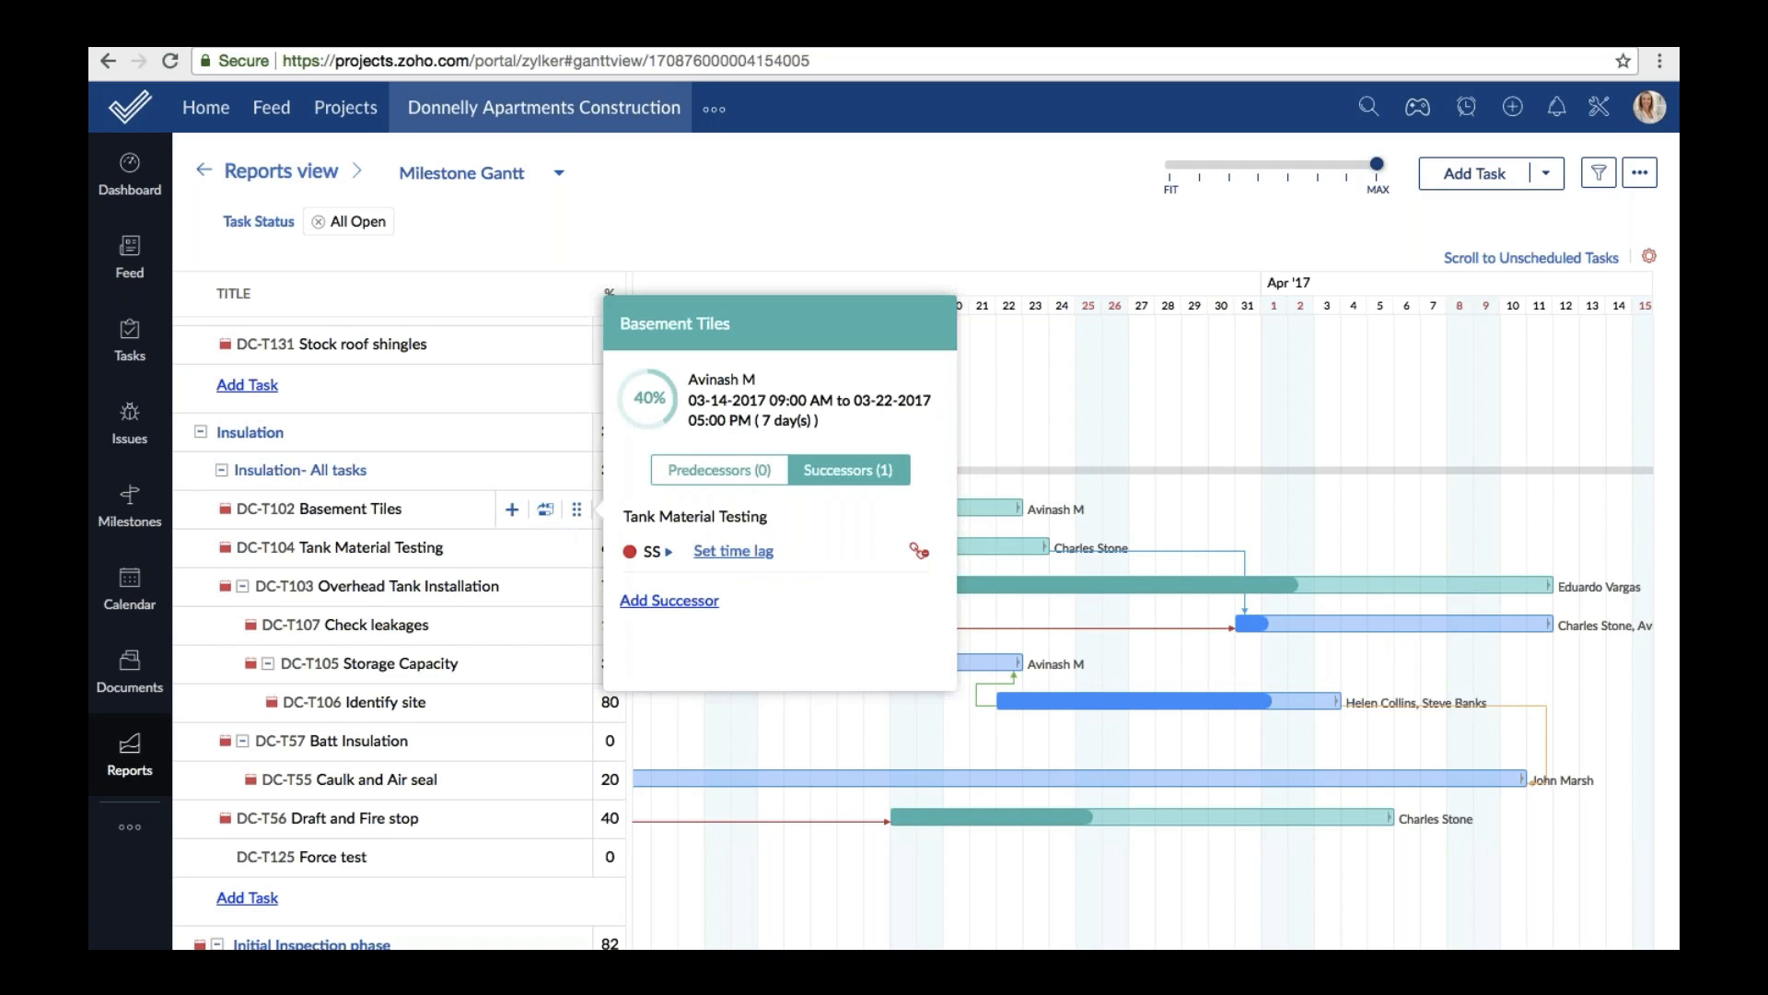
click(651, 551)
click(712, 553)
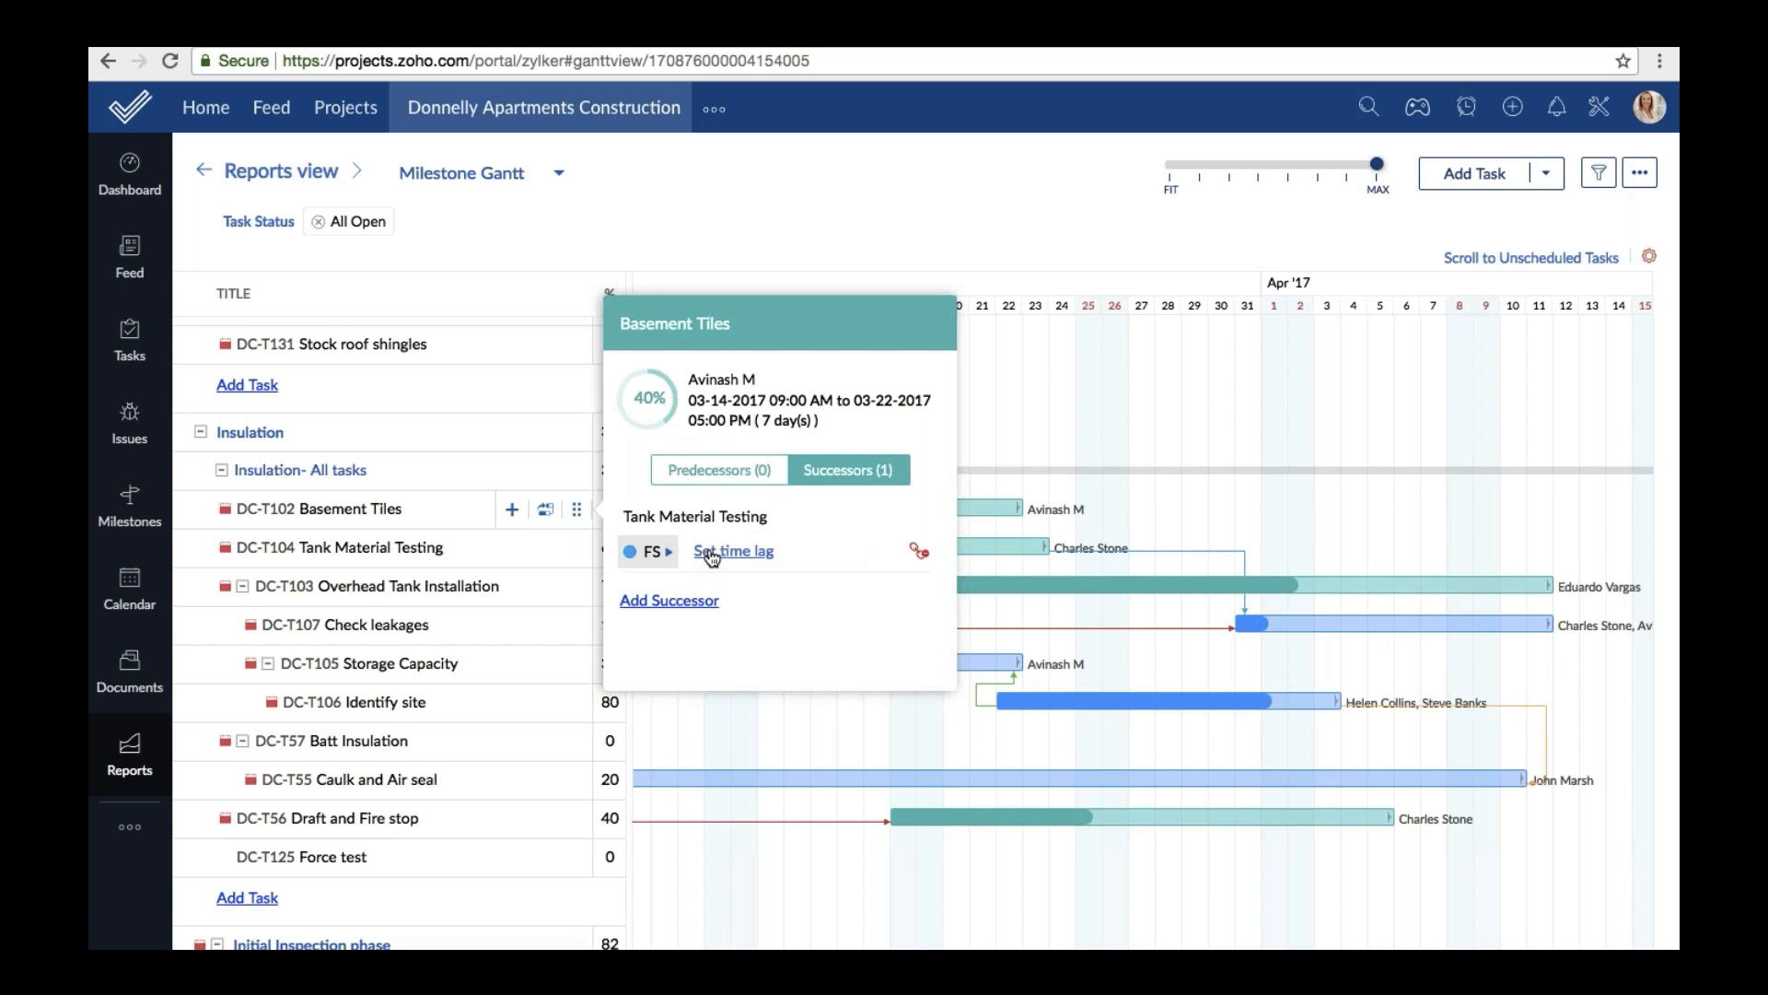
click(1002, 333)
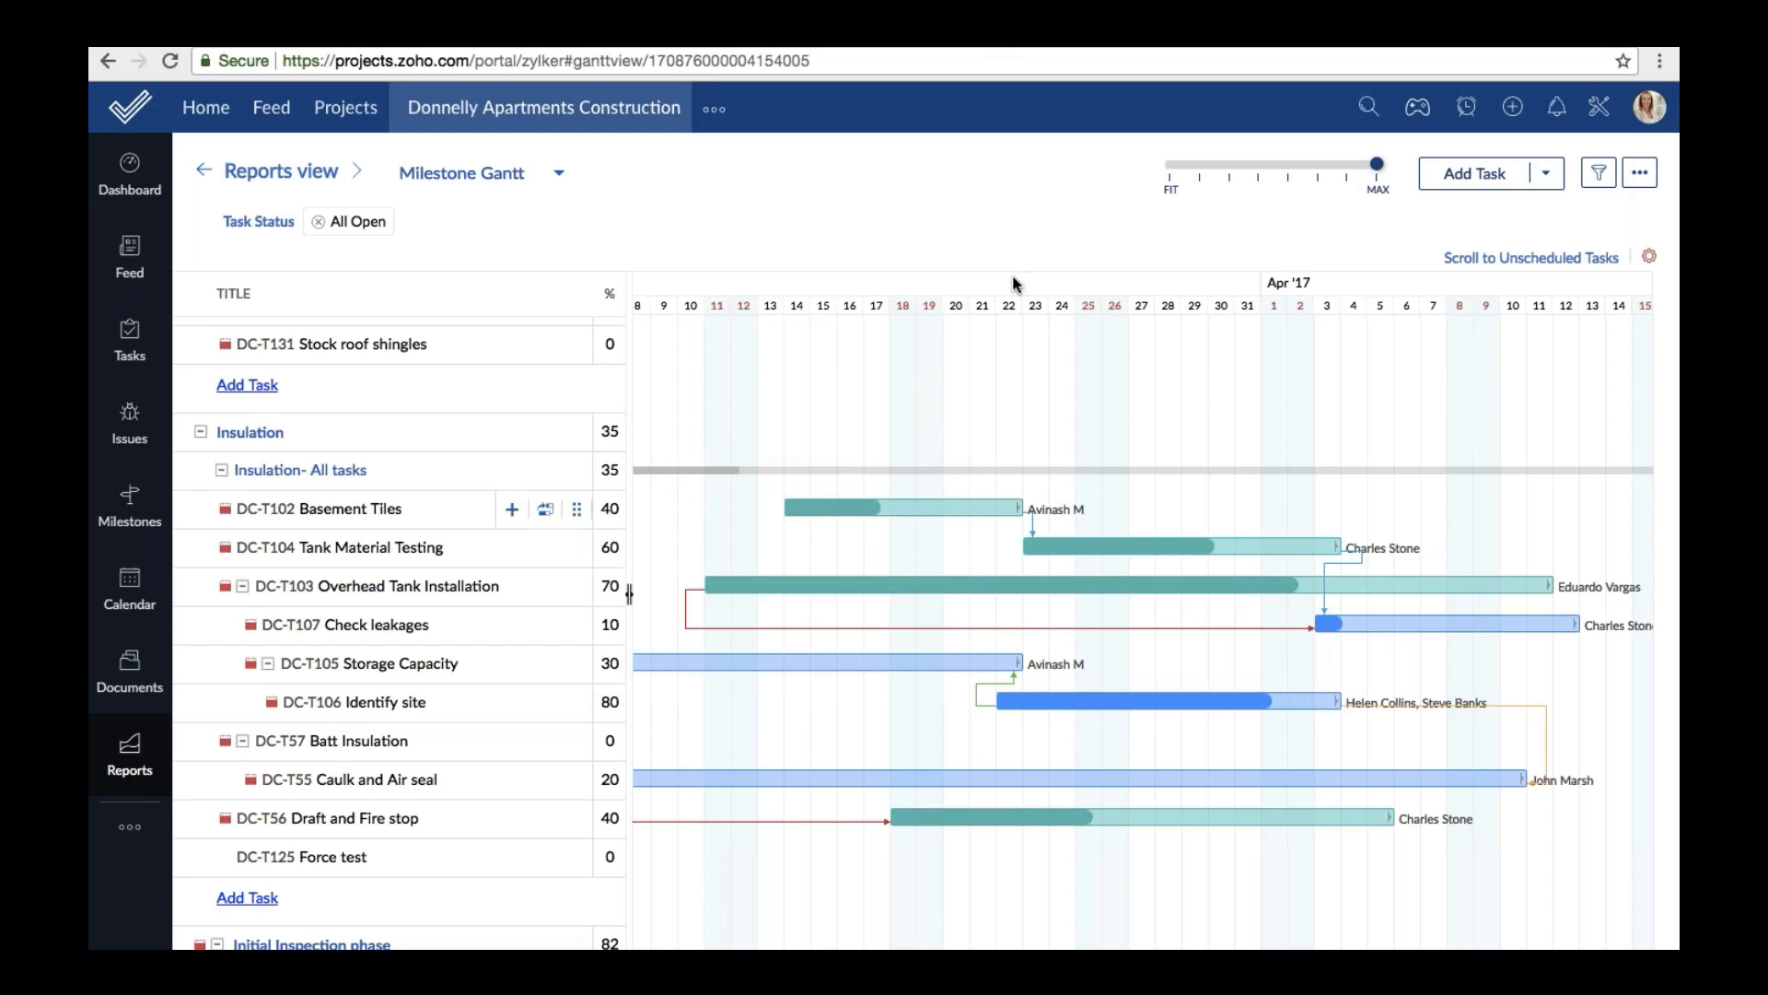
Set a 3-day time lag on the dependency between Basement Tiles and its successor Tank Material Testing.
click(552, 516)
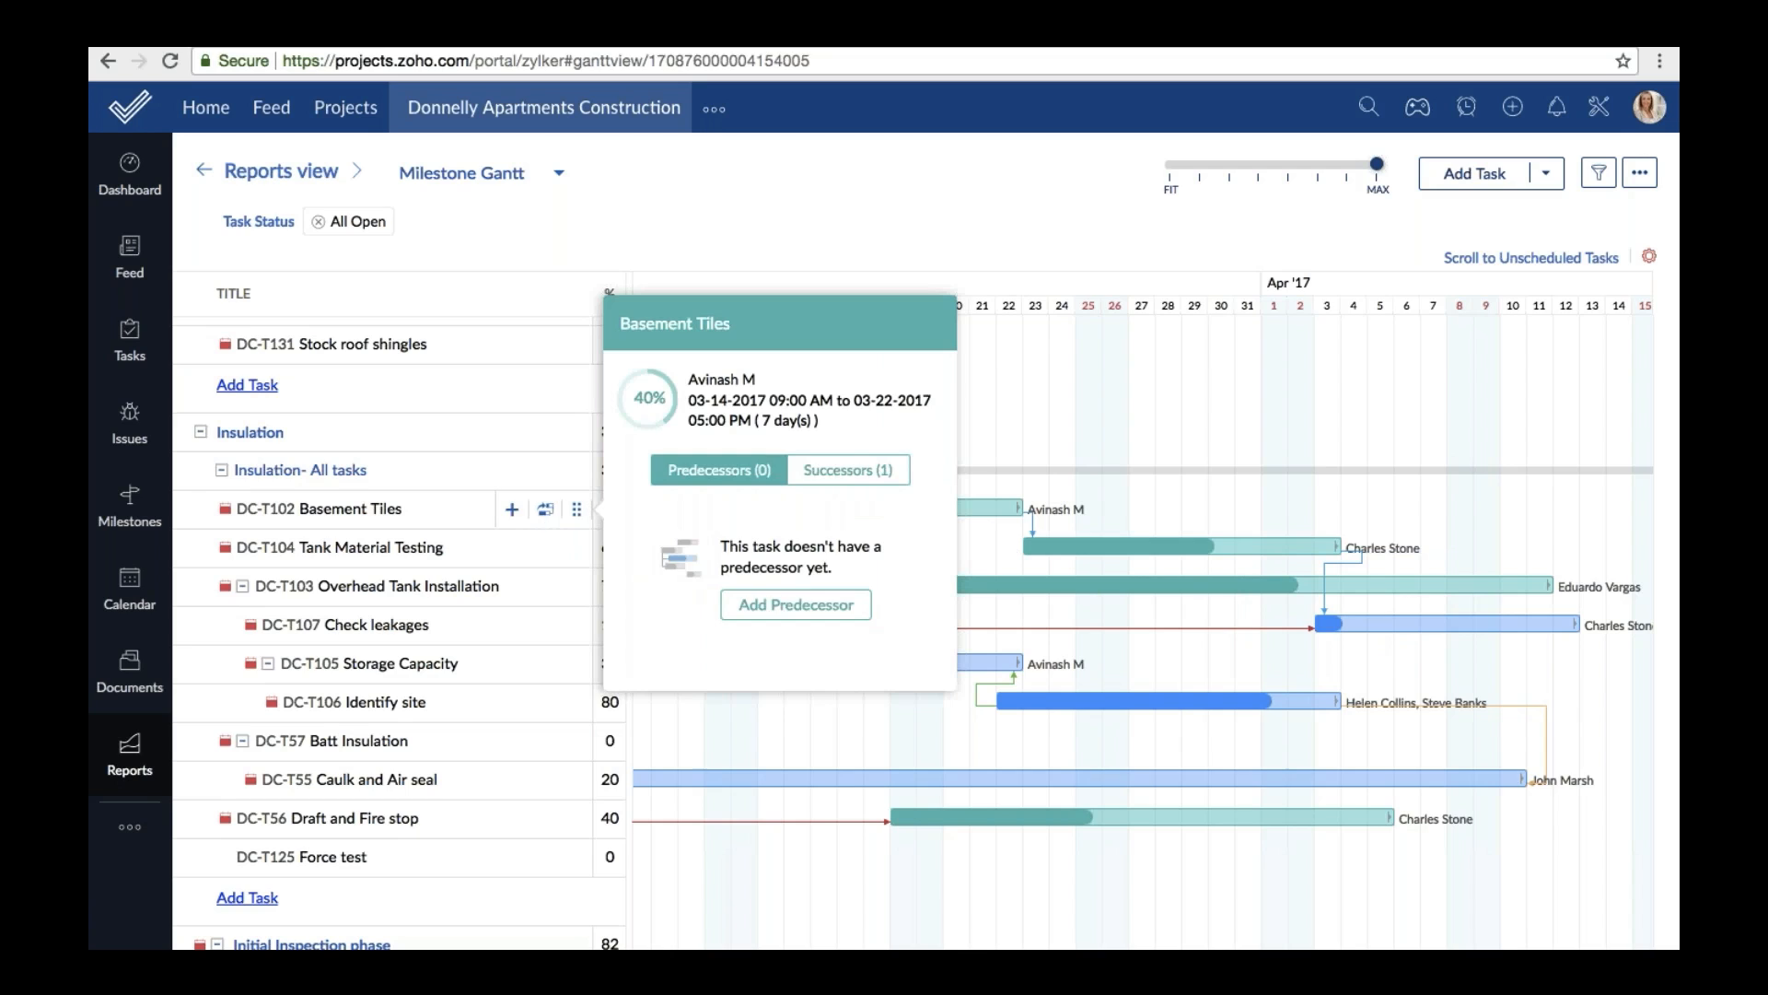
click(848, 471)
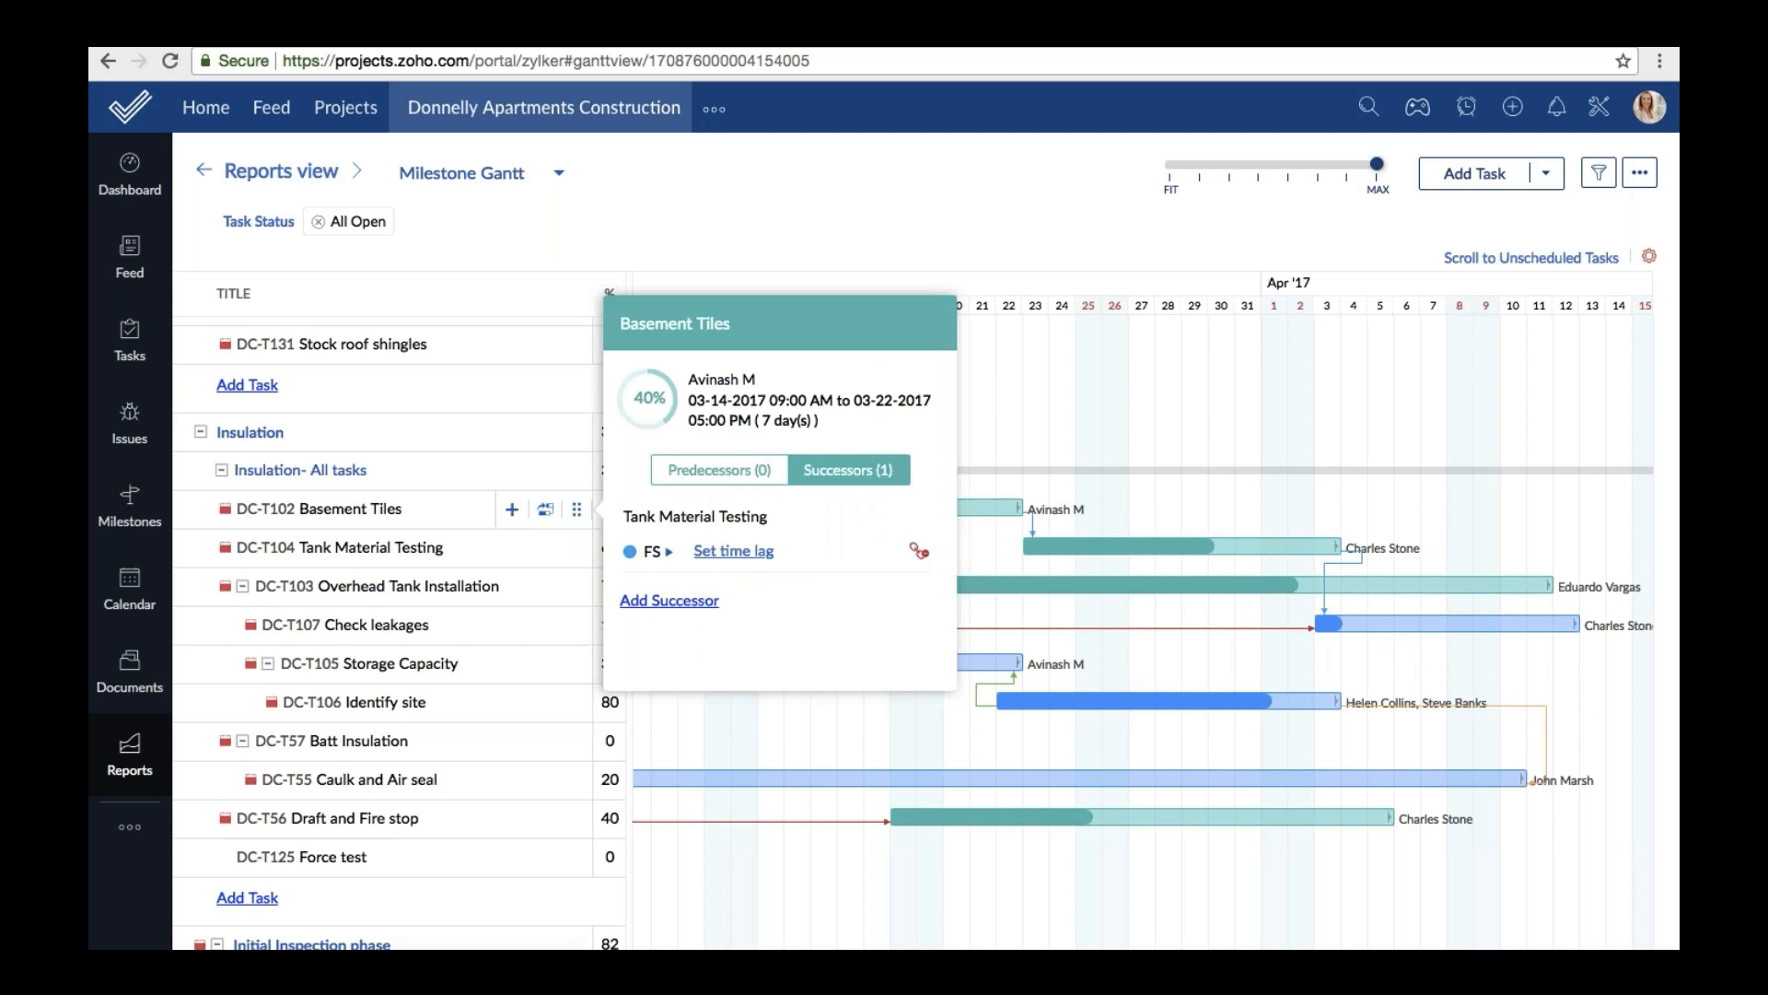
click(737, 551)
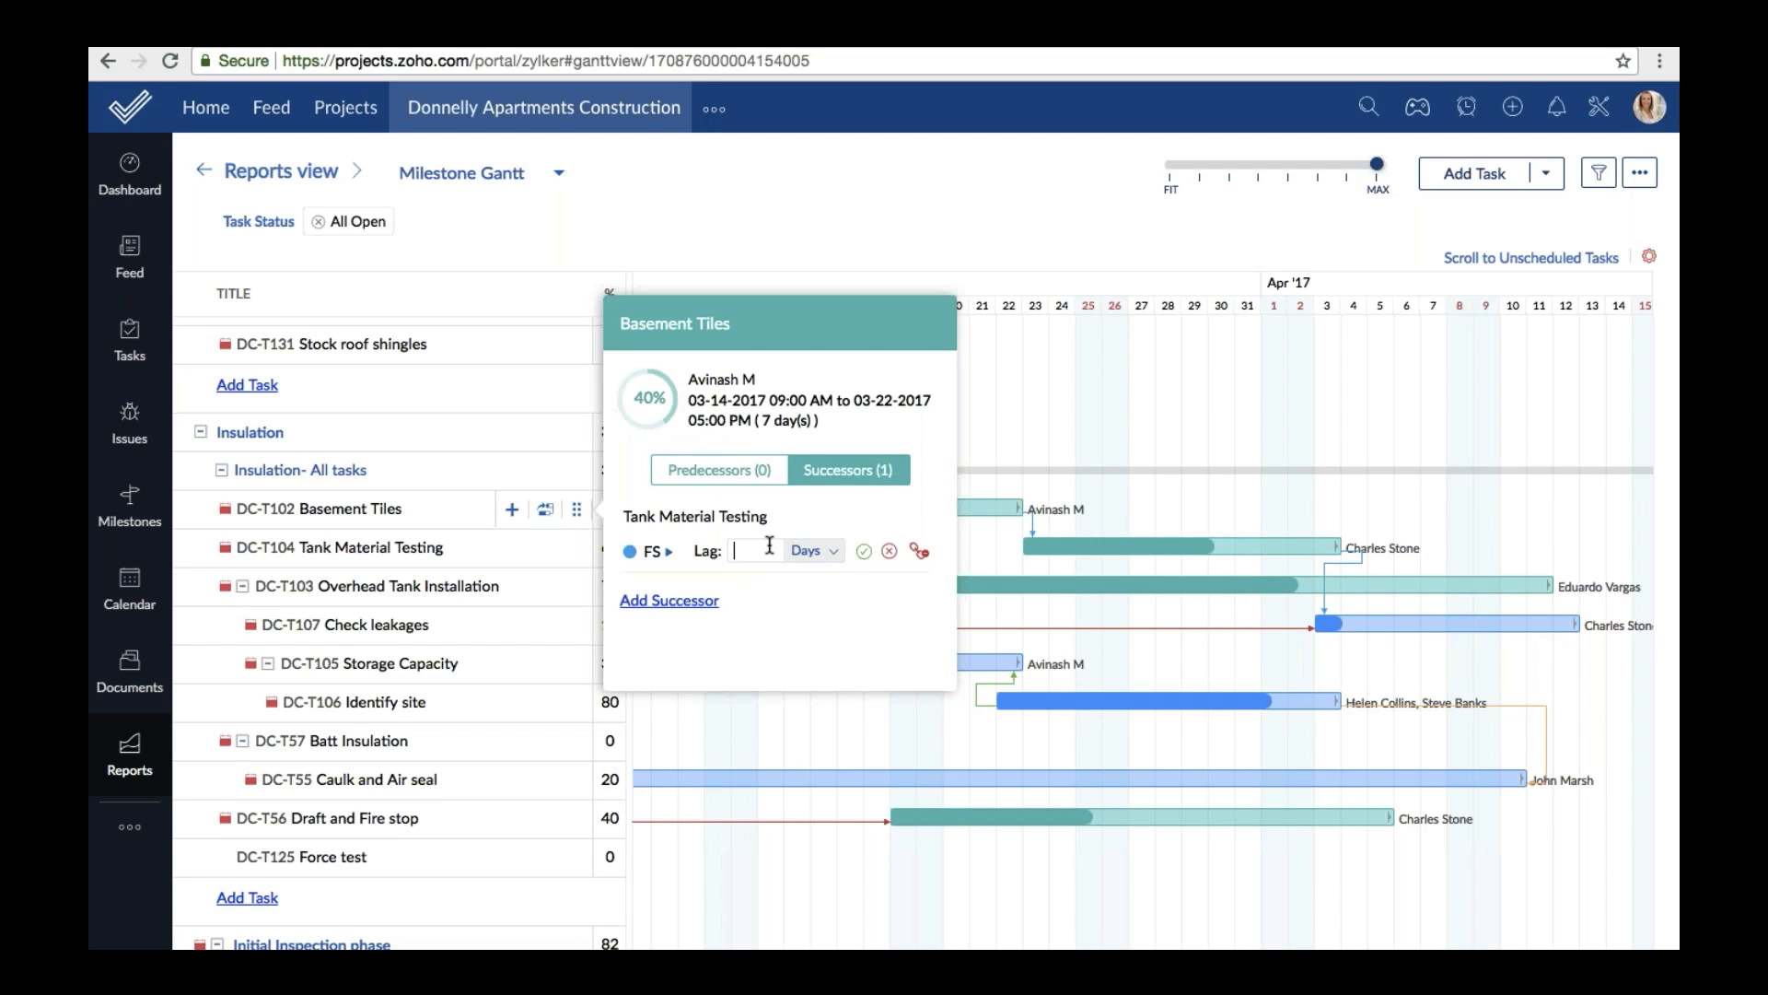
text(3)
click(865, 551)
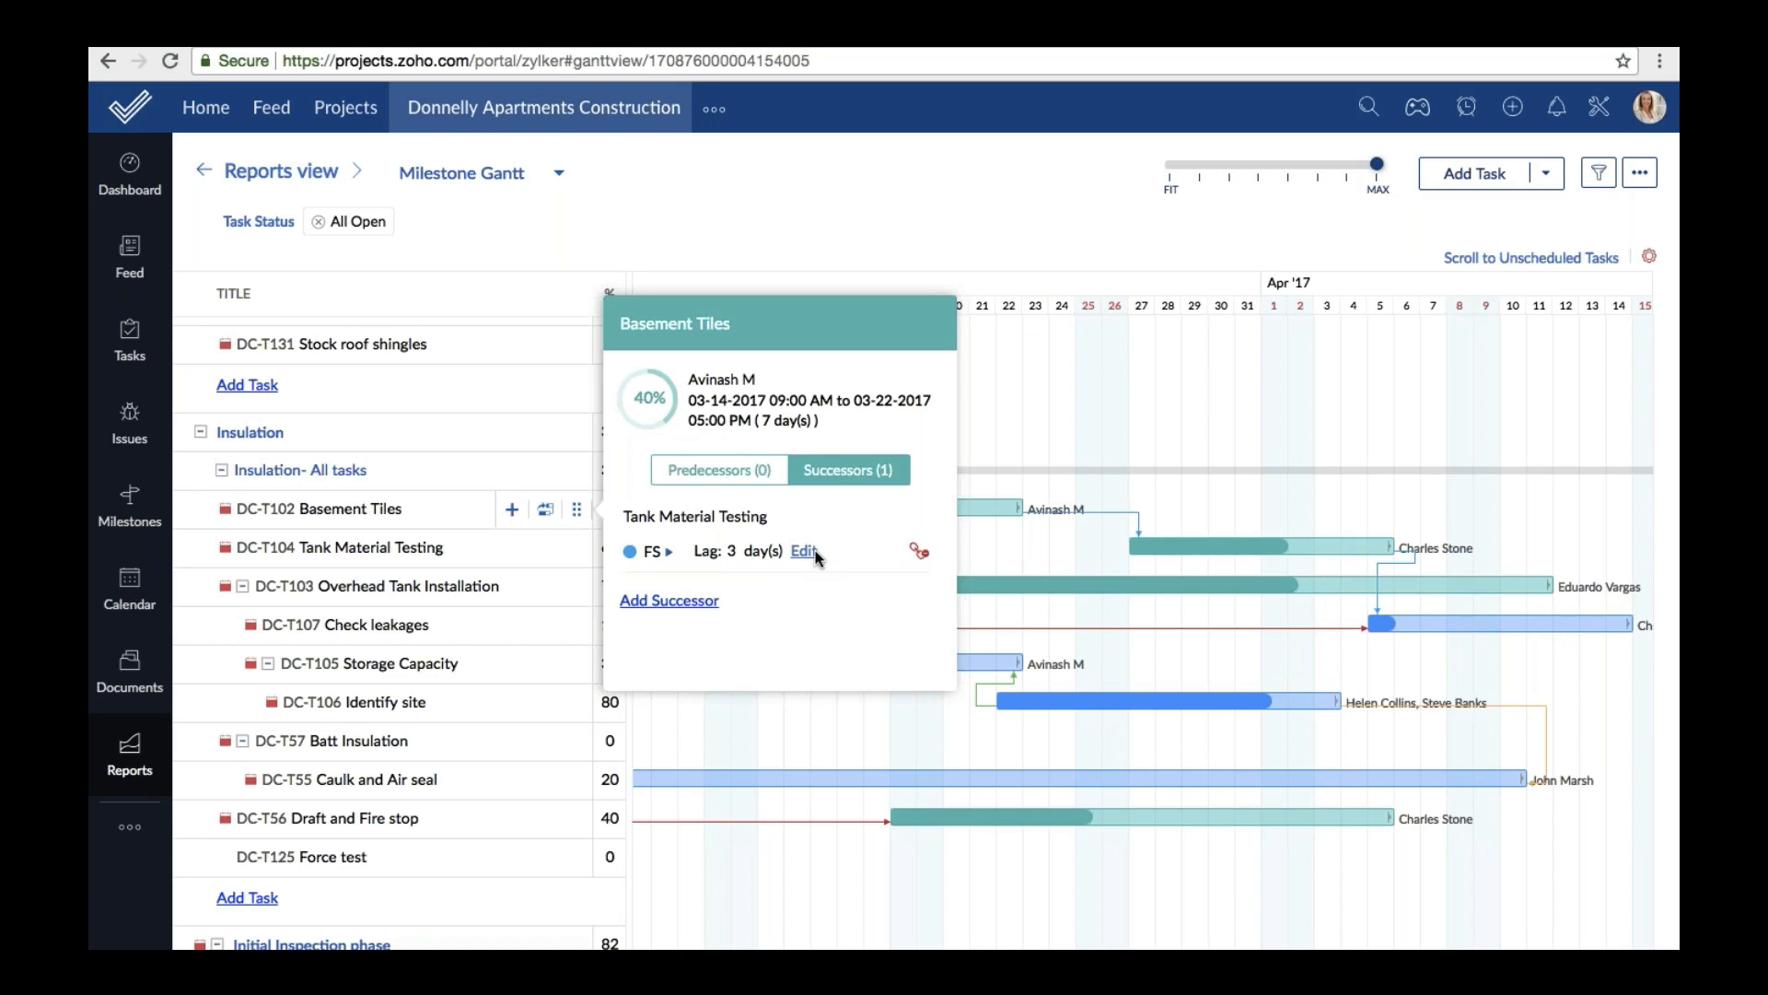
click(1164, 515)
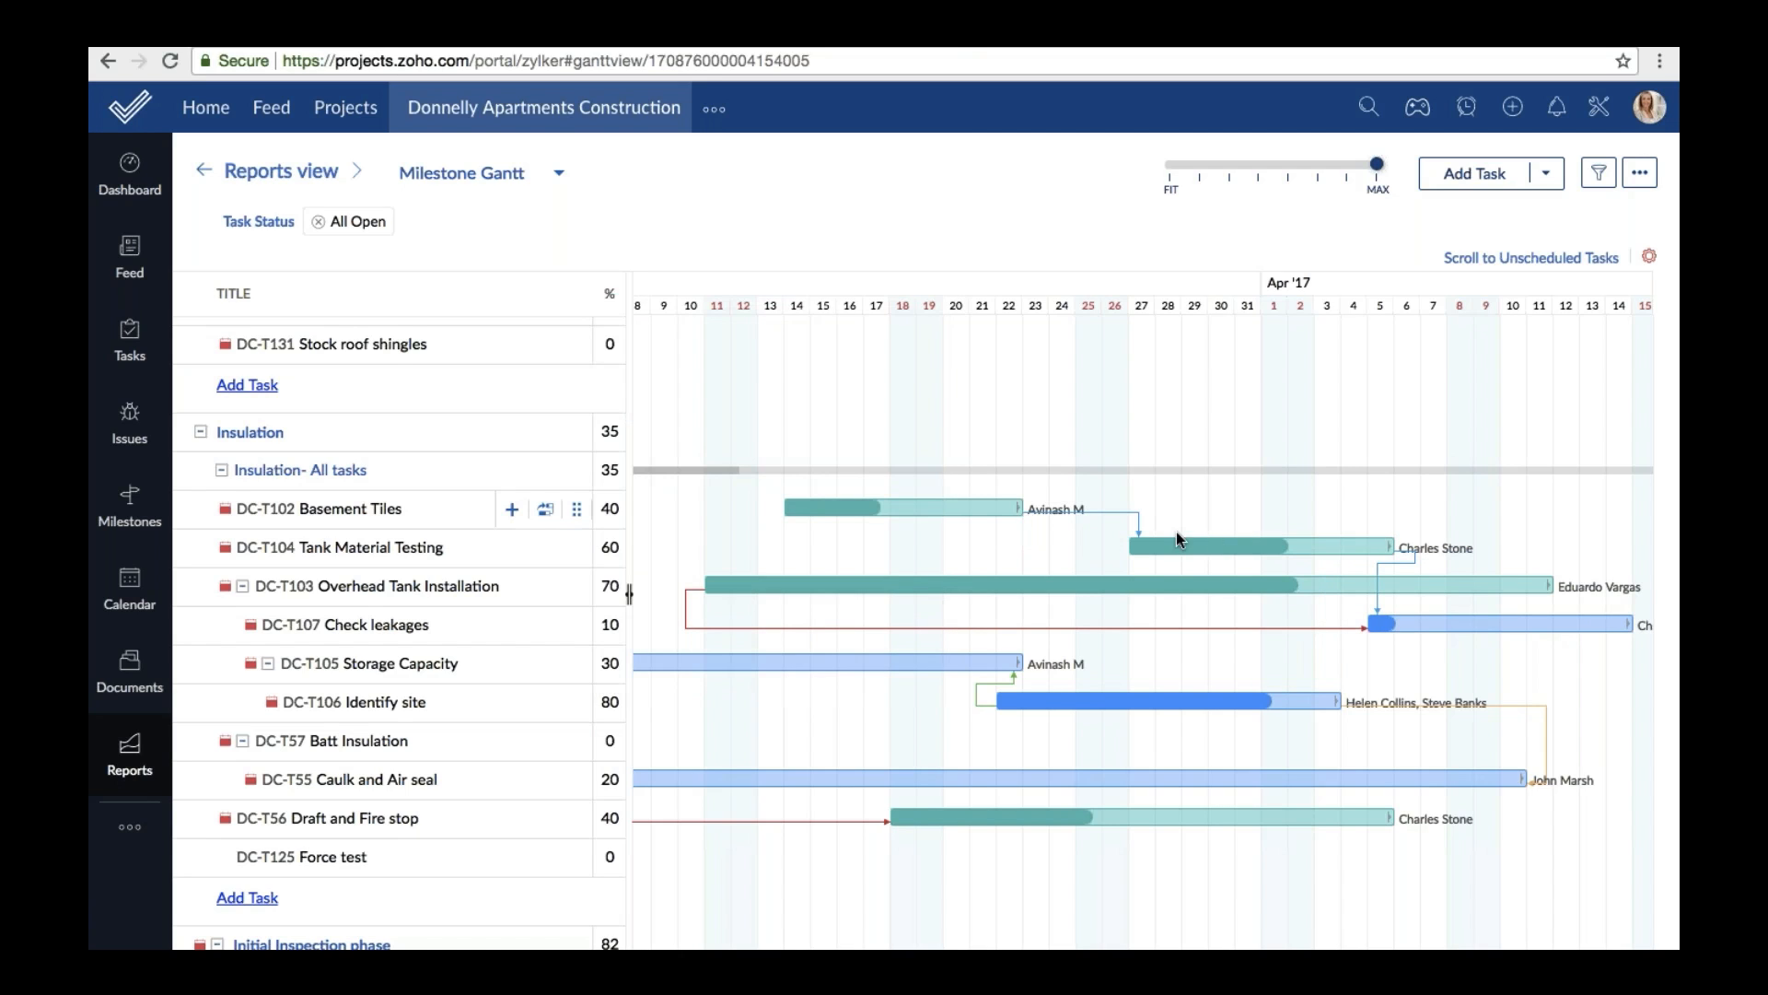
Check Tank Material Testing's predecessor details and remove its dependency from Basement Tiles' successors.
click(545, 547)
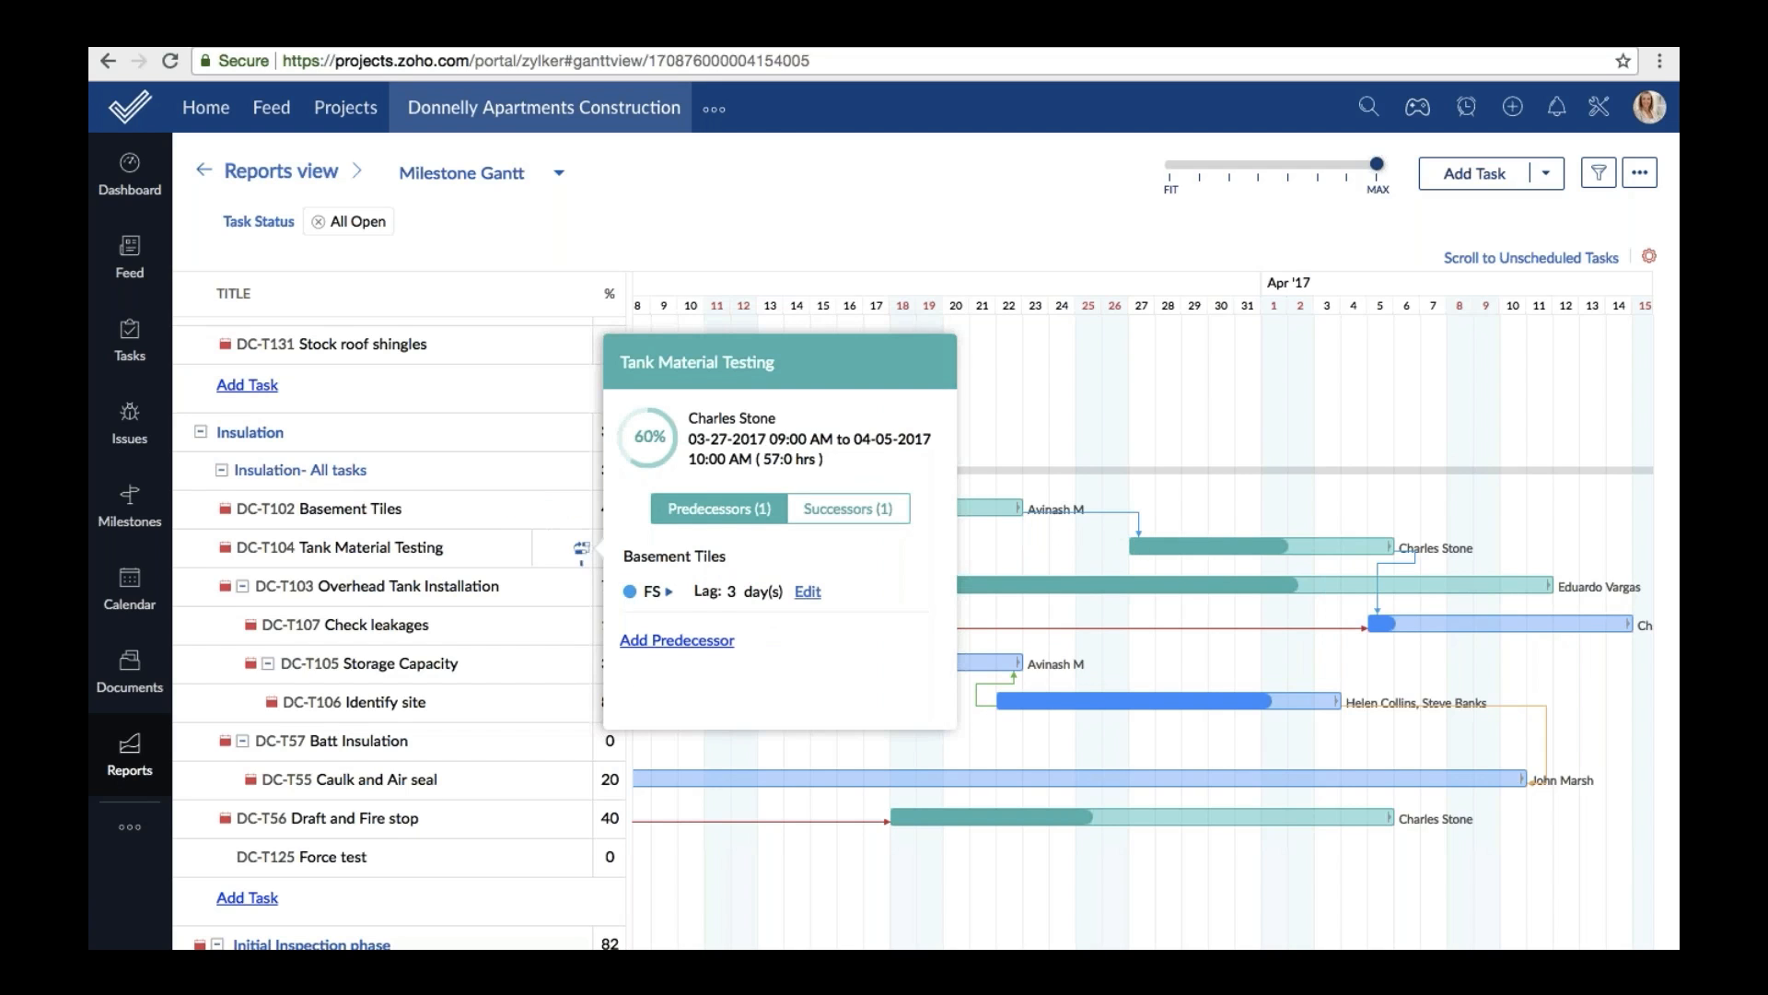
click(576, 509)
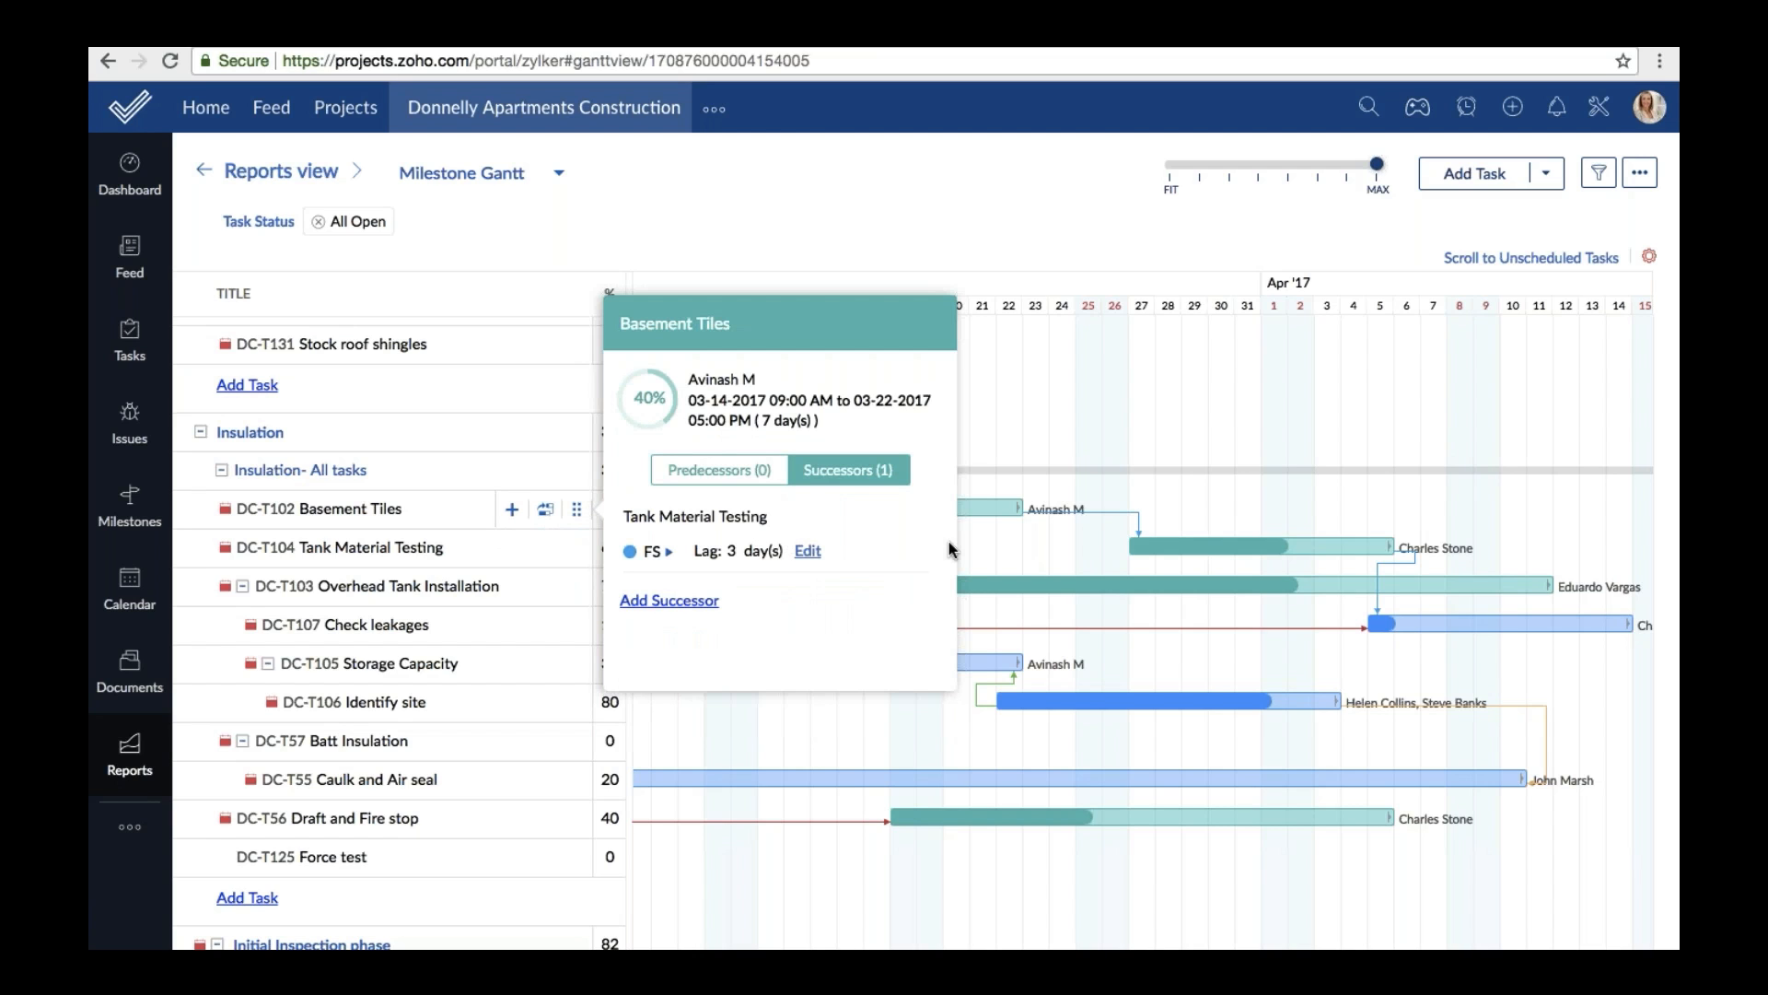
click(918, 551)
click(710, 560)
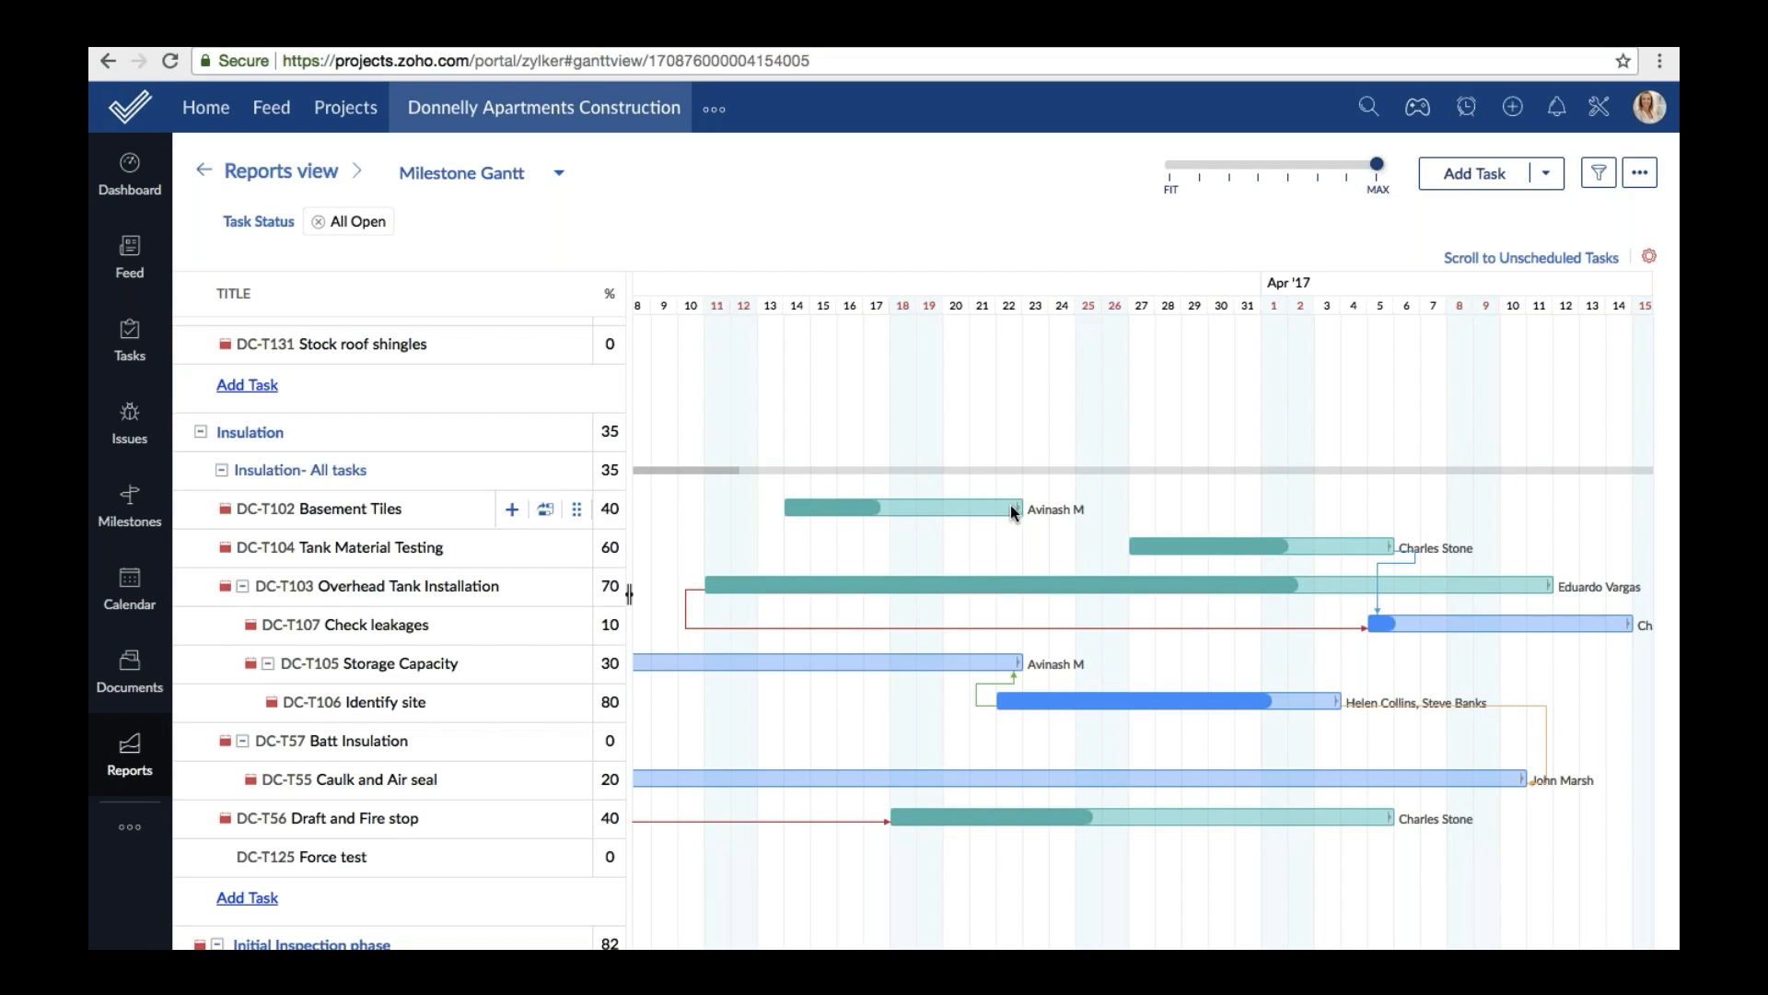
Link the end of the Basement Tiles bar to the start of Tank Material Testing and review the dependency types without choosing another.
drag(1011, 509, 1148, 549)
drag(1011, 508, 1164, 550)
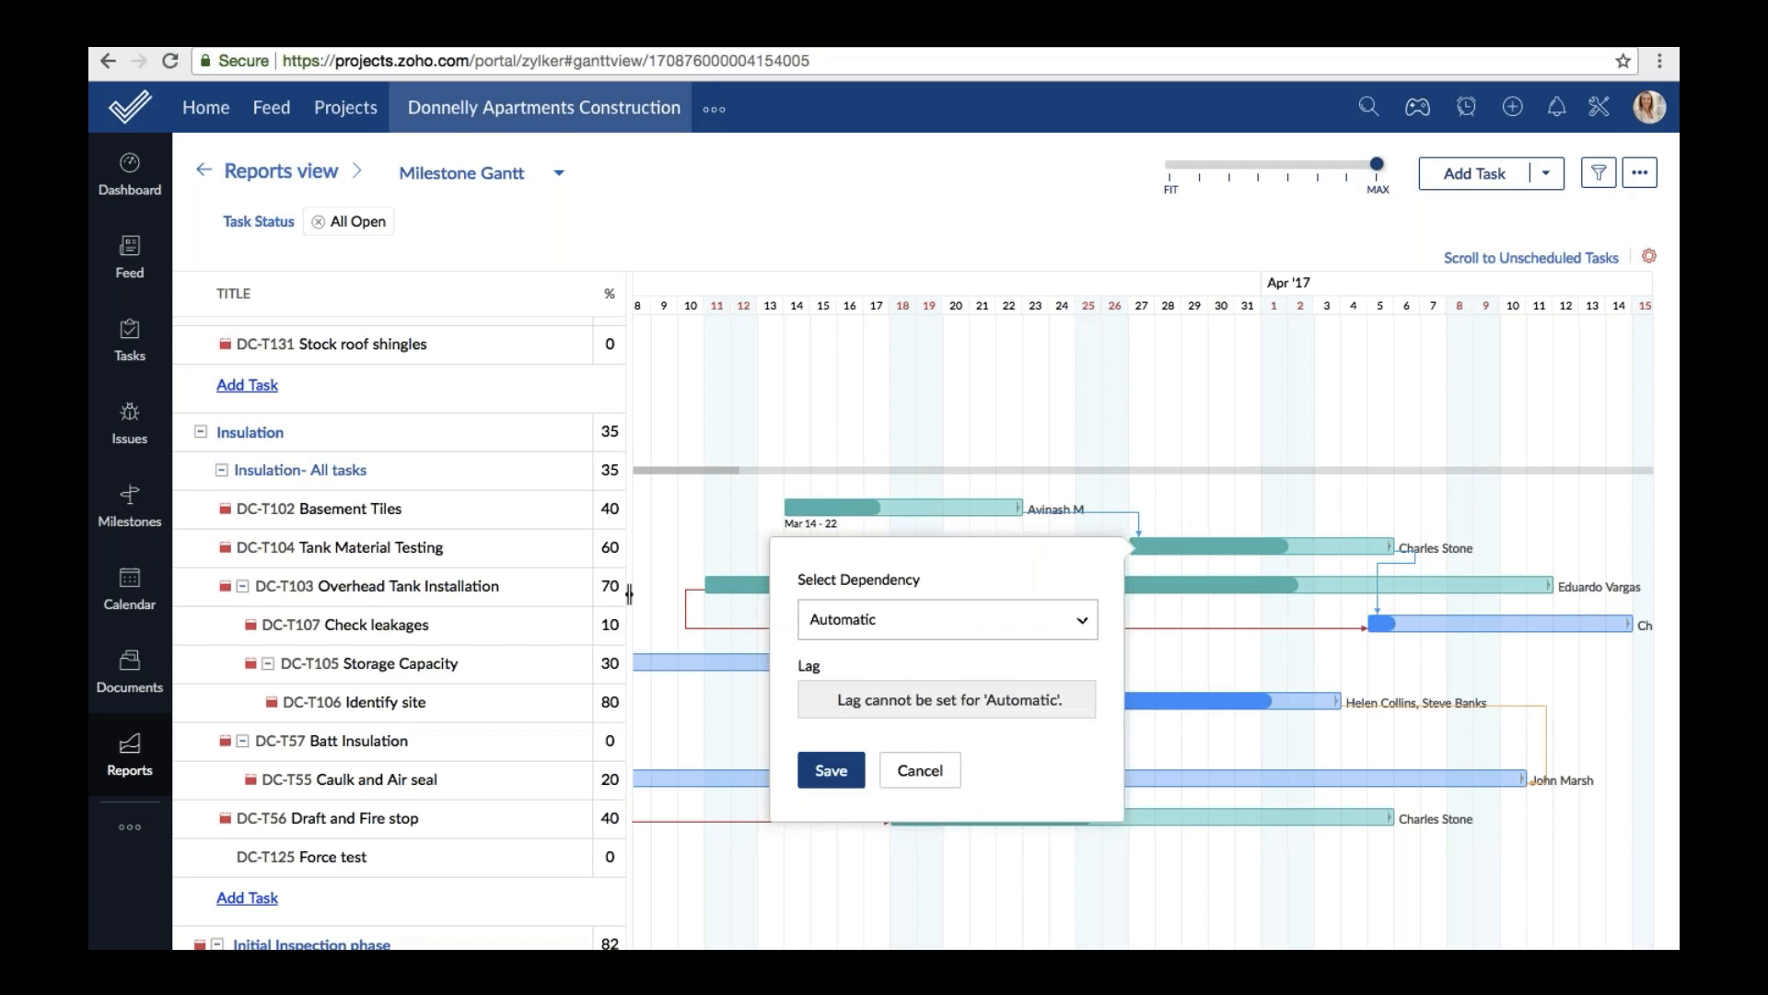
click(1075, 622)
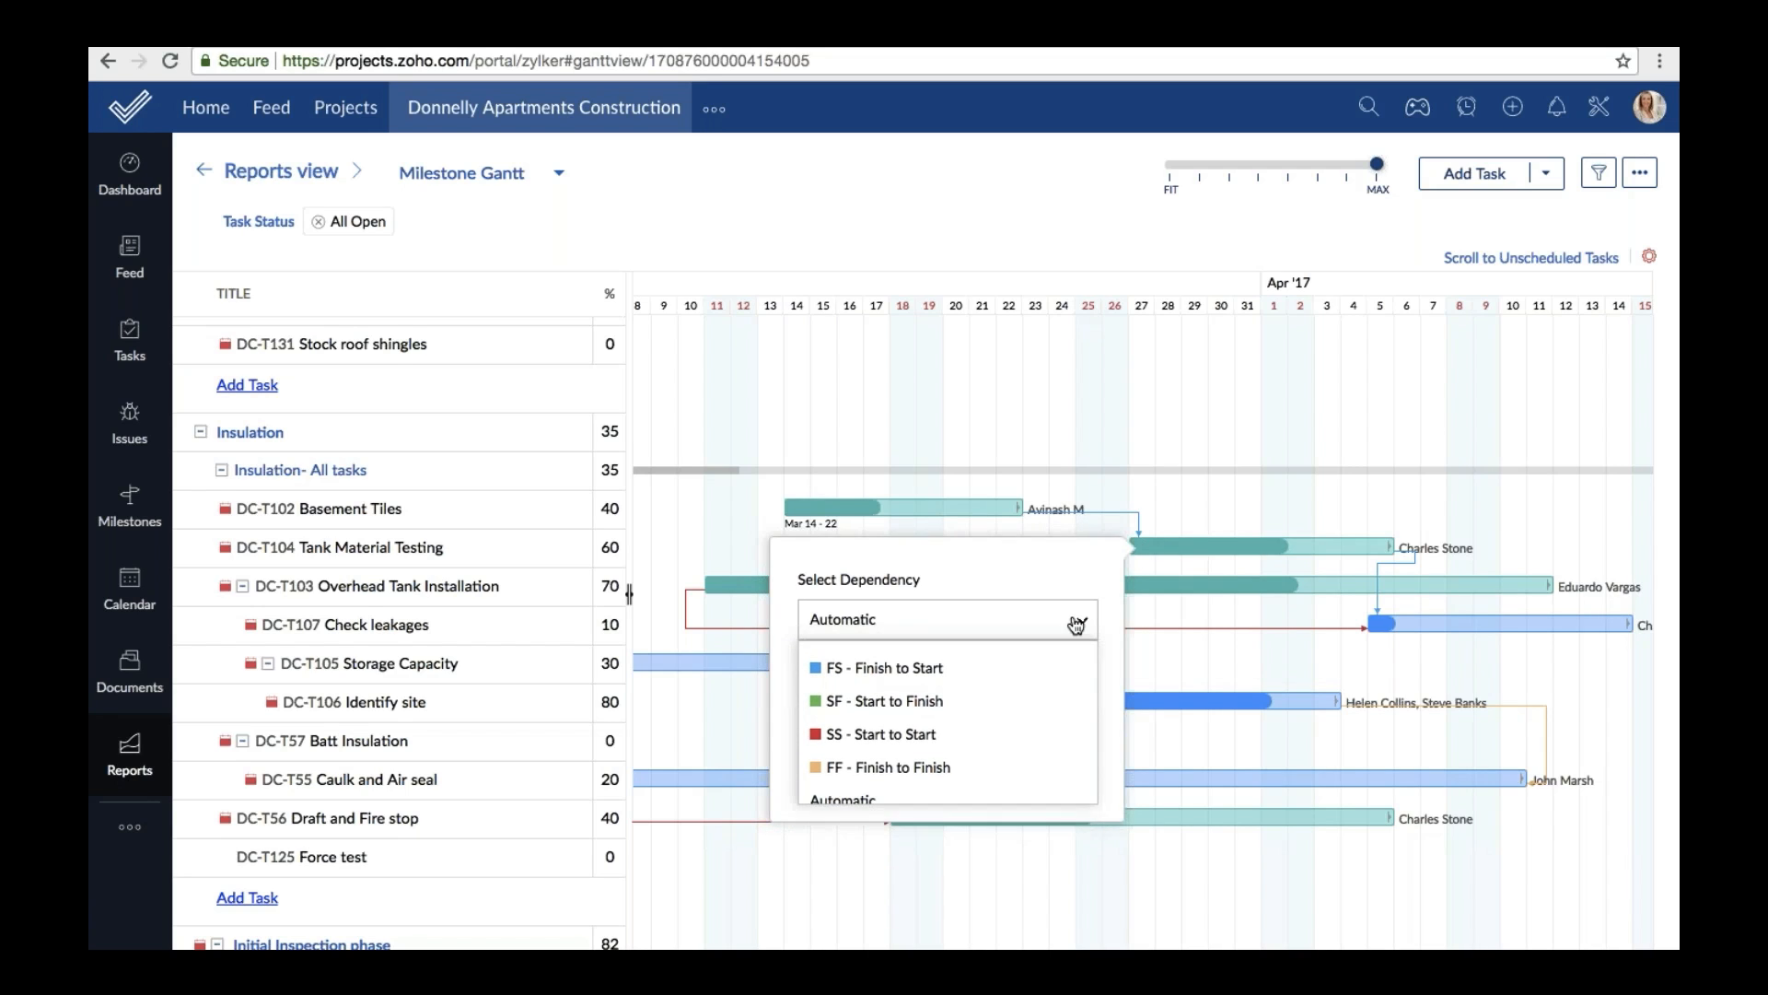
click(843, 798)
click(920, 772)
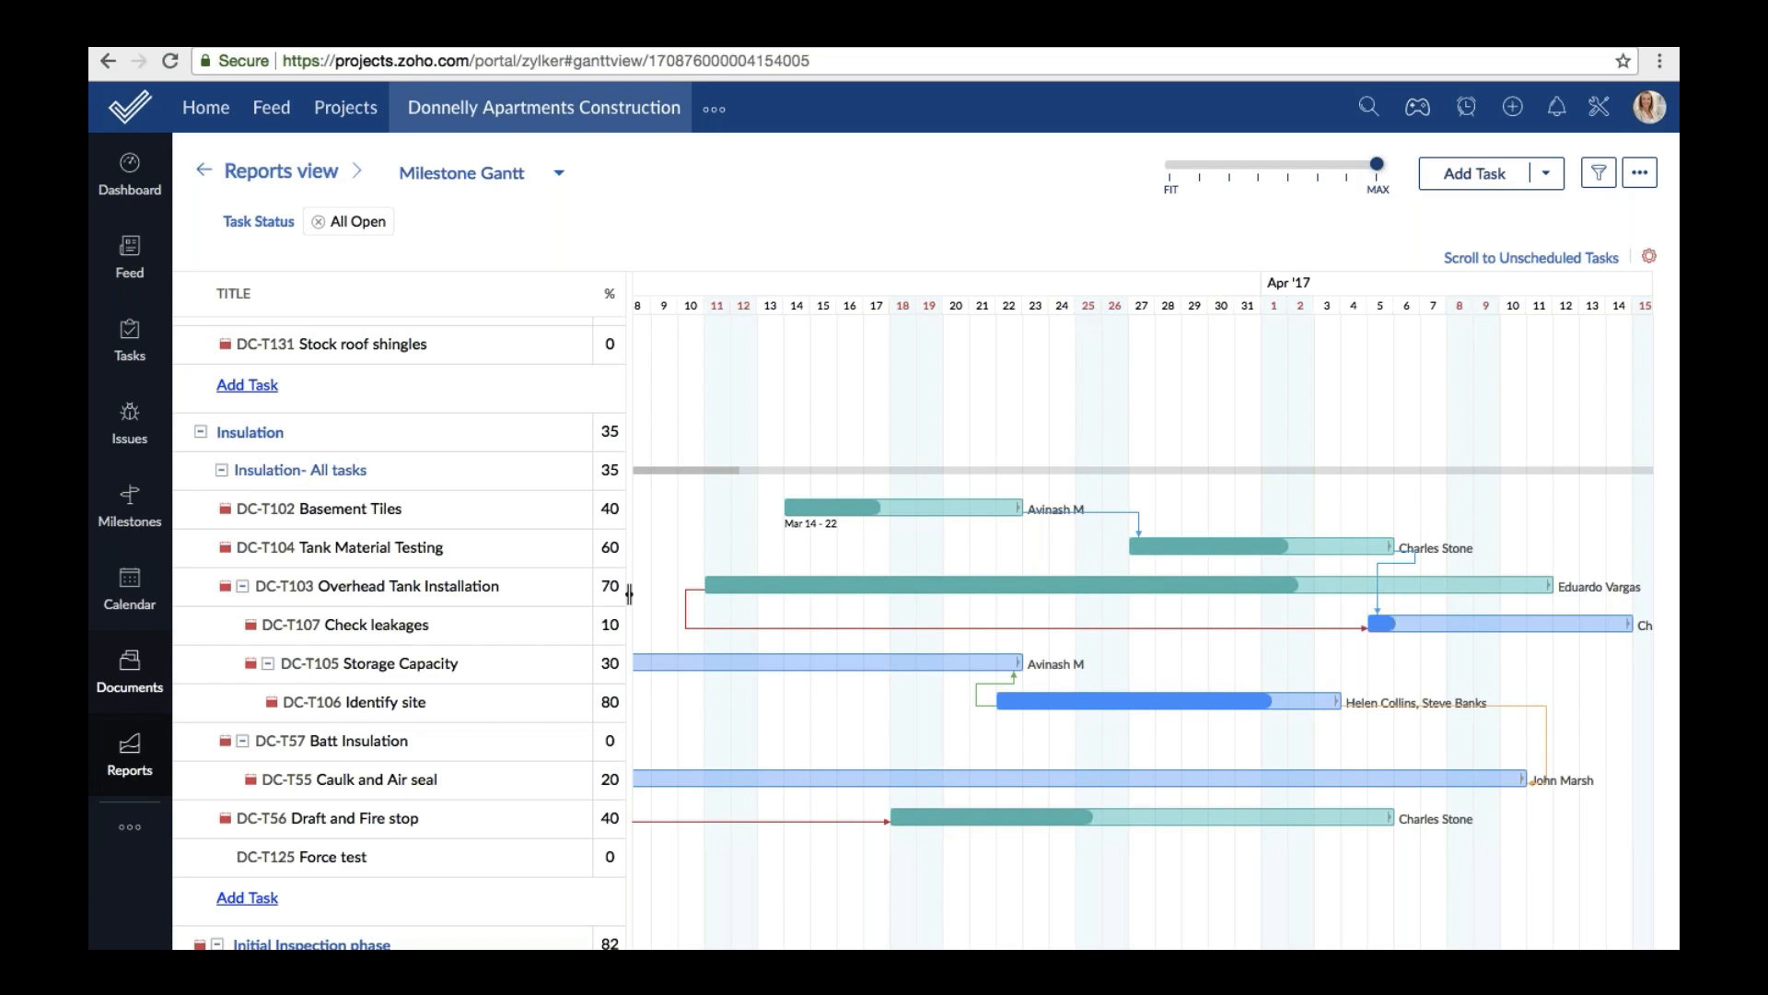
click(399, 628)
mouse_move(513, 560)
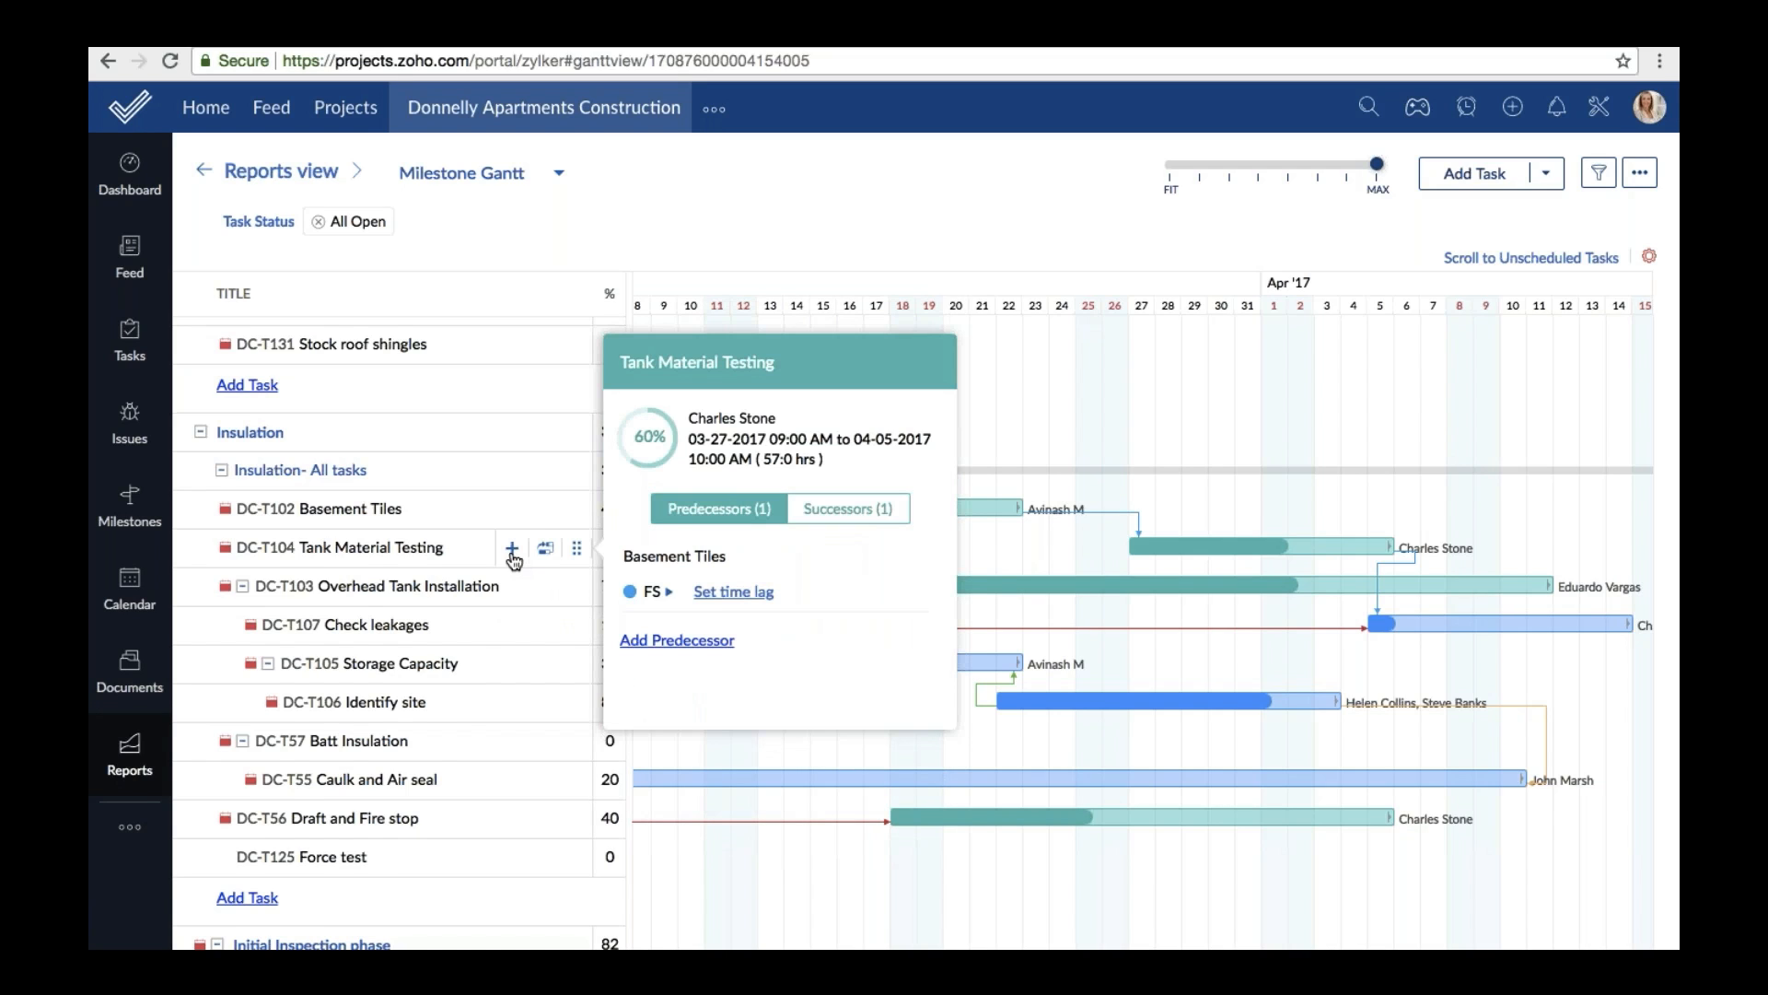
click(512, 551)
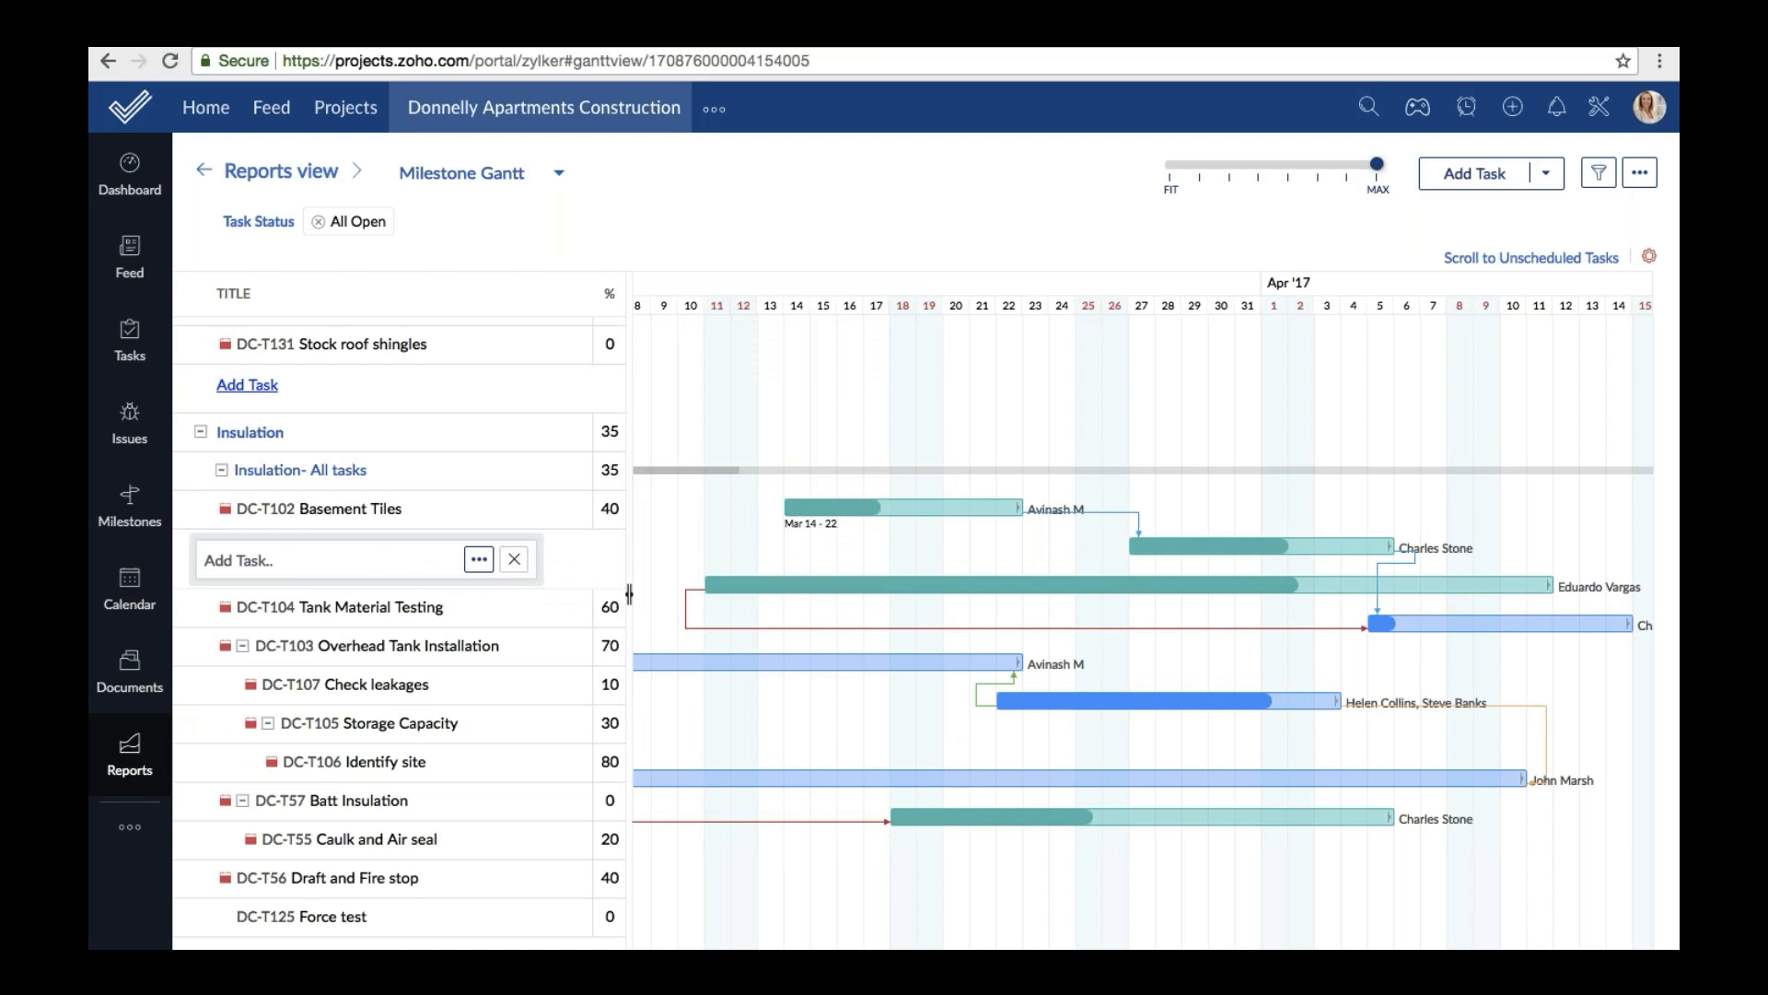
click(514, 559)
Jump to the Gantt bars of the Final coat hardwood and Overhead Tank Installation tasks.
scroll(545, 555, up, 3)
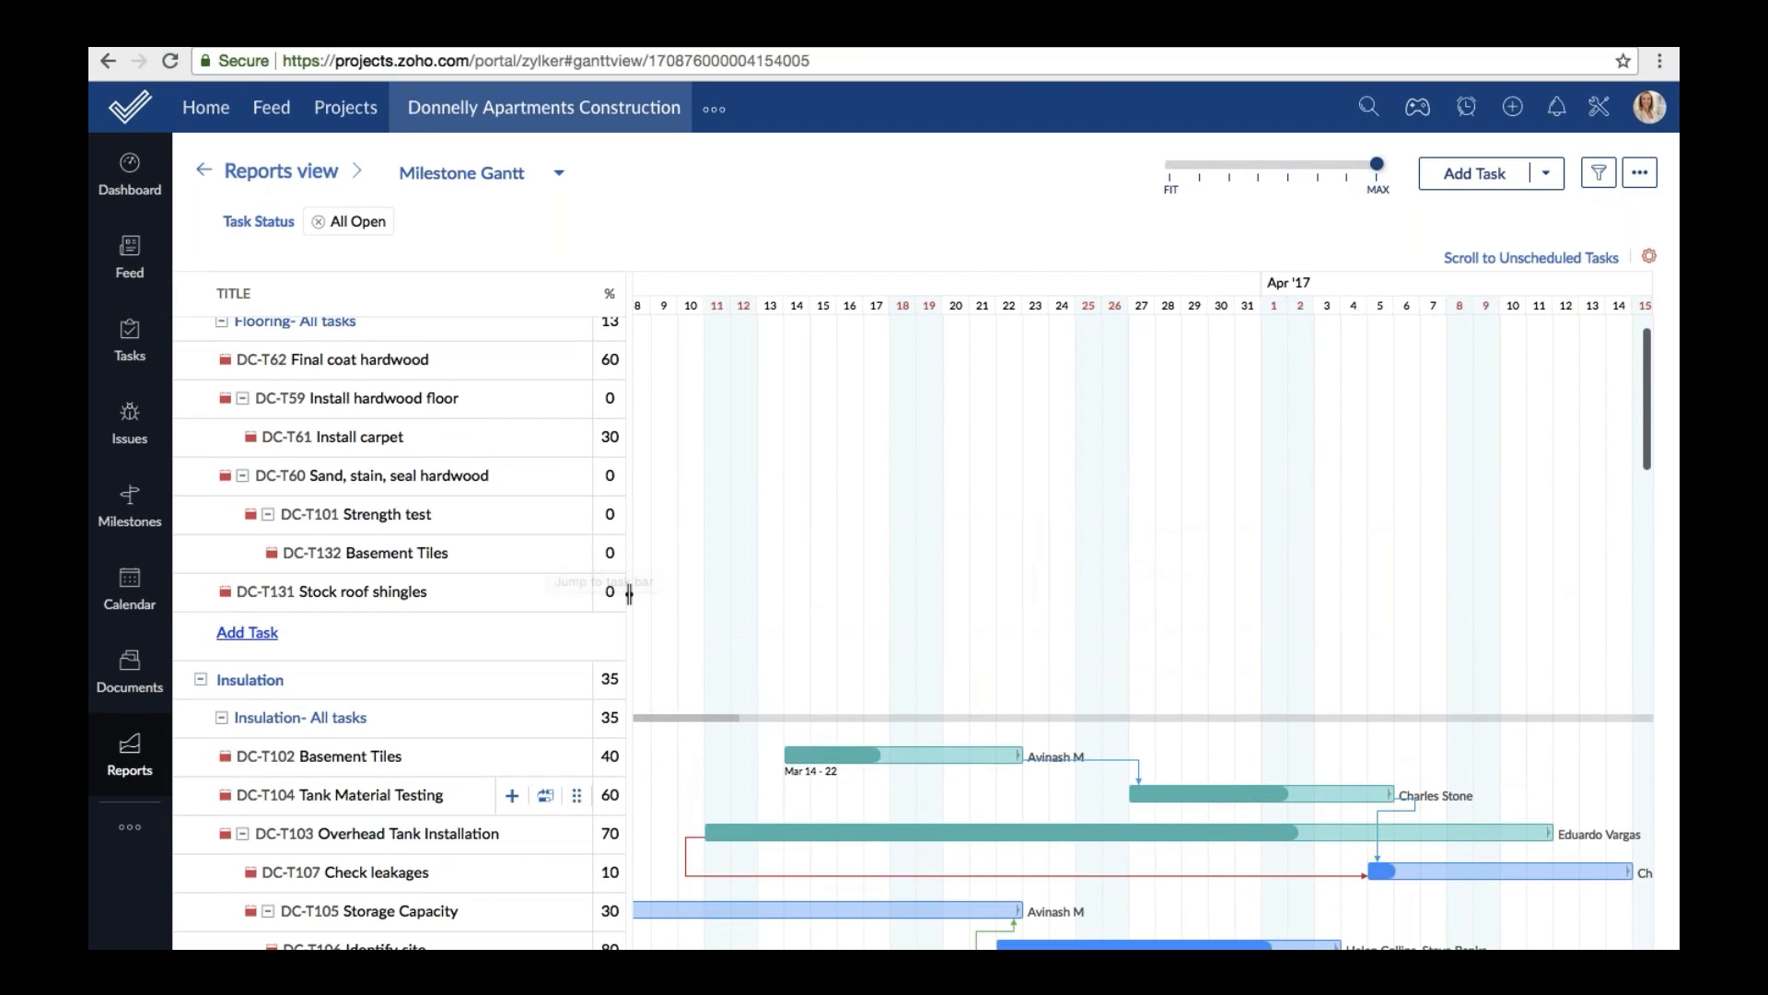
click(546, 362)
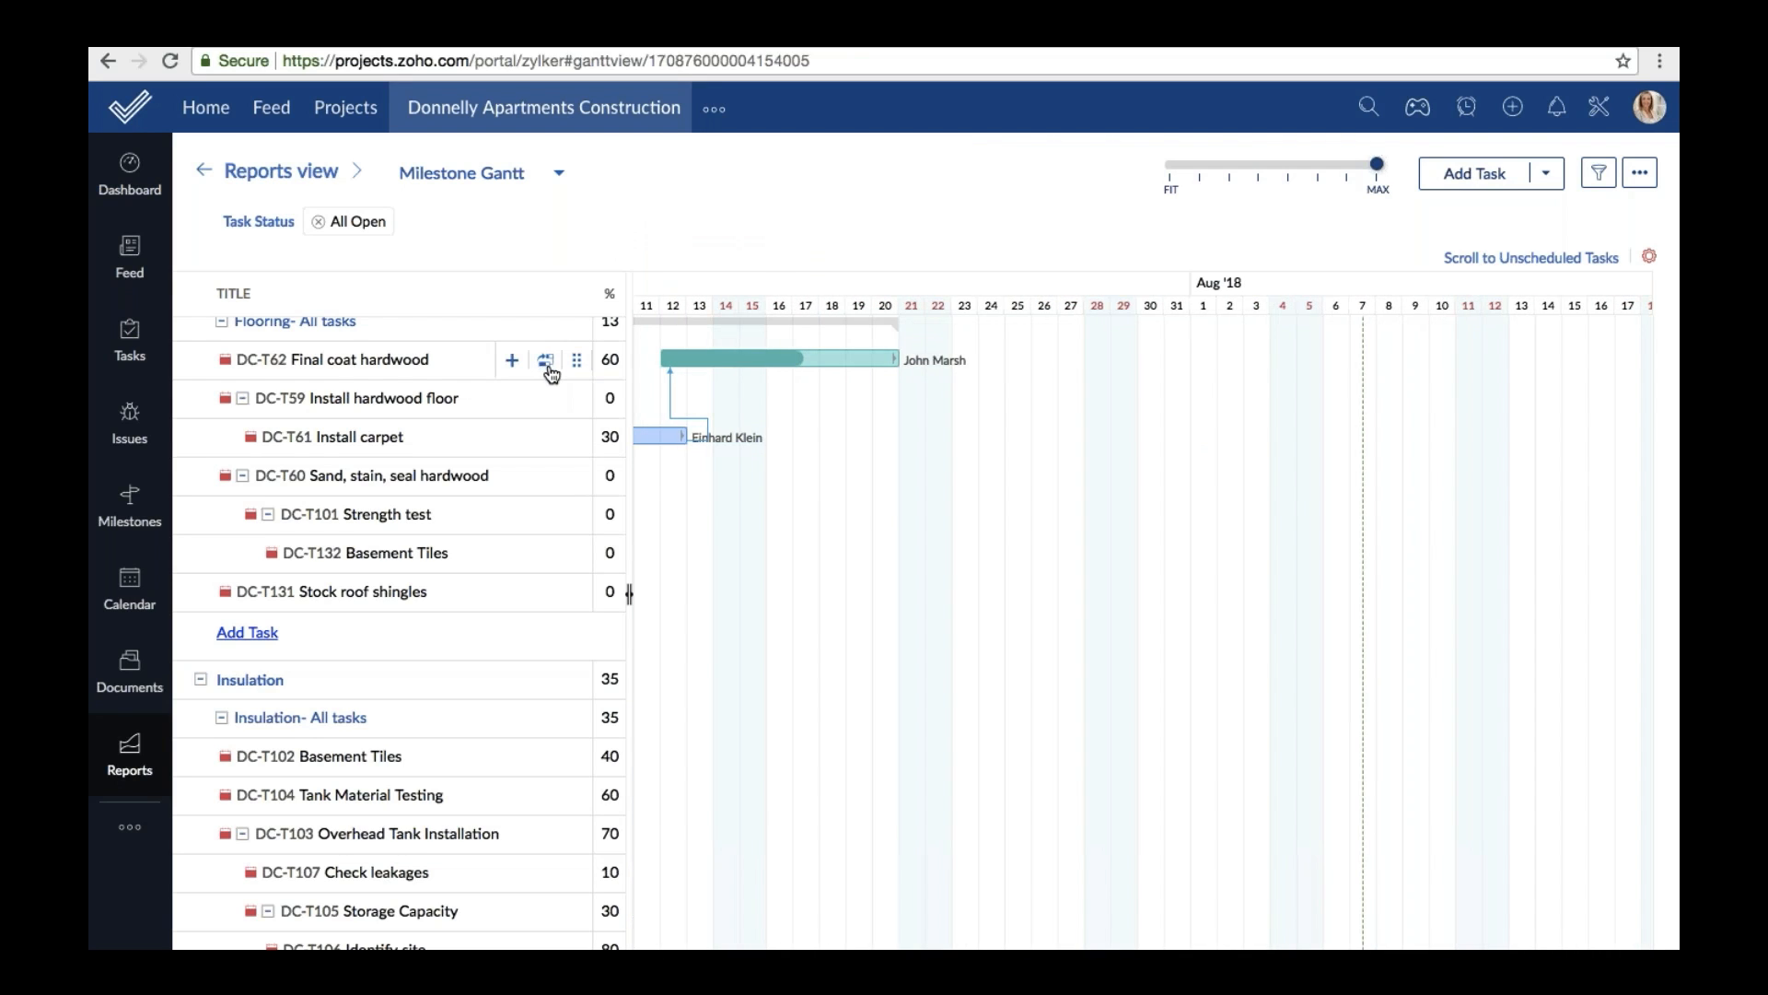
click(551, 836)
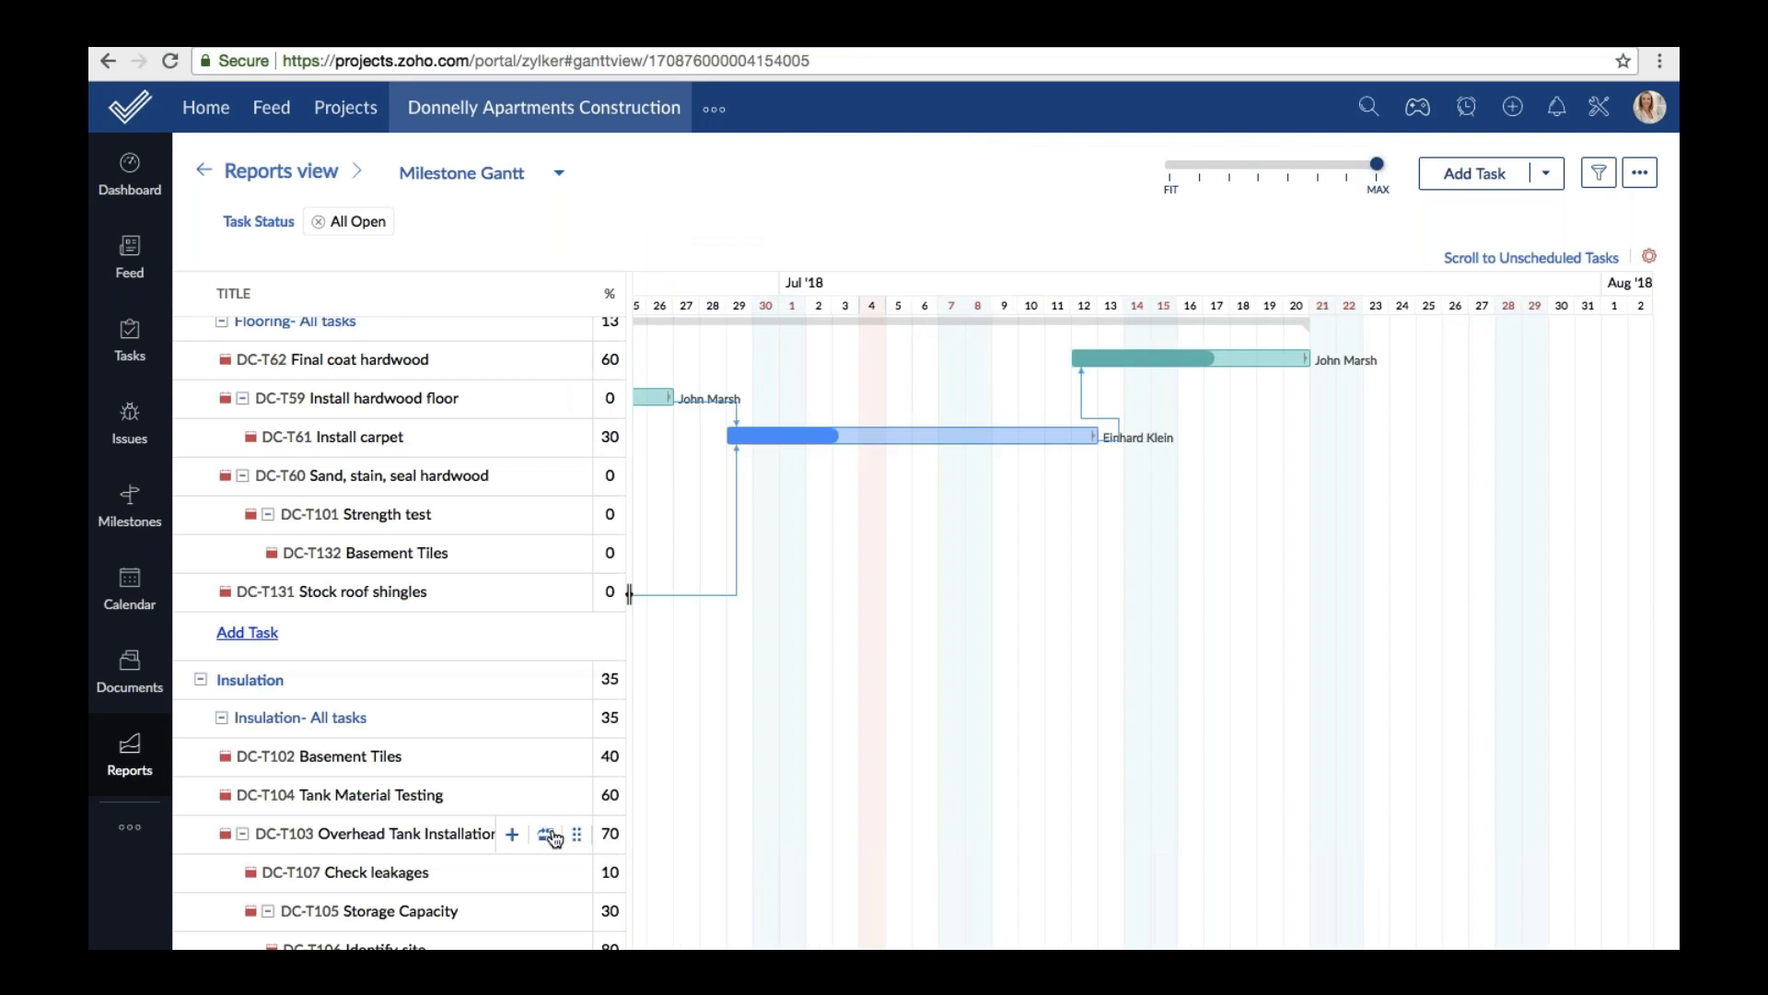
scroll(630, 594, down, 3)
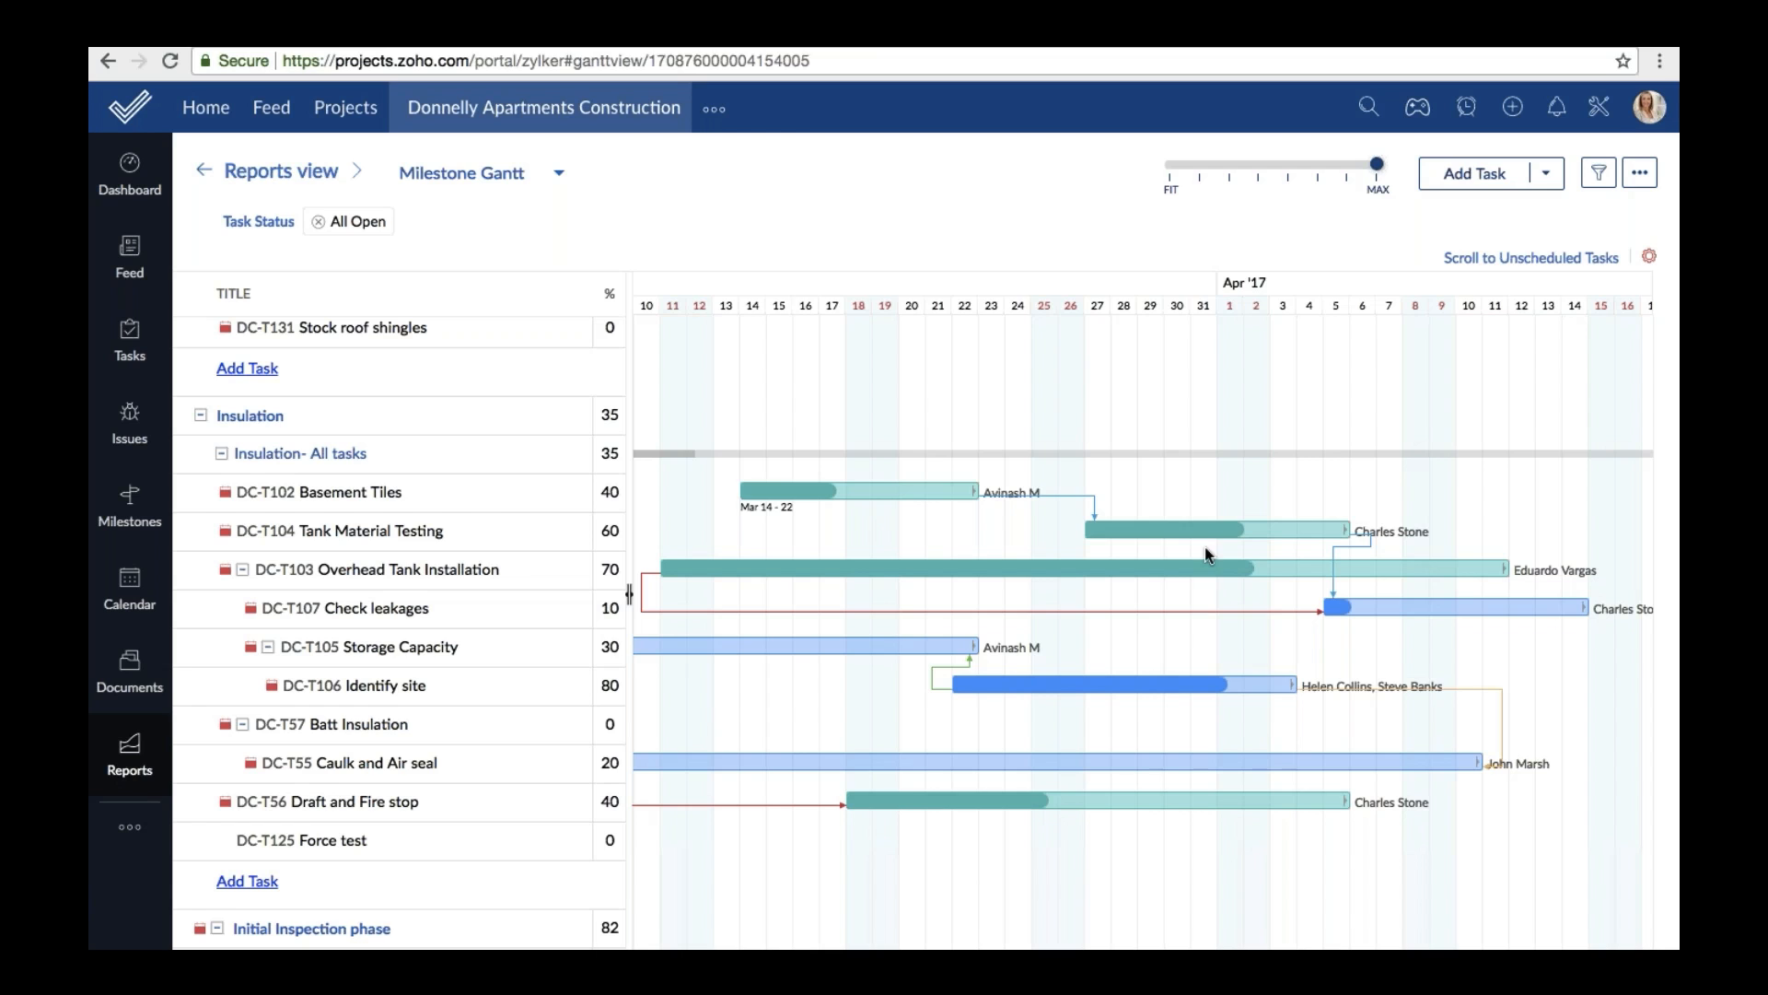
Remove the Basement Tiles predecessor from Tank Material Testing and link the two tasks again from the task list.
click(1087, 529)
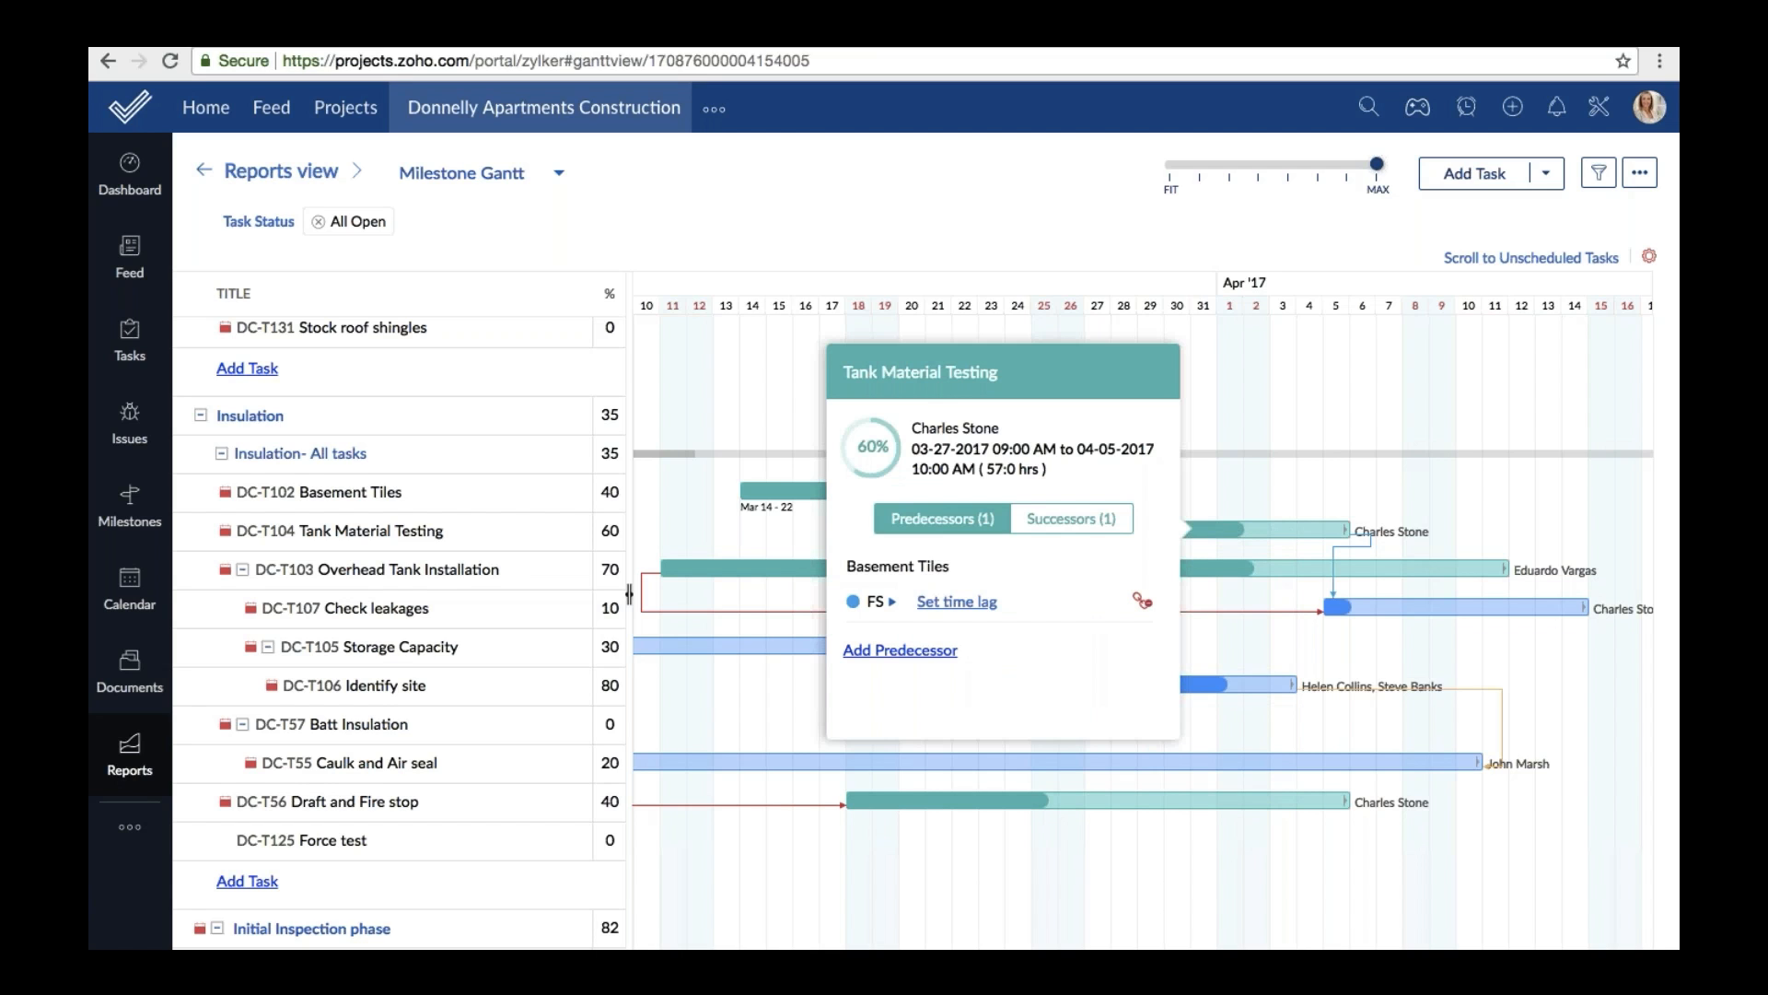
click(1142, 601)
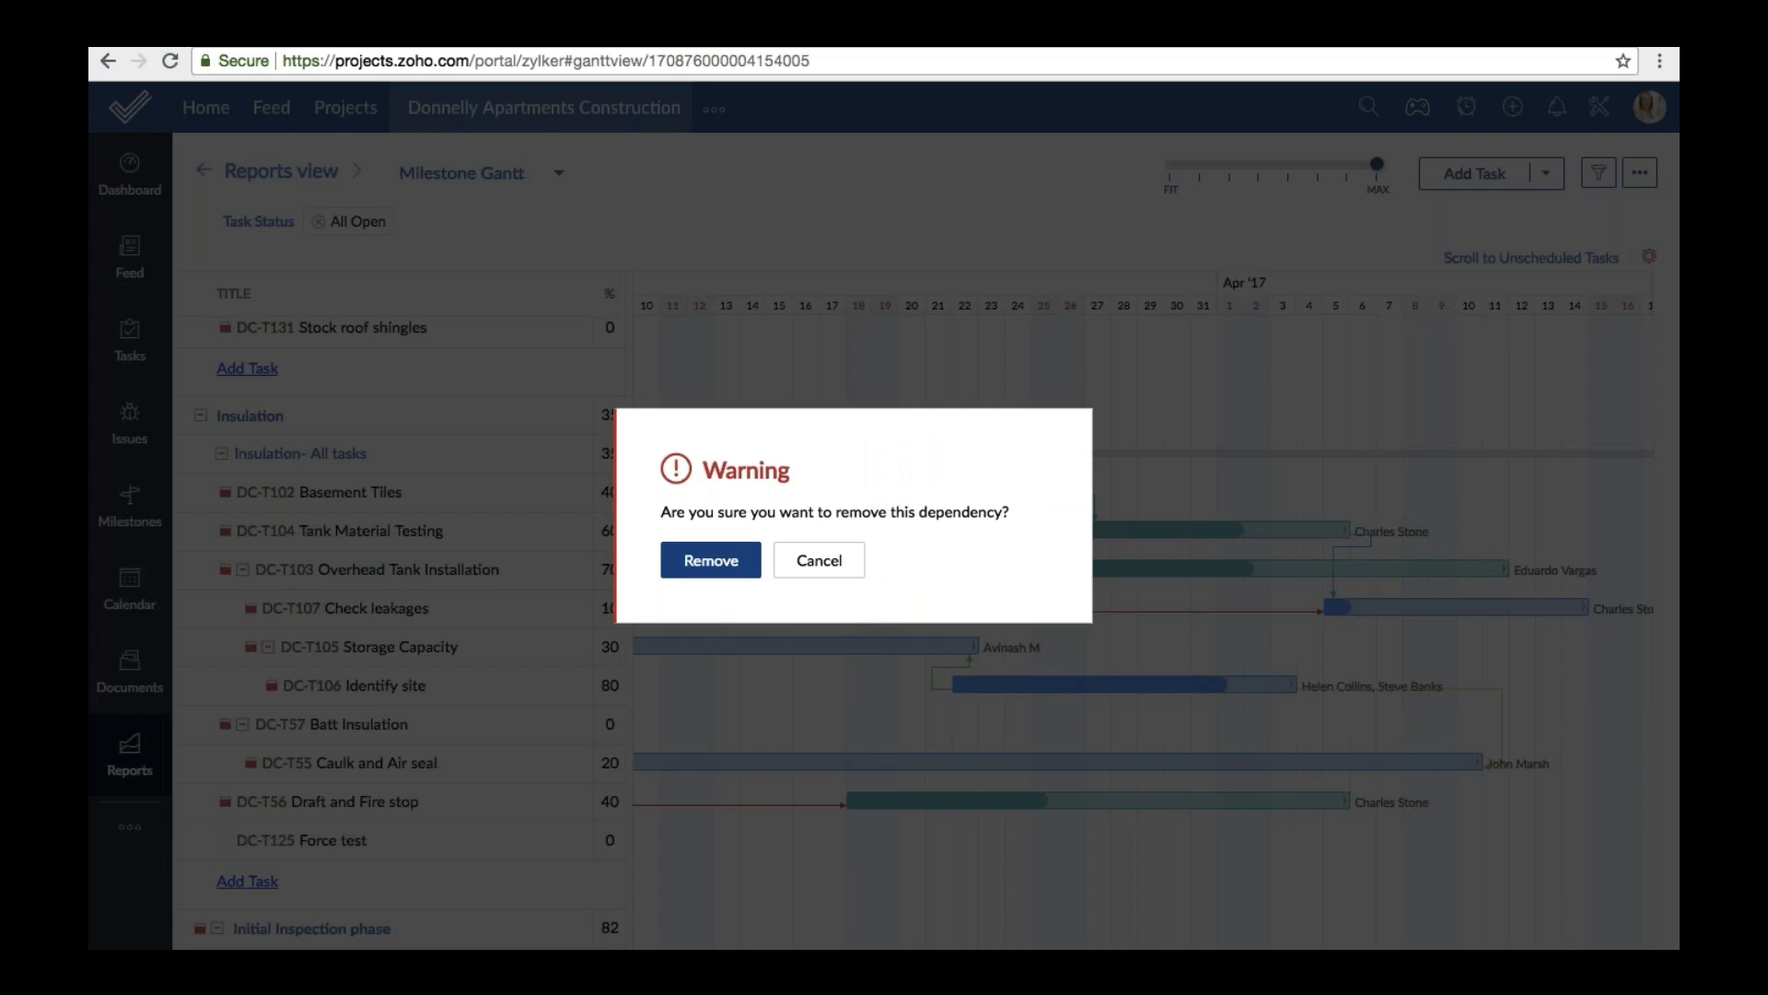
click(725, 576)
drag(540, 503, 544, 542)
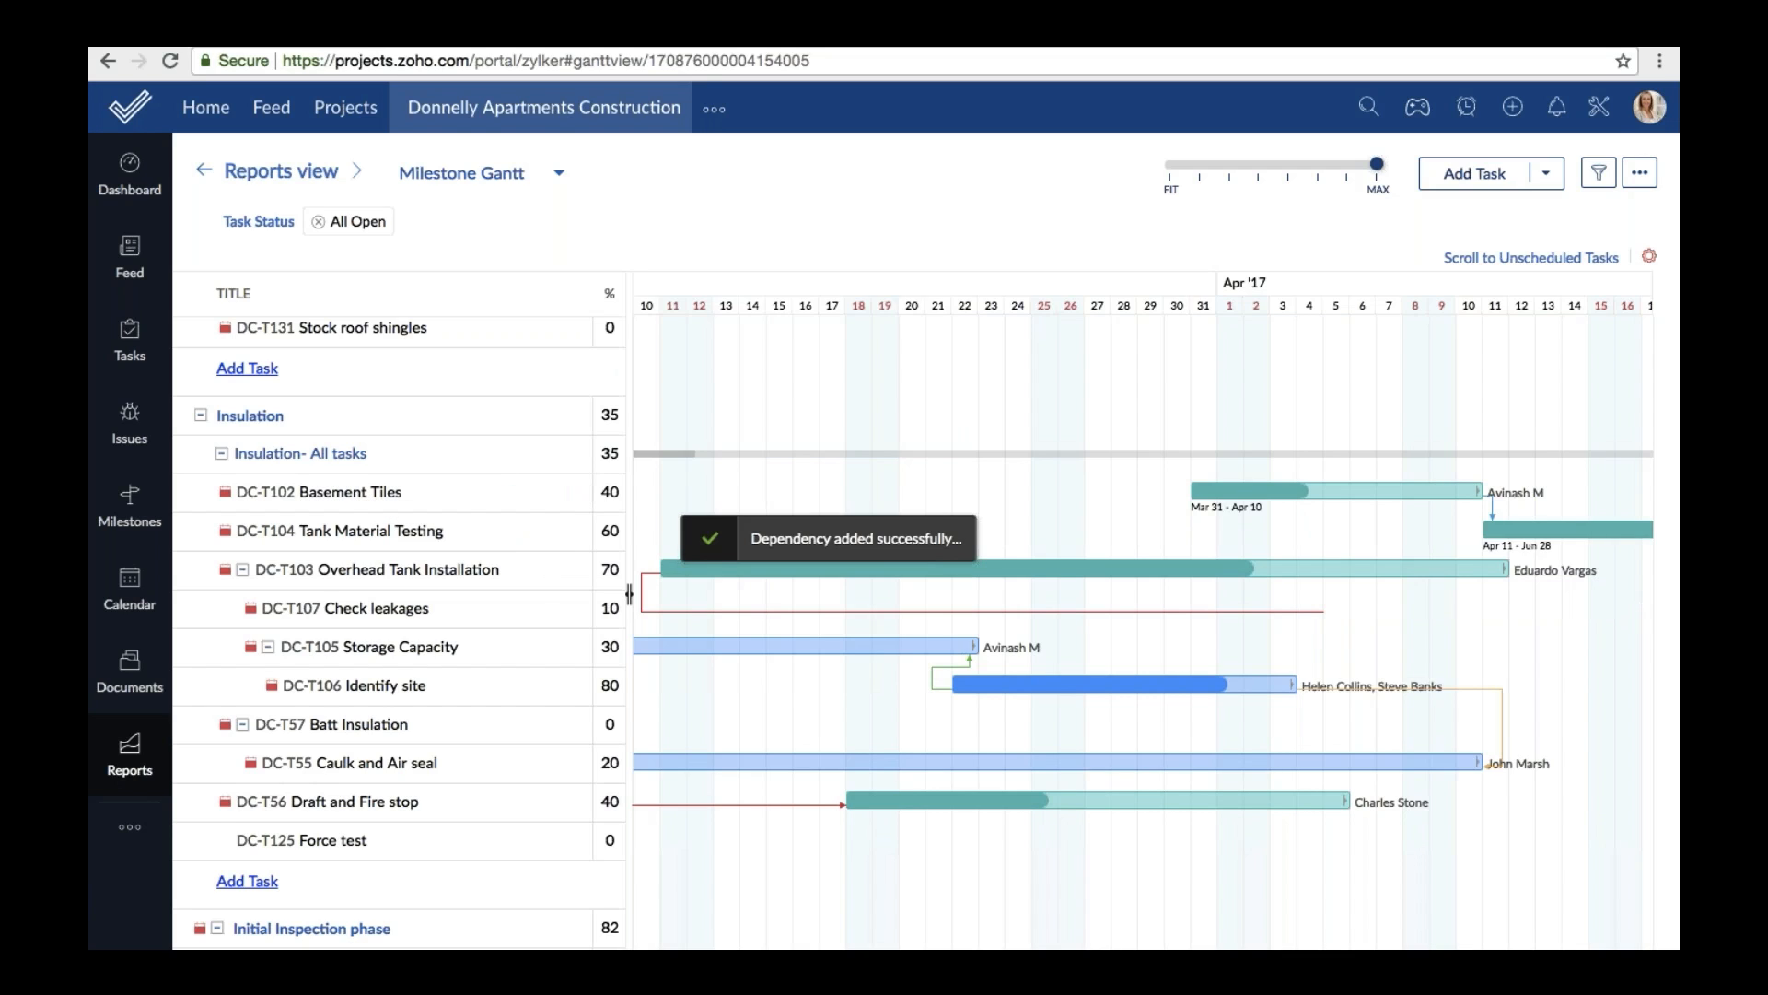
Move the Storage Capacity task out from under Overhead Tank Installation so it becomes a main task of the Insulation list.
click(579, 533)
scroll(1412, 477, right, 3)
click(577, 648)
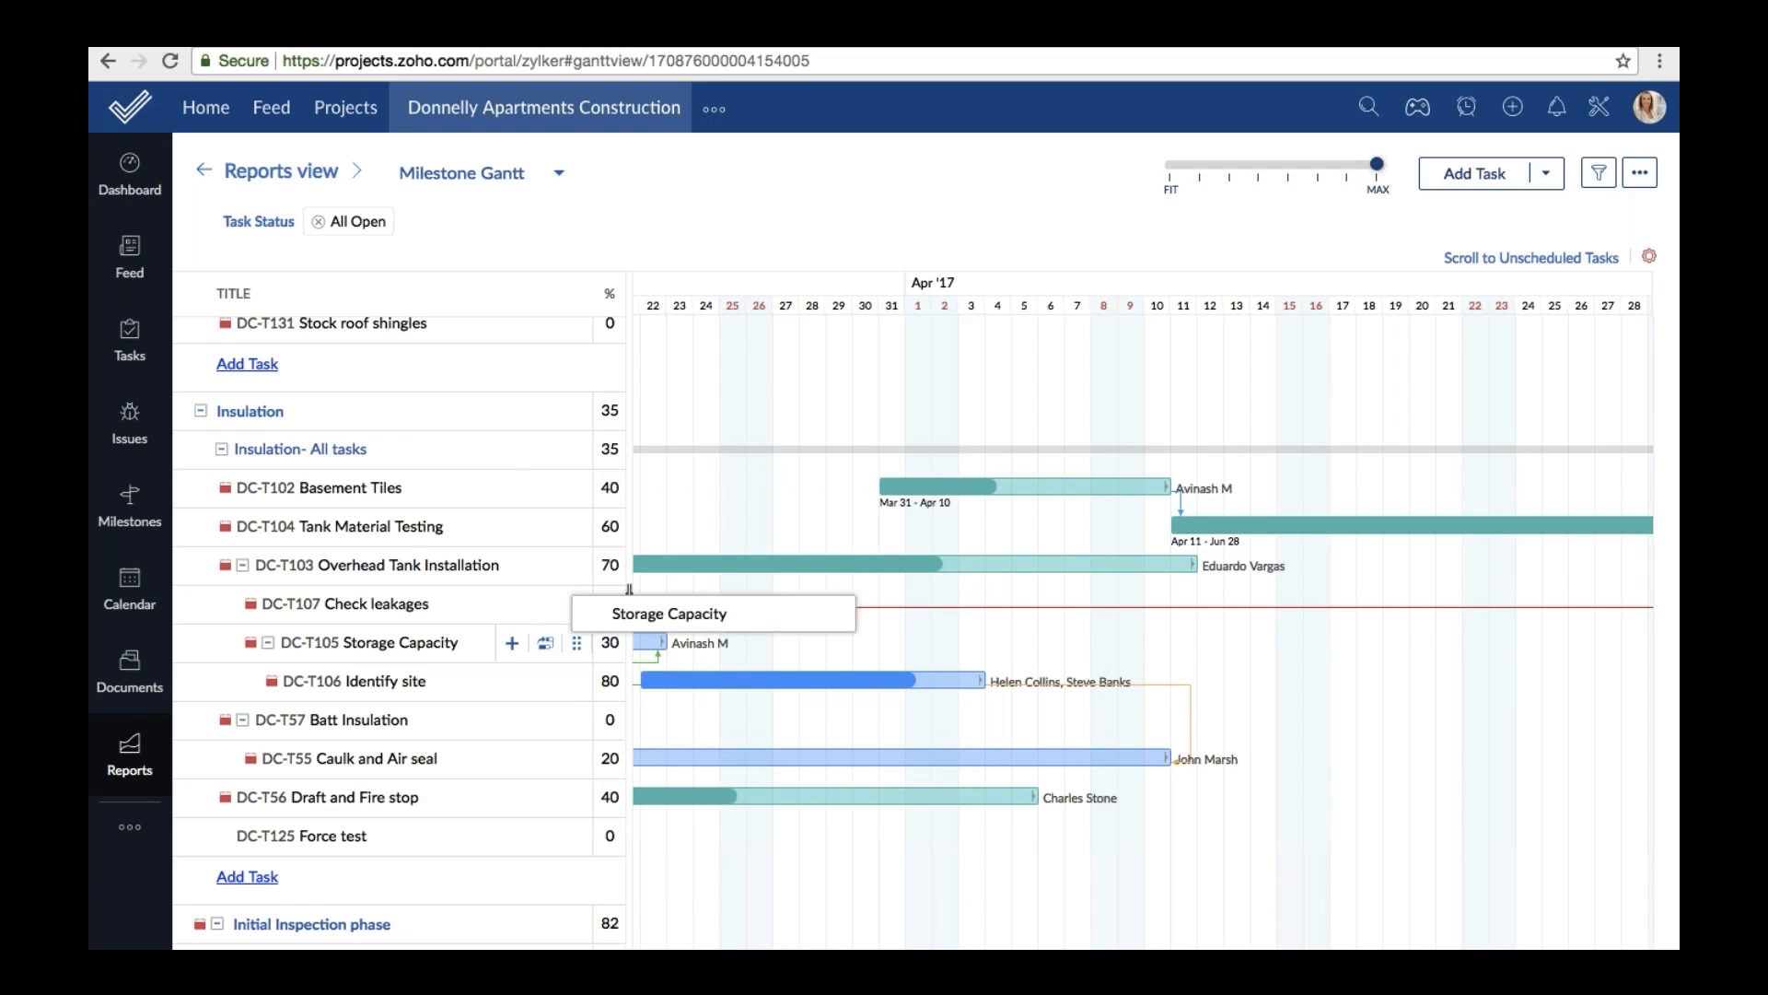
drag(573, 616, 575, 582)
Make the Force test task a subtask of Check leakages.
mouse_move(573, 838)
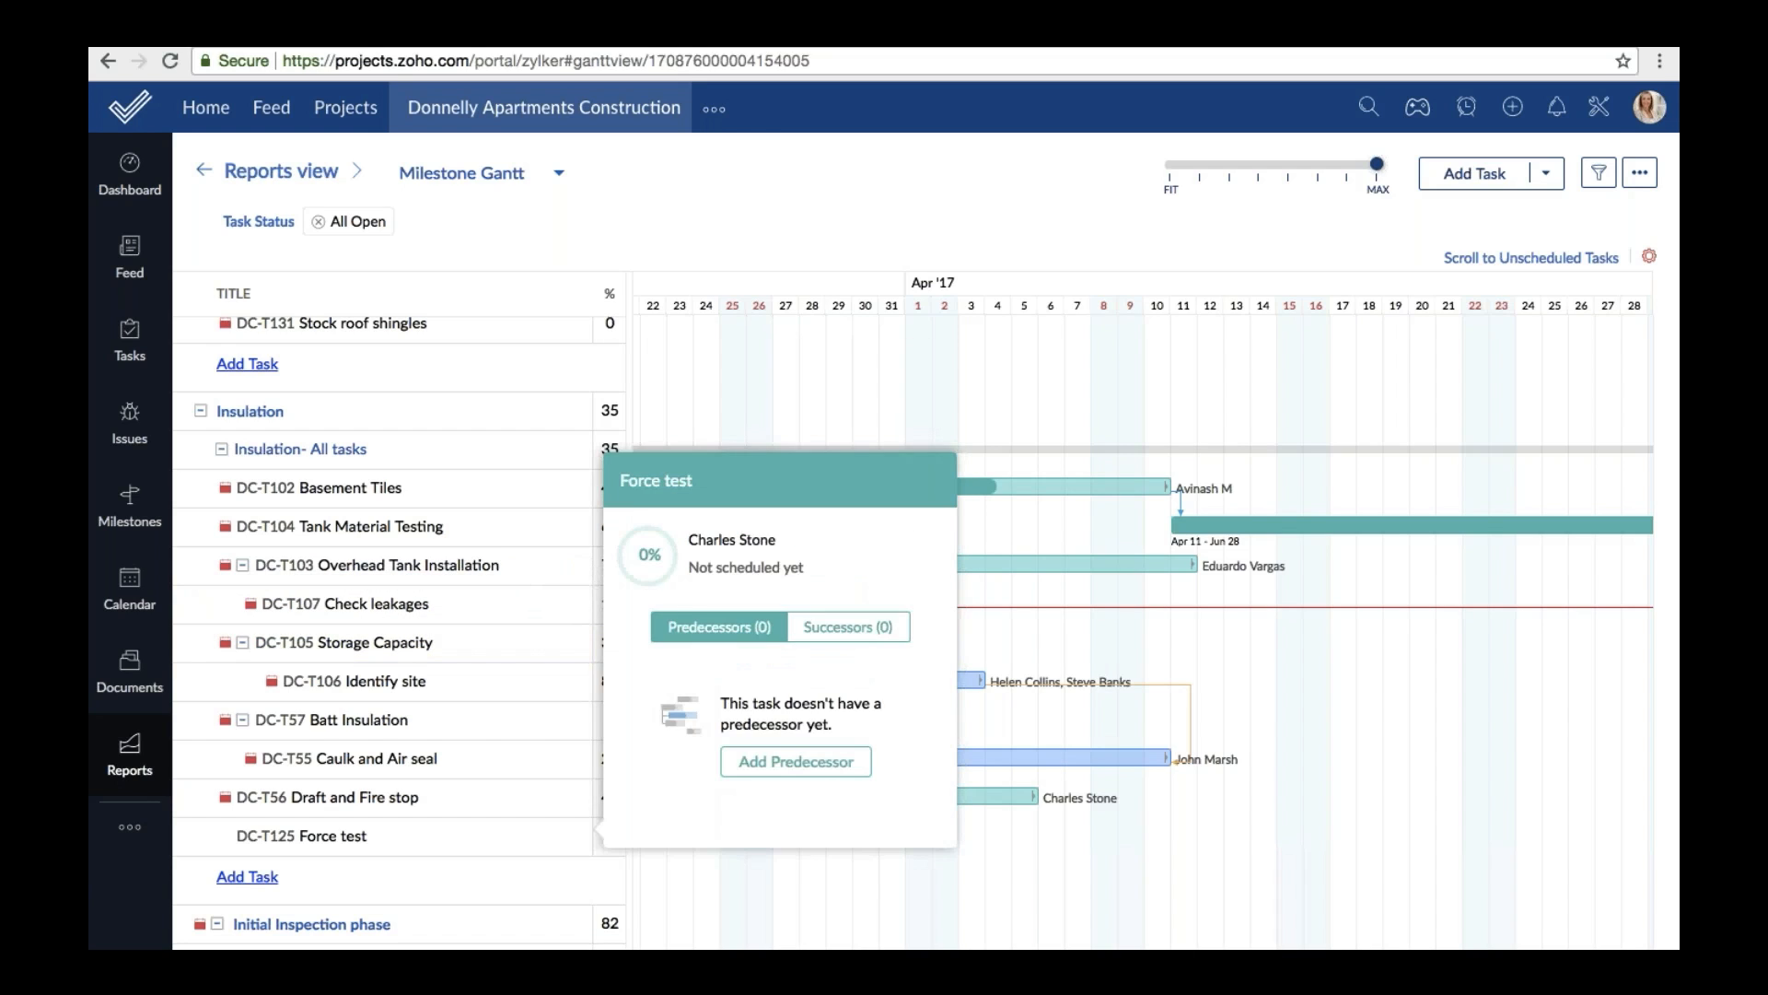
drag(571, 848, 536, 612)
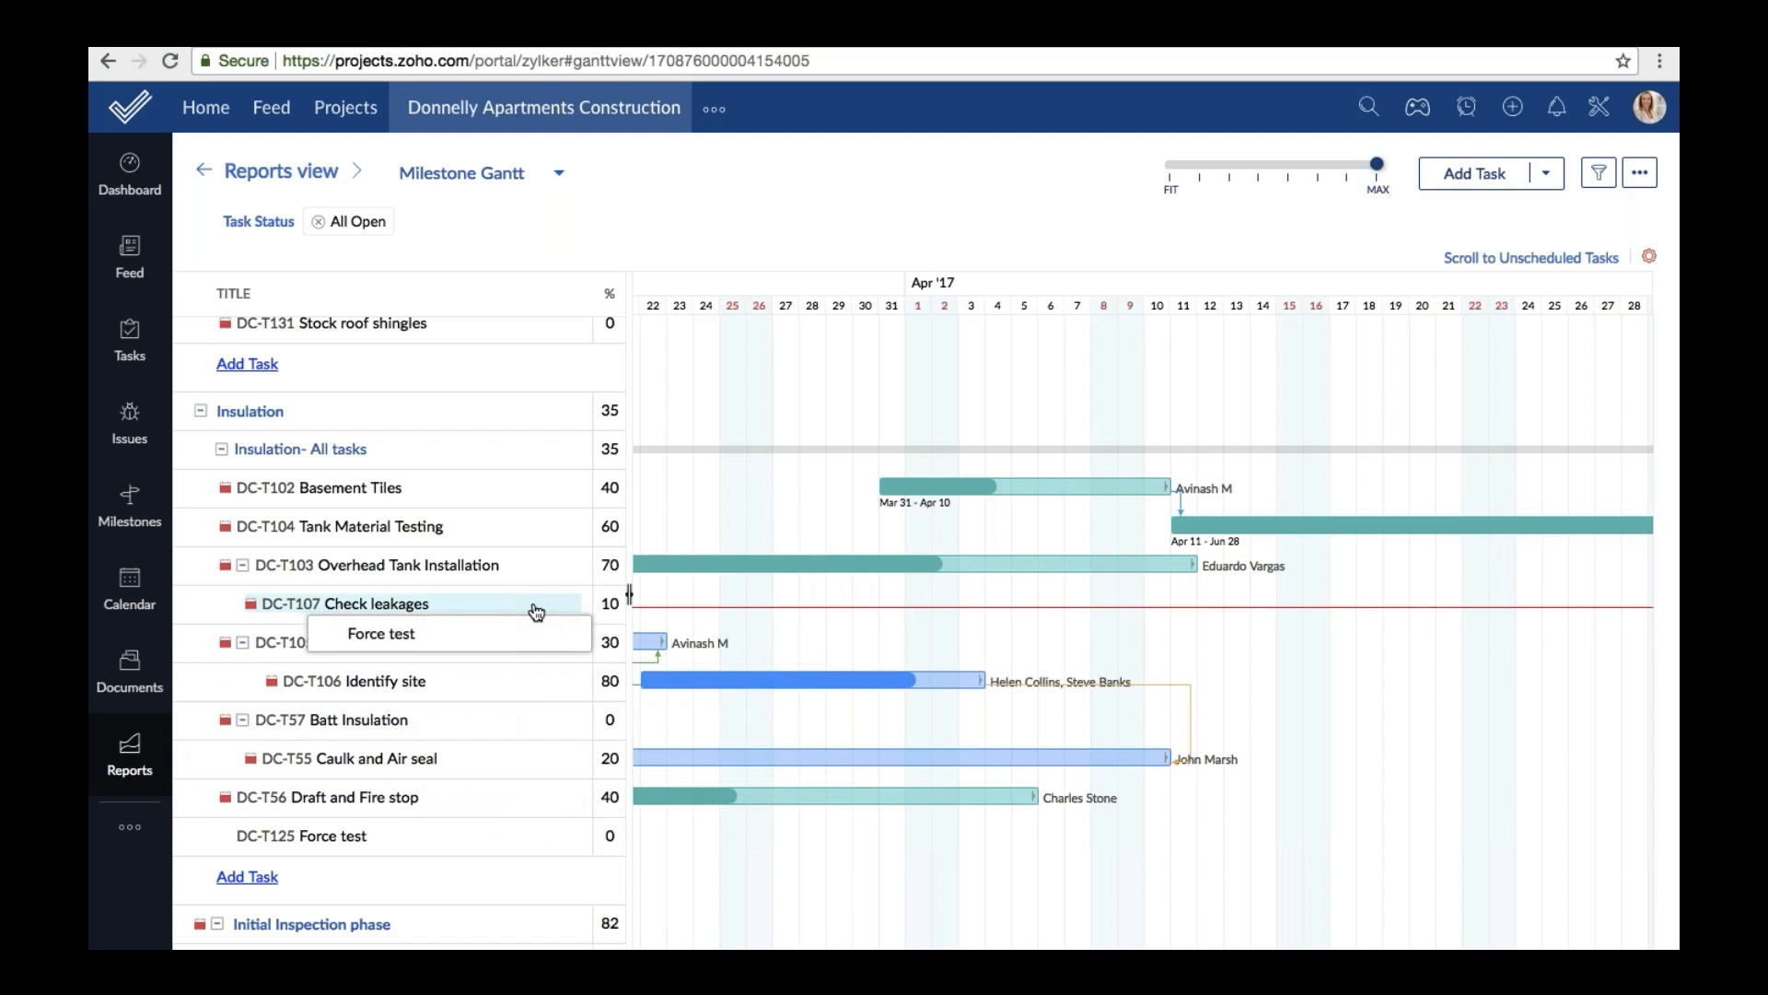
drag(536, 612, 535, 610)
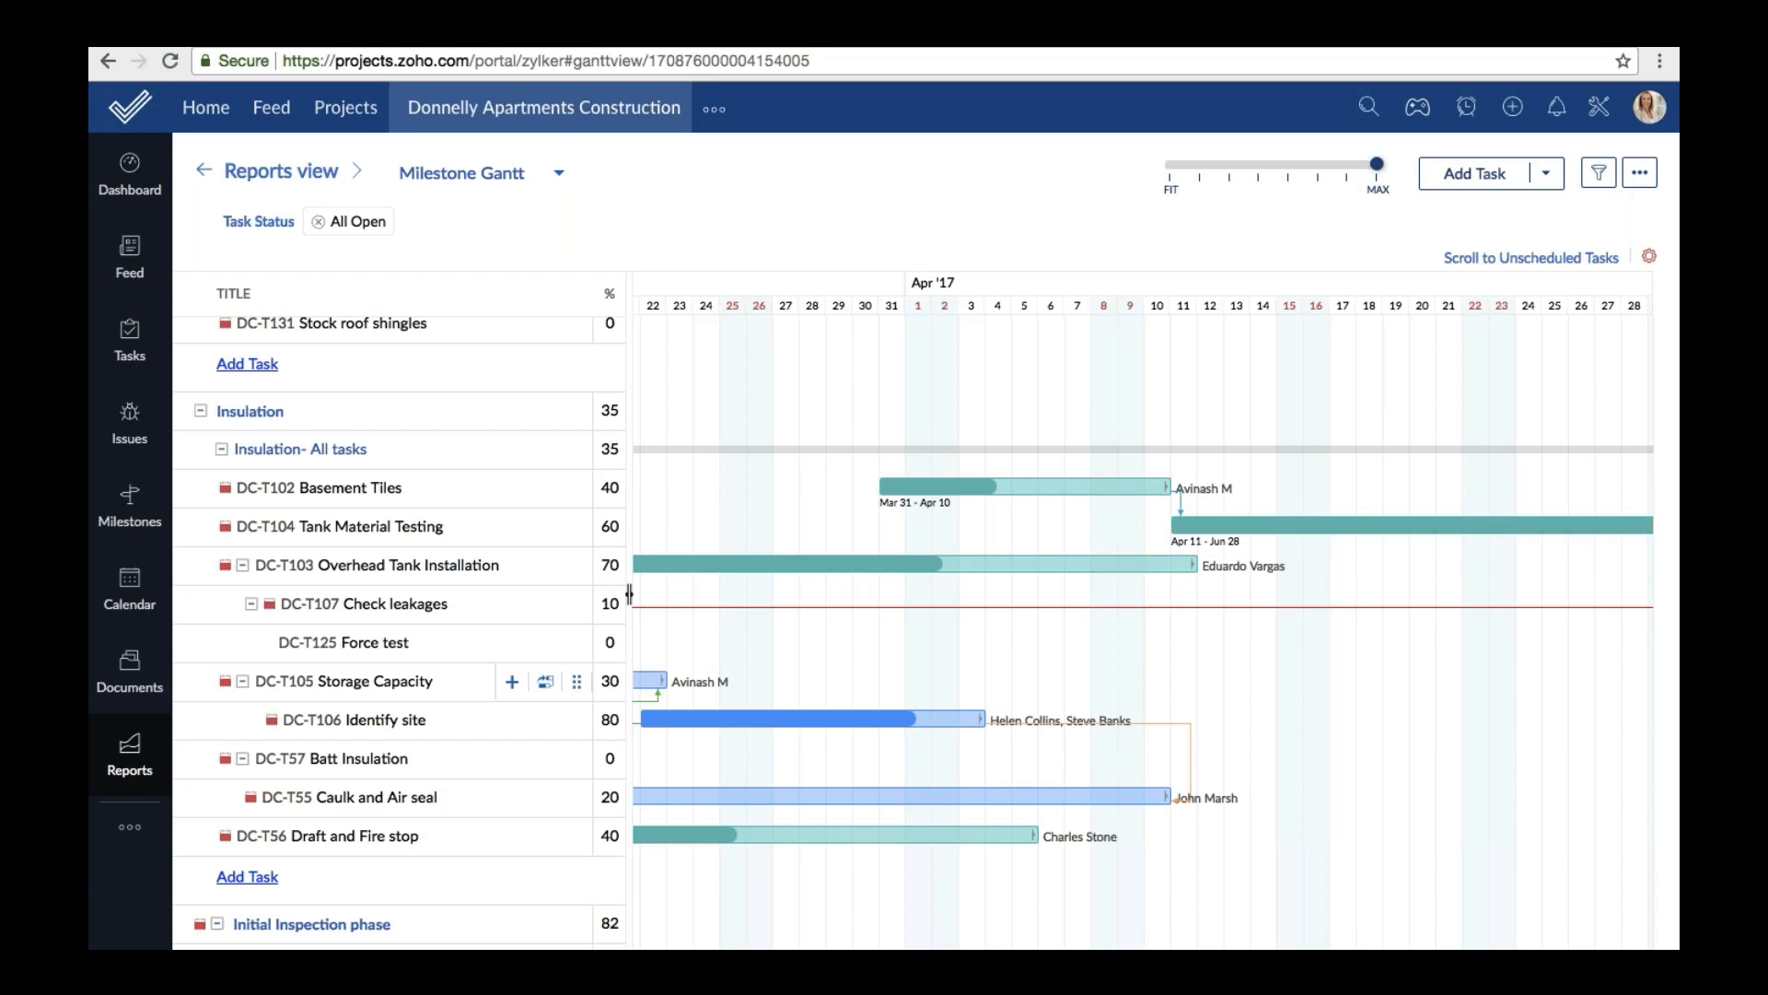
Go to the unscheduled tasks and link DC-T201, import and testing of roof materials, as predecessor of DC-T202, the wooden slab measurements.
click(1532, 262)
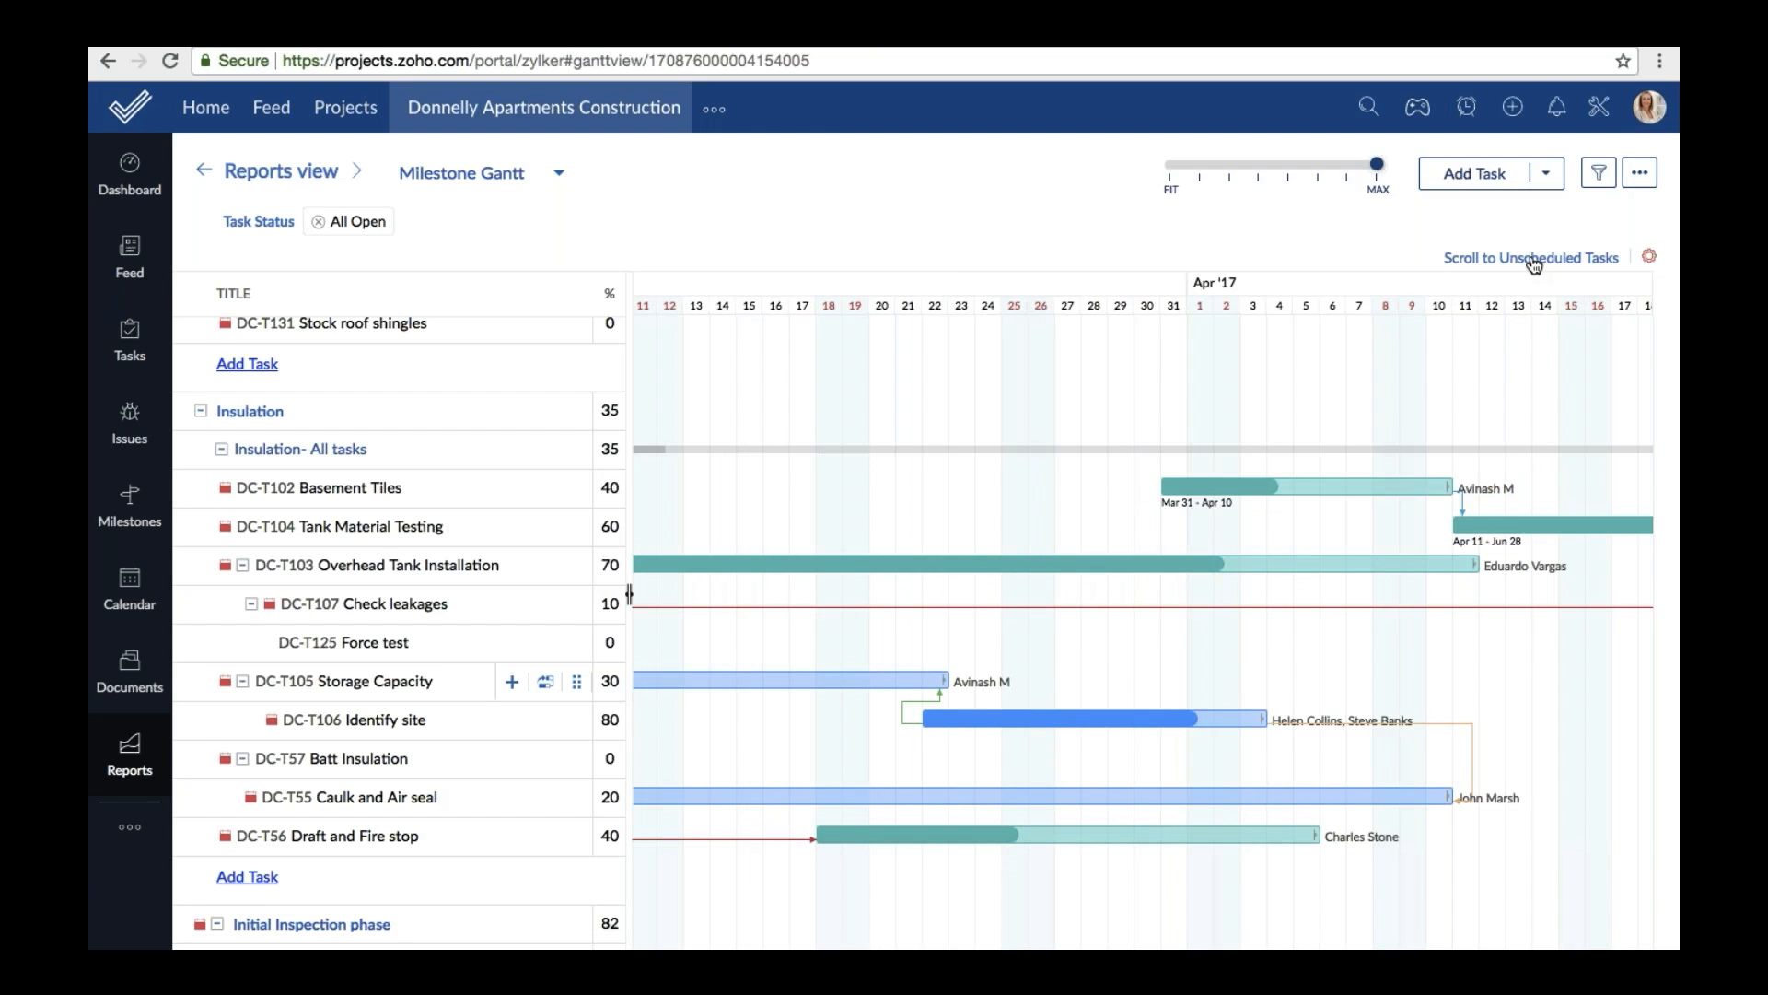
scroll(731, 630, down, 2)
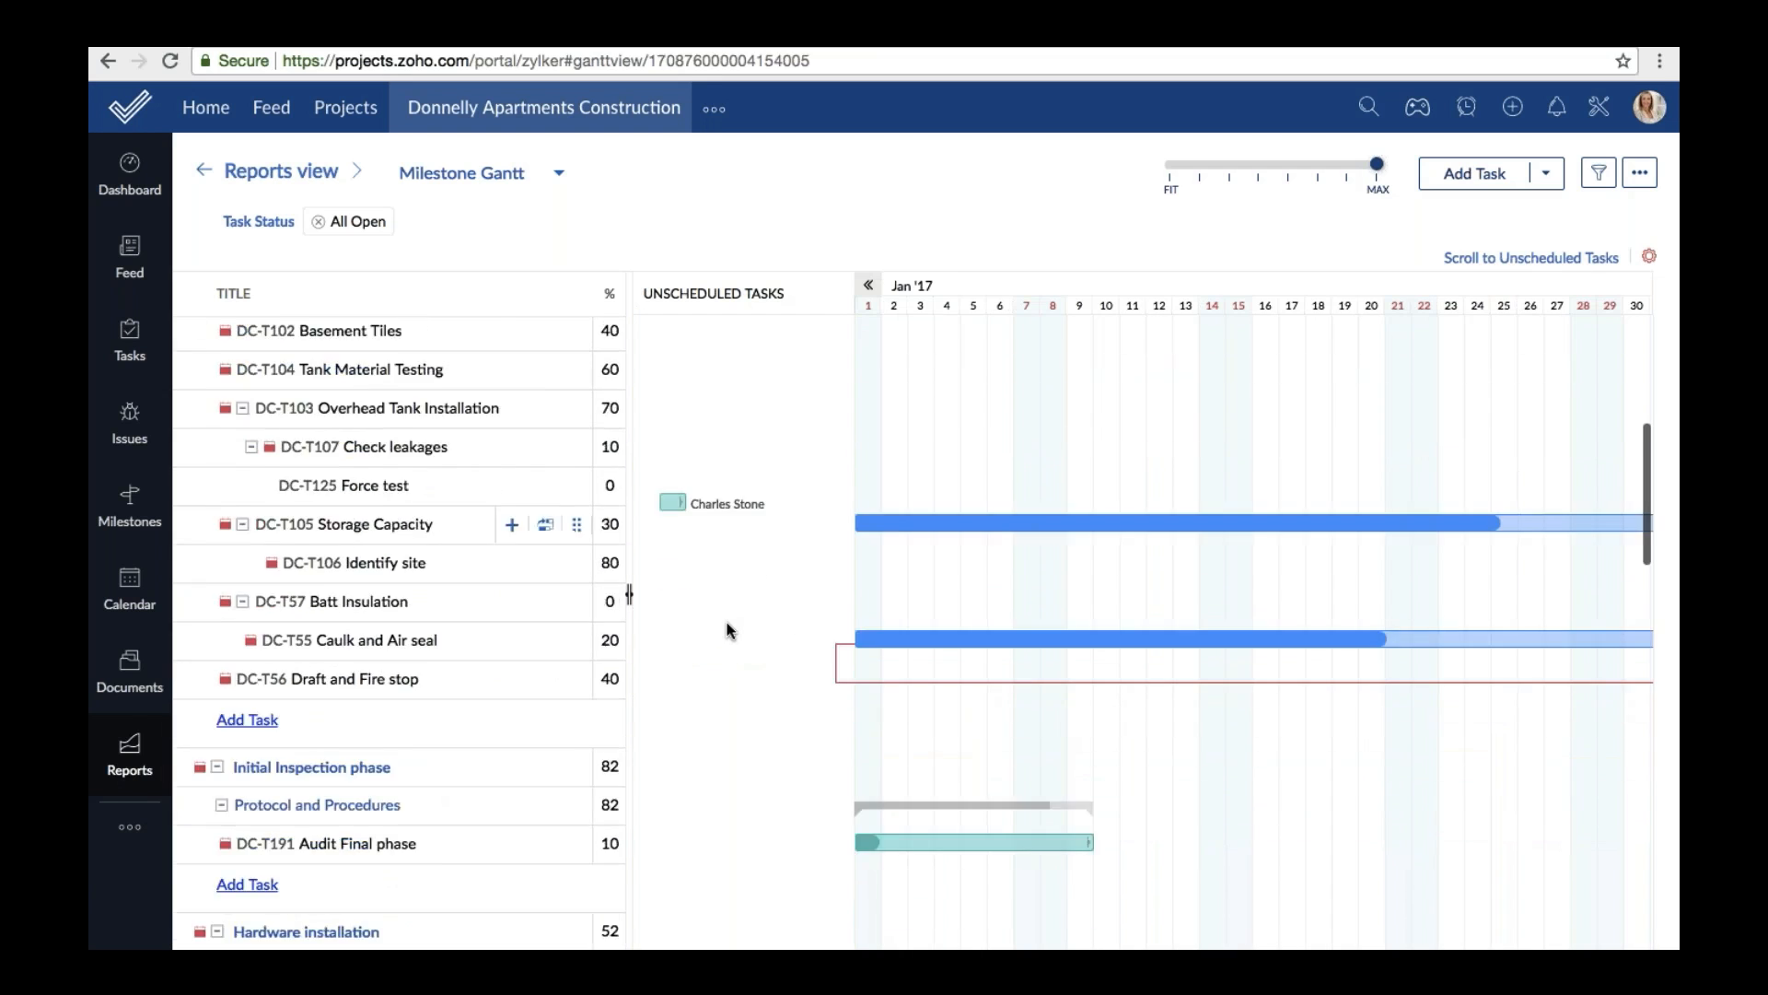
scroll(728, 631, down, 10)
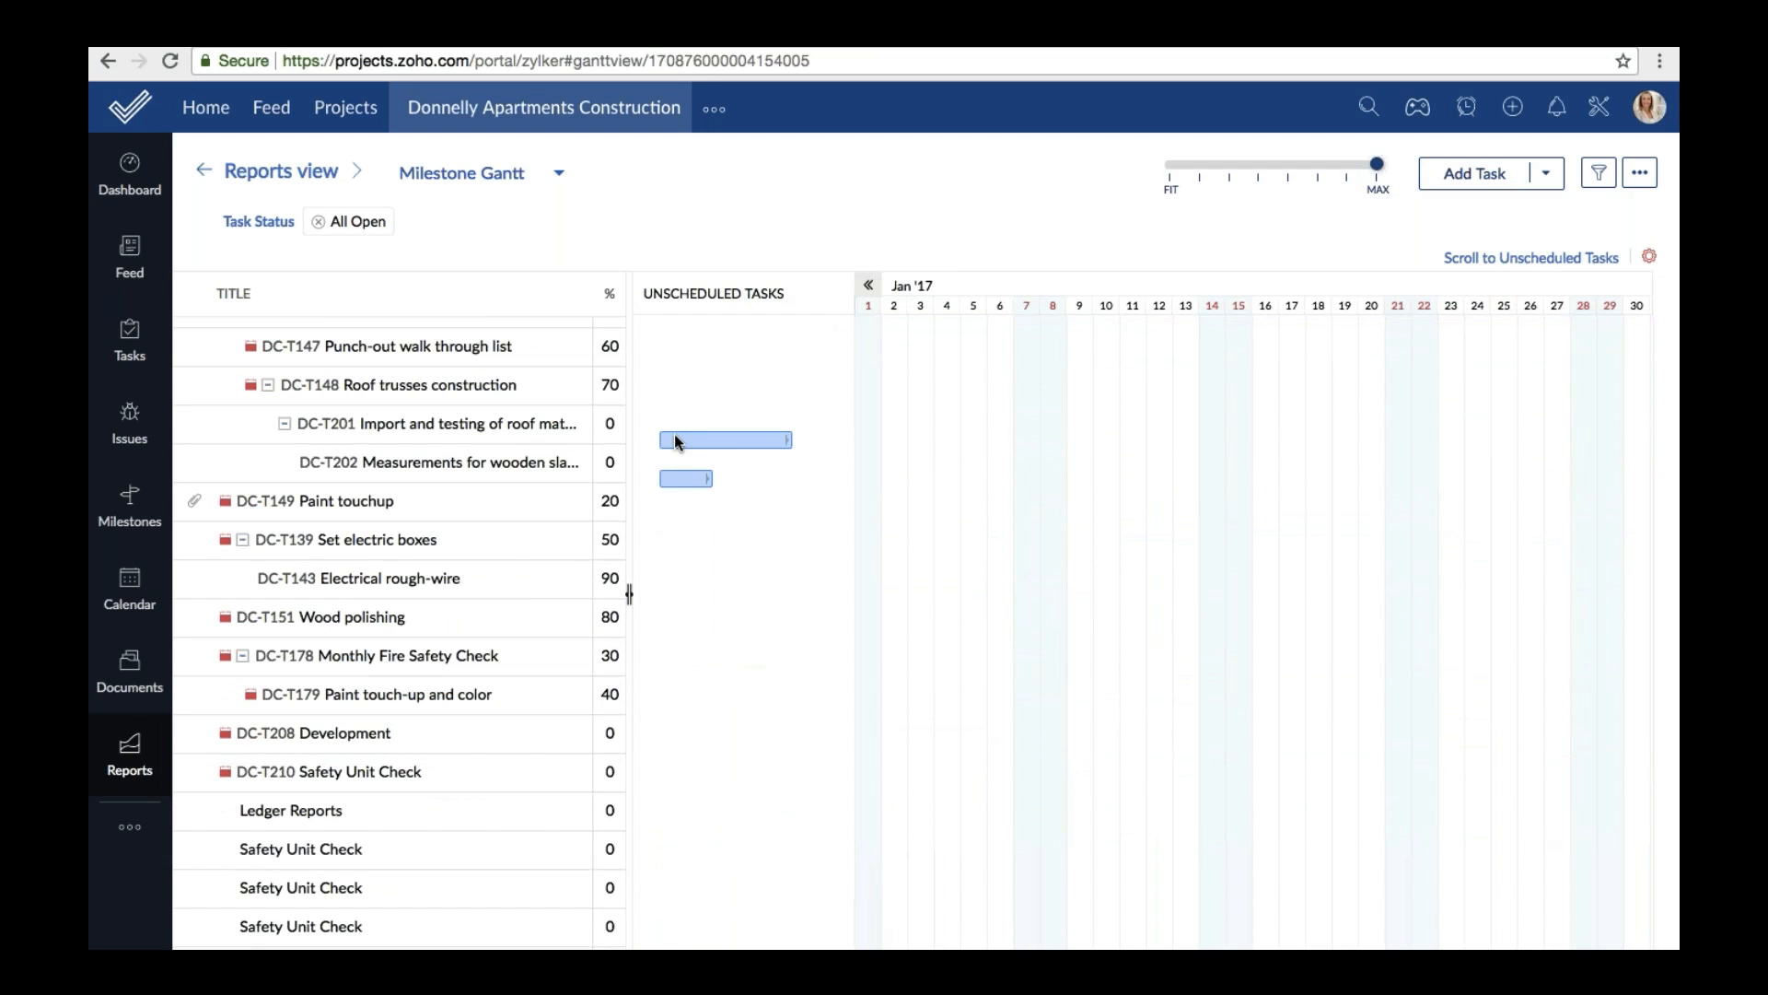
drag(677, 483, 678, 480)
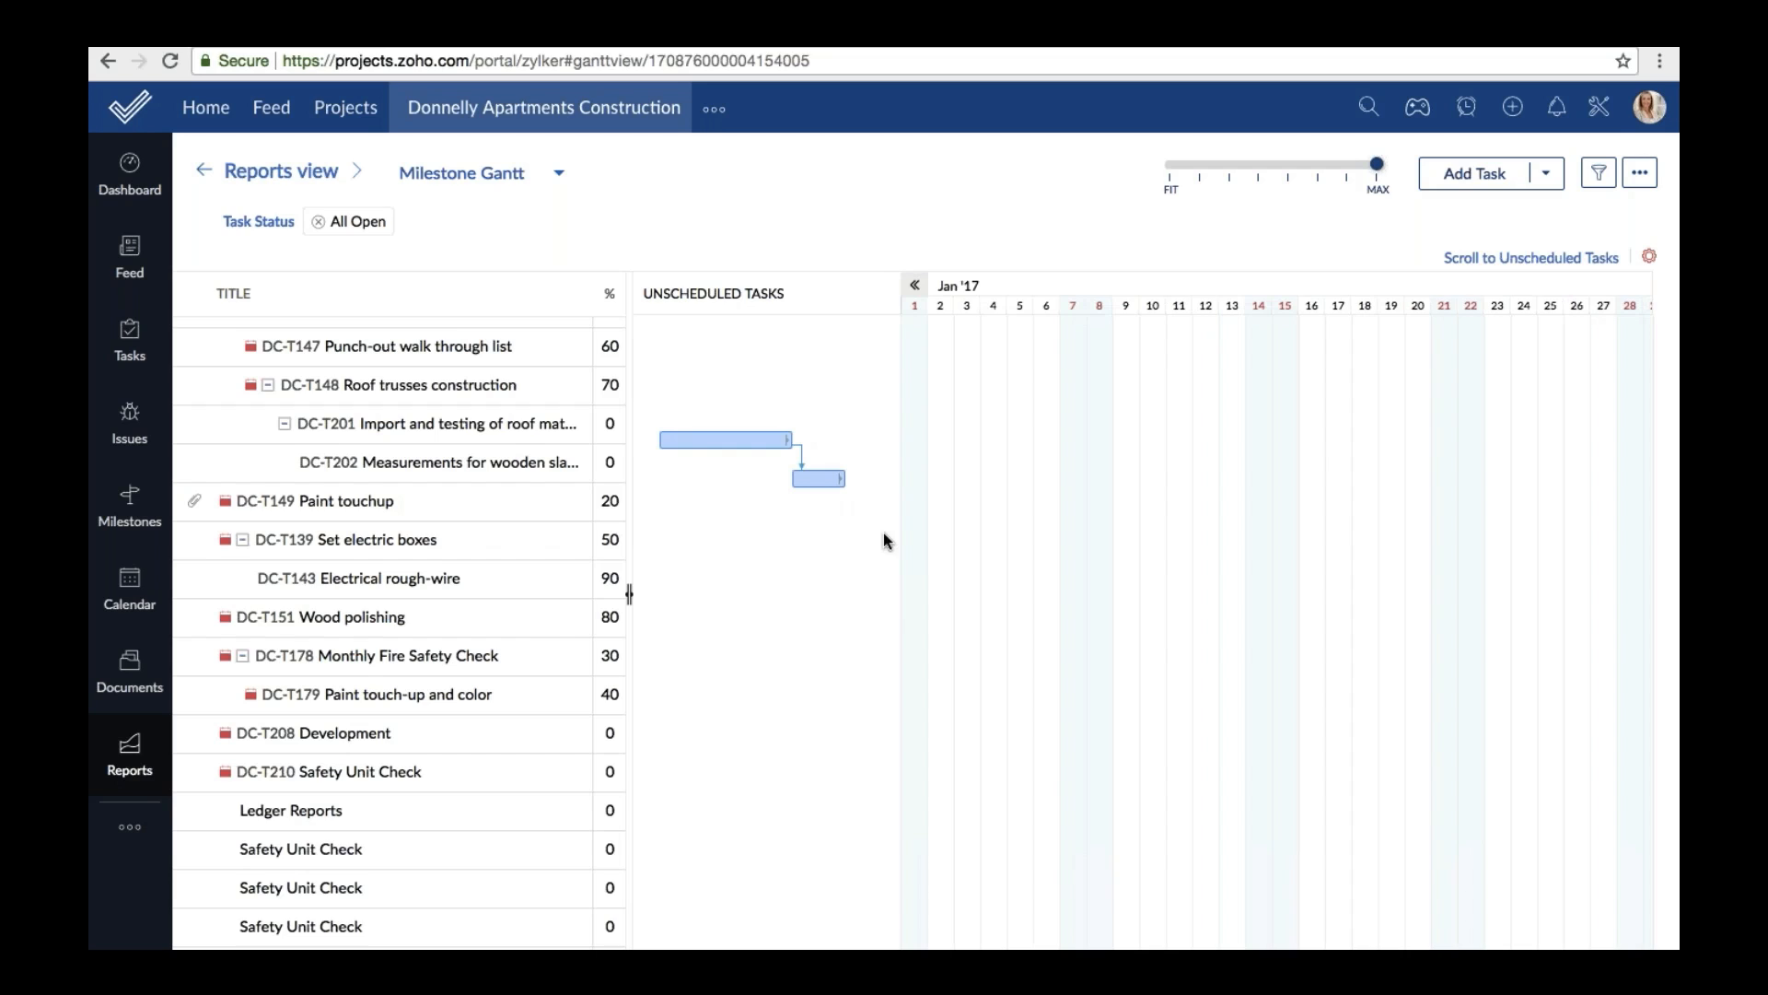
Reschedule the Sand, stain, seal hardwood task in the Flooring list to May 16 - 24 on the chart.
click(1648, 257)
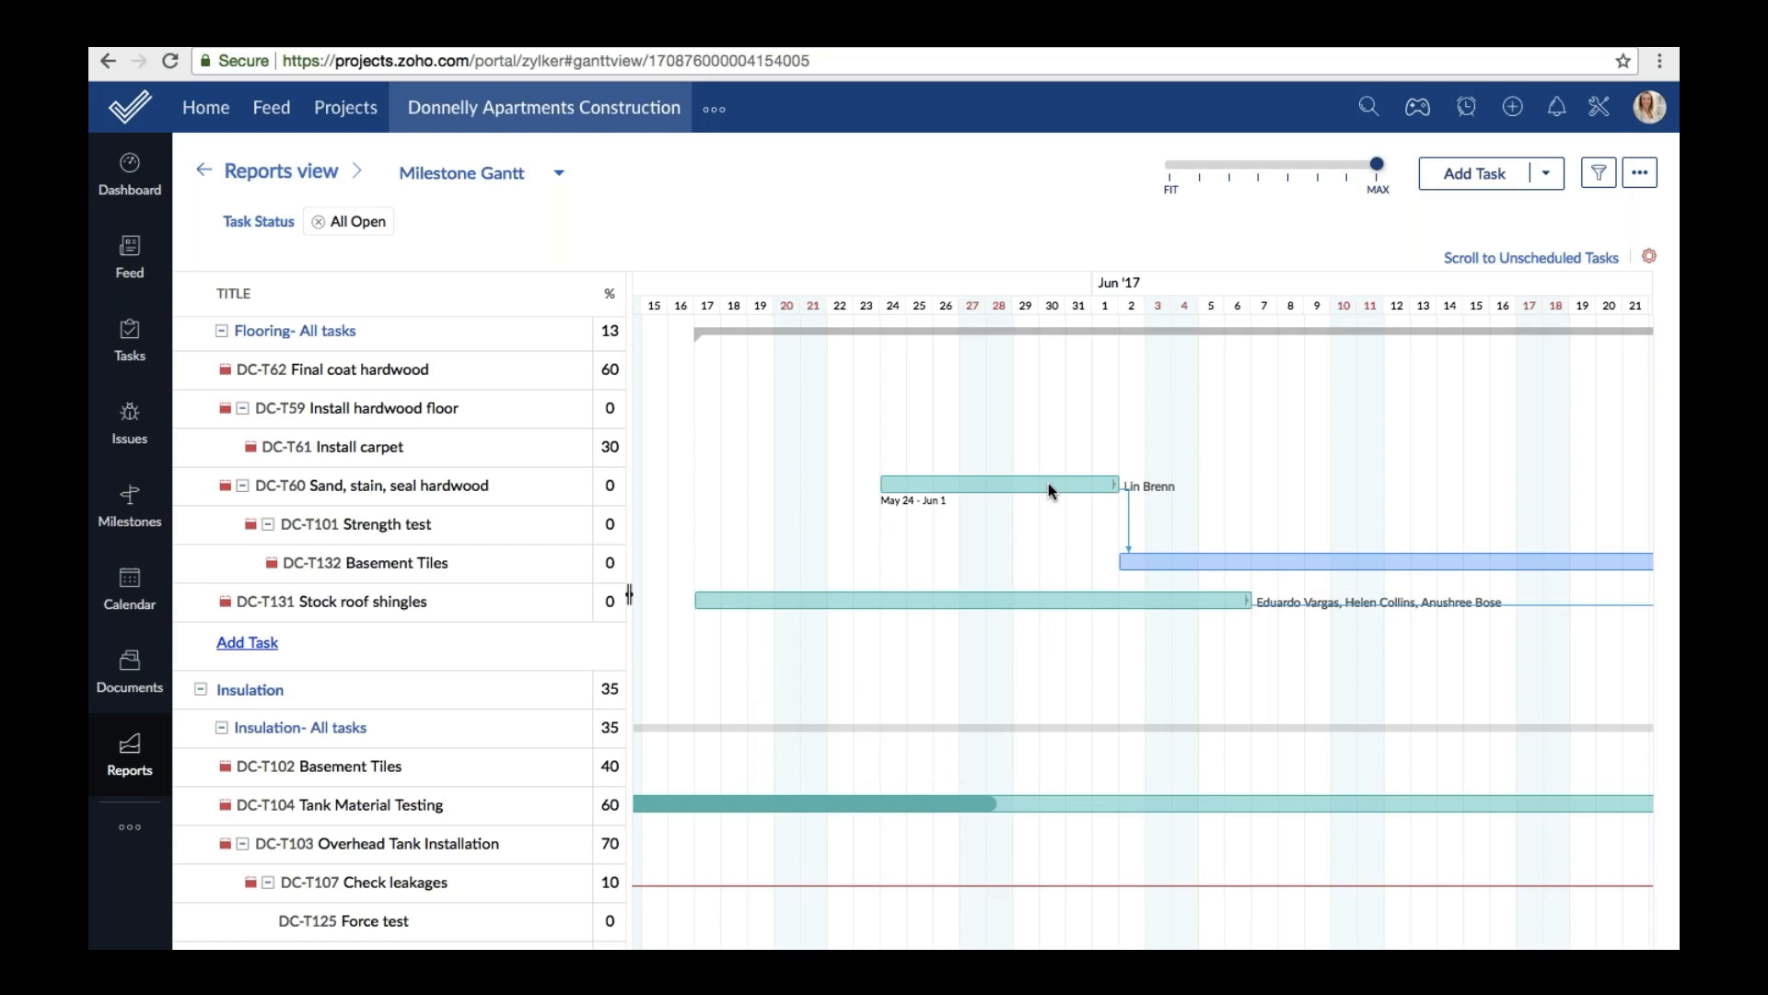
drag(1048, 482, 864, 487)
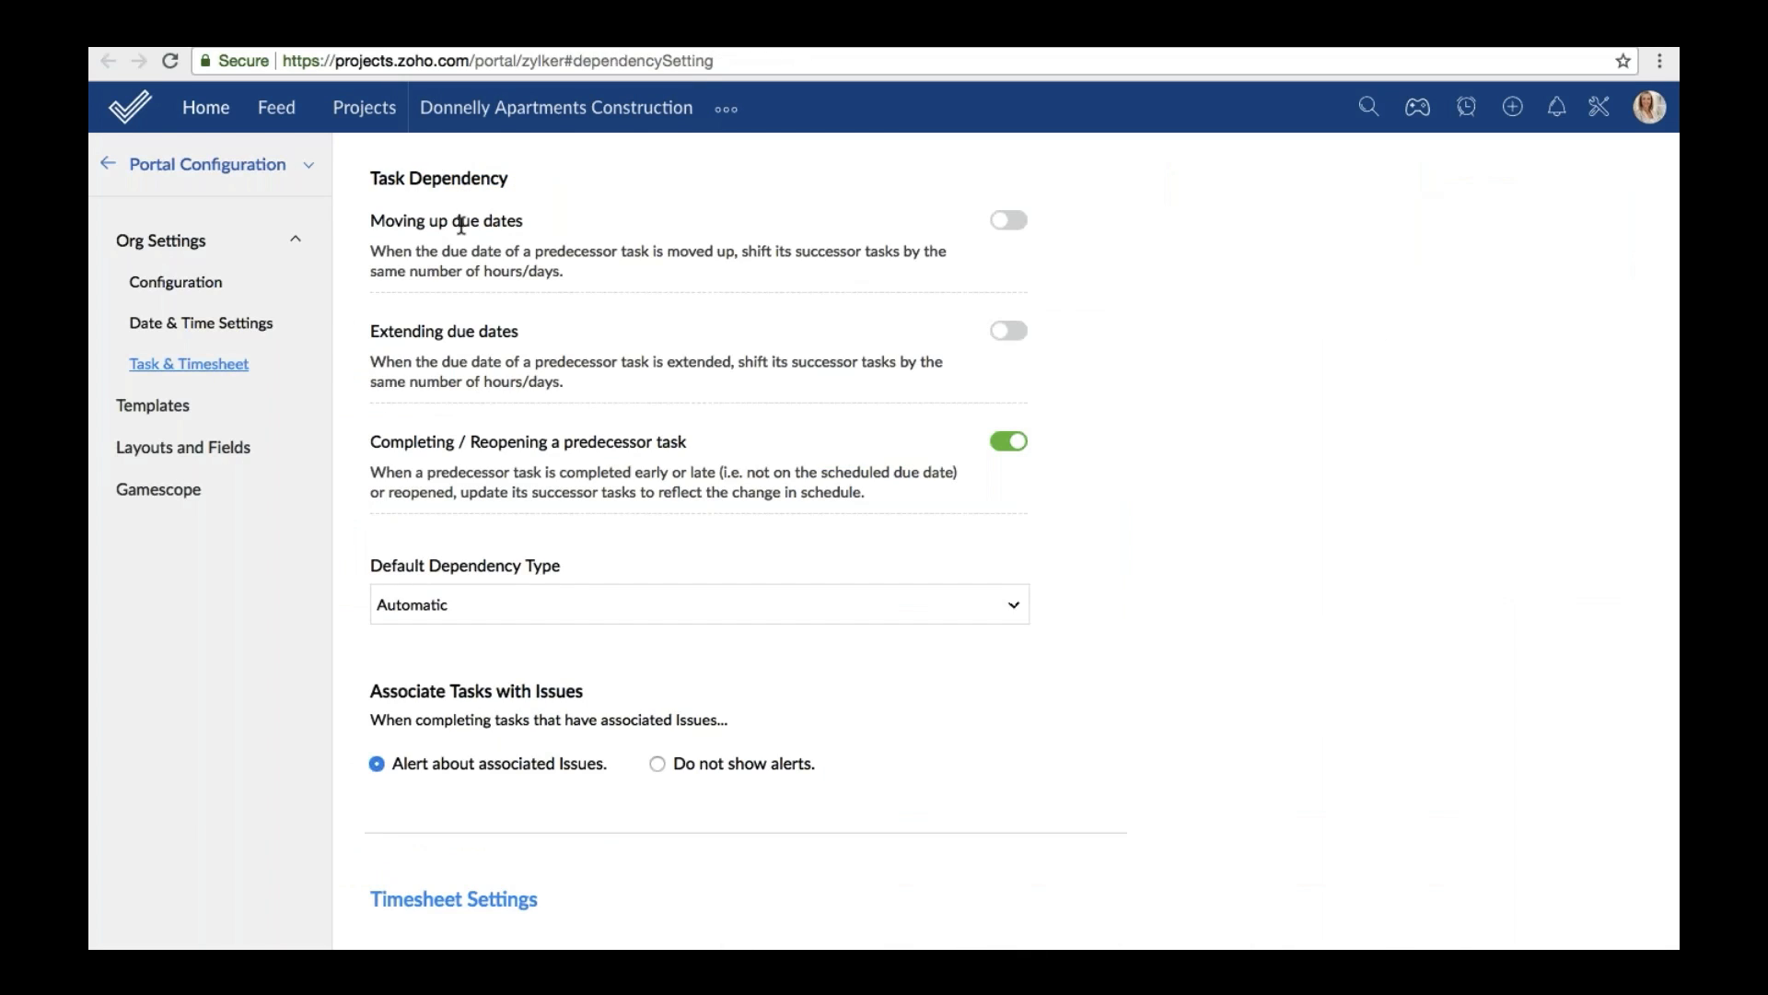
Turn on Moving up due dates in the Task Dependency settings and shift Sand, stain, seal hardwood earlier on the chart.
click(1008, 220)
scroll(865, 617, down, 9)
click(428, 870)
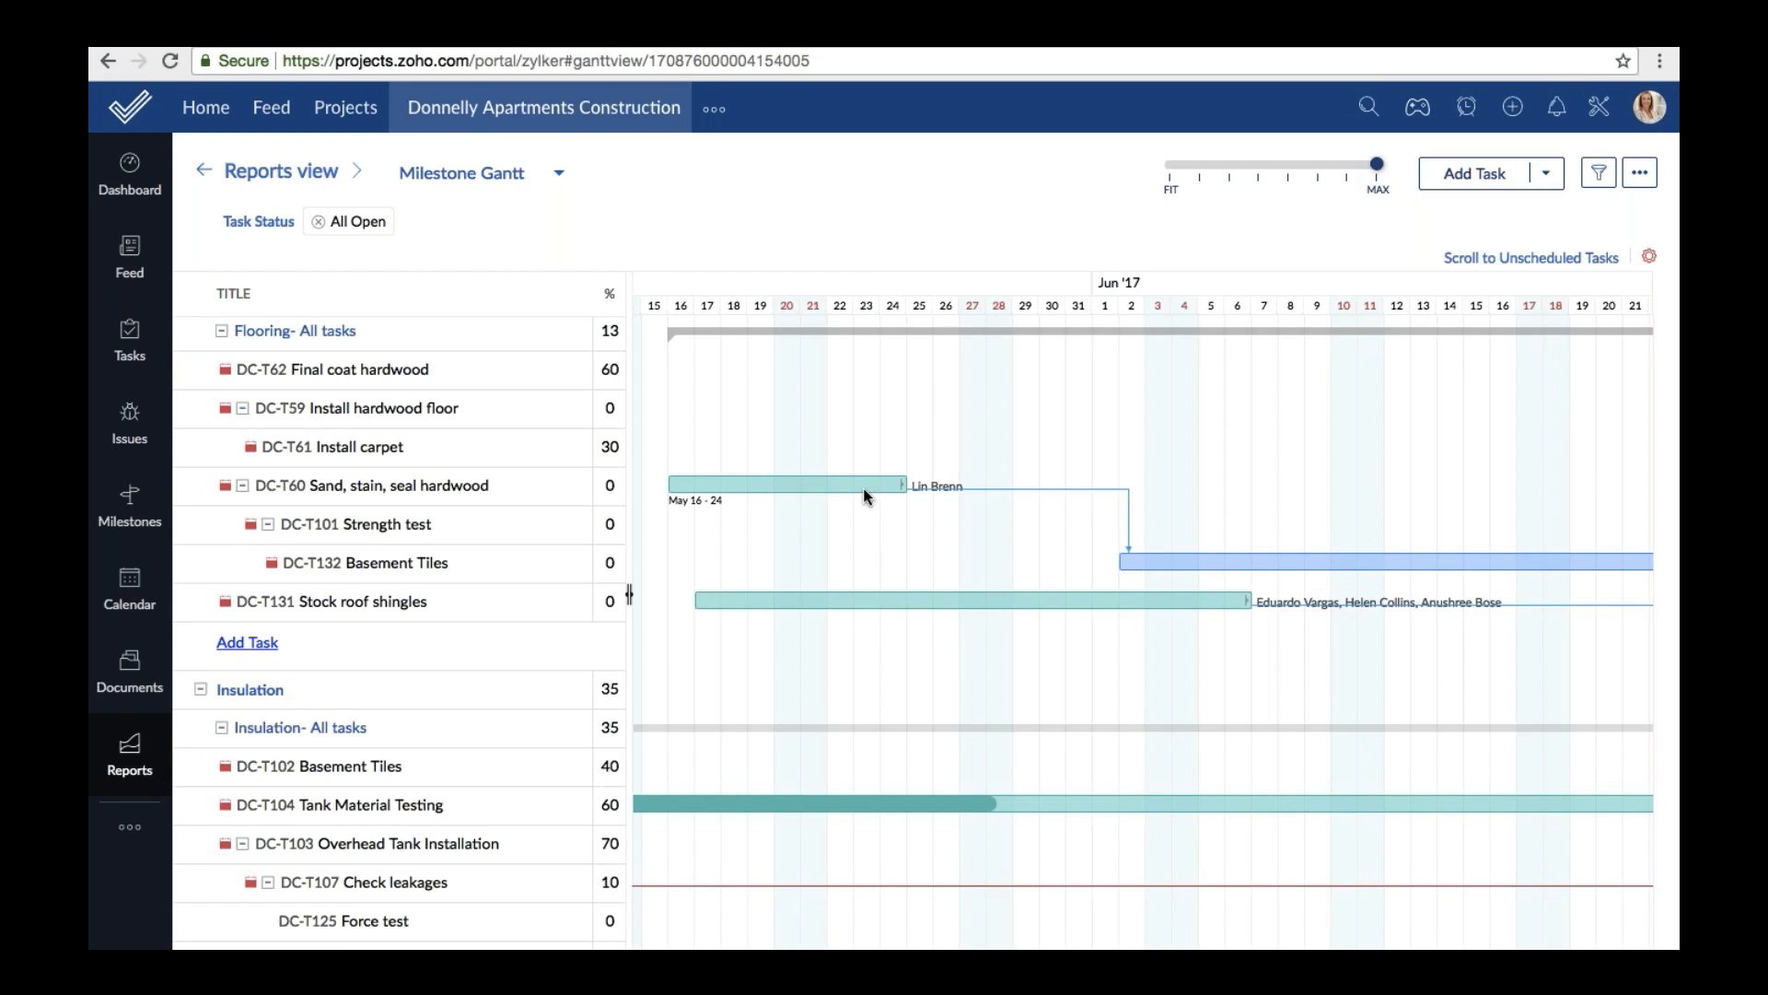
drag(855, 484, 699, 483)
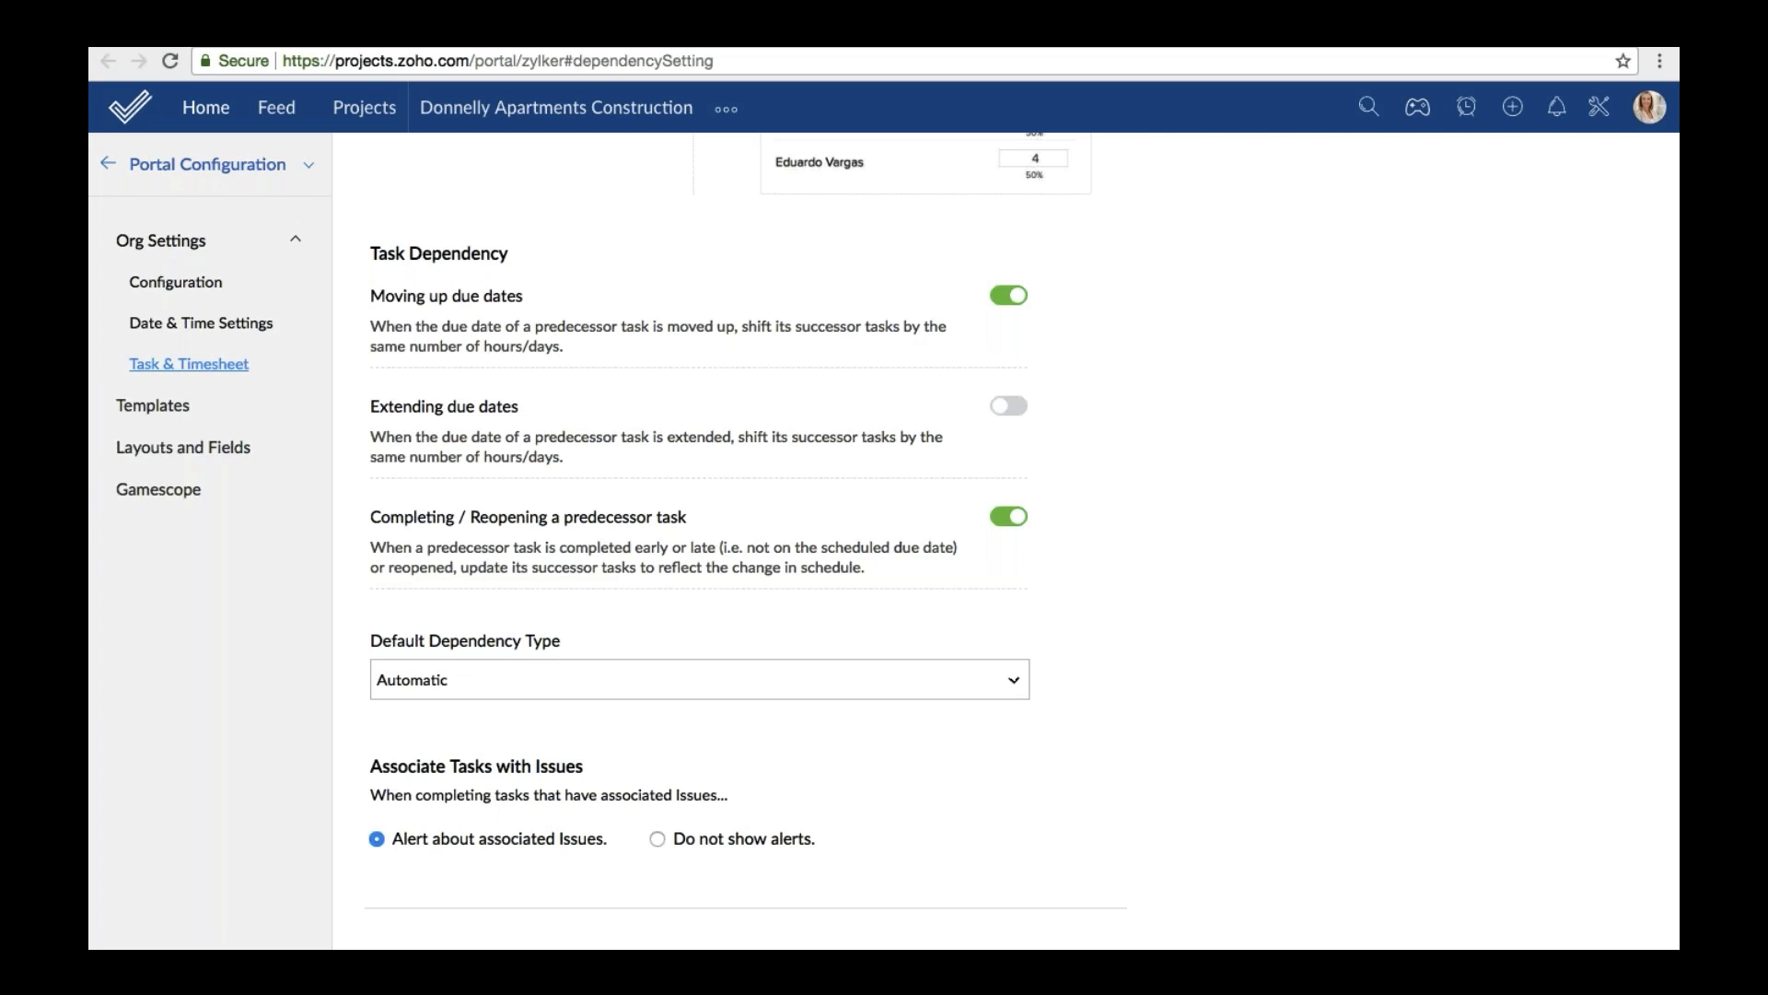
Review the options for Default Dependency Type in the Task Dependency settings, keeping Automatic.
click(624, 665)
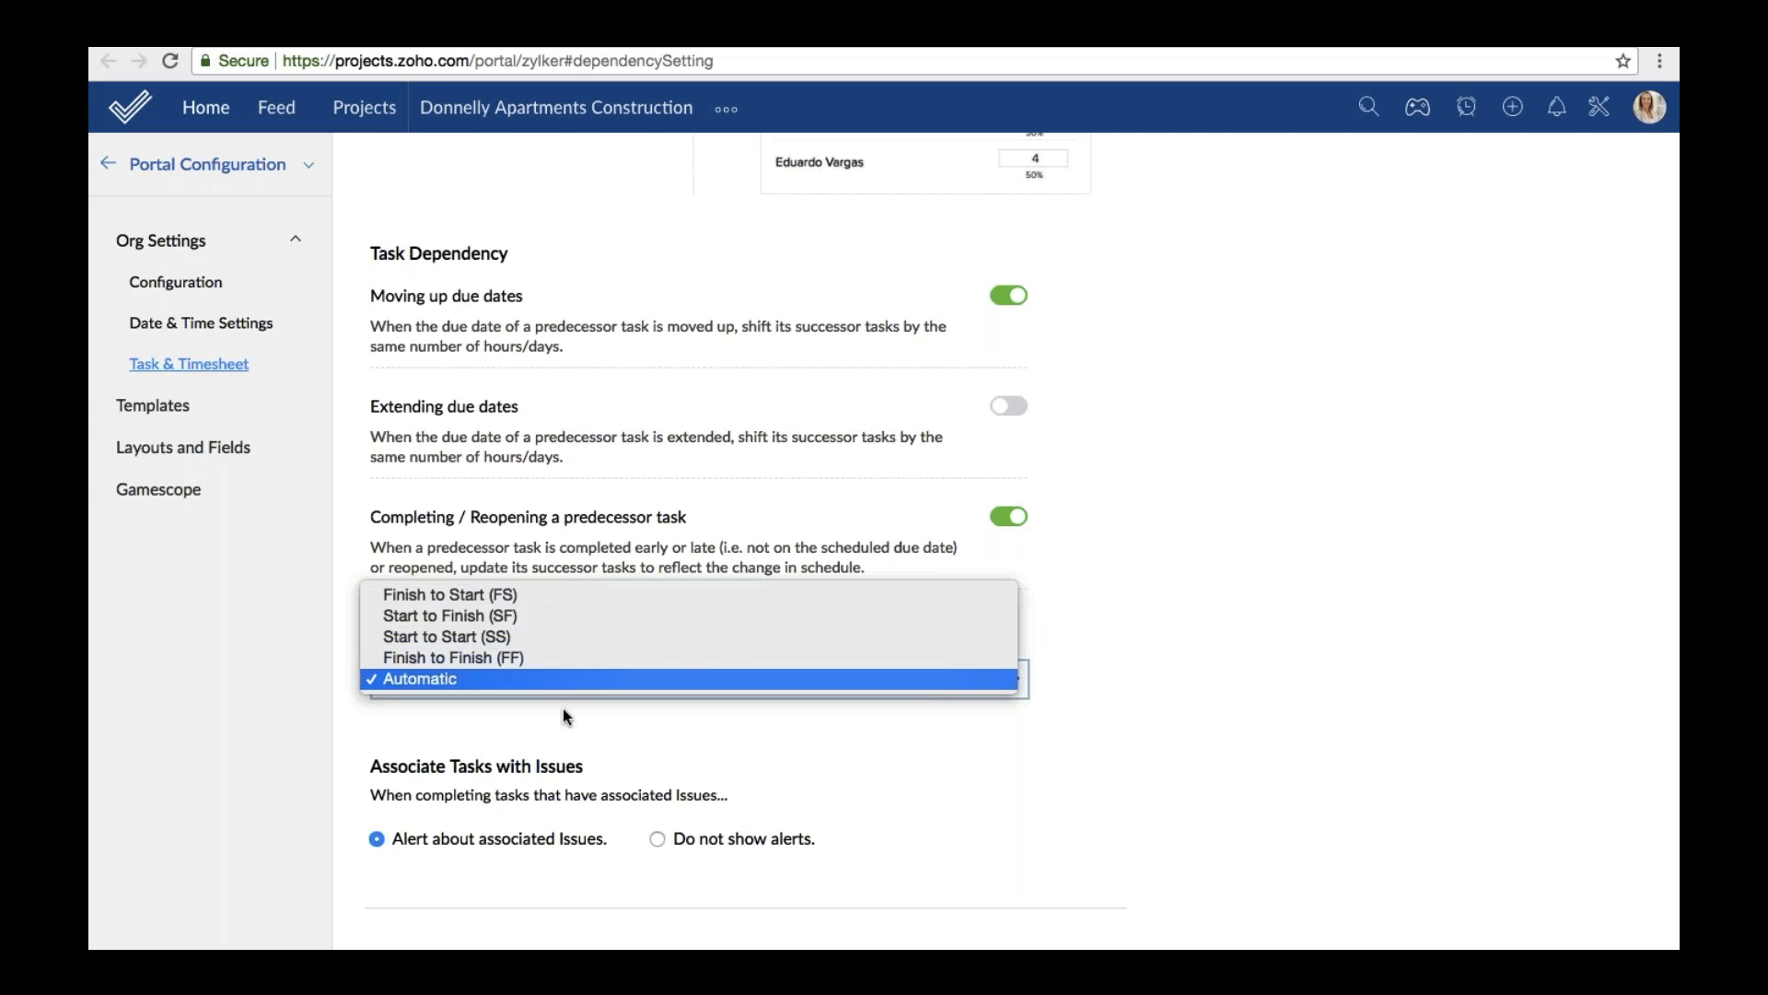
click(710, 759)
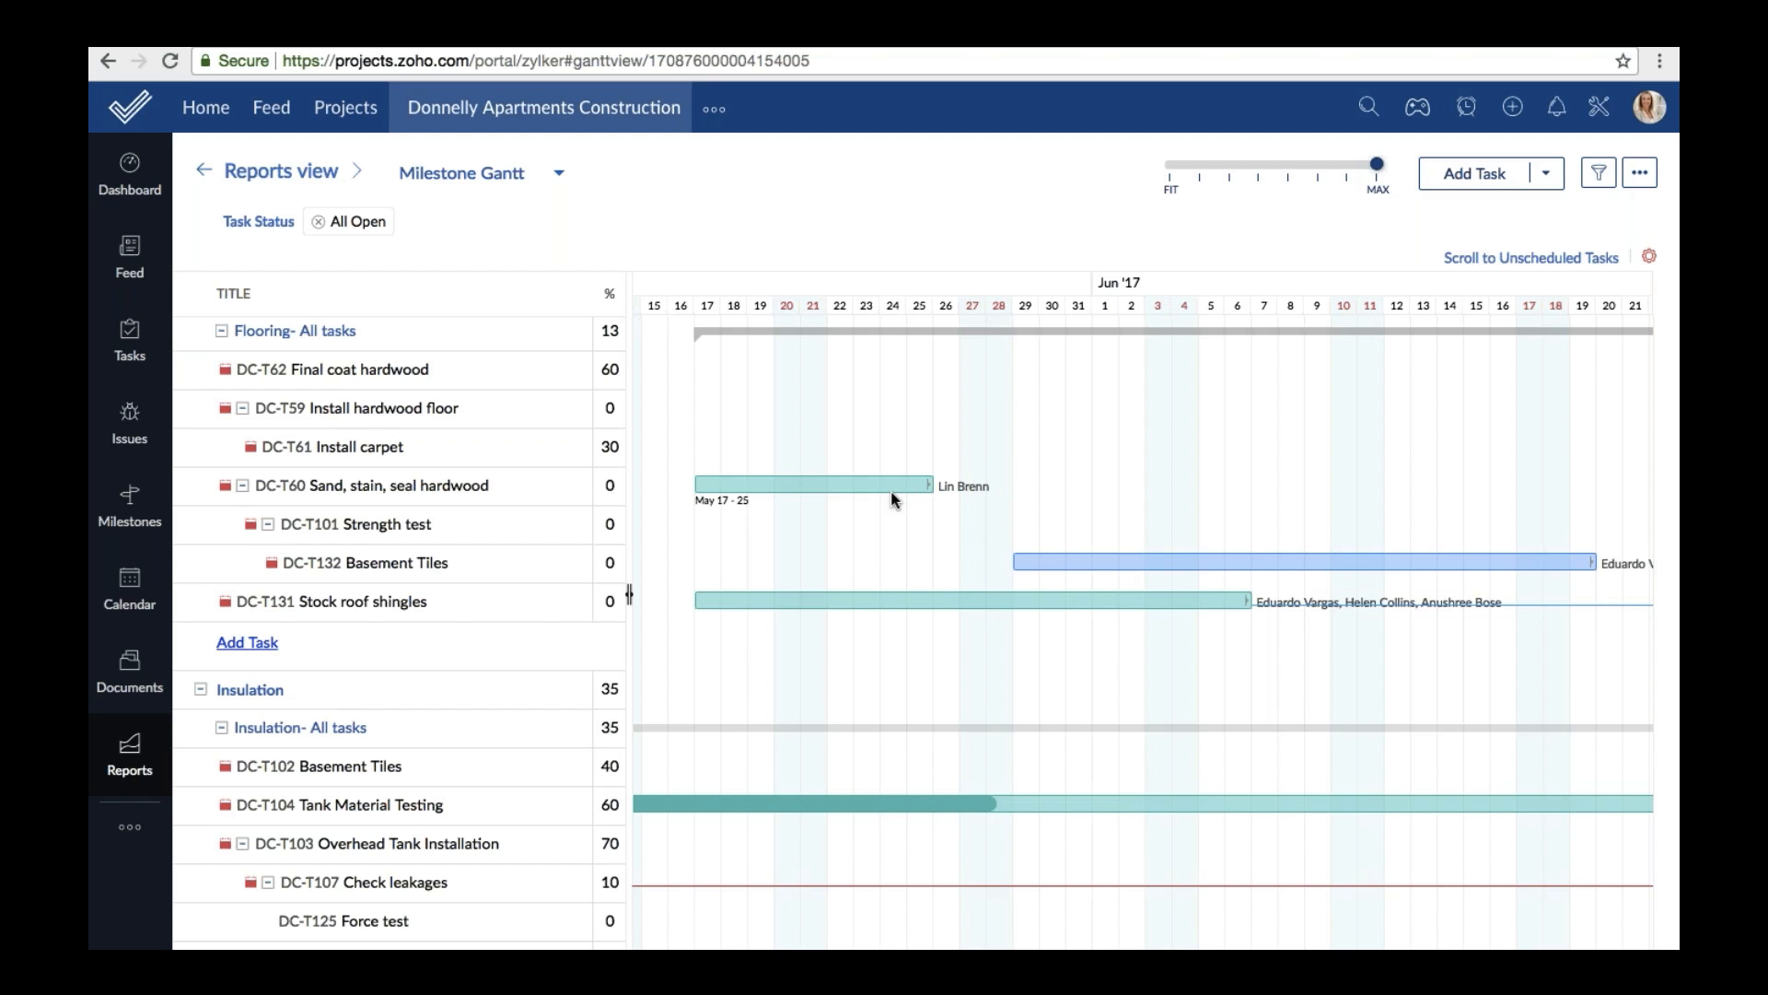
Reschedule the Basement Tiles subtask under Strength test to May 17 - Jun 7 and link Sand, stain, seal hardwood as its predecessor.
drag(893, 497, 931, 485)
drag(928, 486, 1038, 563)
drag(1056, 562, 722, 550)
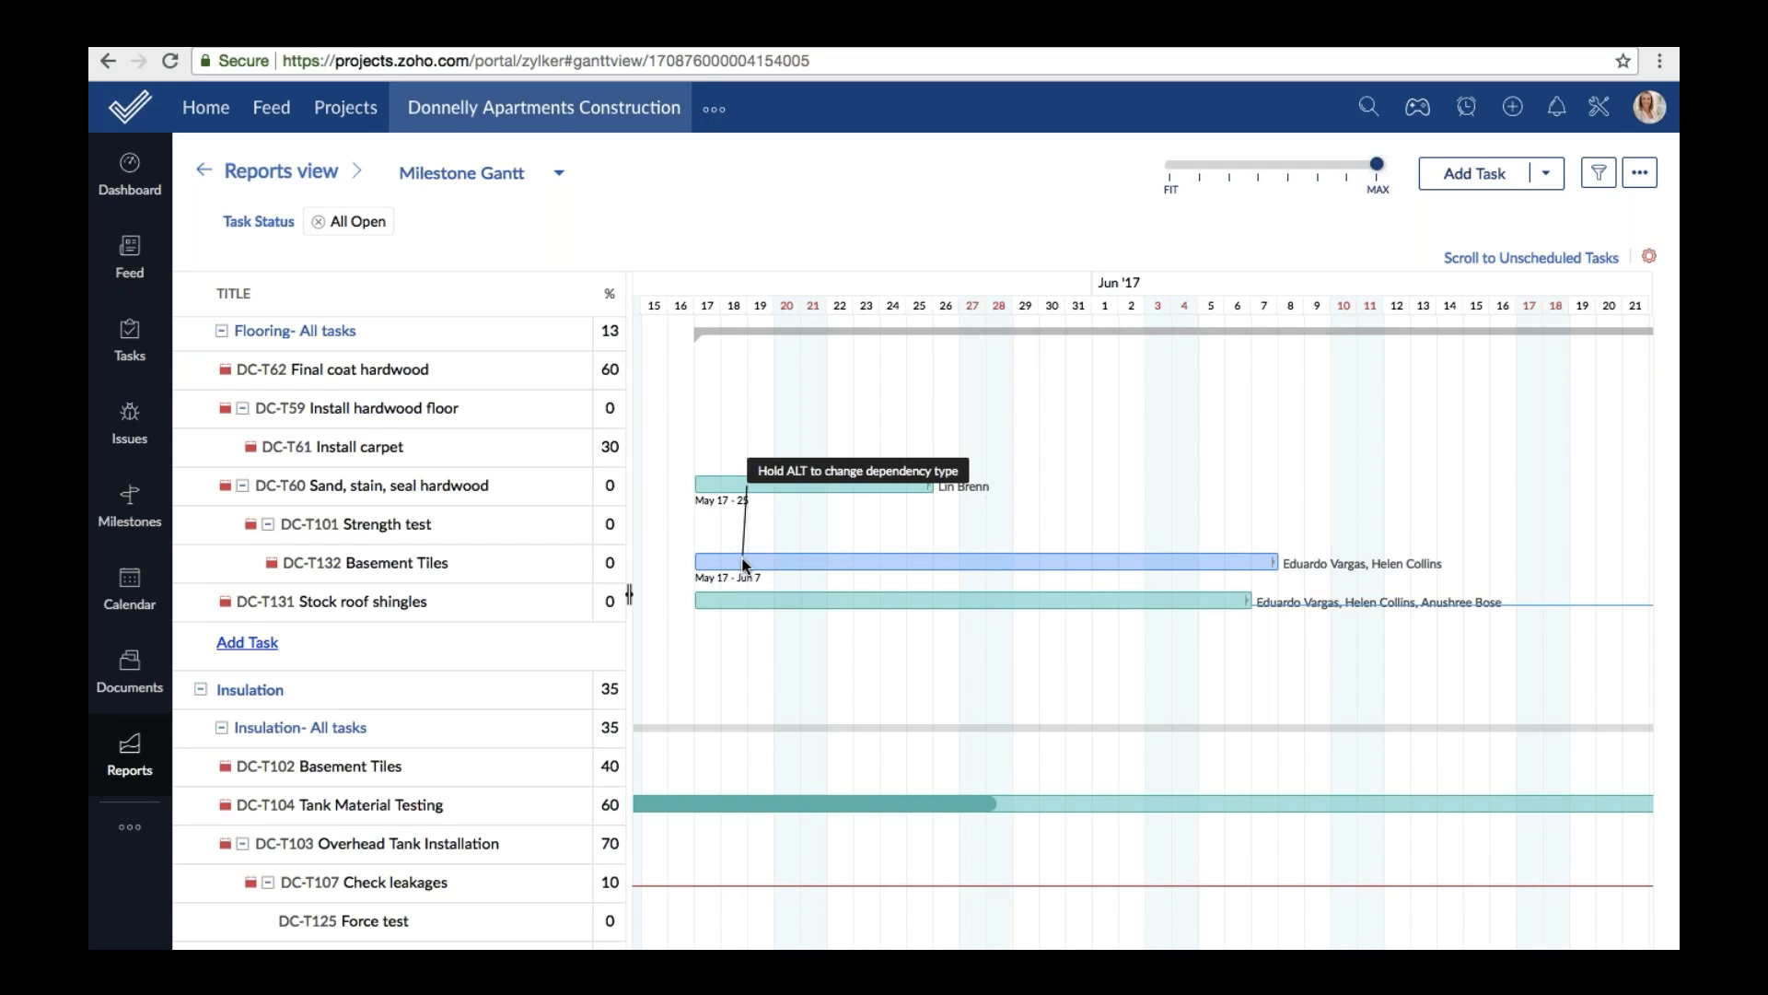
drag(746, 564, 746, 565)
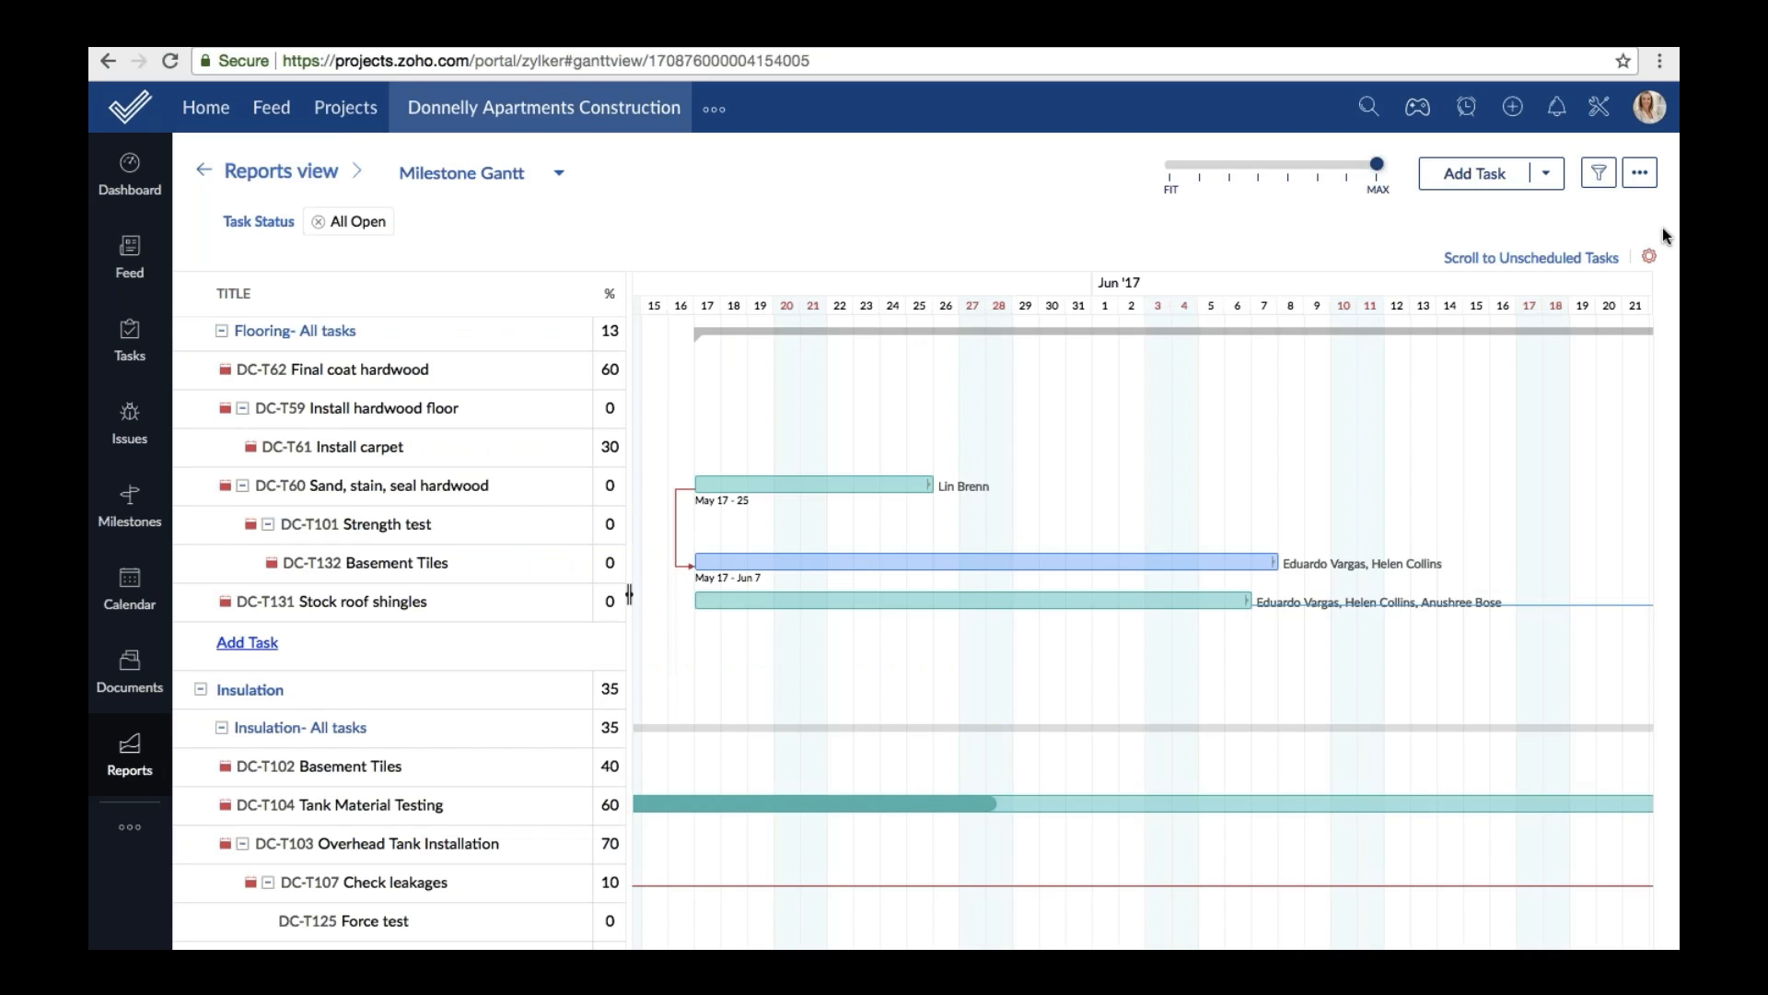
Show the Gantt legend to review the bar colours and dependency line types, and close it.
click(1639, 175)
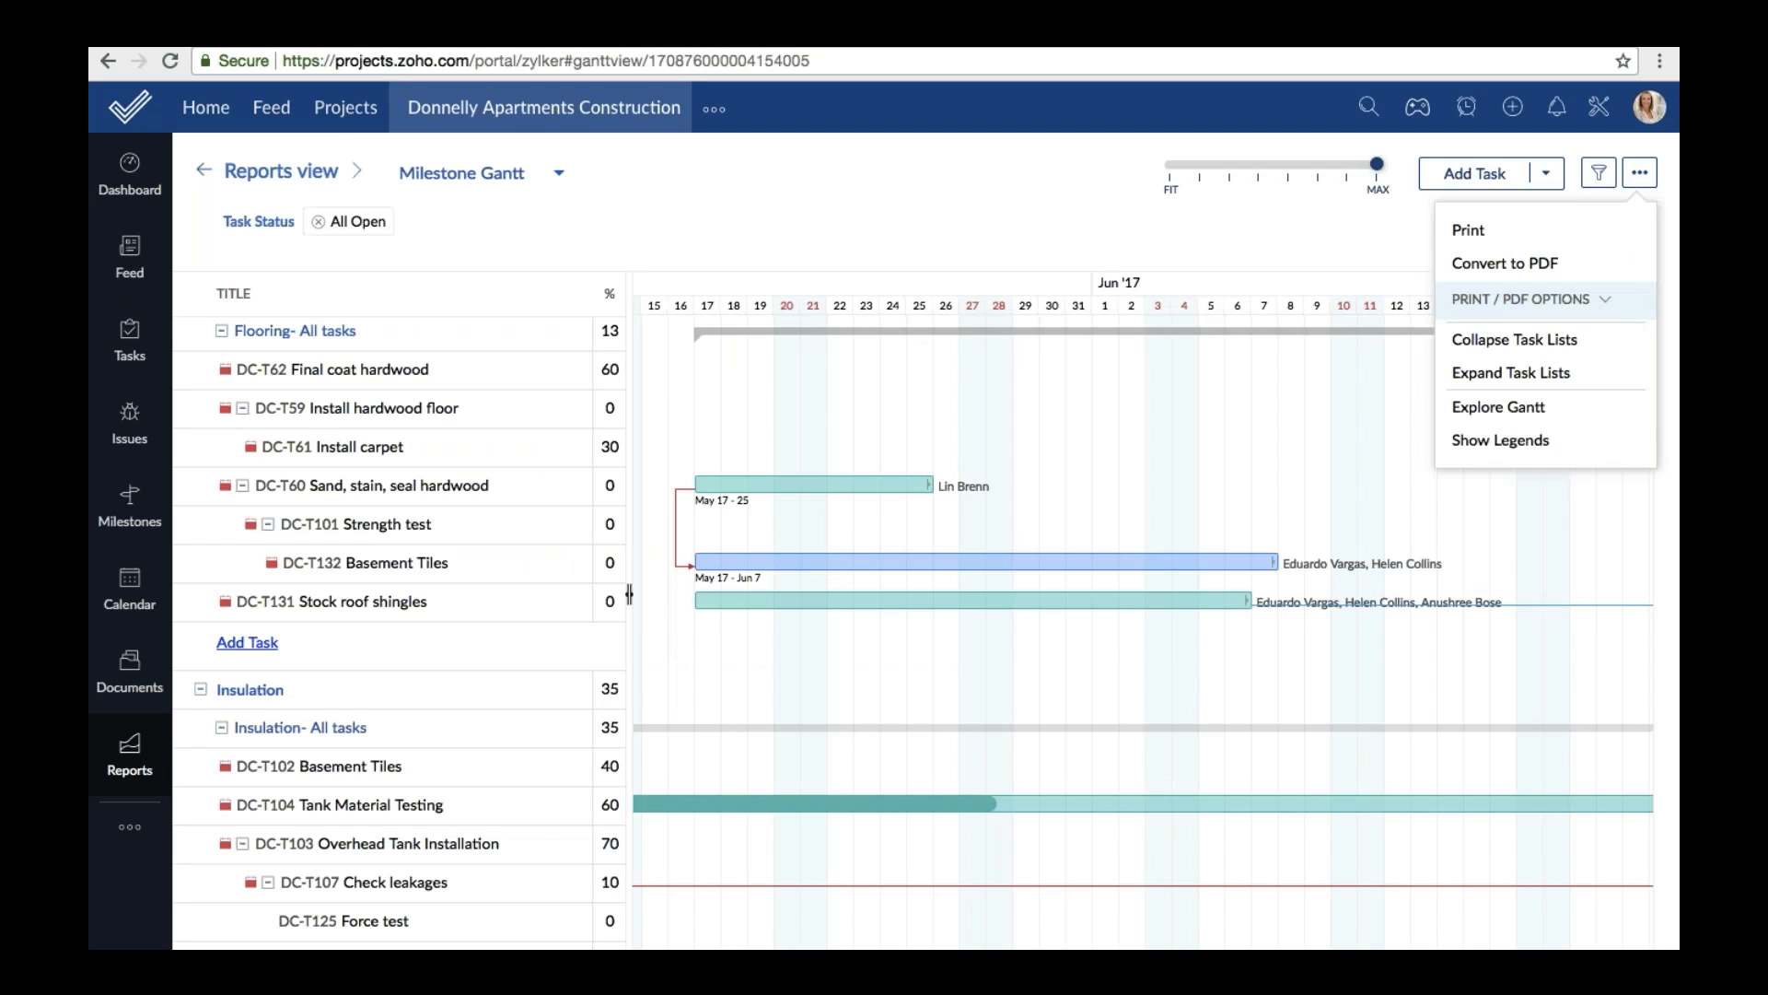
click(1500, 440)
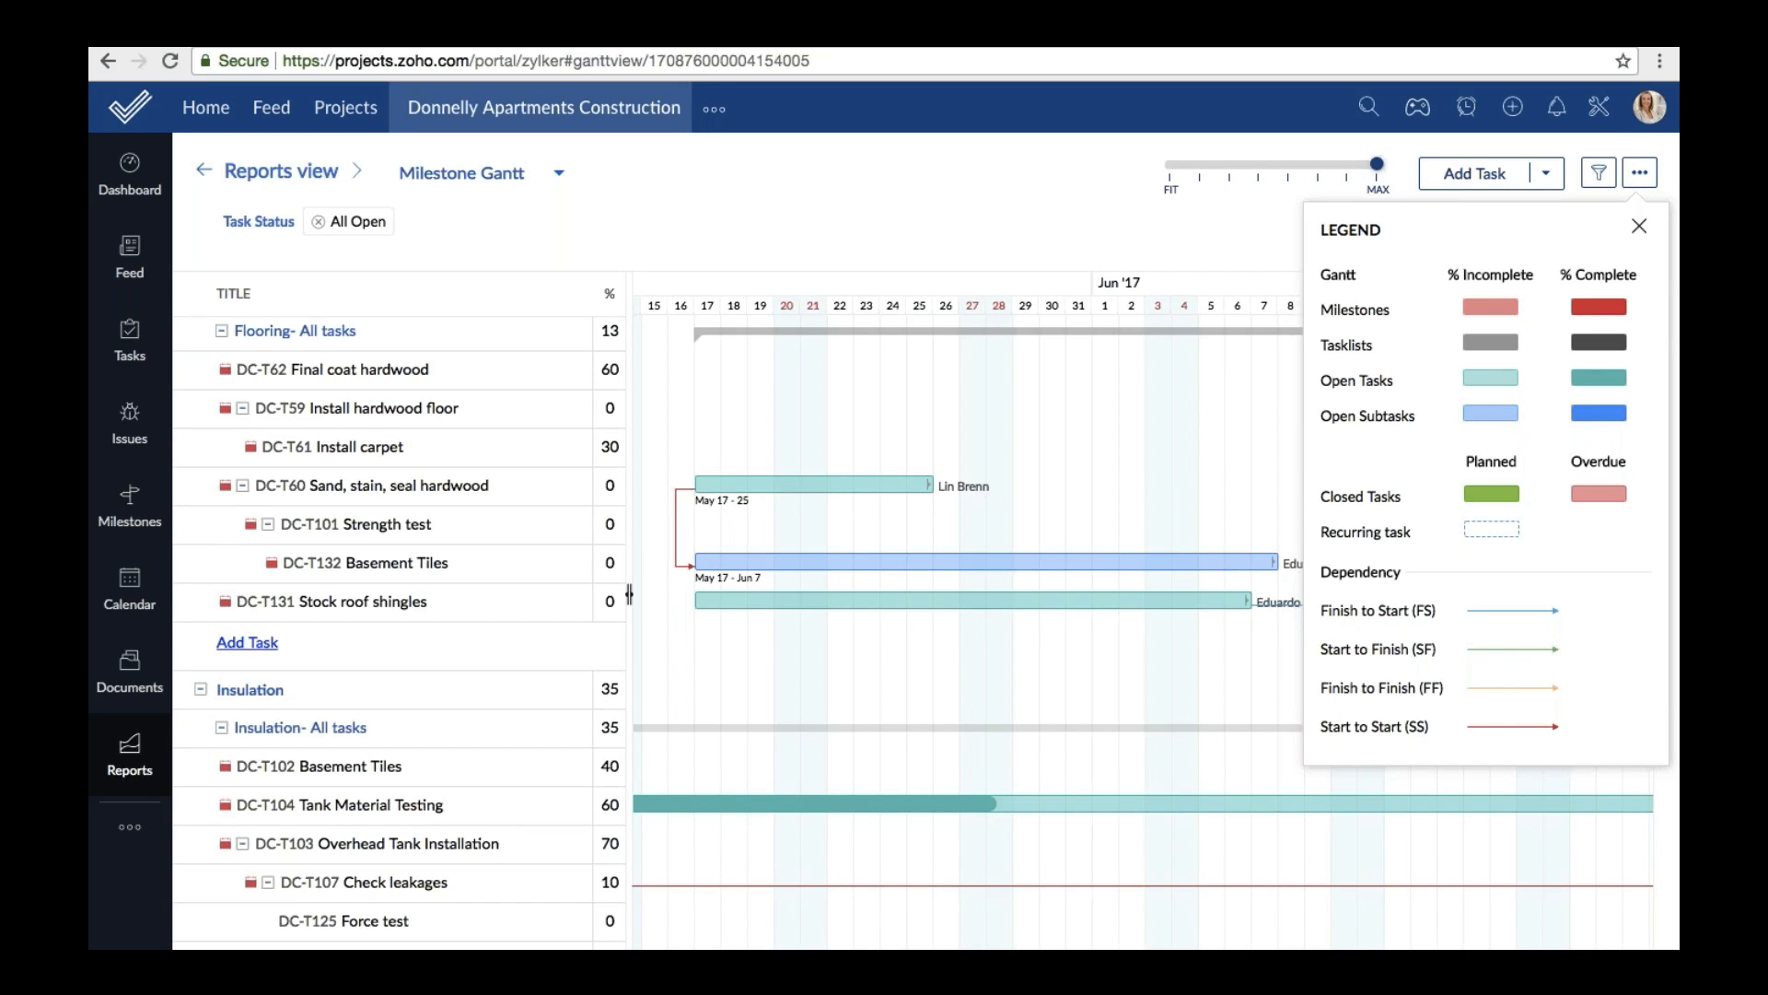
click(1639, 226)
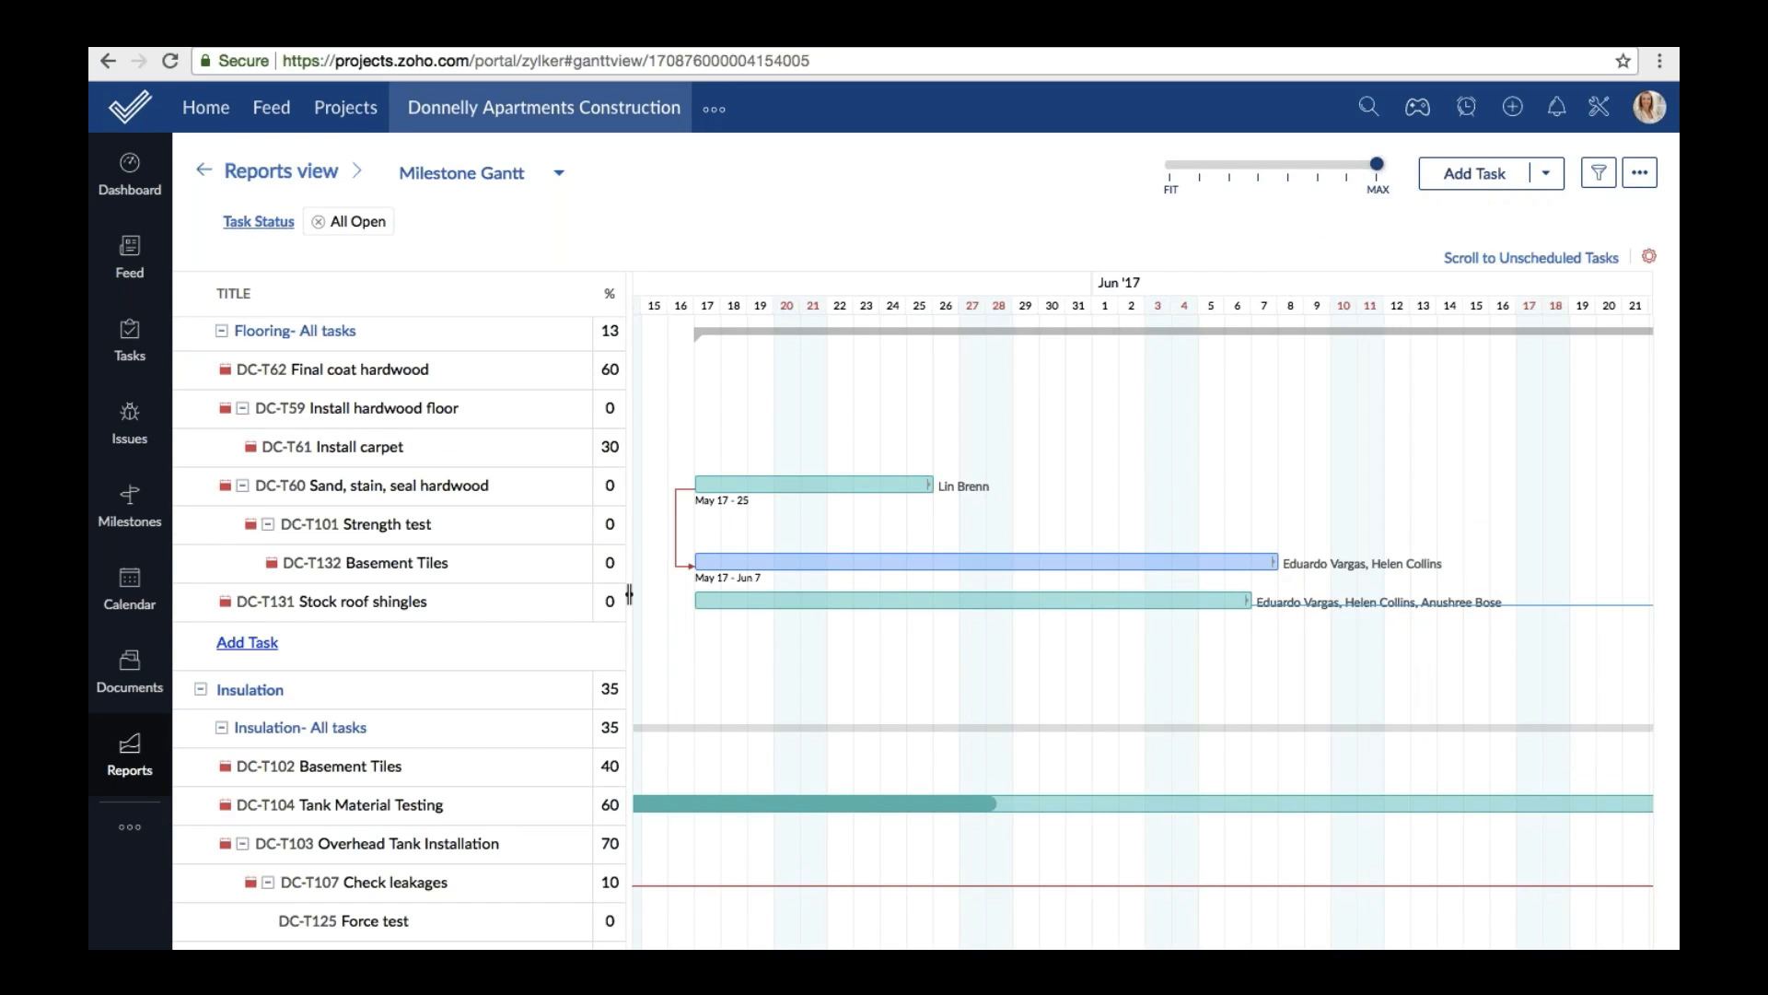
Open the Construction project template's Milestone Gantt and review the unscheduled Insulation tasks and their dependencies.
click(346, 116)
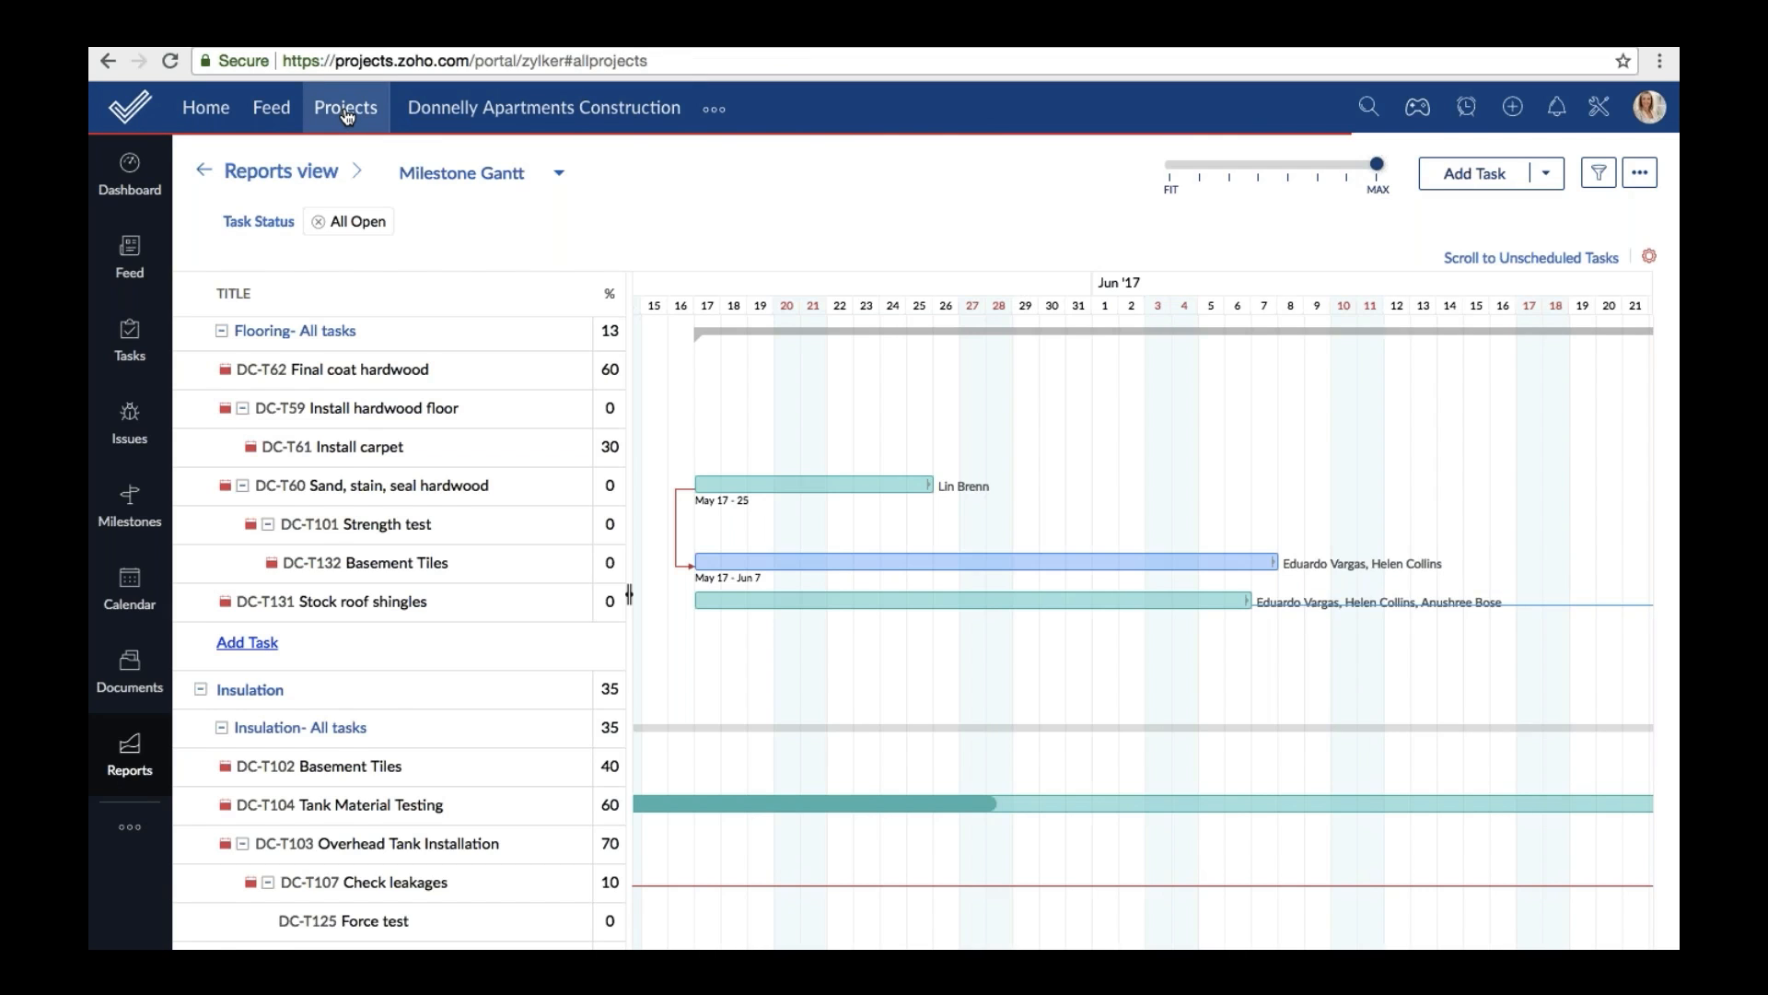
click(358, 167)
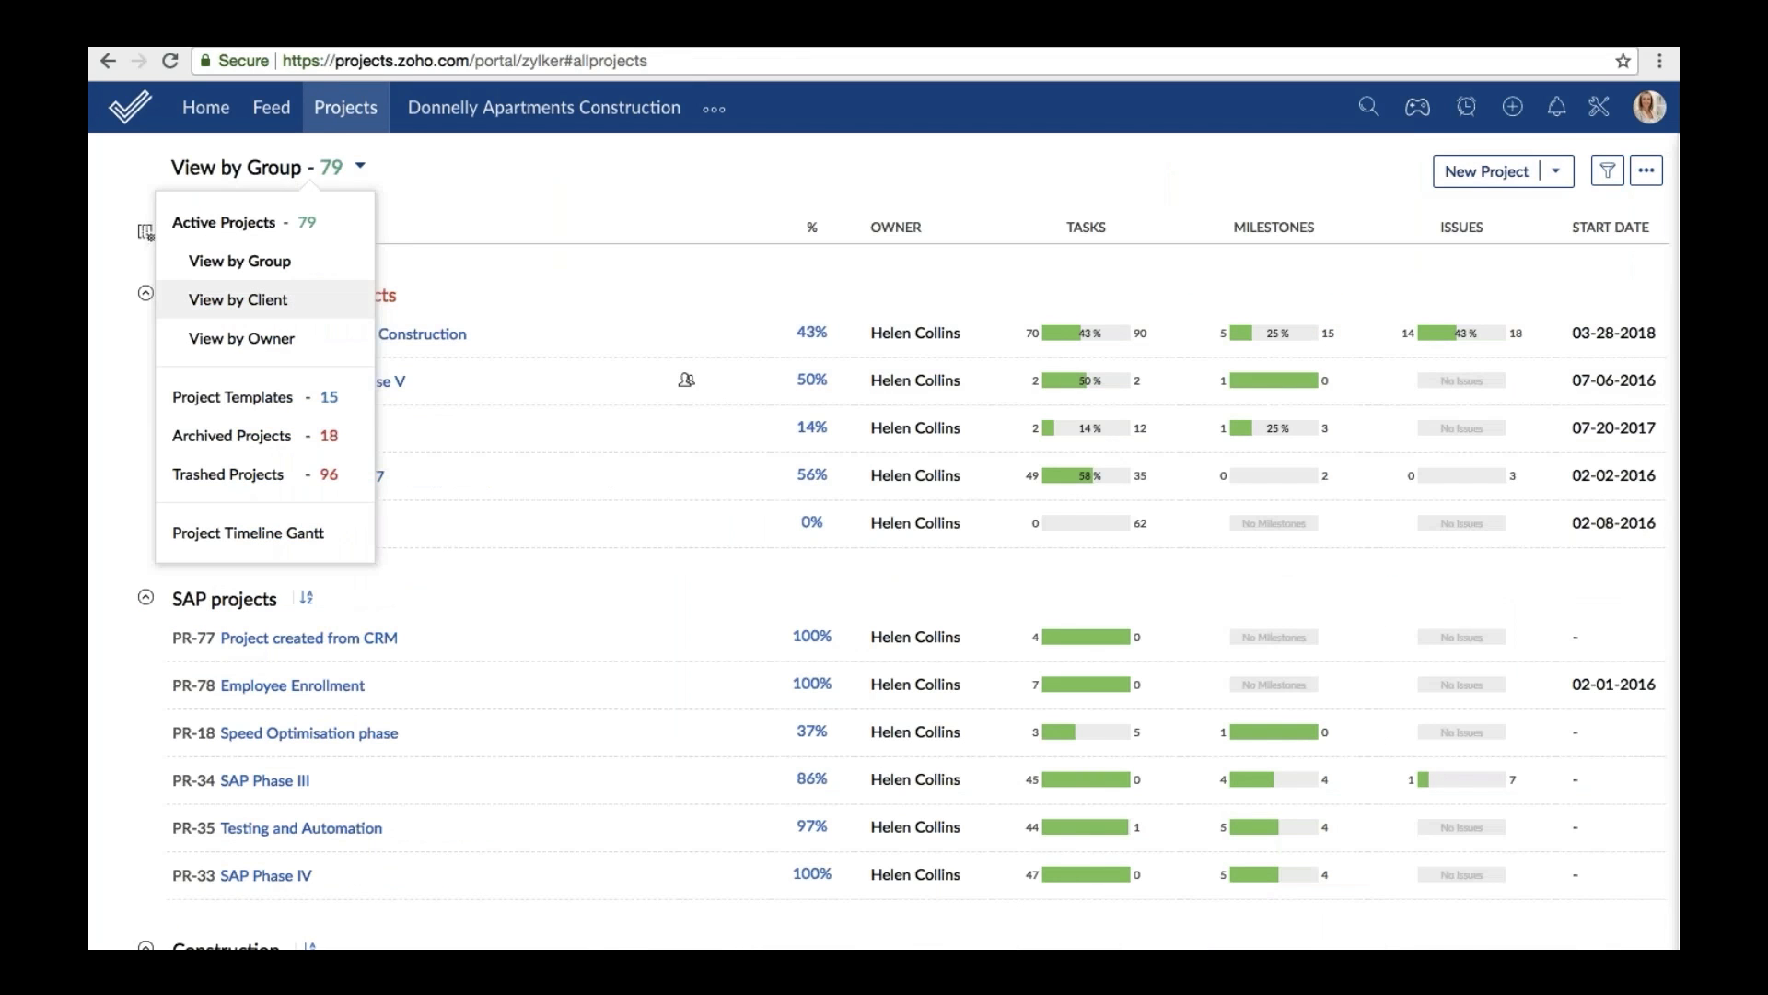
click(265, 397)
click(243, 337)
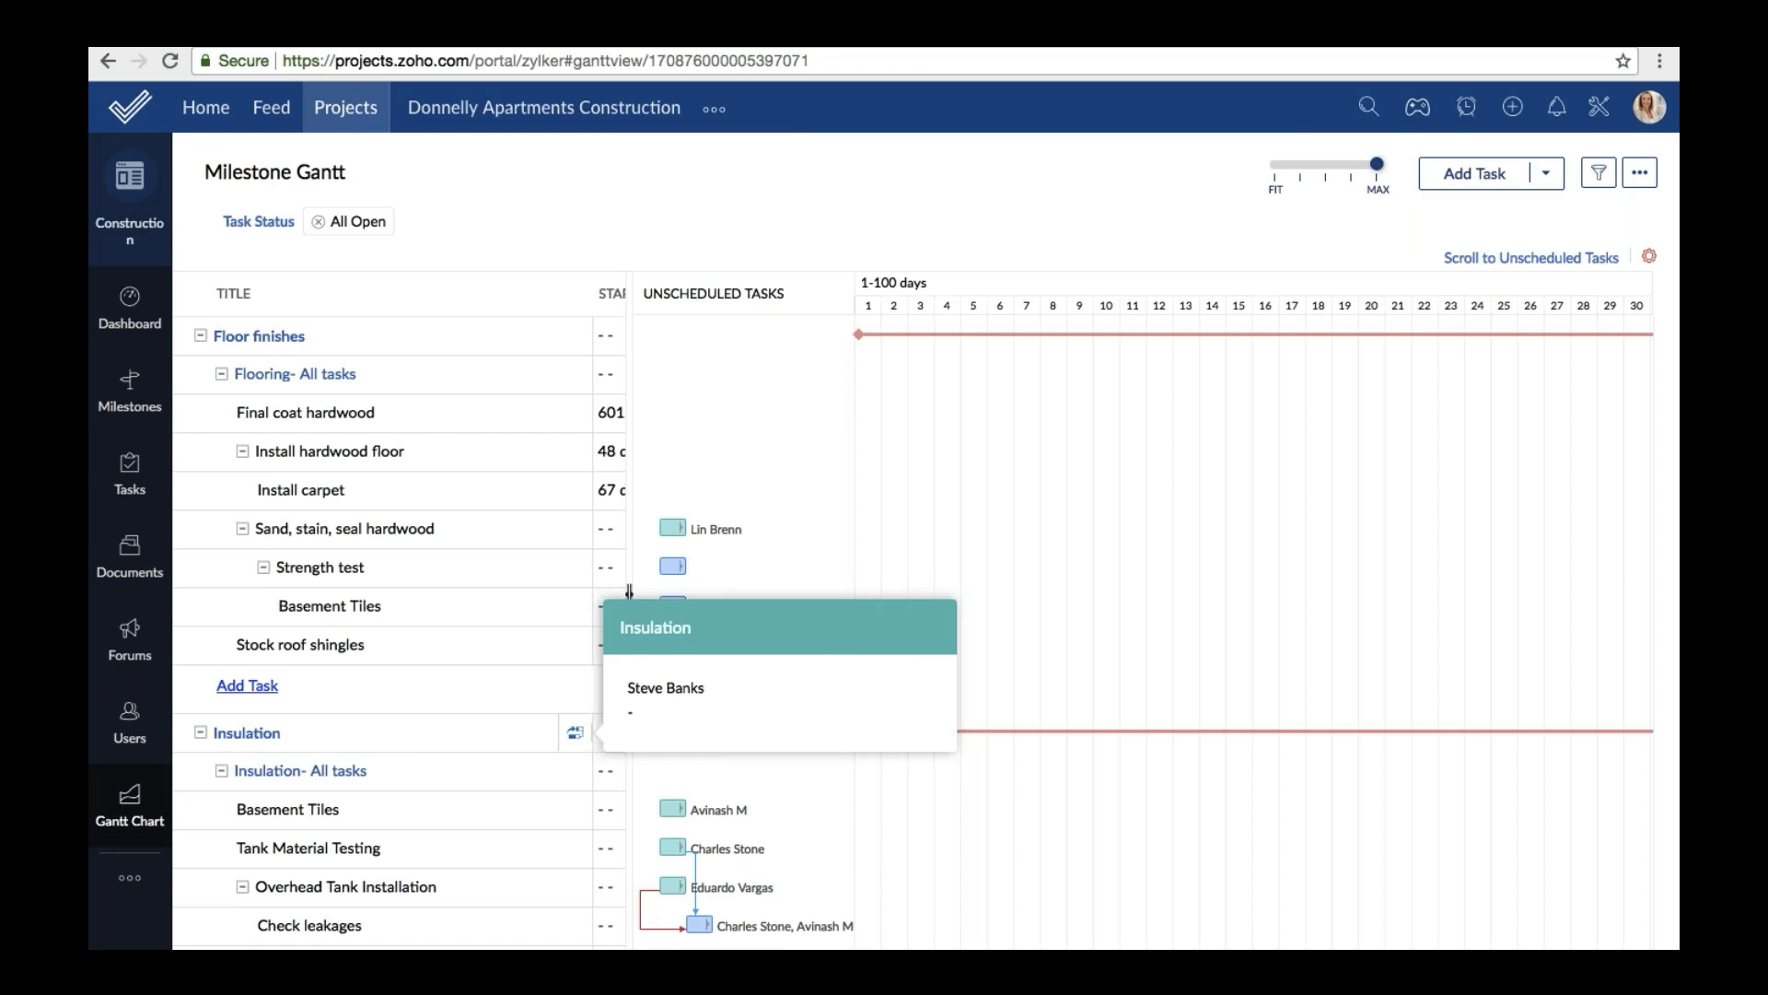
scroll(630, 595, down, 3)
scroll(630, 594, down, 1)
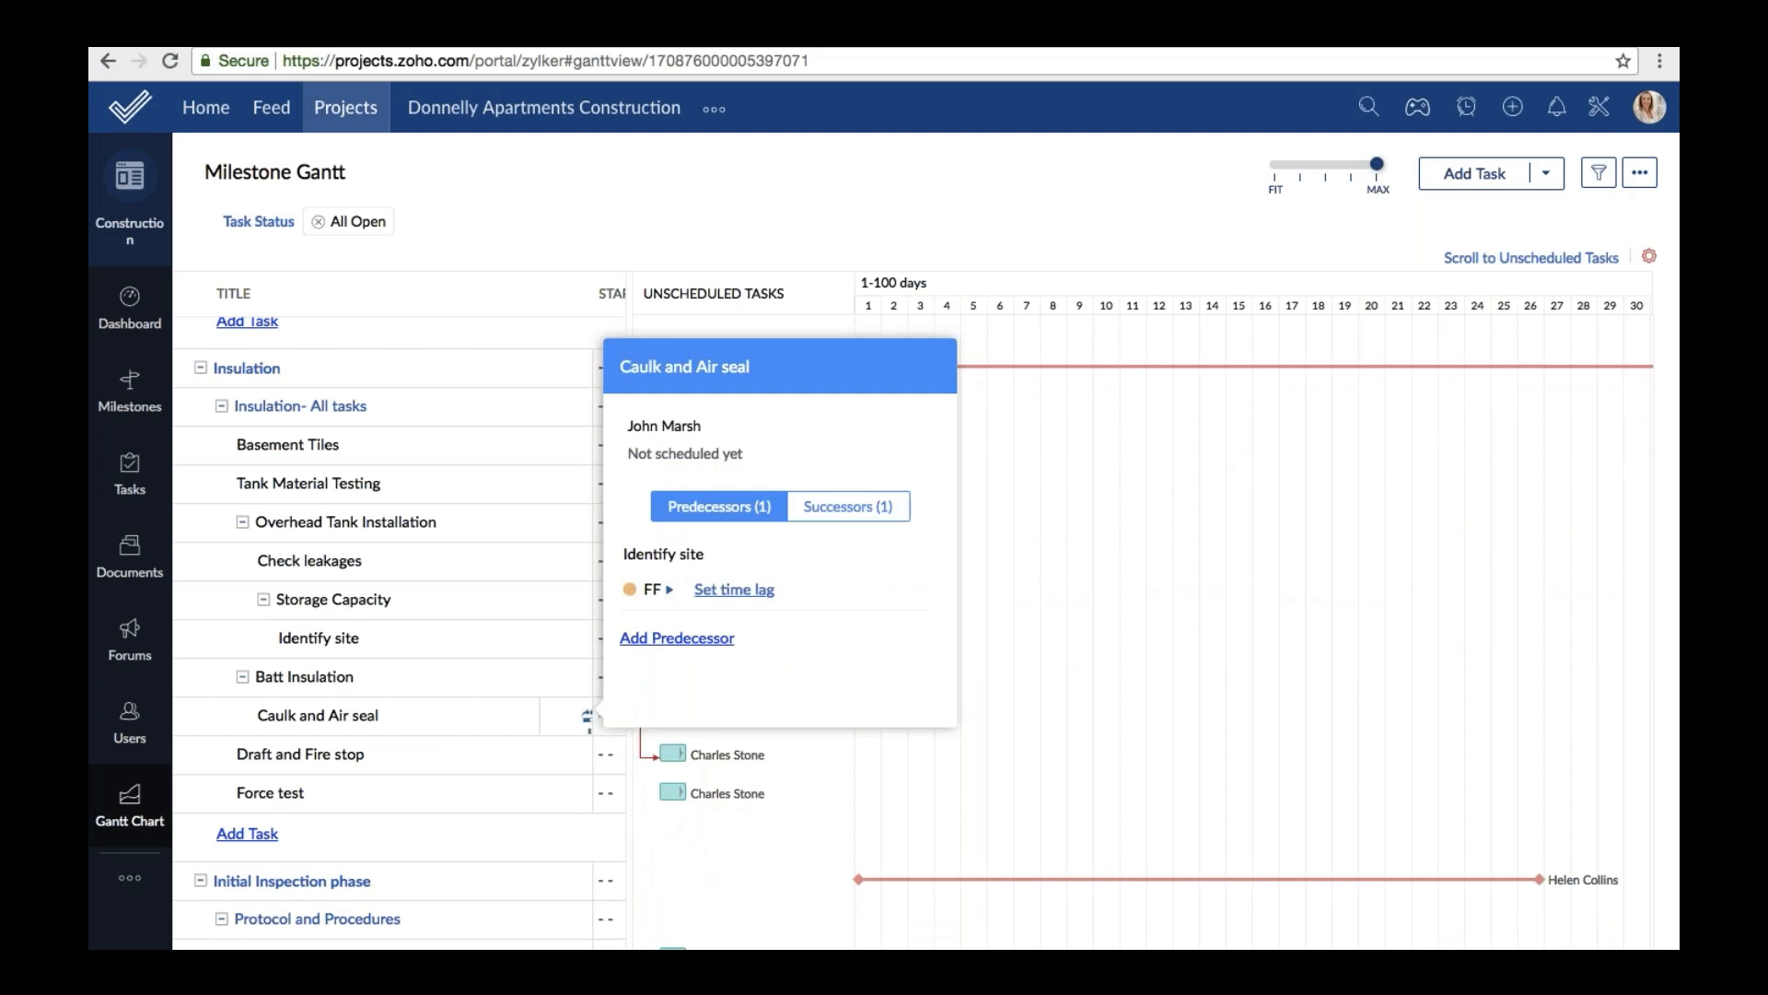
scroll(543, 723, down, 2)
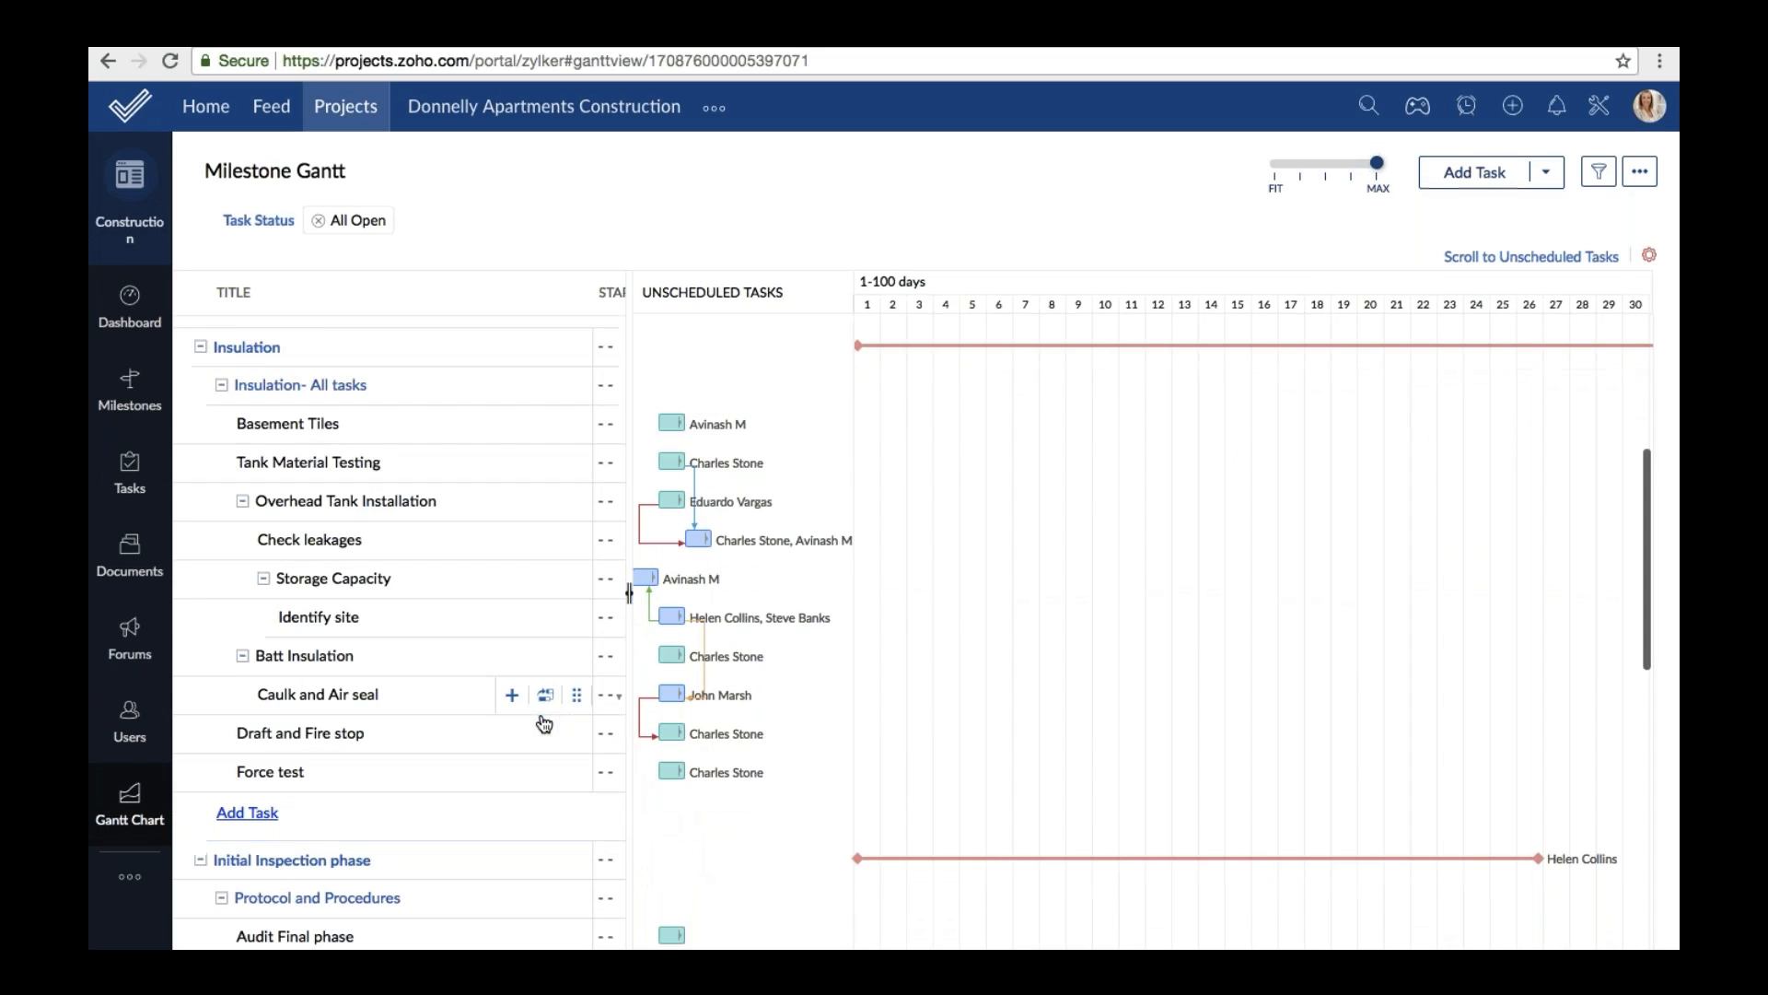
Open the Project Timeline Gantt from the projects views and examine the project bars from late 2017 through spring 2018.
click(343, 175)
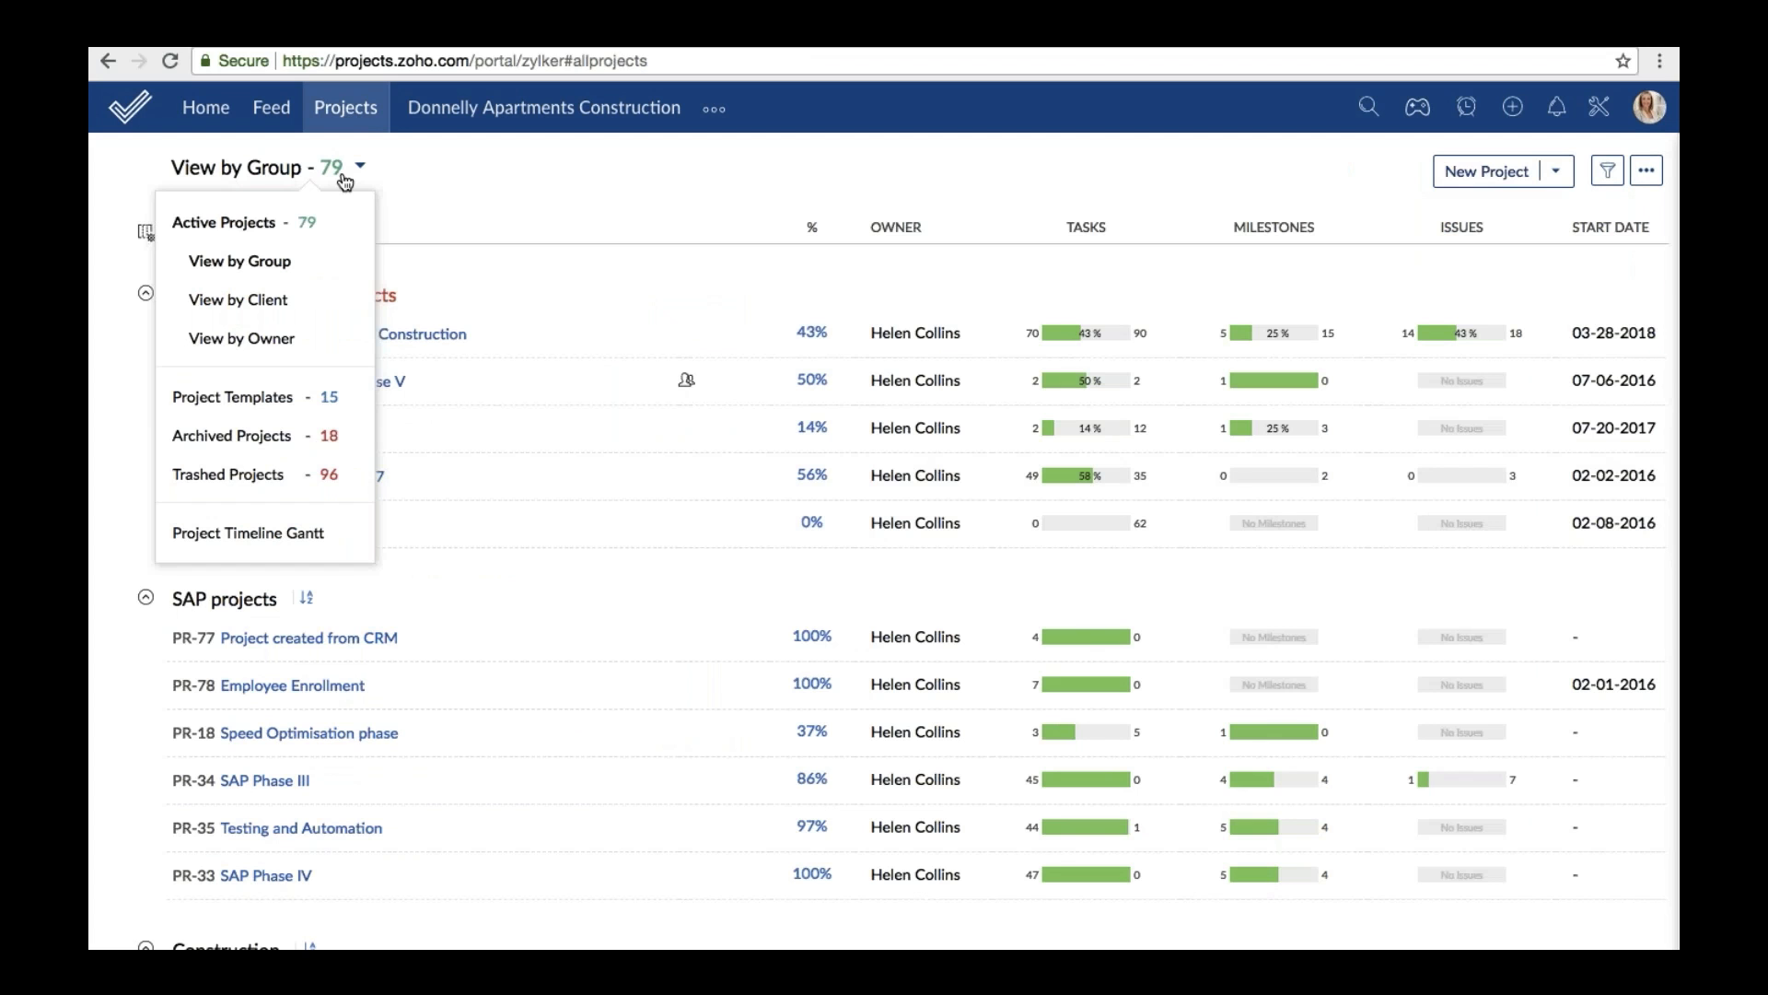
click(281, 537)
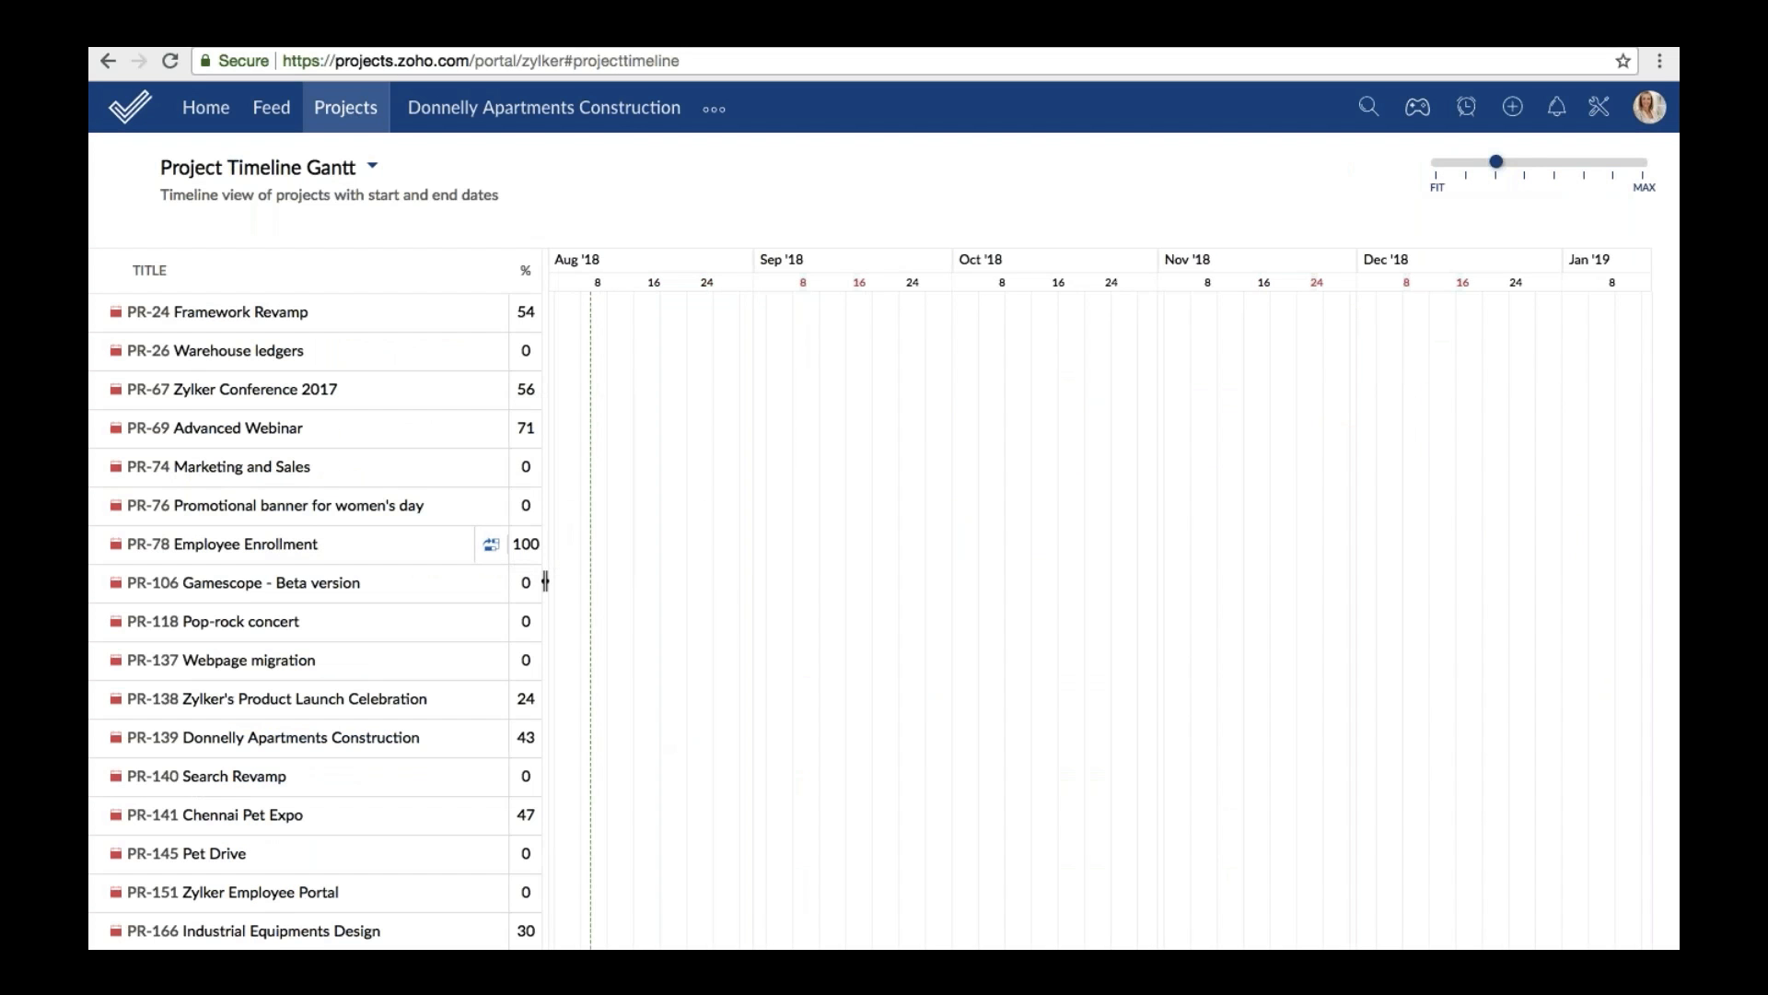
scroll(545, 581, left, 20)
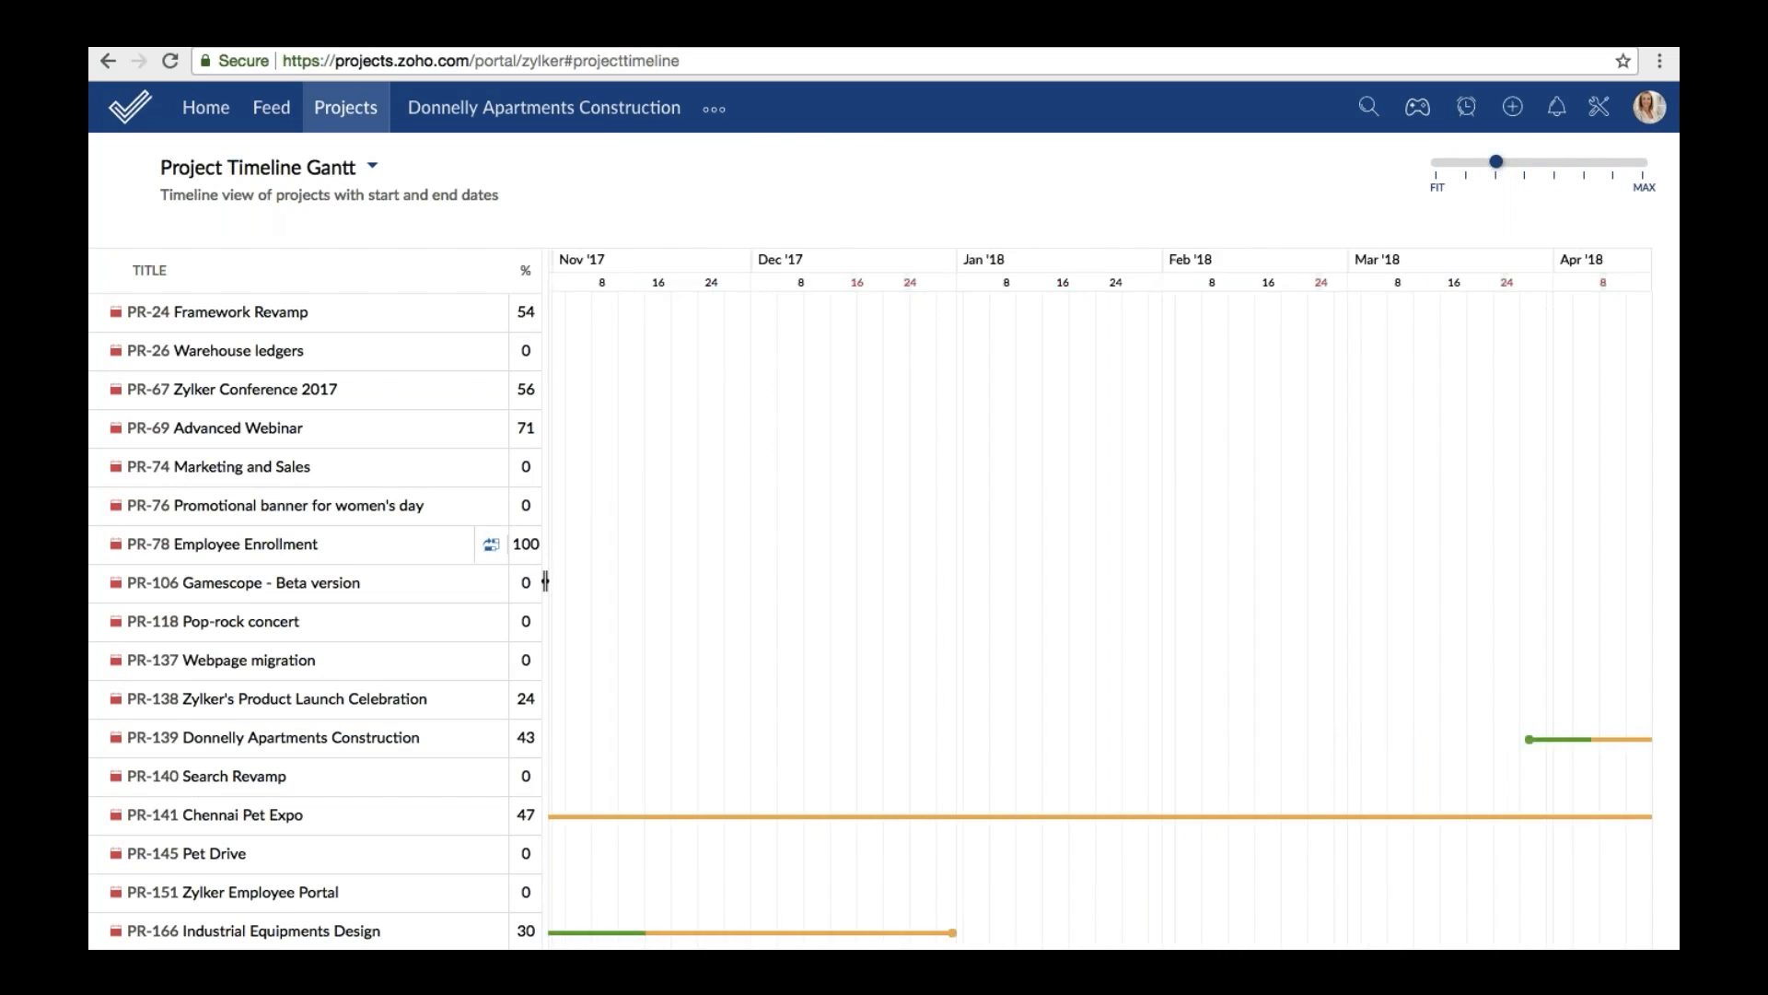
scroll(545, 581, down, 2)
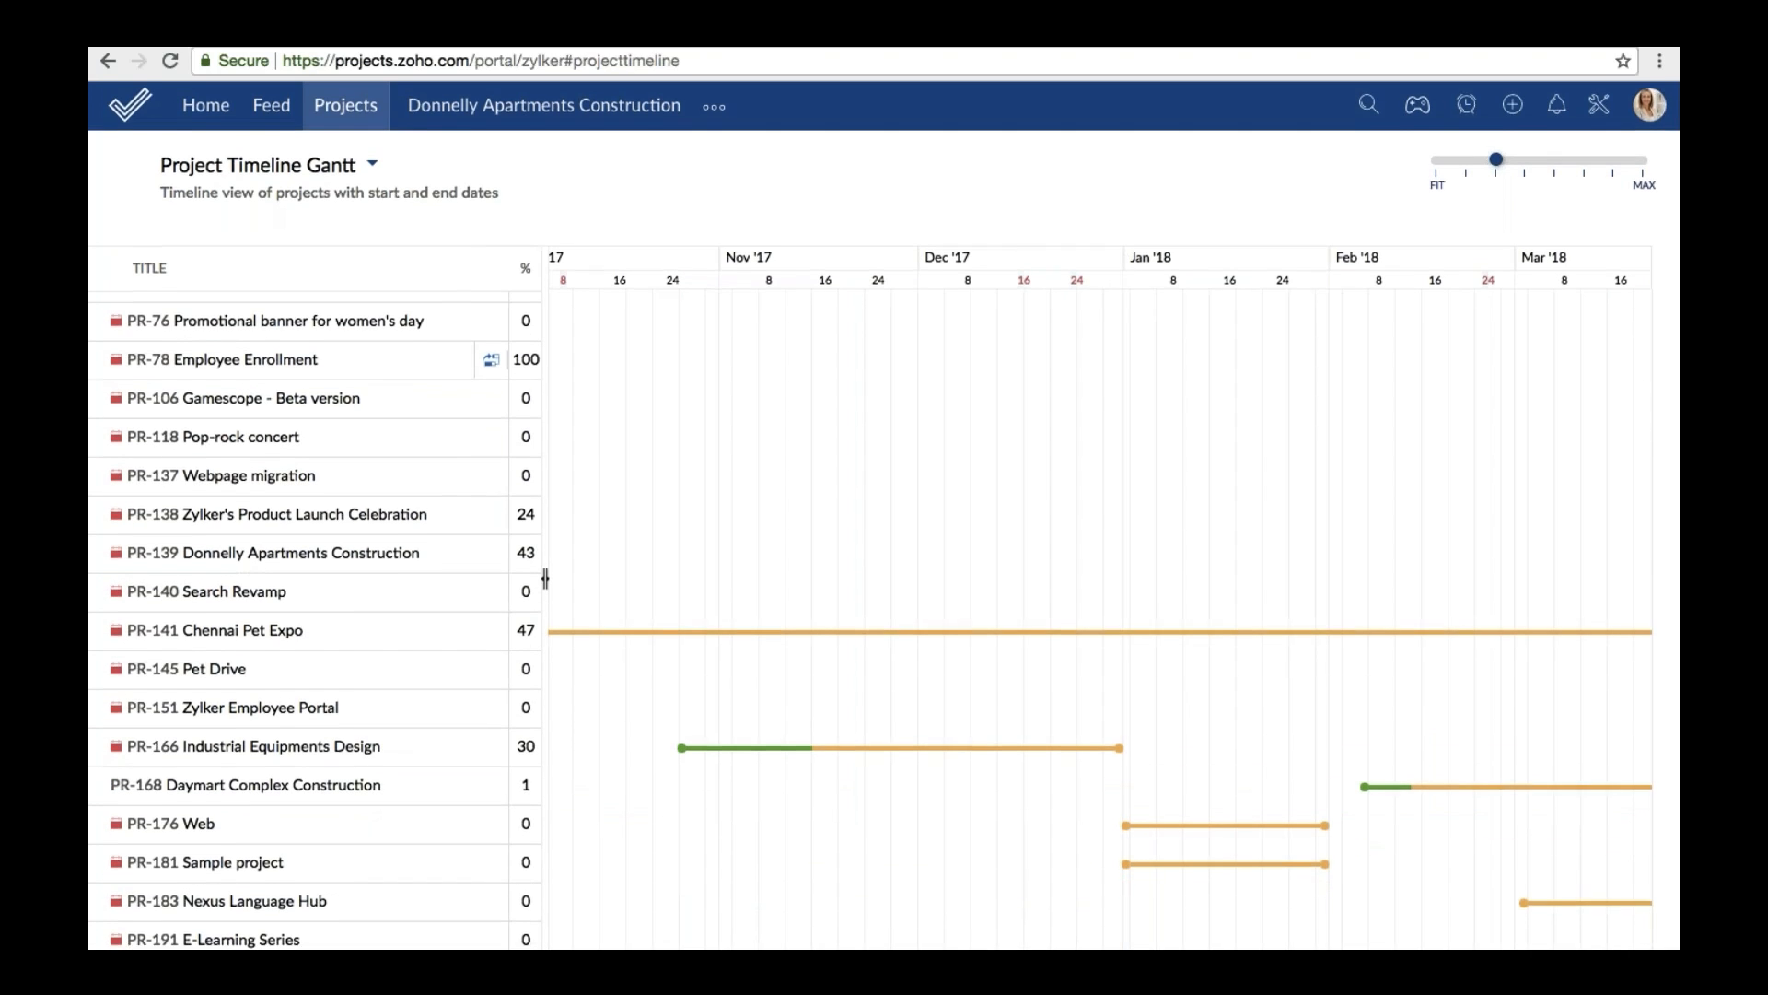
scroll(716, 351, right, 10)
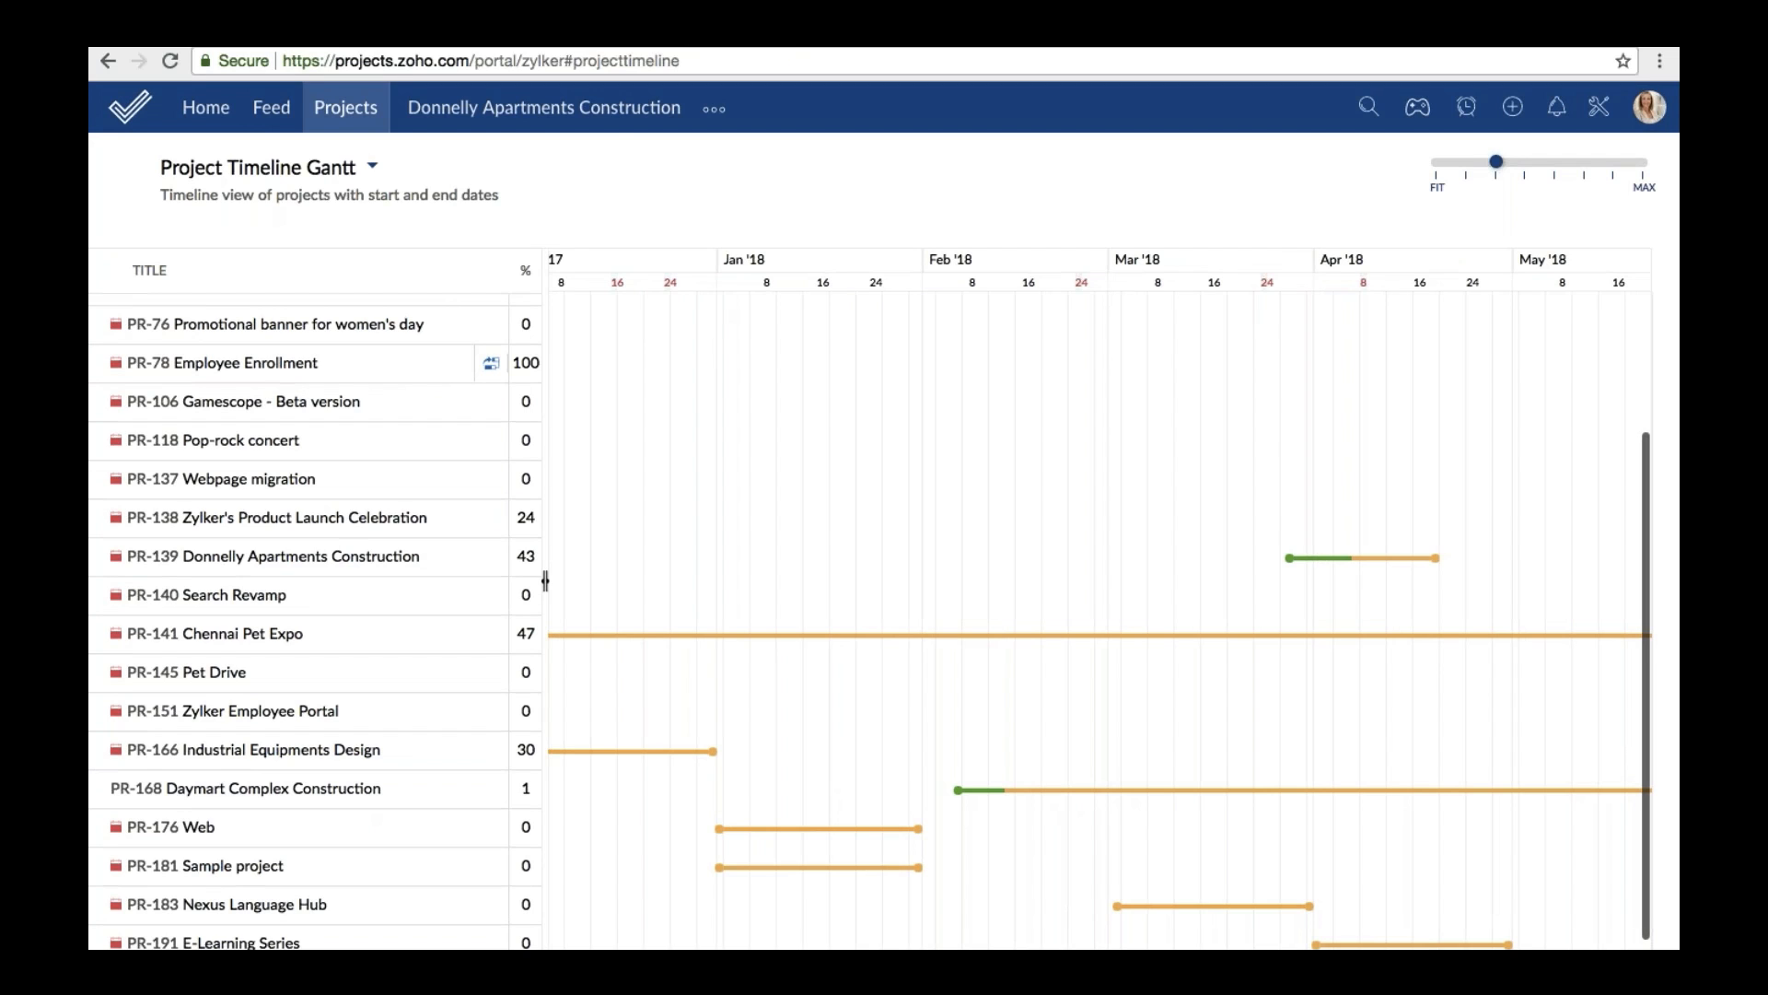
Return to the Donnelly Apartments Construction project and open its Resource Utilization report.
click(543, 108)
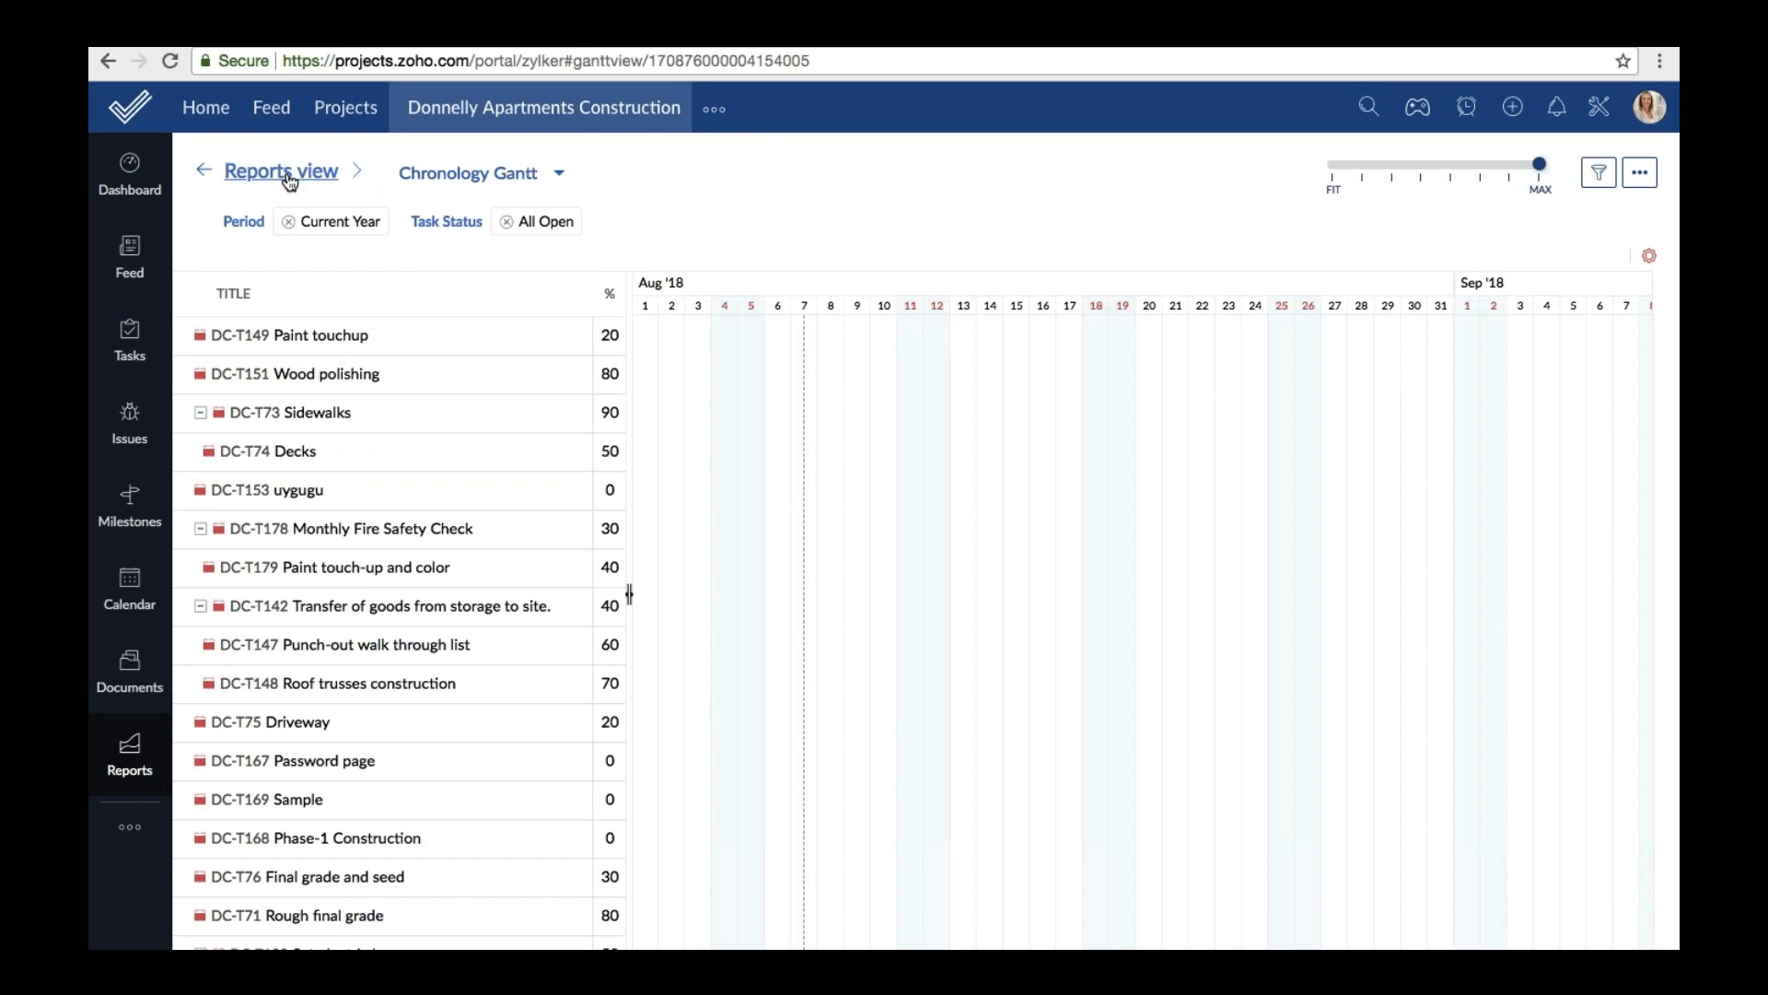
mouse_move(289, 180)
click(502, 290)
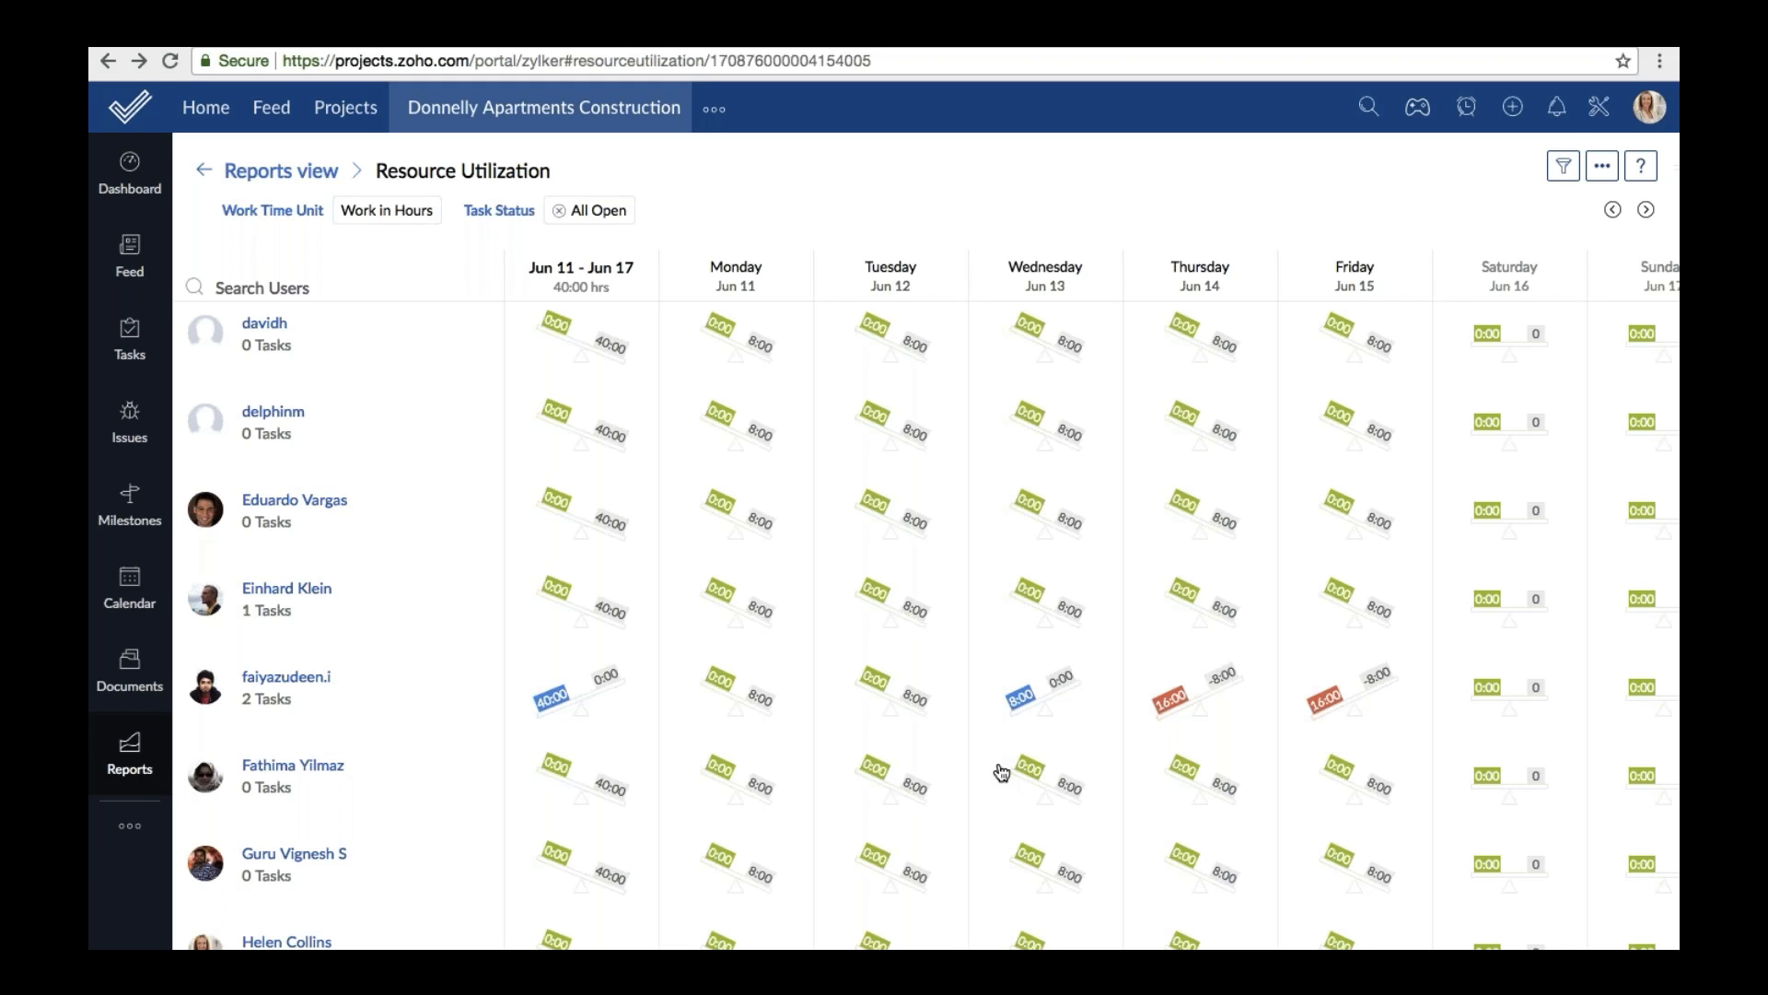
Inspect the Ledger Reports tasks behind the workload of the user booked on June 13, and show the previous week.
click(1021, 698)
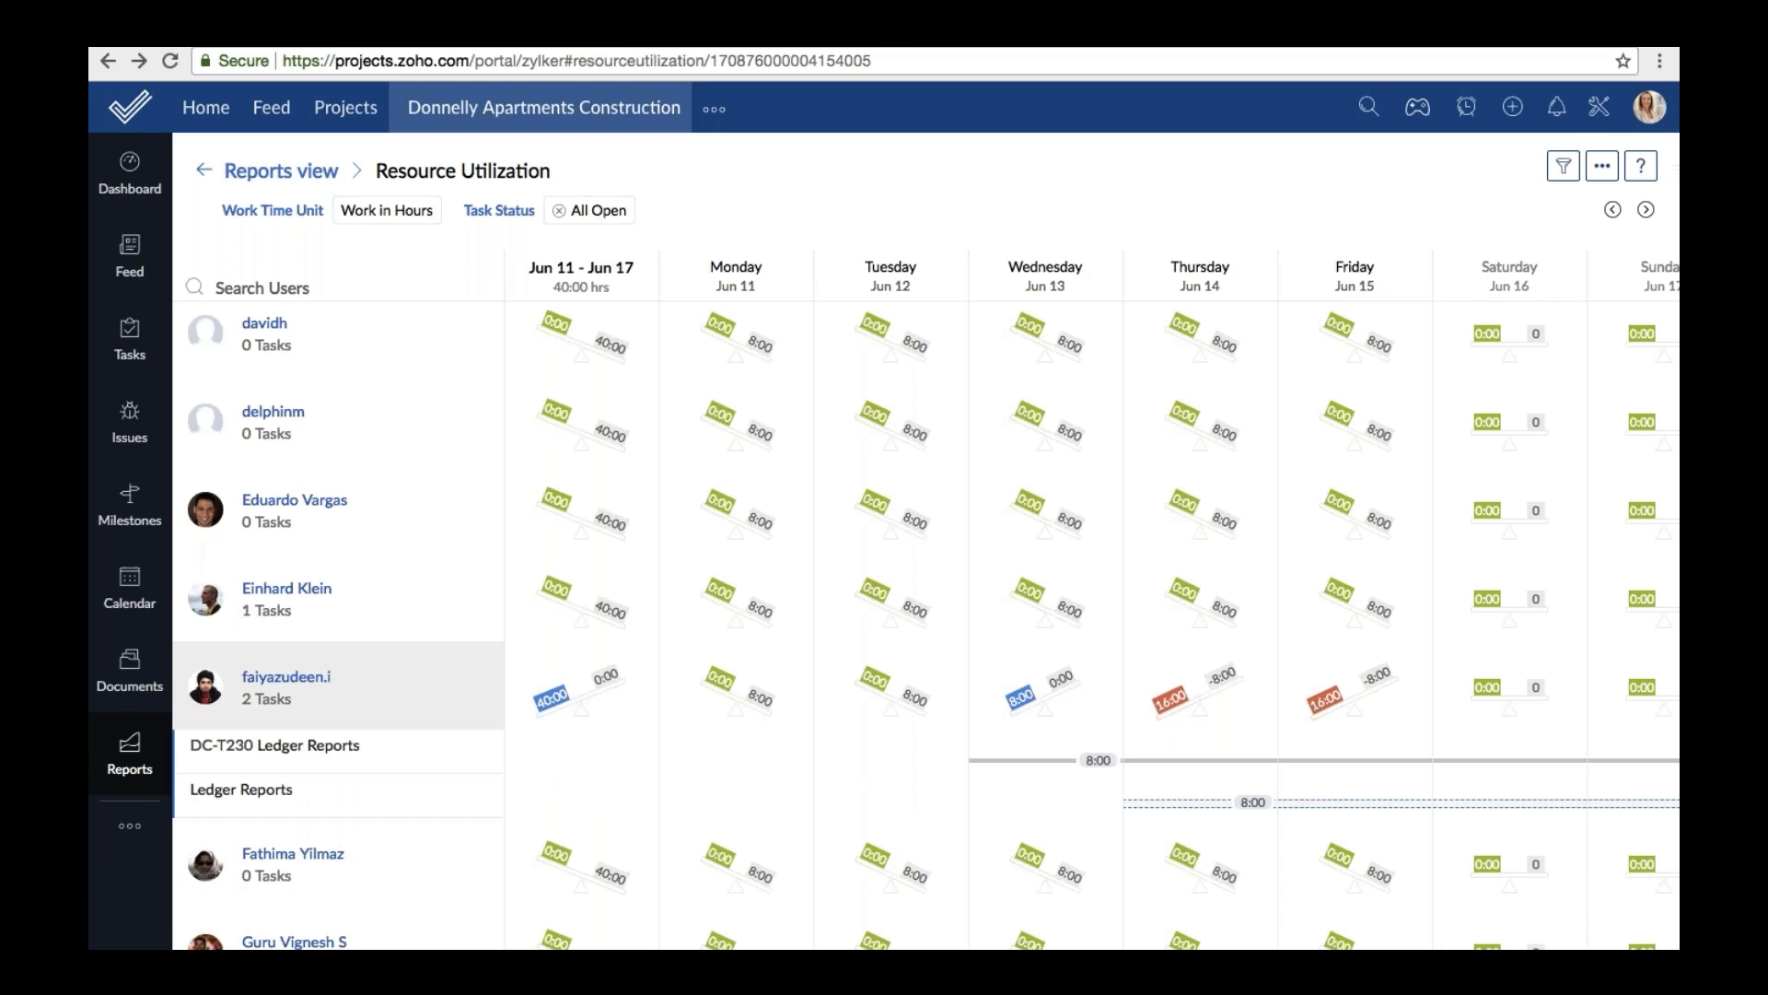
mouse_move(1371, 760)
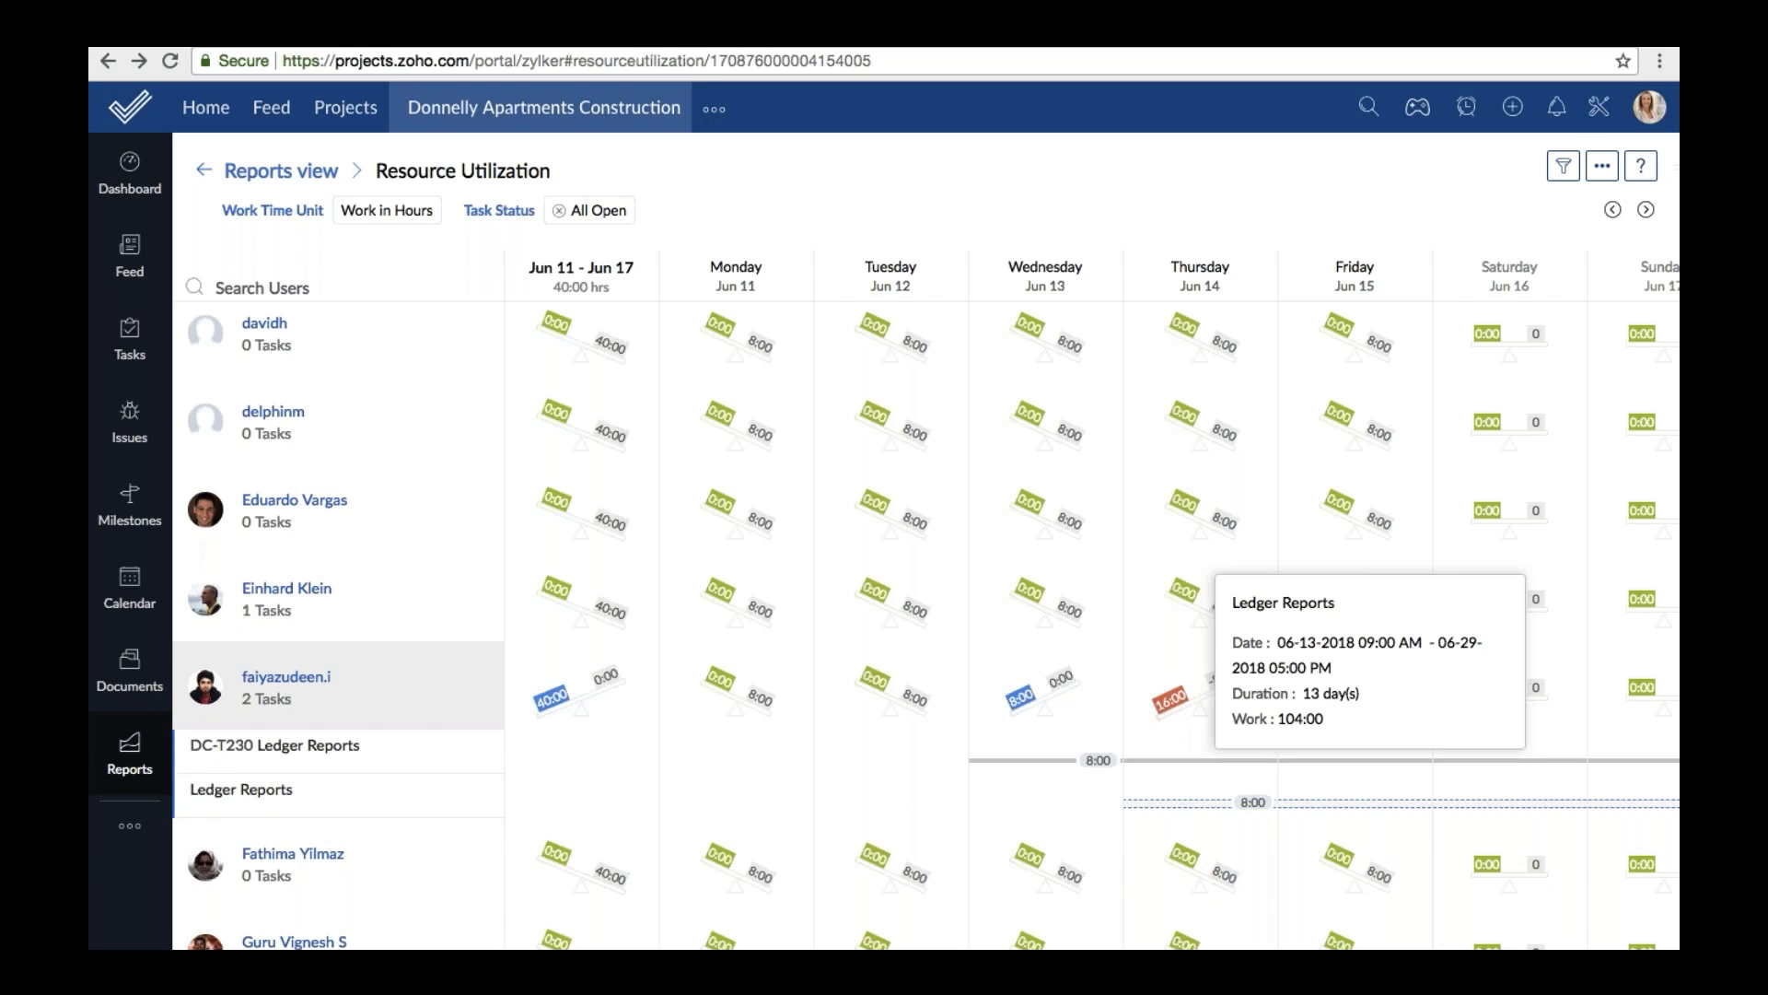
drag(1216, 761, 1227, 627)
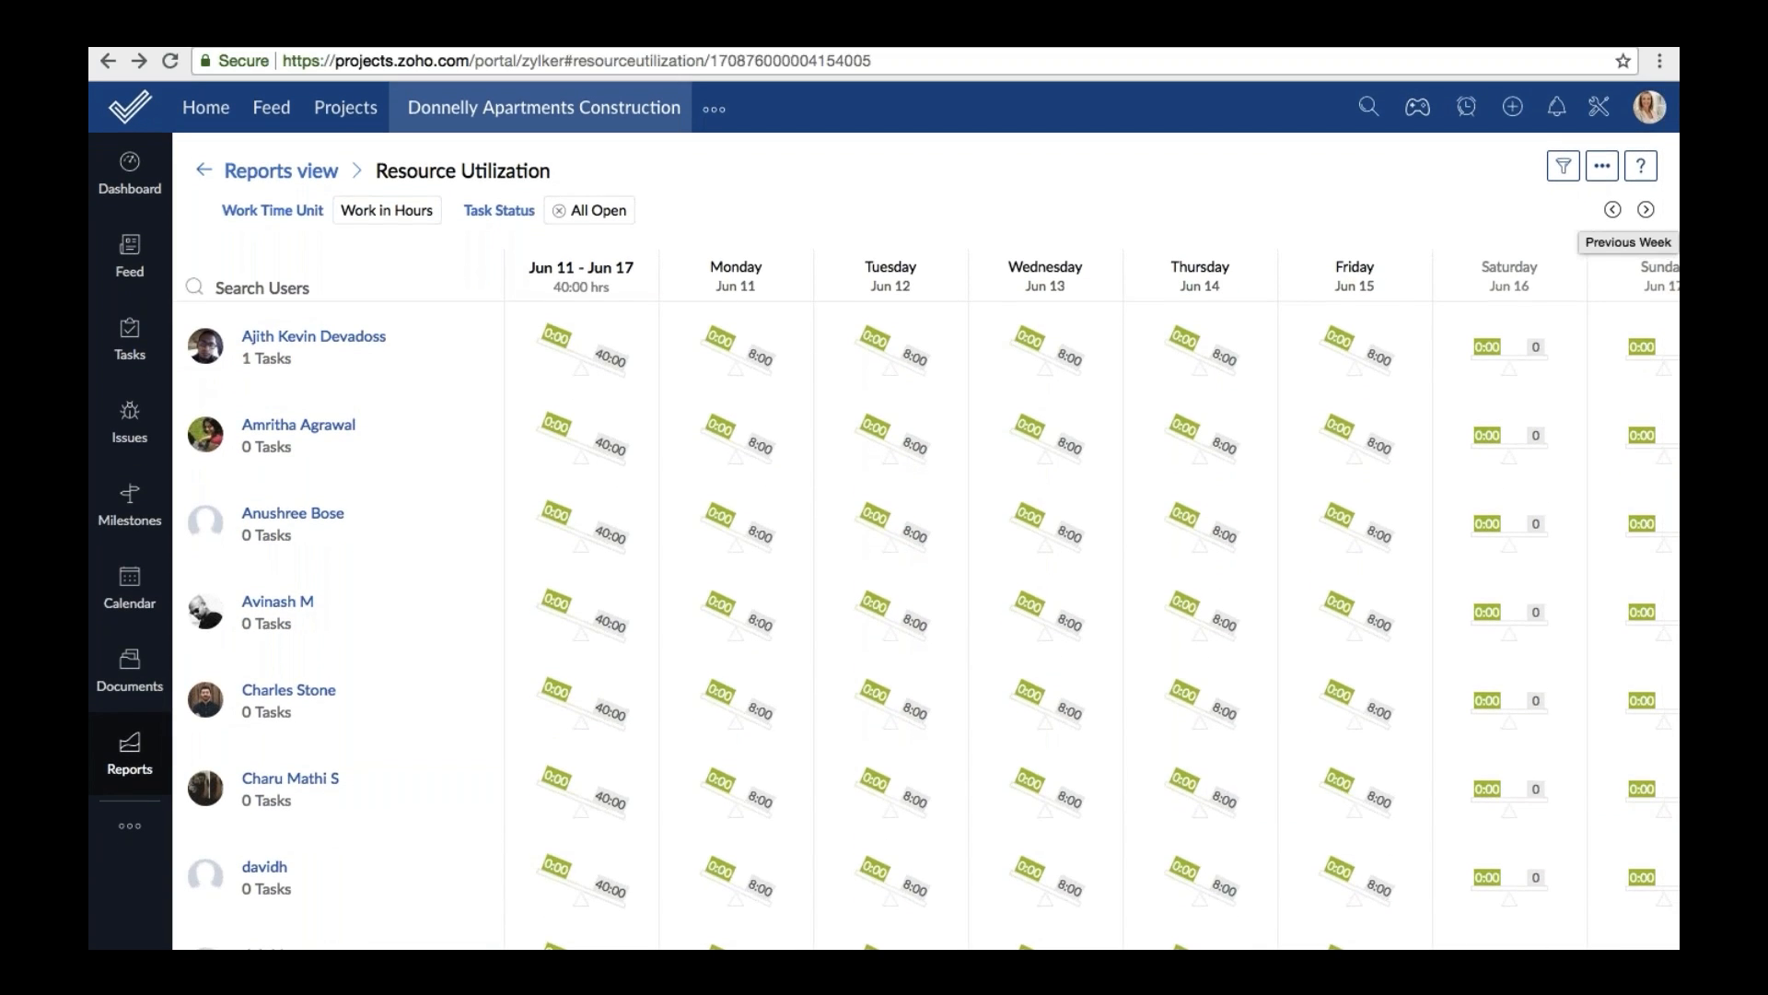
click(1613, 210)
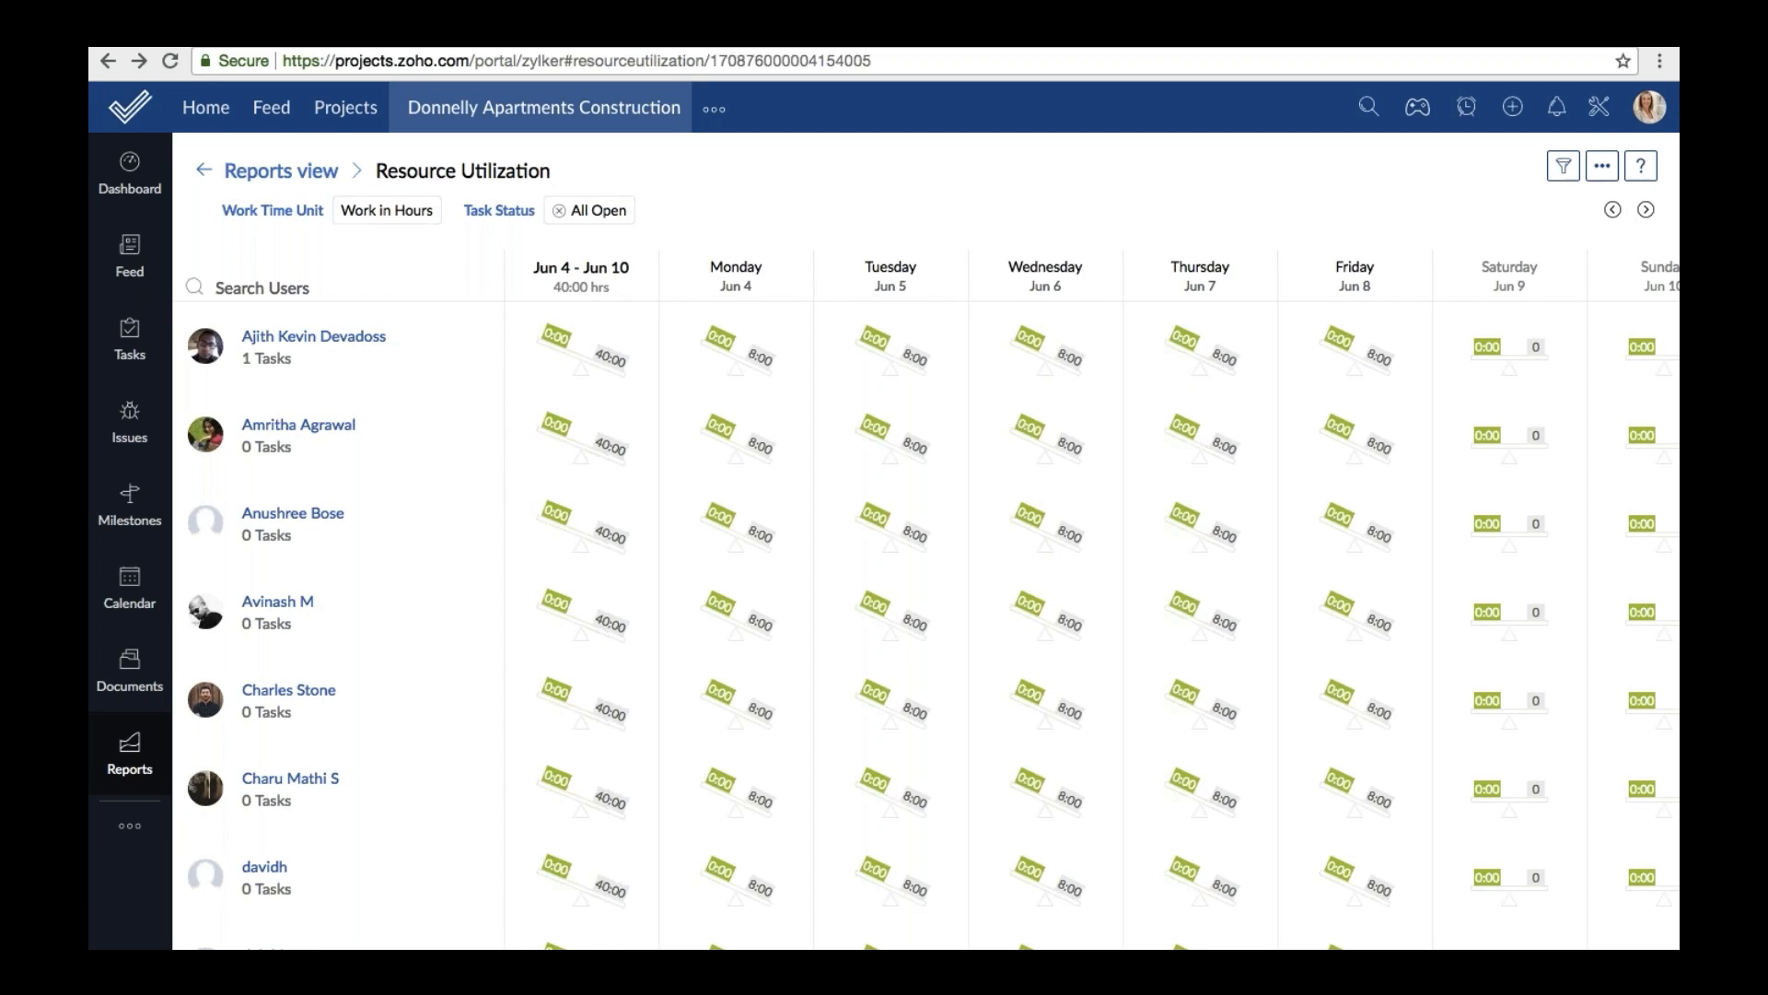
Review the Resource Utilization report's filter criteria without applying any, and look at its export options.
click(1565, 167)
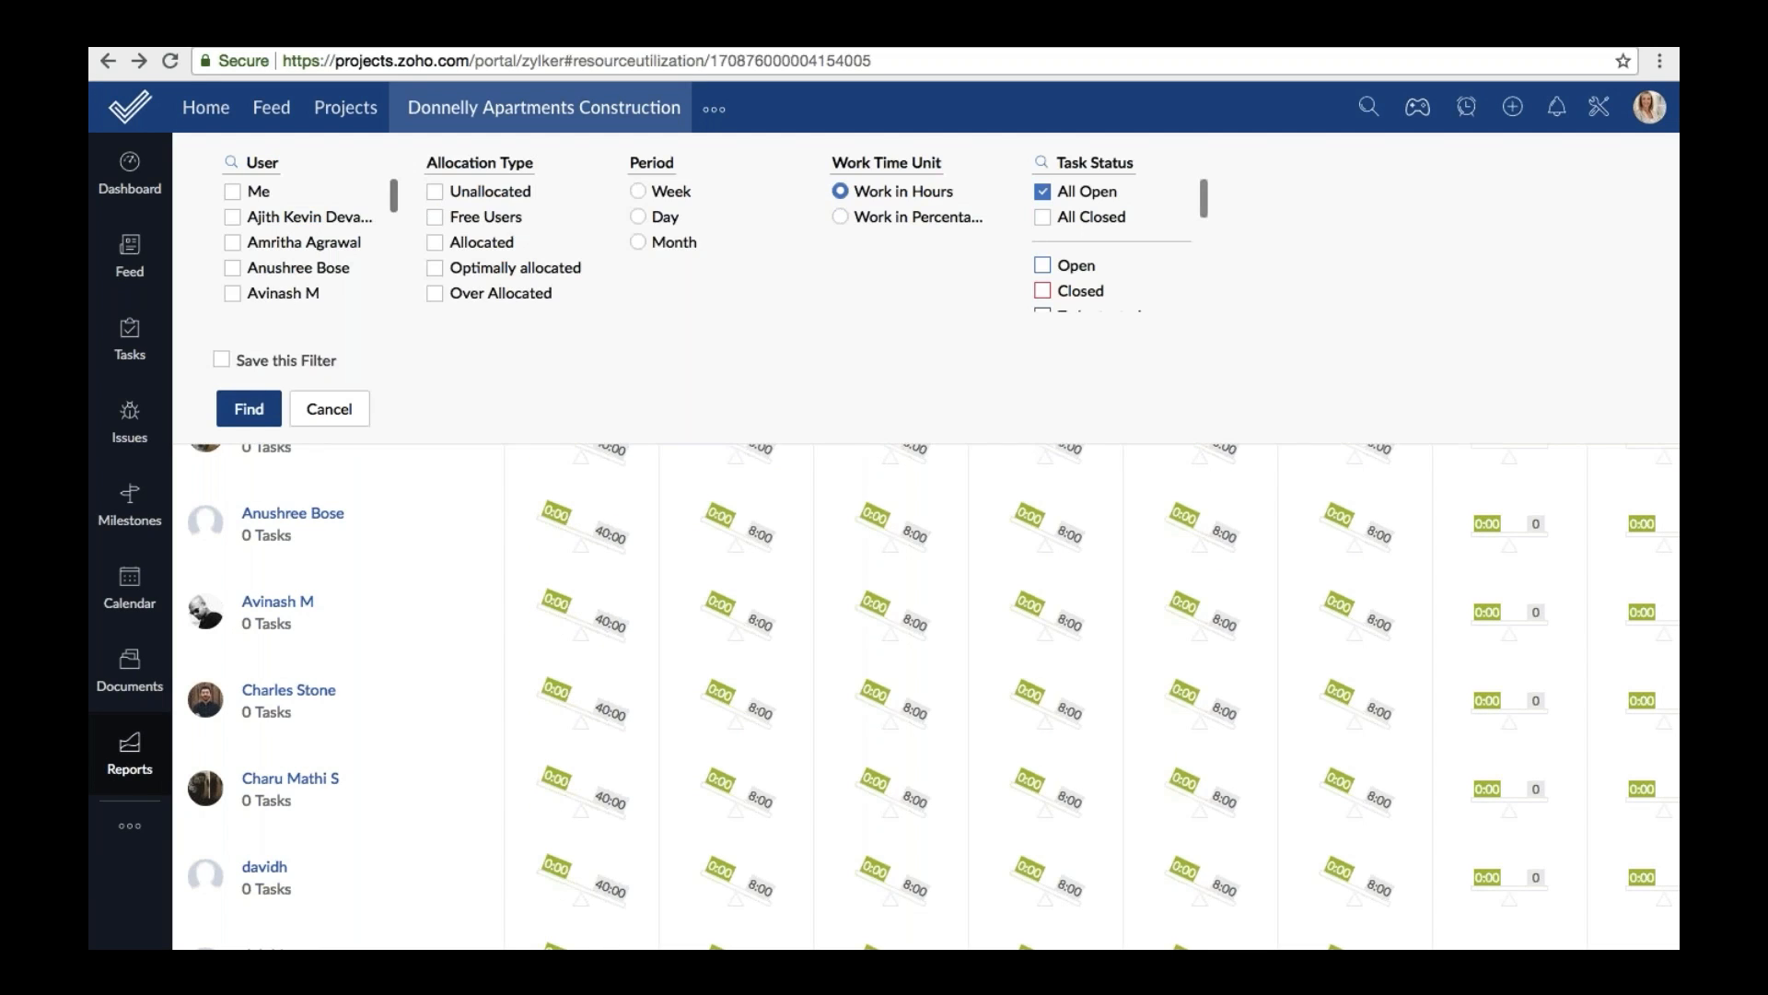
click(331, 412)
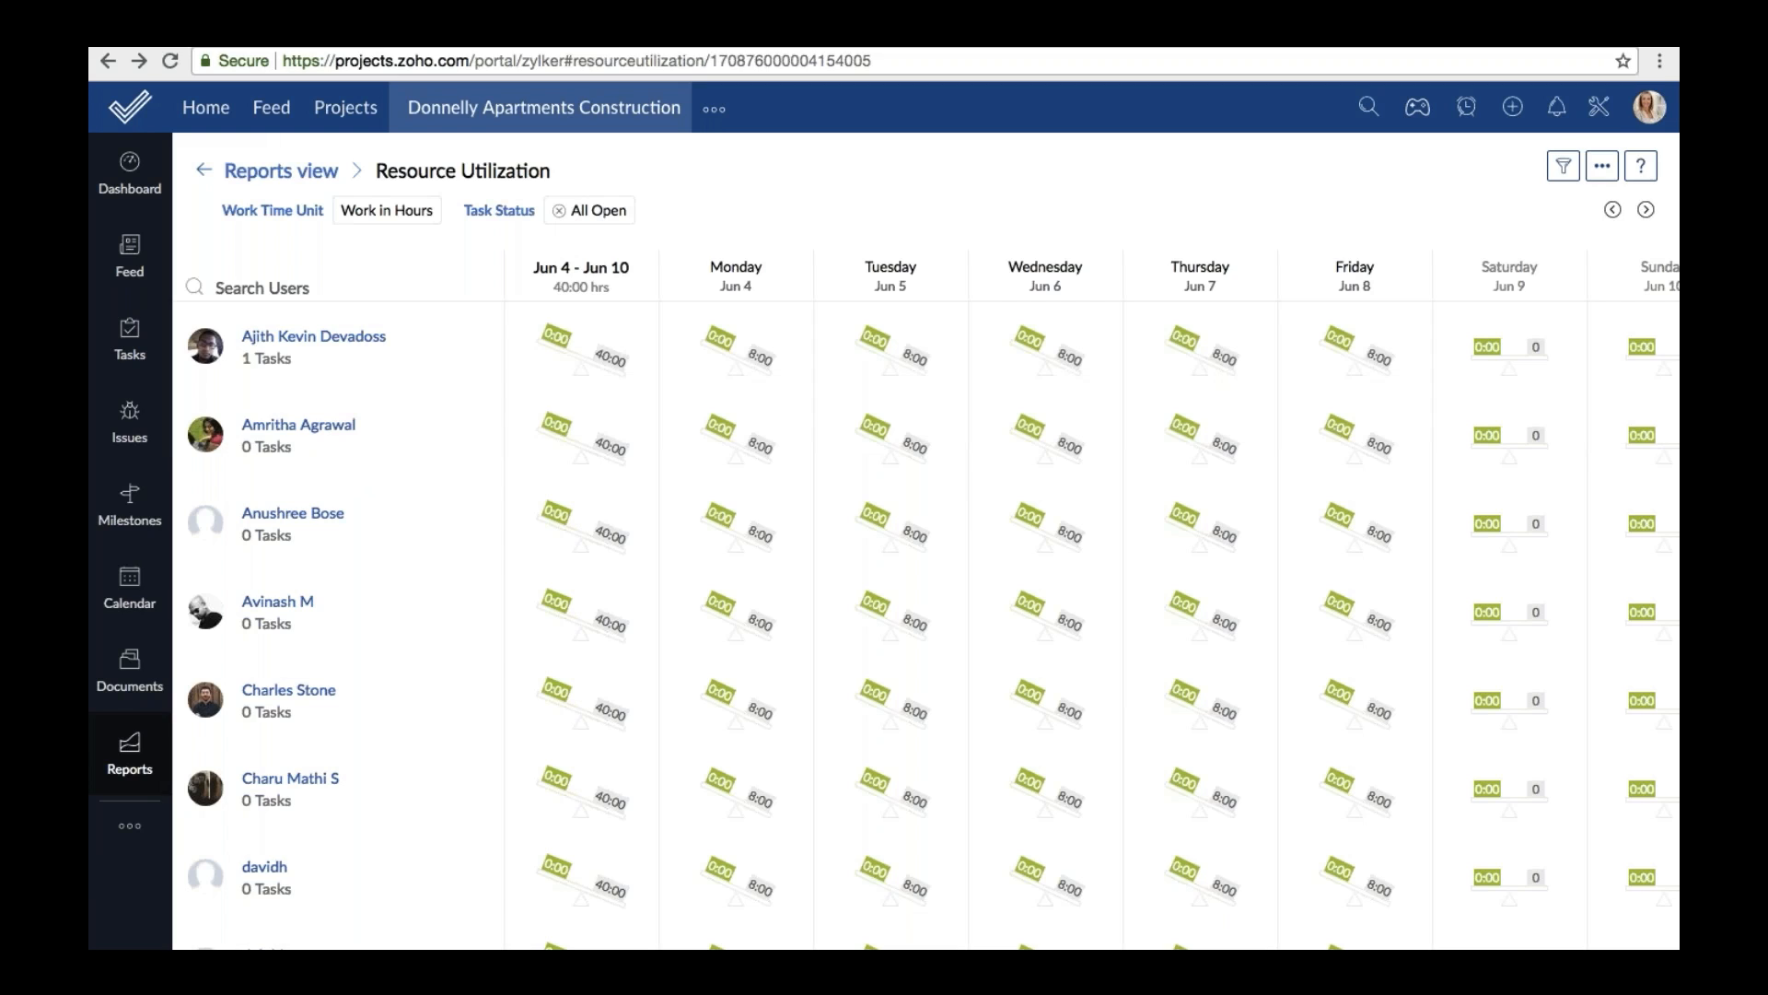
click(1607, 170)
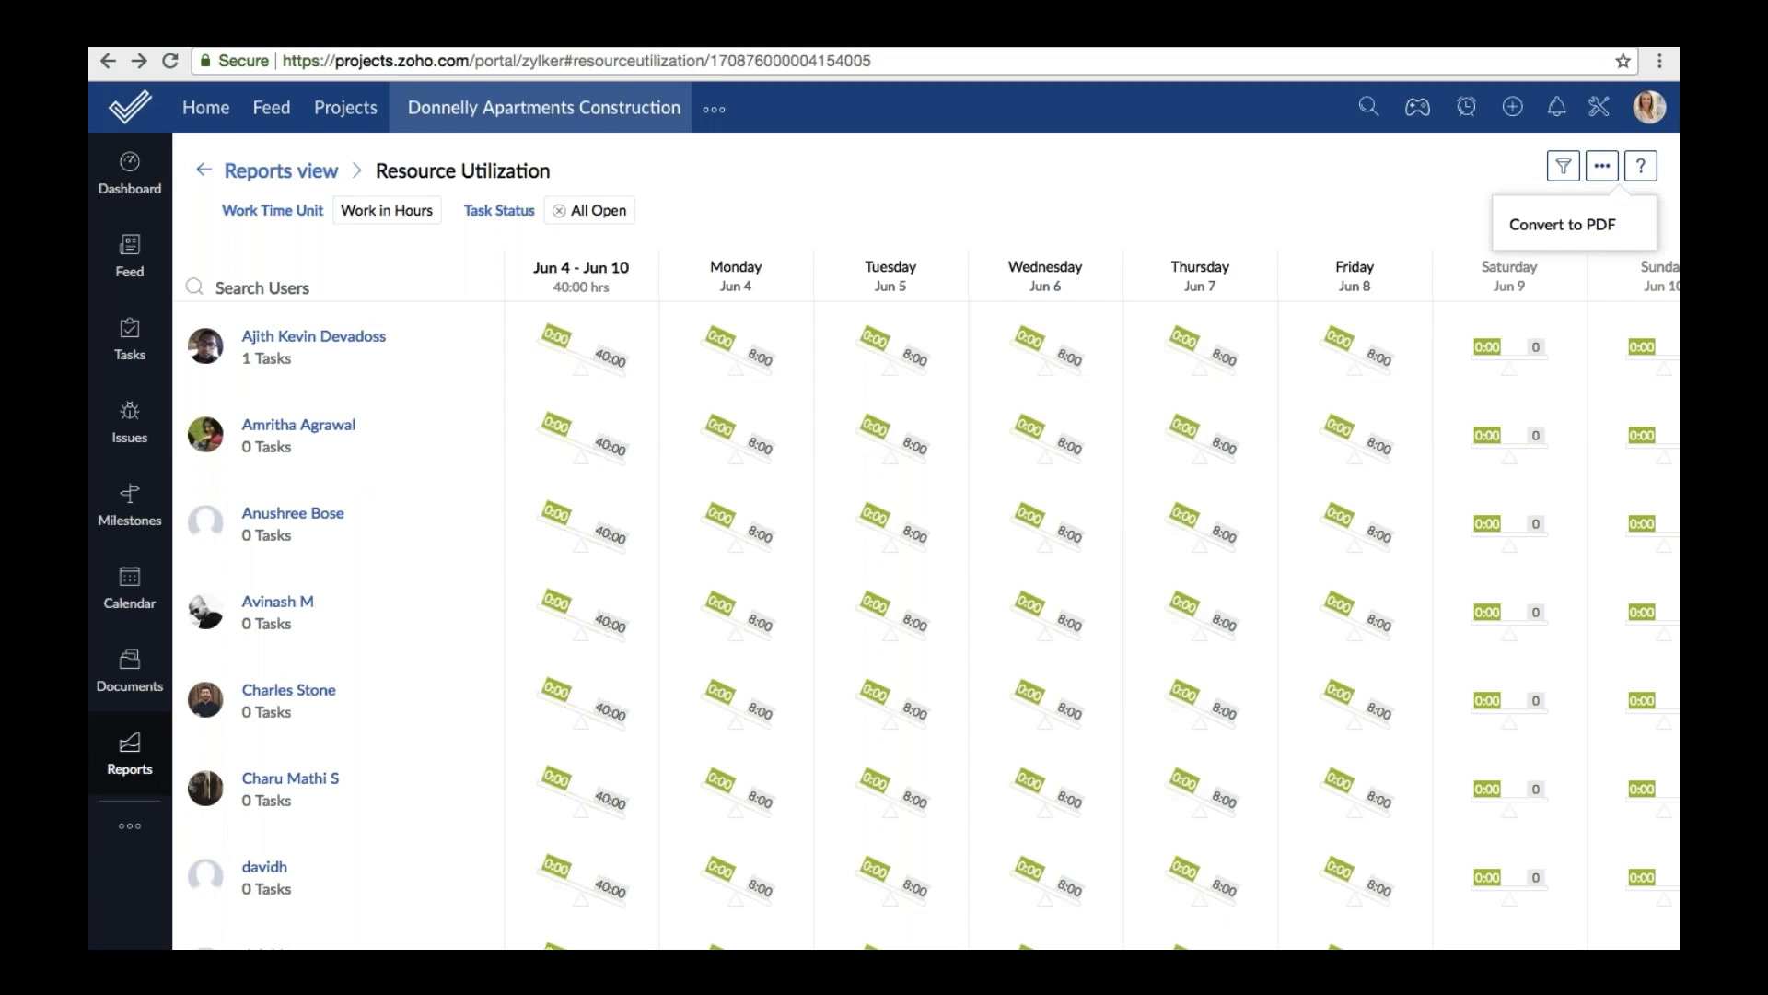
View the Planned Vs Actual report, and switch to the Task Reports chart of task count by status.
click(281, 170)
click(651, 295)
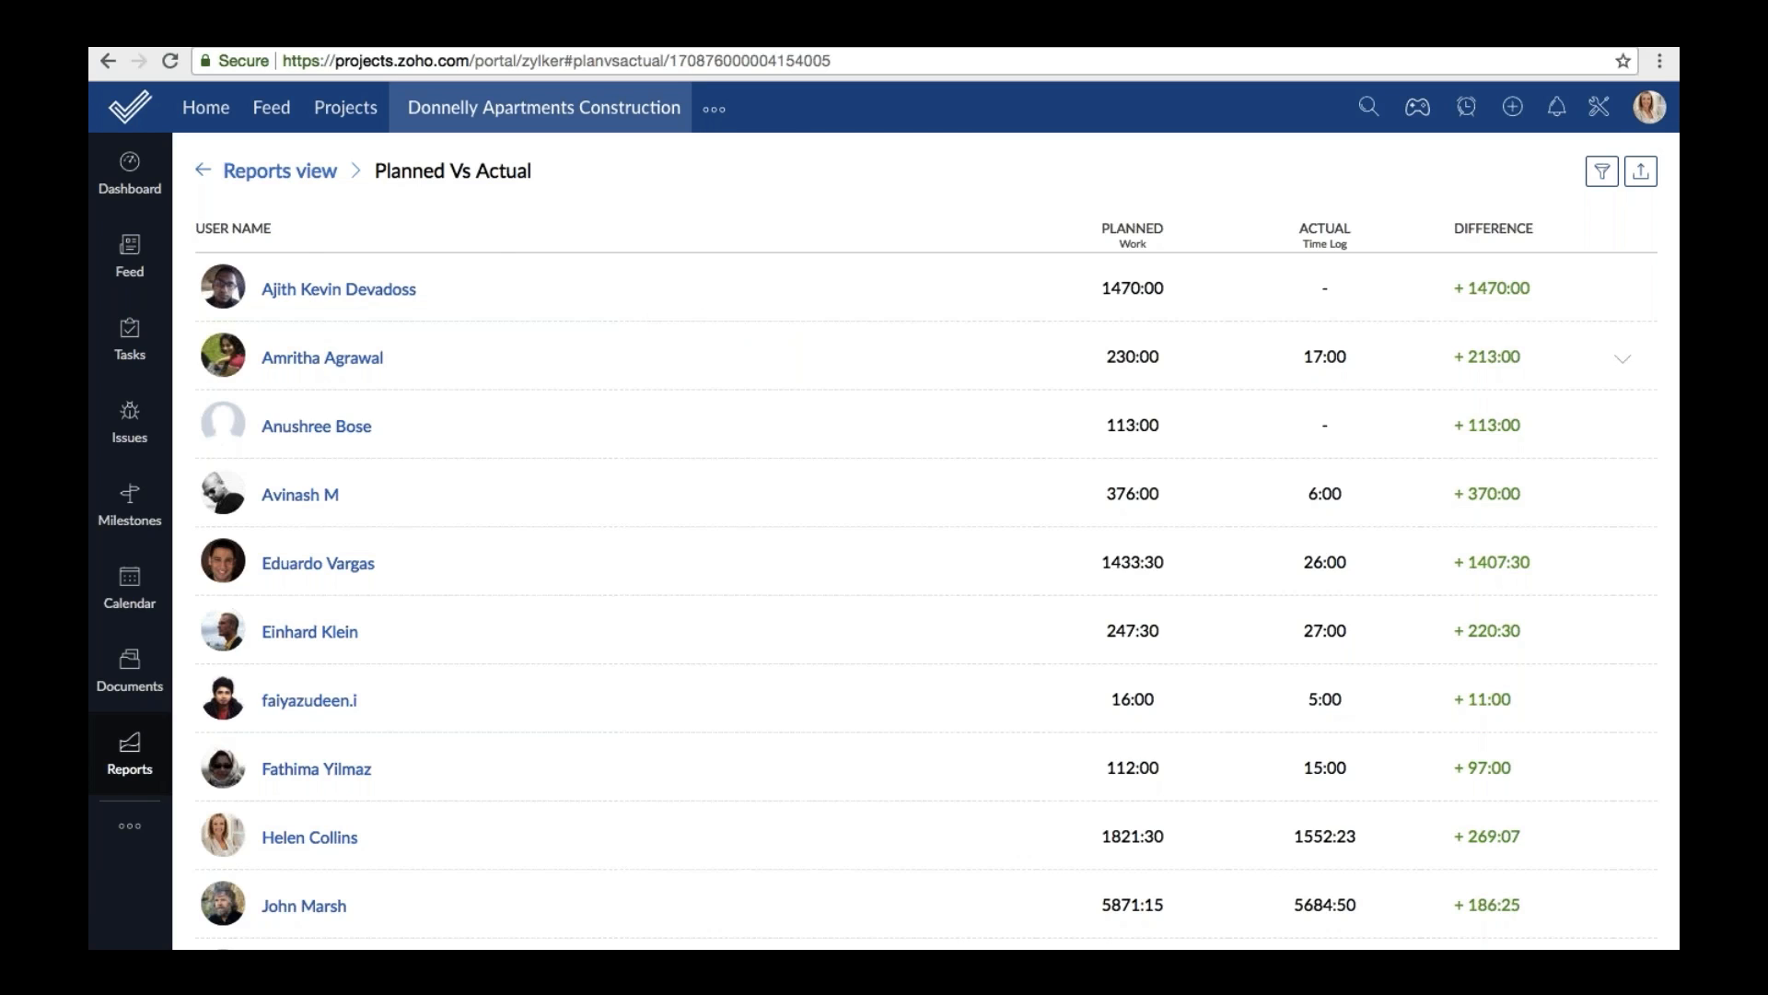
click(277, 175)
click(325, 392)
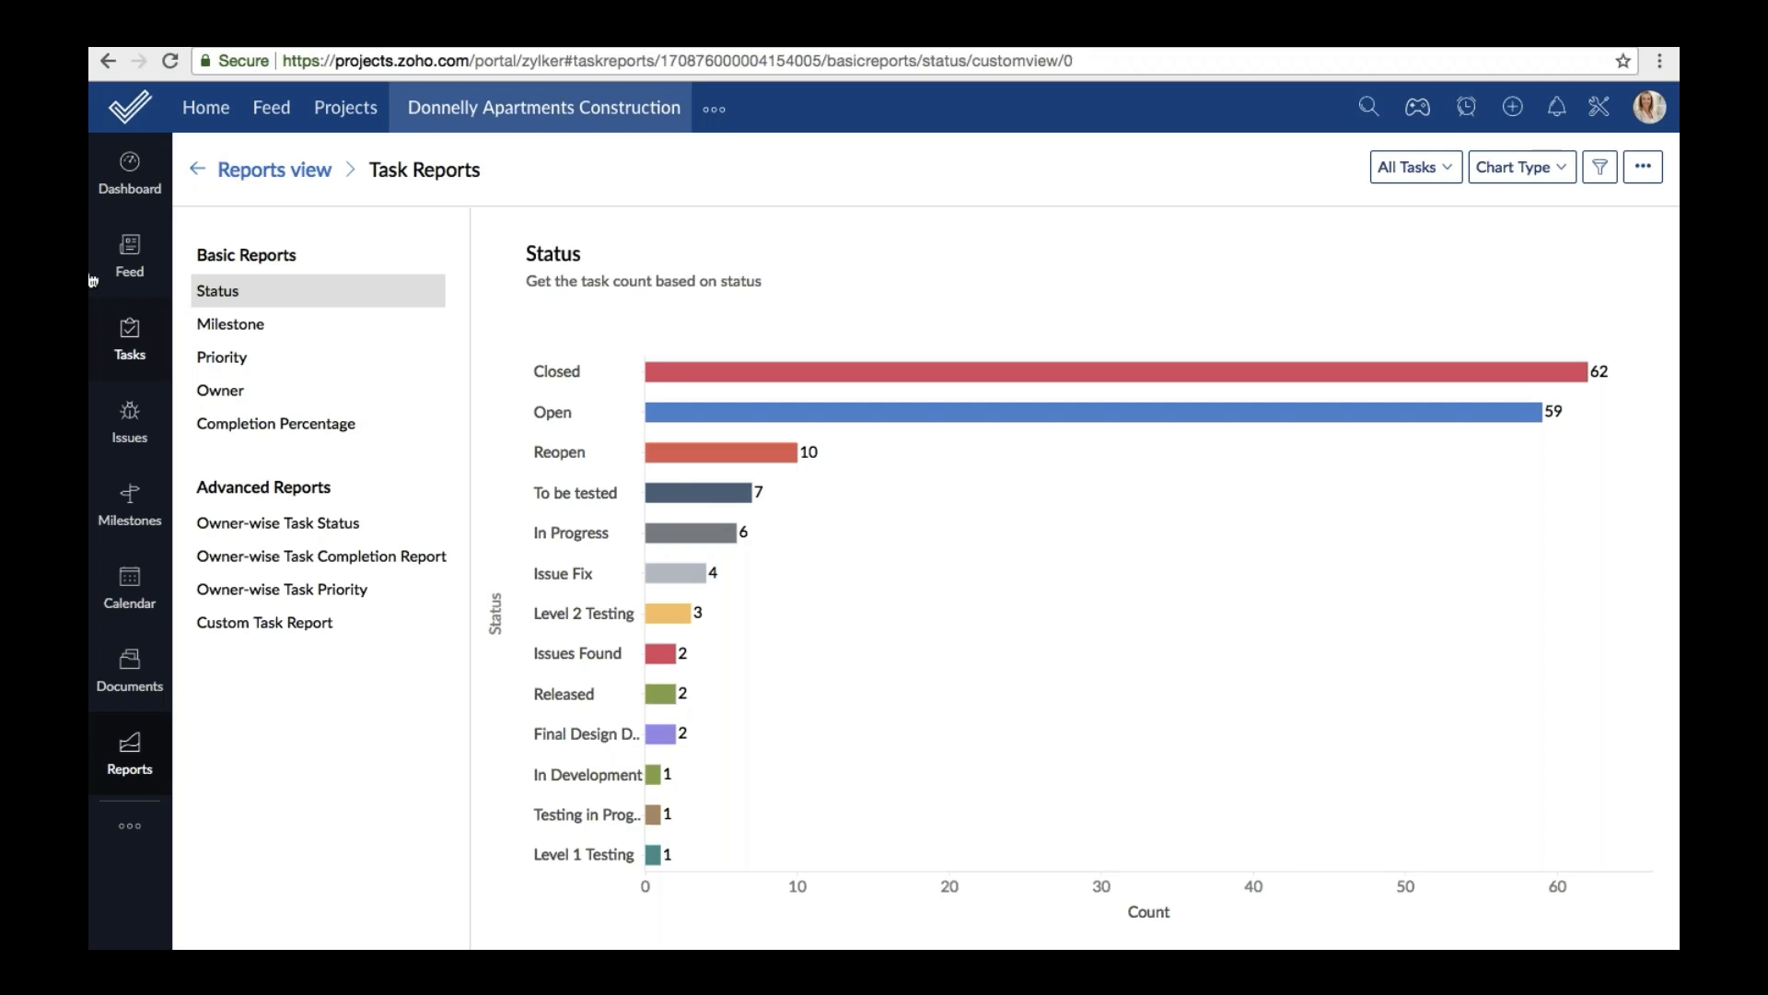
mouse_move(272, 173)
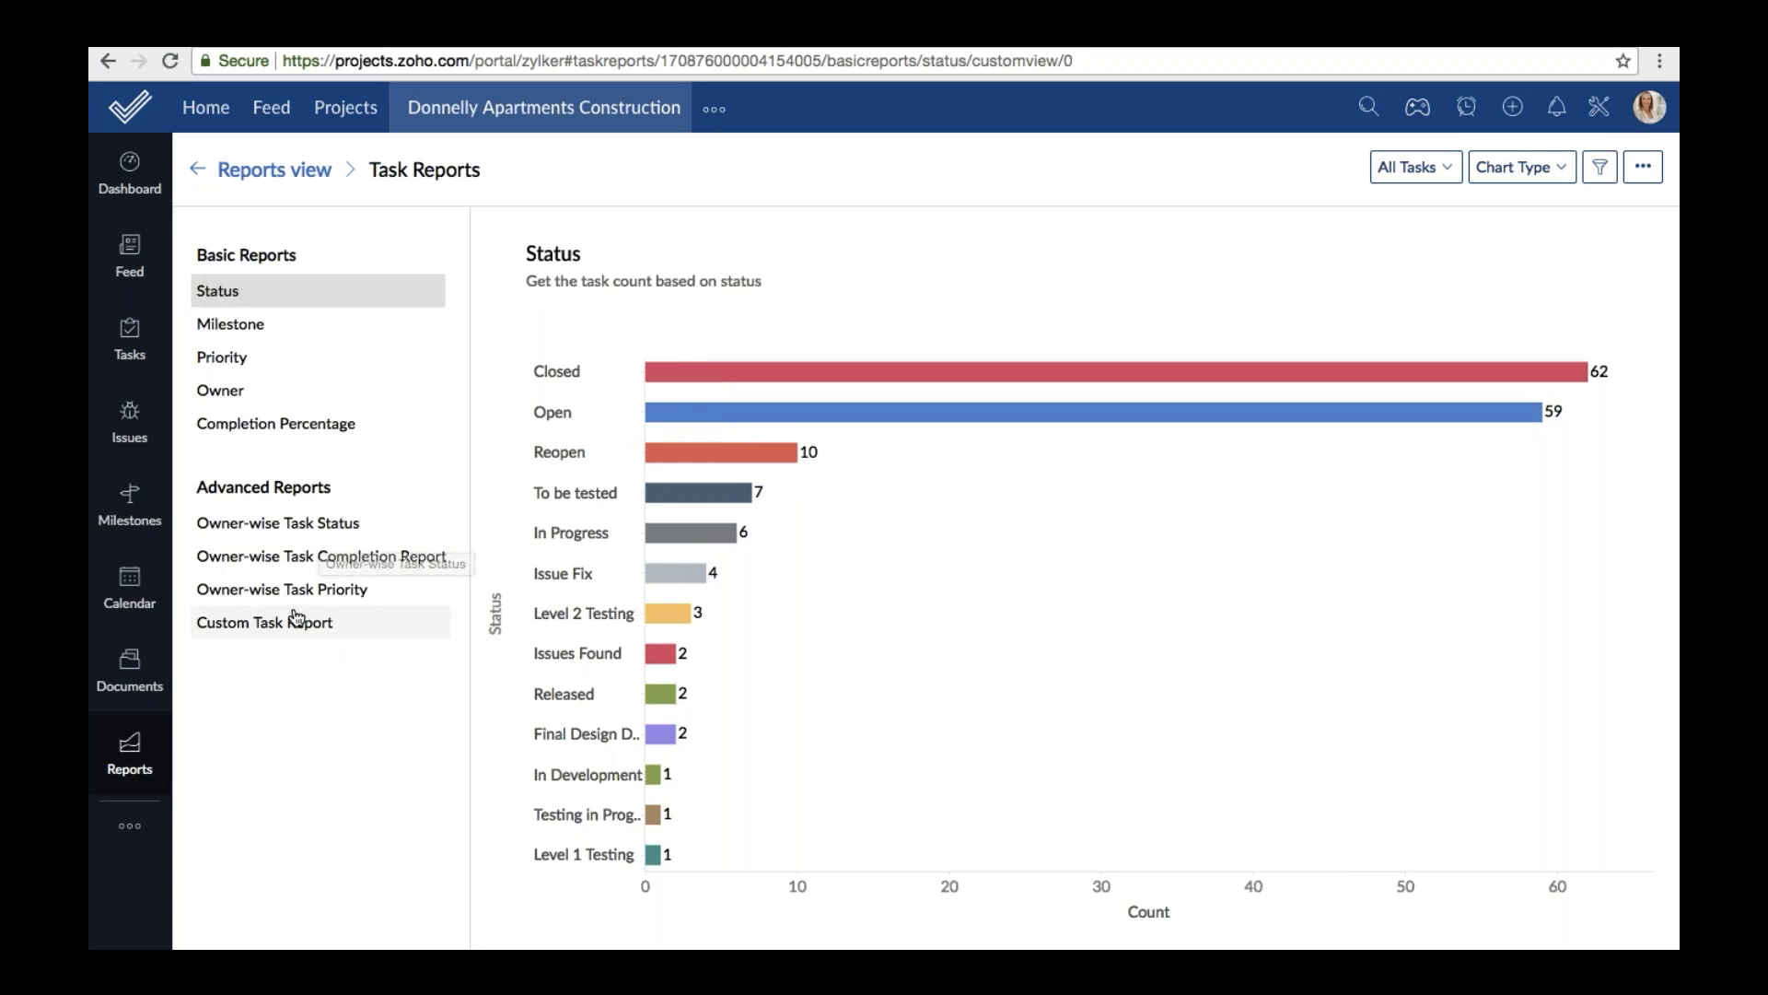
Generate a custom task report that compares Priority with Status.
click(253, 628)
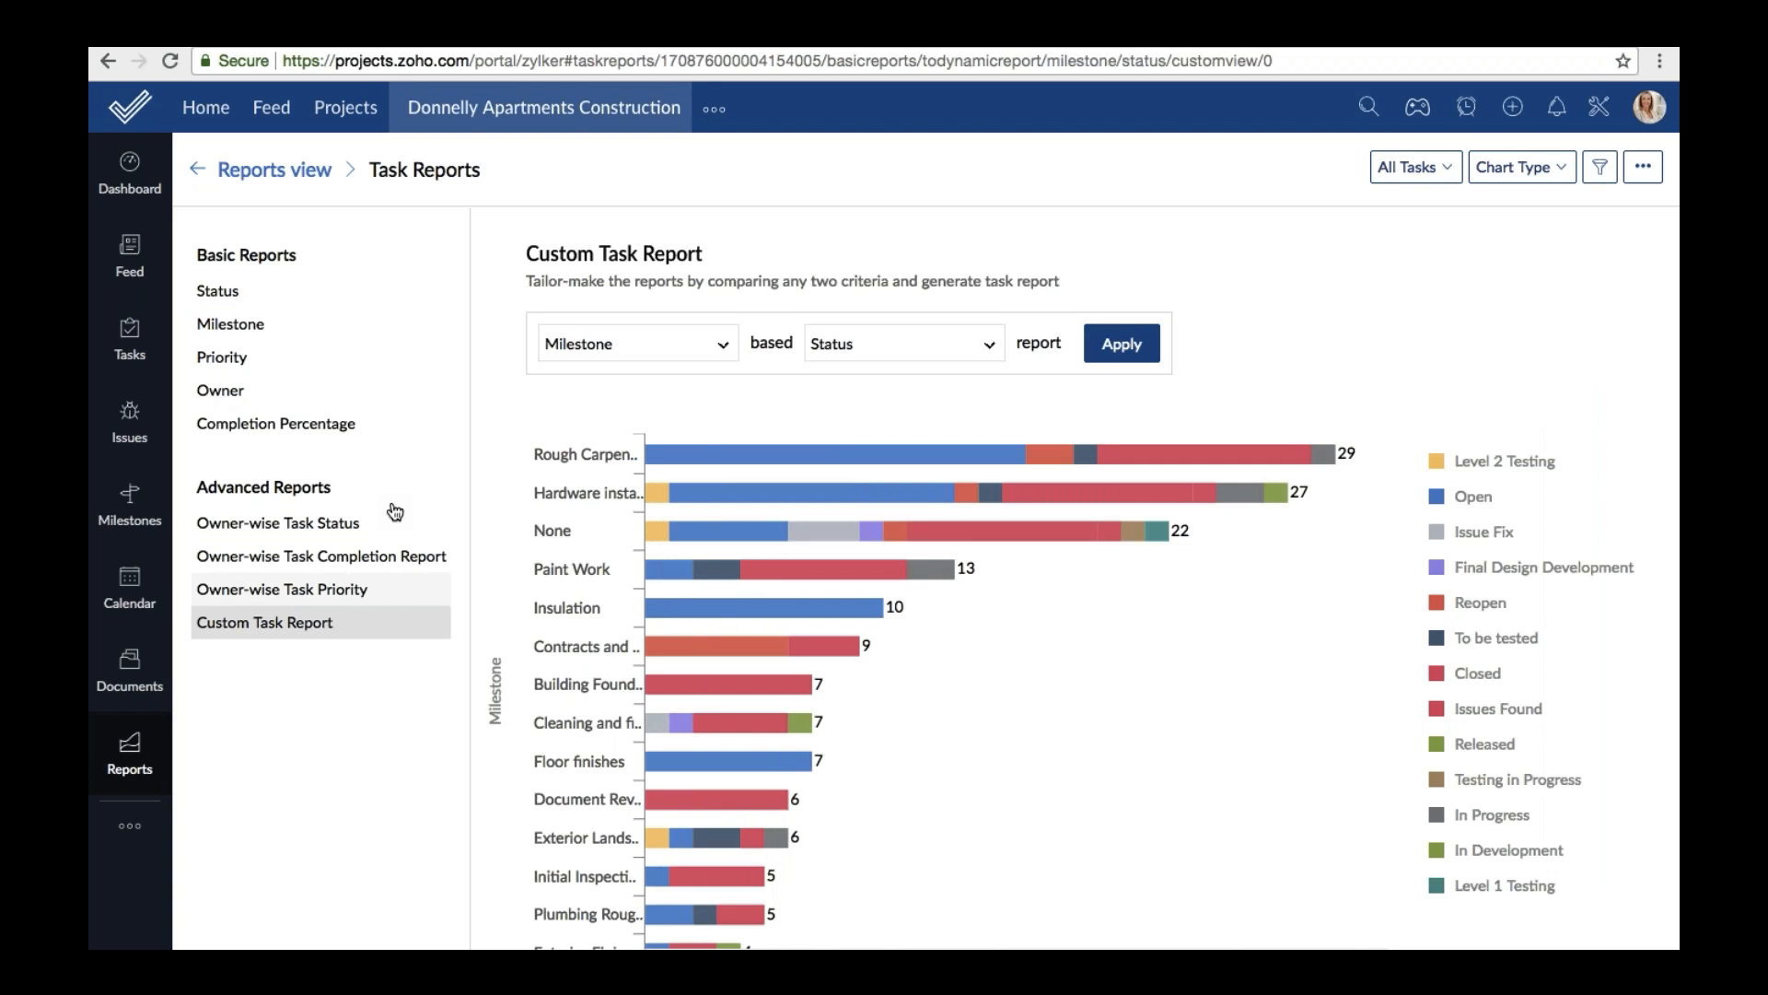
click(710, 352)
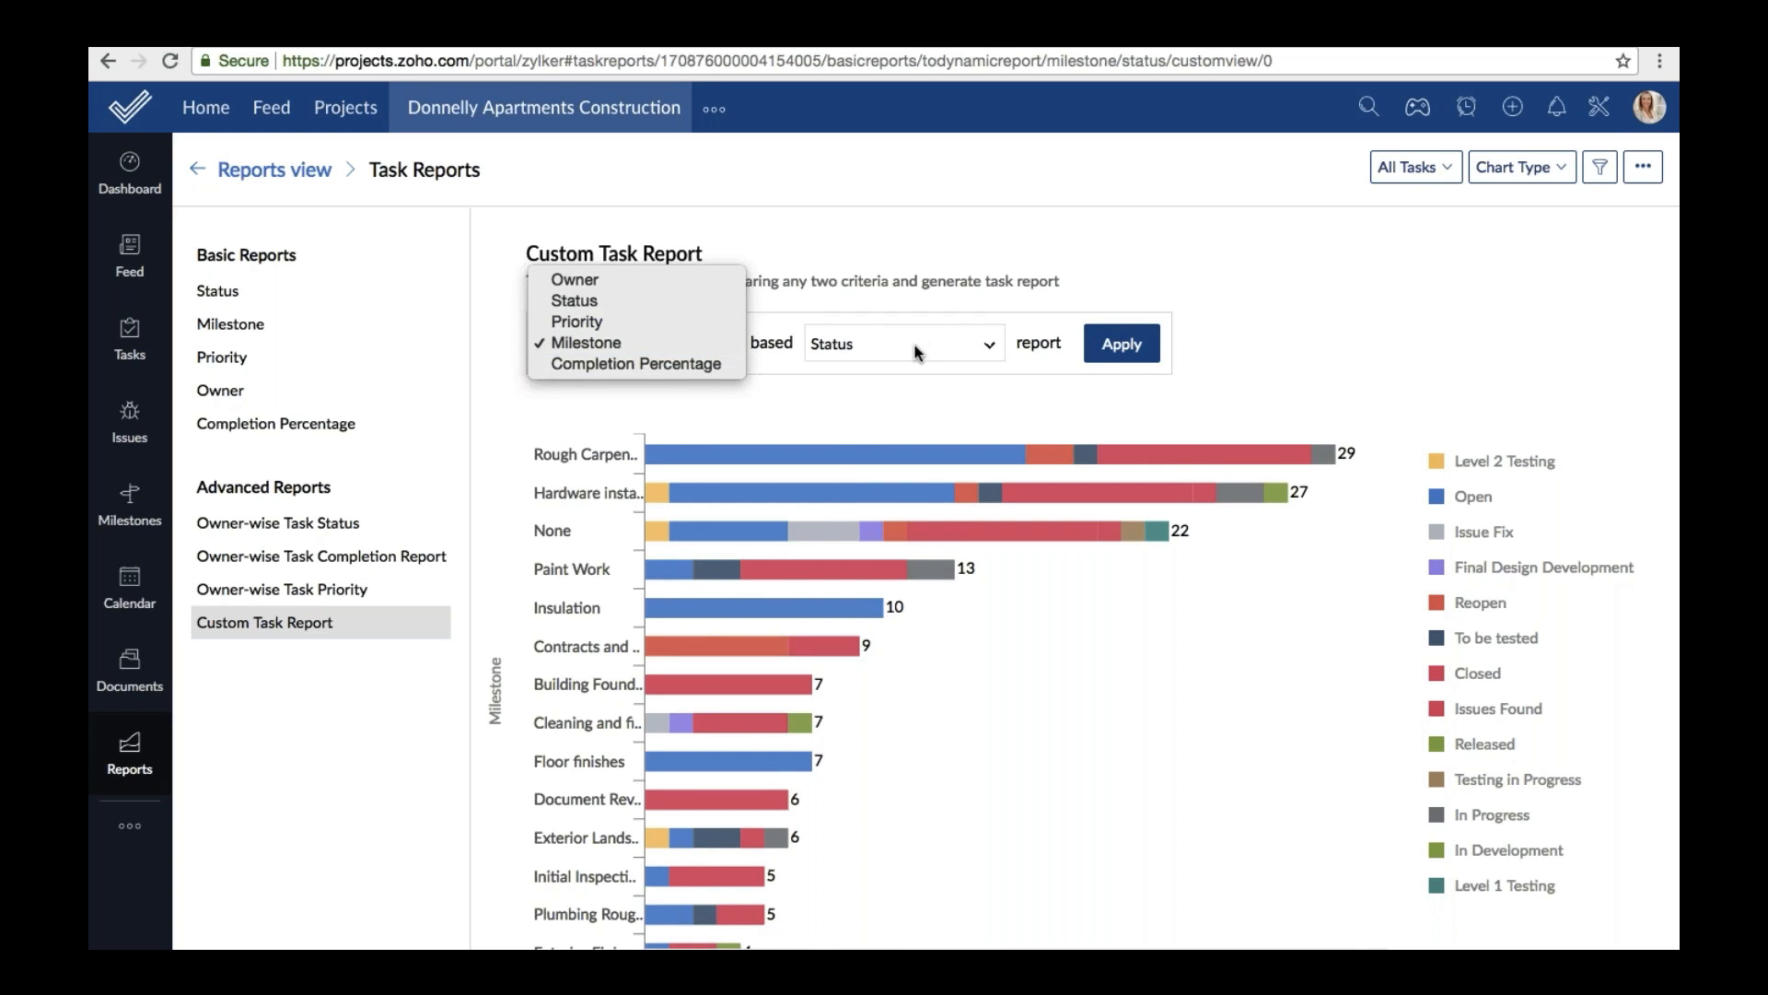
click(691, 321)
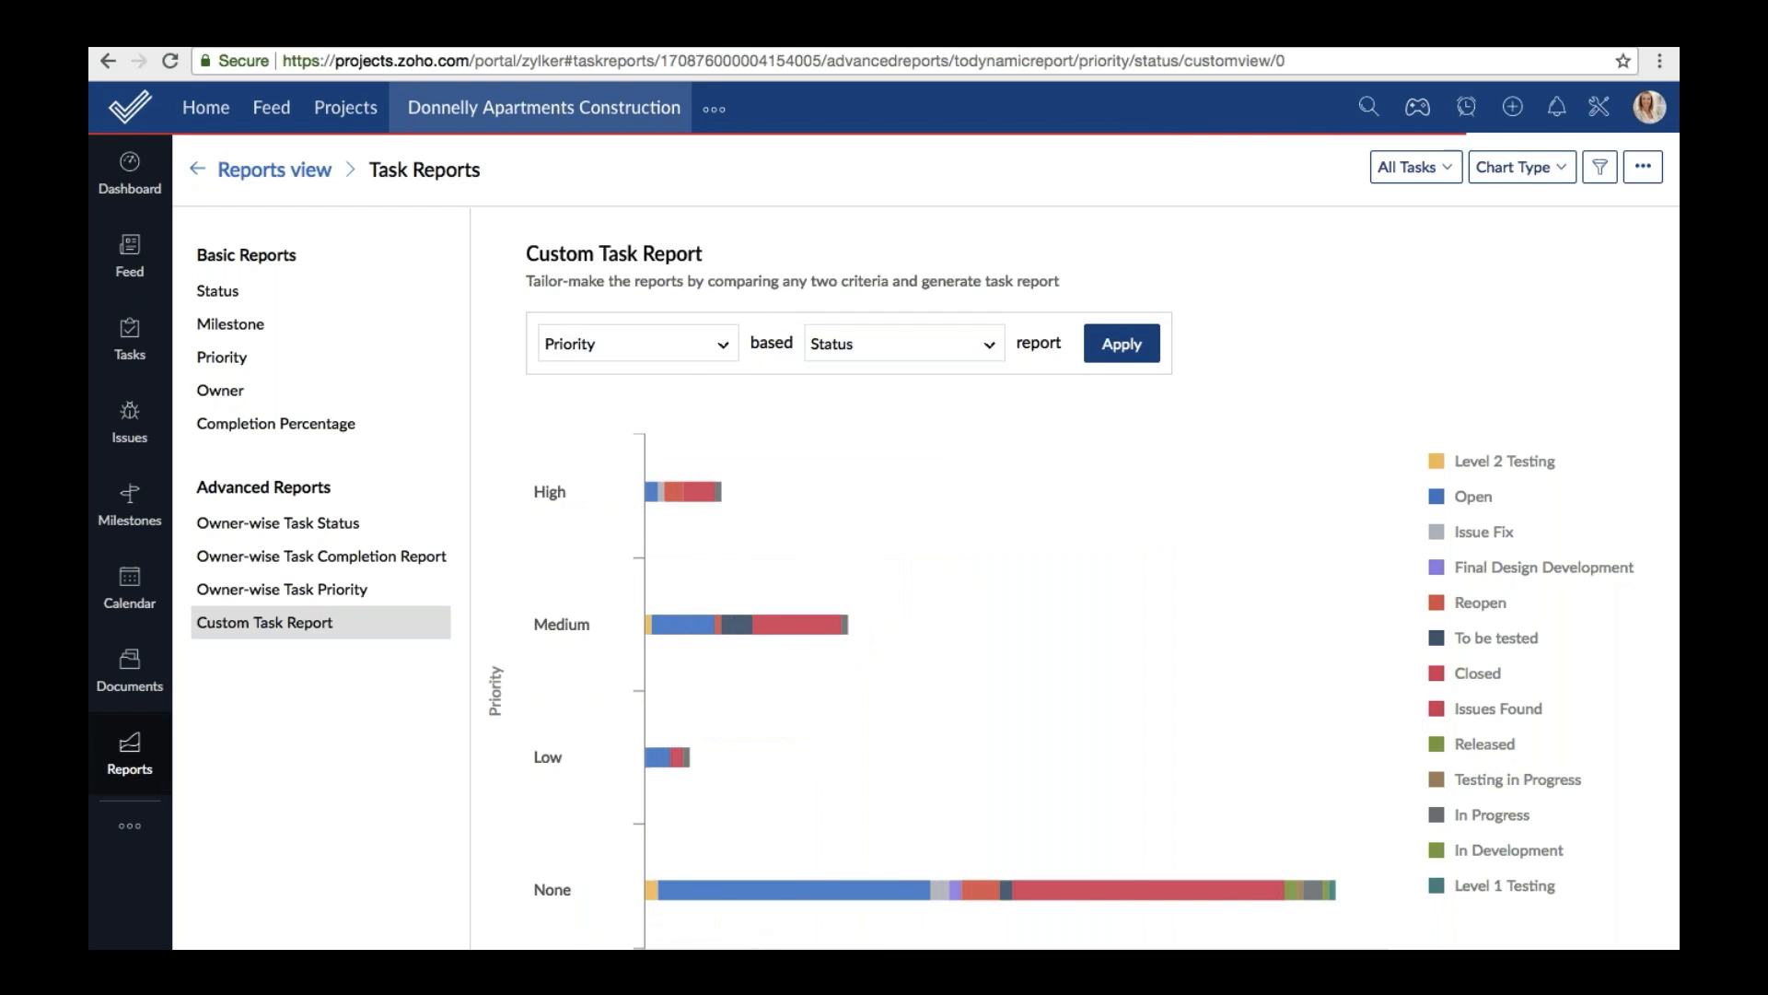
Change the custom task report to compare Owner with Completion Percentage, and generate it.
click(649, 342)
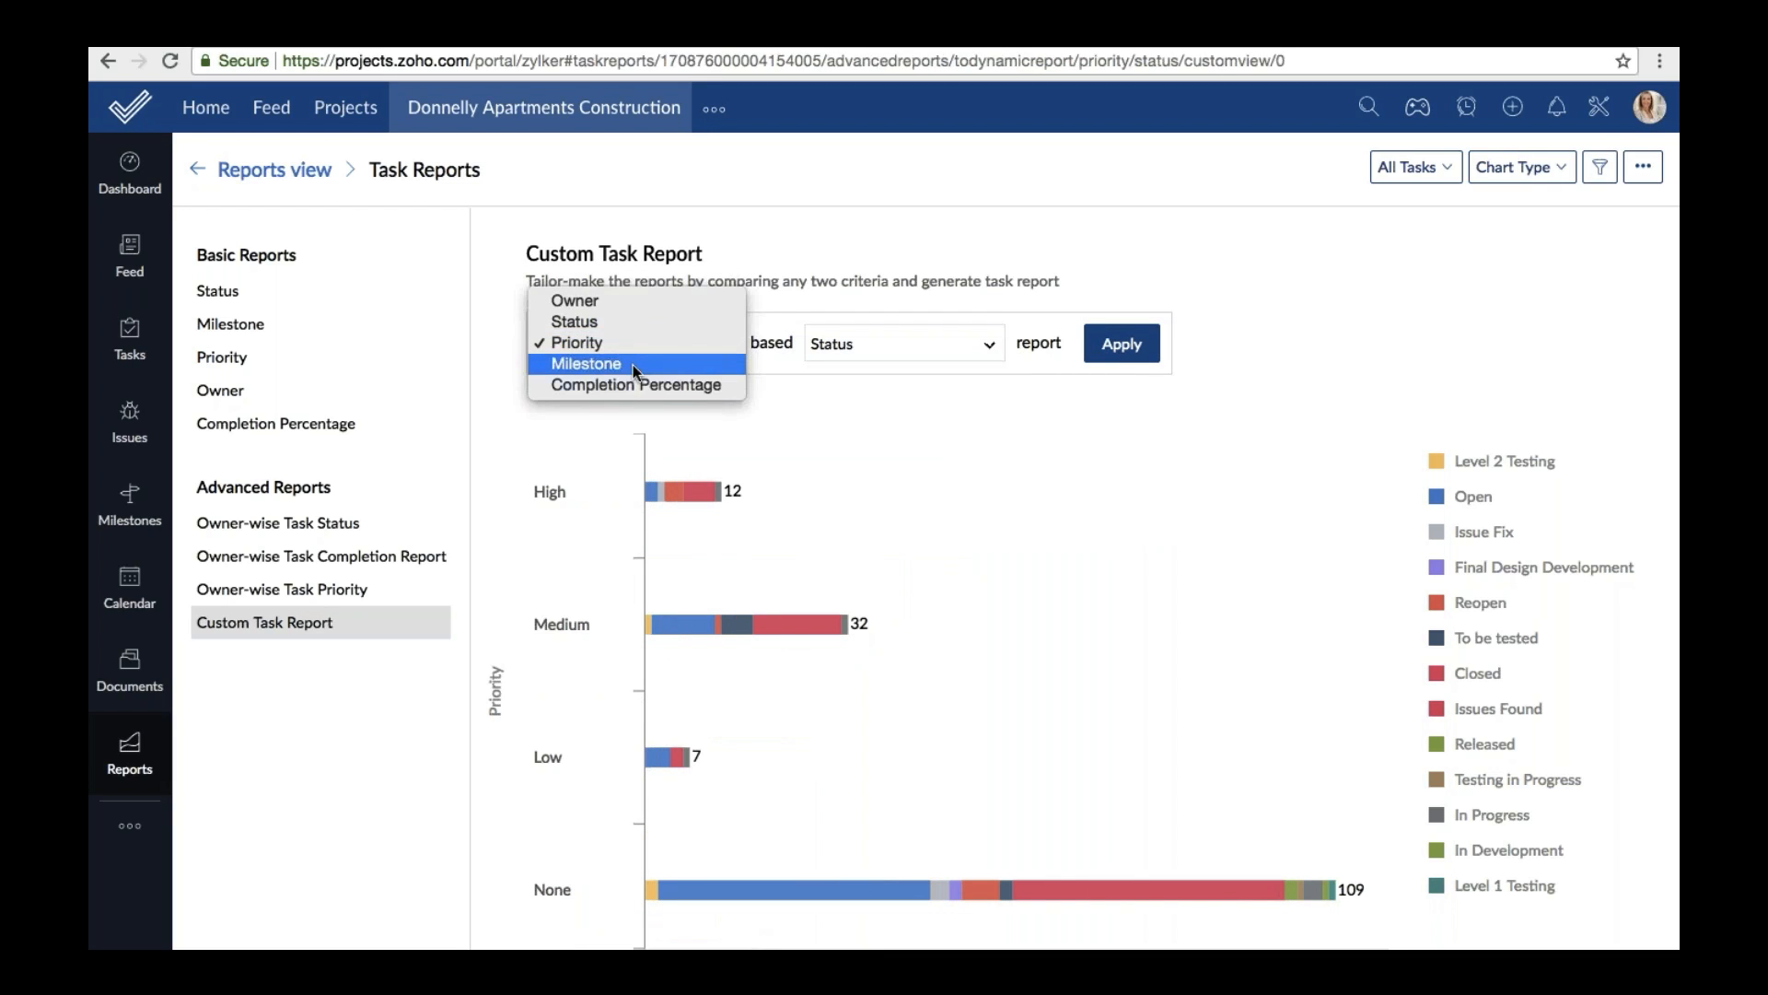
click(622, 302)
click(917, 355)
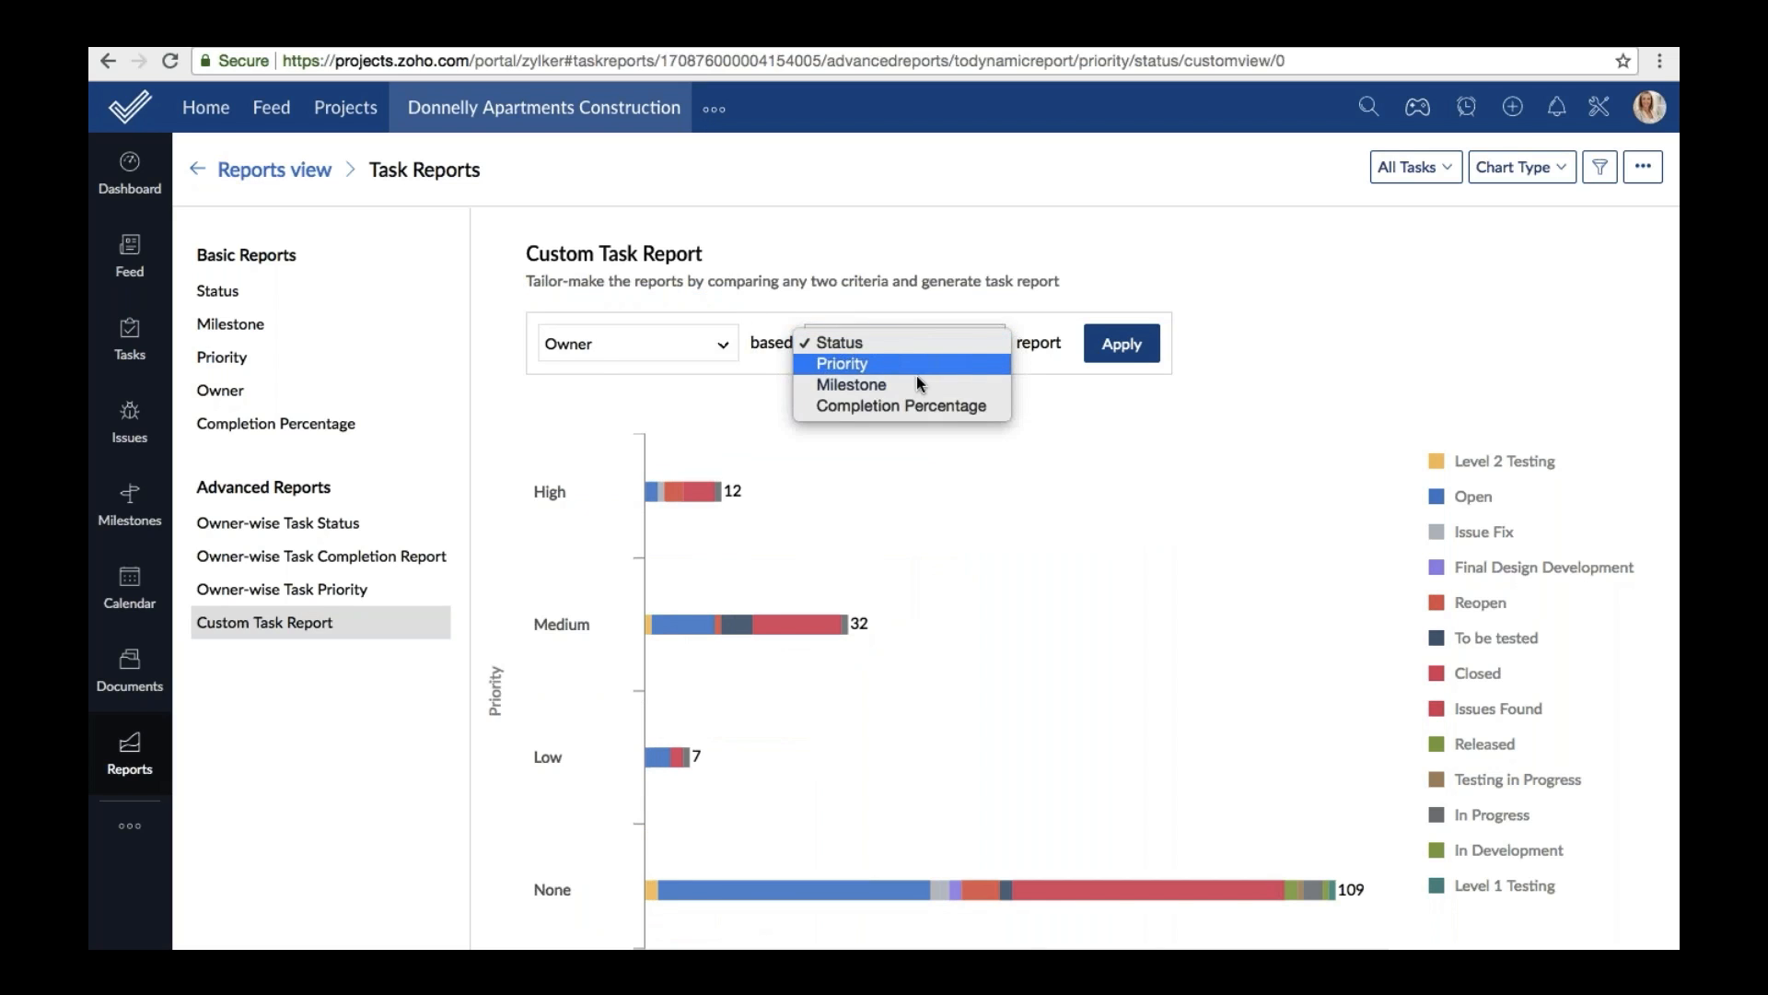
click(918, 402)
click(1135, 342)
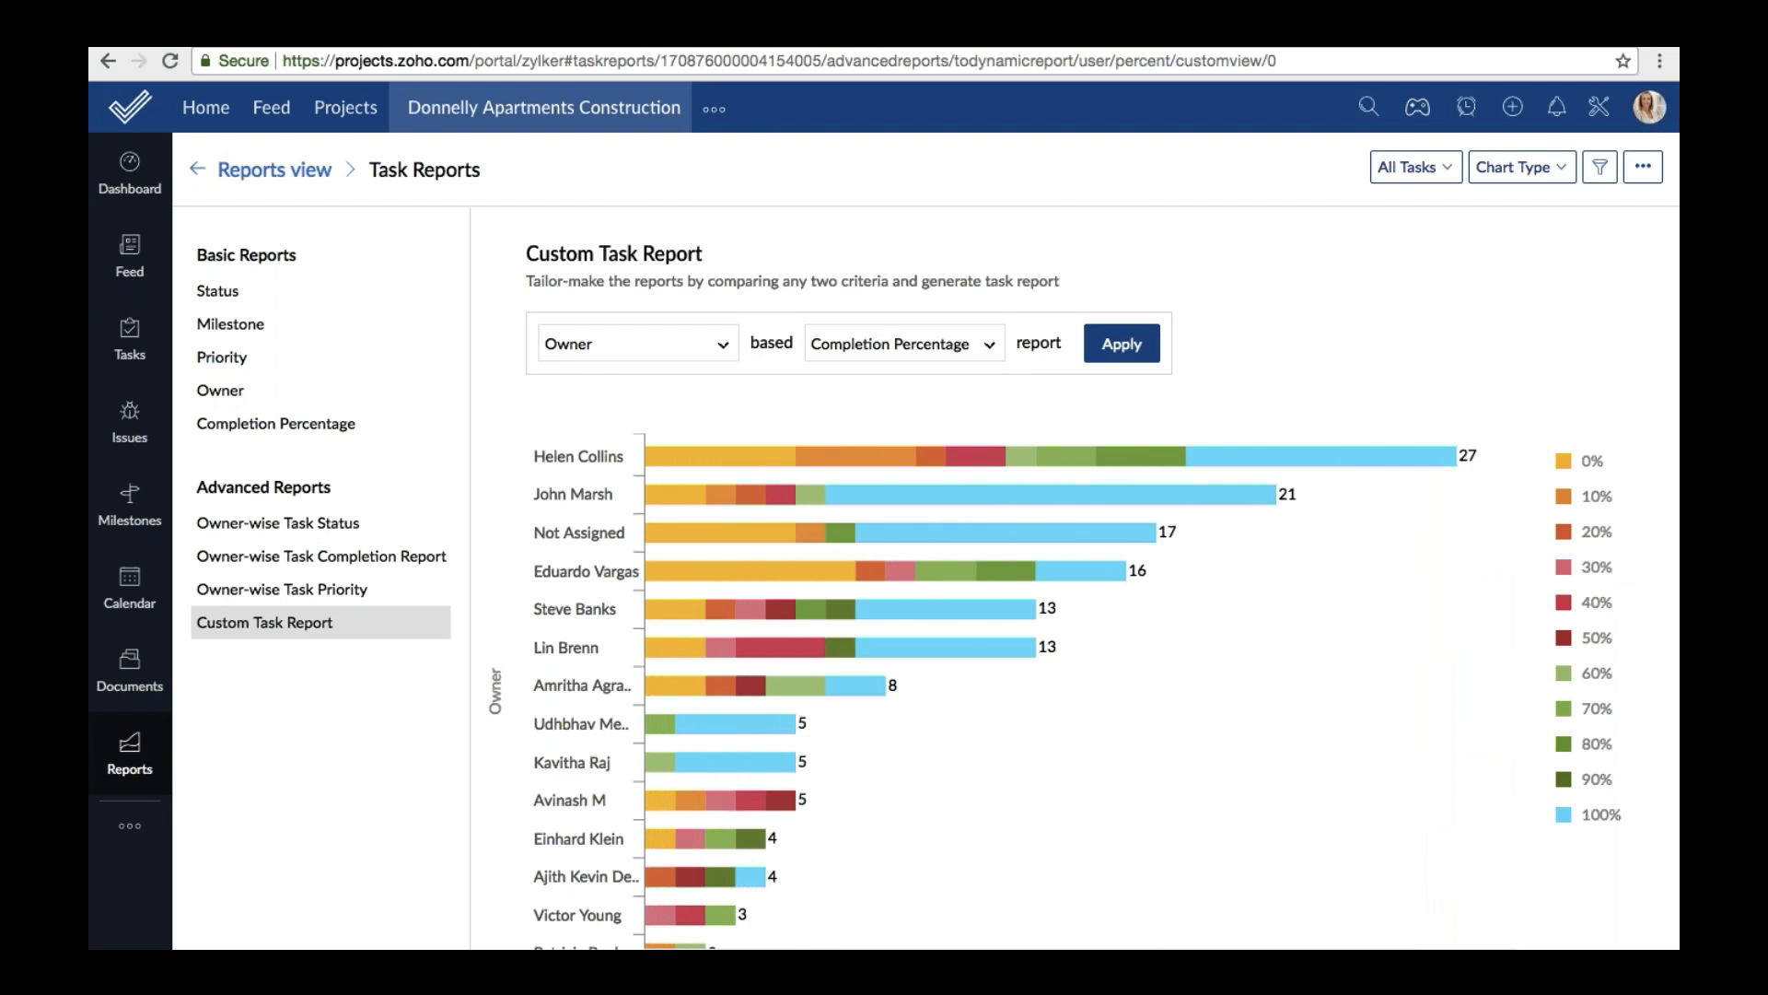
View the monthly Timesheet Reports chart of logged hours, and open the project calendar.
click(276, 172)
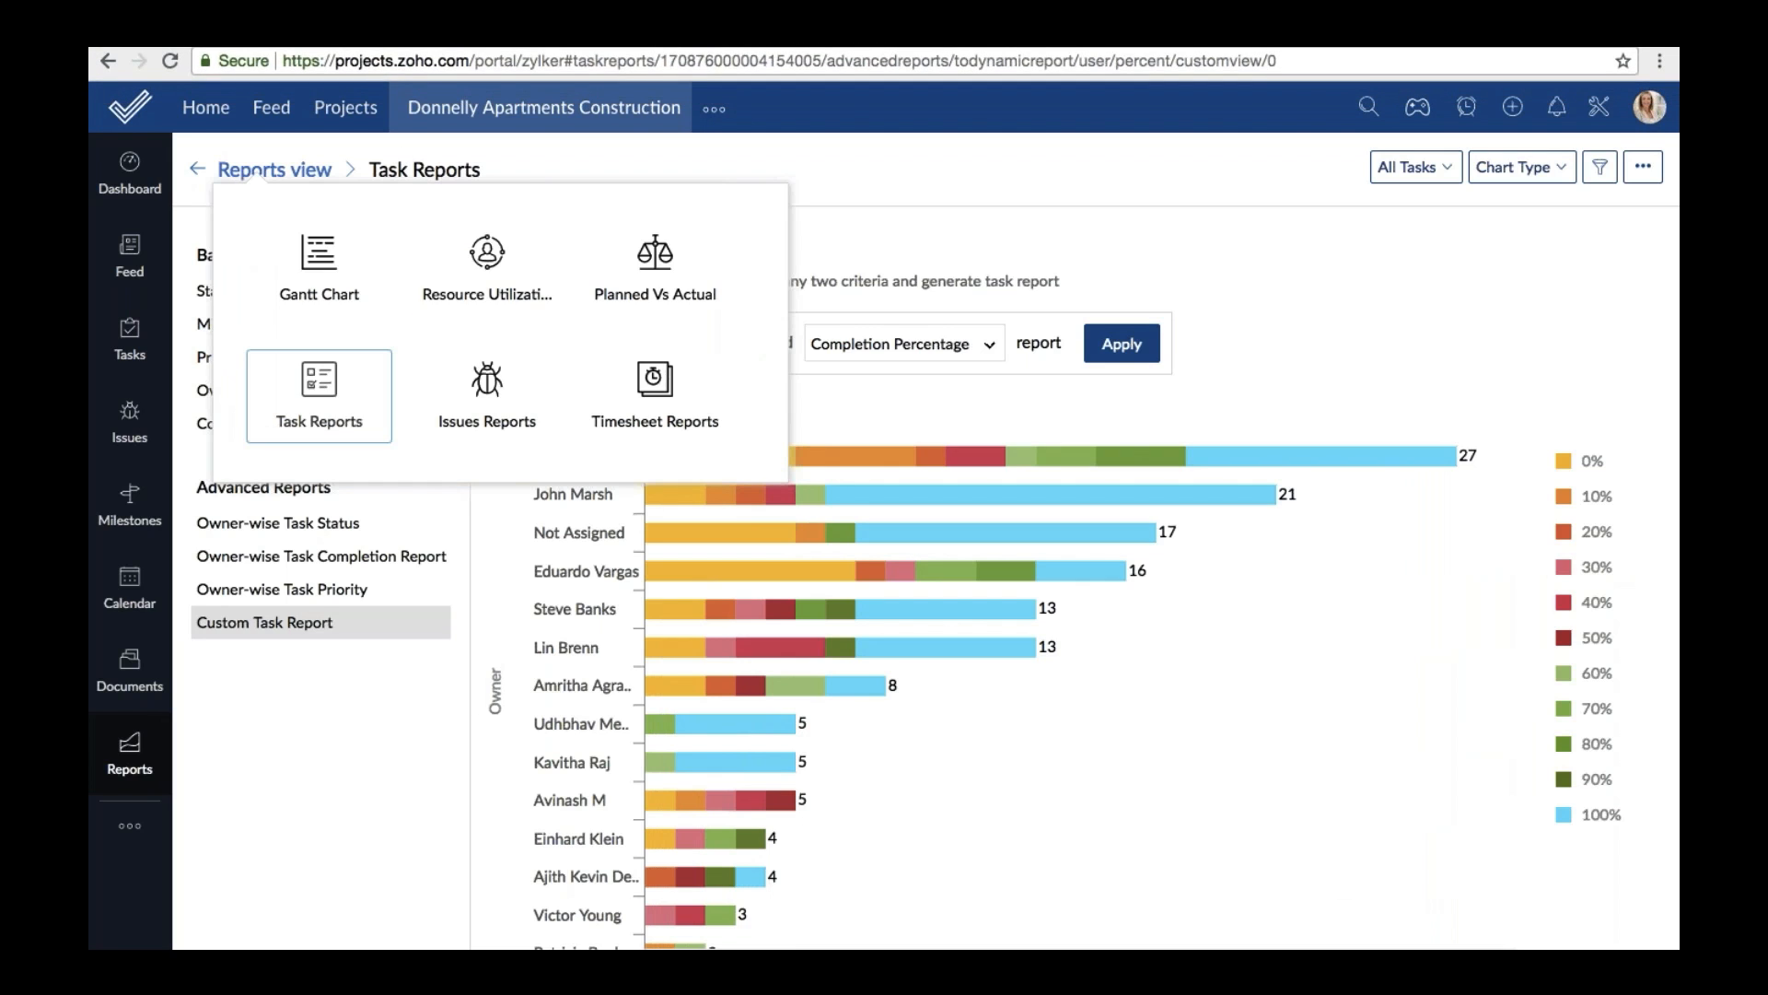
click(653, 386)
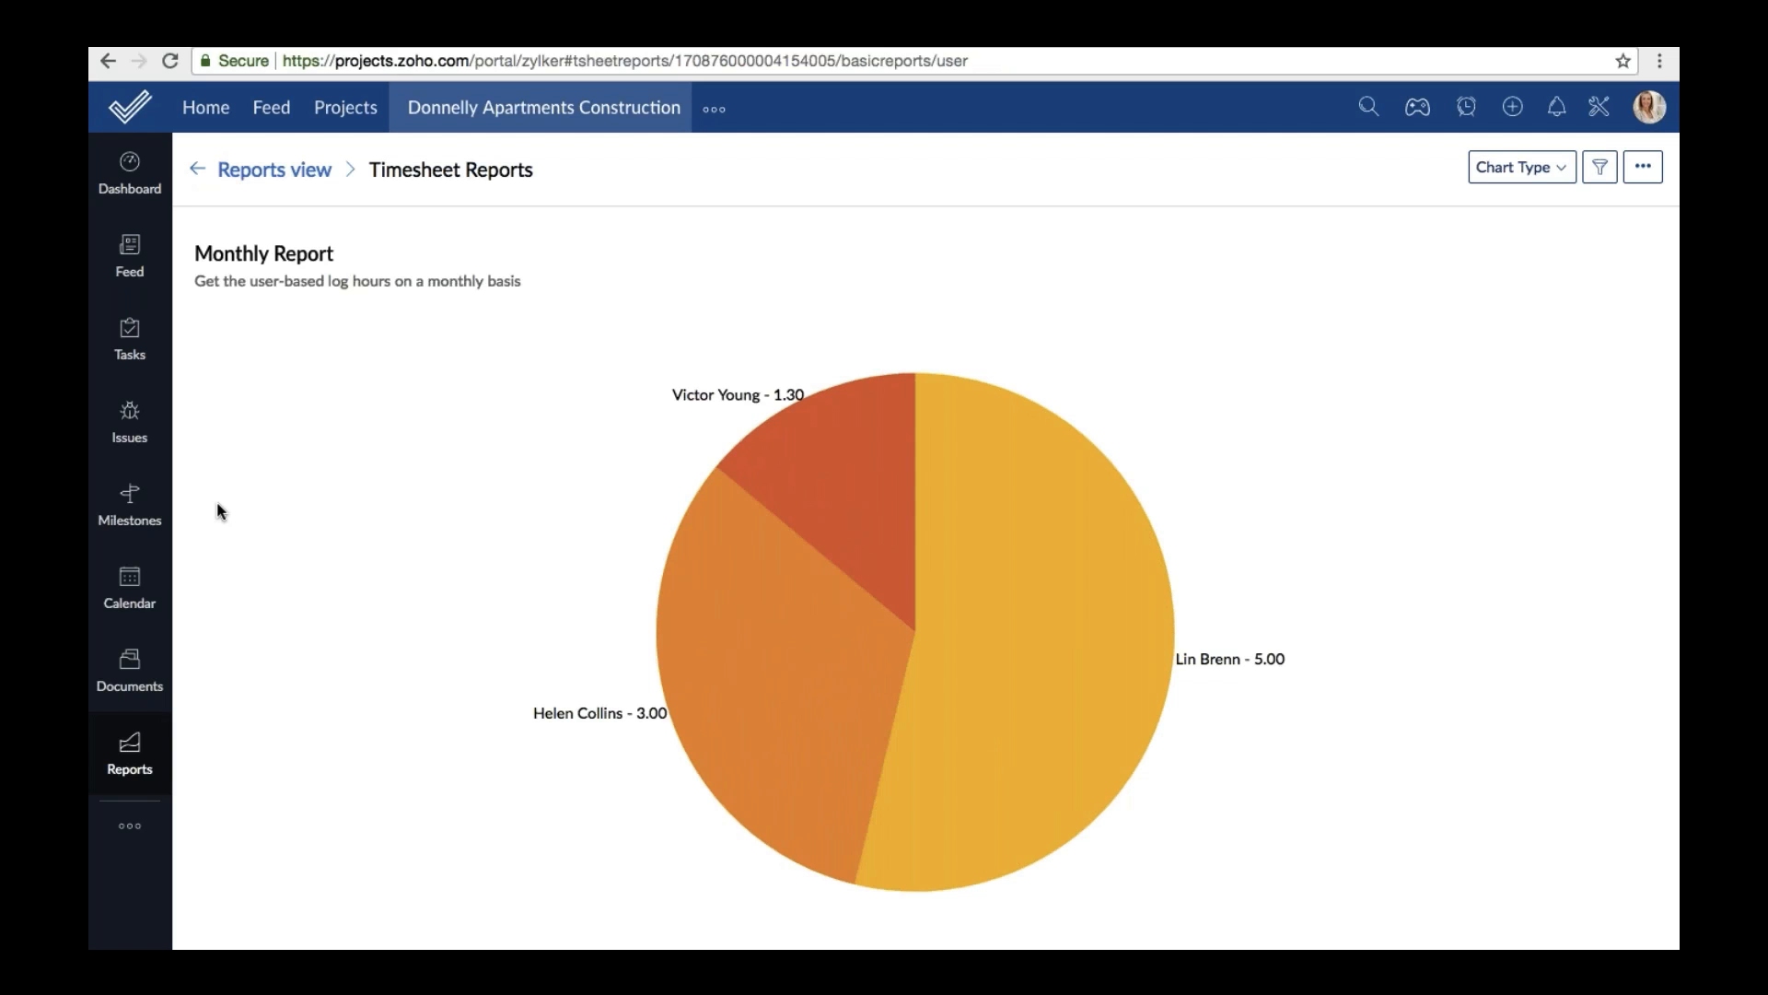
click(130, 595)
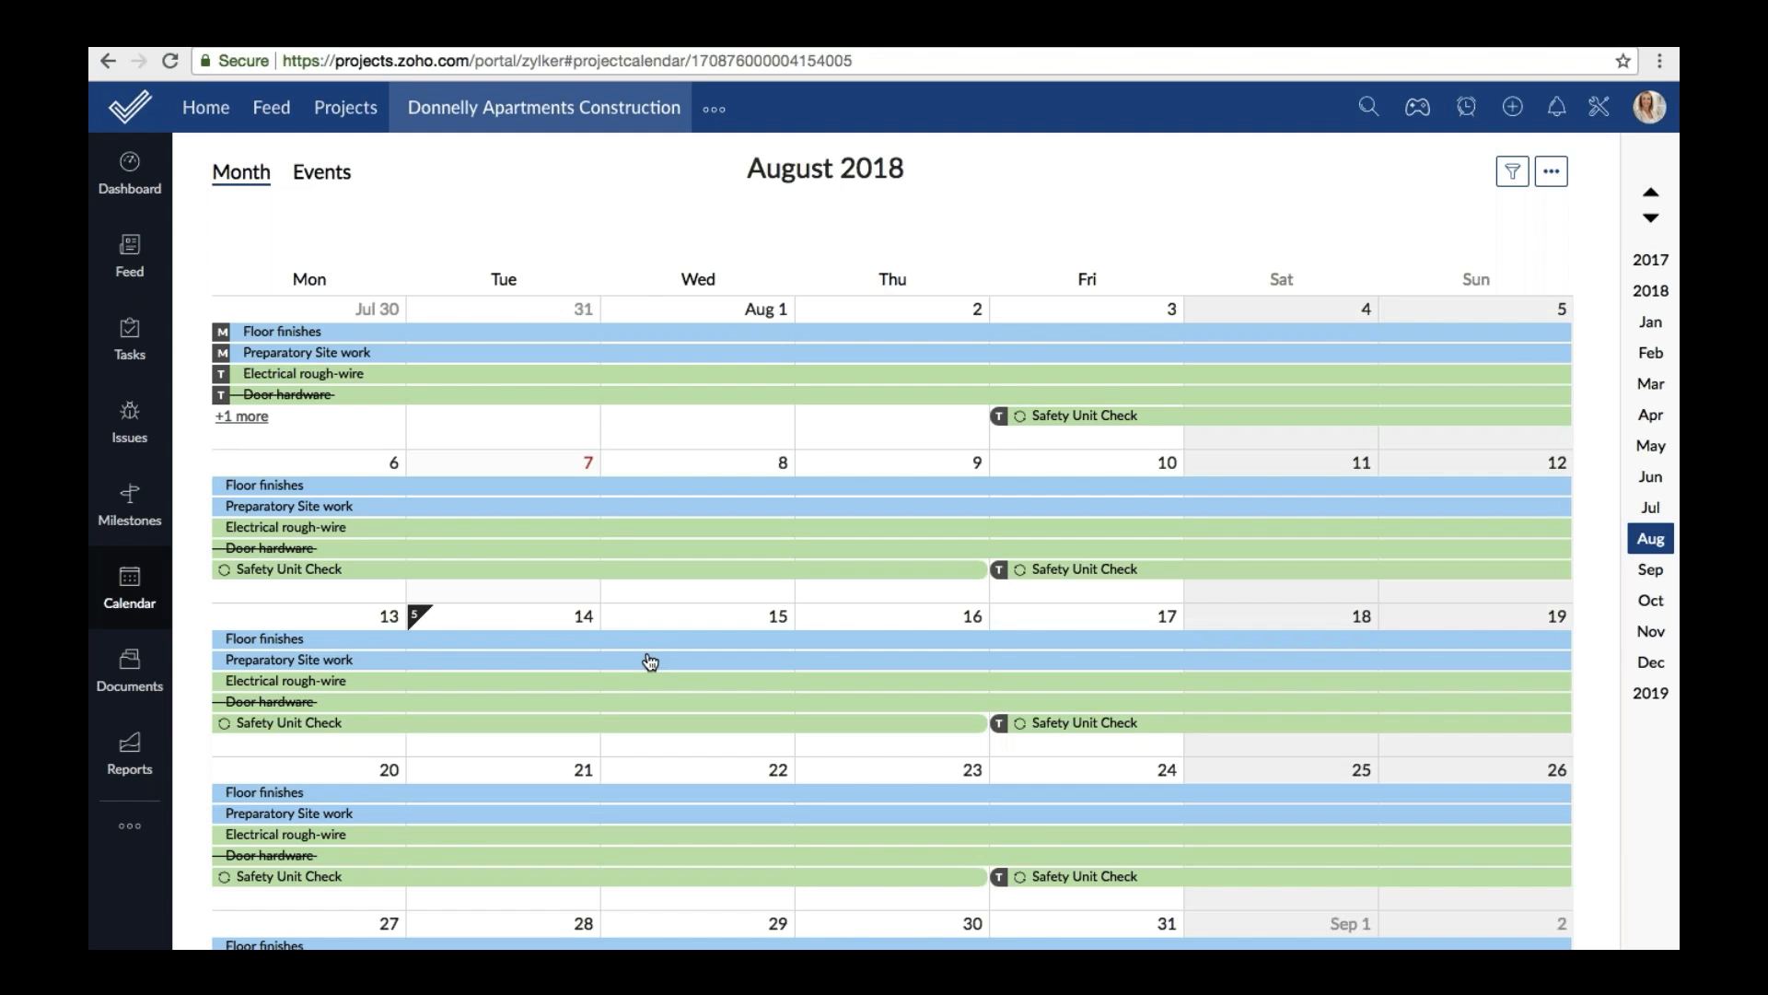
Open a new calendar activity for August 1, 2018, look through its Event, Milestone and Task forms, and close it unsaved.
click(738, 422)
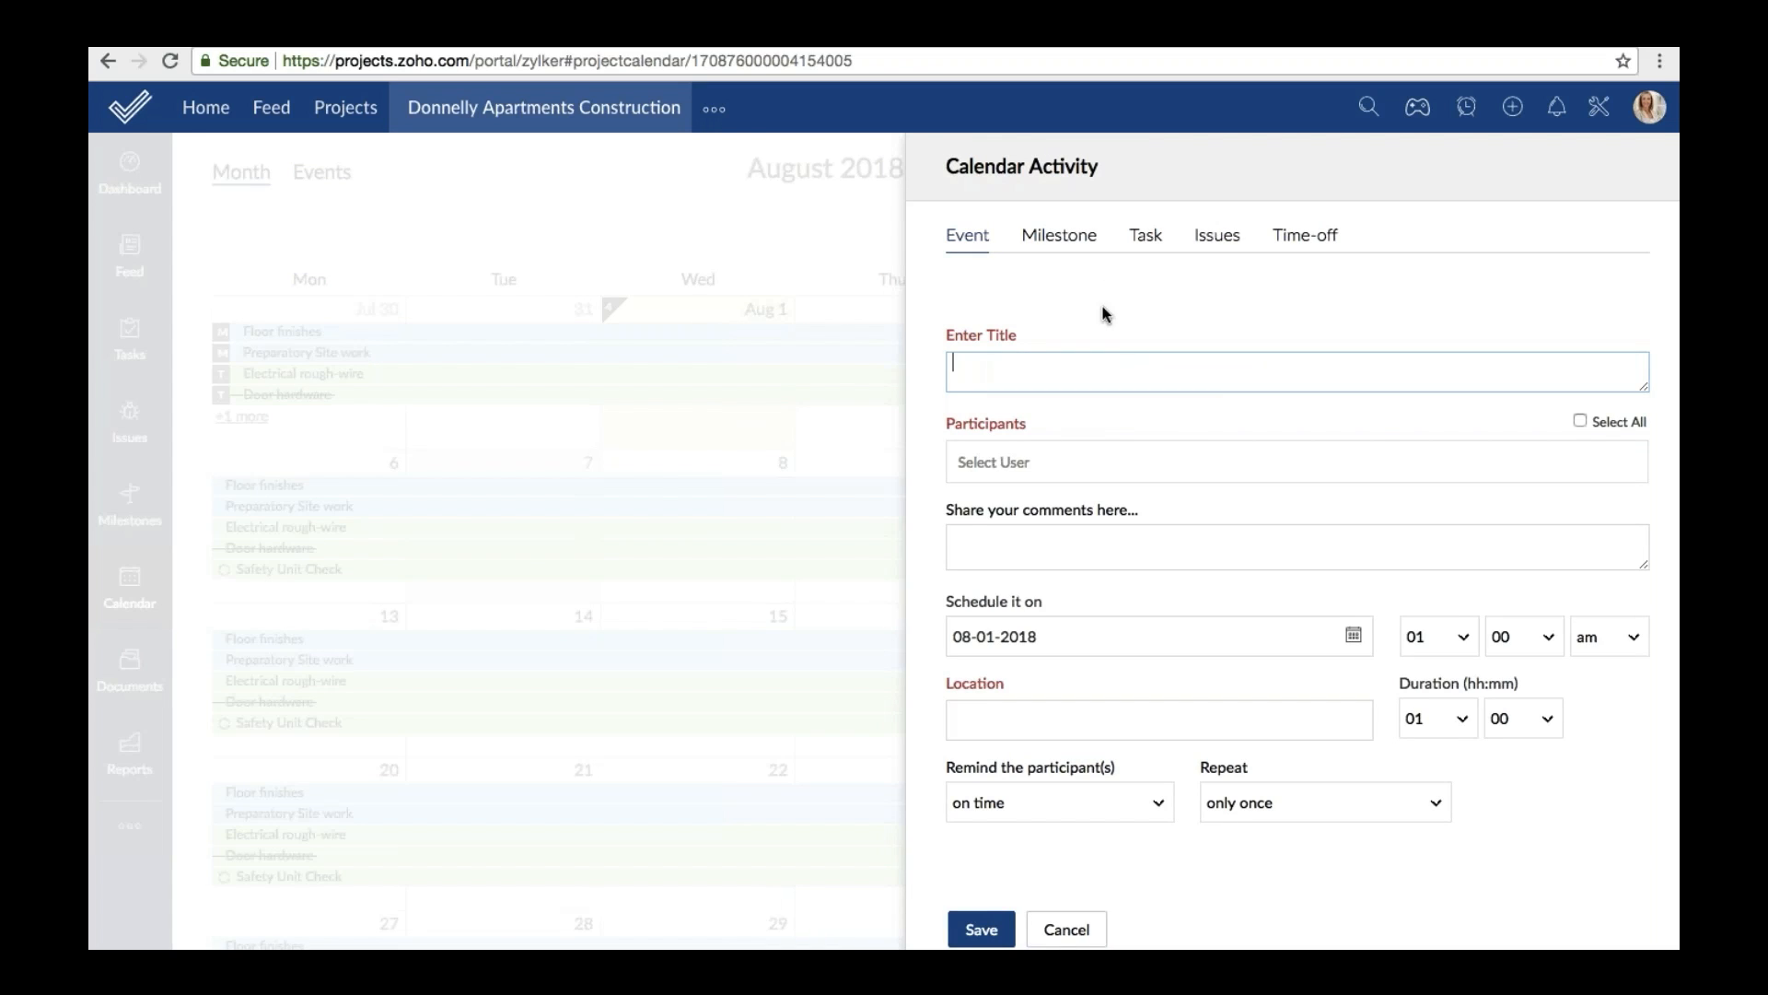
click(1069, 240)
click(1147, 238)
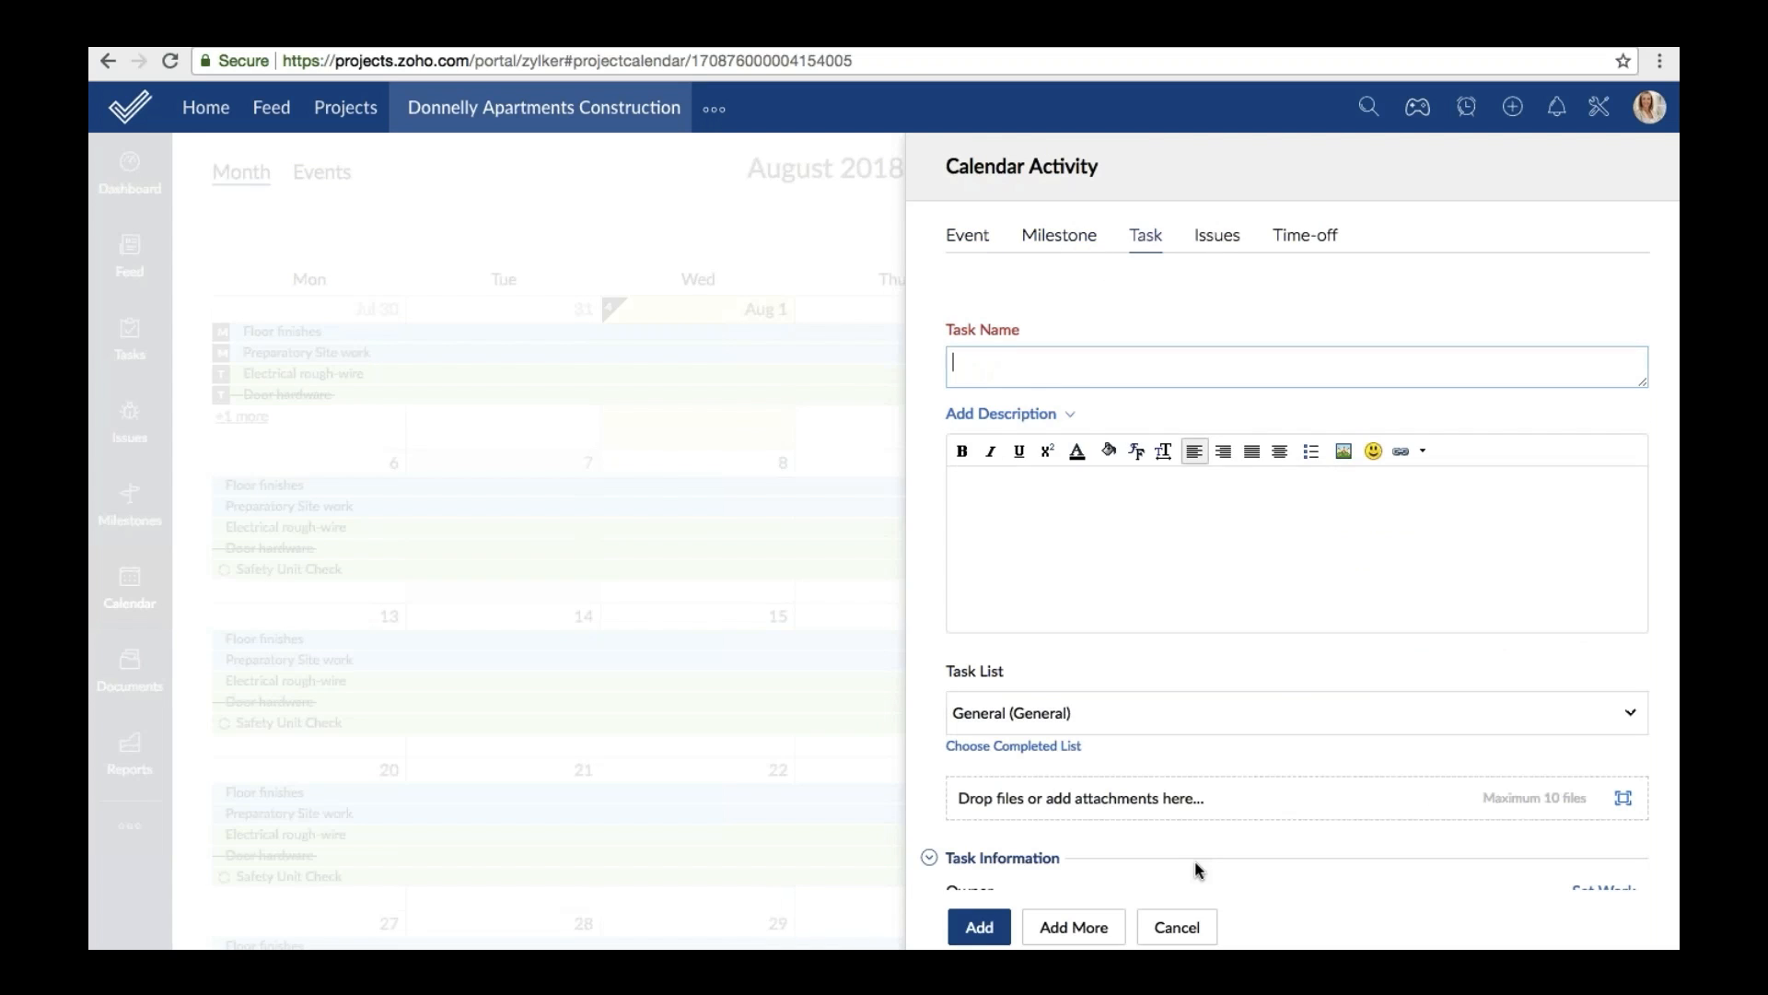
key(Escape)
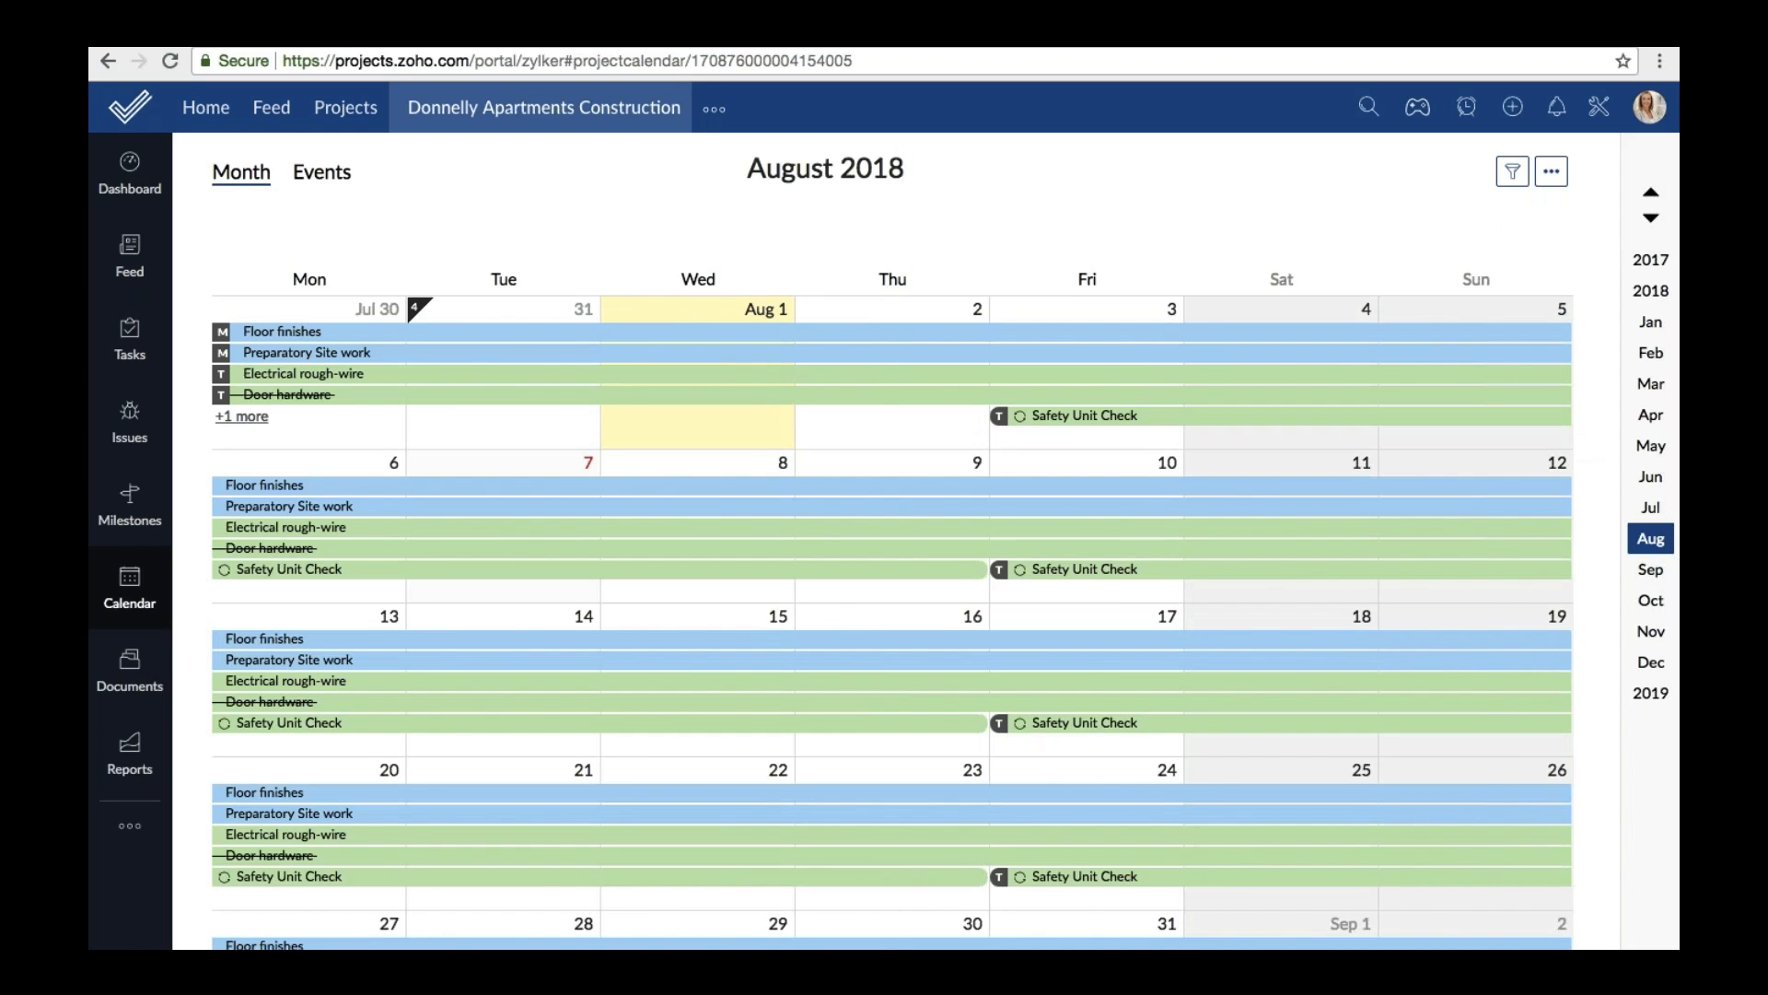
Show the project calendar's events as a list and look through the elapsed meetings.
click(313, 174)
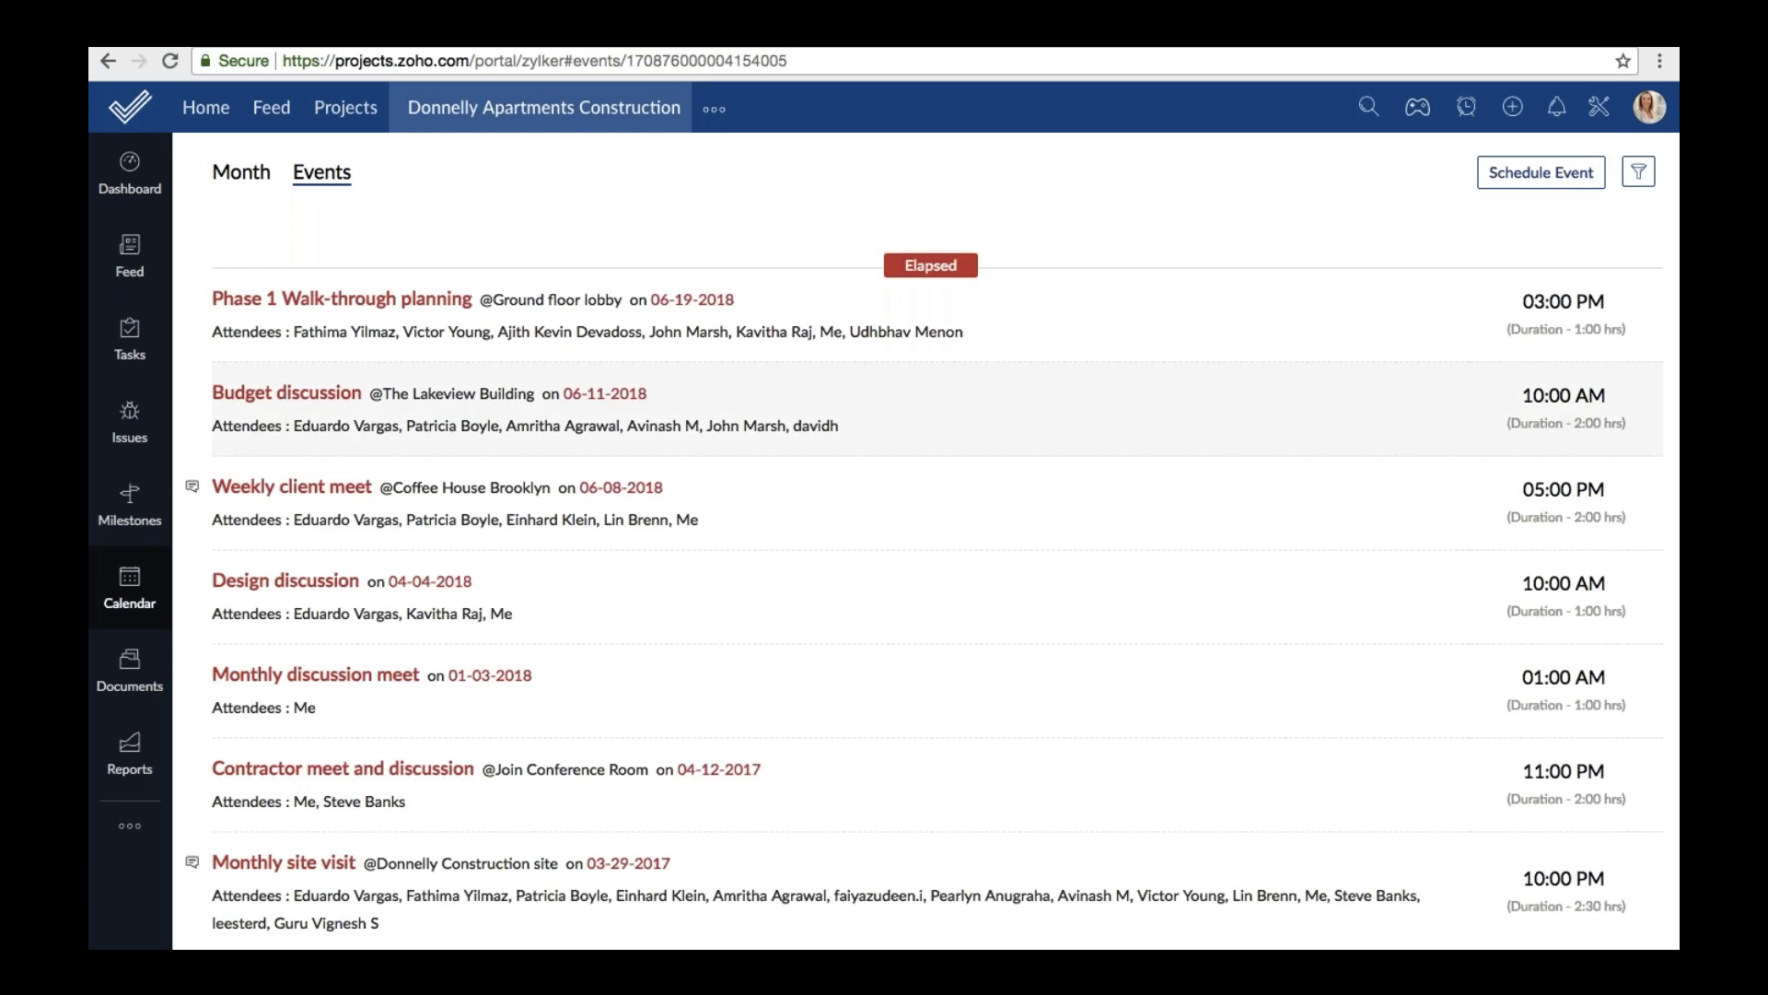
scroll(444, 778, down, 7)
scroll(444, 778, up, 7)
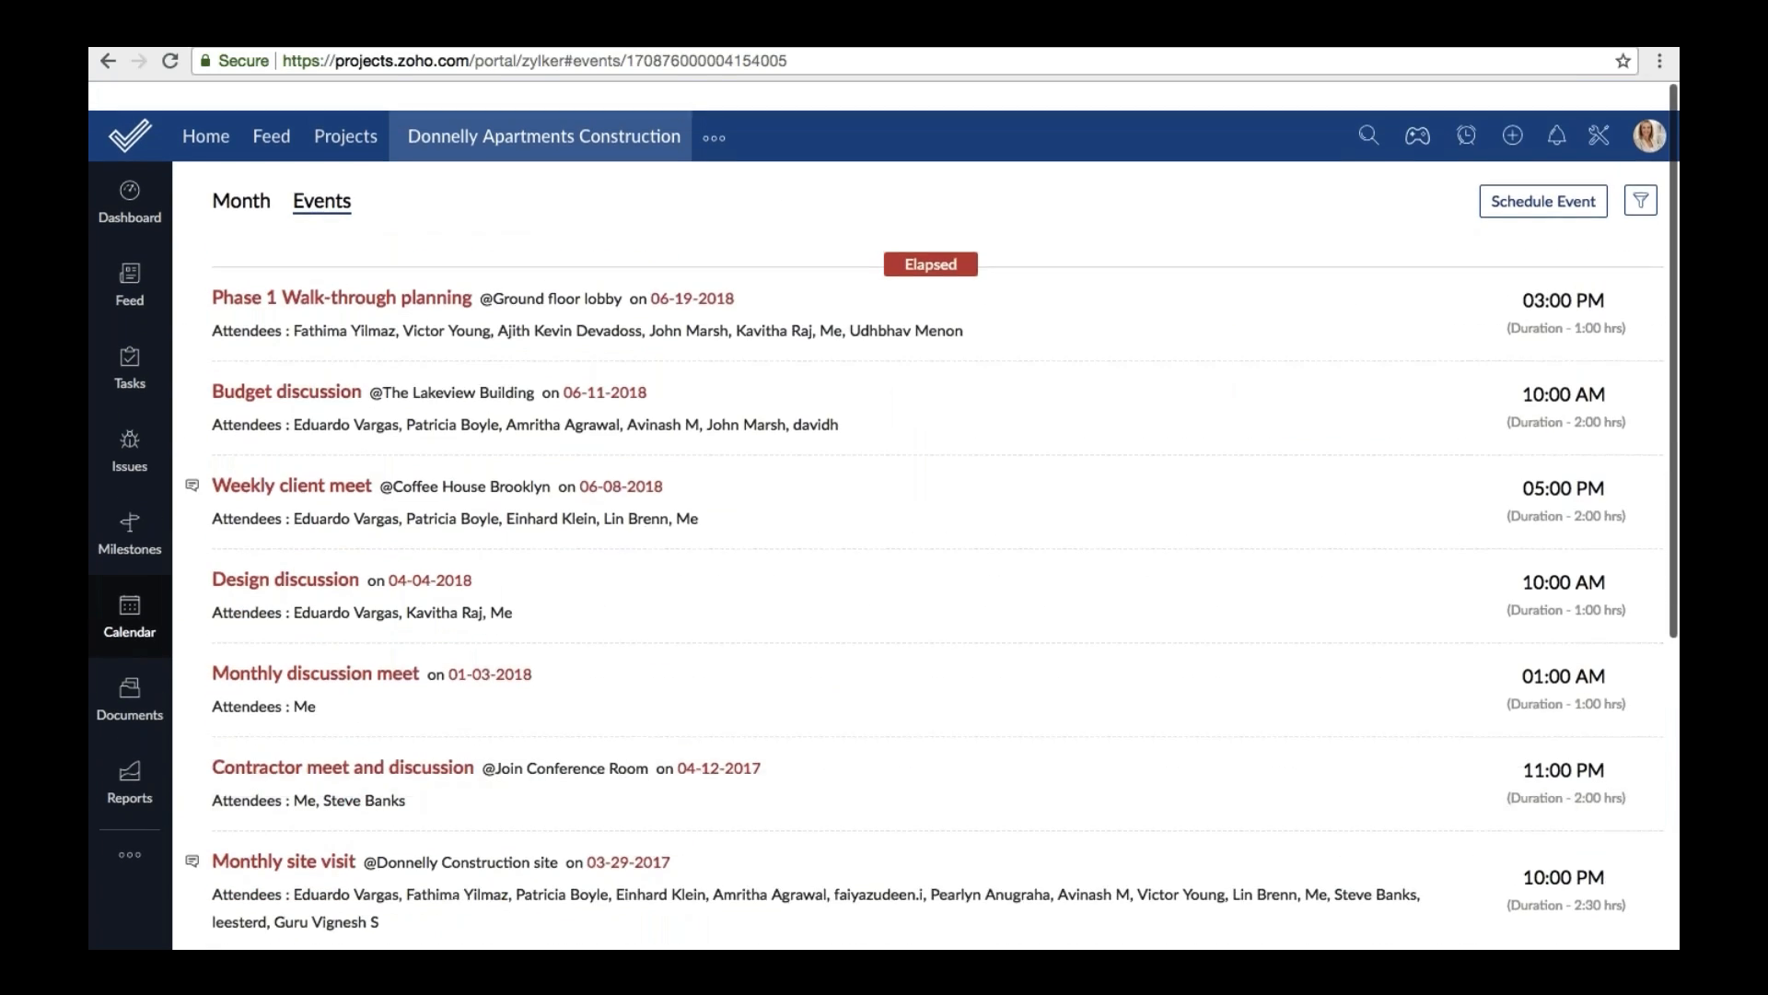
Browse the project's recent documents, and view the Dropbox Sync folder pairings.
click(129, 686)
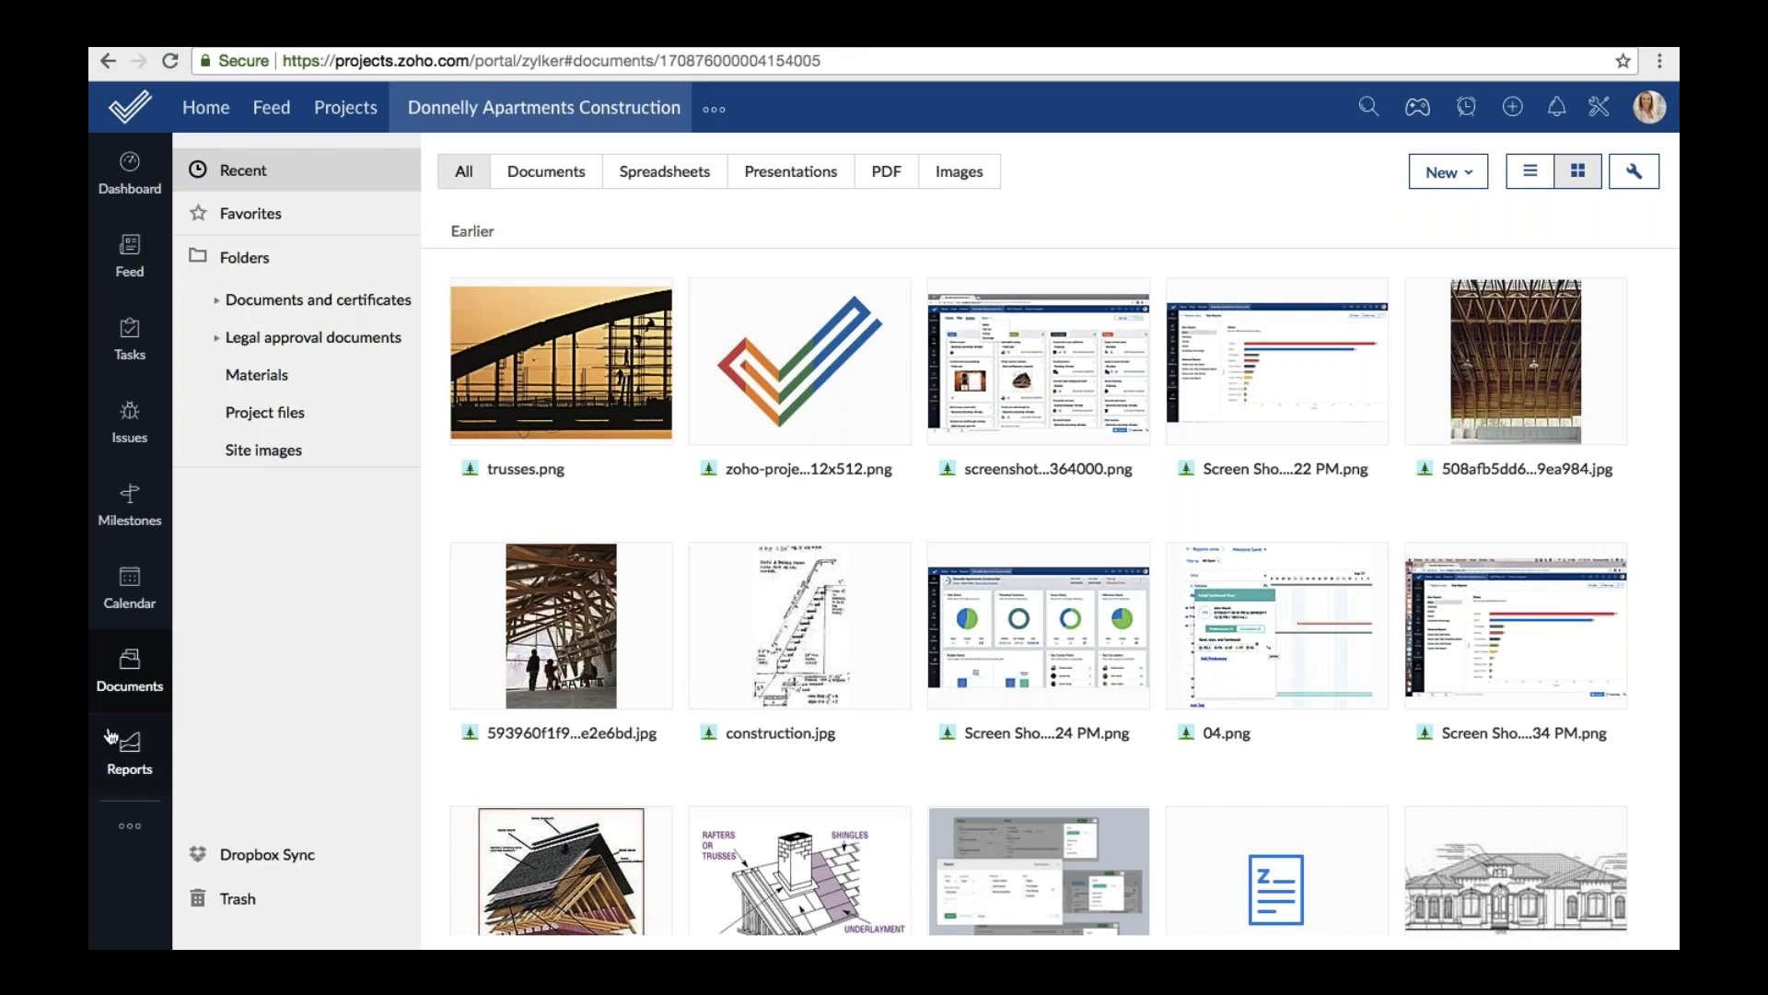
scroll(542, 860, down, 2)
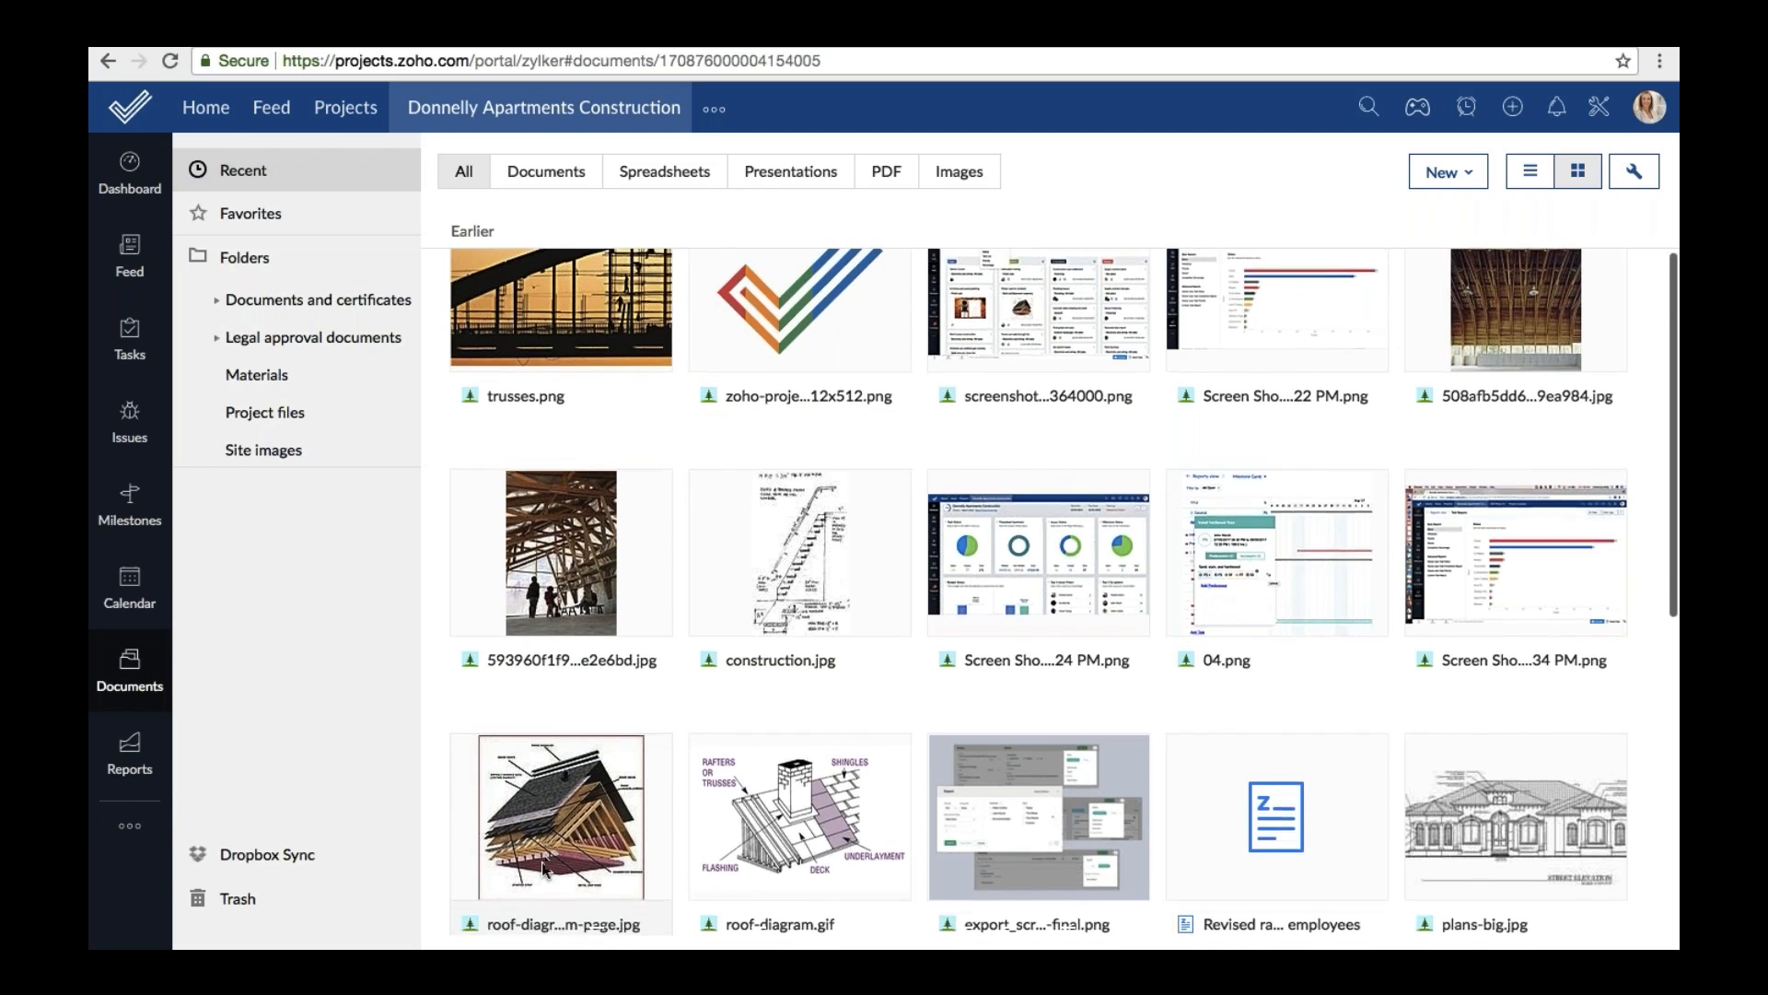
scroll(544, 867, down, 3)
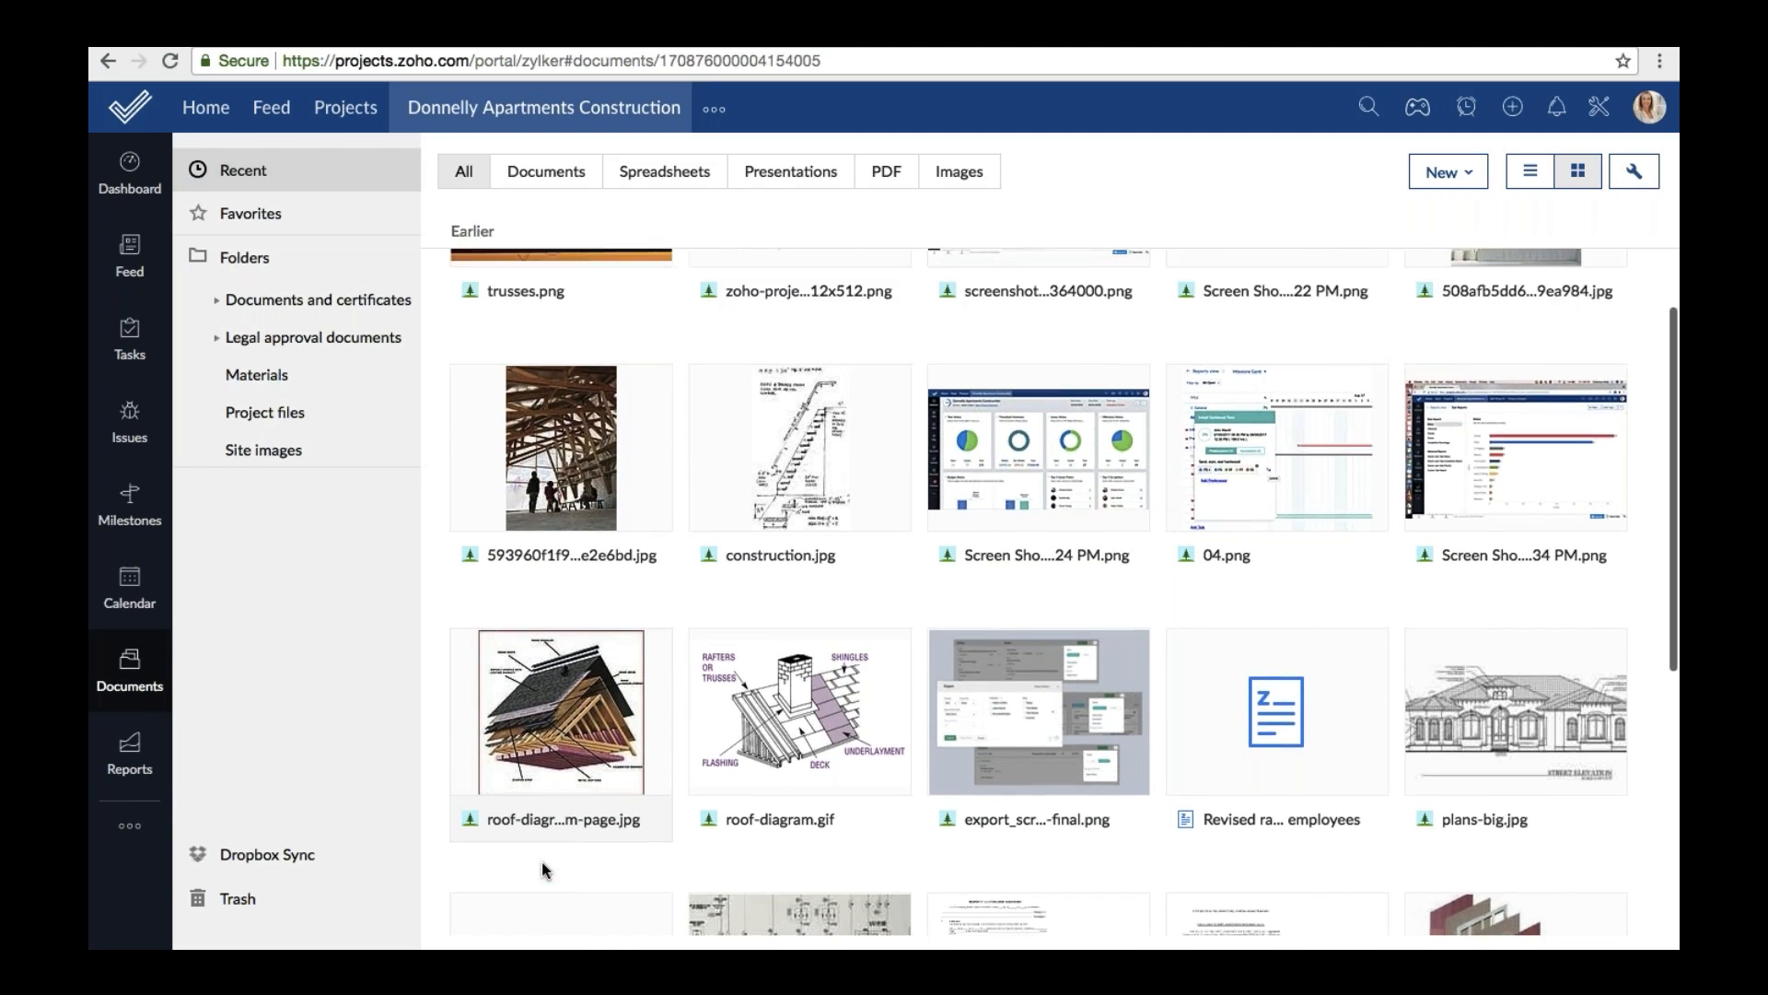
scroll(543, 870, up, 5)
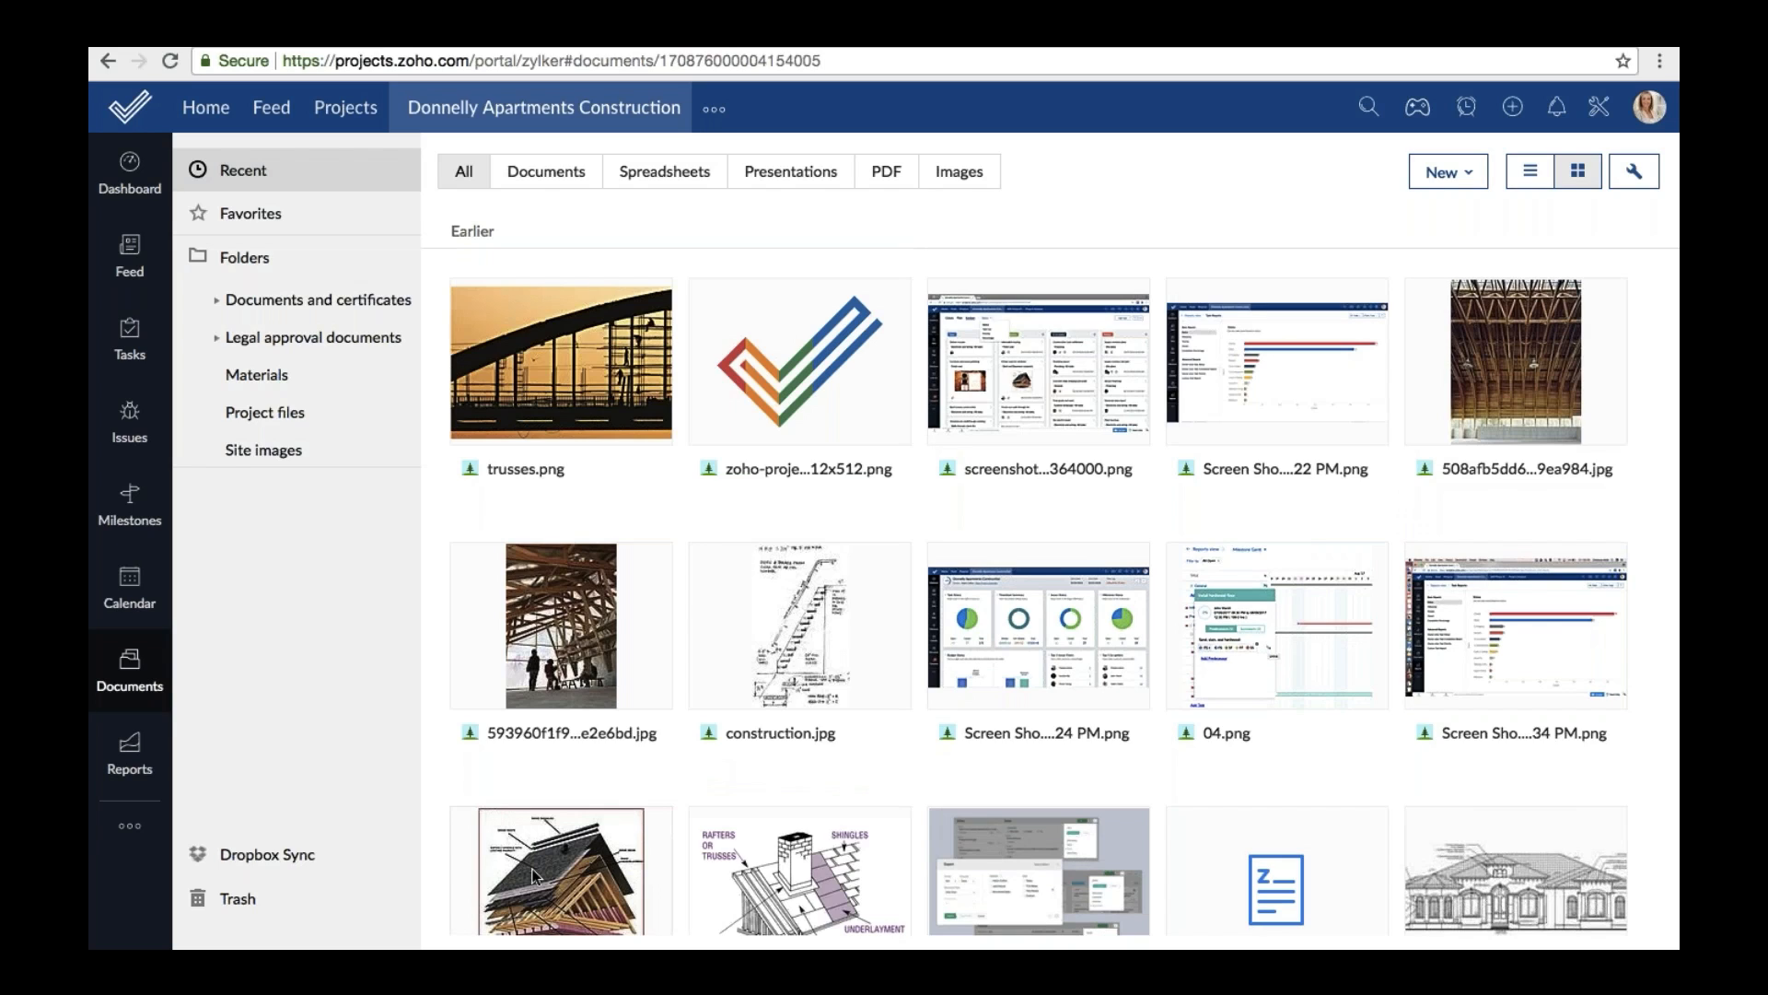
click(267, 860)
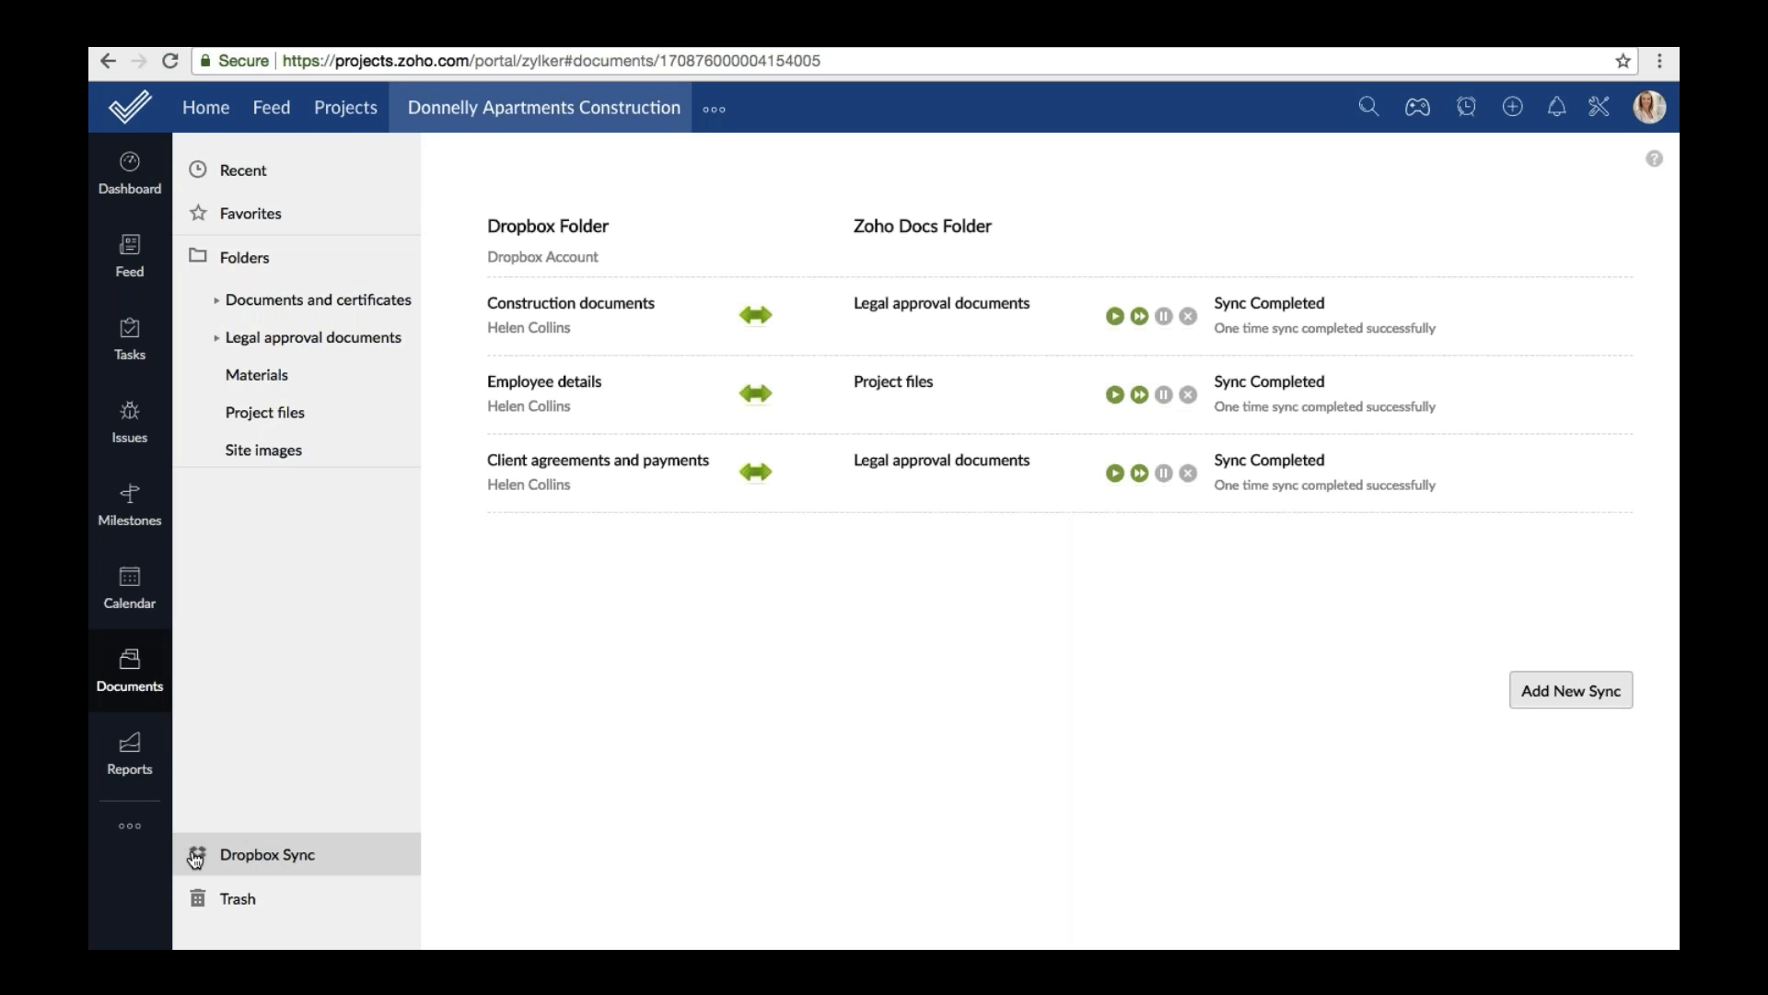
Open the project's Timesheet, search the Global Timer for "plan", and start a timer on the first Supply contract plans task.
click(130, 826)
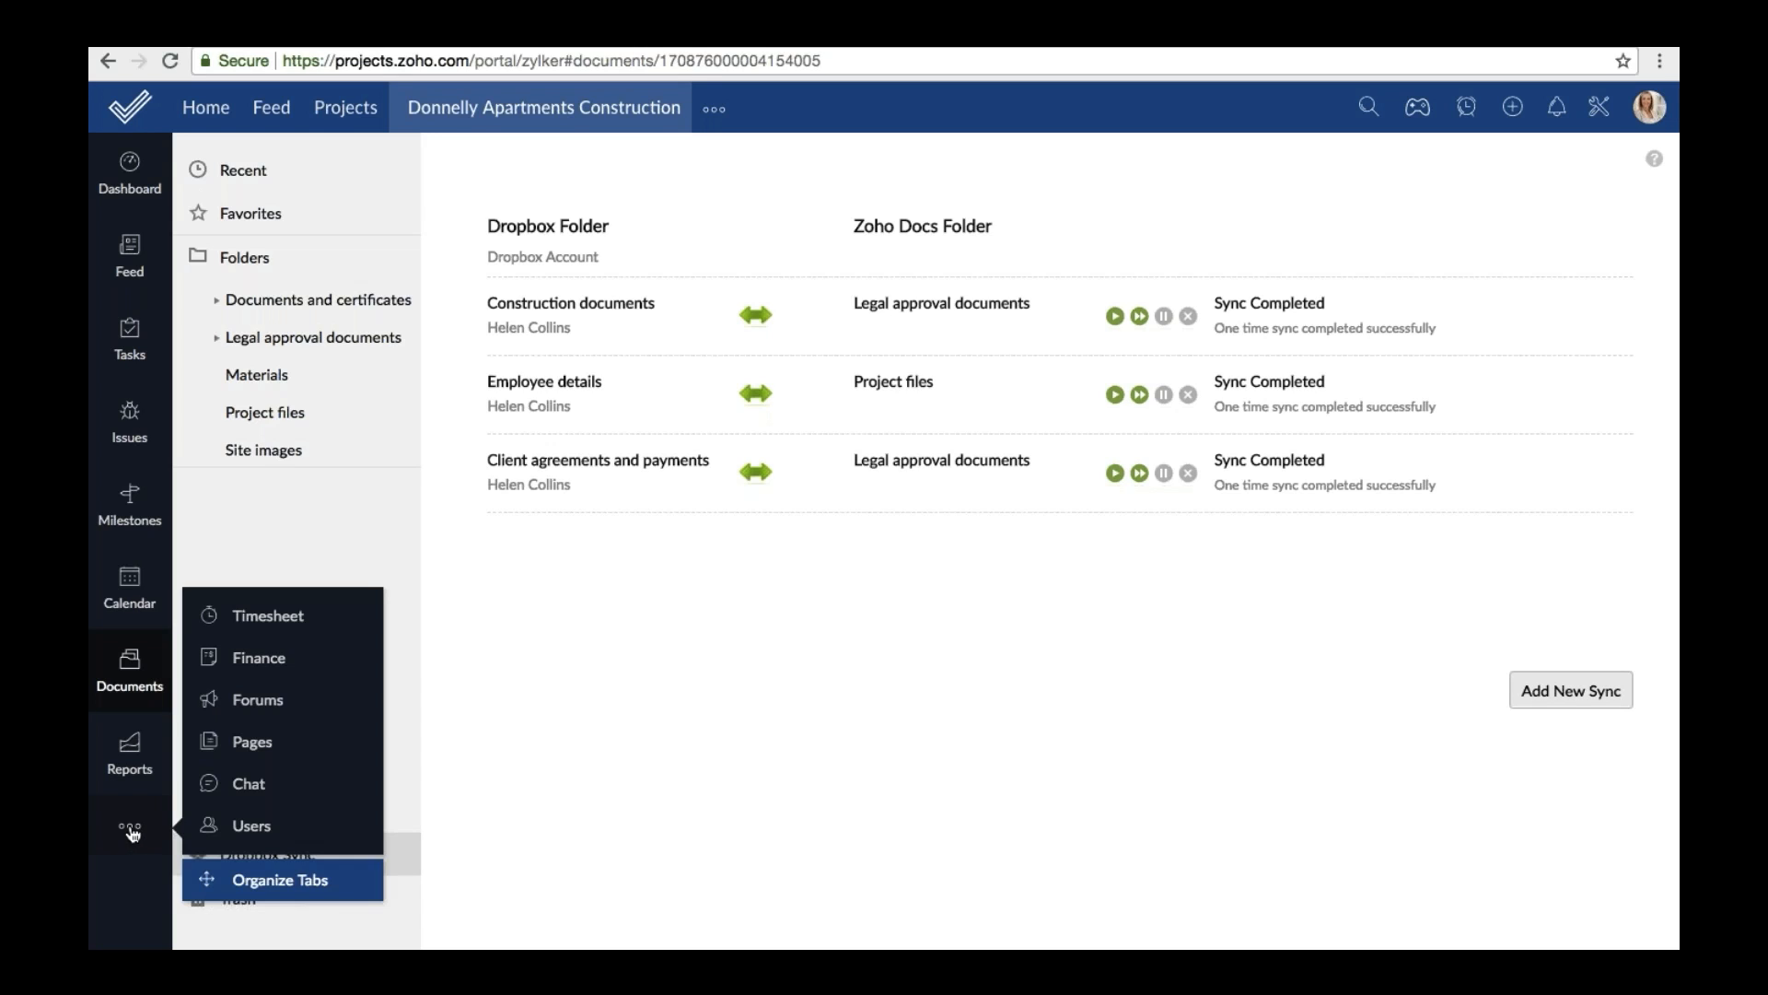
click(276, 611)
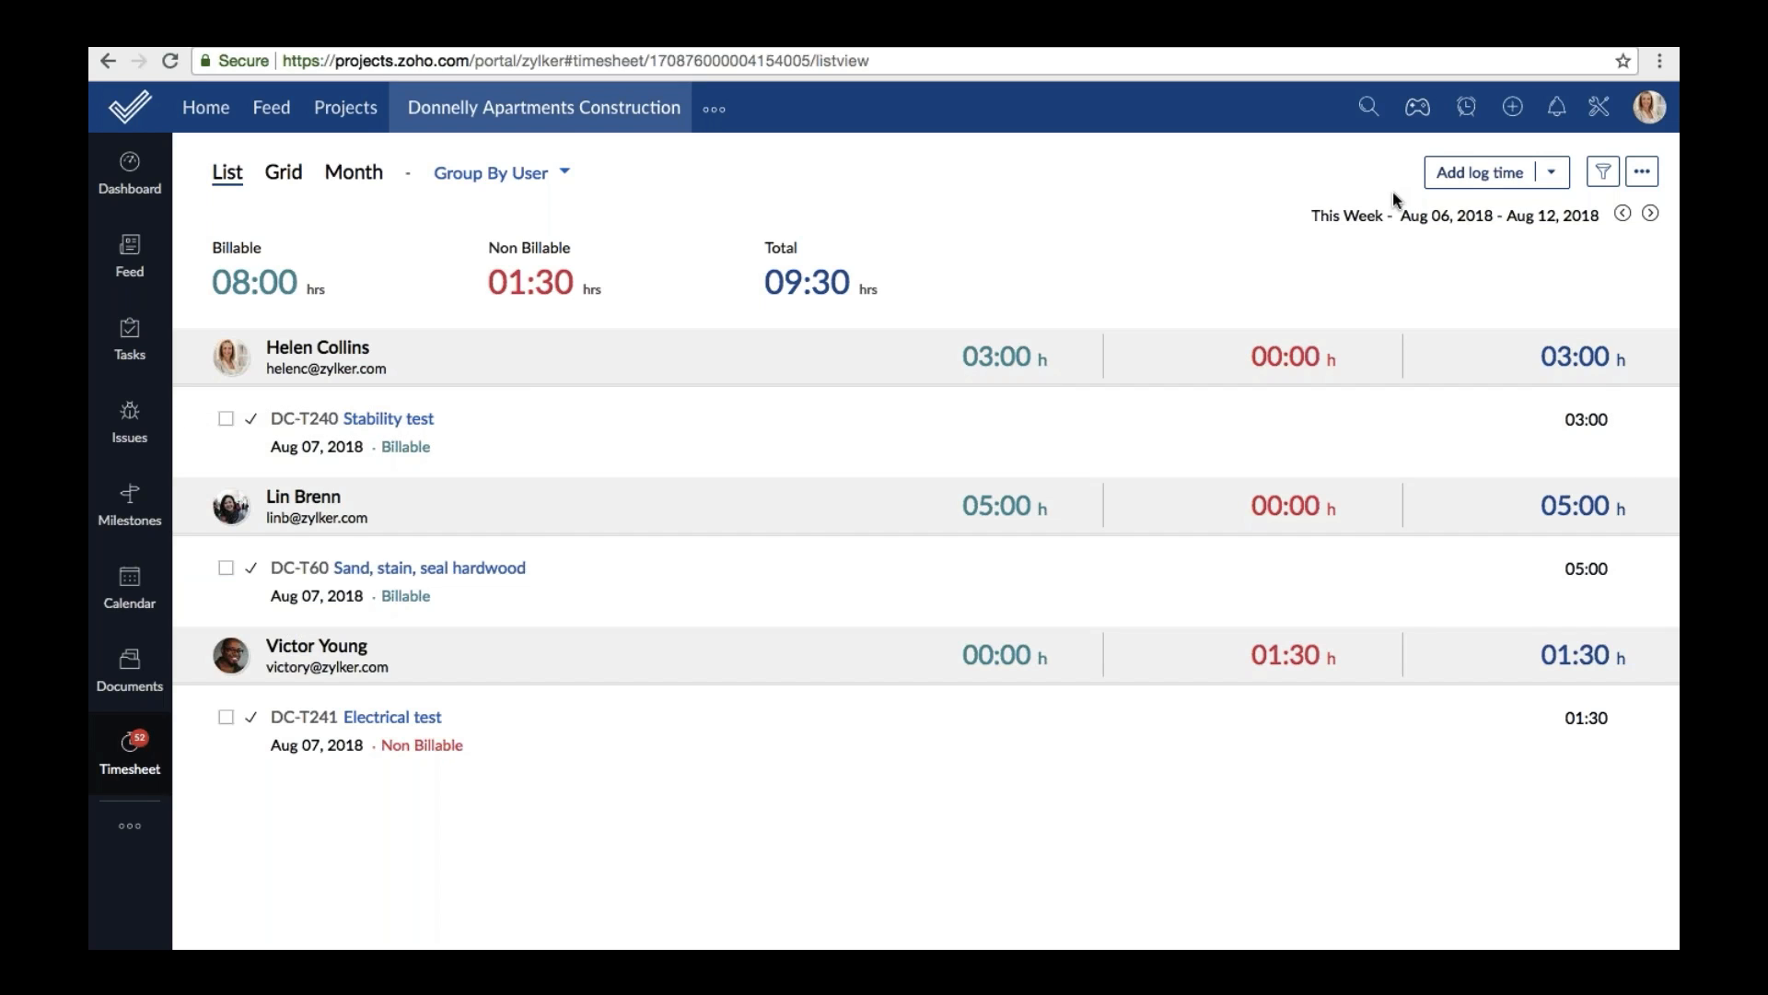
click(1468, 113)
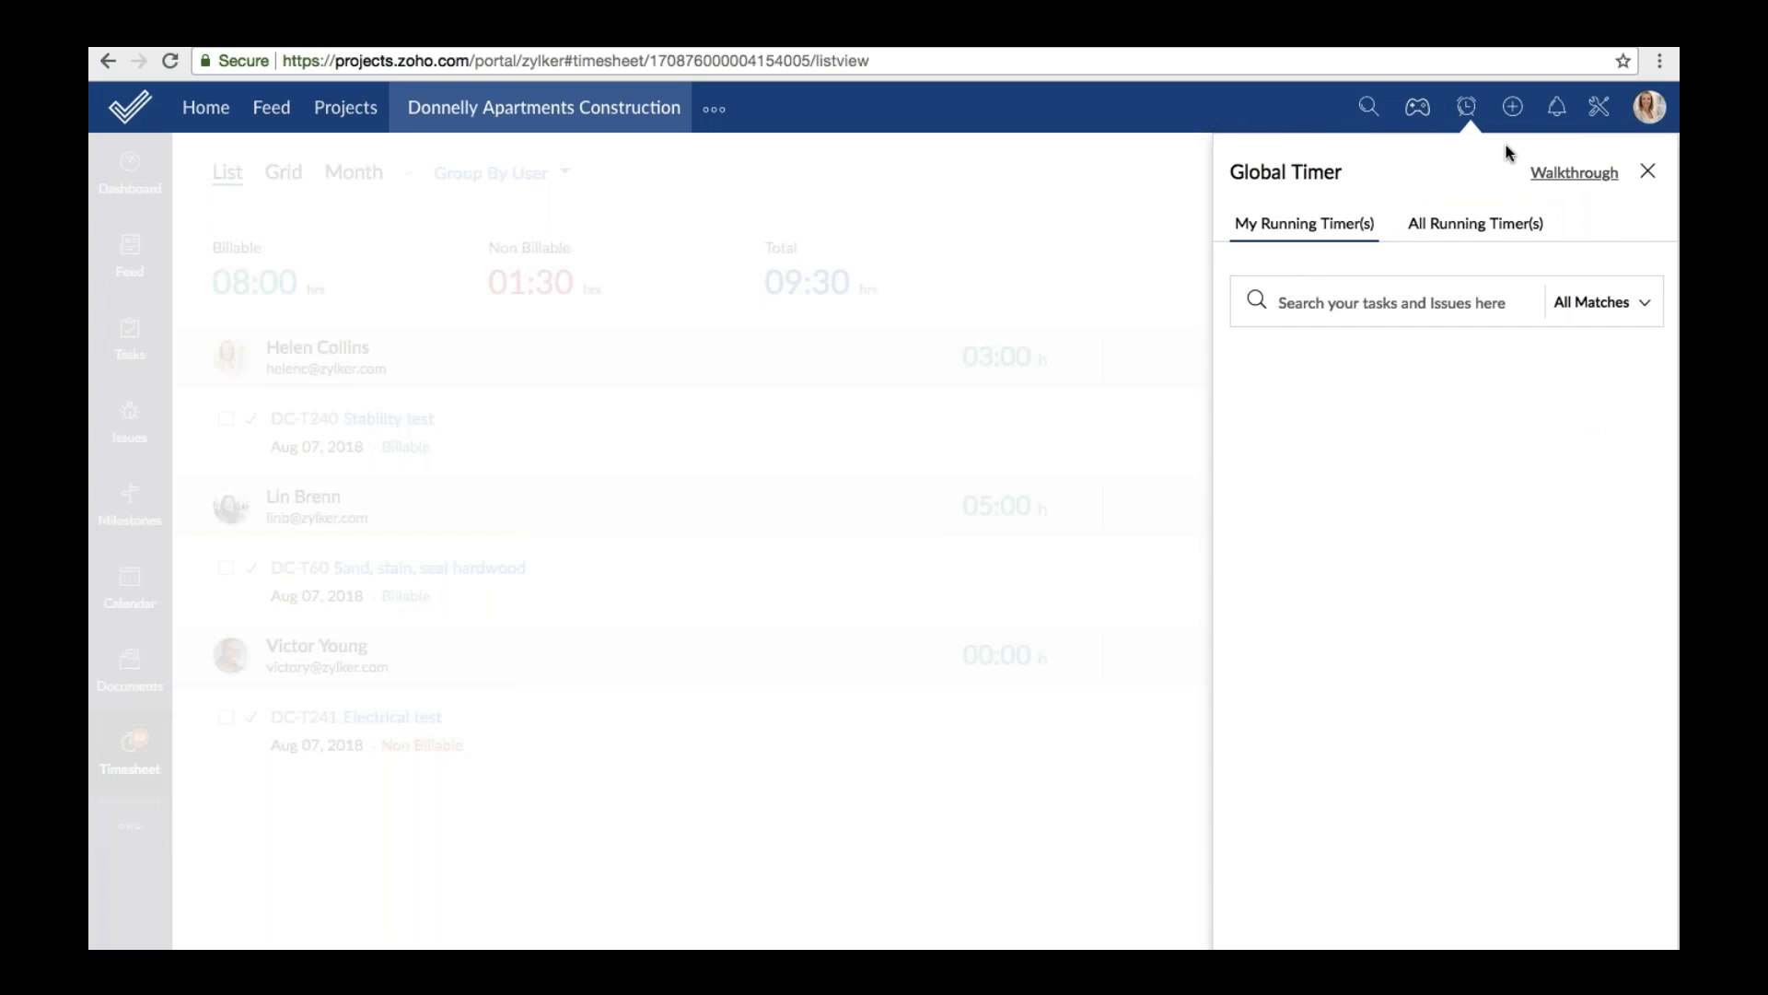
text(p)
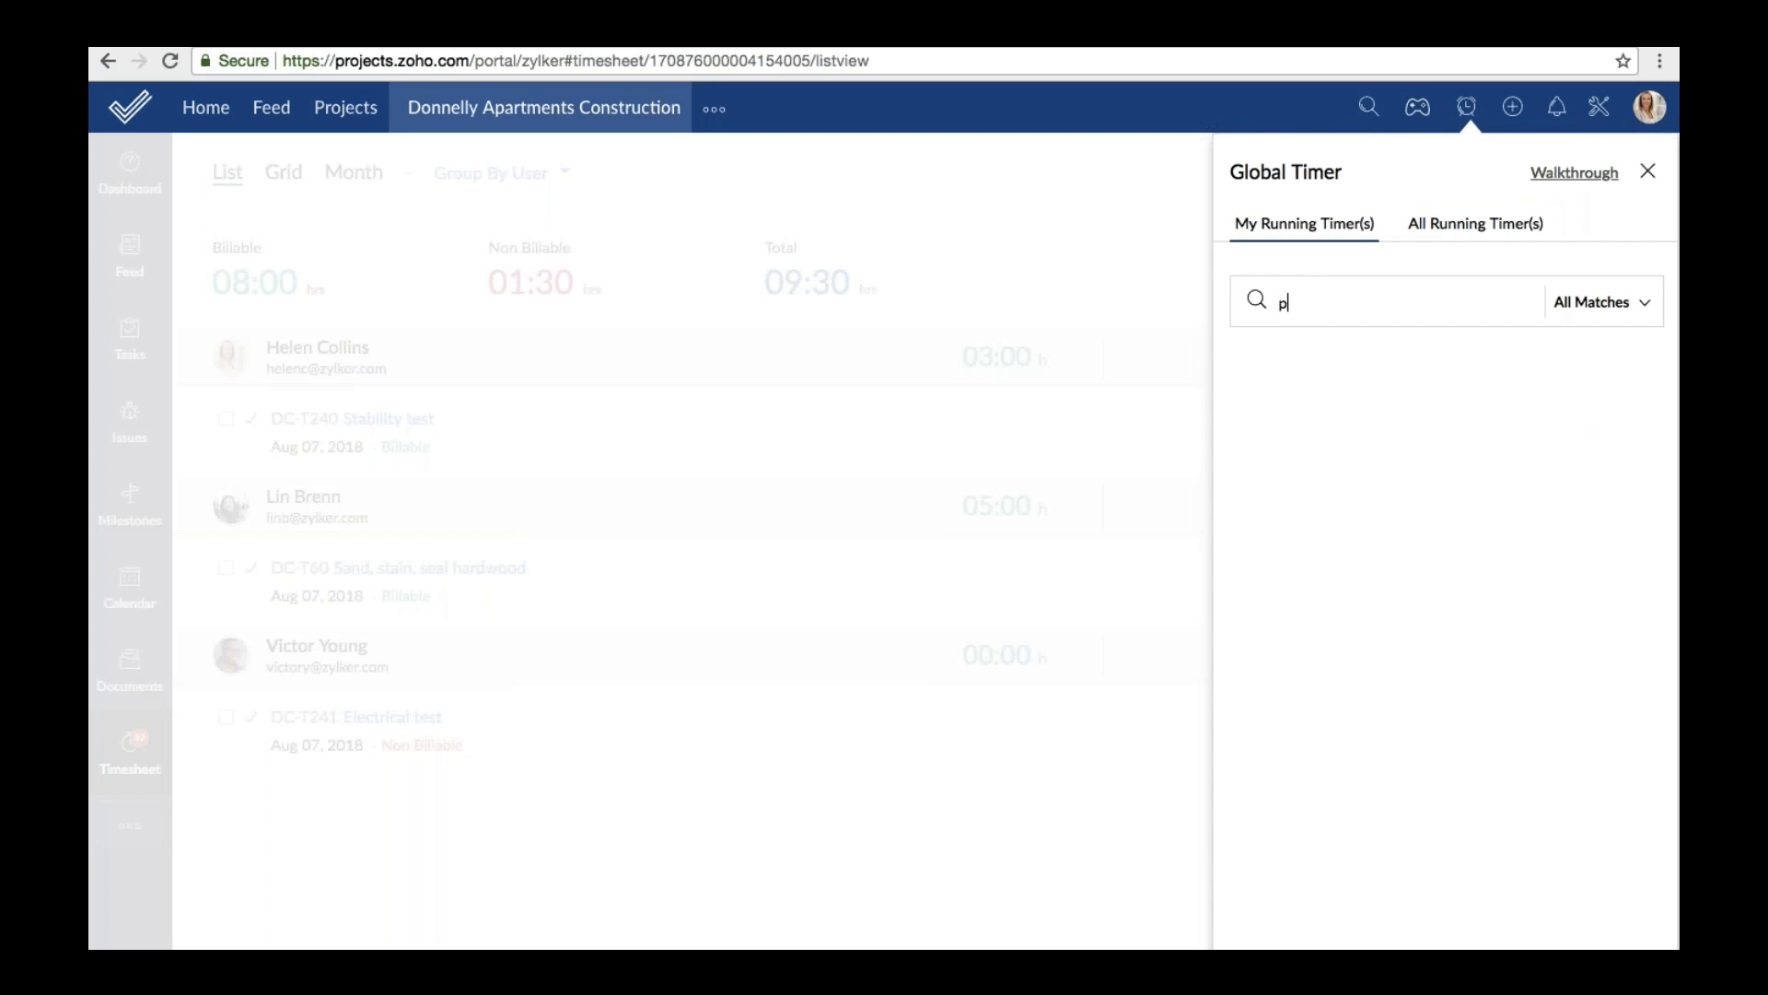
text(lan)
mouse_move(1349, 361)
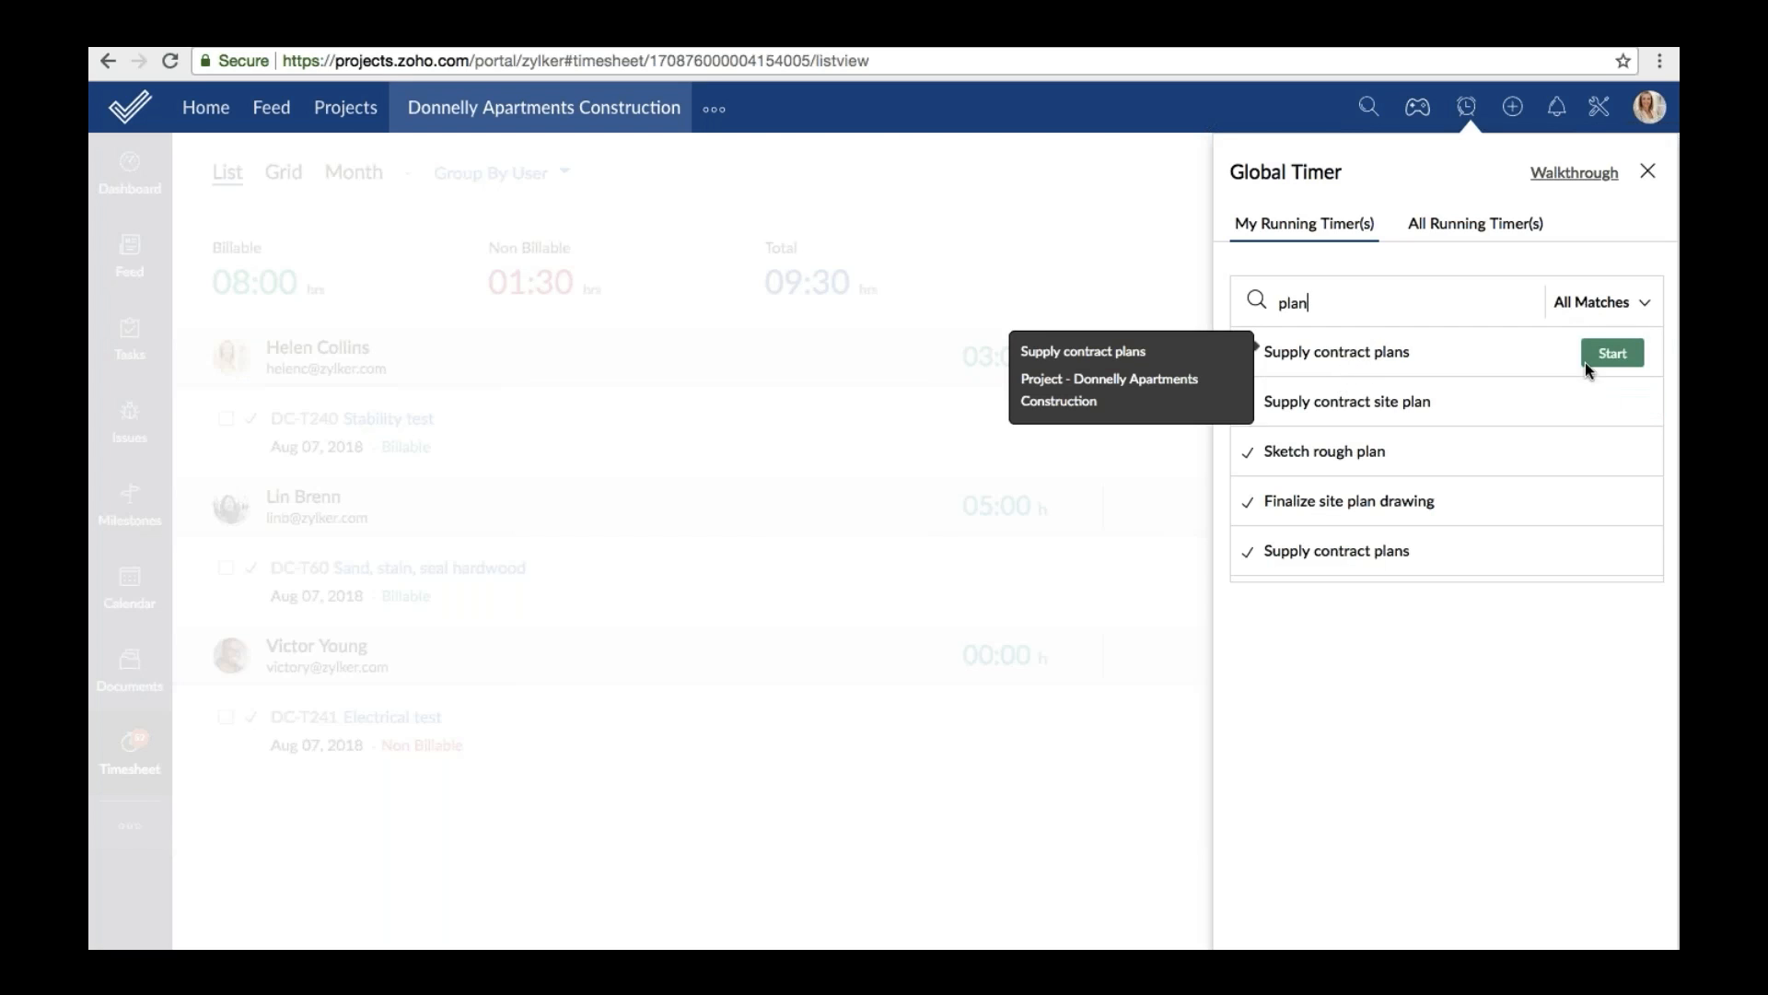
click(1628, 355)
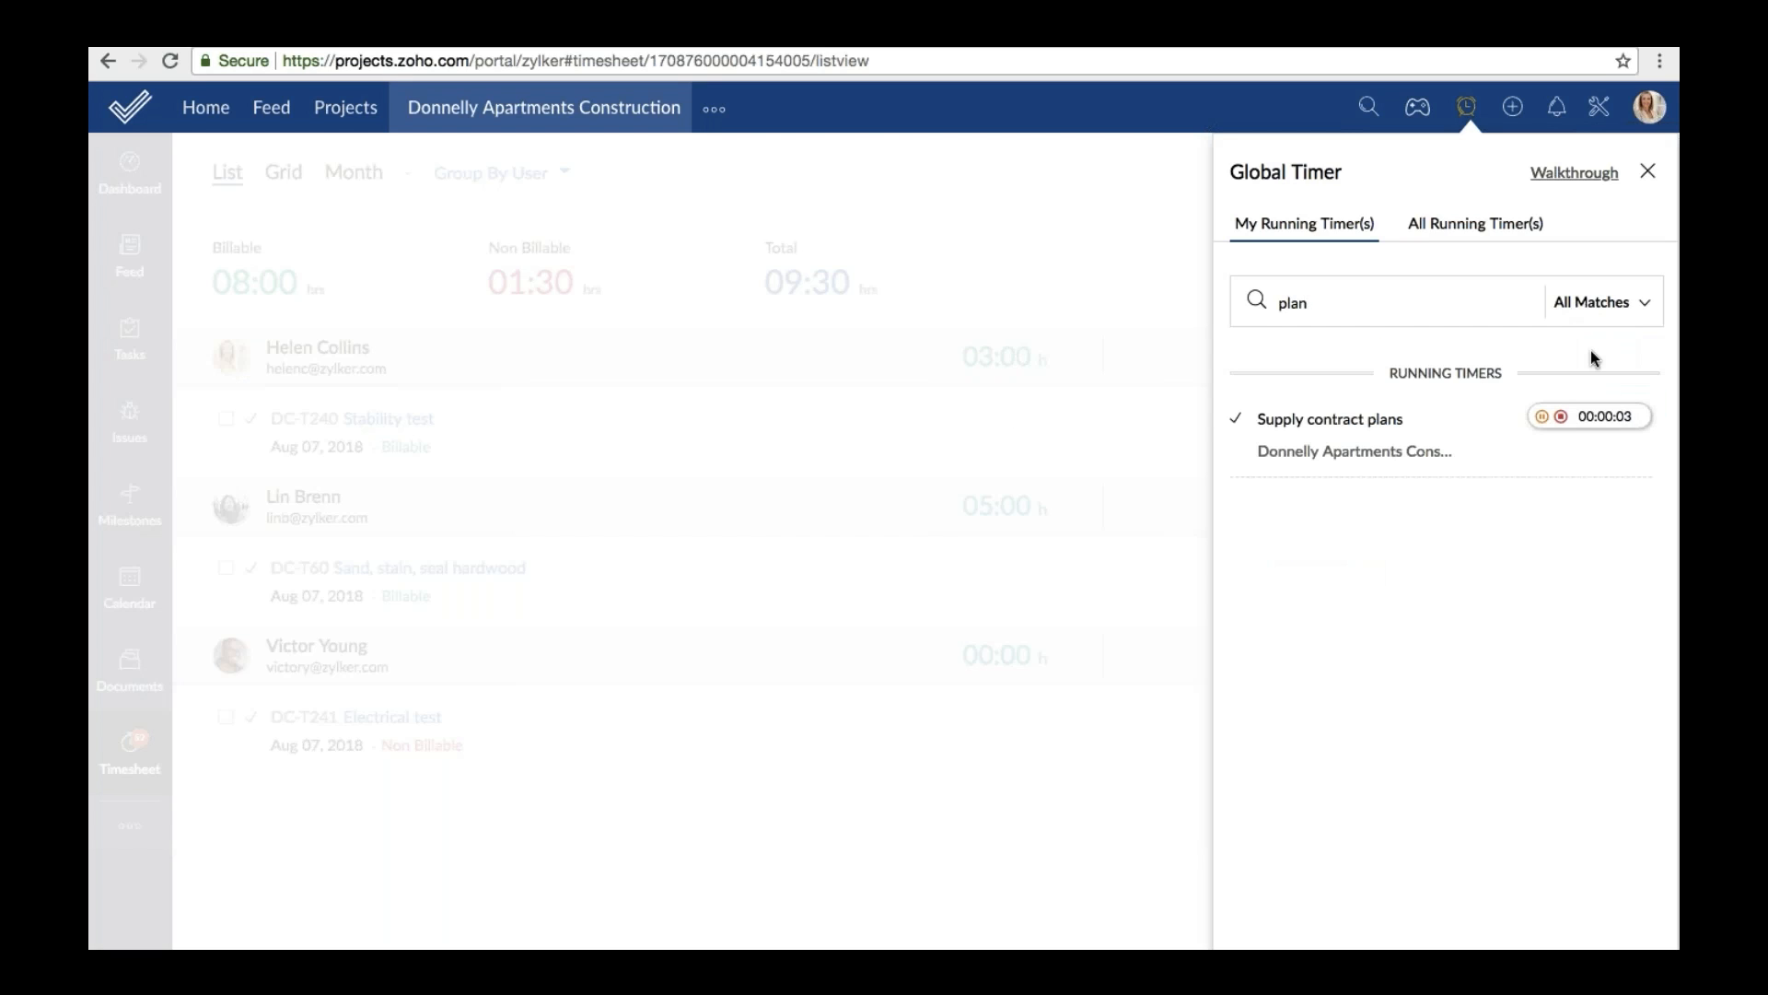
Pause, resume and stop the Supply contract plans timer, and close the Global Timer.
click(1542, 418)
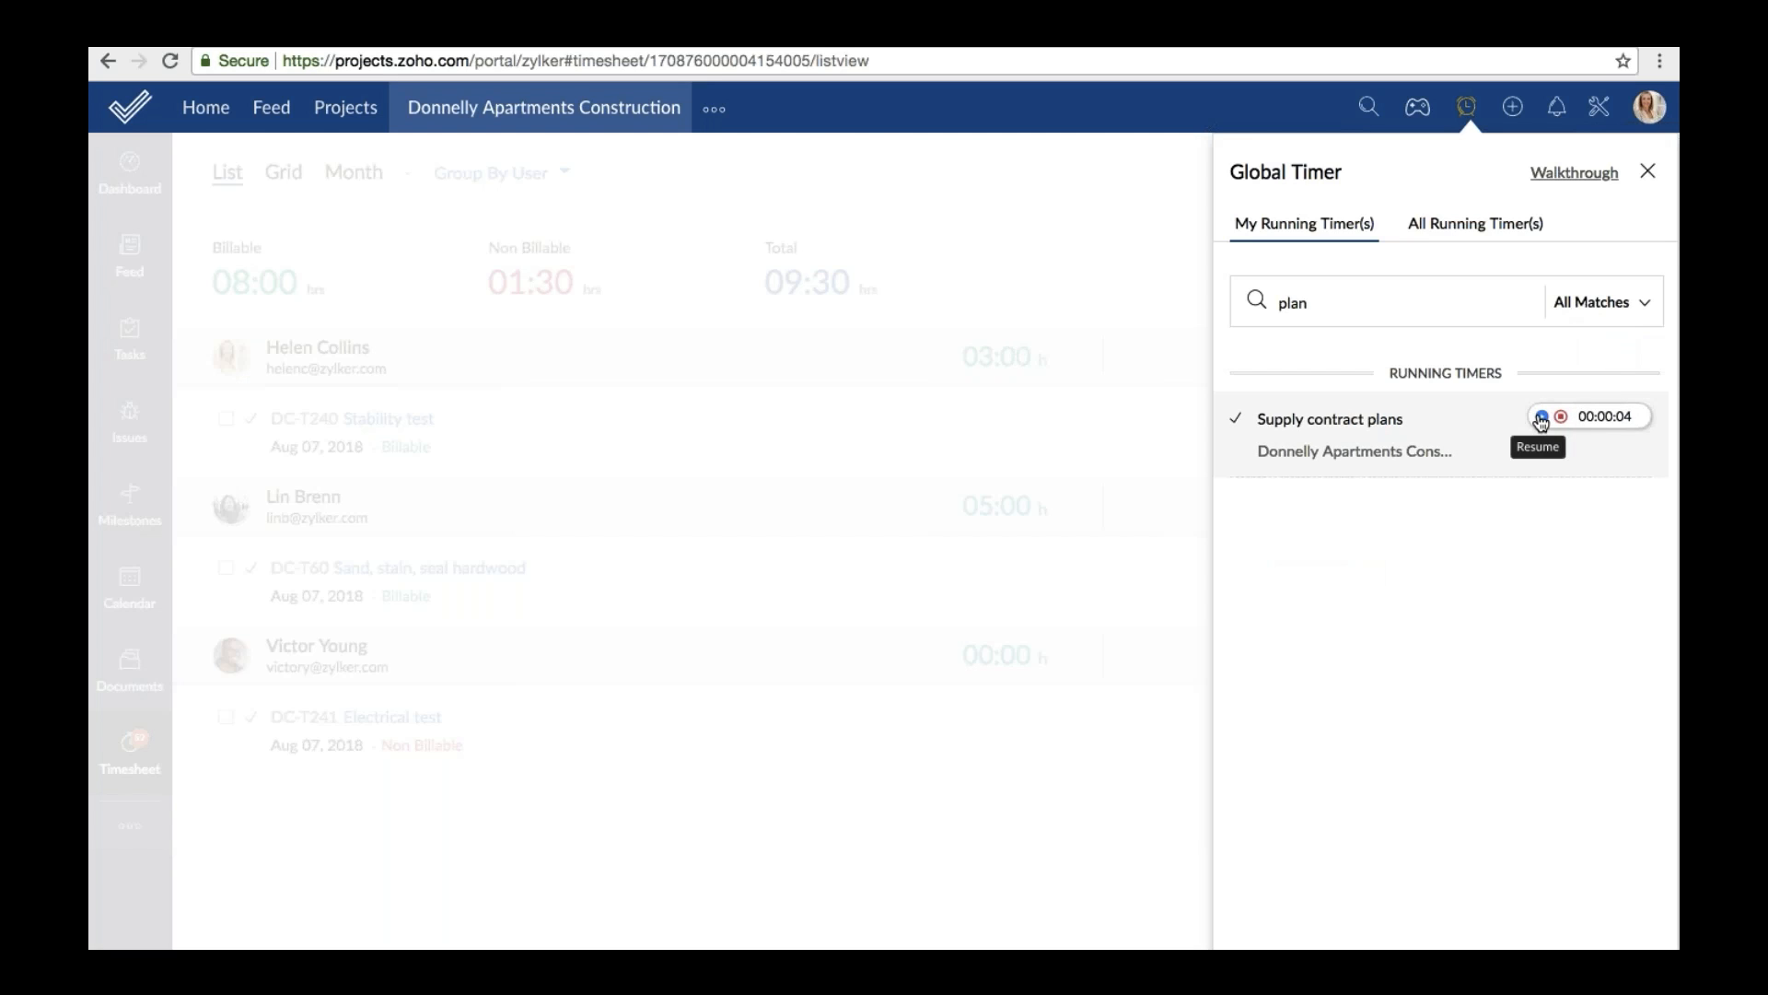
click(1542, 418)
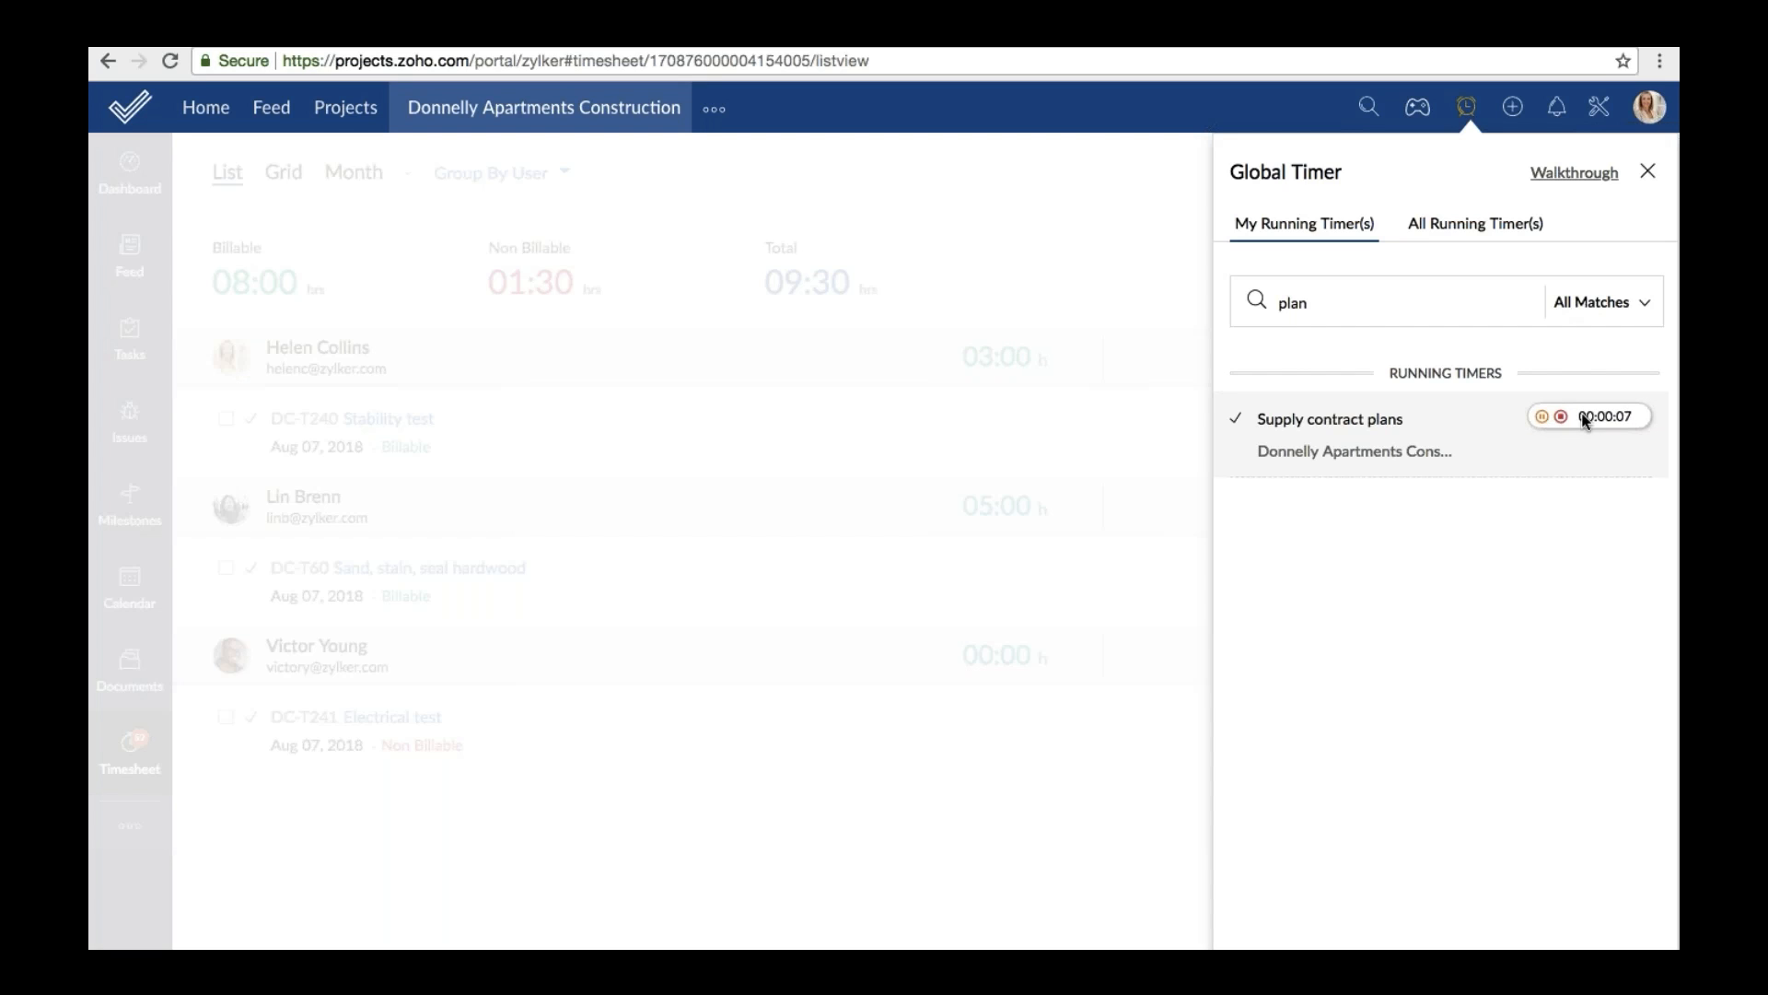
click(1562, 419)
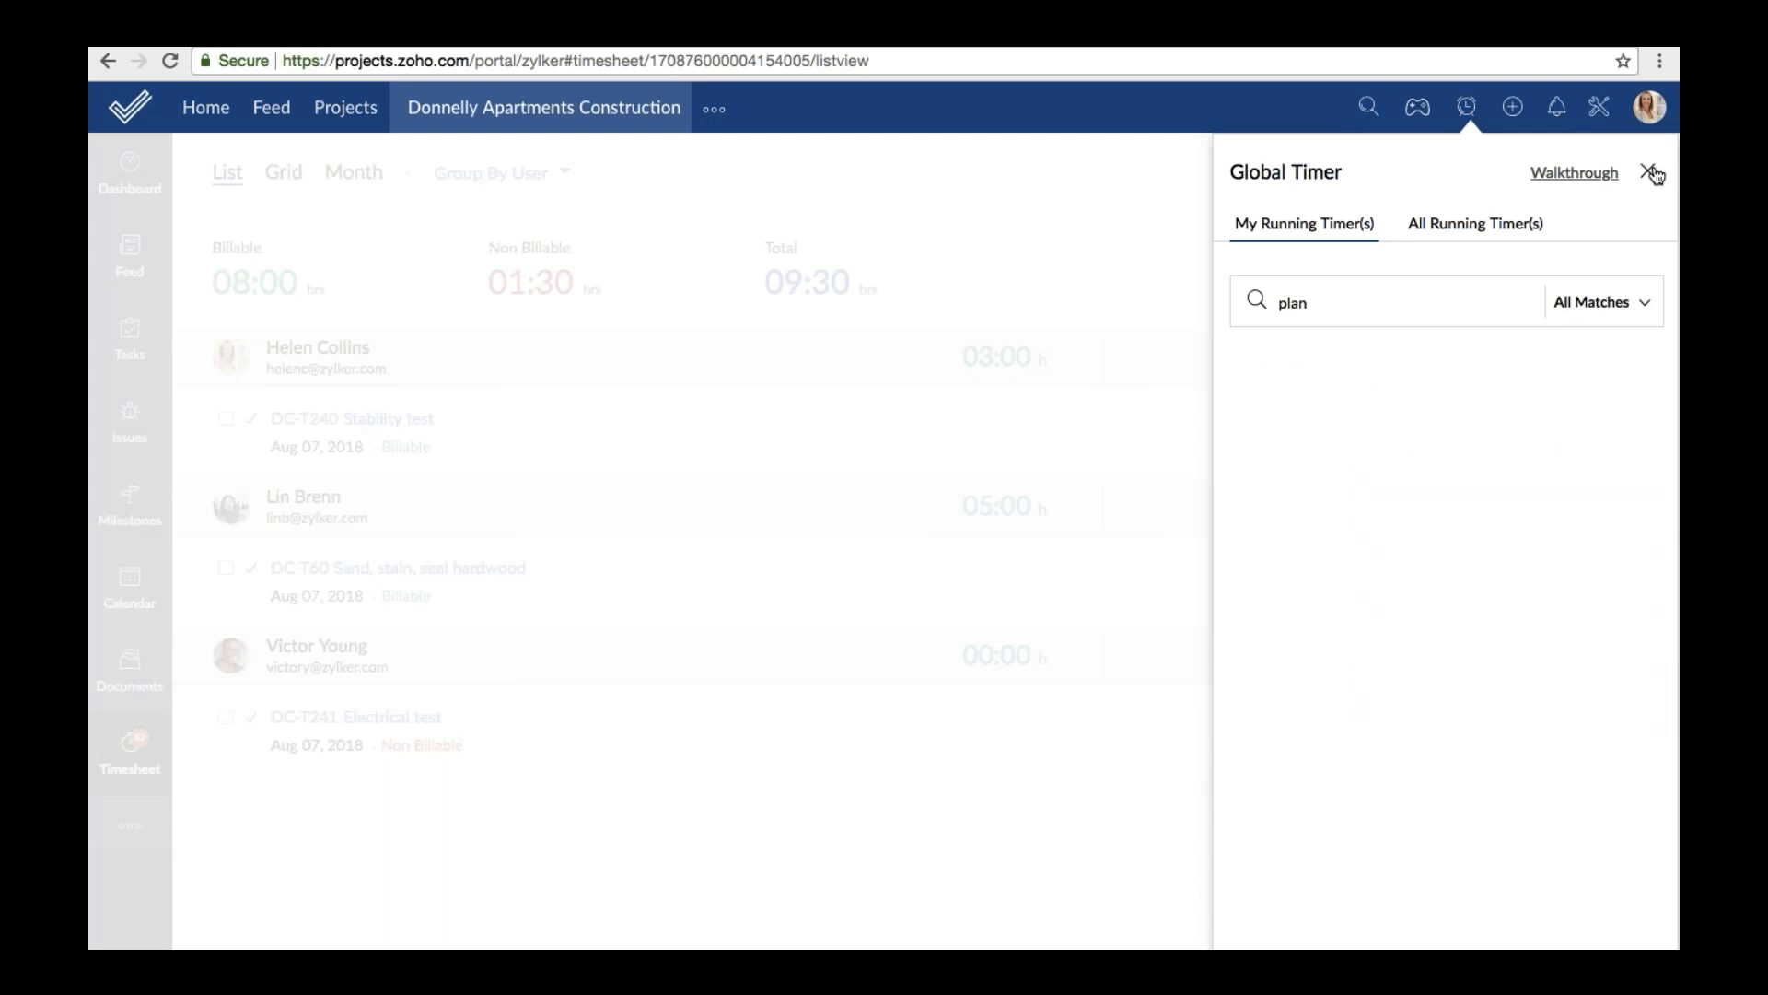
click(1650, 173)
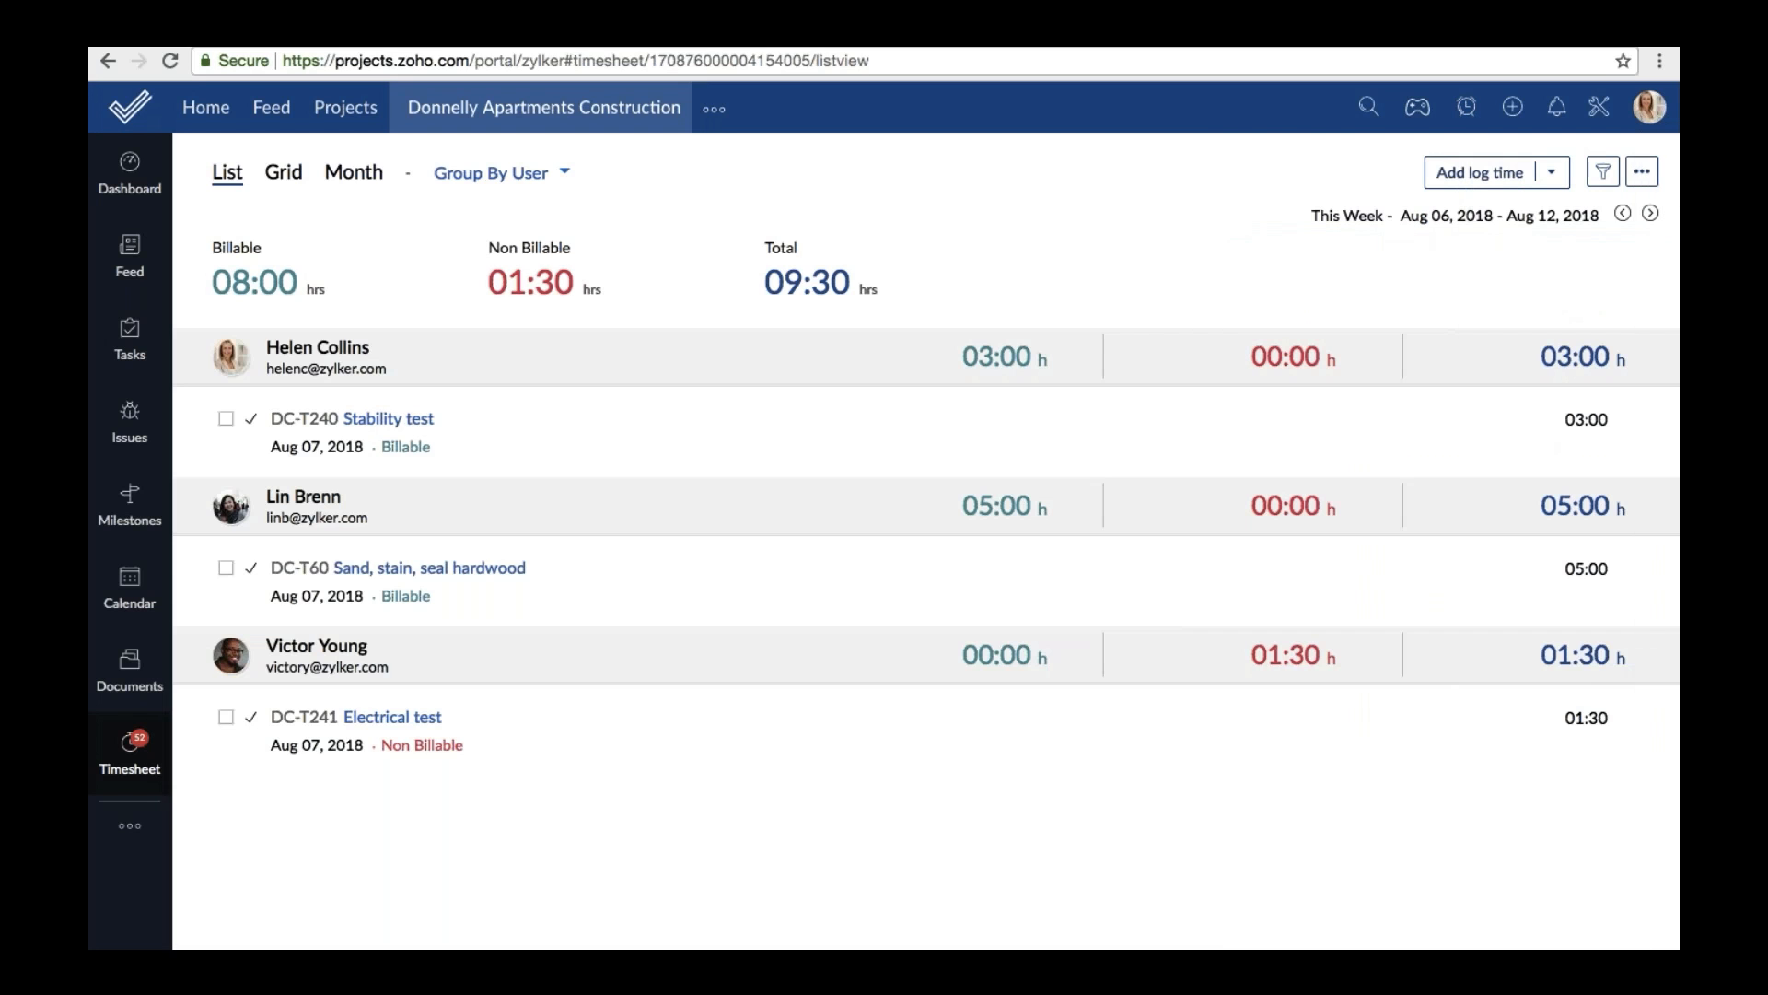
View the Weekly Log Time sheet for Aug 6 - Aug 12, 2018, and close it without logging hours.
click(1550, 178)
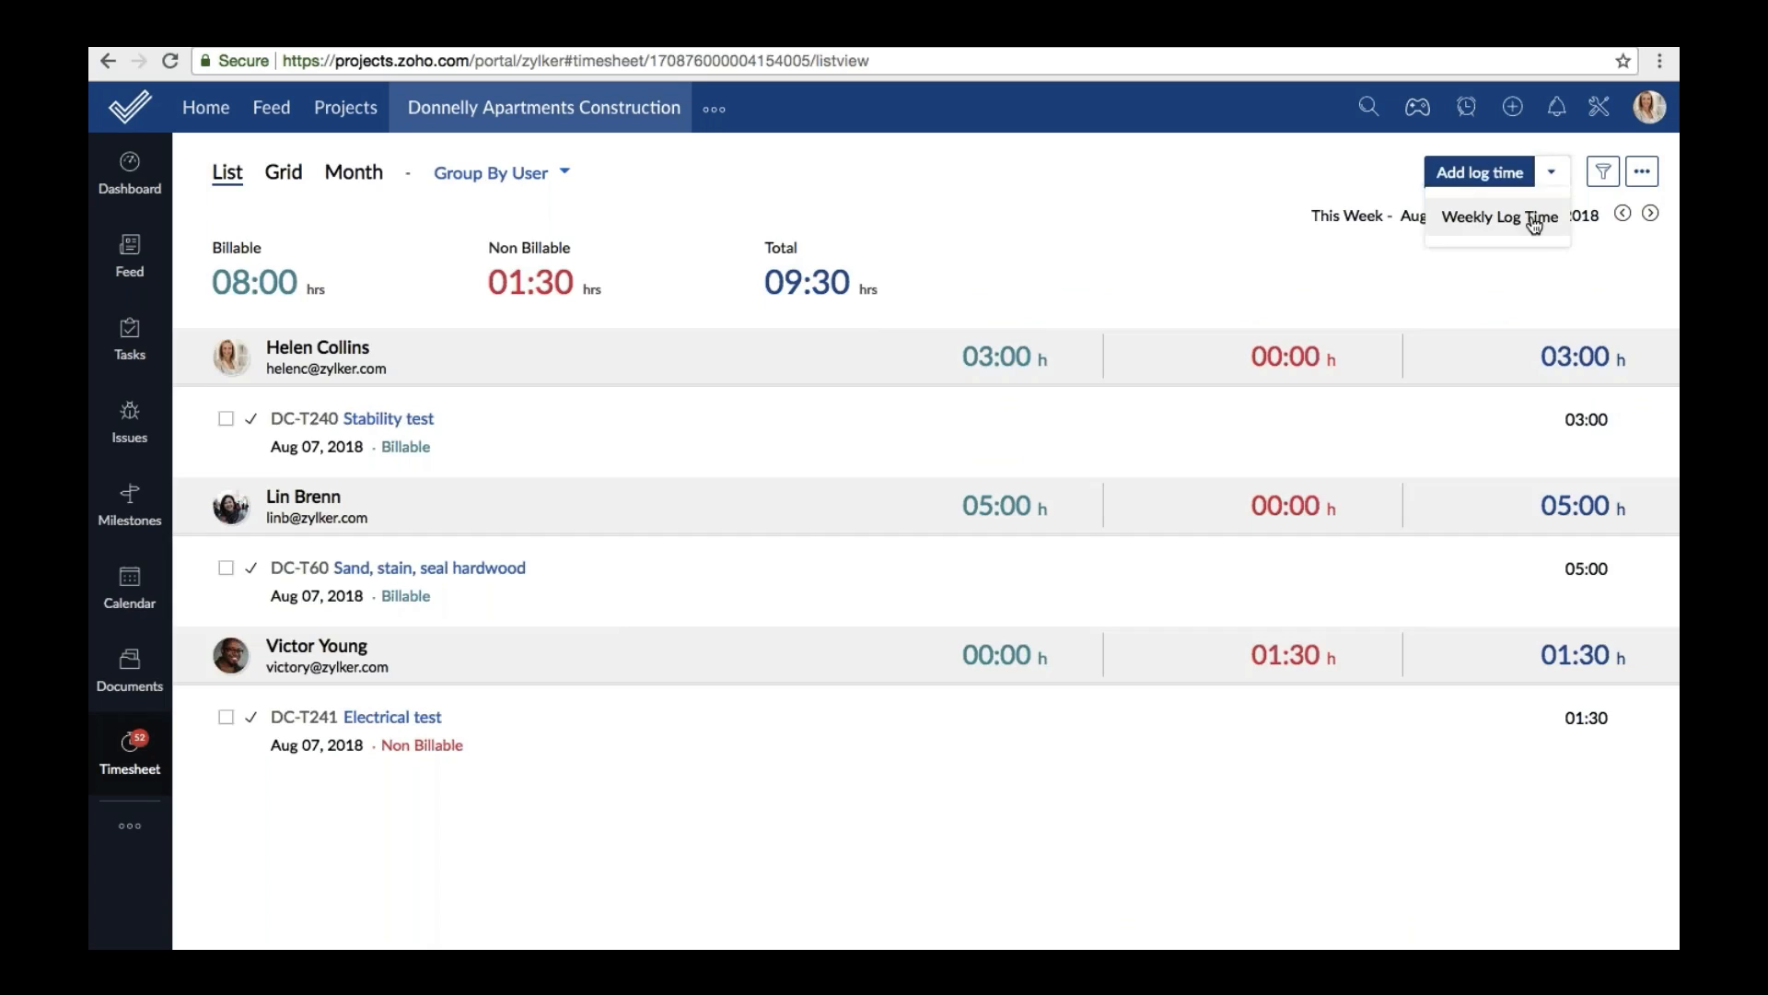
click(1551, 175)
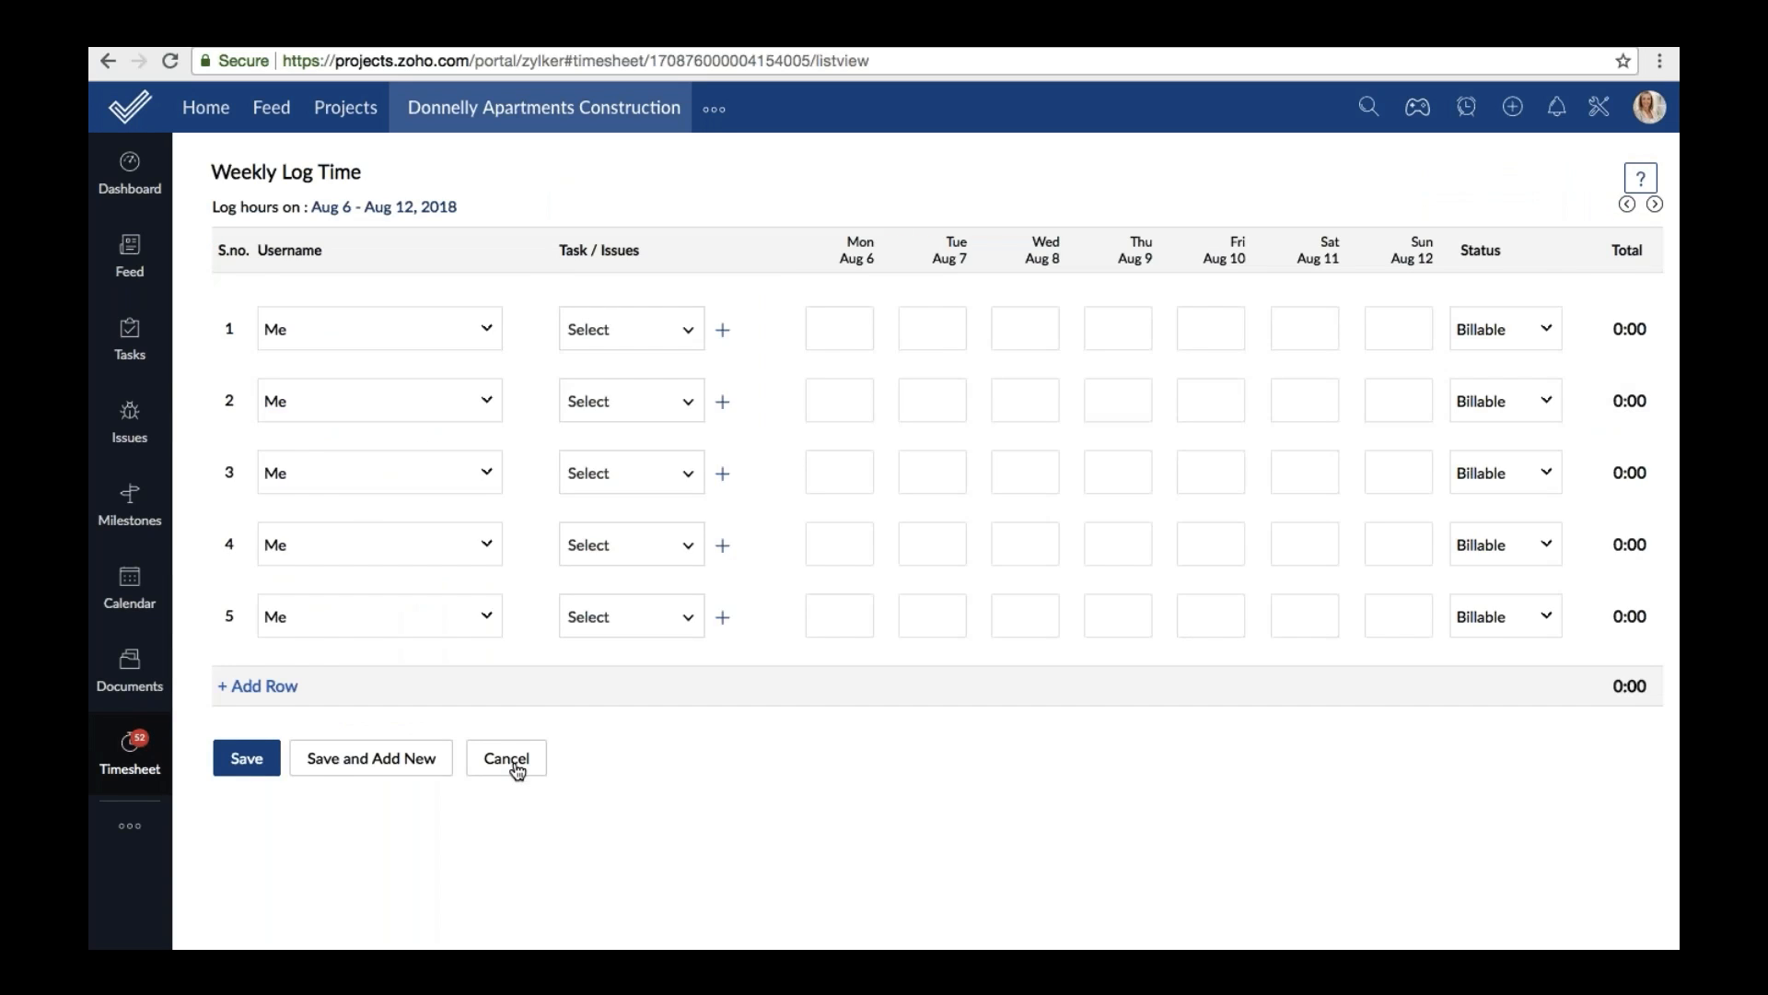
click(516, 770)
Add a 7-hour billable time log dated 08-07-2018 for another project user on the Import and testing of roof materials task.
click(1483, 173)
click(1357, 284)
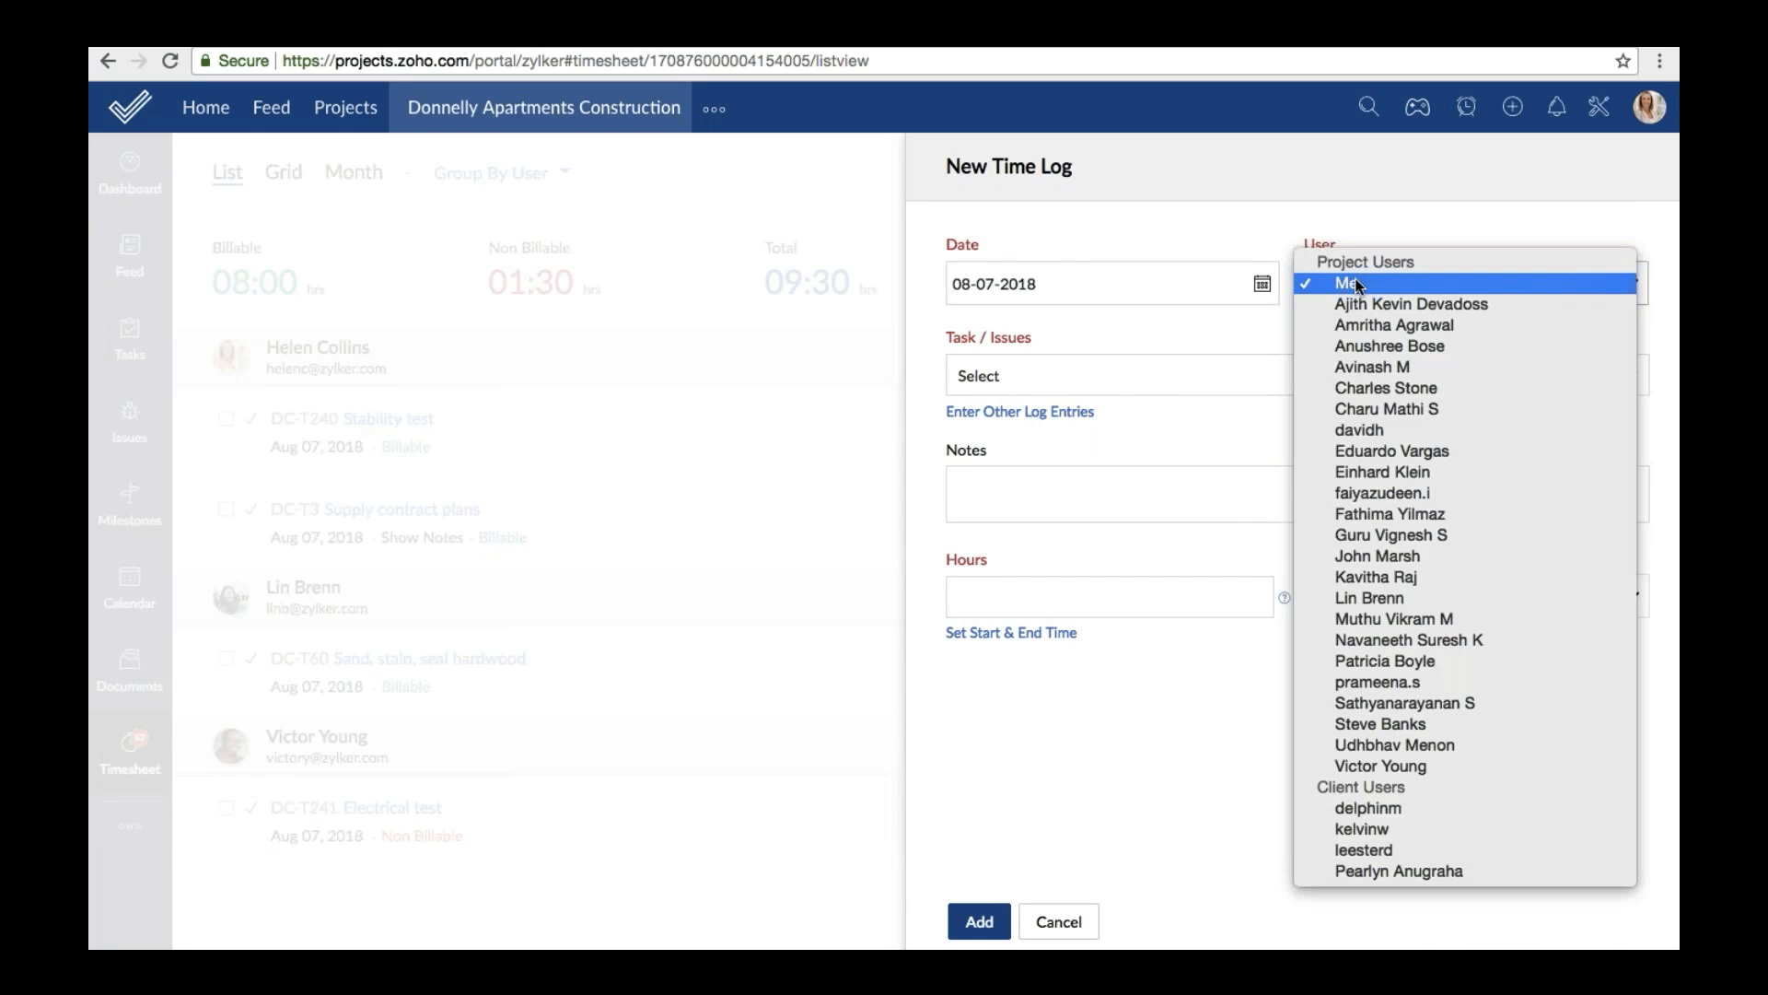
click(1341, 725)
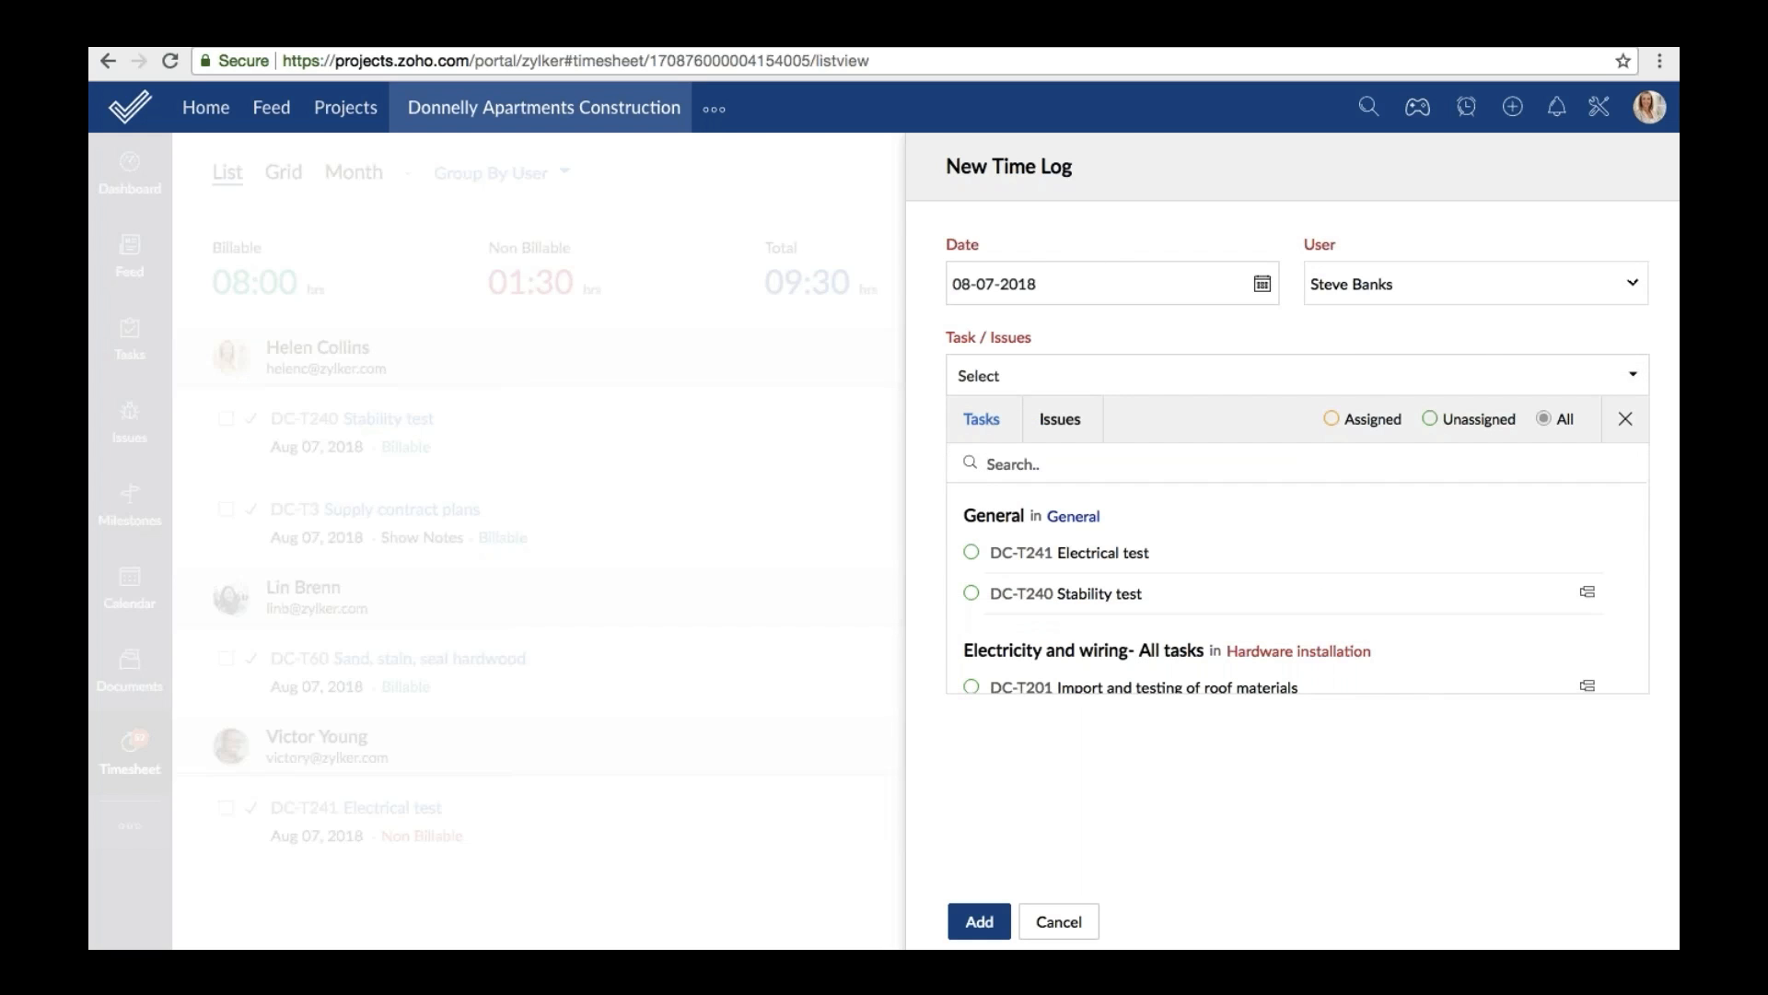
scroll(1101, 580, down, 2)
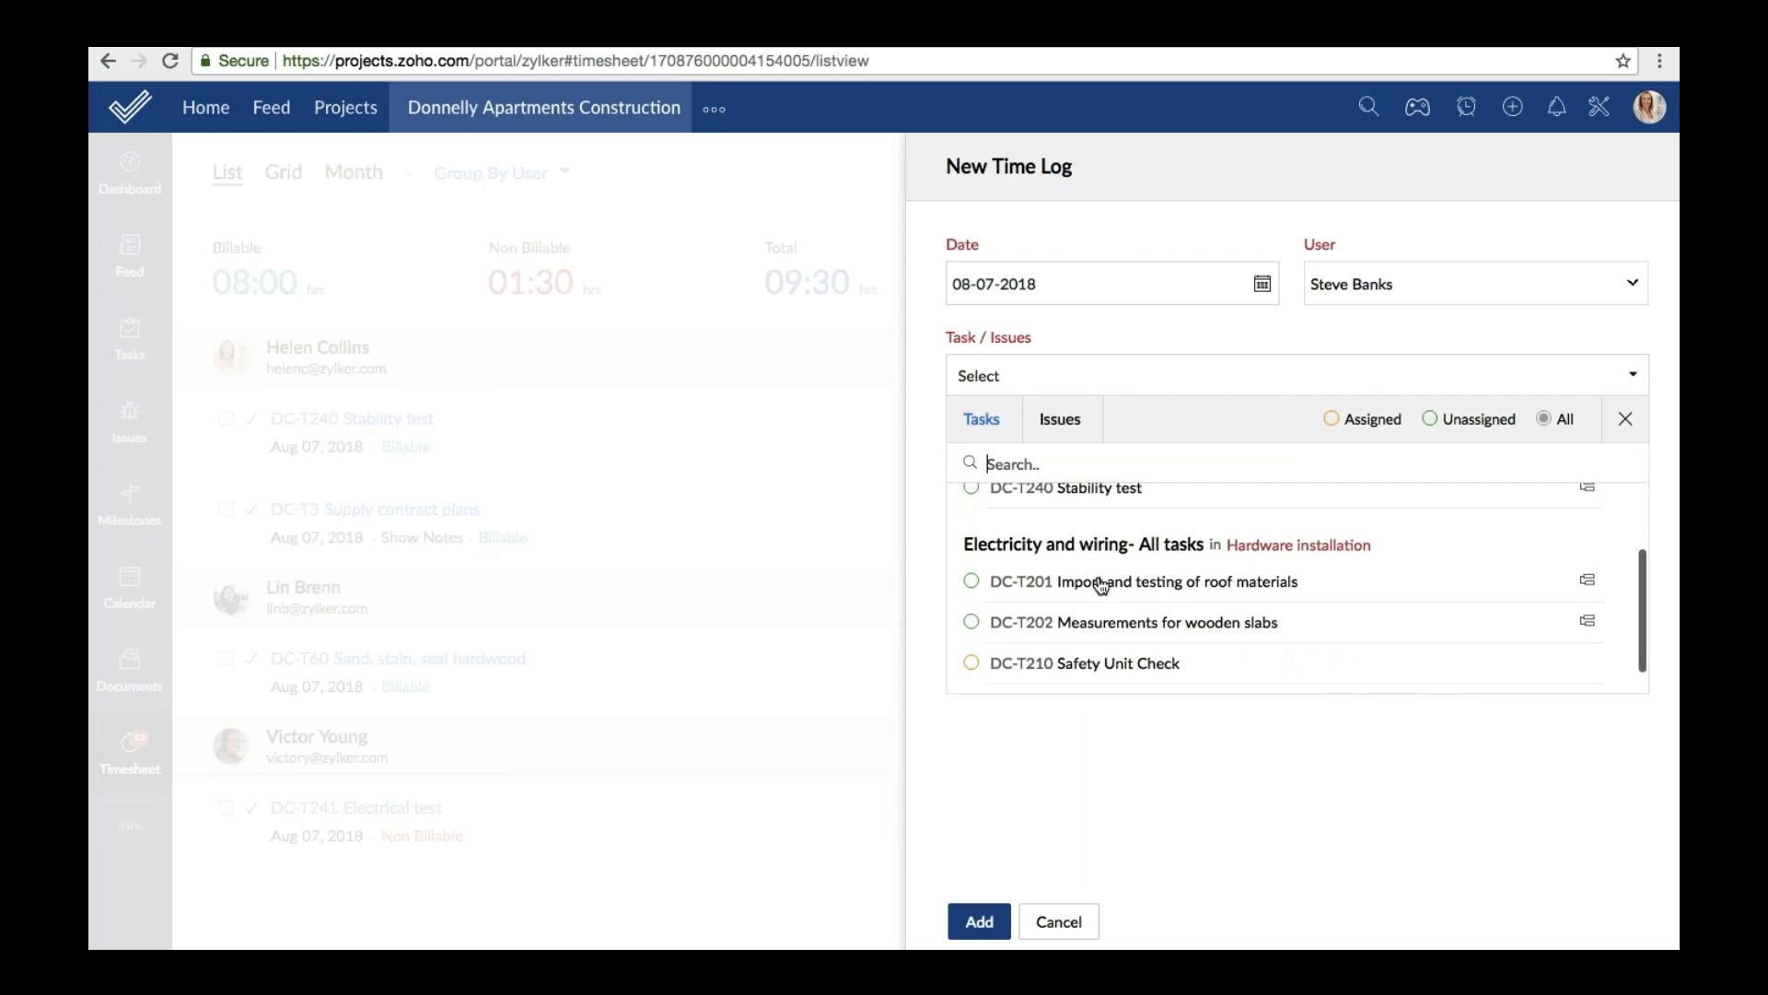
click(1101, 578)
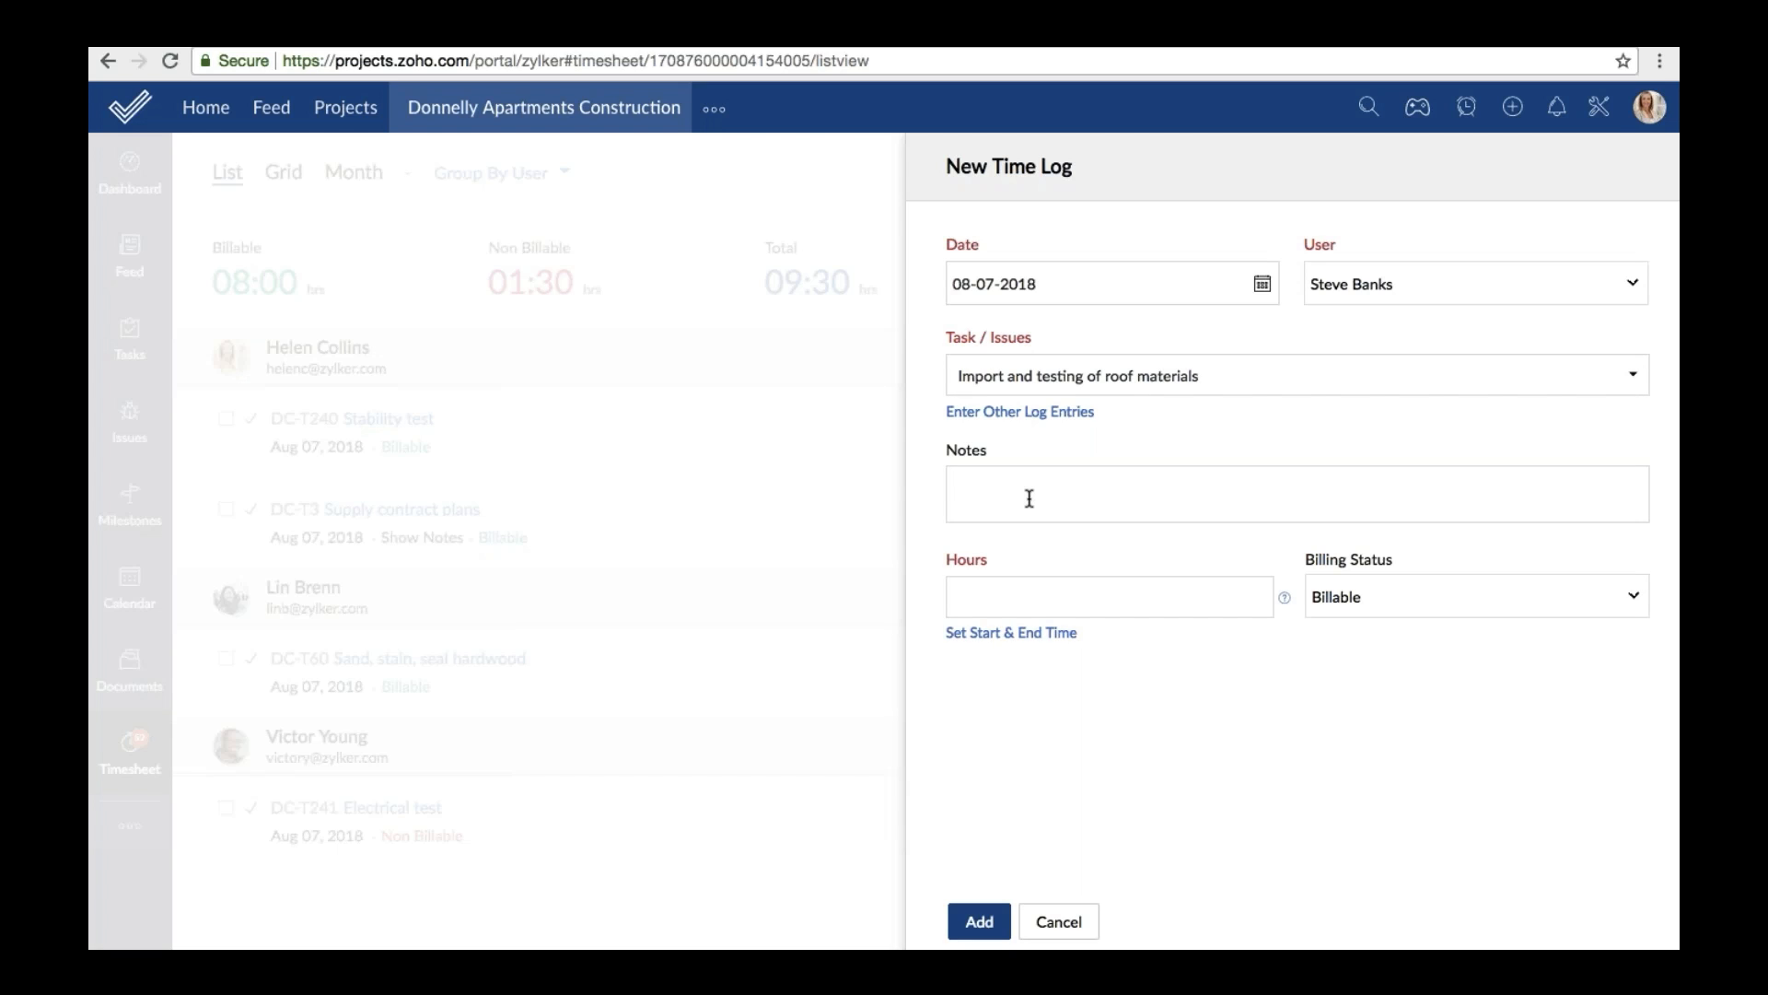
click(1031, 604)
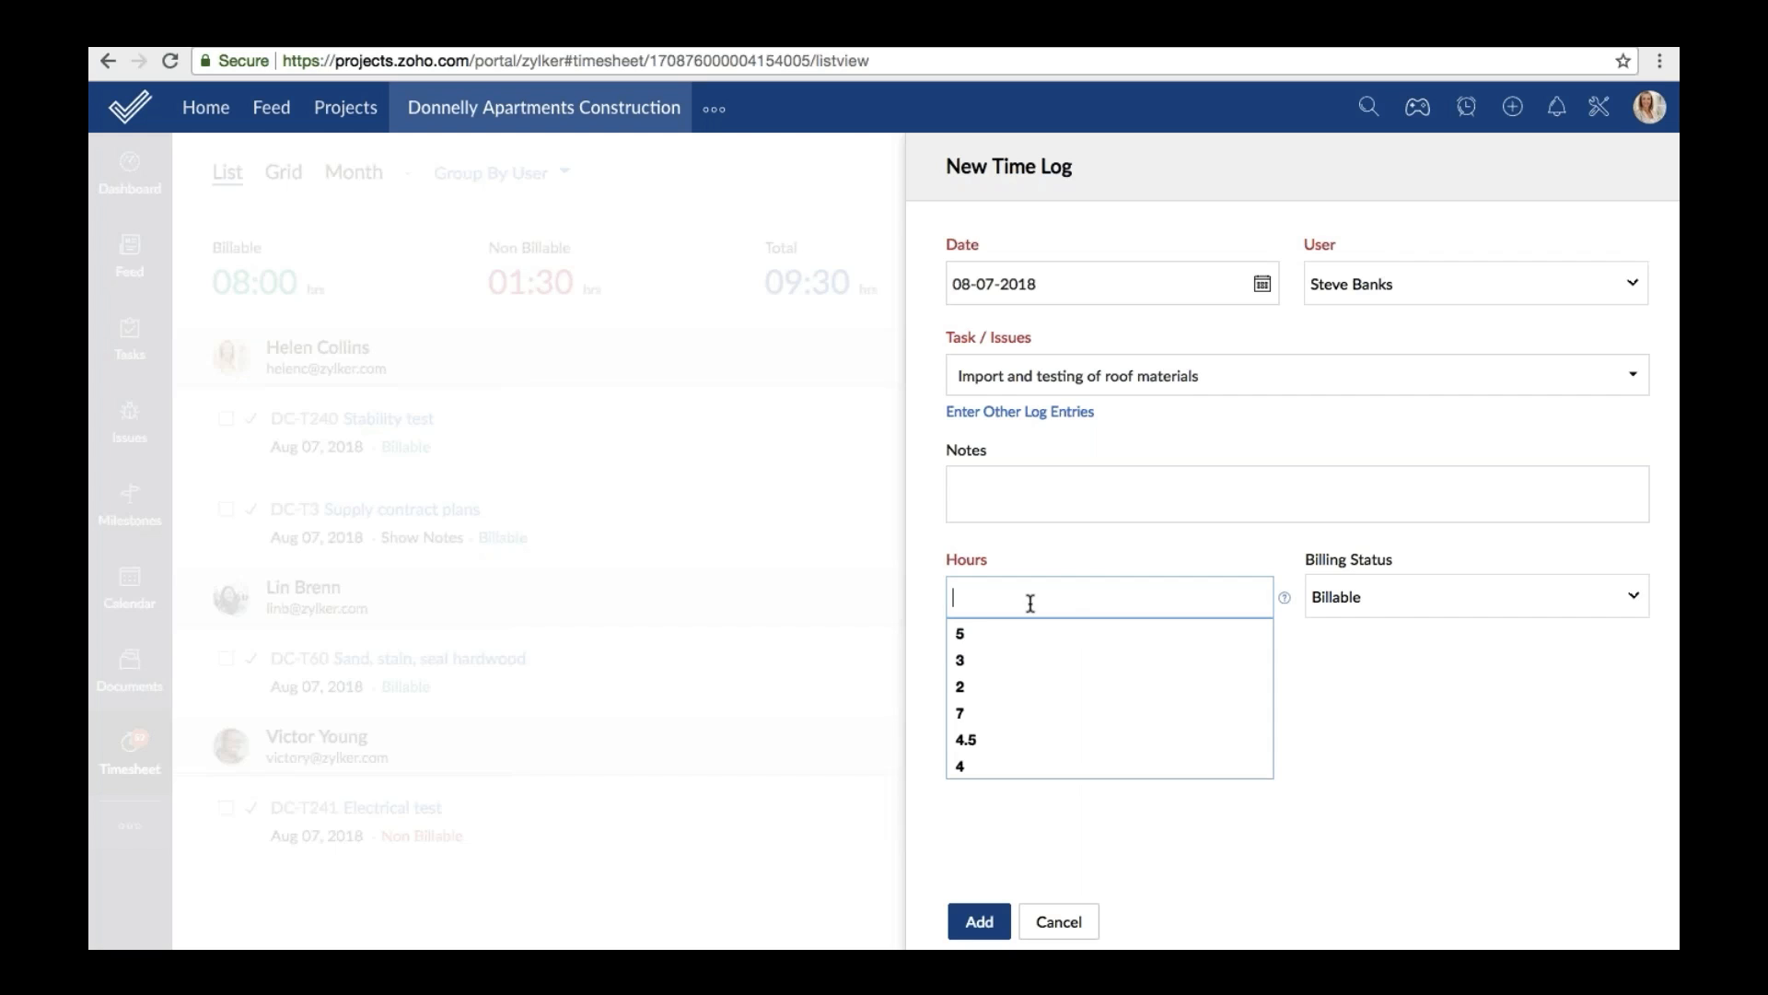
text(7)
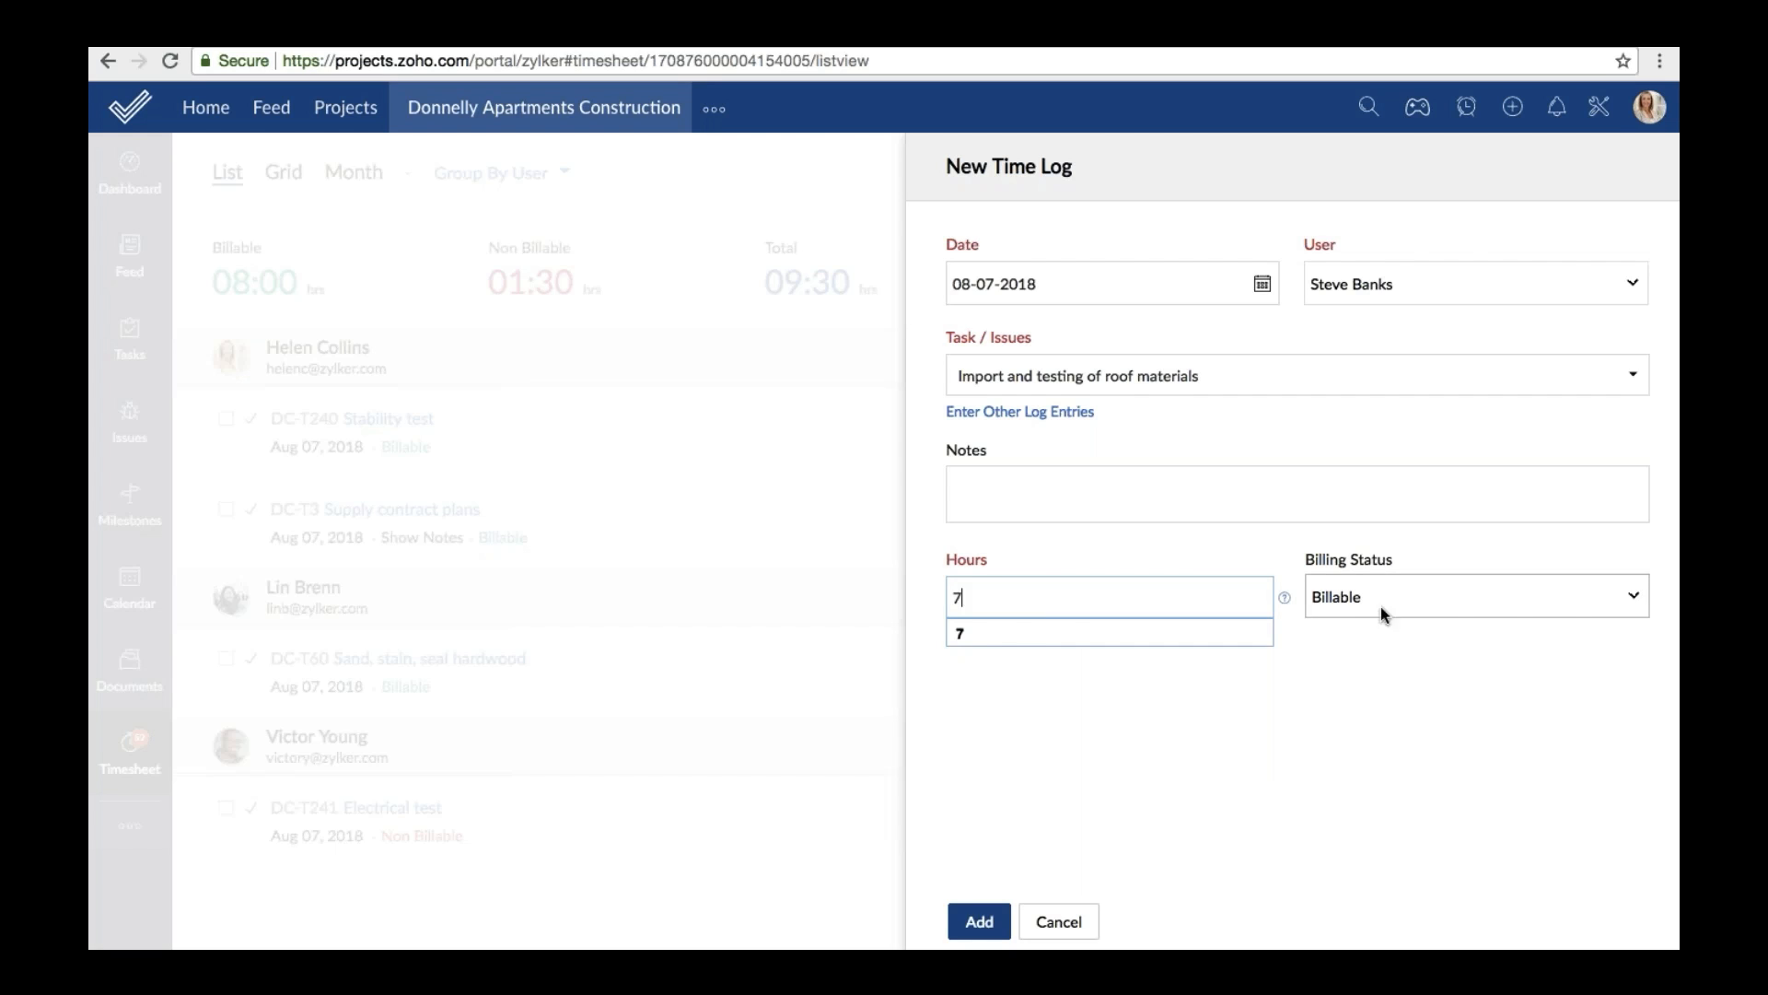
click(1380, 602)
click(1380, 599)
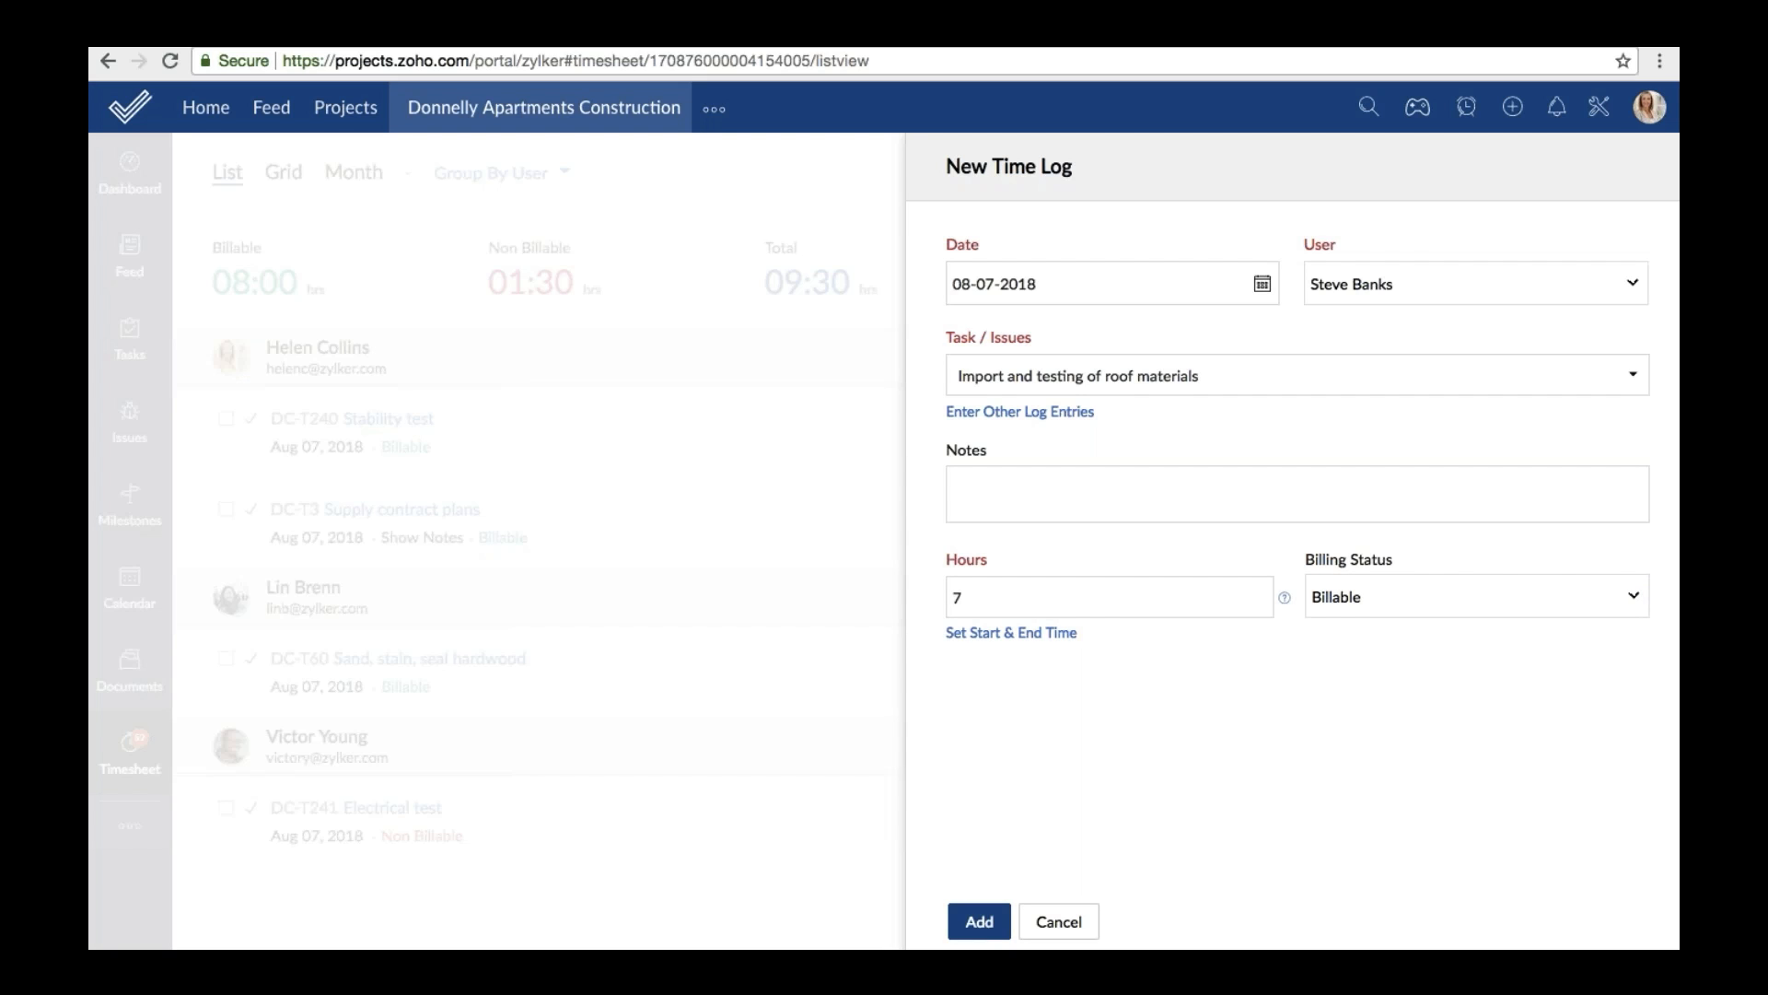
click(979, 922)
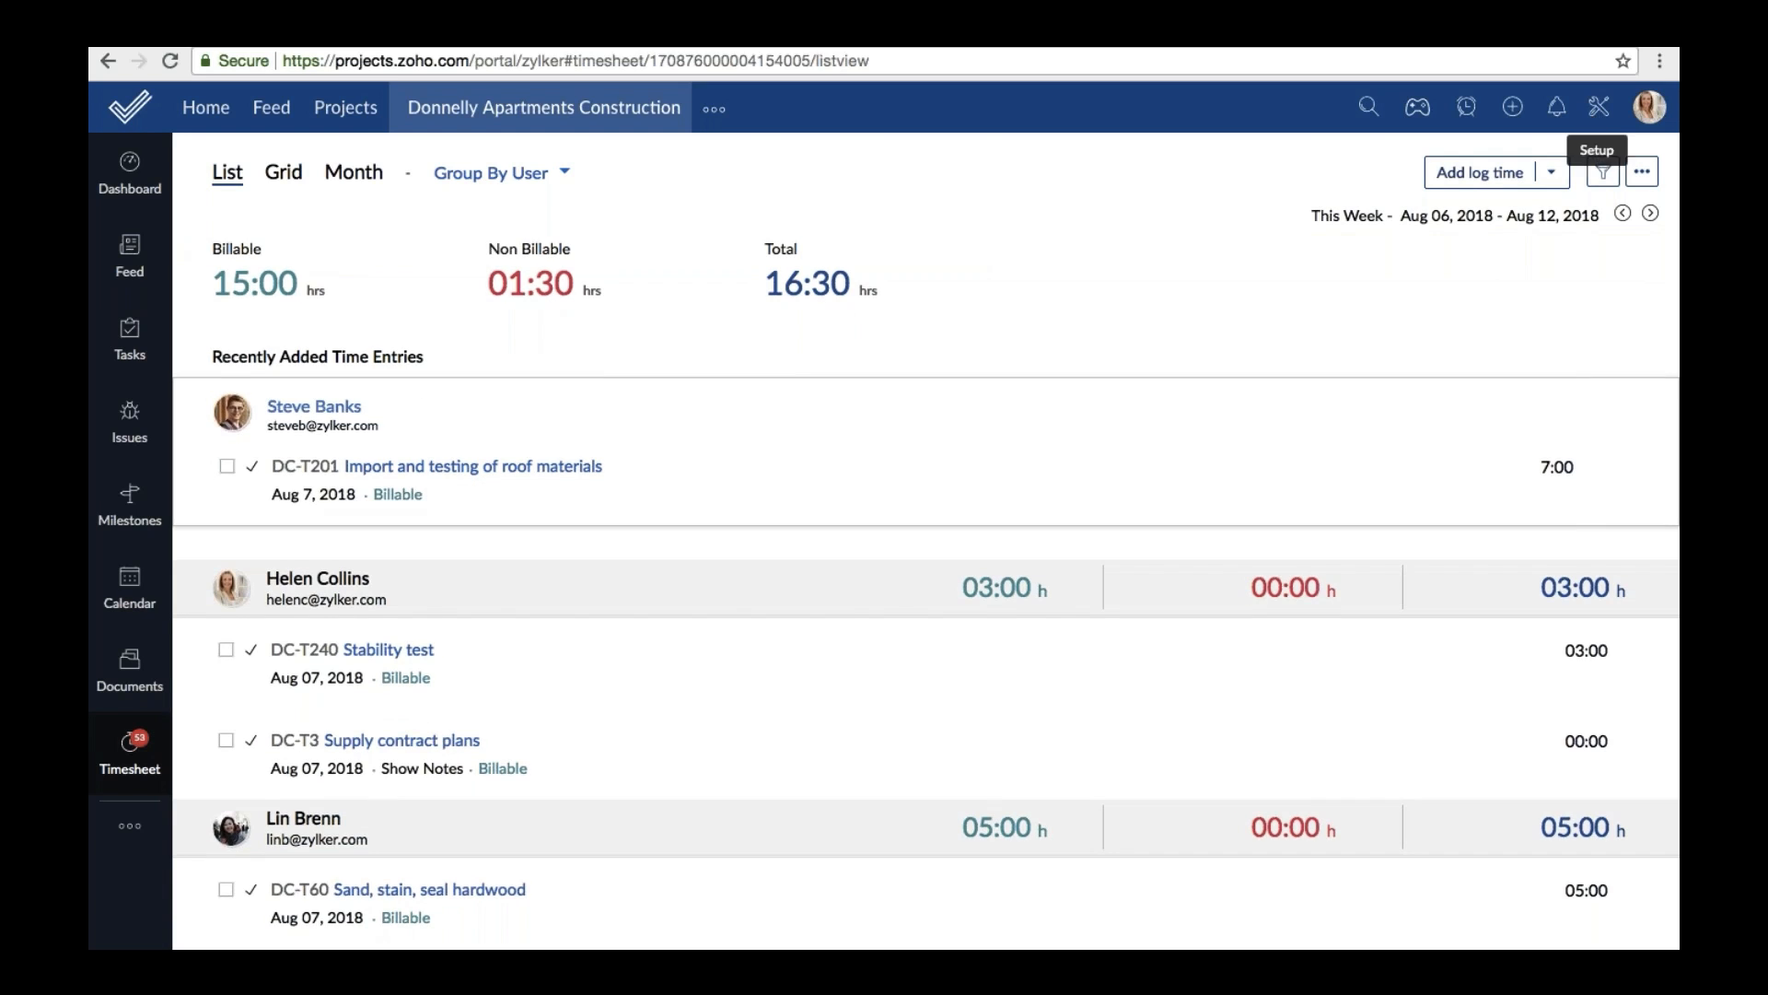
Open the portal's Org Settings in Setup and review the timesheet billing, approval and time-log period settings.
click(1600, 108)
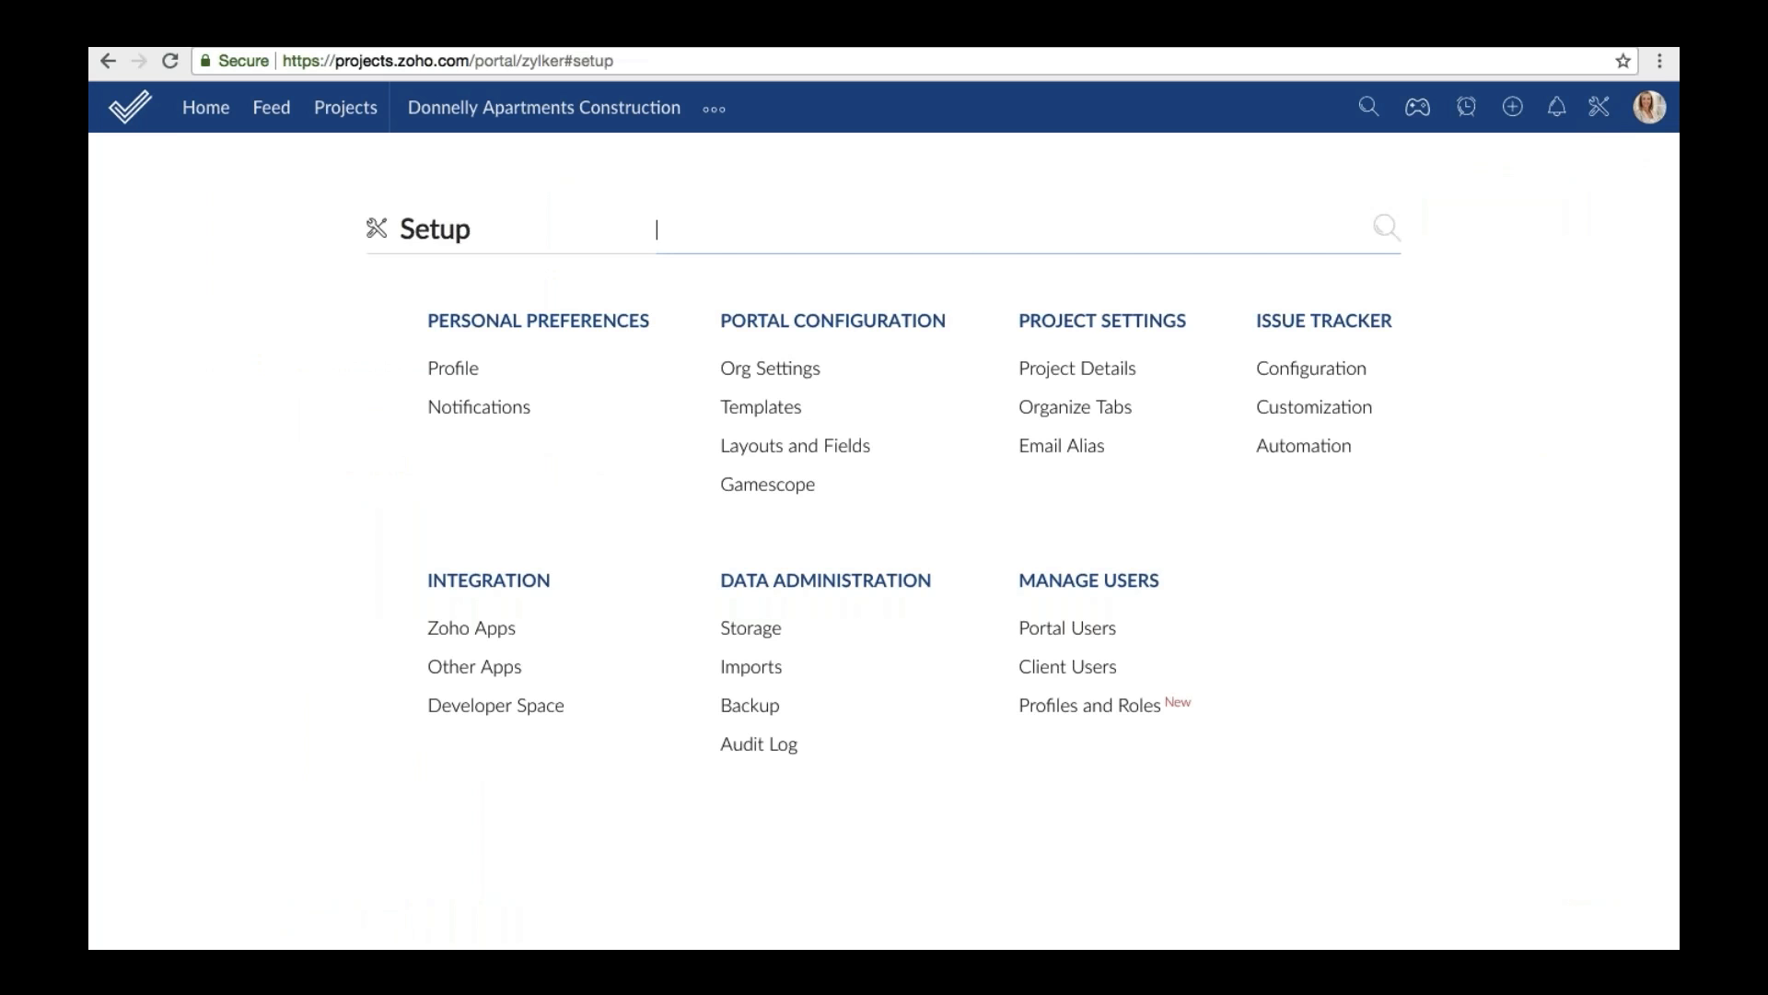
click(773, 370)
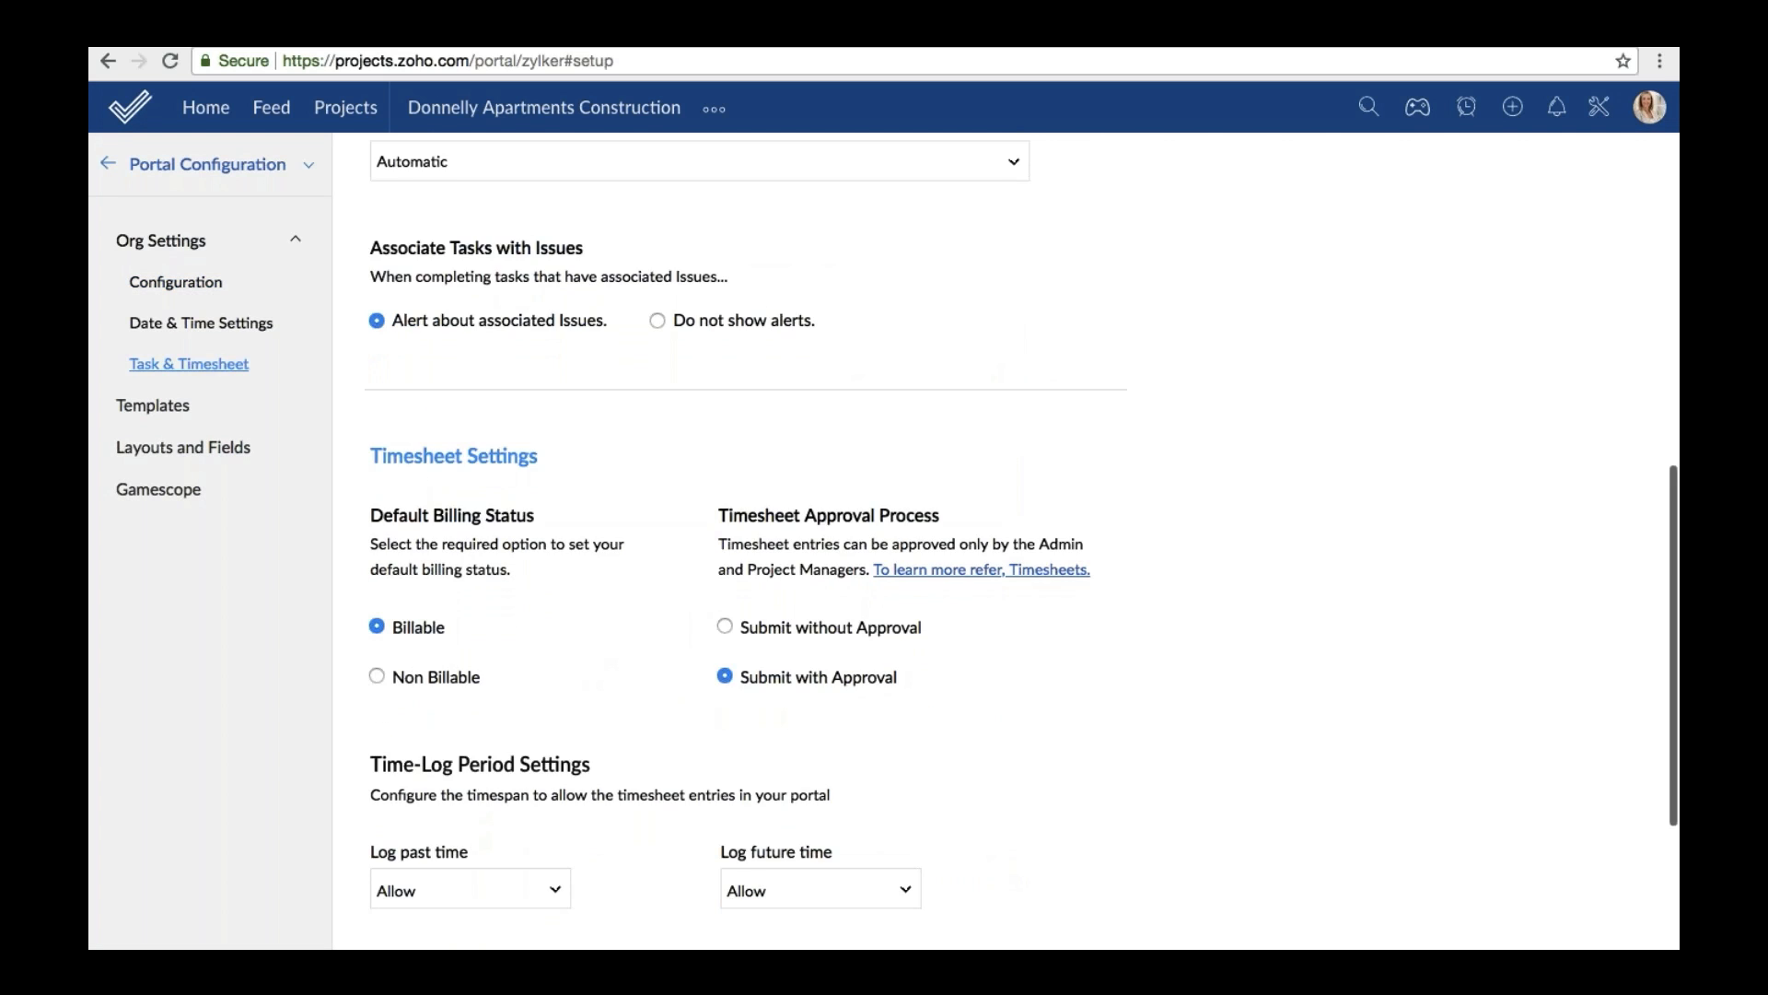
scroll(1004, 543, down, 2)
scroll(1004, 543, down, 1)
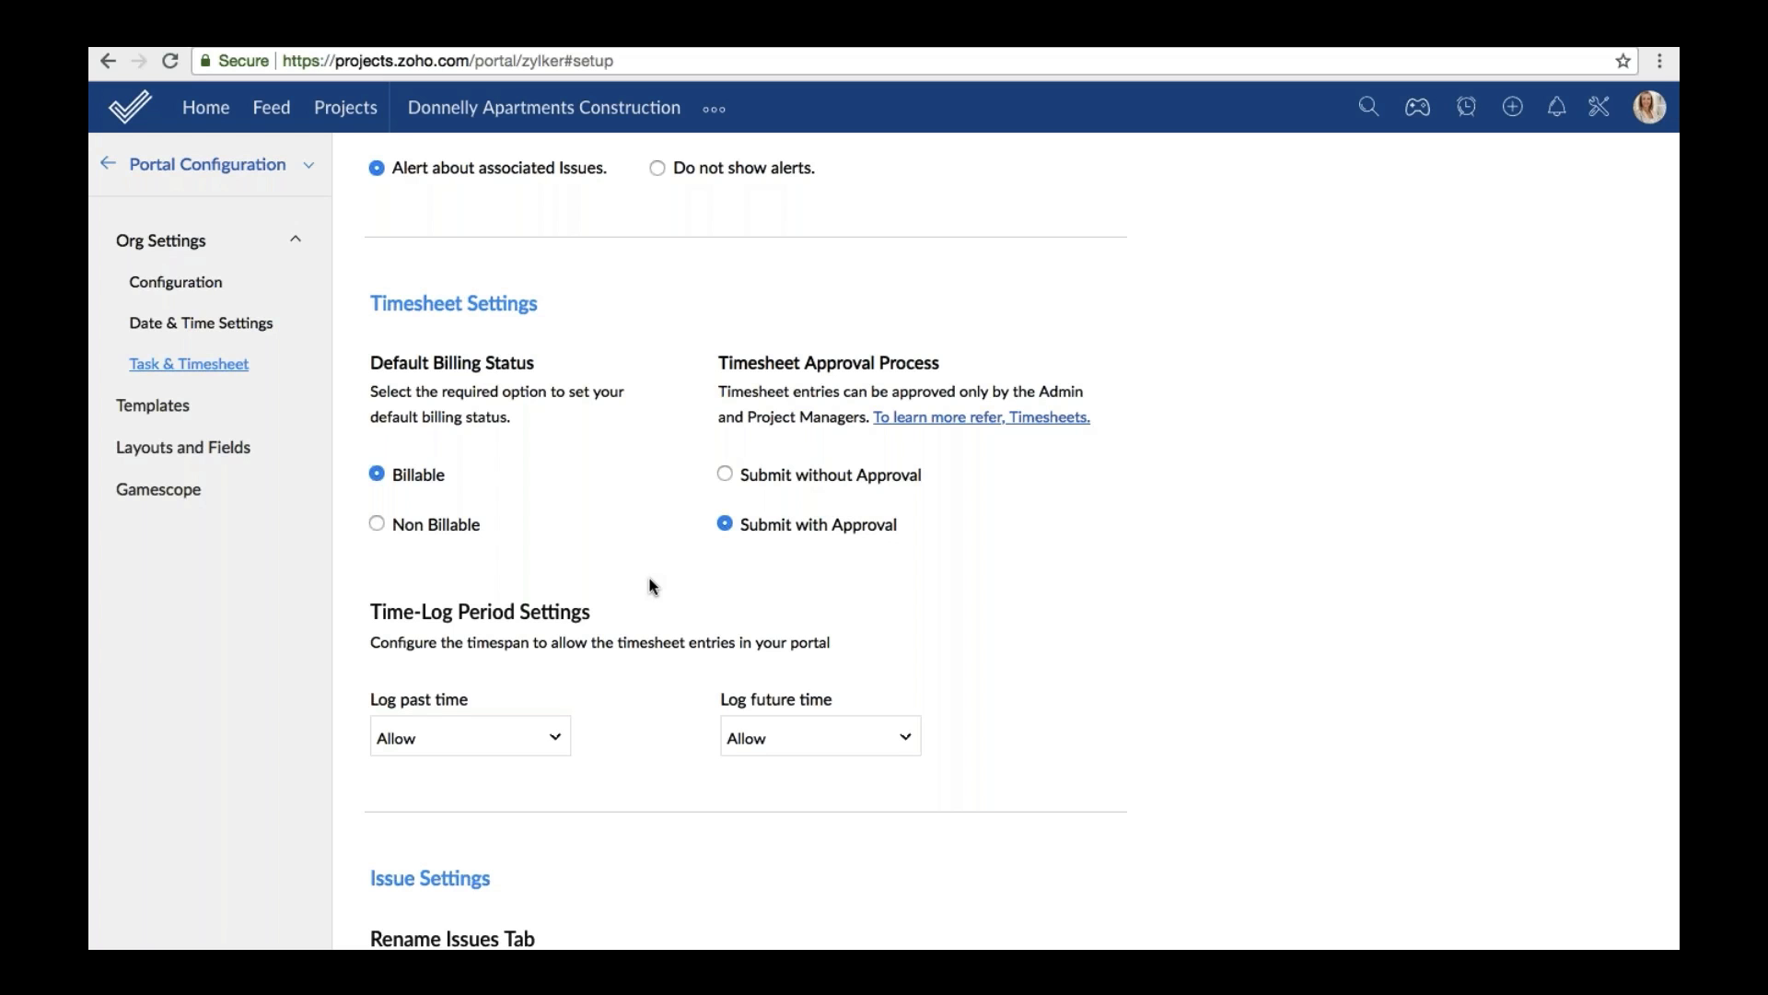
Switch the Log past time setting to Customize and check the time units offered for the allowed period.
click(536, 750)
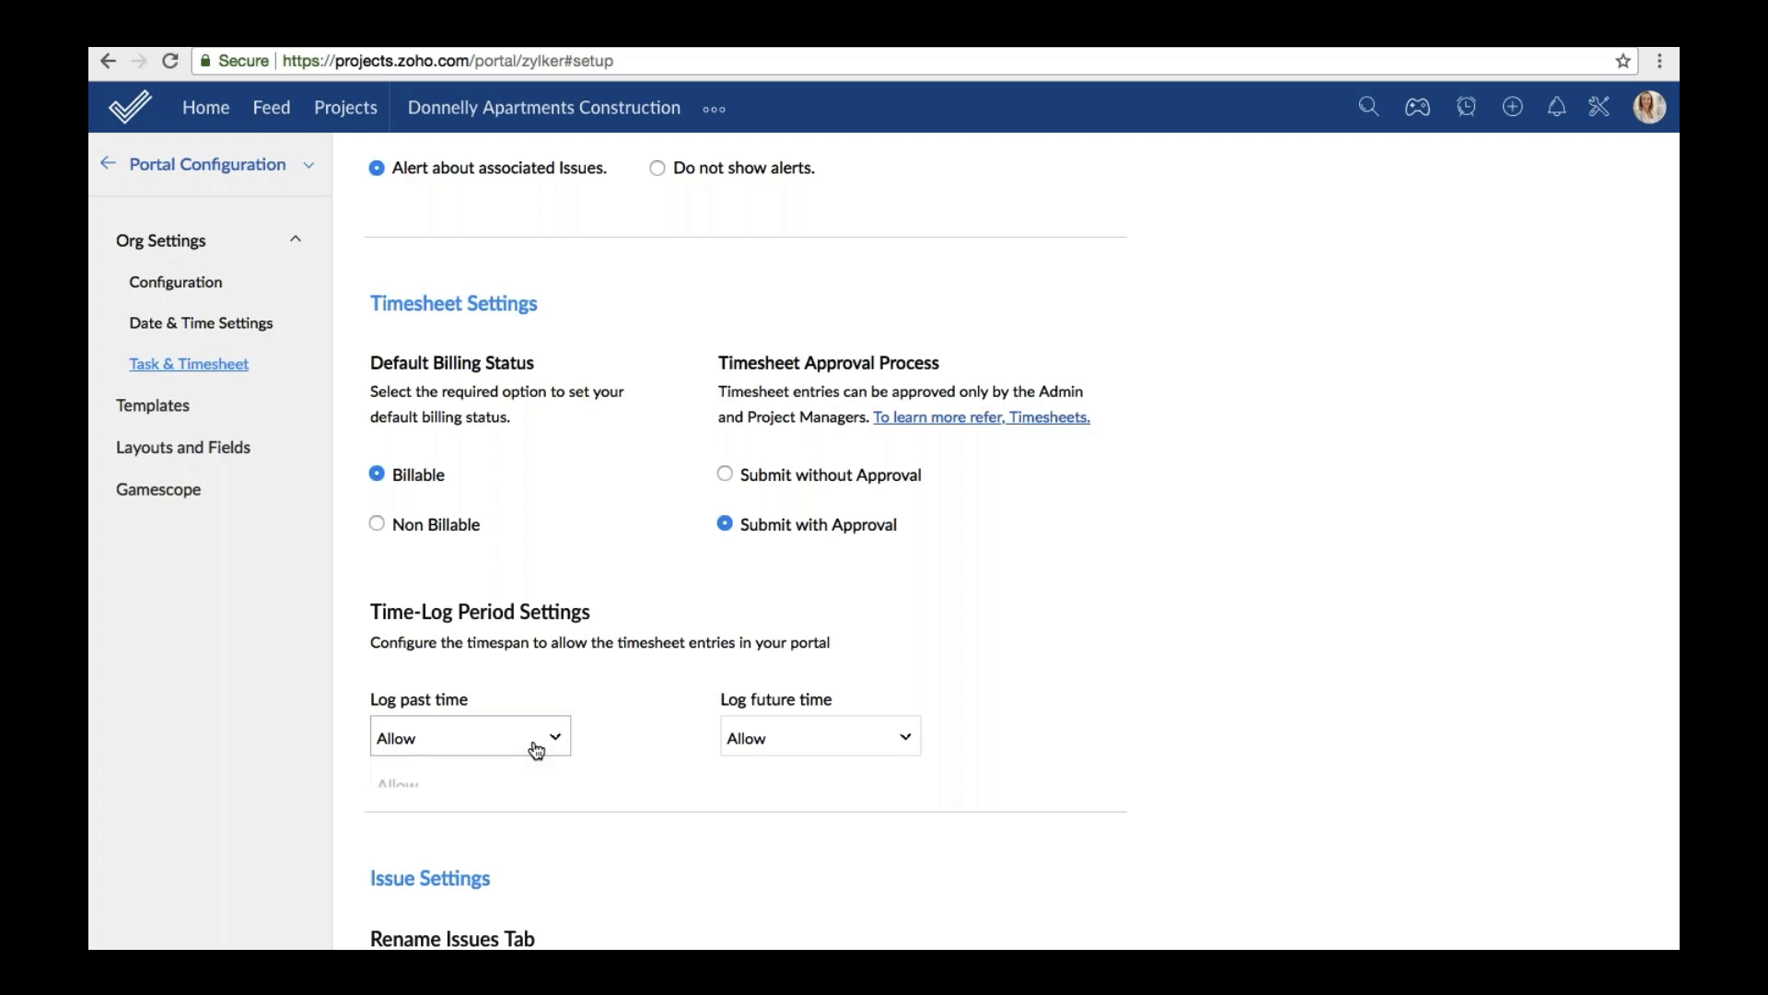
click(824, 742)
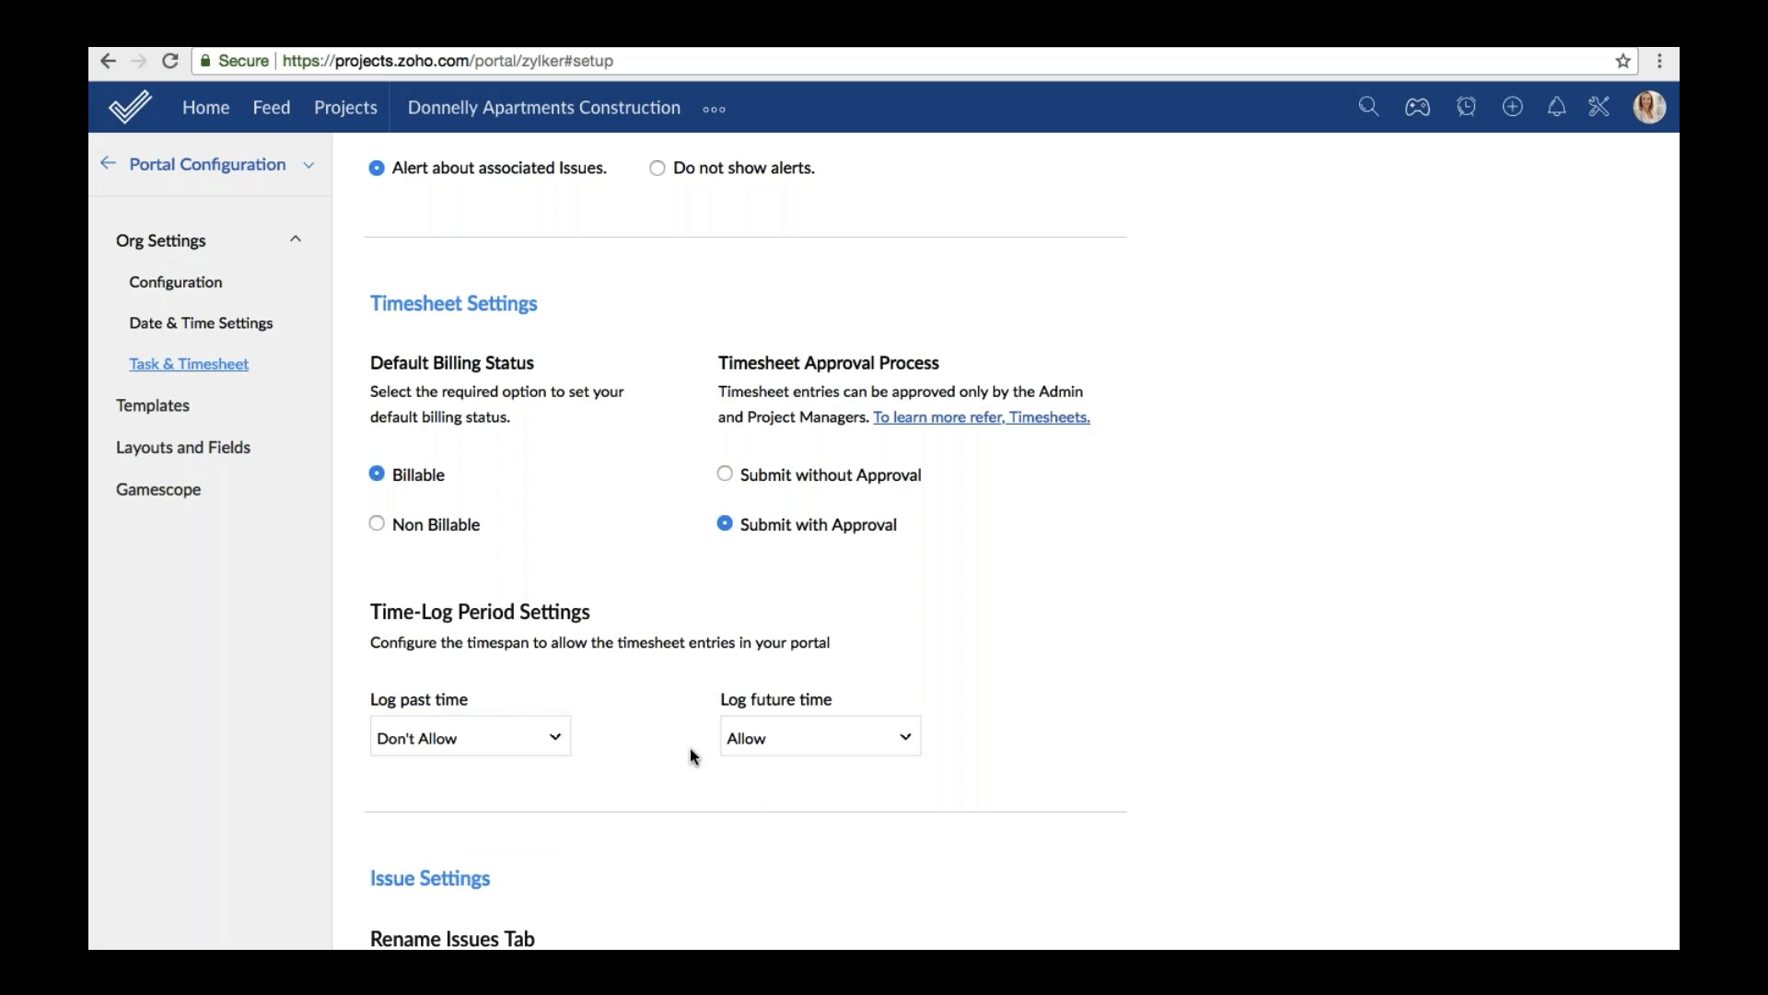
click(431, 838)
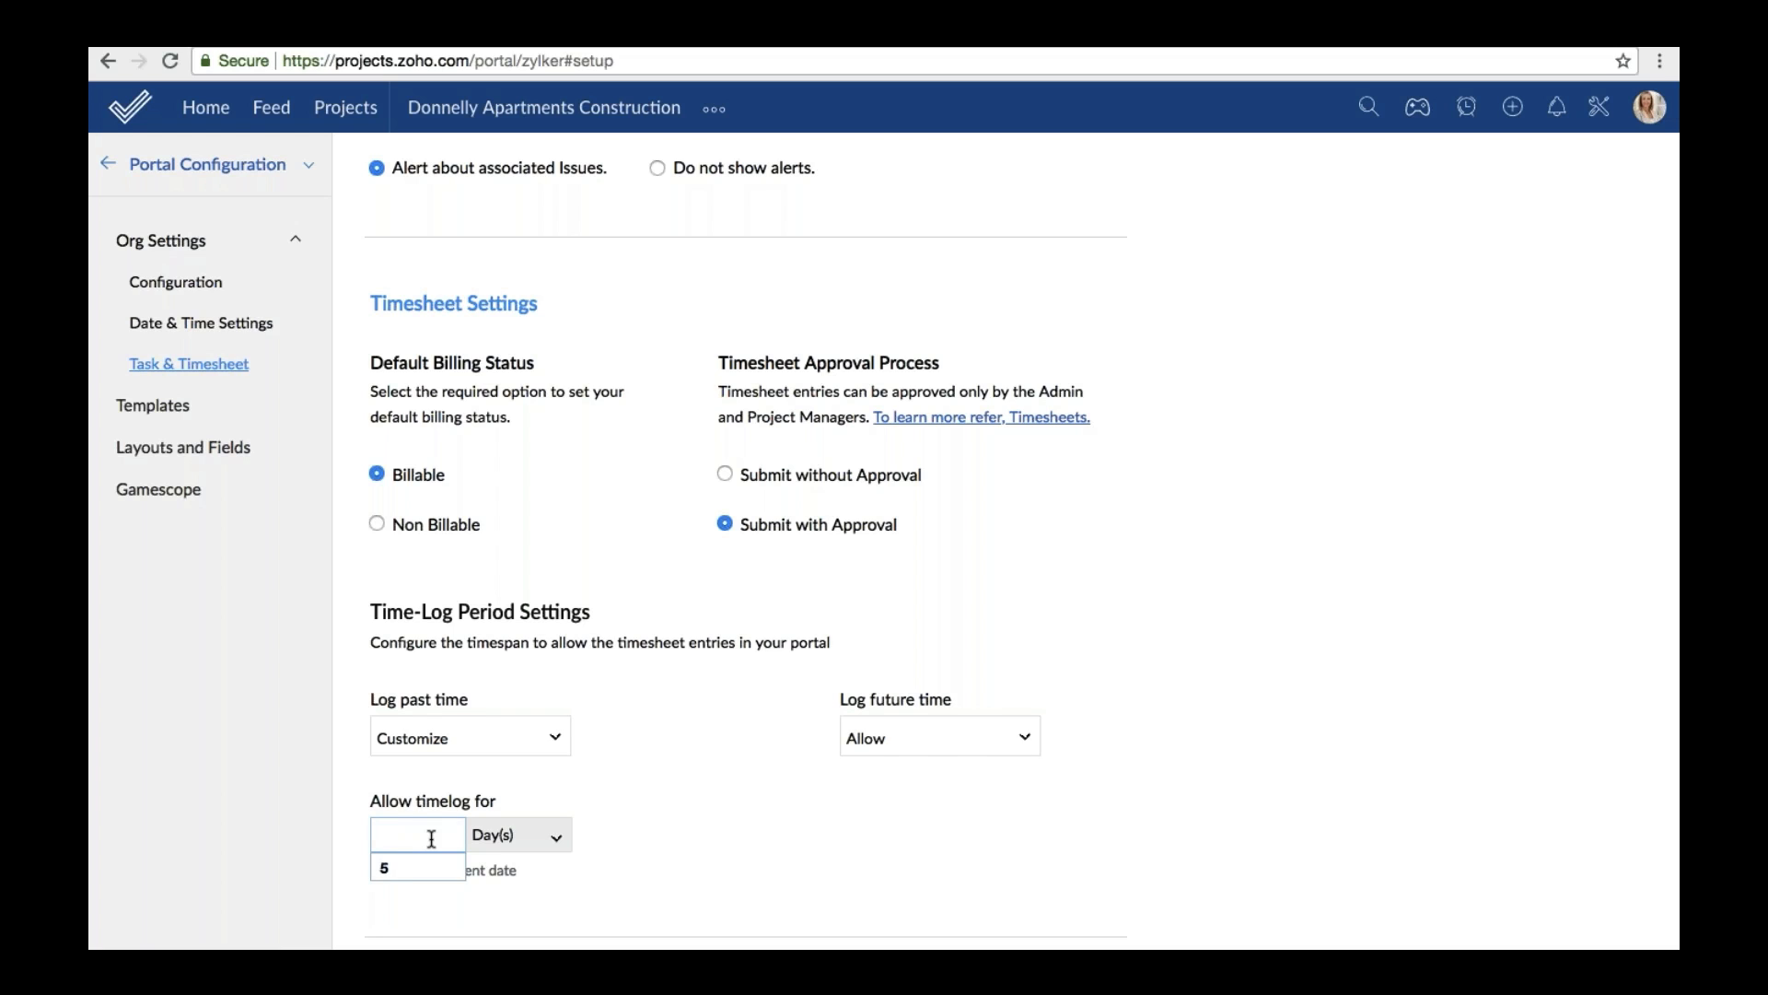
click(546, 832)
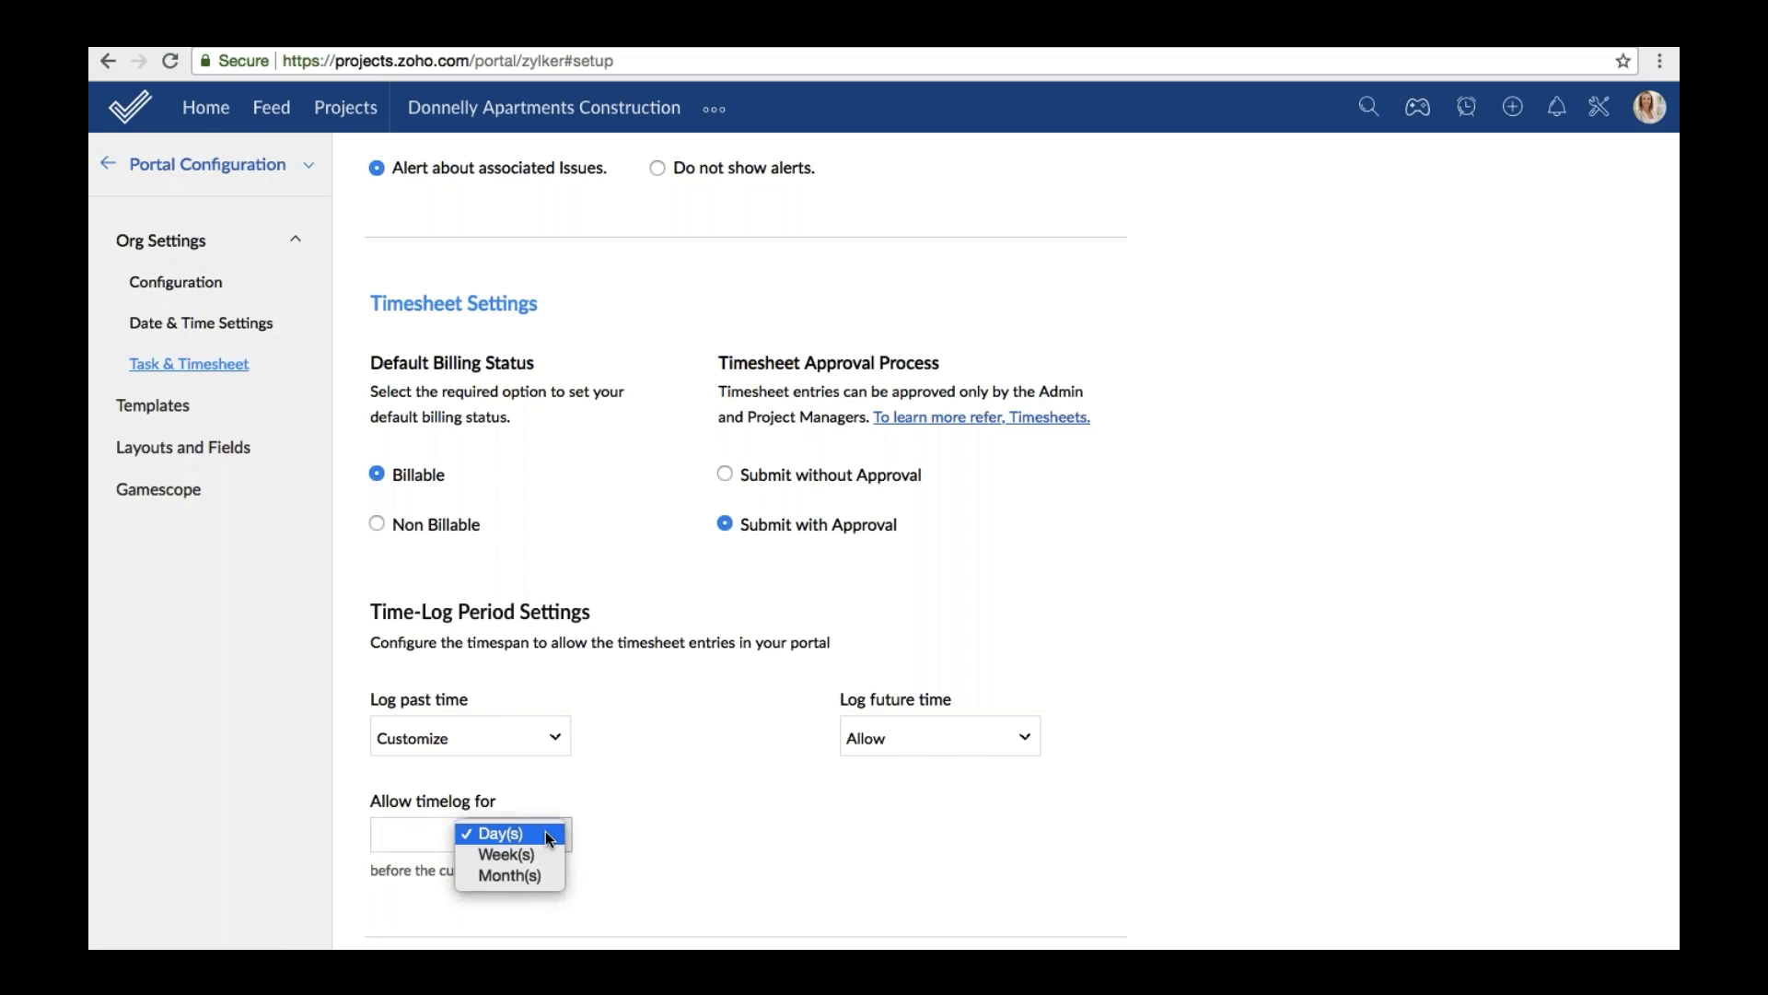
click(626, 842)
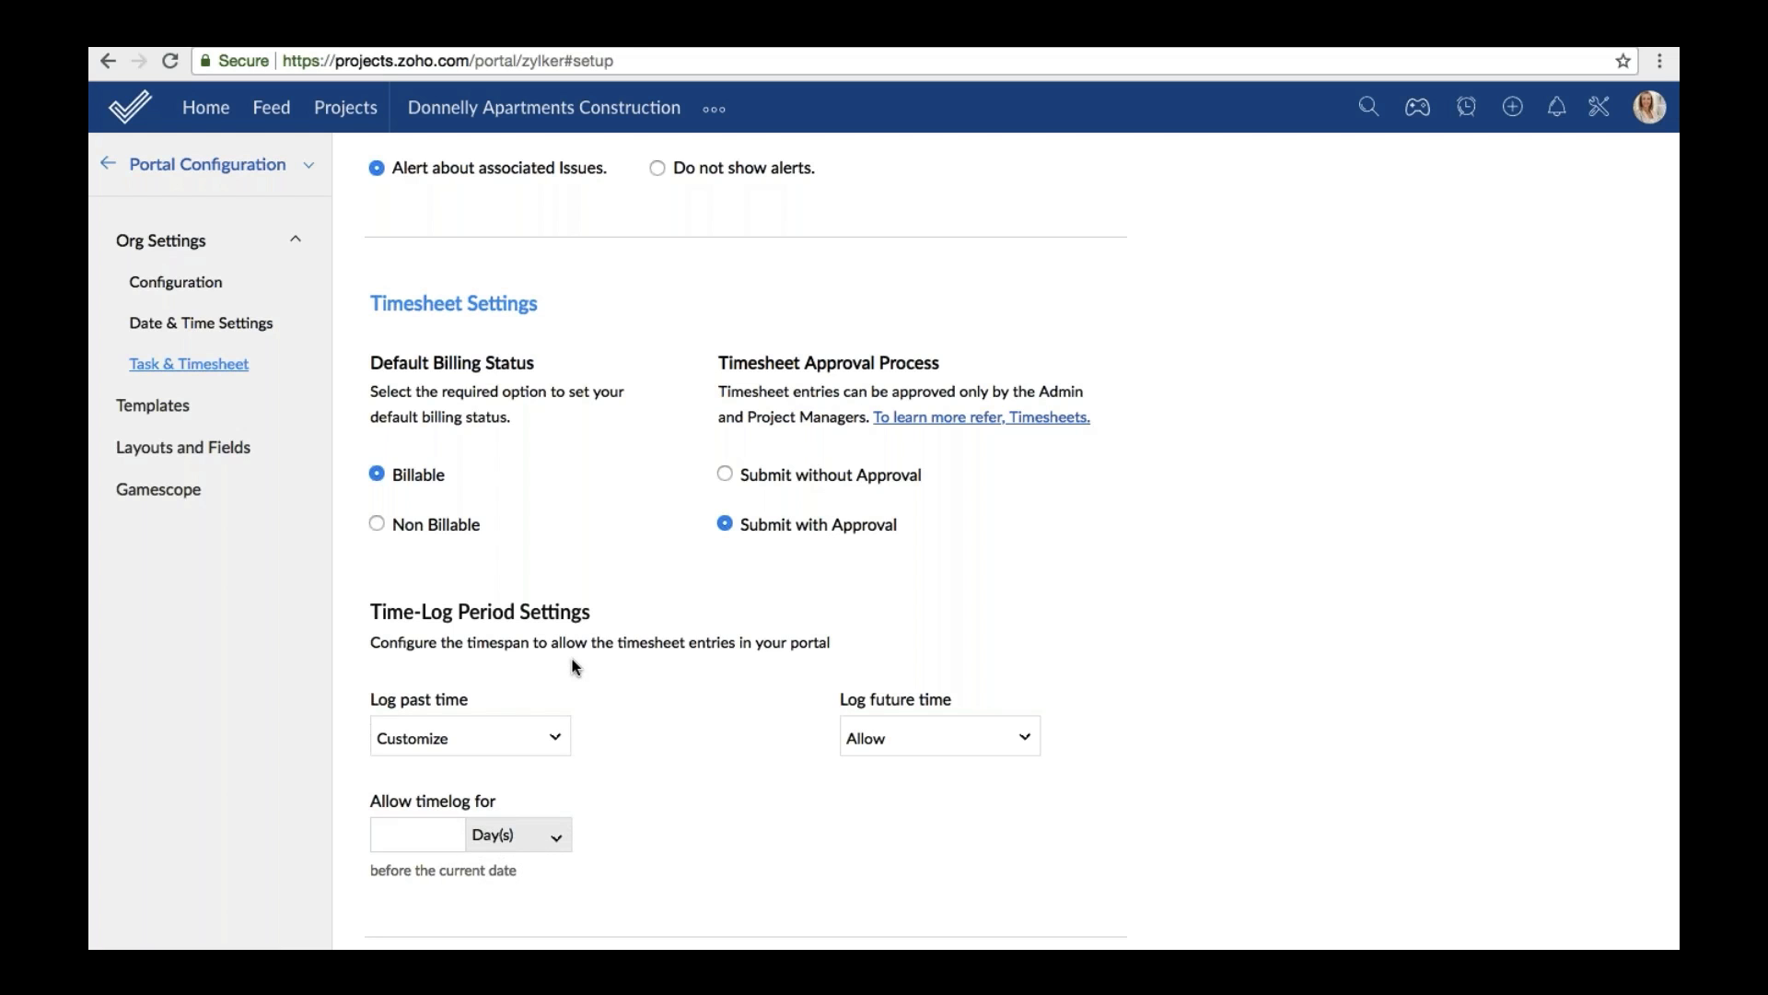
Return to the Donnelly Apartments Construction timesheet and look at its Grid and Month views.
click(541, 108)
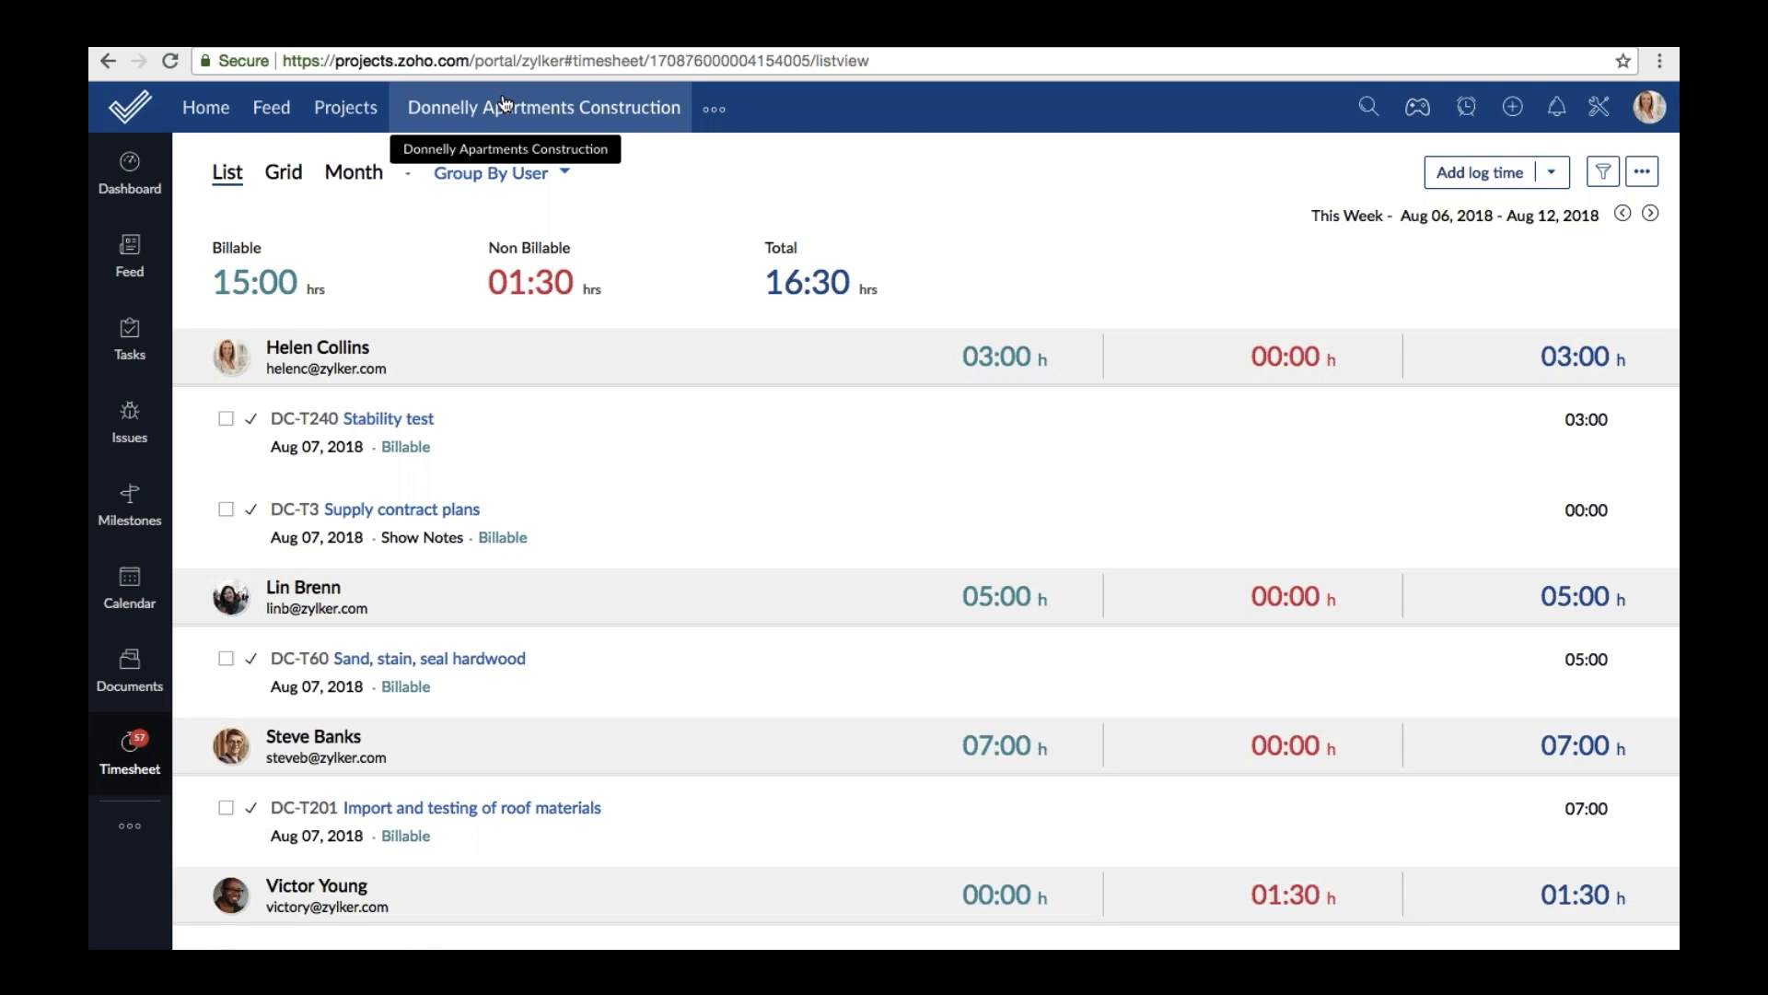
click(286, 181)
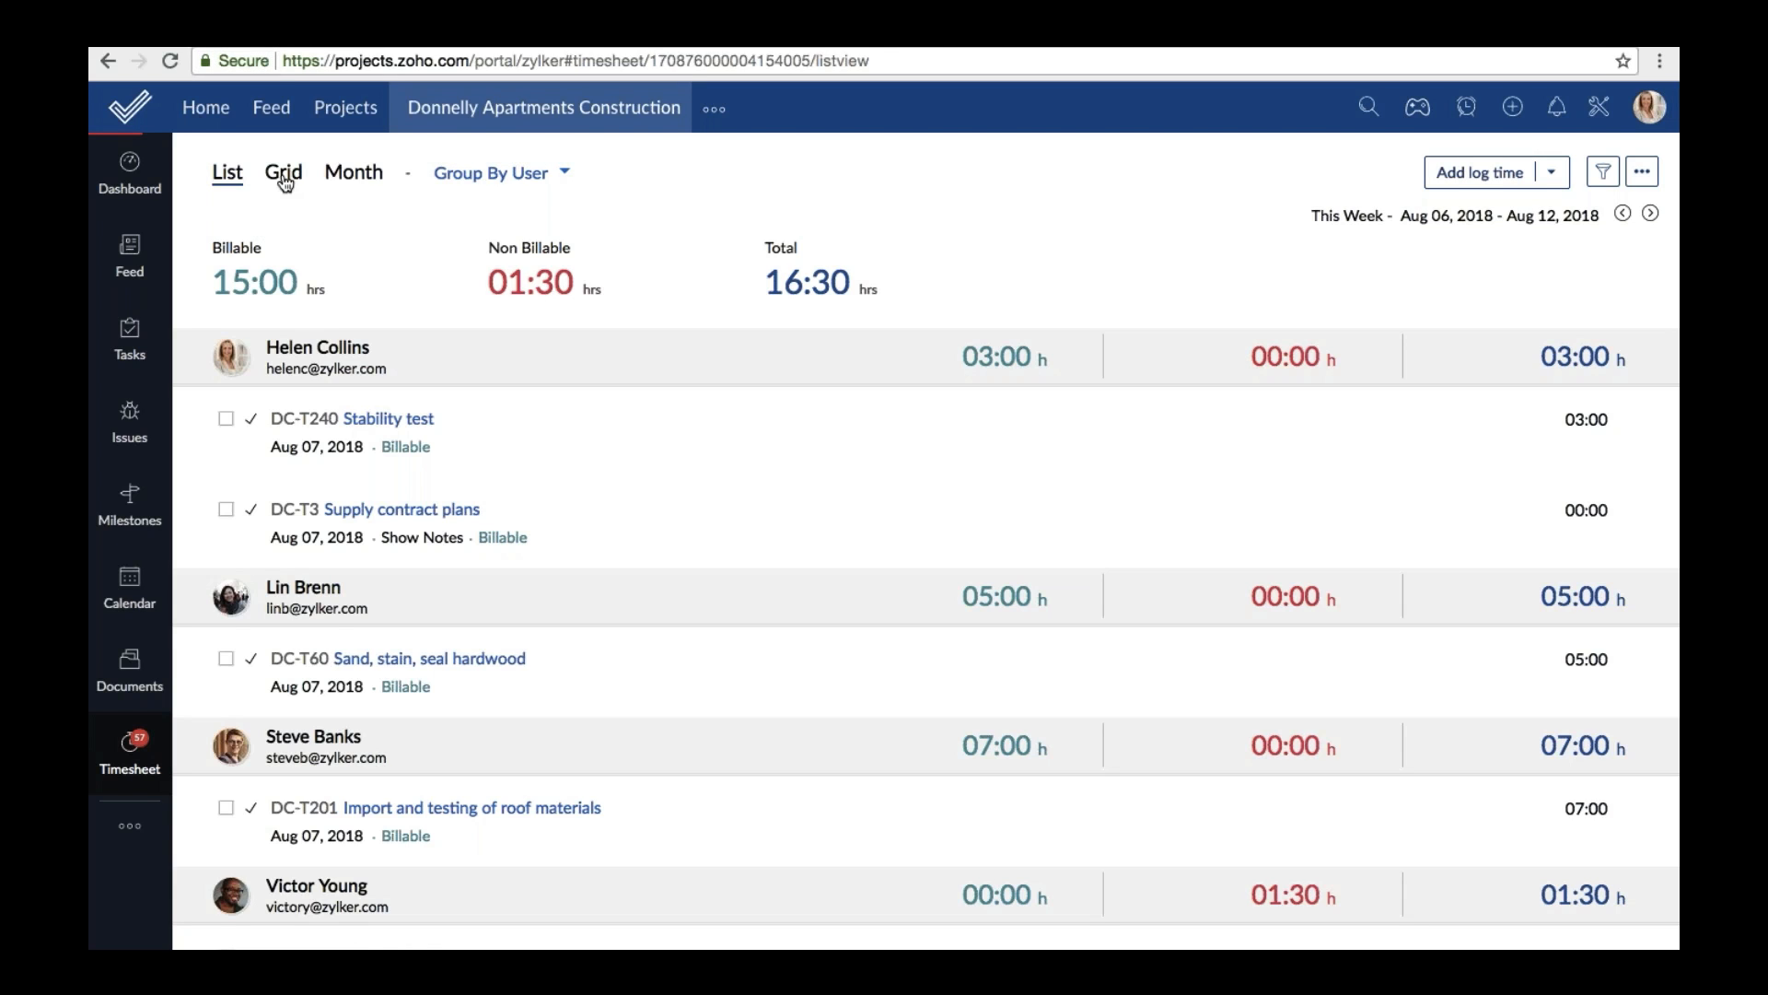
click(364, 180)
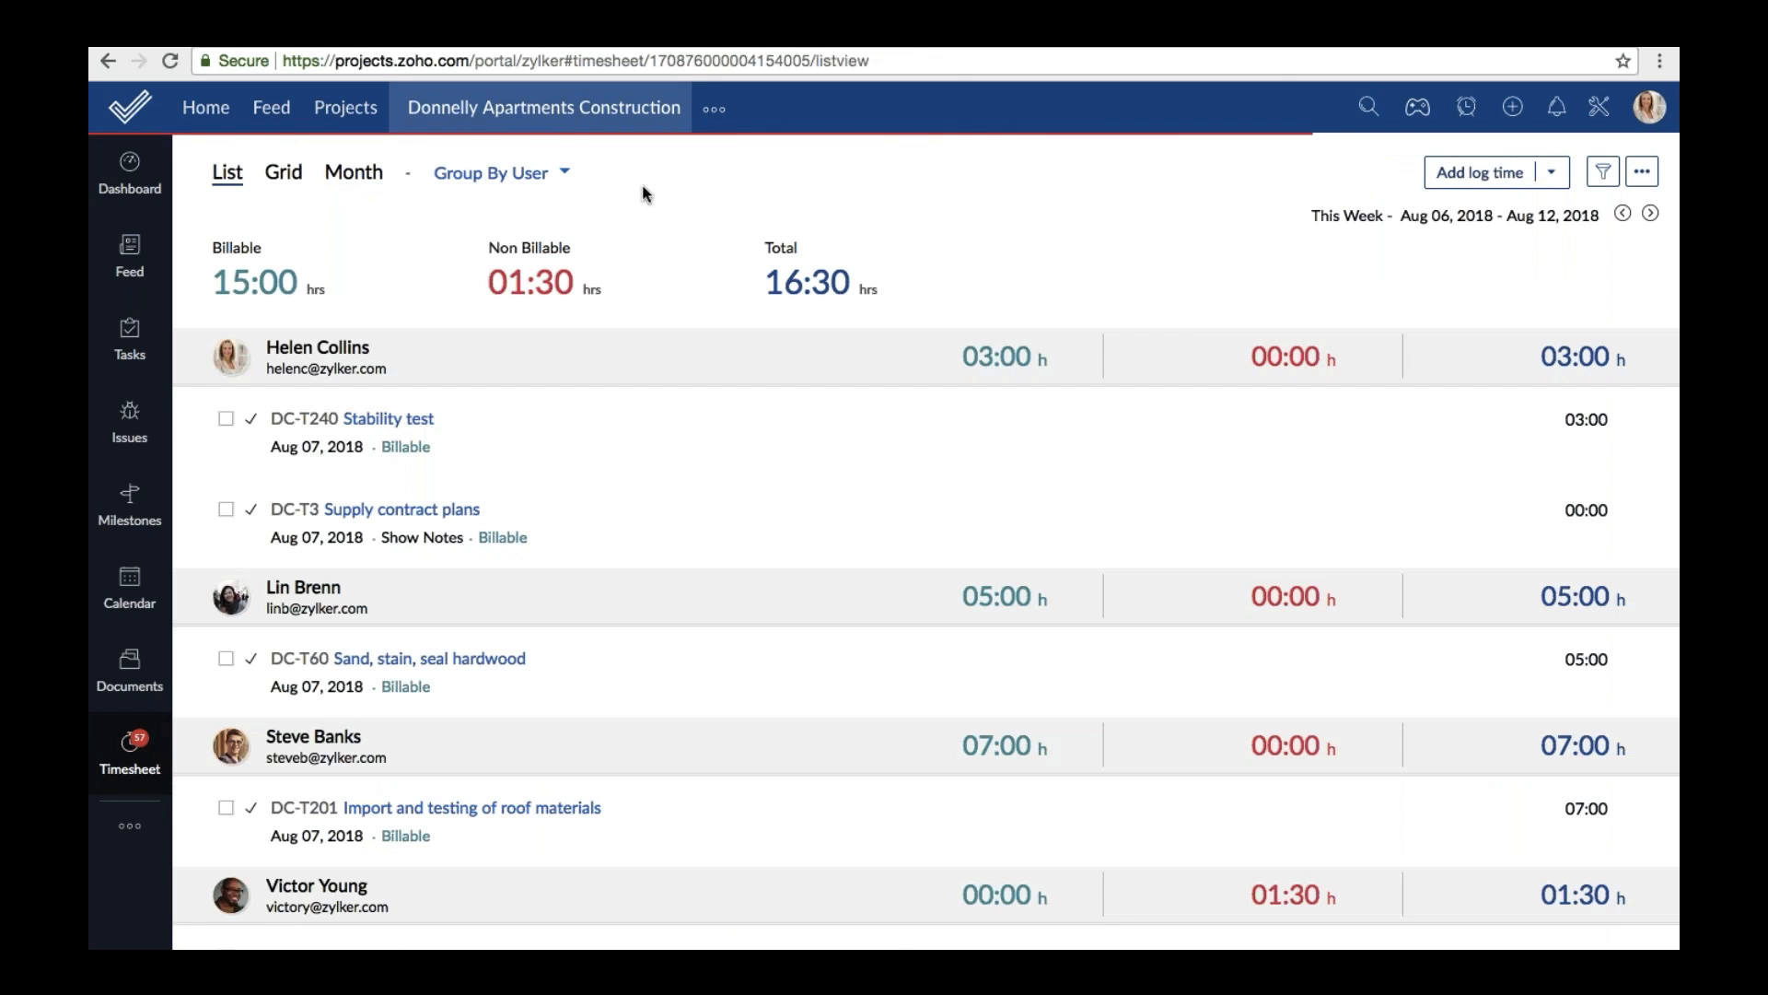
Group the timesheet list by date to compare it, and group it by user again.
click(565, 175)
click(565, 222)
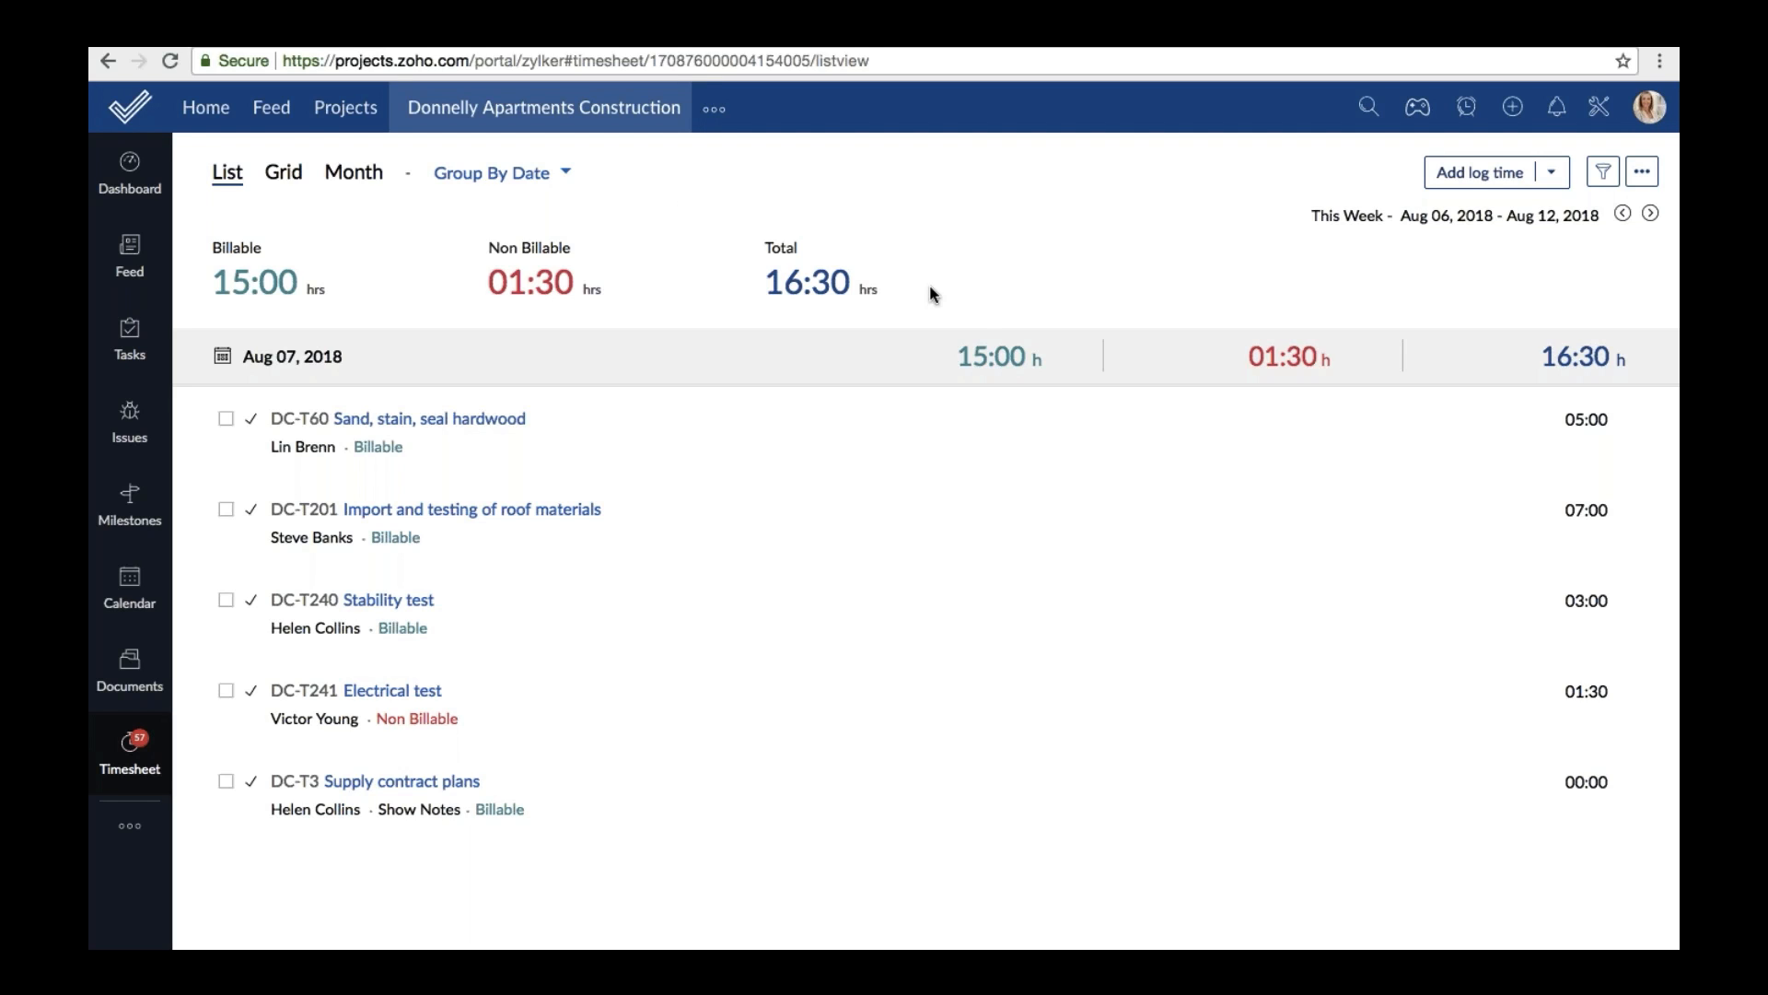
click(556, 184)
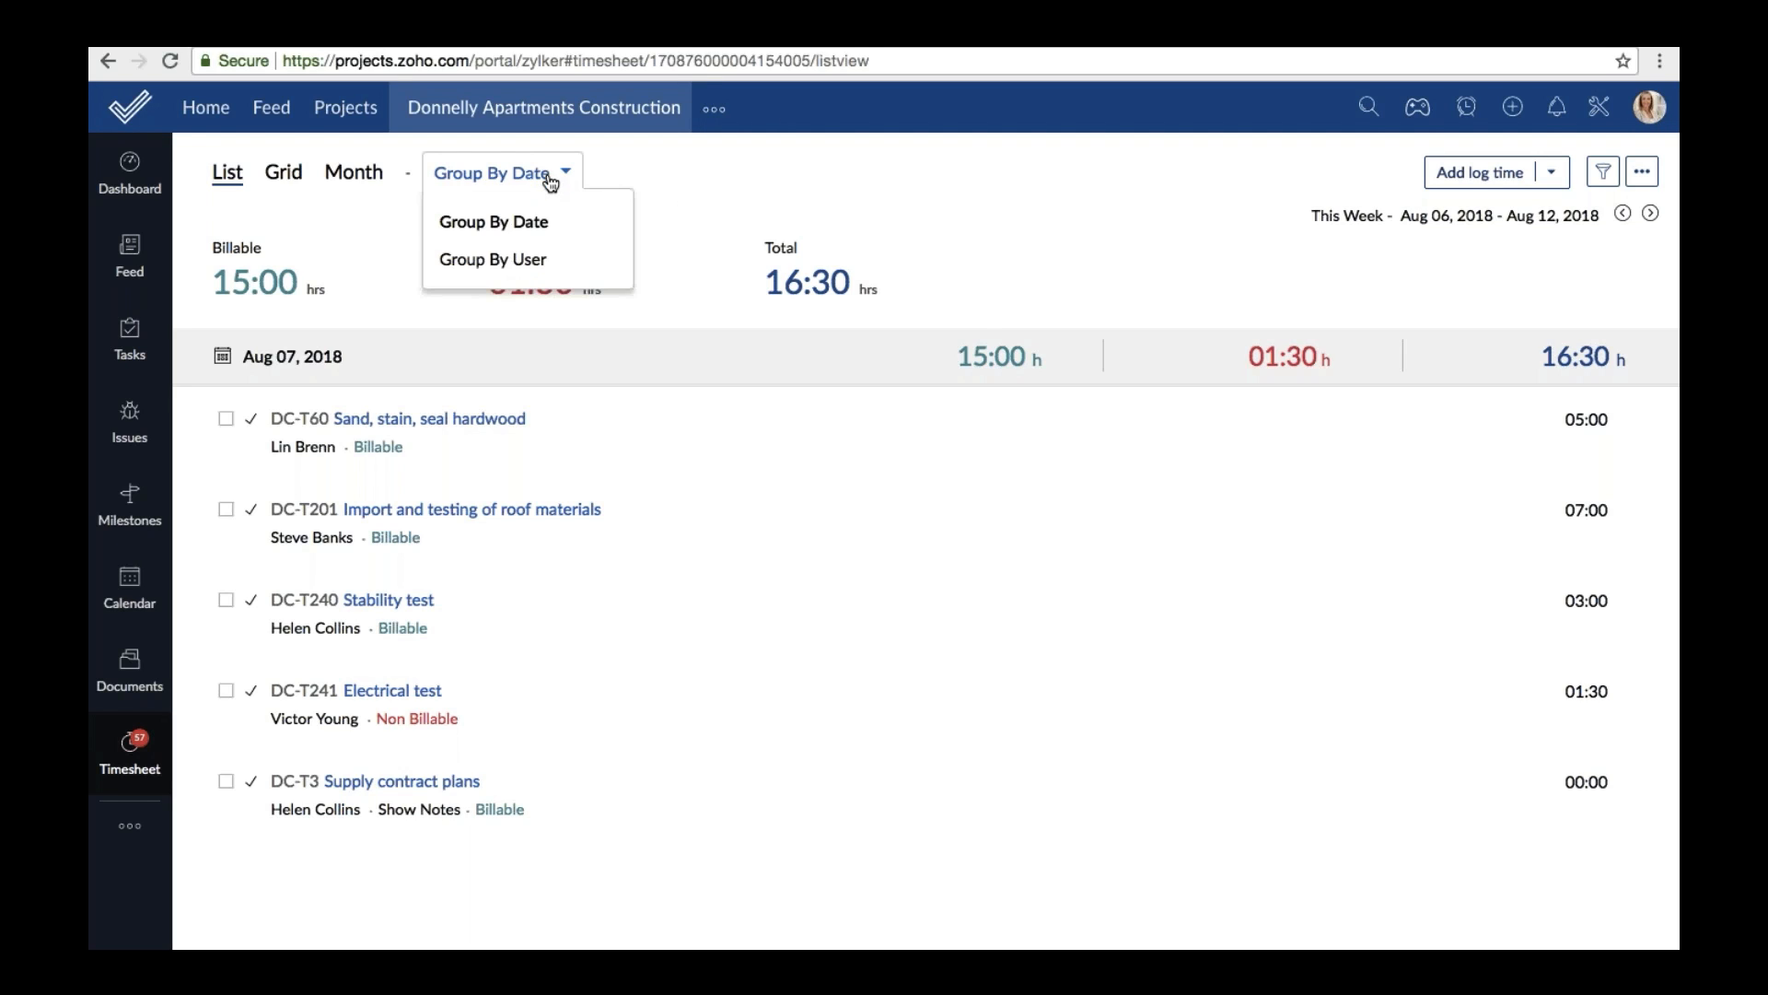
click(545, 258)
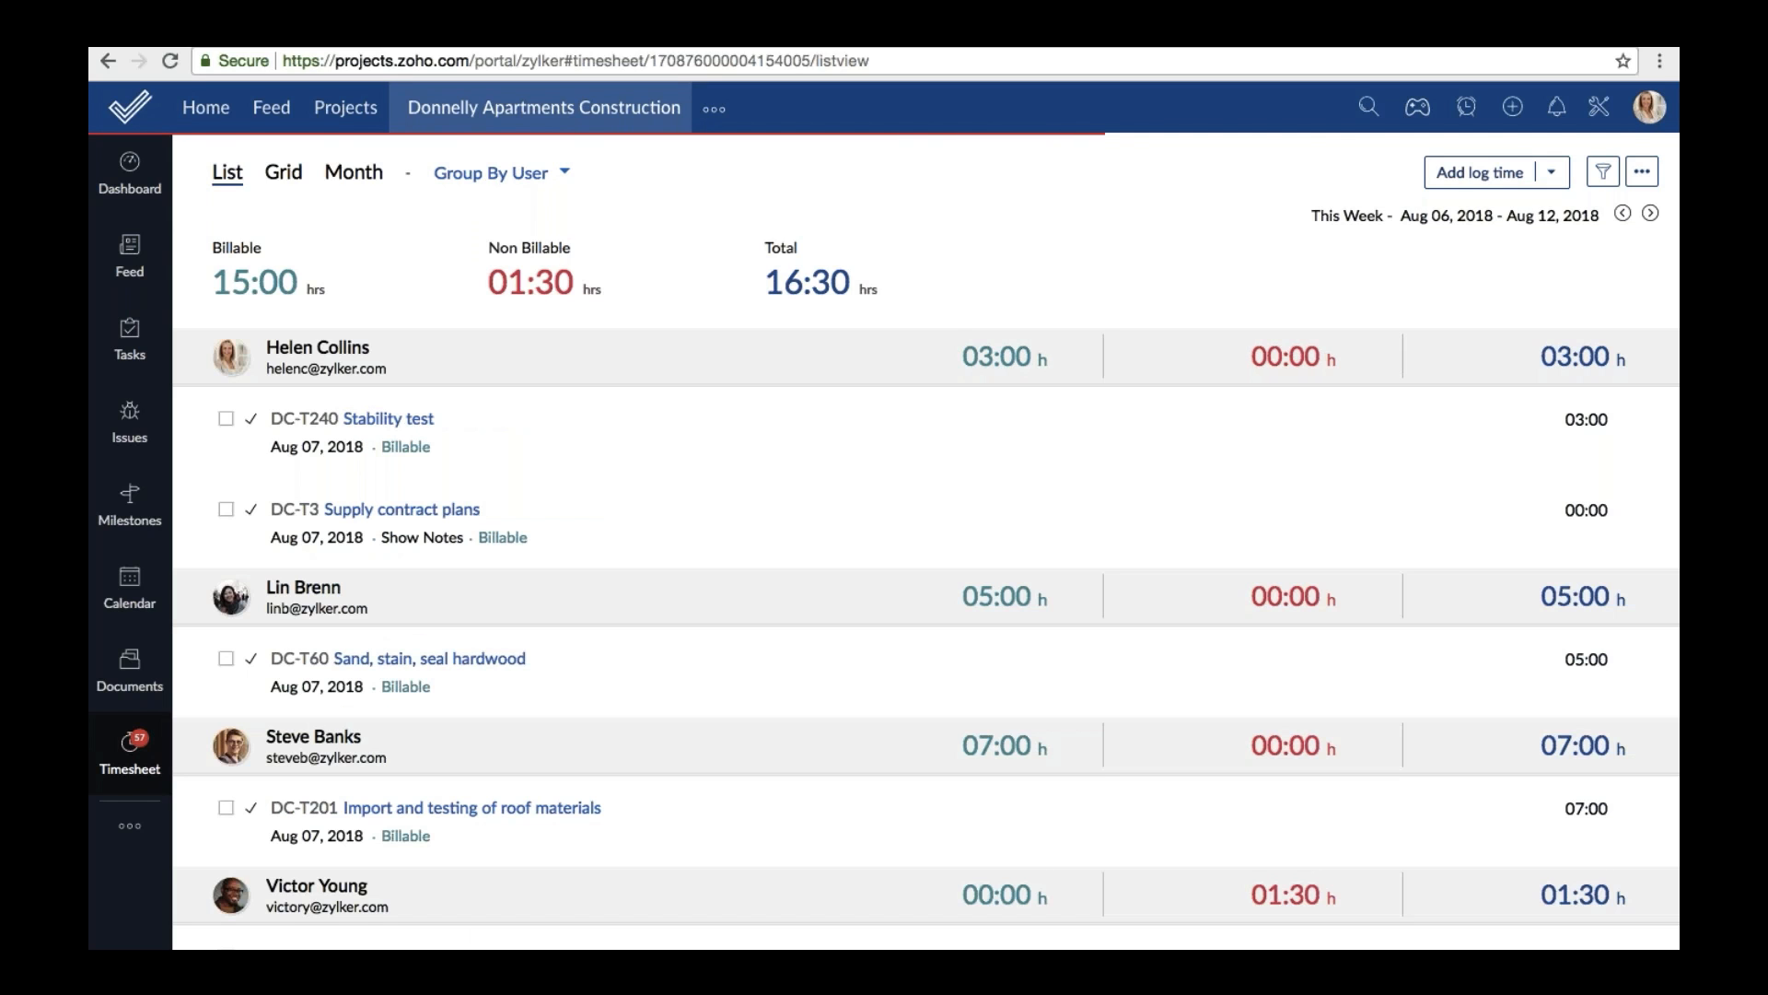
Filter the week's timesheet to display only unlogged users, and view the additional timesheet options.
click(1602, 175)
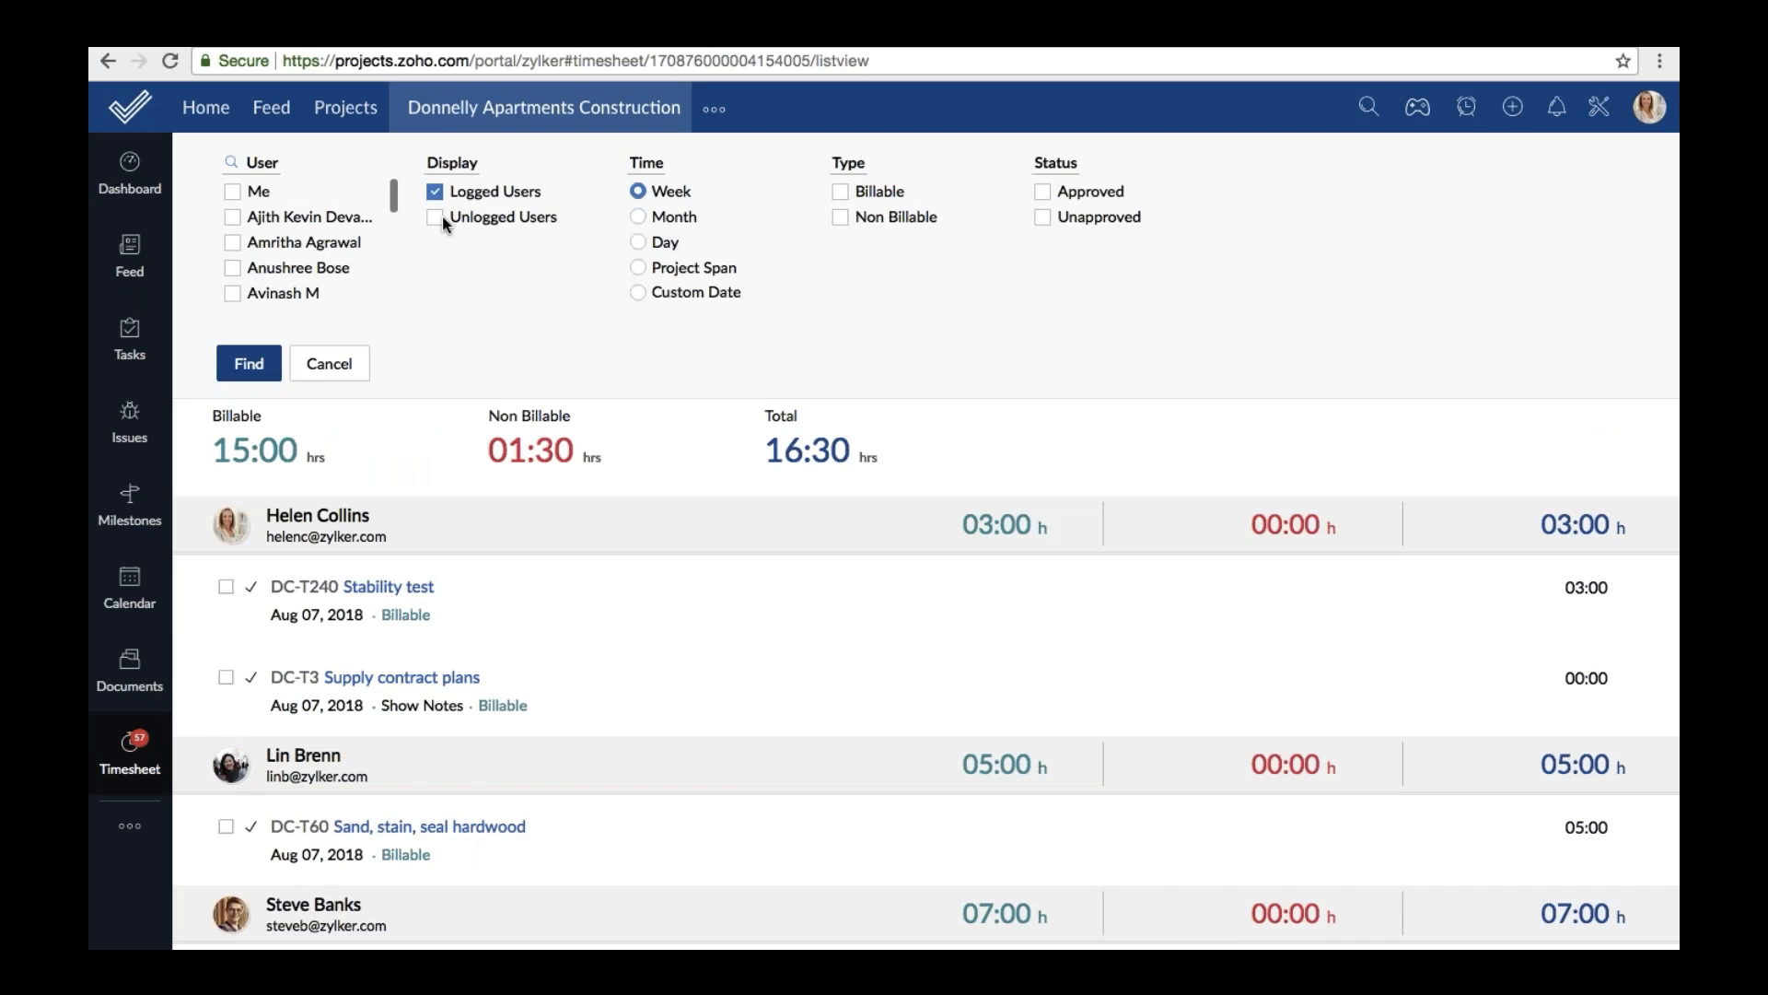
click(435, 192)
click(266, 365)
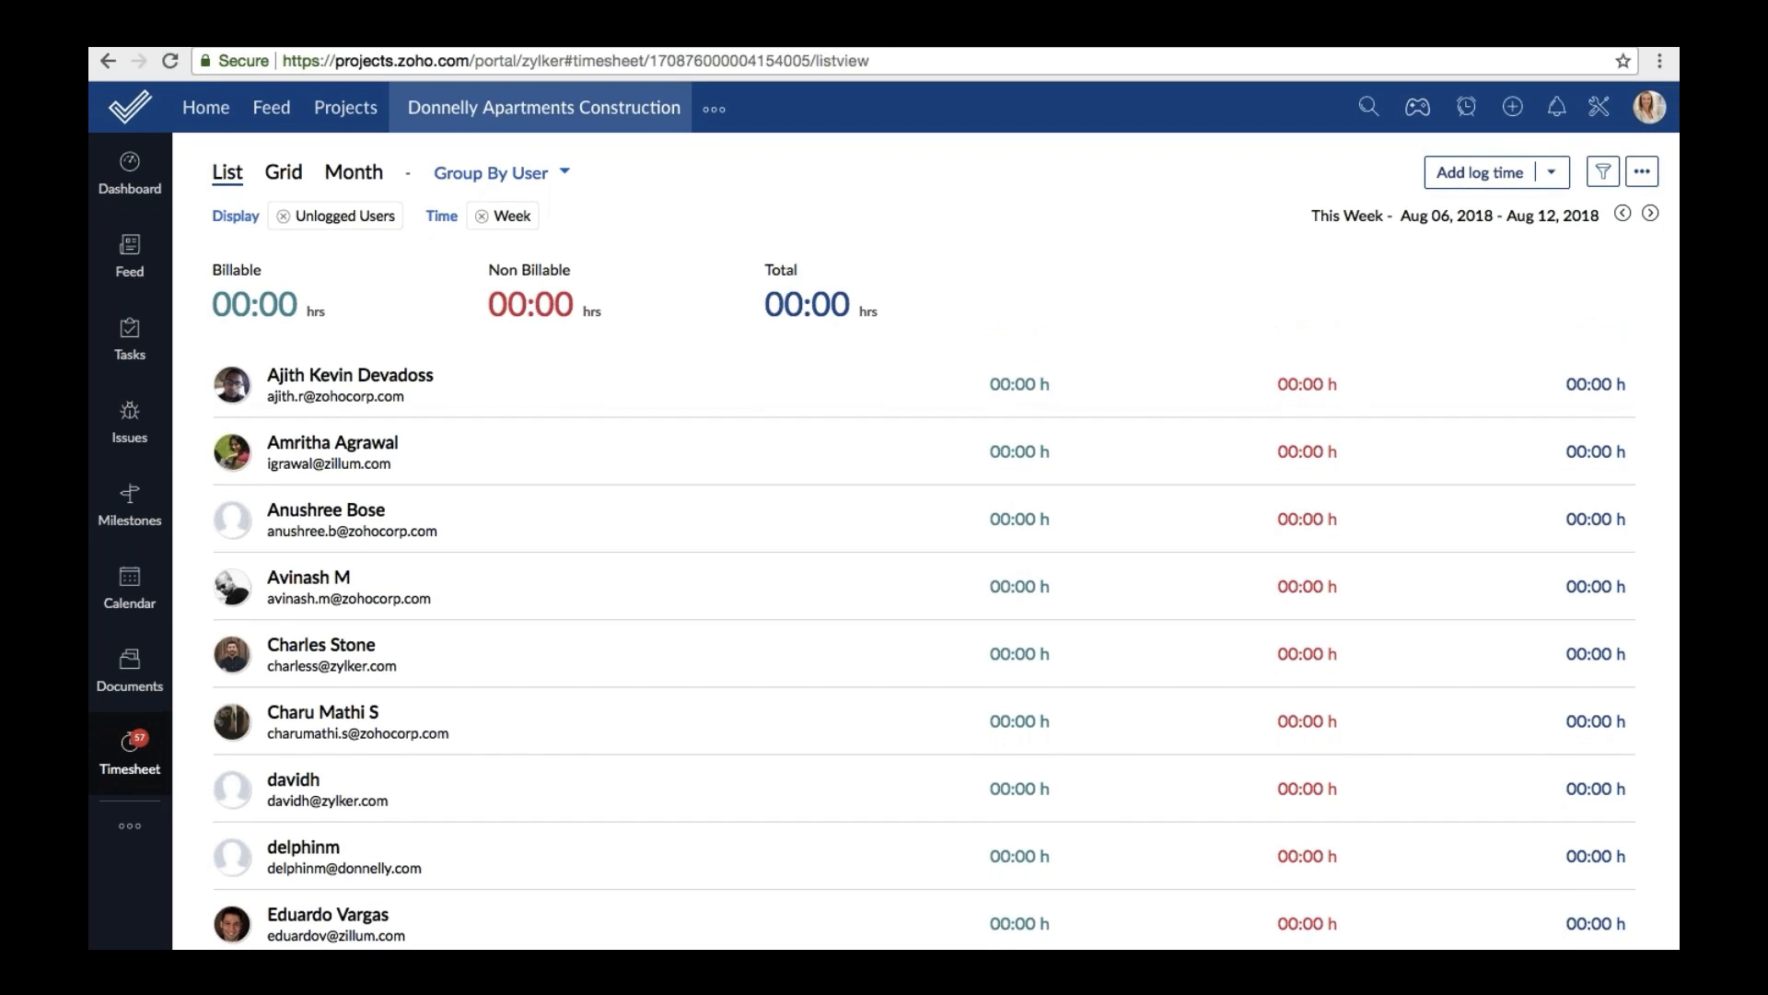
click(1643, 171)
Open the project's Finance section and look through its invoices, the invoice creation option and the expenses.
click(130, 825)
click(247, 627)
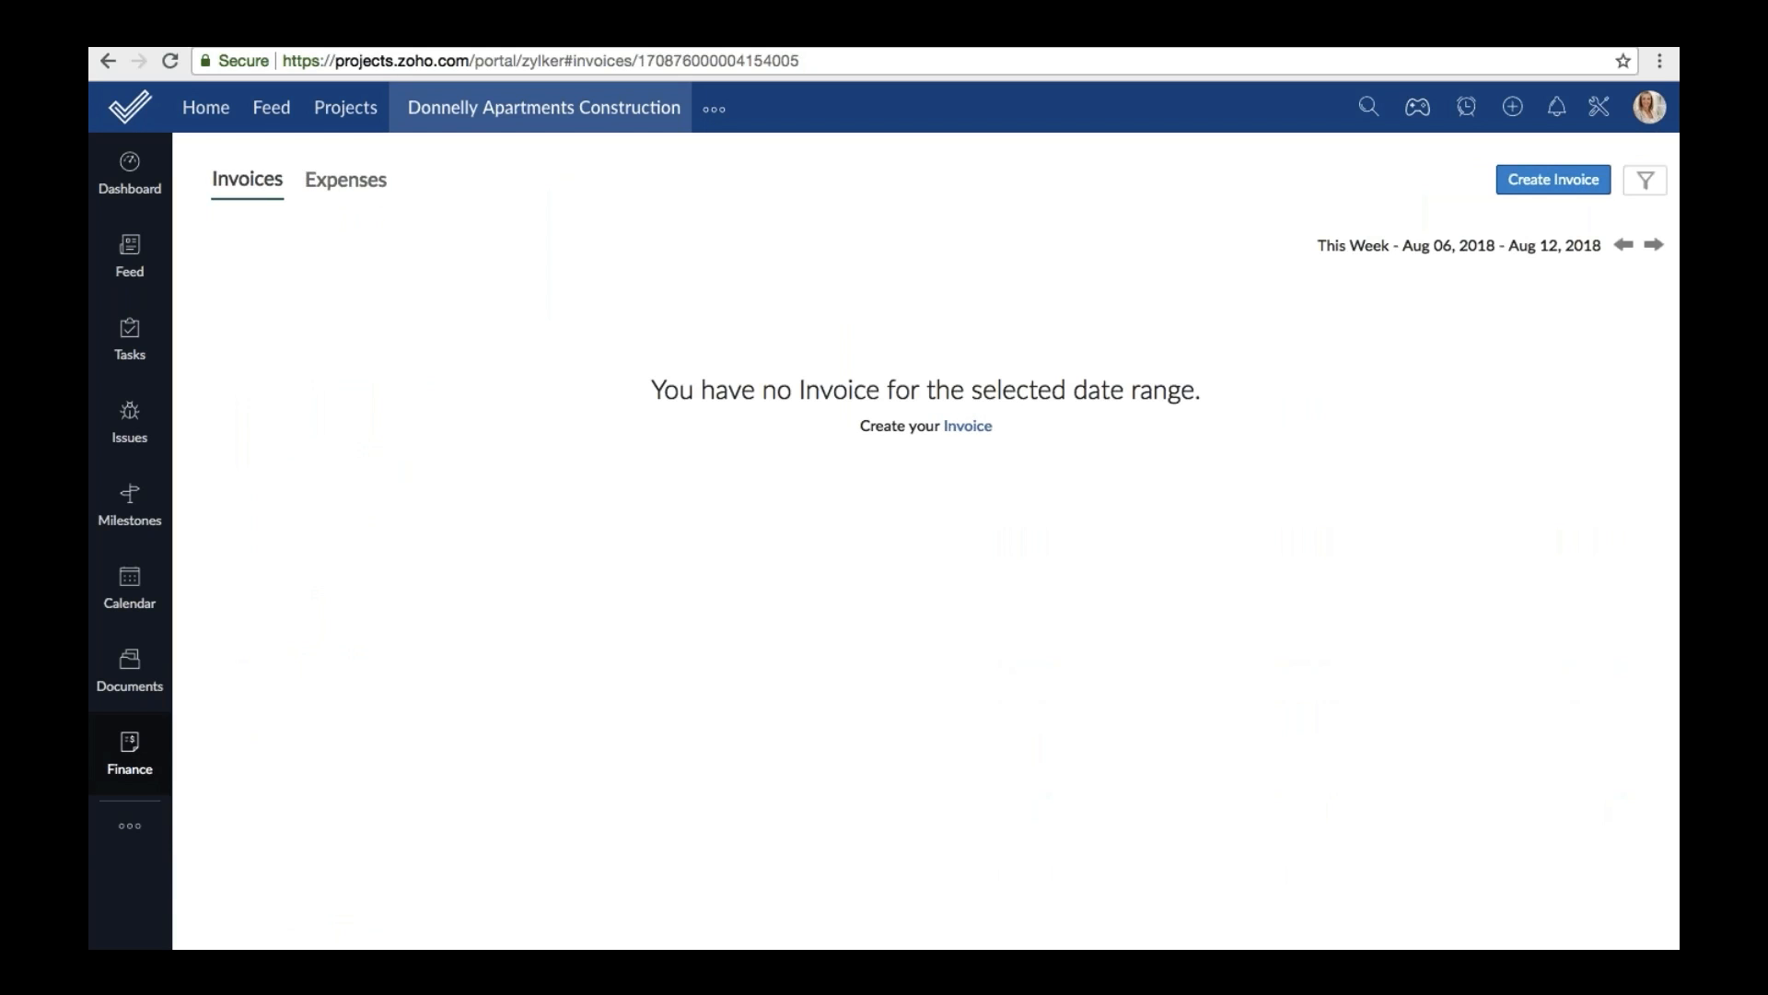
click(1557, 178)
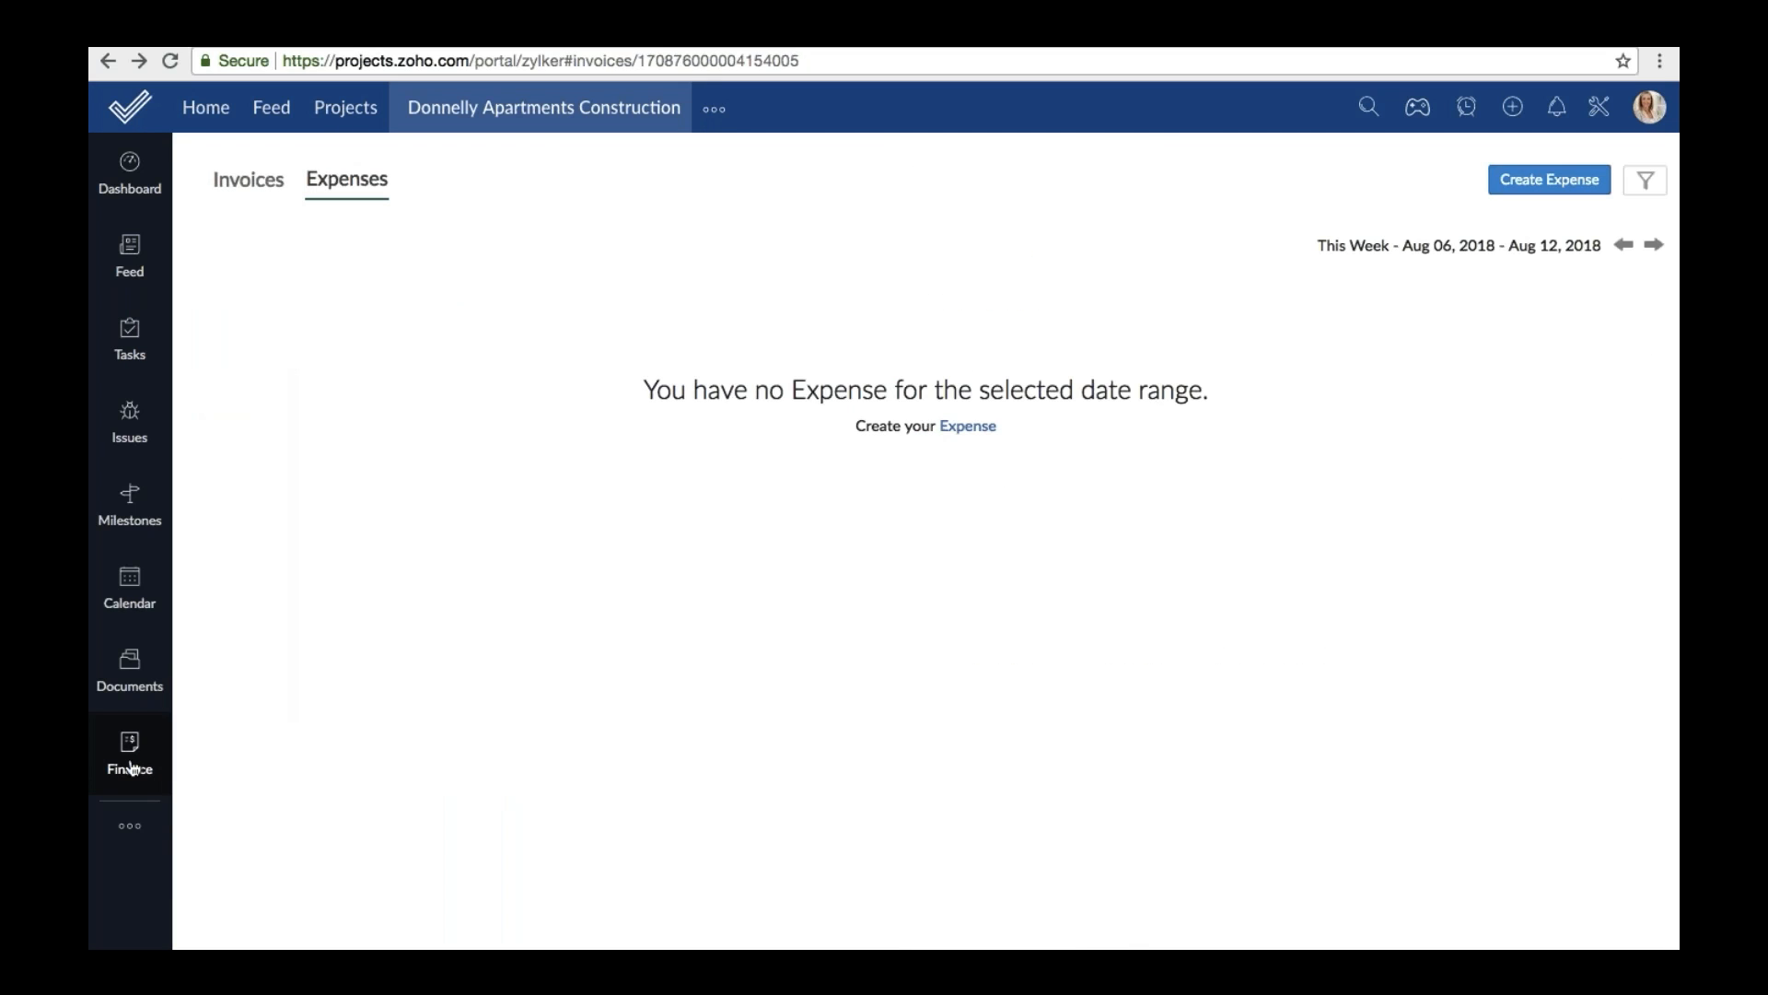
Open the project's Forums, review the options for a new forum post, and close the form without posting.
click(130, 825)
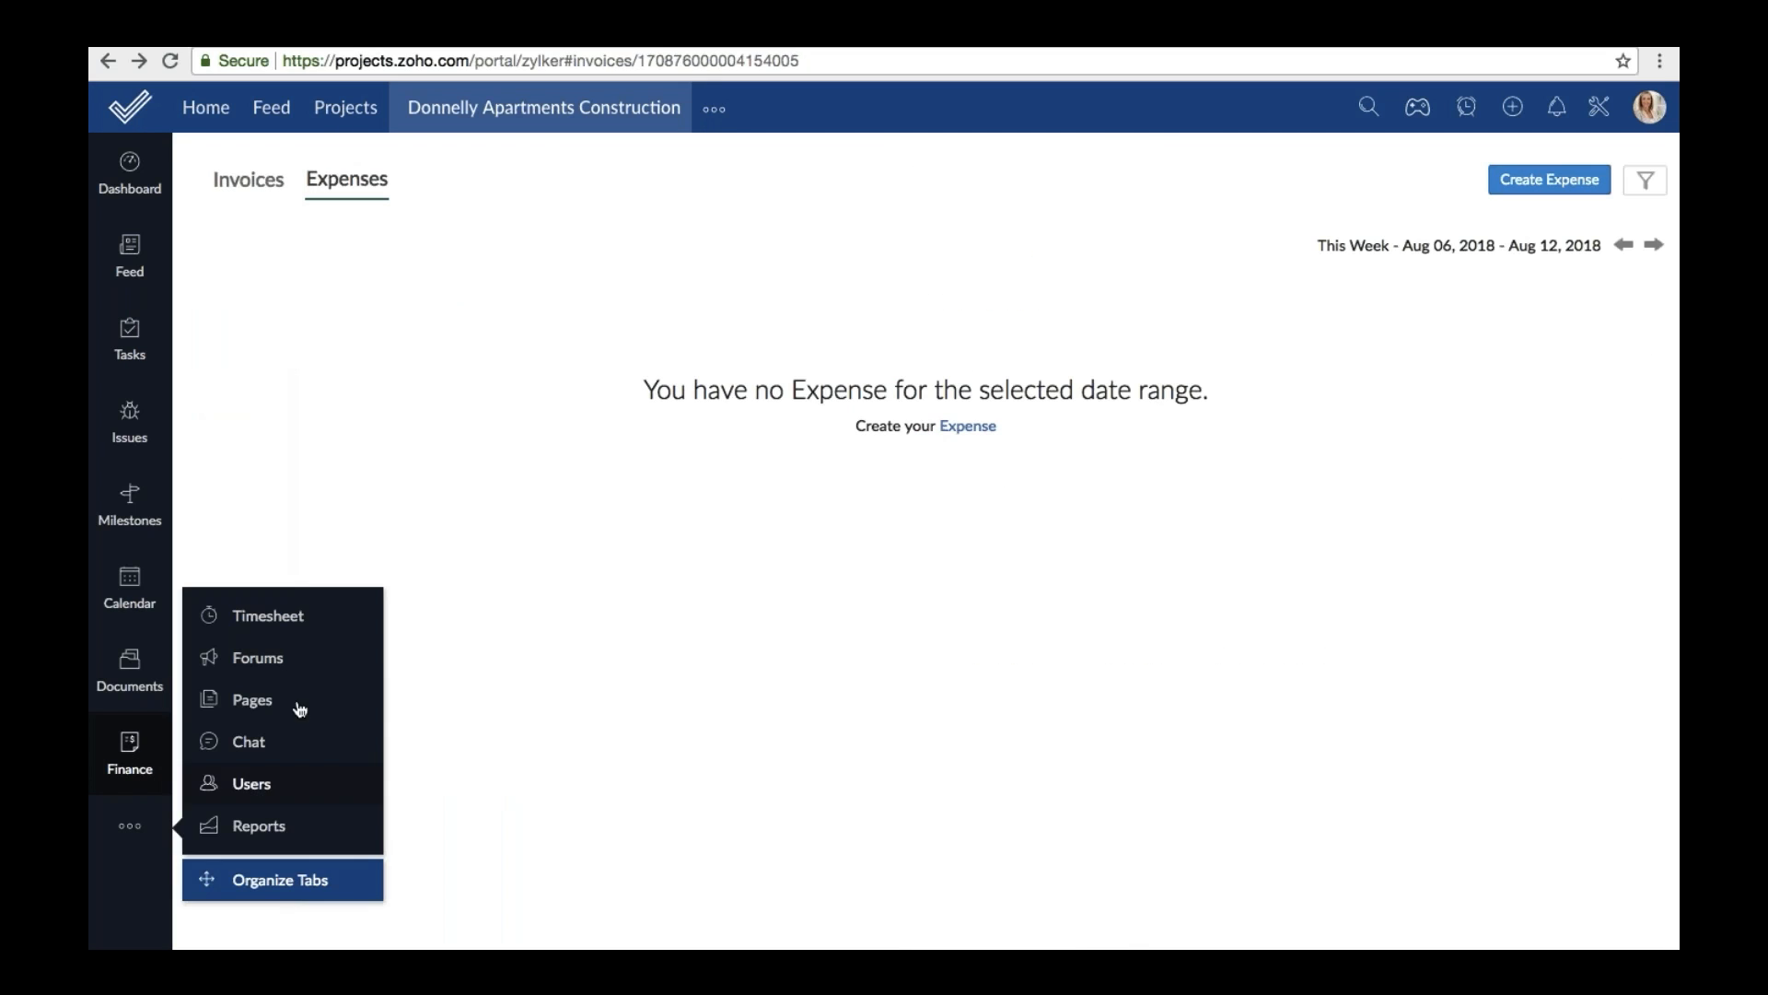
click(269, 664)
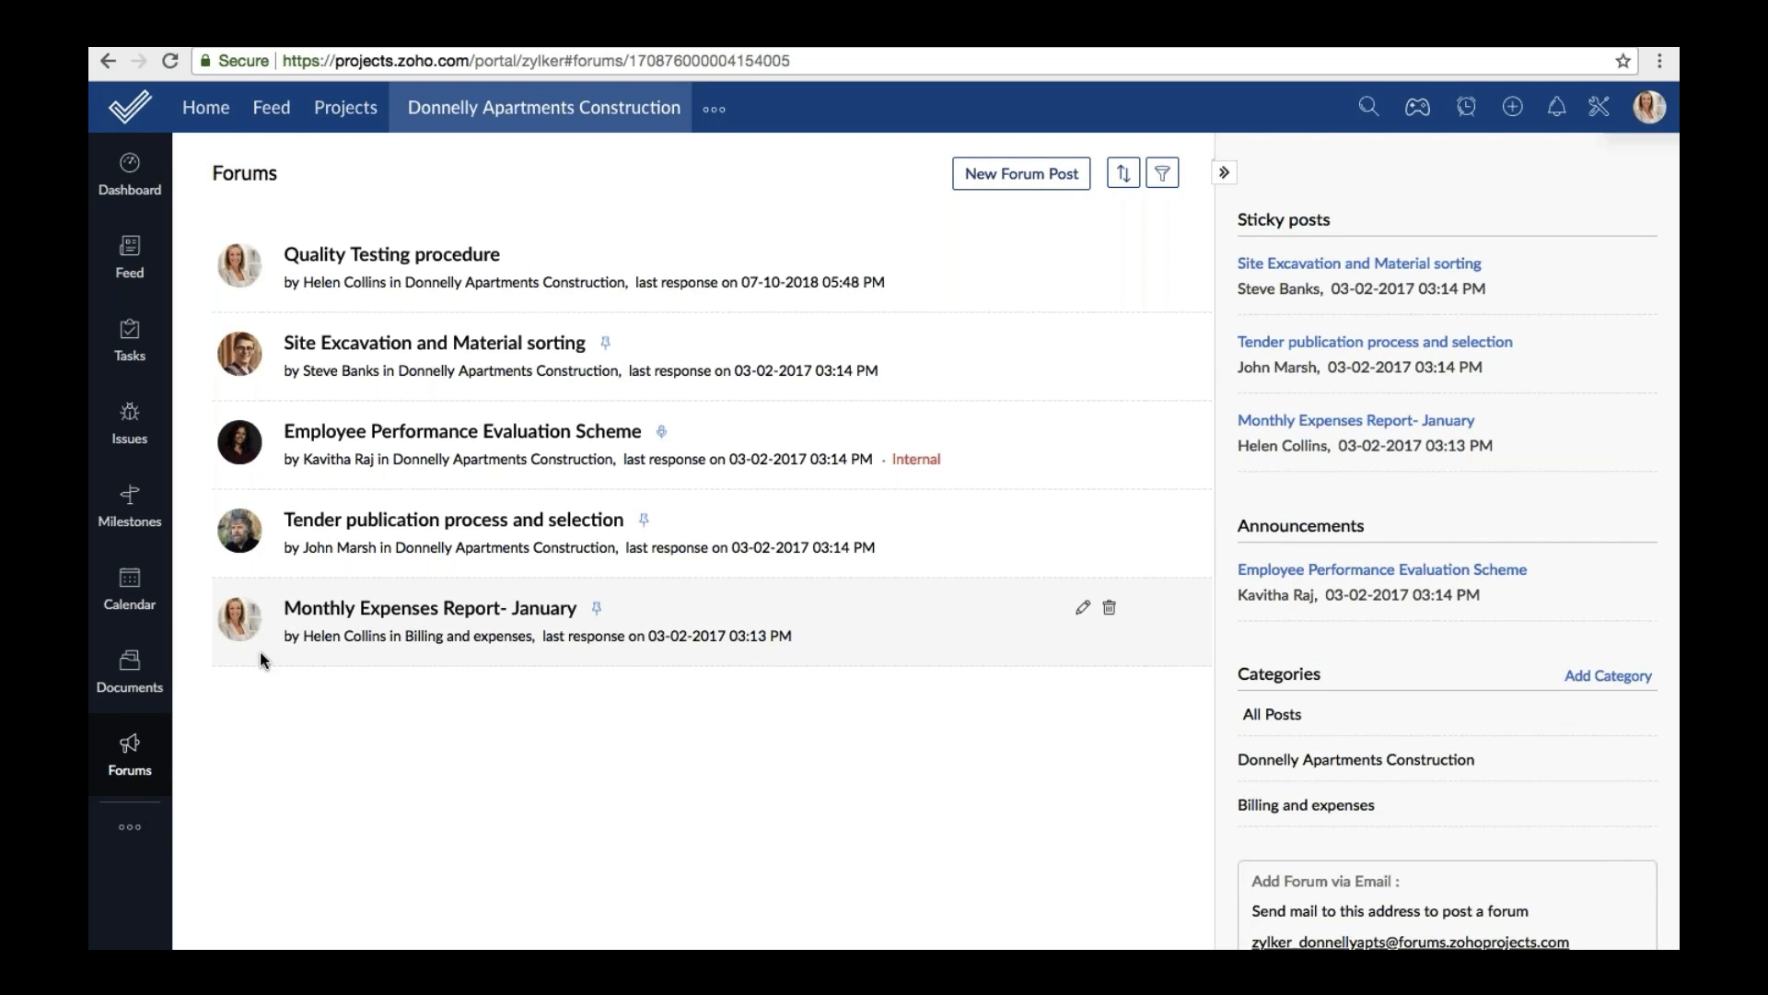
click(1033, 193)
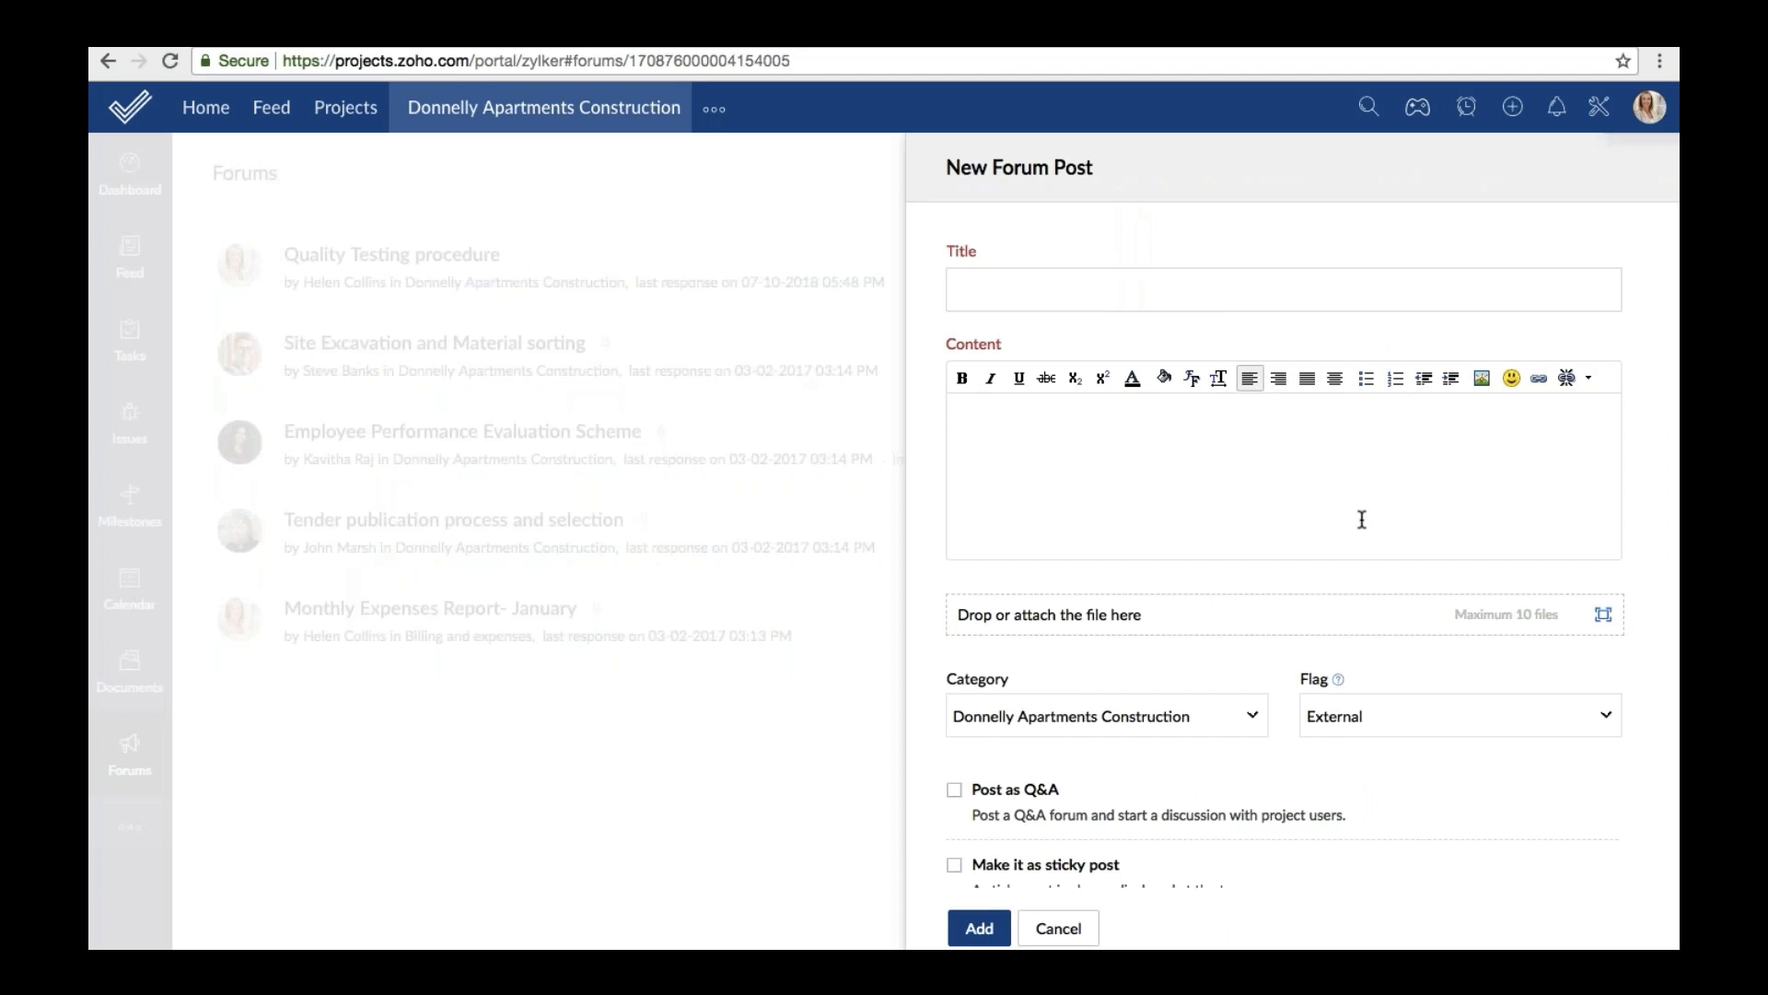
scroll(1362, 519, down, 2)
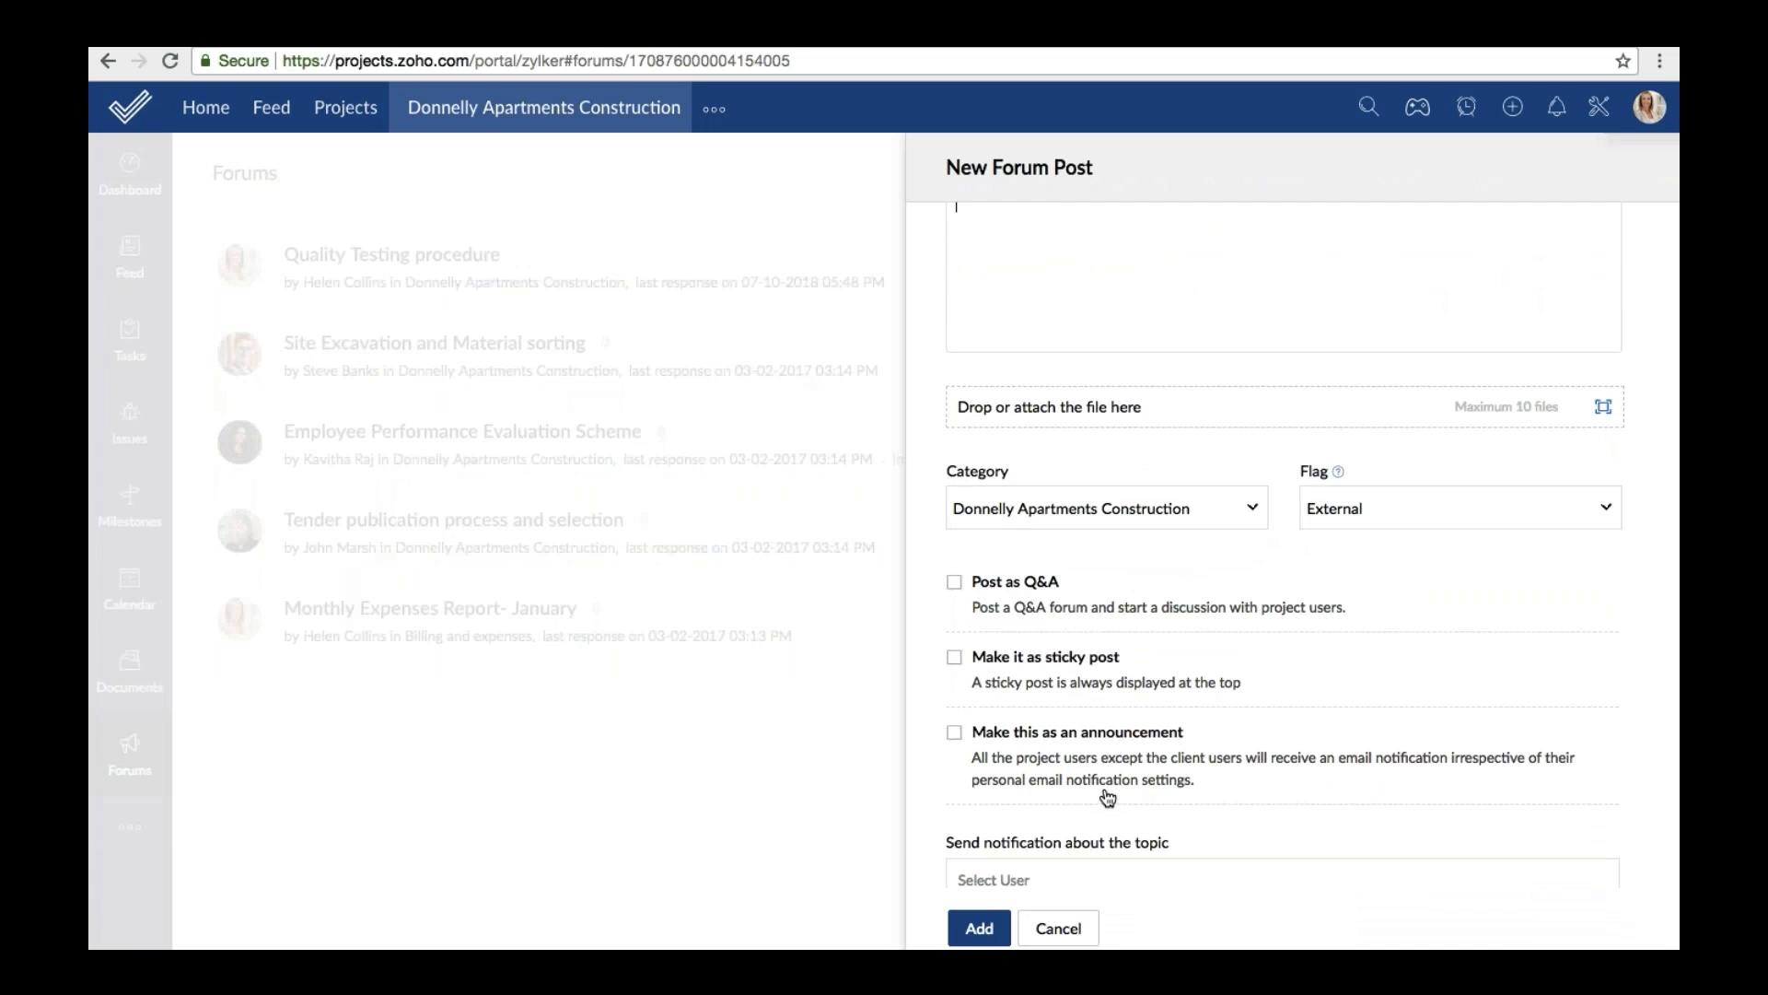
scroll(1347, 636, down, 1)
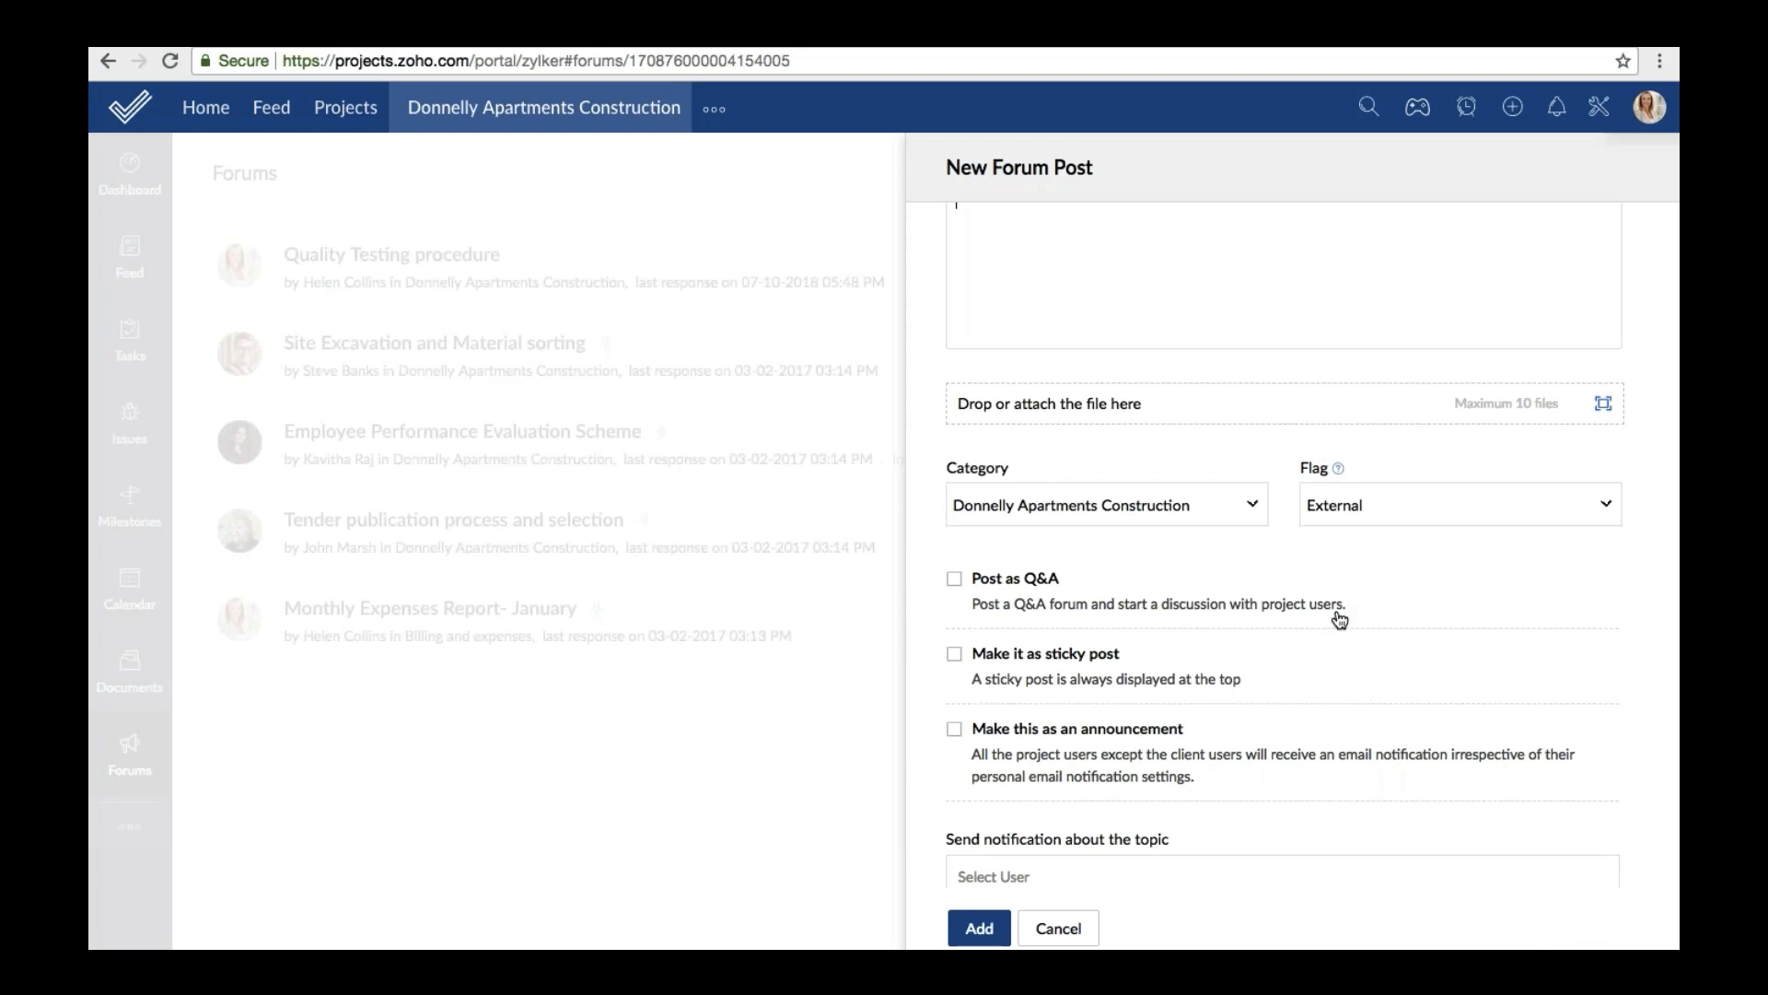
click(768, 751)
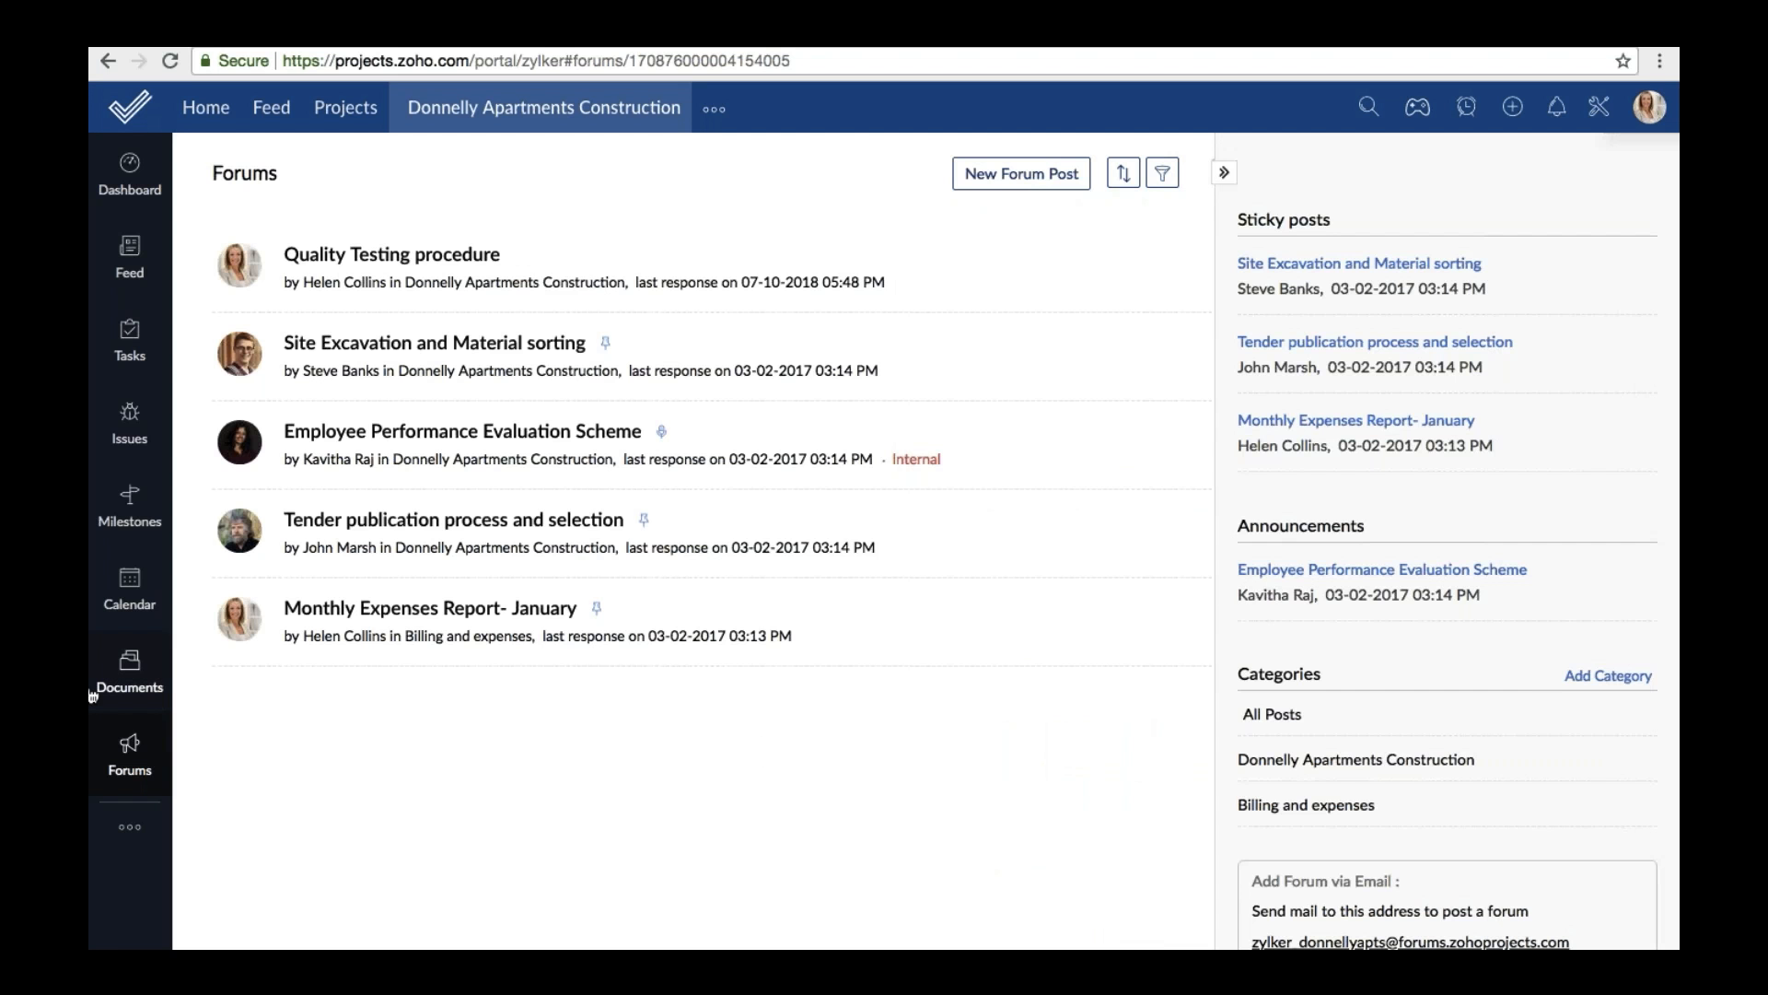
Open the project's Pages dashboard to view the recently changed and newly added pages.
click(129, 828)
click(253, 701)
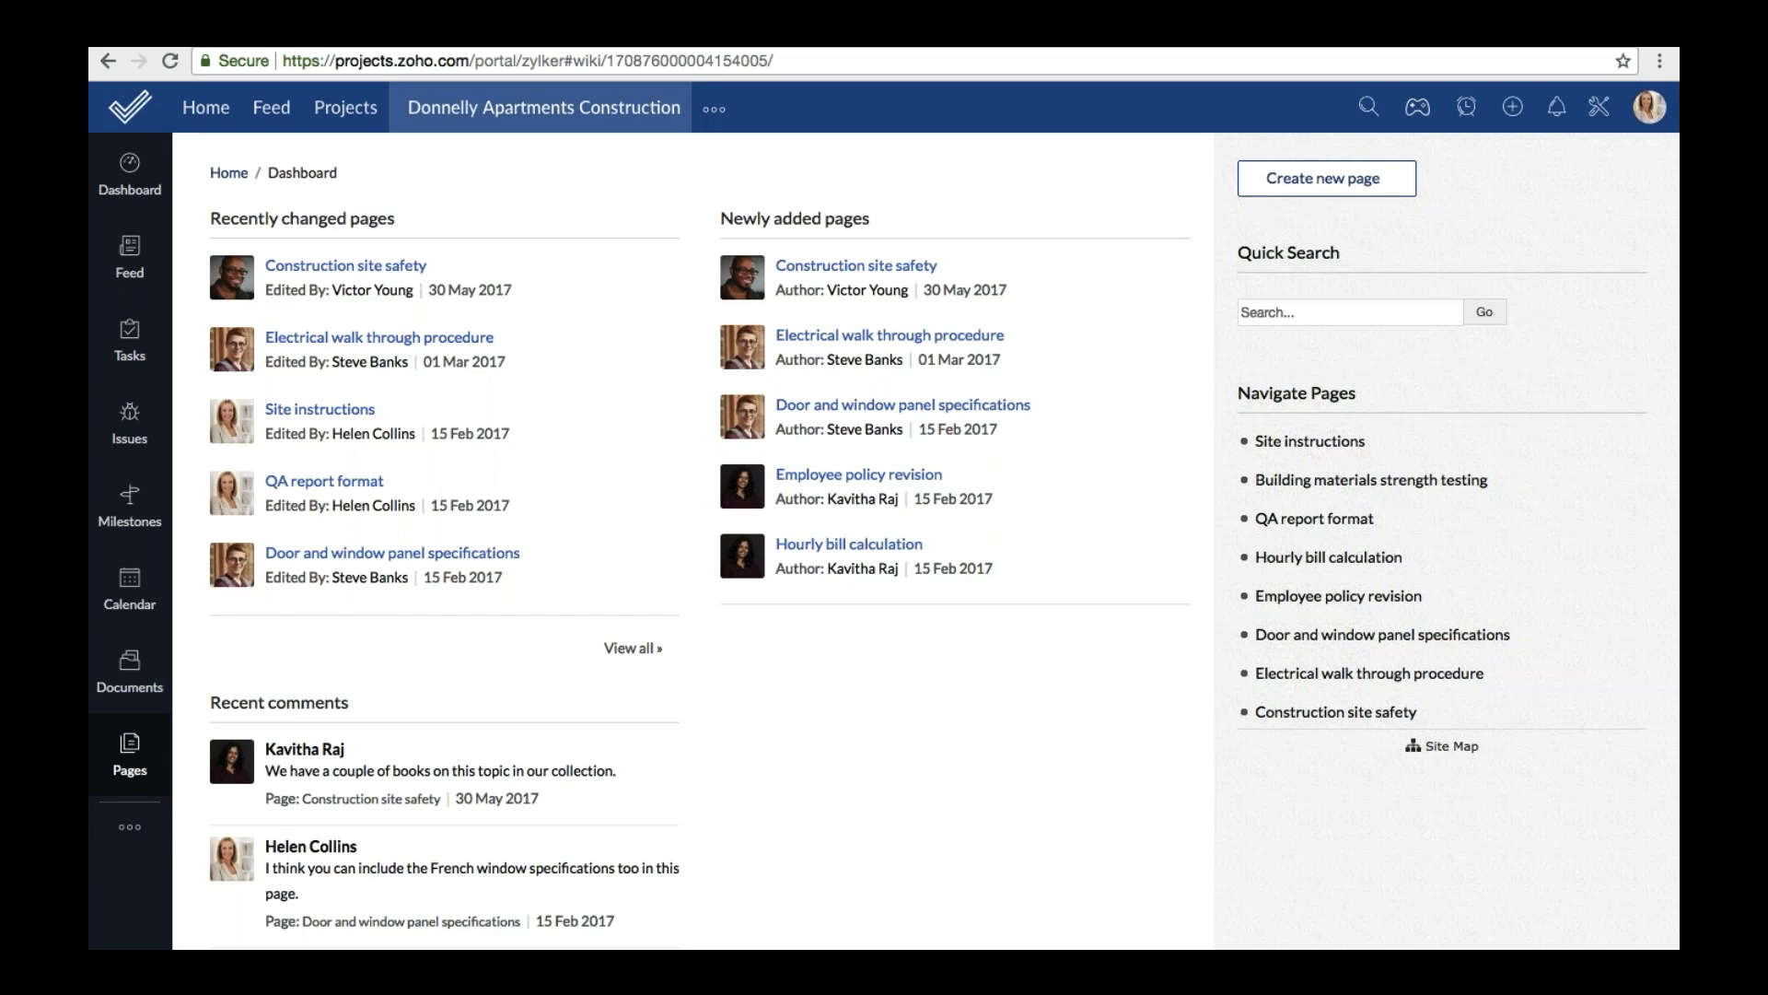
Open the project's Chat section to view its chat topics, and briefly open the contacts, chats and channels search.
click(130, 826)
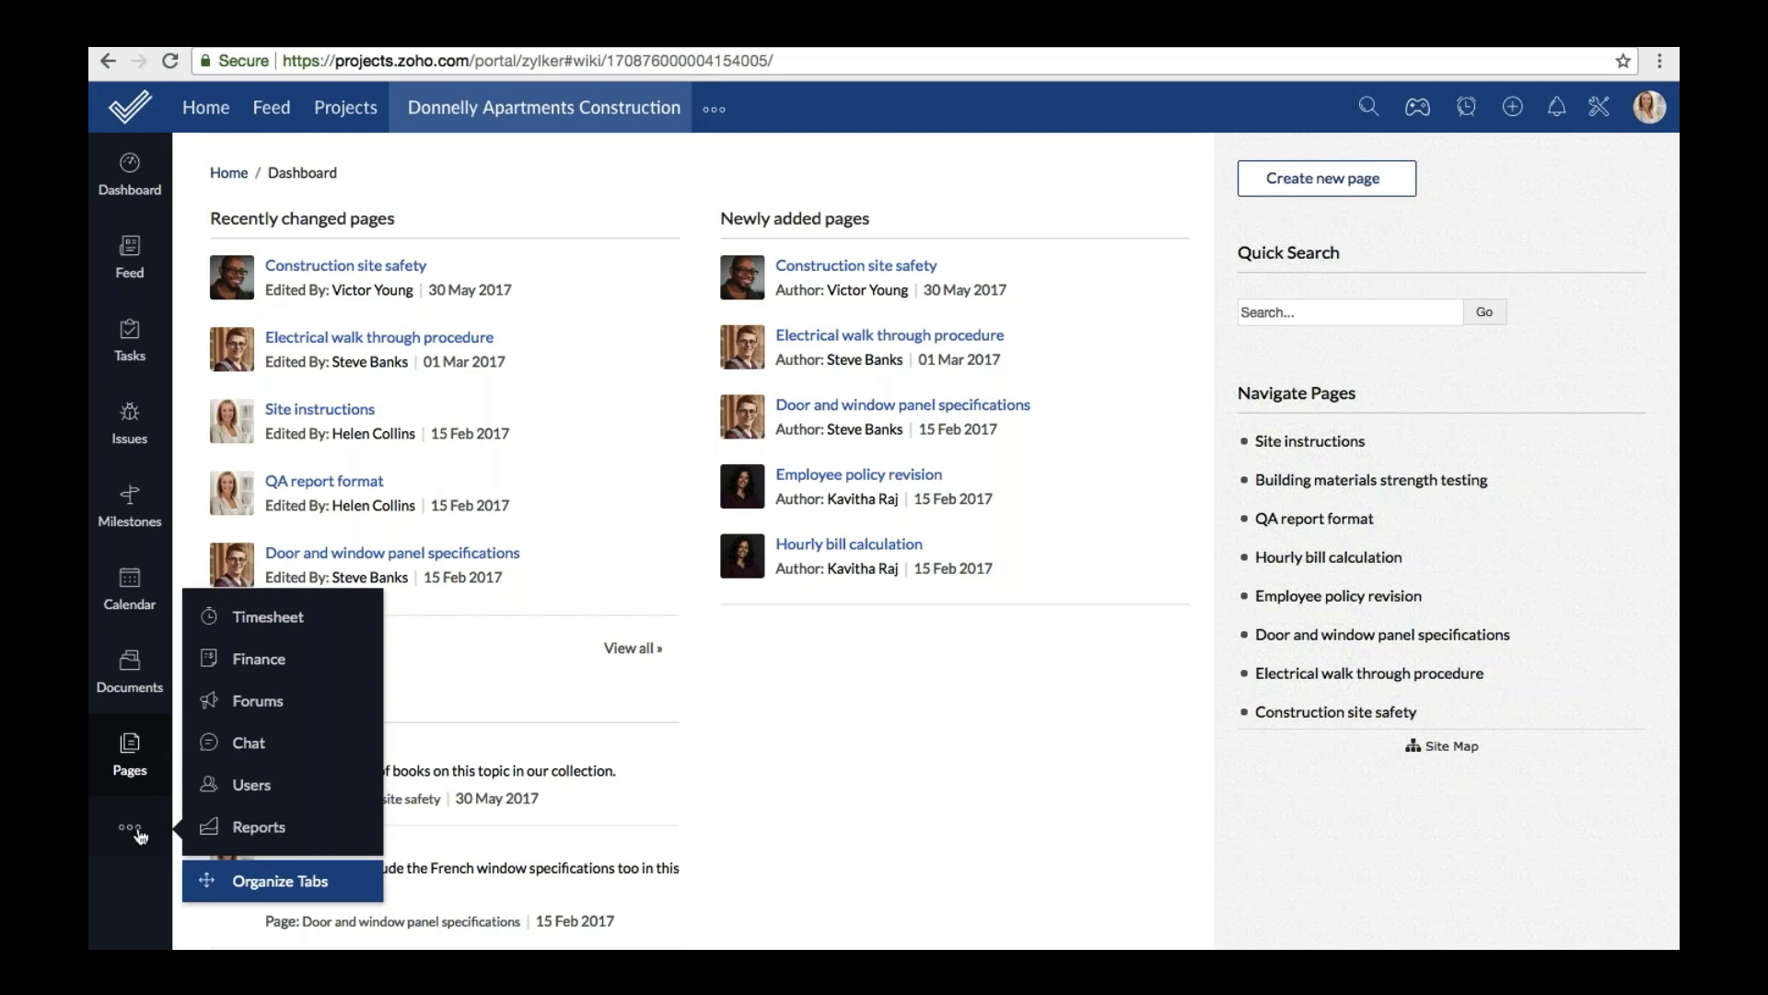
click(247, 741)
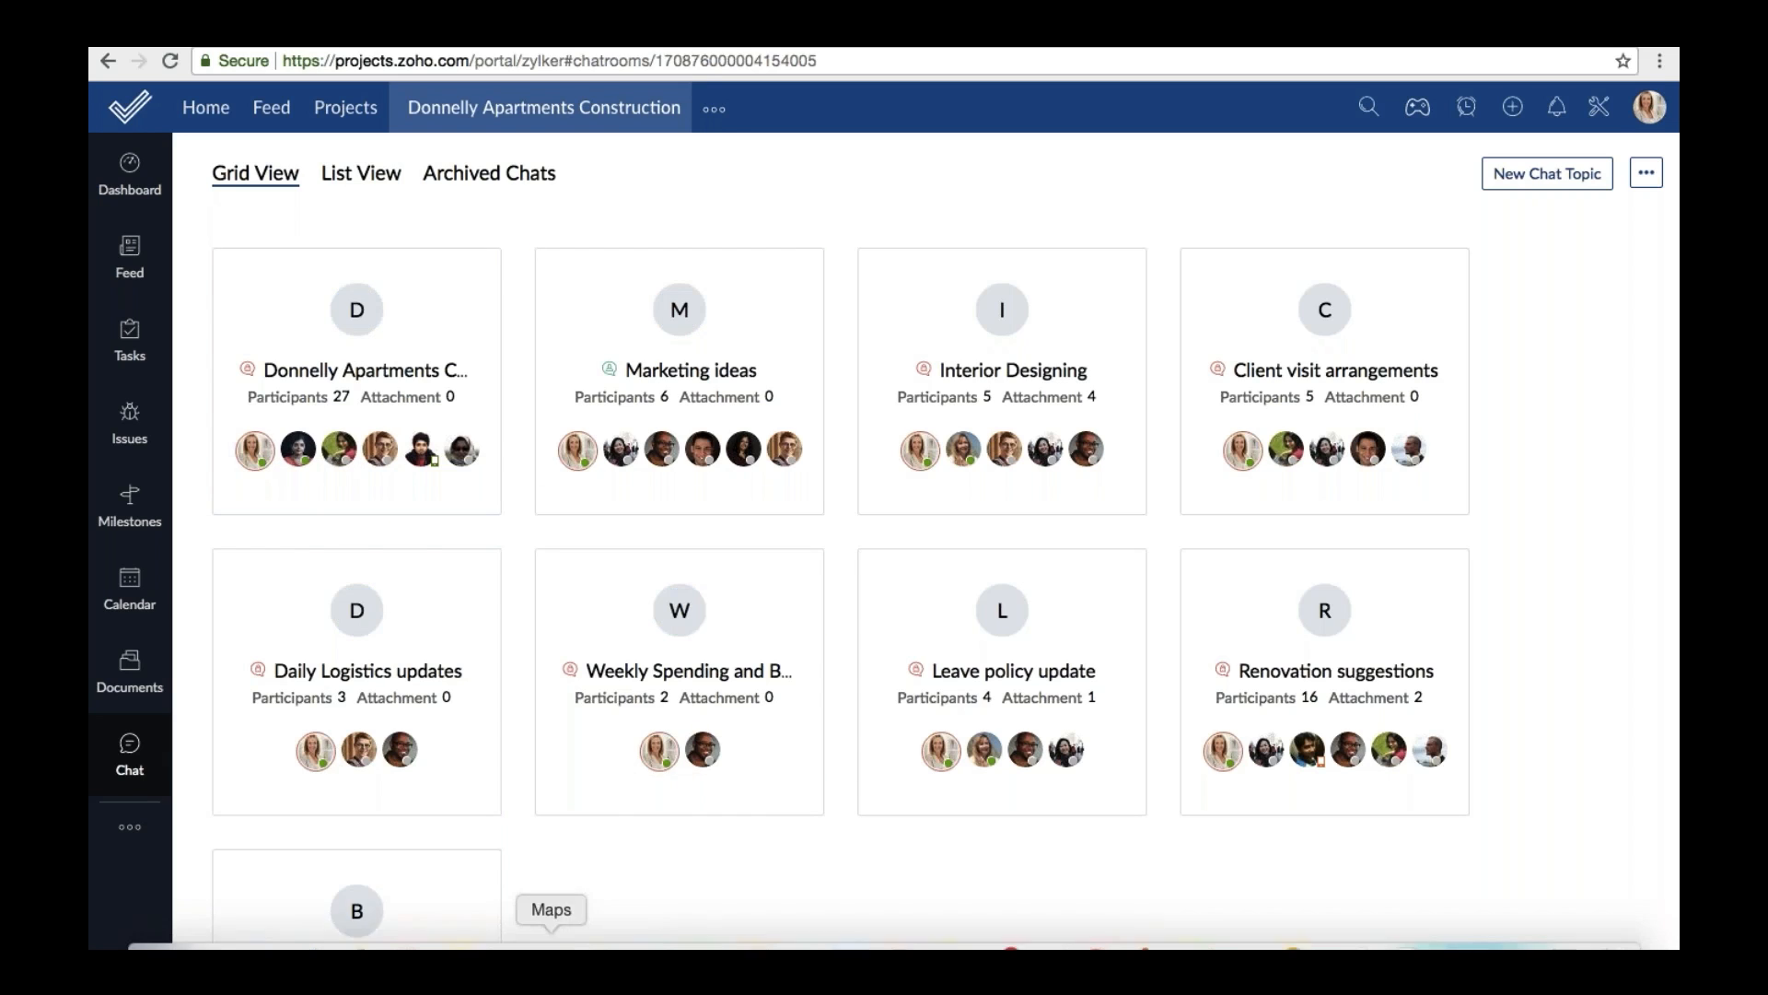
key(ctrl+space)
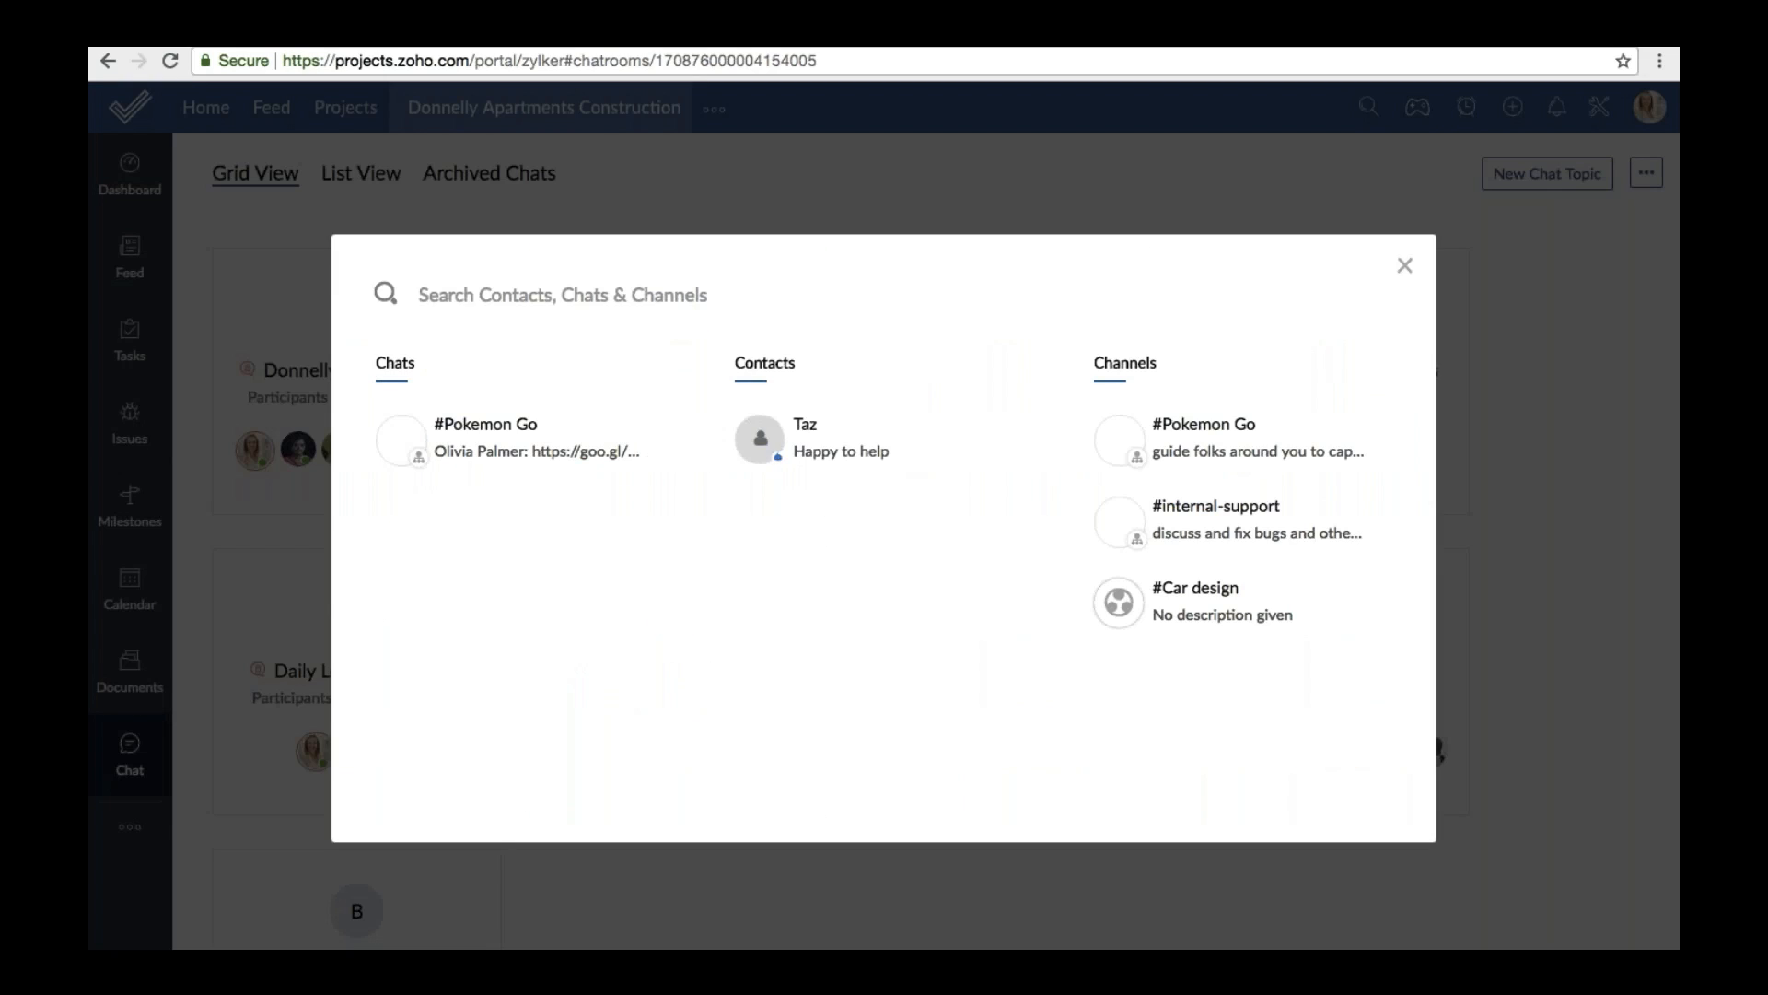
key(Escape)
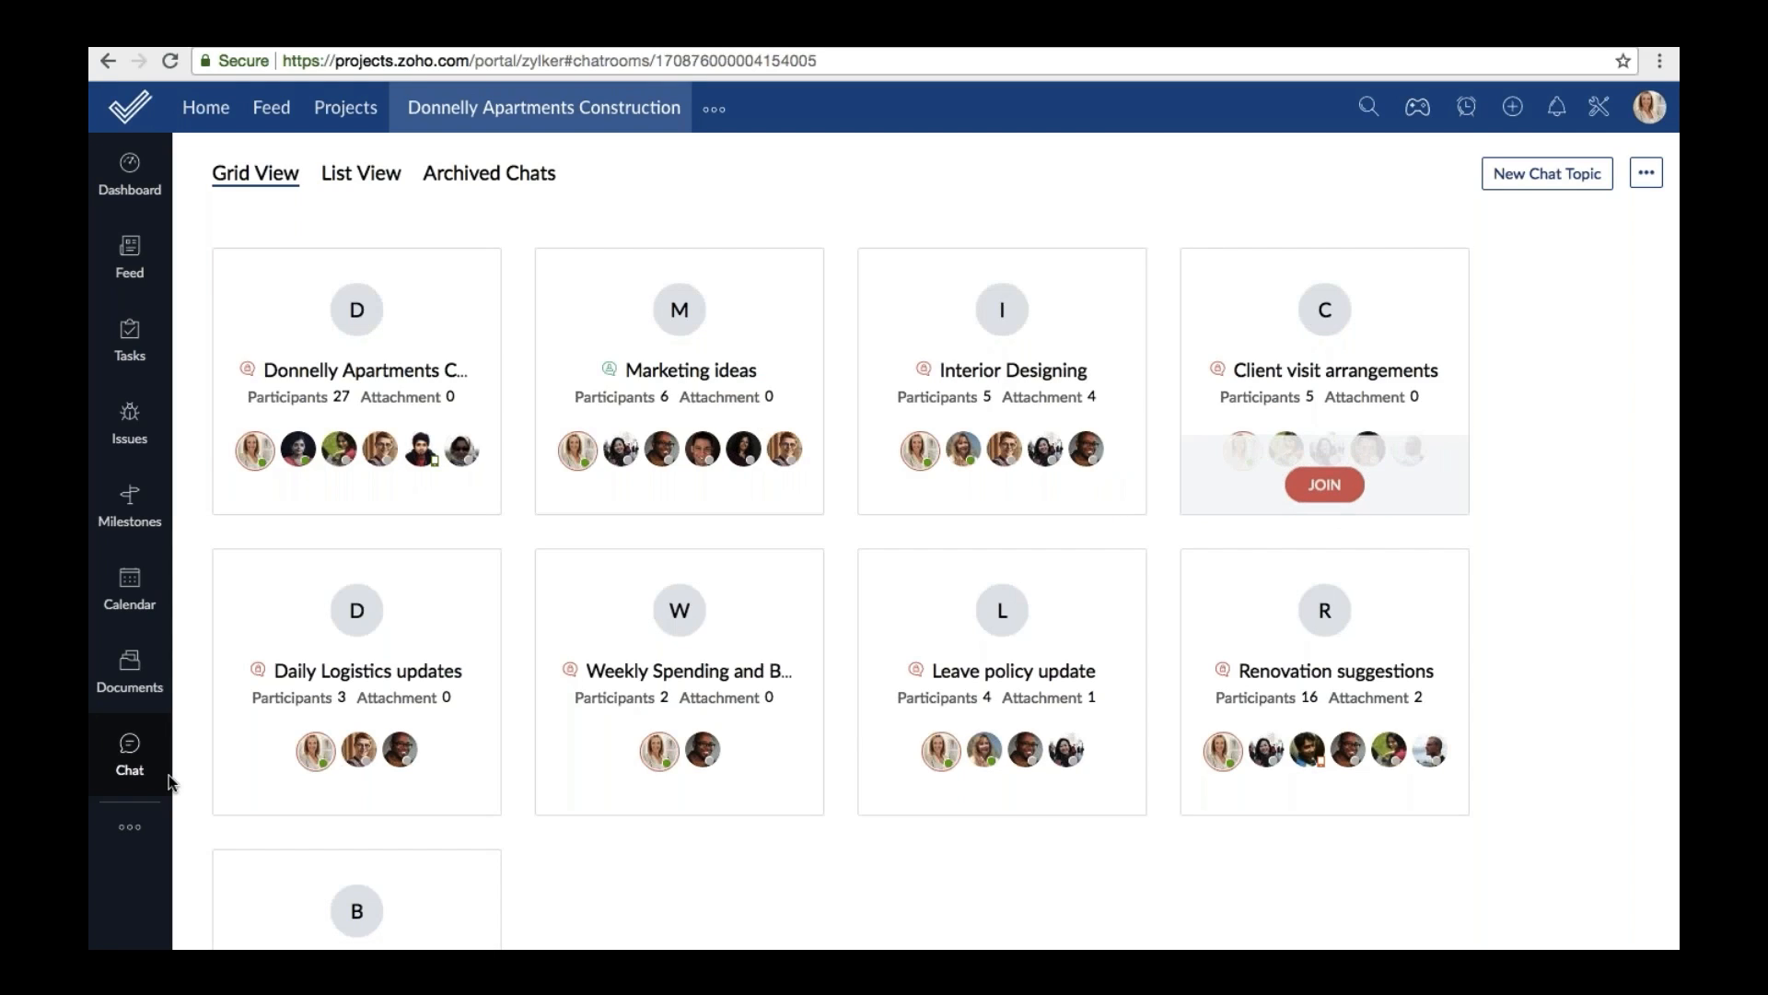
Open the project's Users section and look through the list of users with their rates and roles.
click(130, 827)
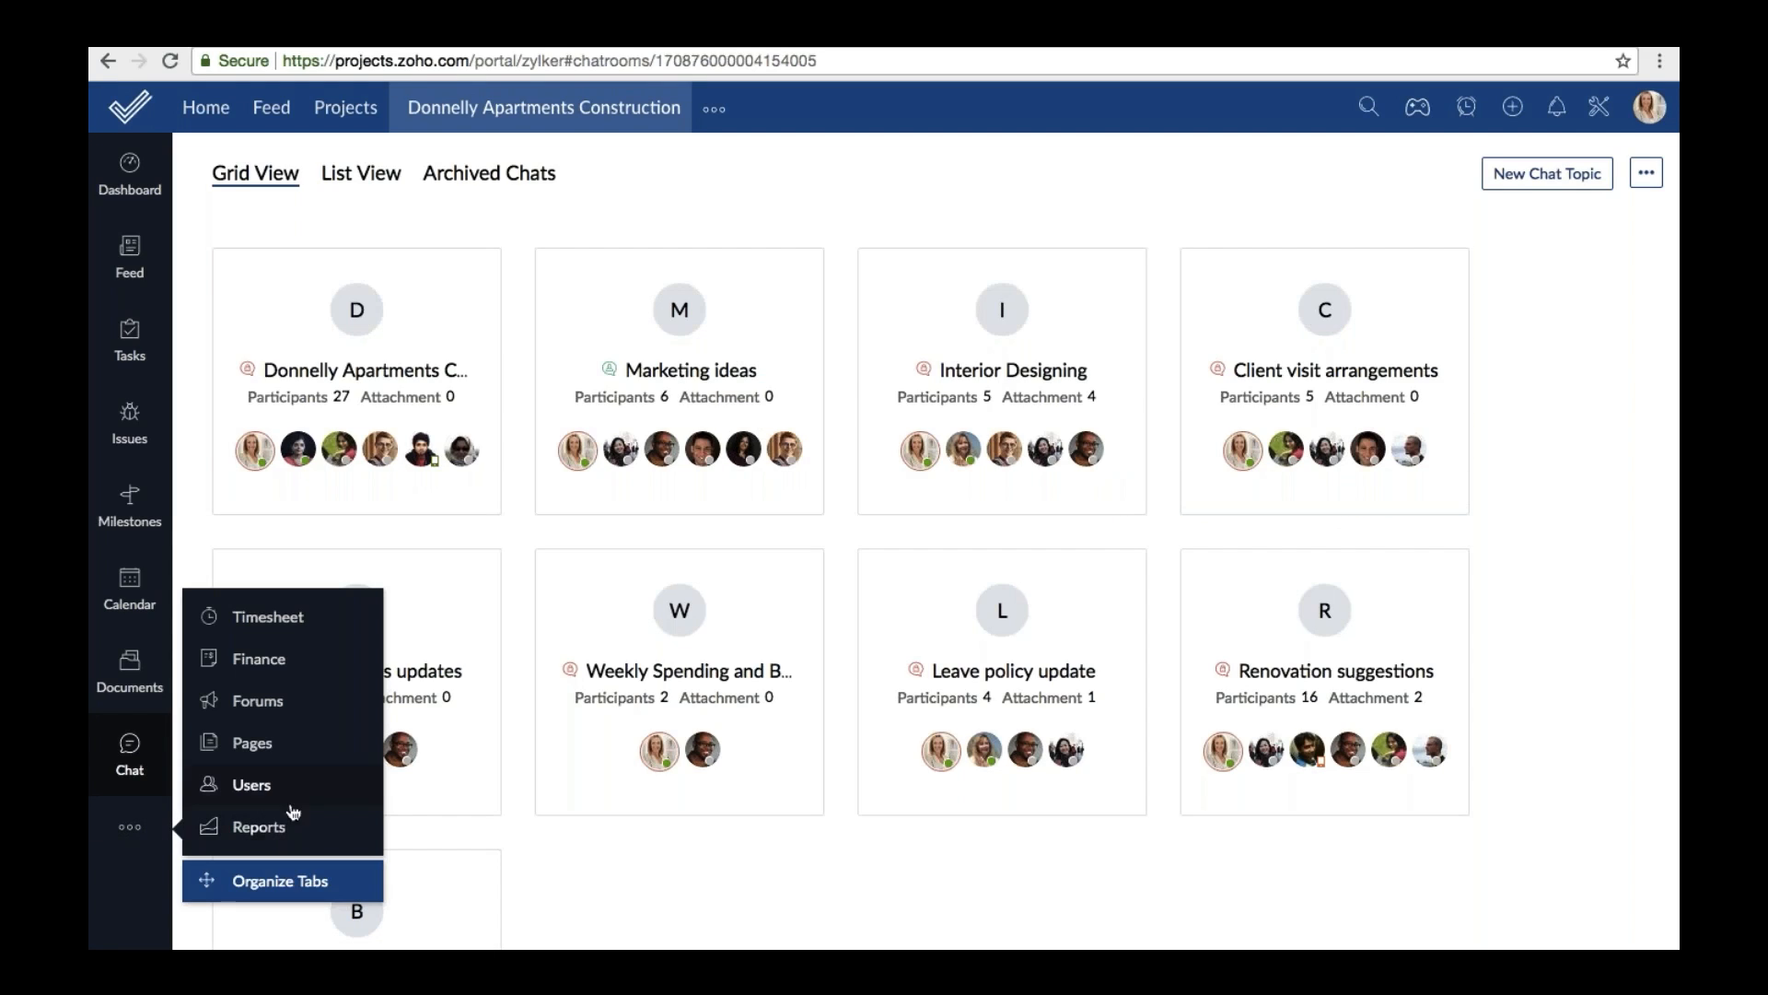
click(250, 786)
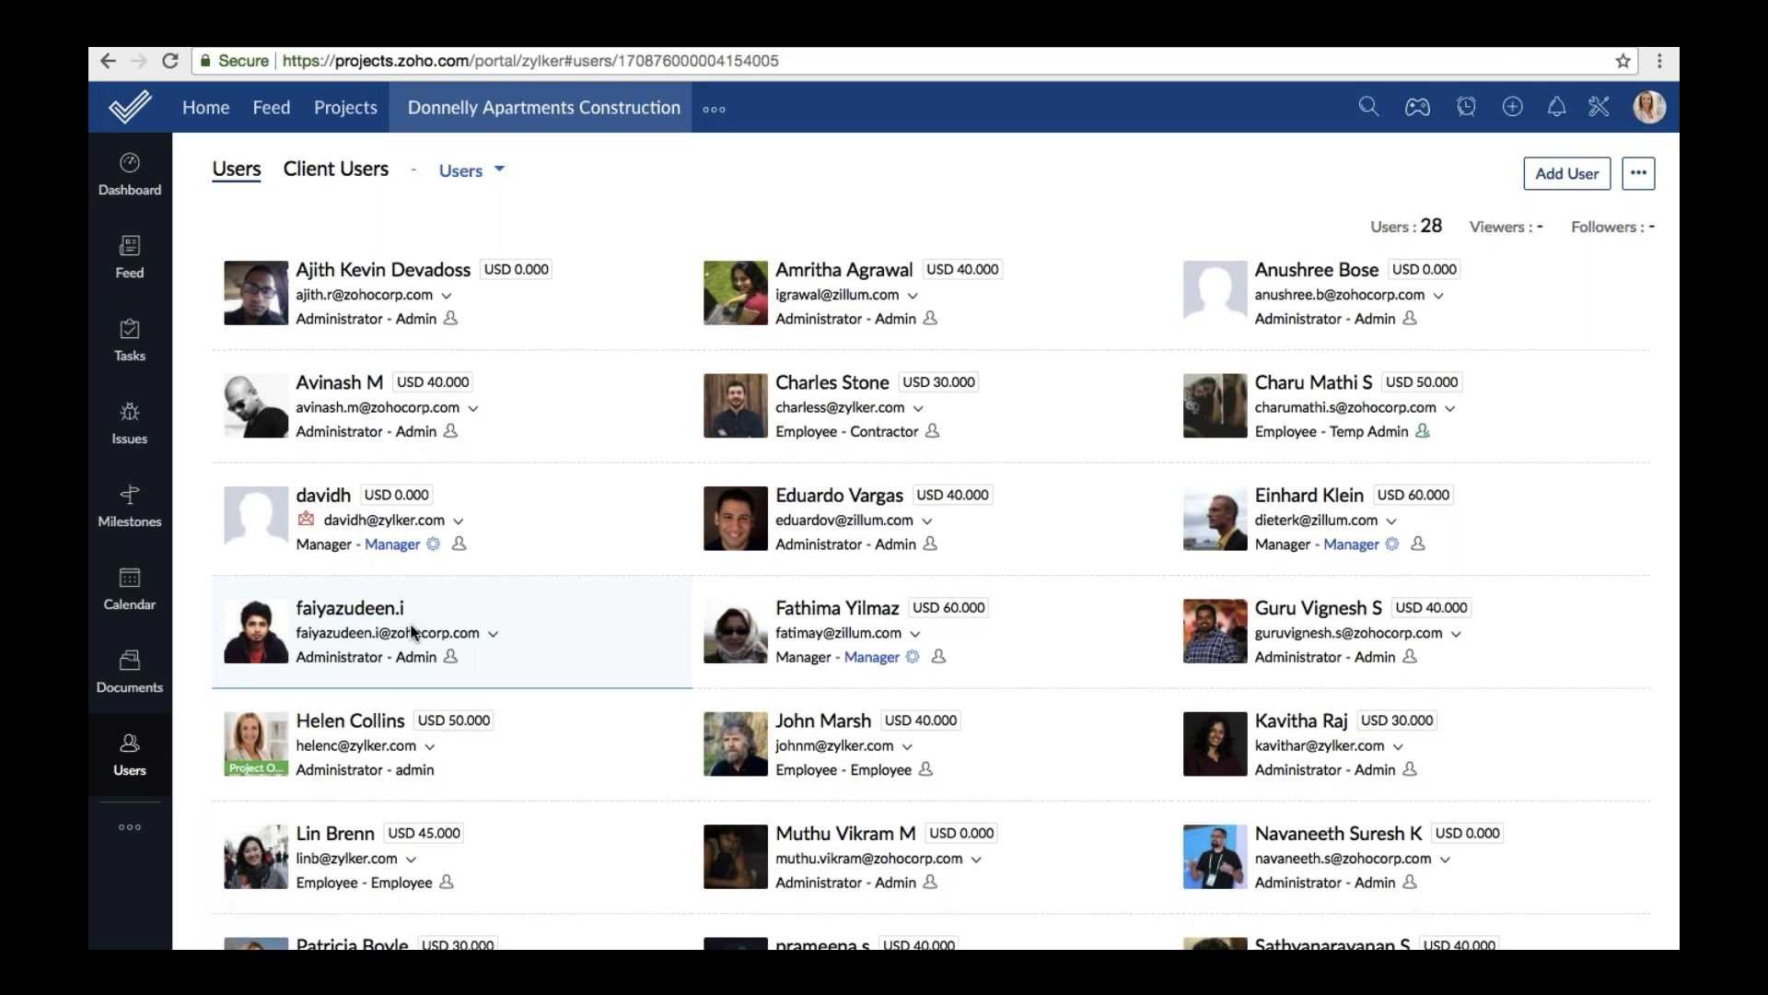
scroll(413, 615, down, 2)
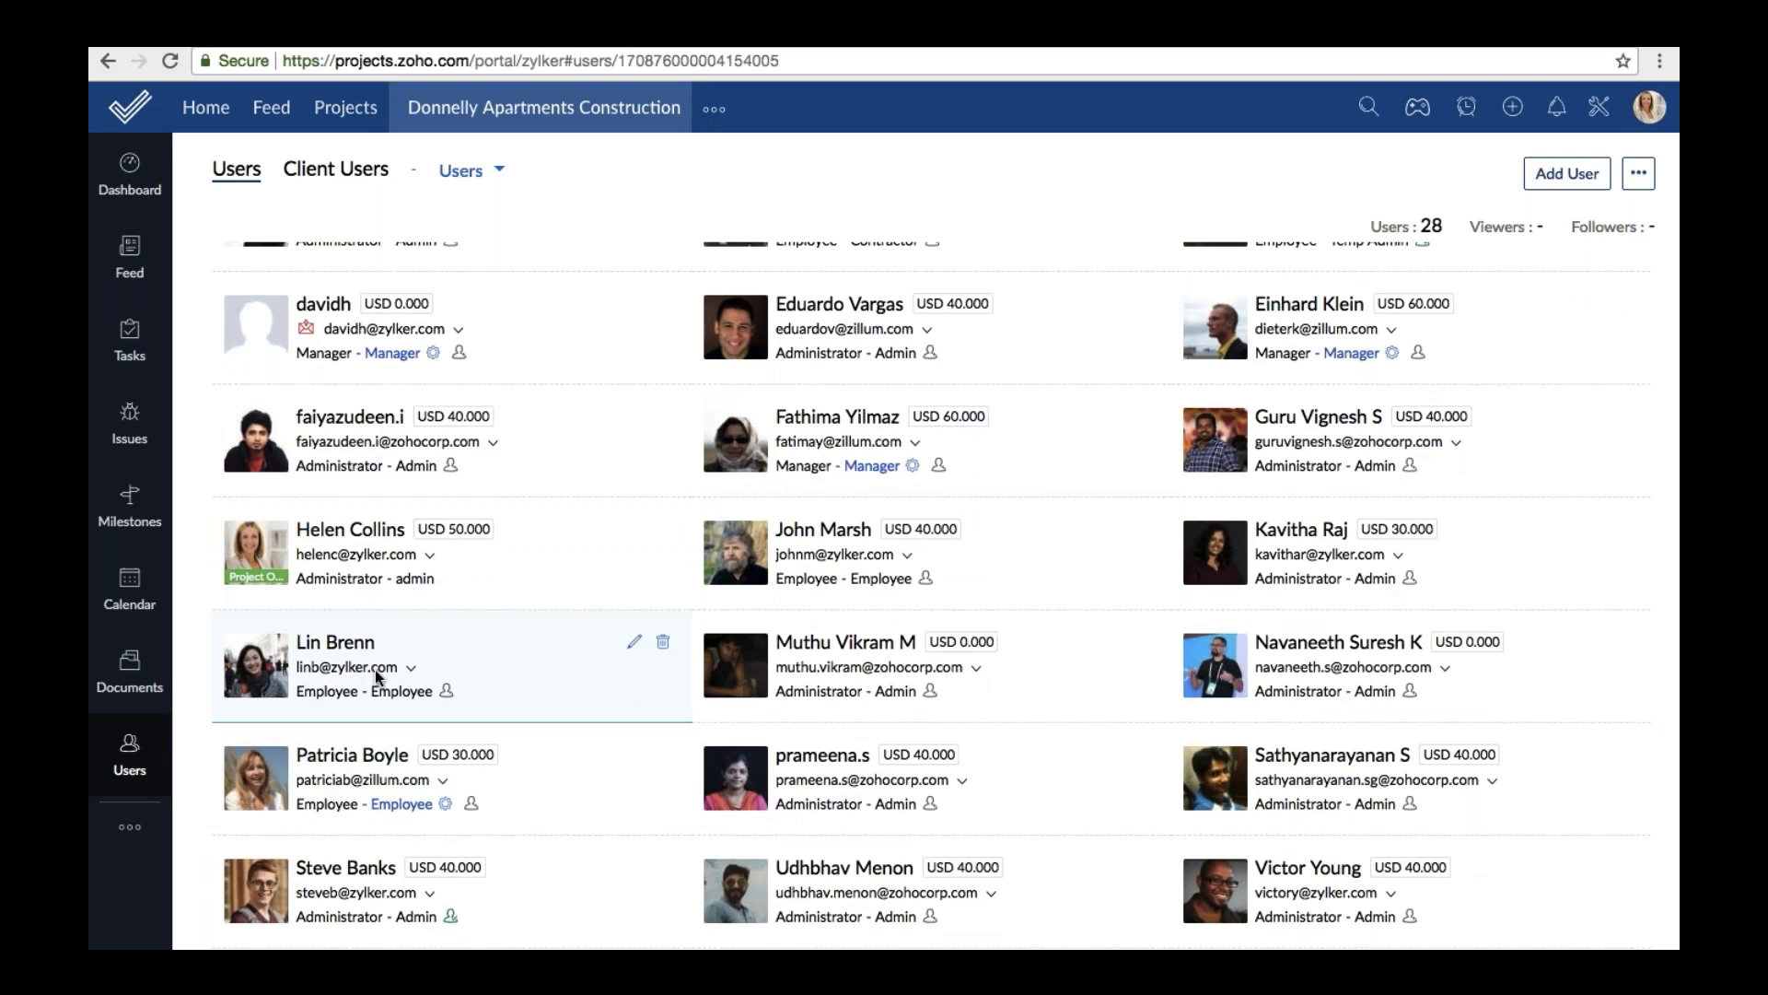
Customize the USD 45.000-rate employee's permissions: enable Project Settings & Issue Tracker and Associate Users / Clients, remove Issues viewing, and save.
click(633, 641)
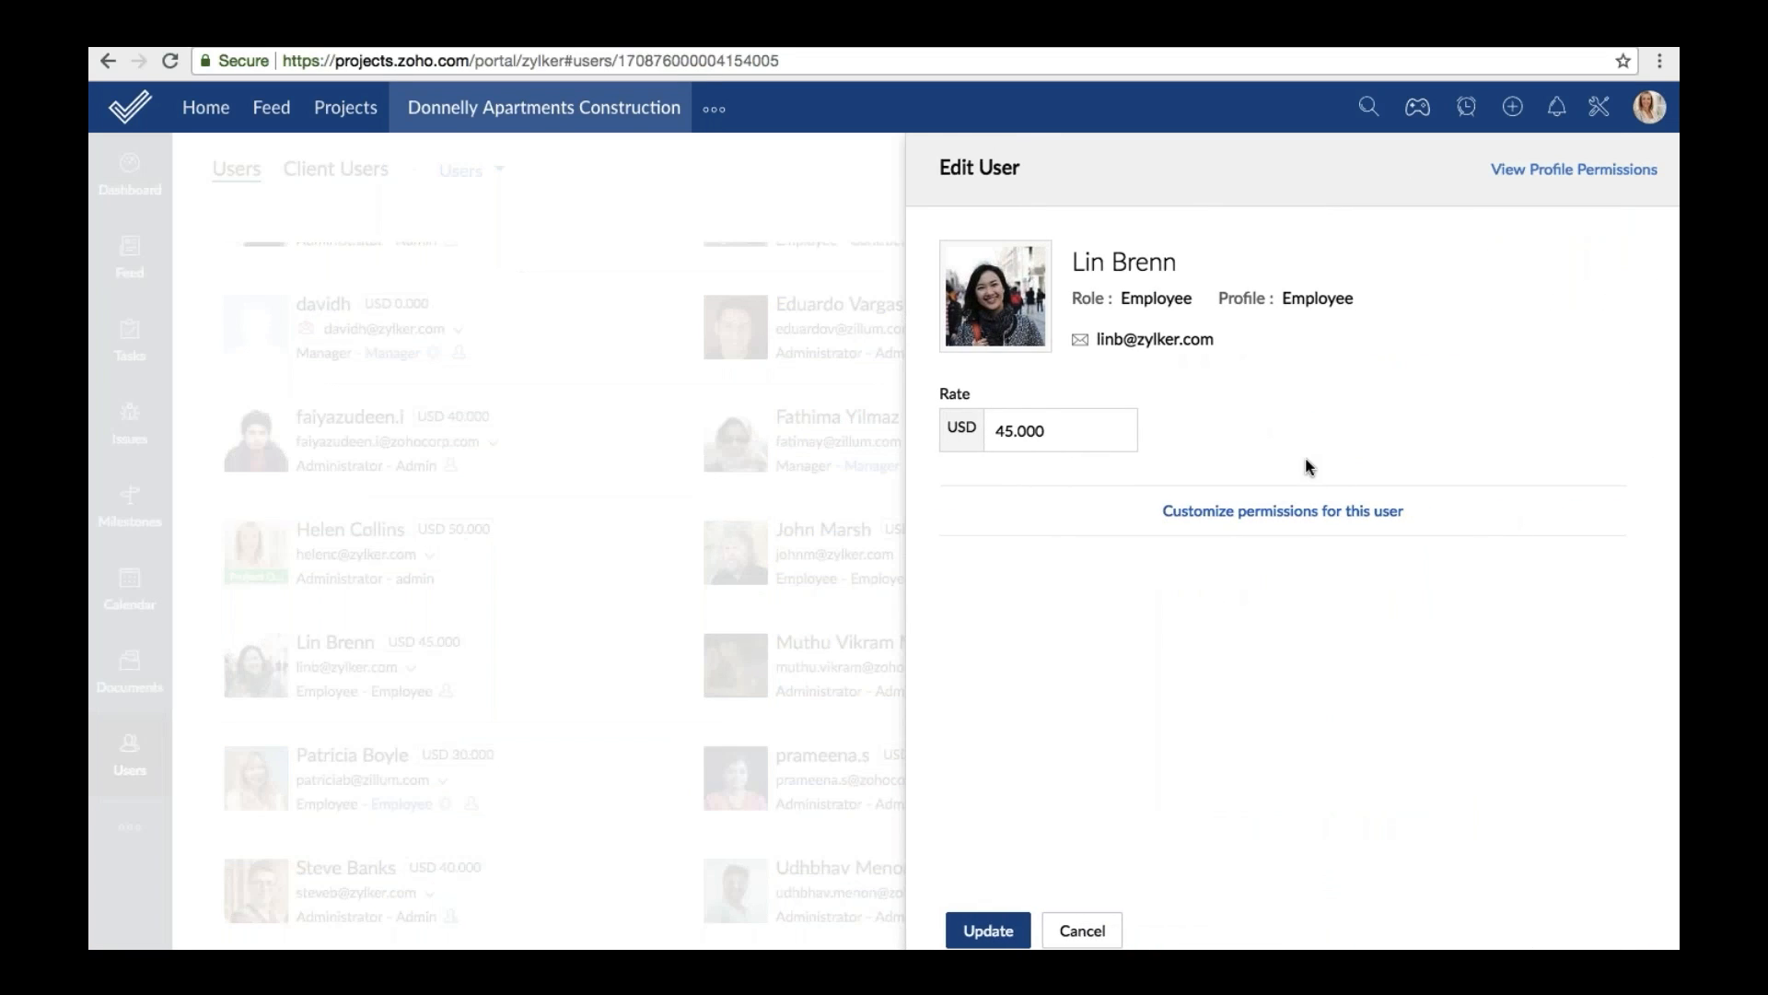
click(1283, 510)
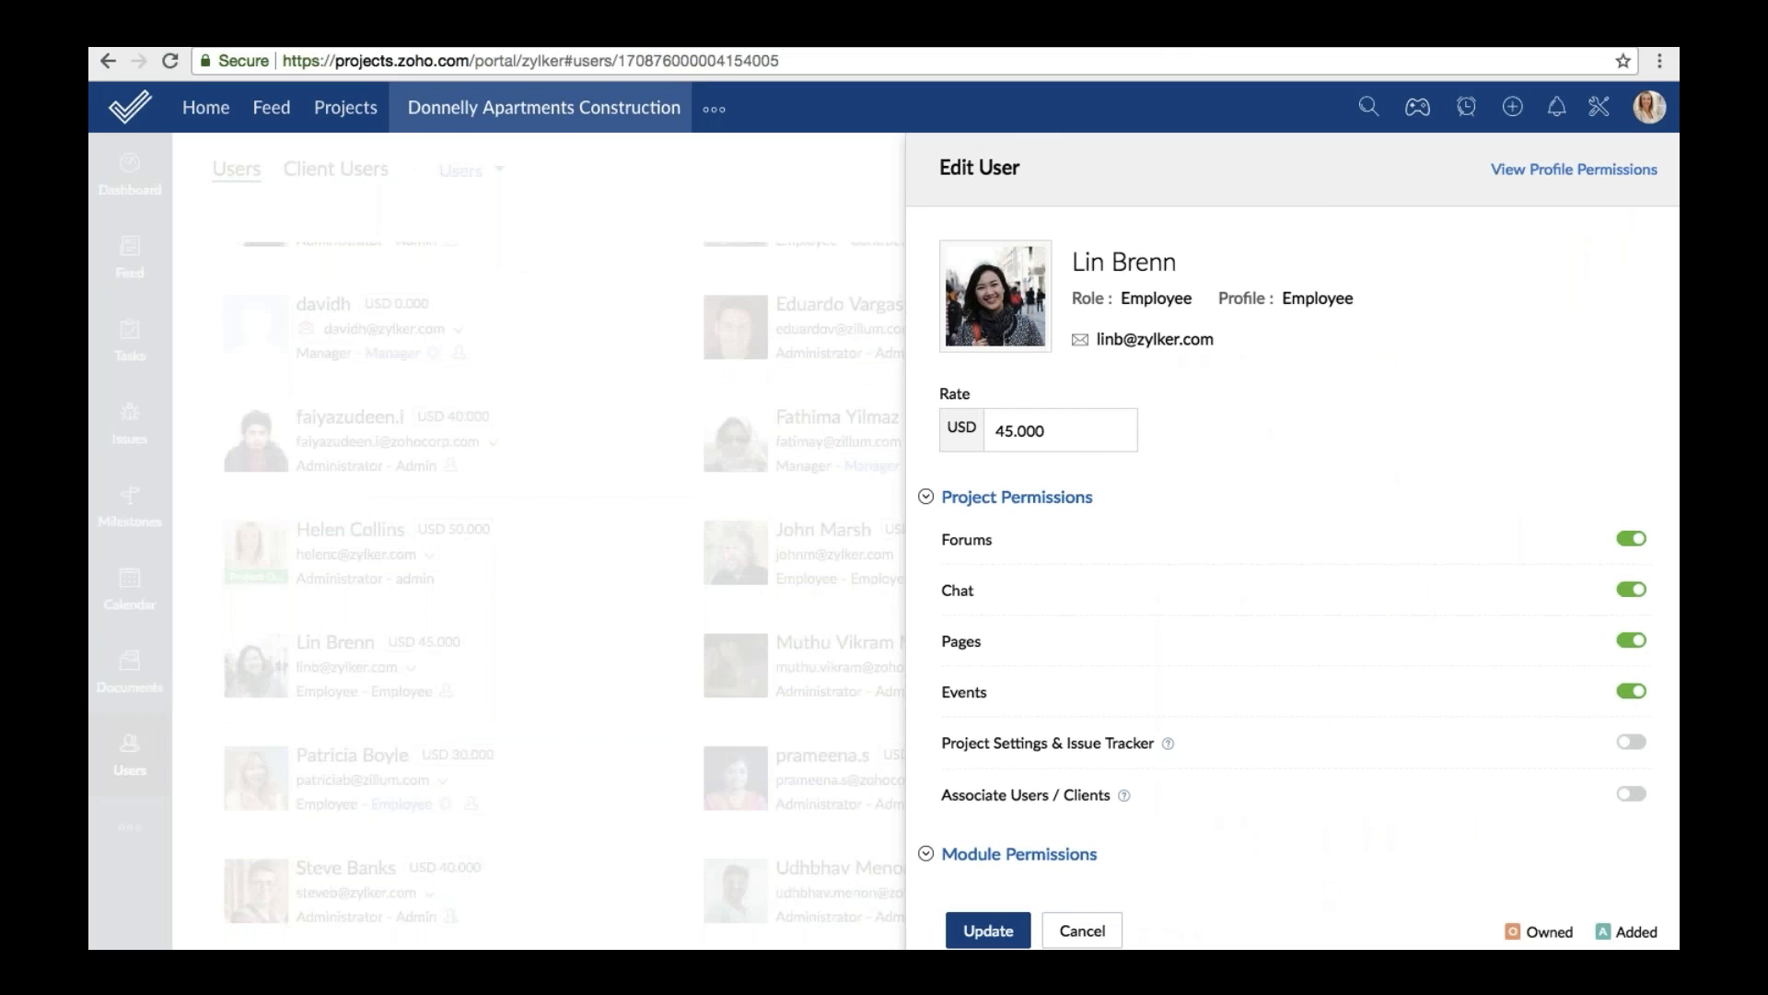
click(1631, 742)
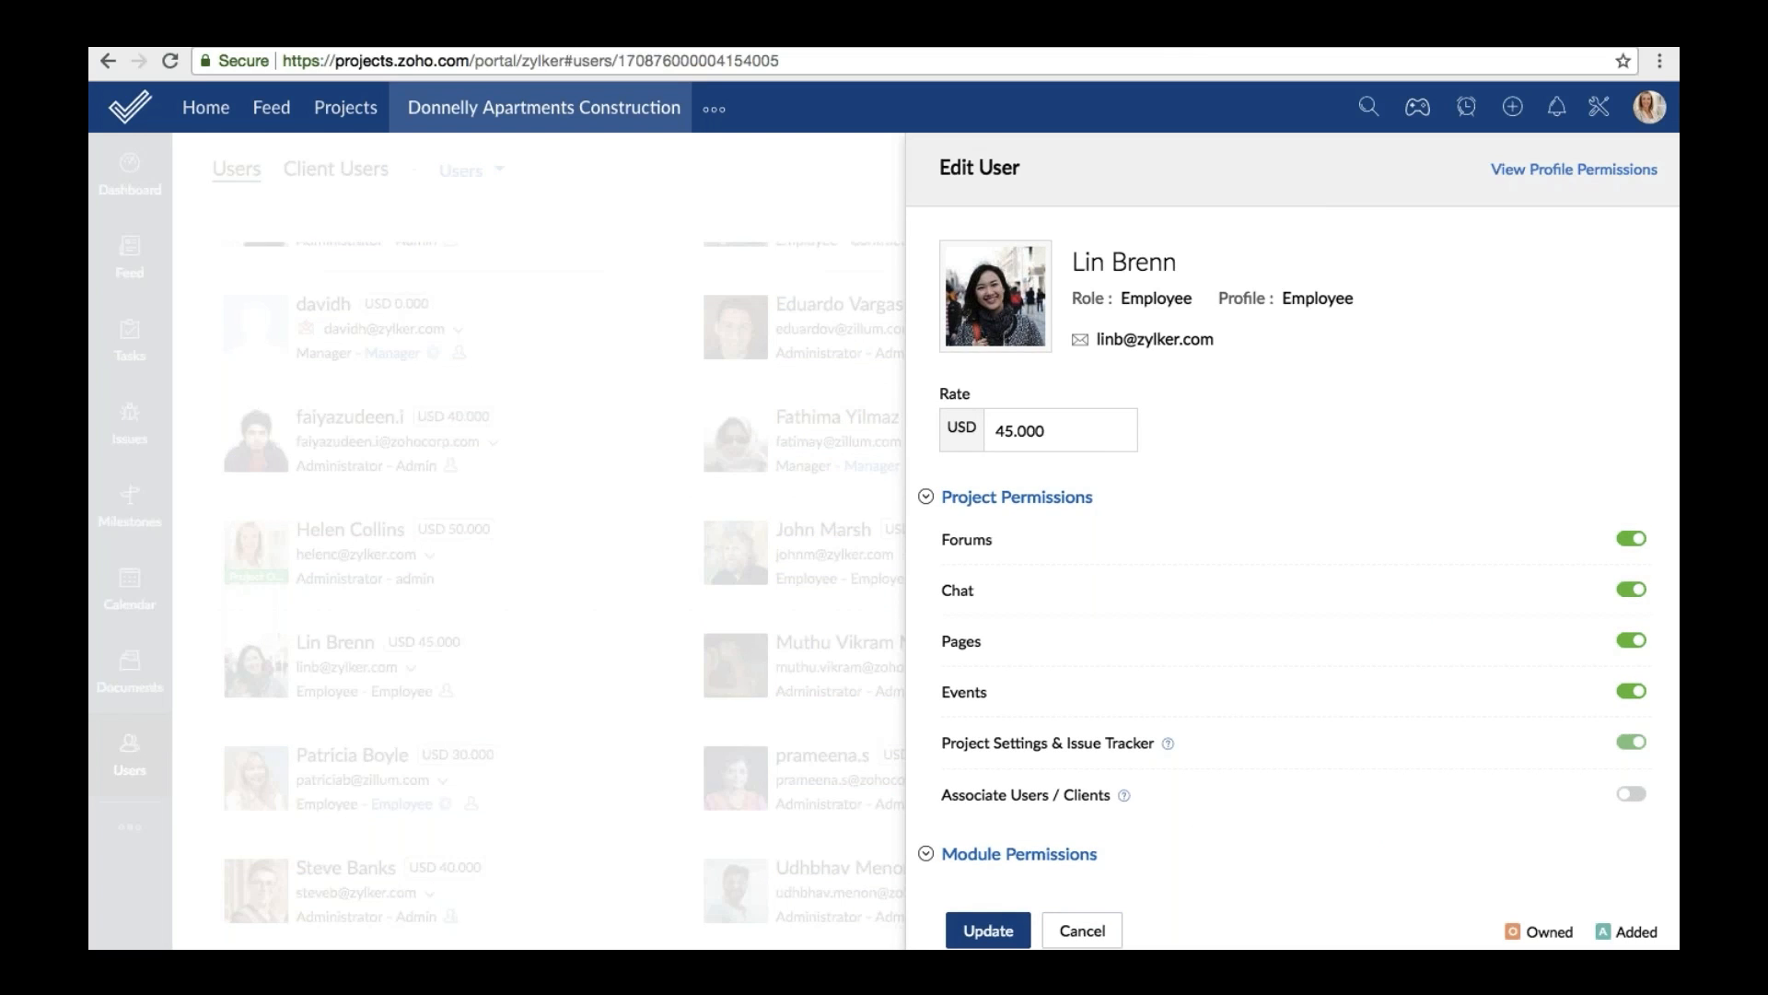
click(1631, 793)
scroll(1433, 695, down, 4)
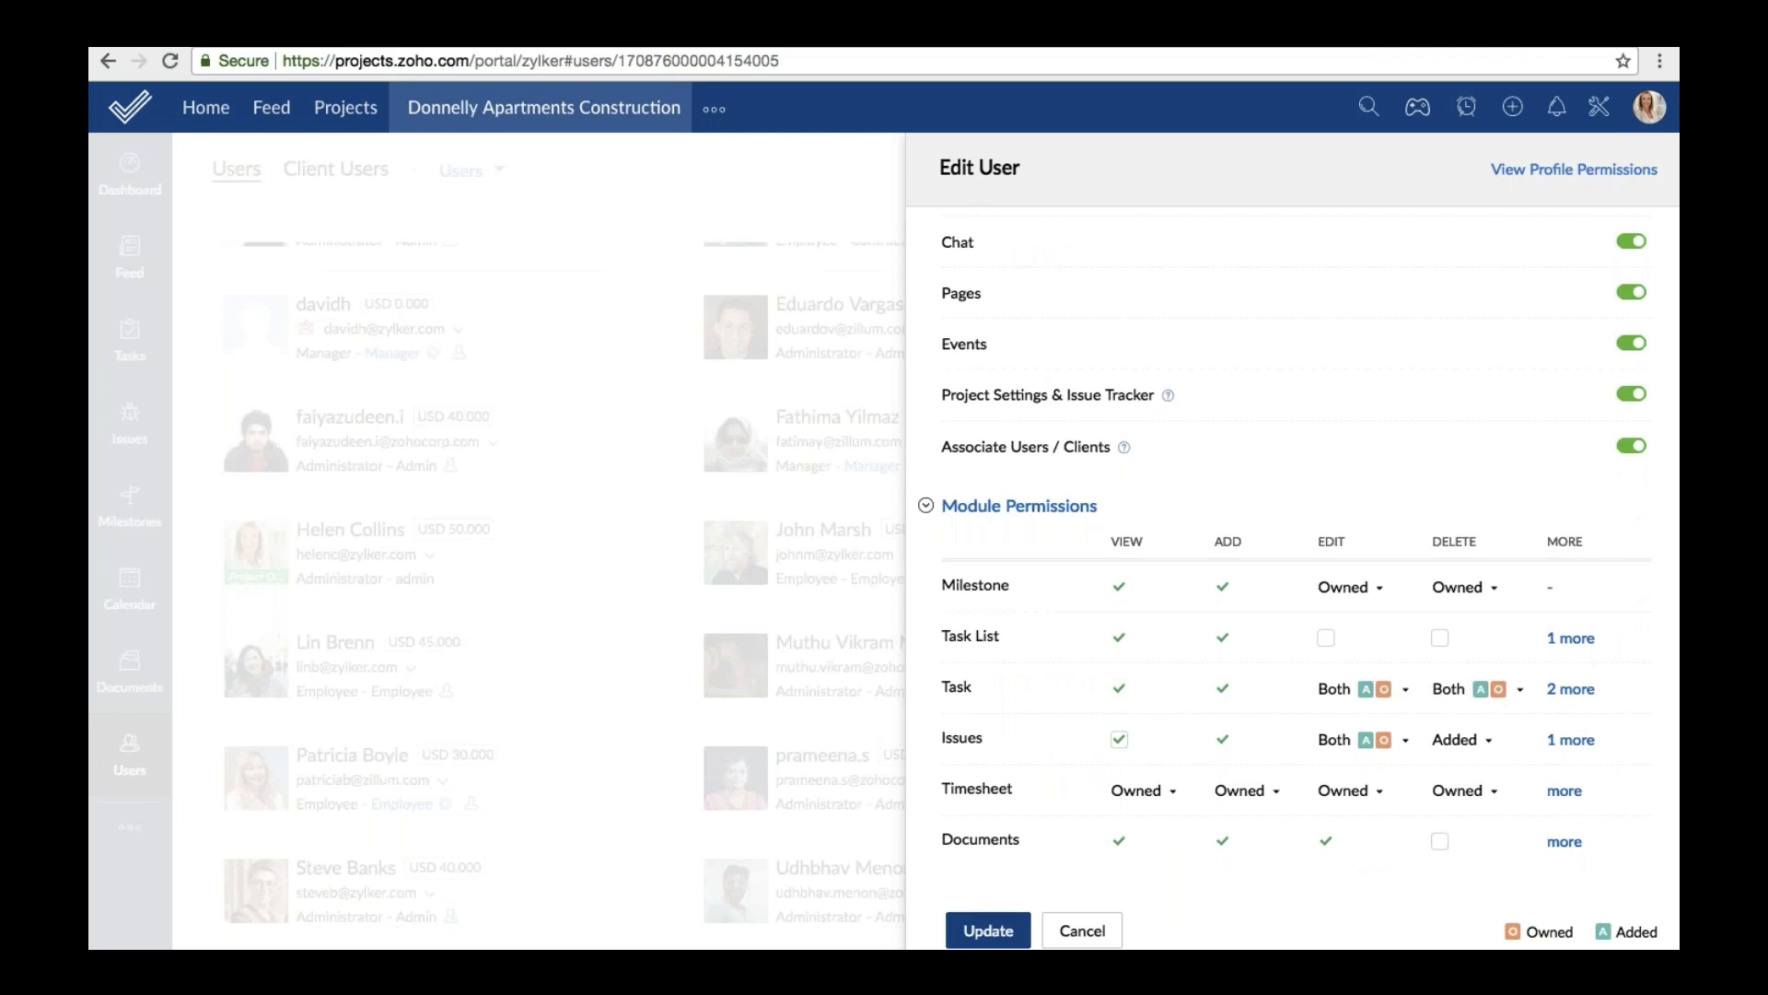
click(1119, 739)
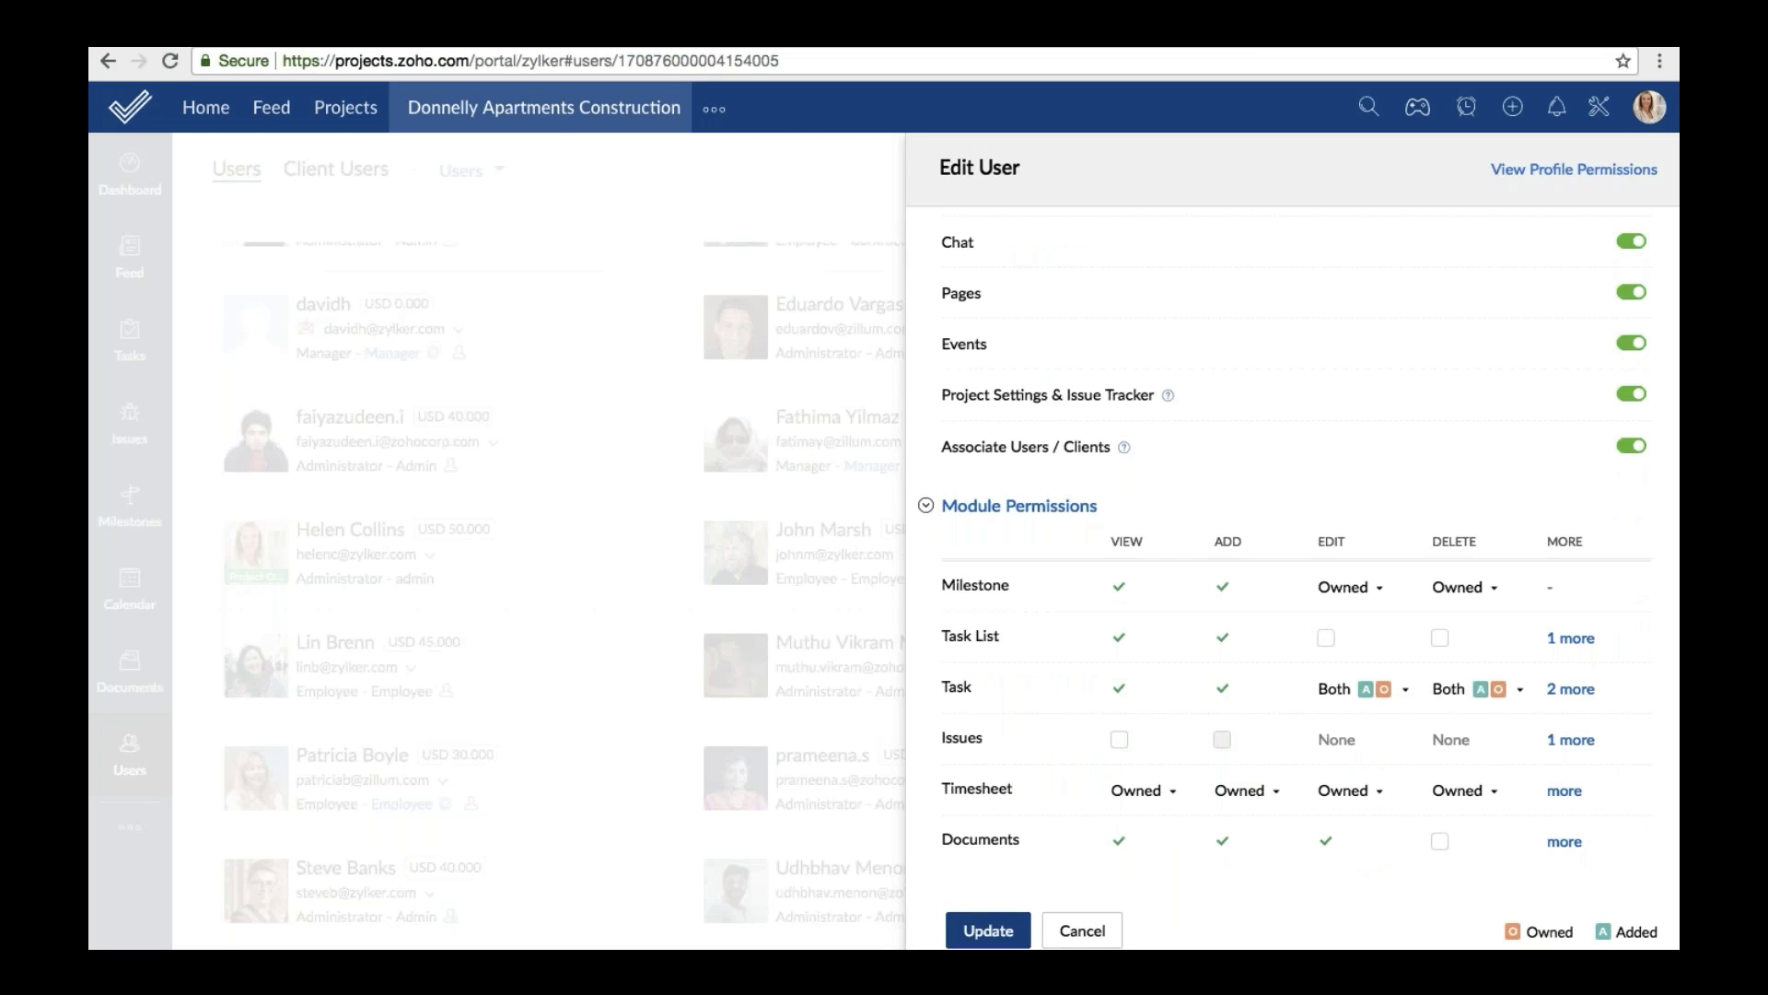
click(1008, 933)
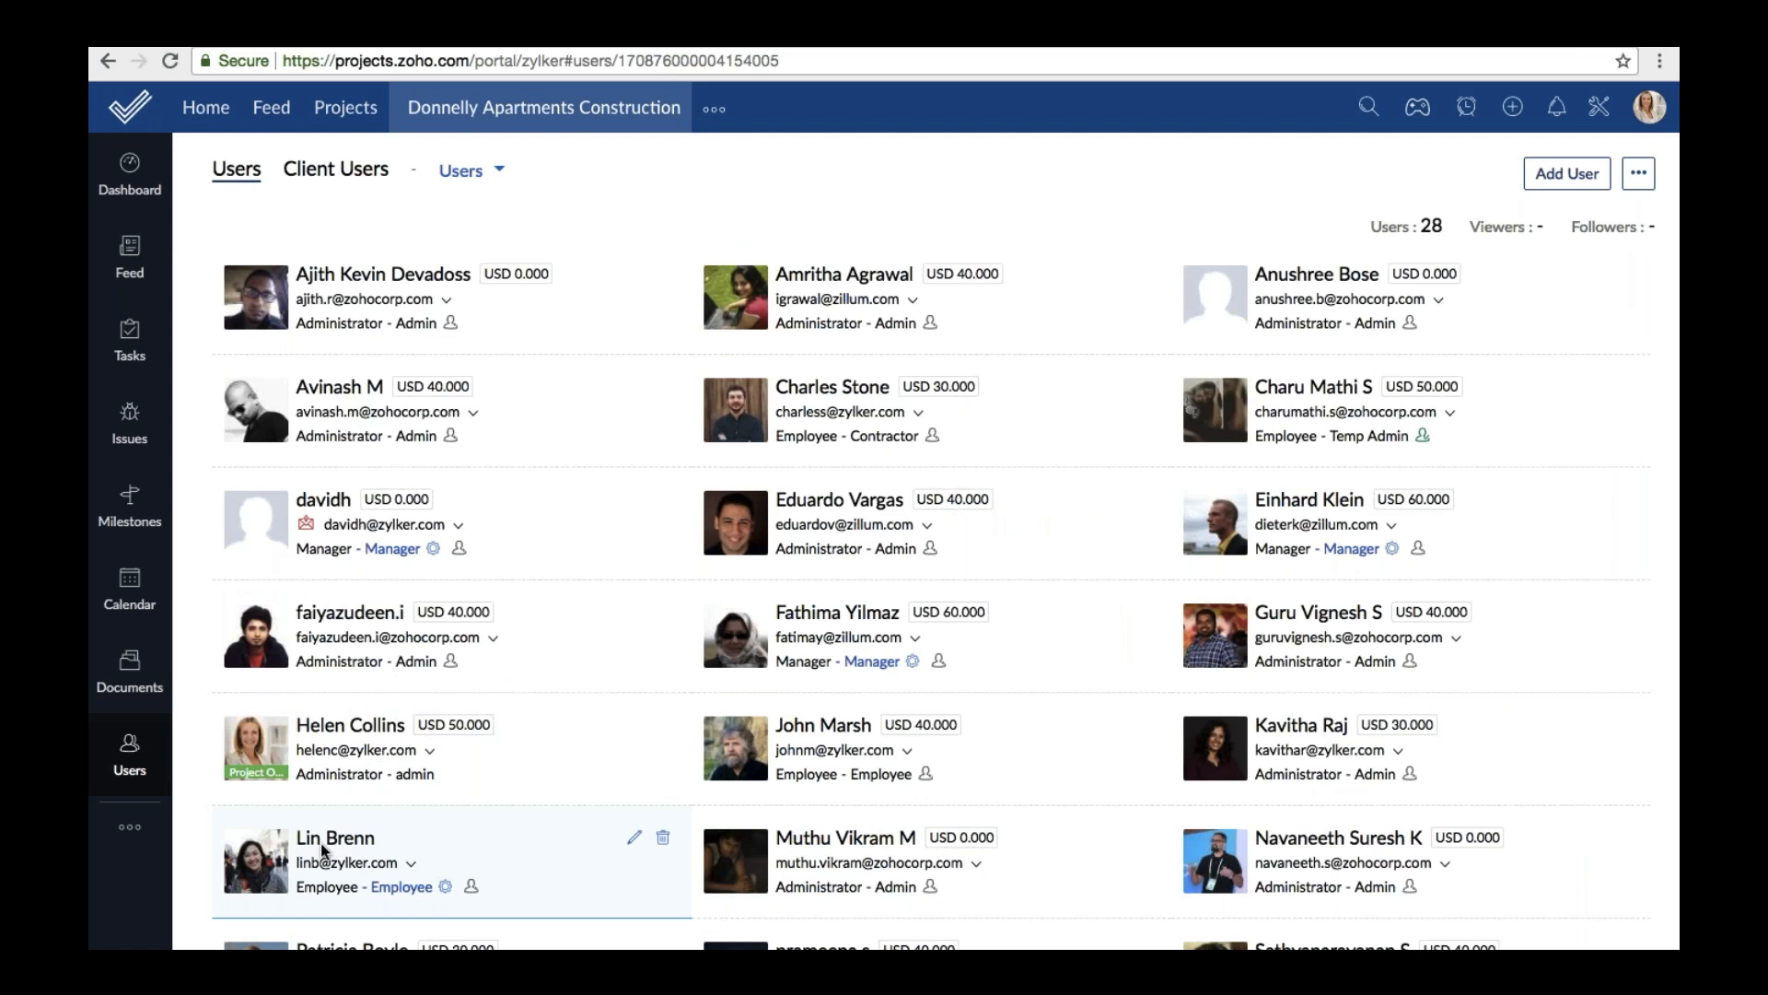
Reopen the same employee's user settings for review and return to the user list.
click(636, 840)
click(1603, 505)
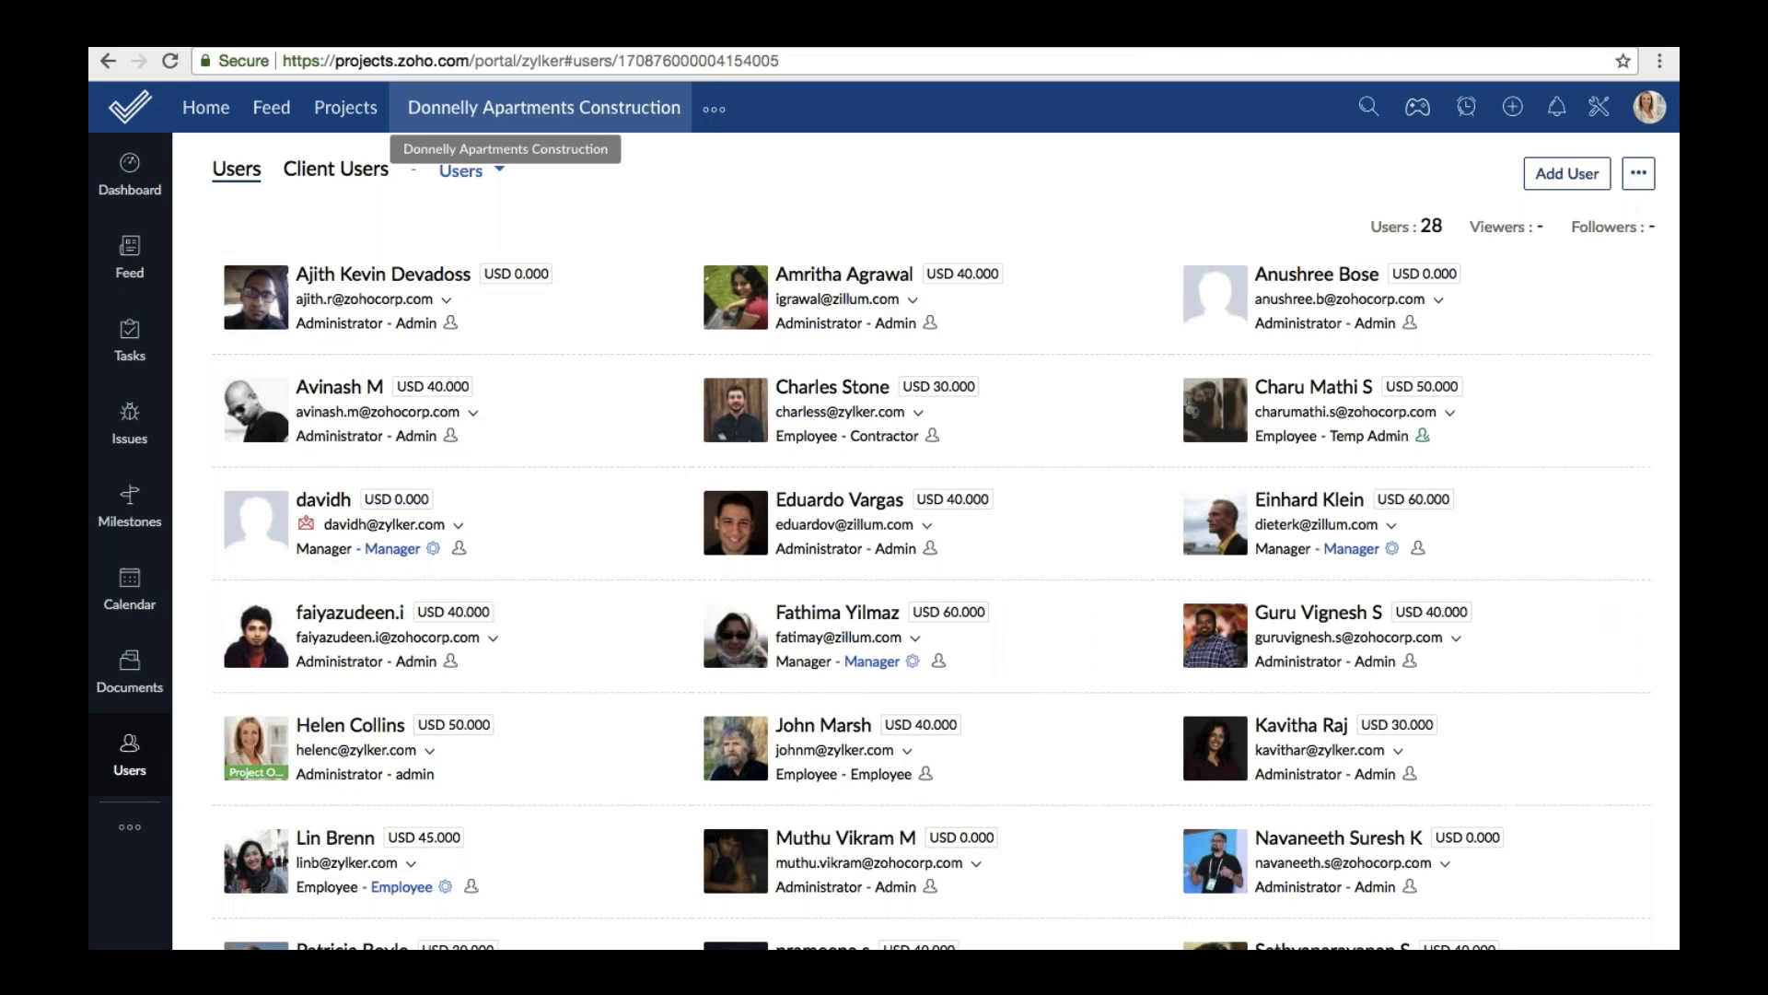
Open the portal's Org Settings from Setup and review the project and task ID prefixes and the portal URL change option.
click(1599, 108)
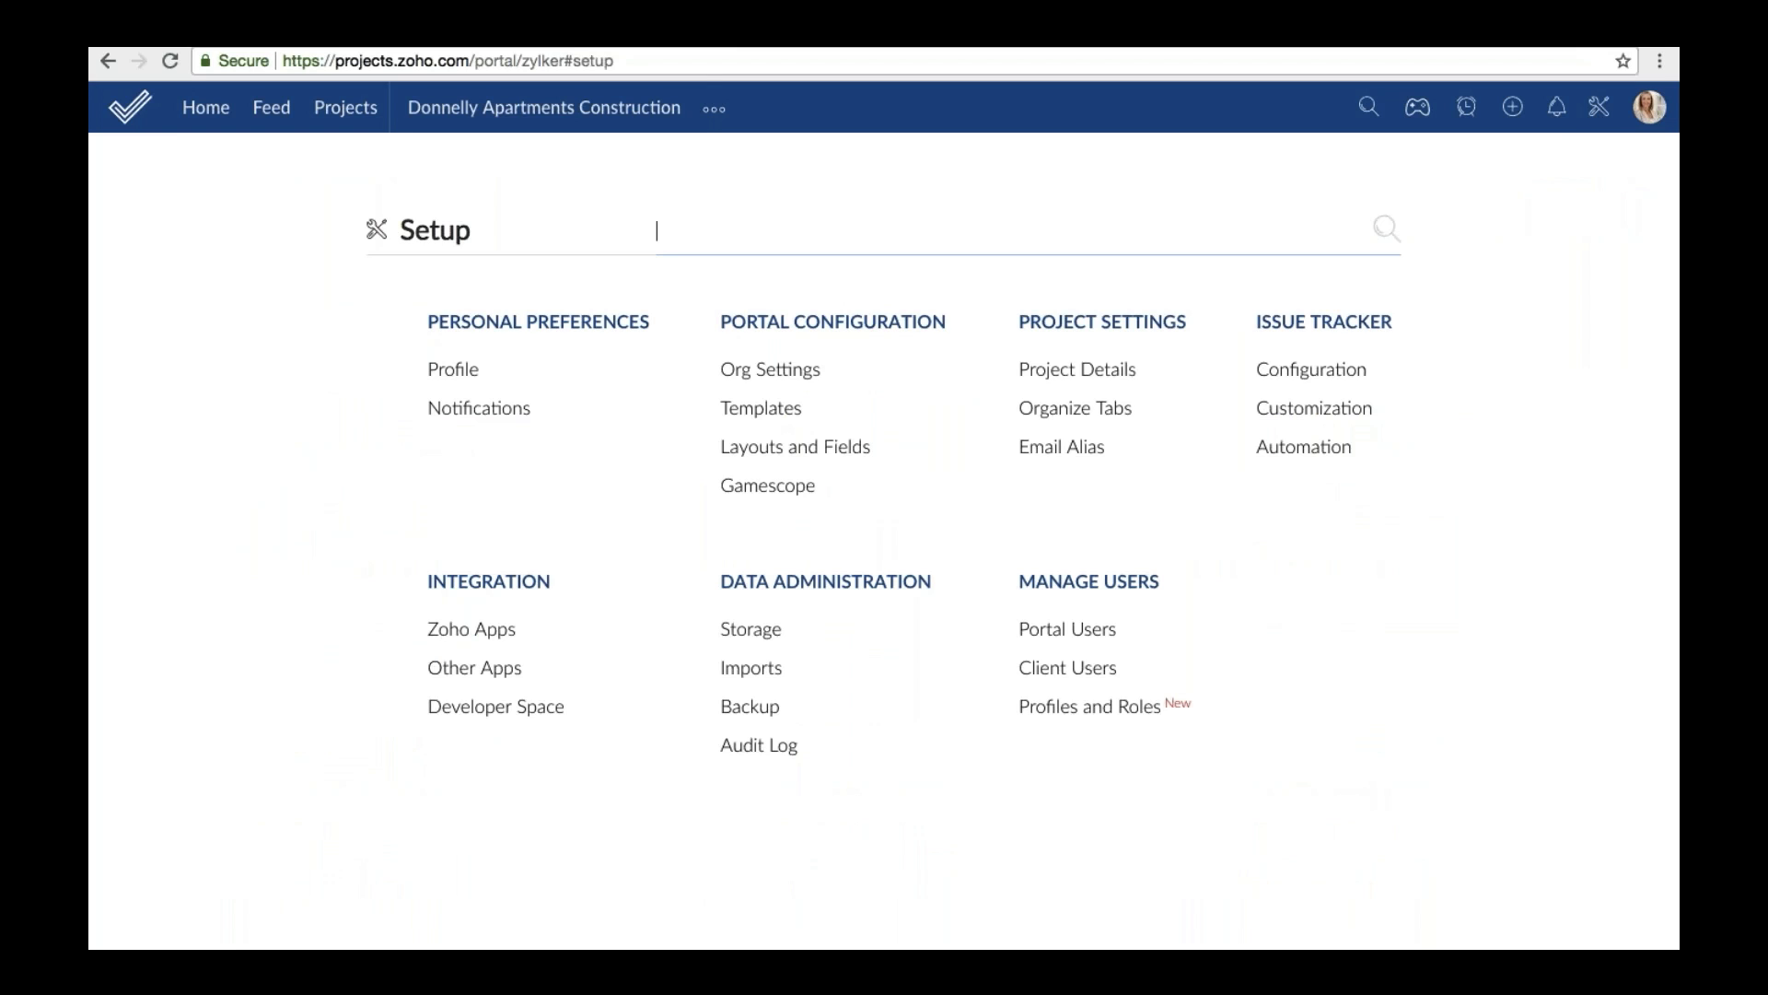
click(794, 370)
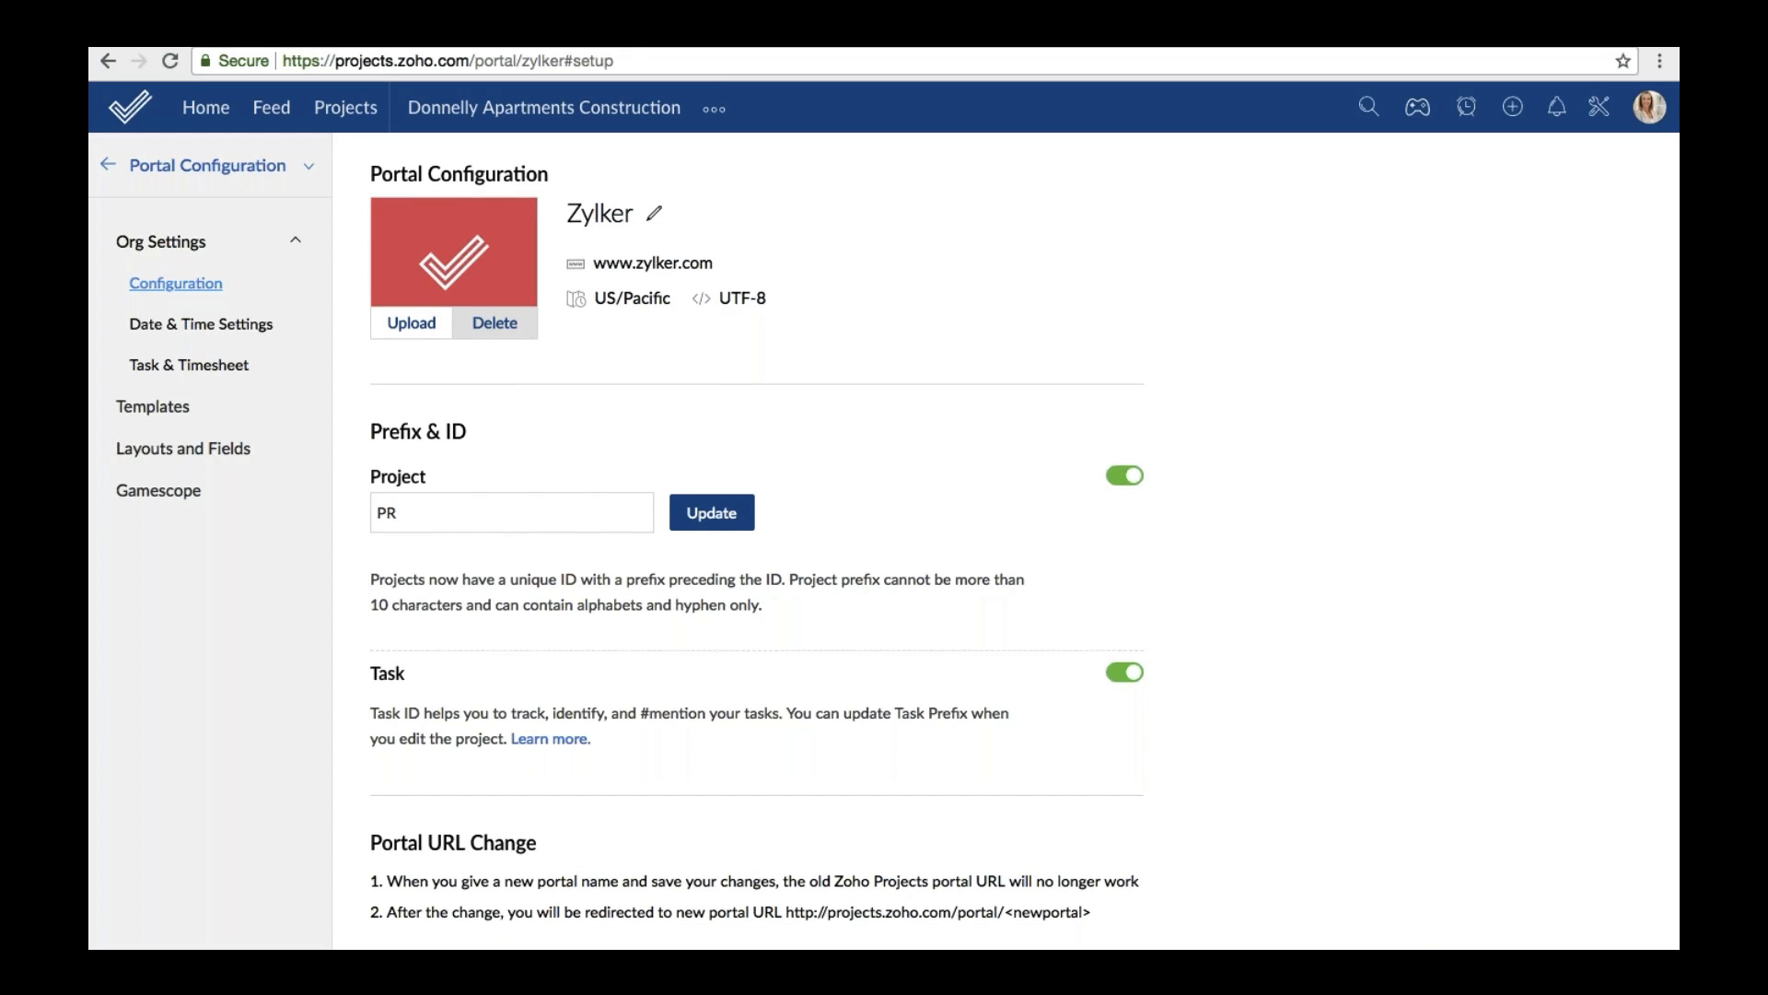
scroll(678, 659, down, 3)
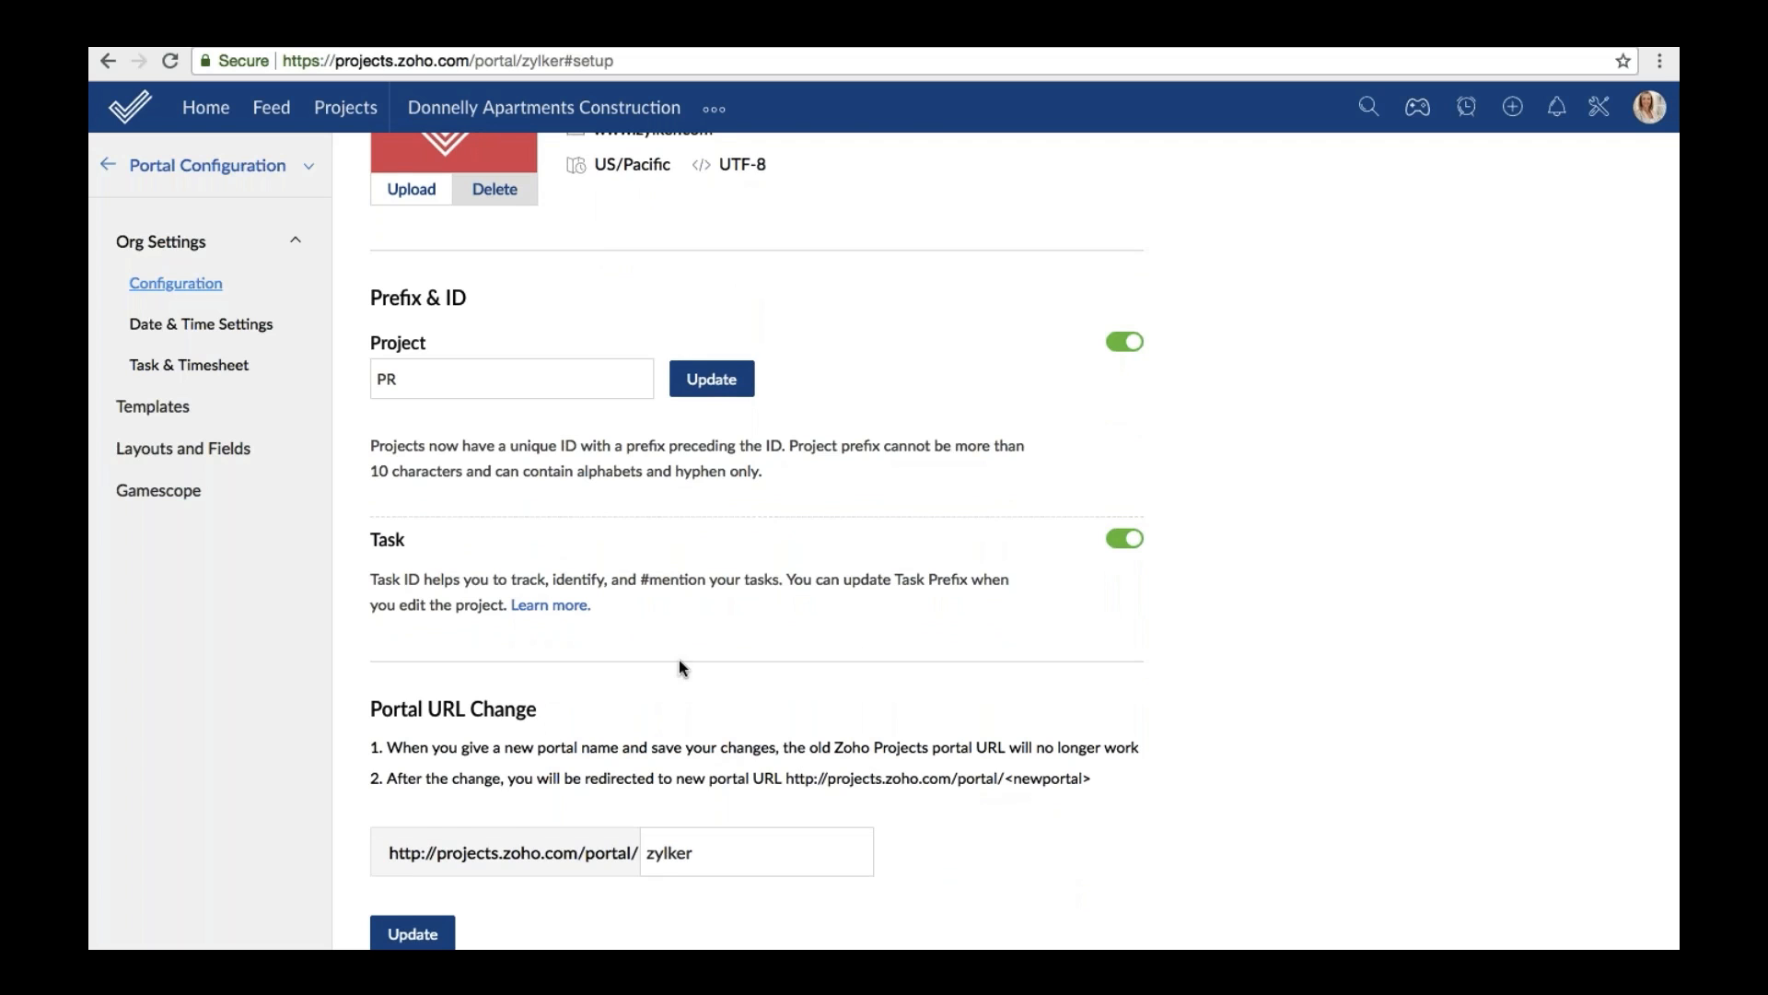
double_click(675, 847)
scroll(832, 738, down, 2)
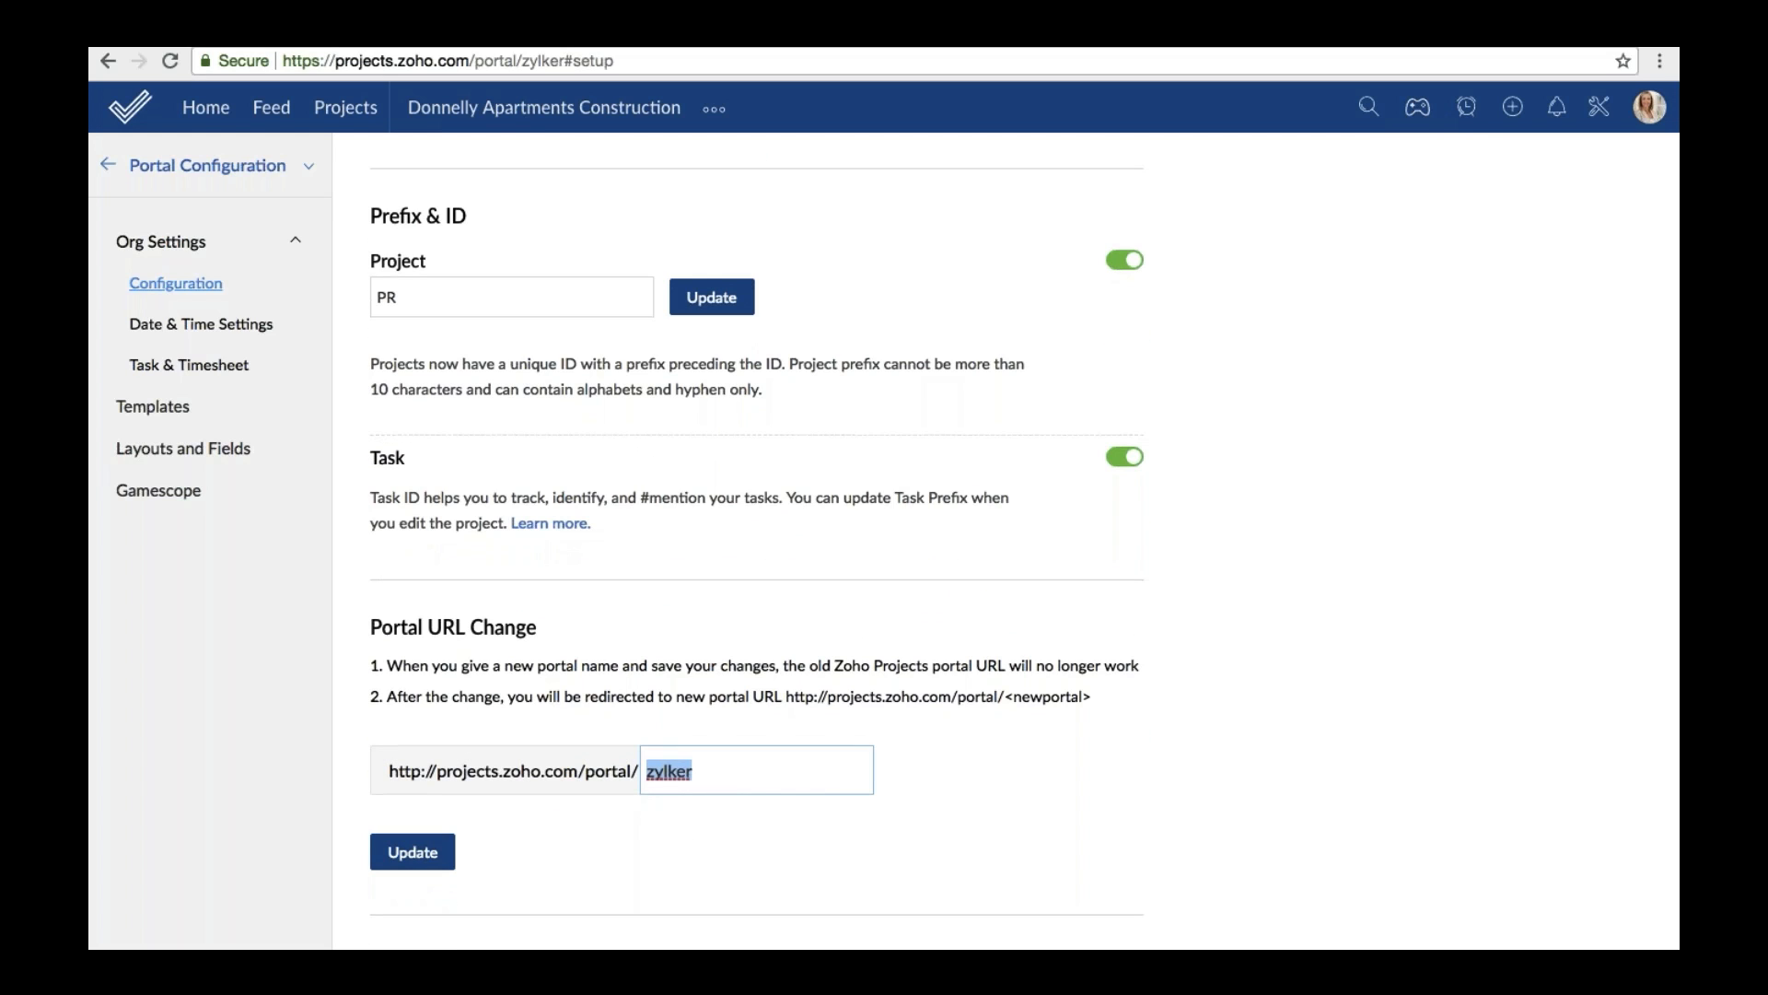
Open Gamescope, review the new game form and cancel it, and view the portal notifications.
click(1414, 120)
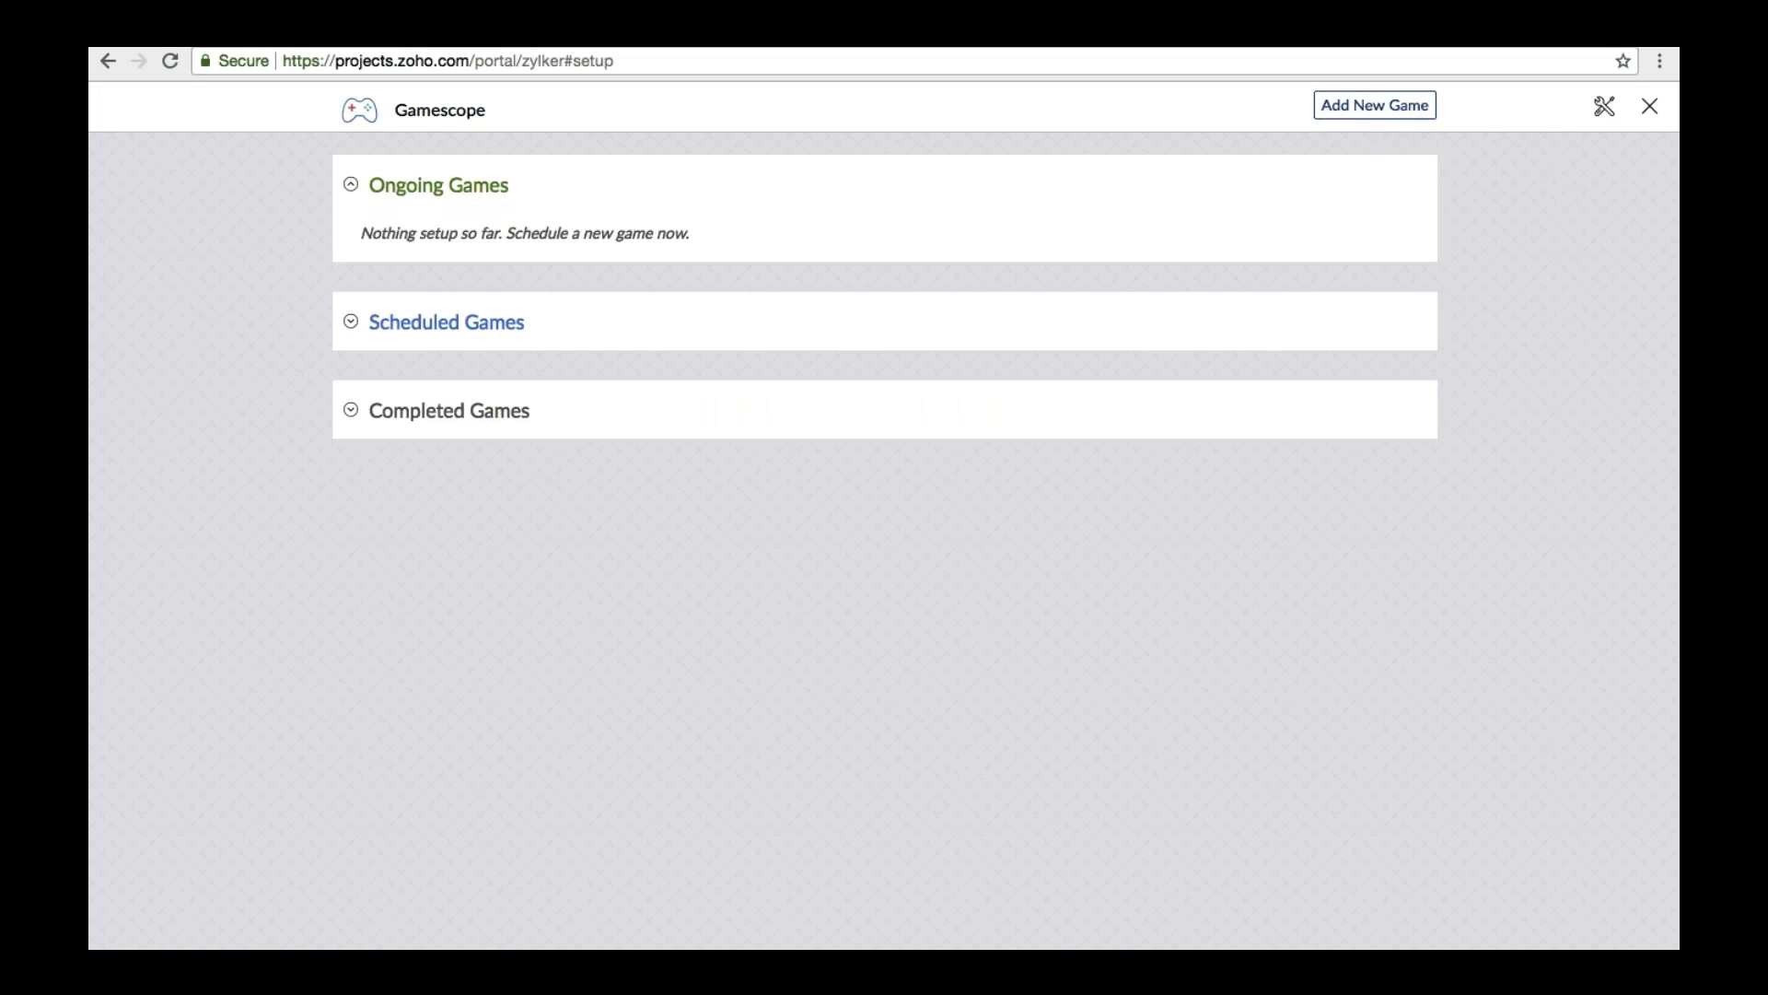
click(1358, 113)
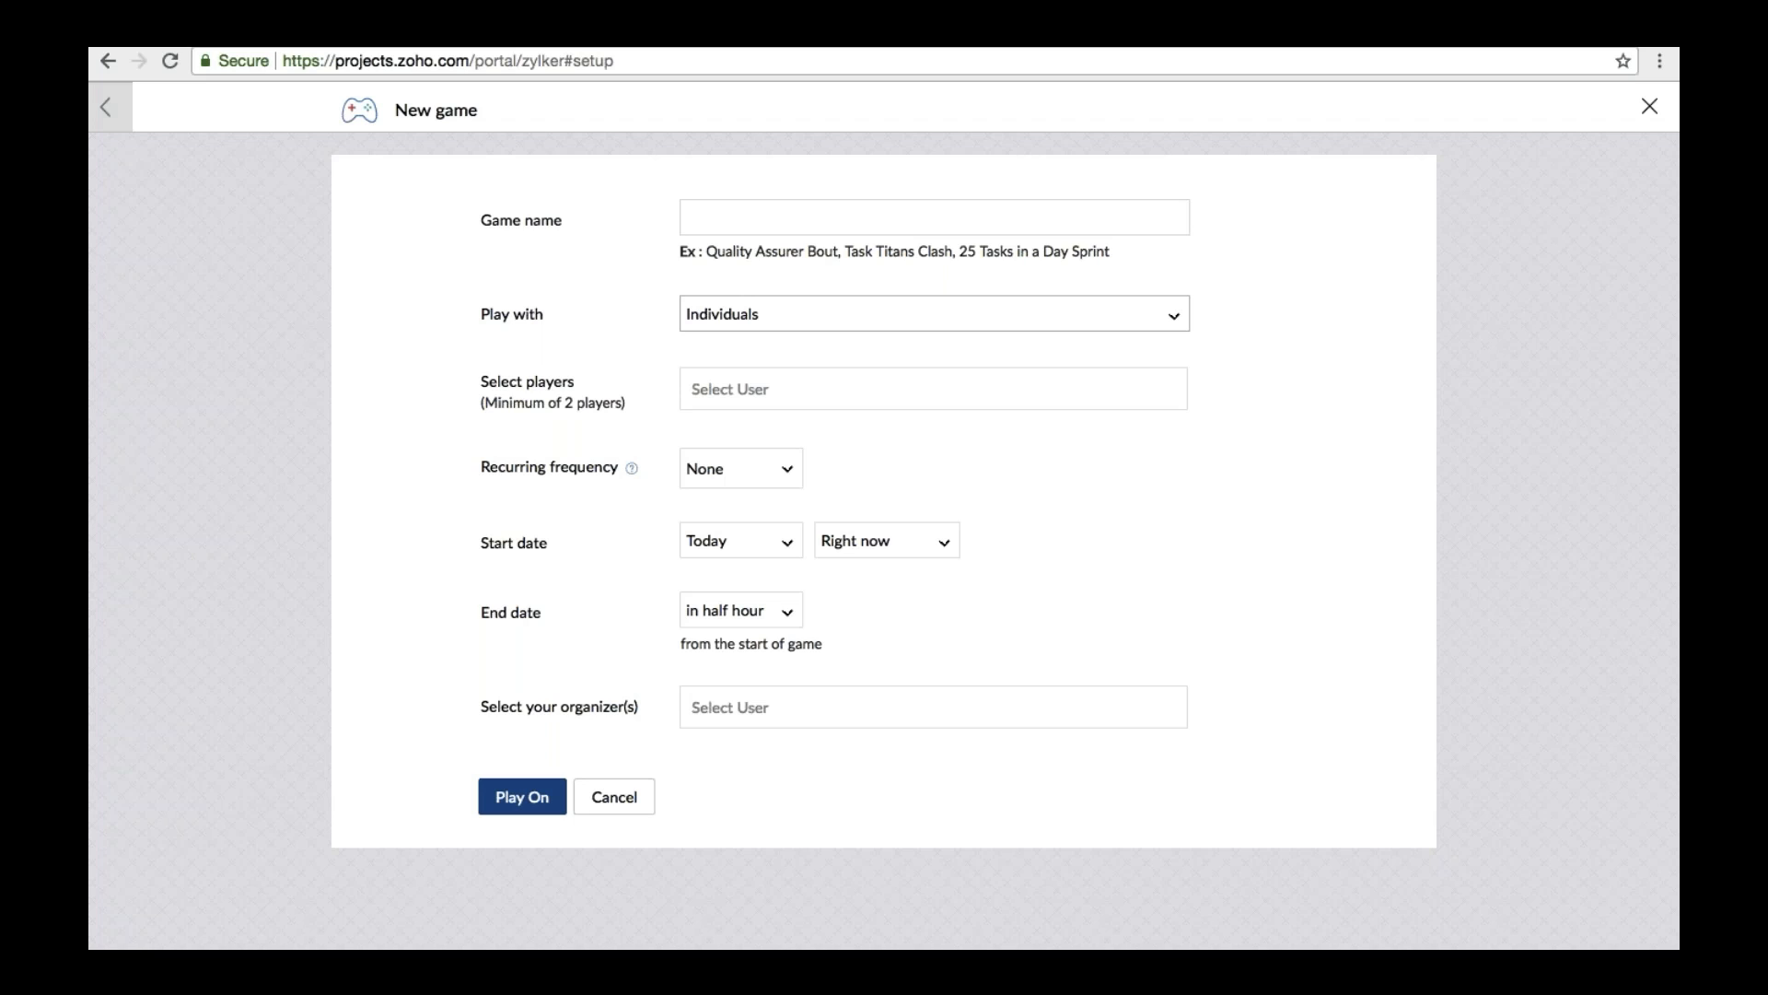
click(620, 795)
click(1557, 109)
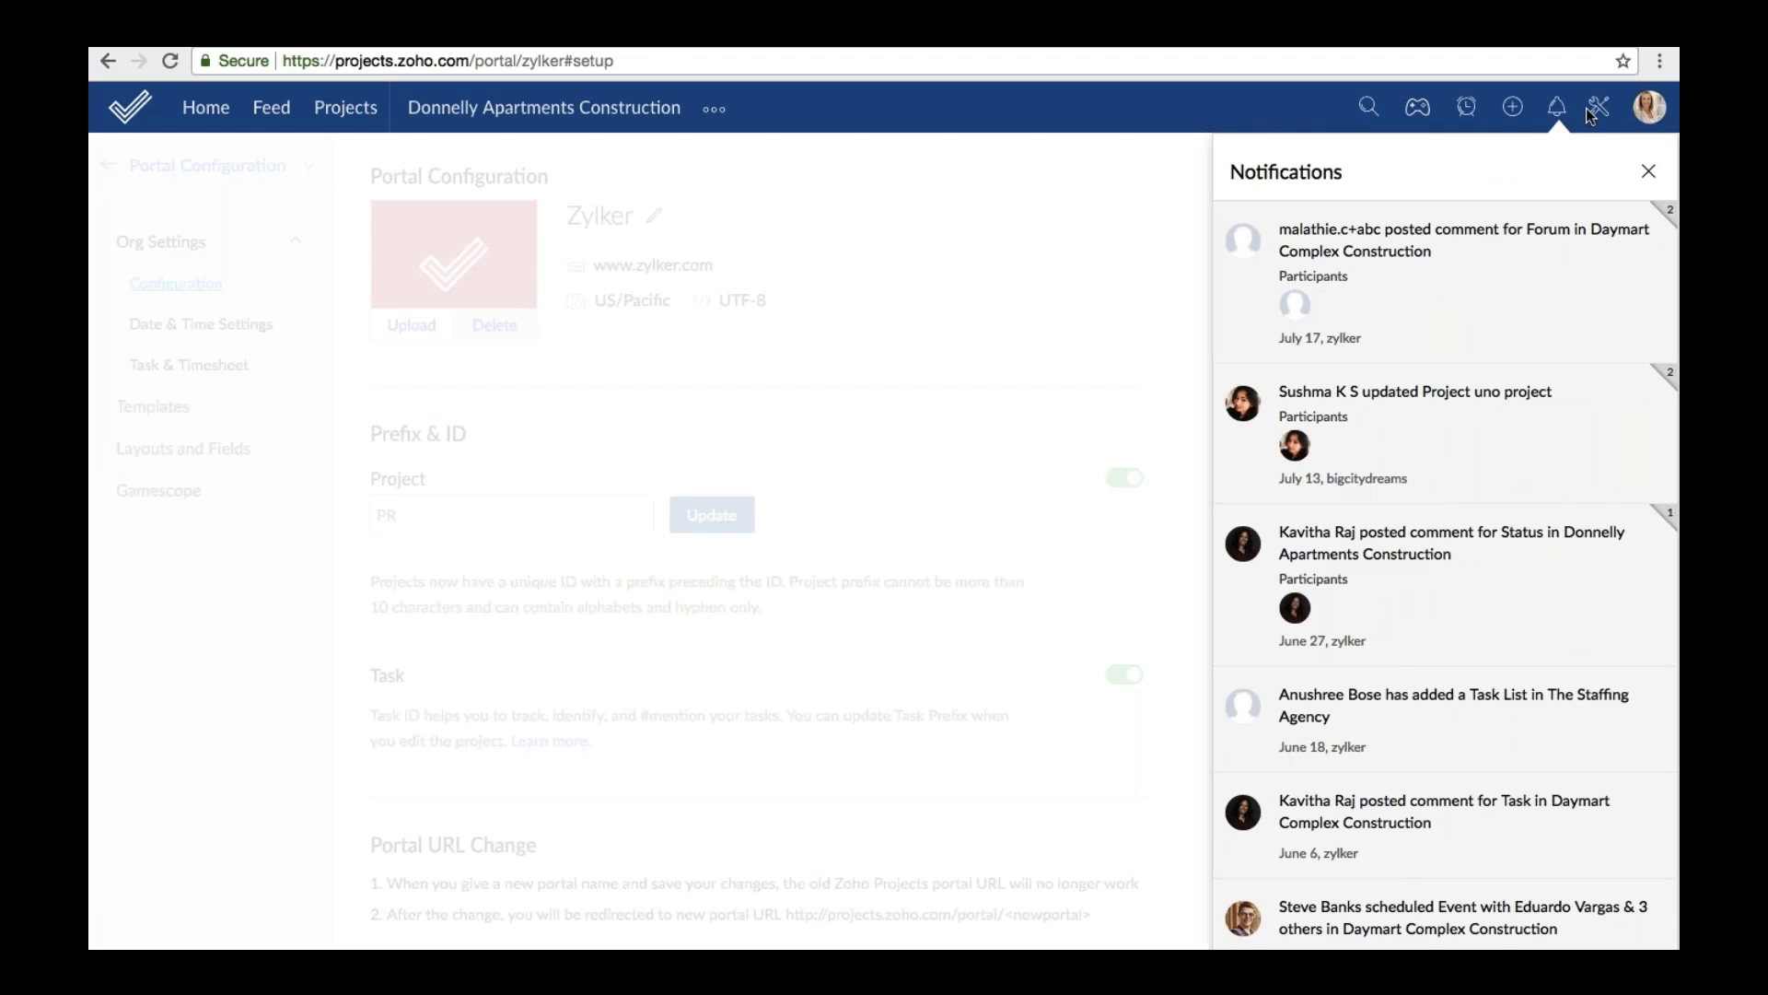
Open the Gamescope settings in the portal setup and review the trophies and badges with their criteria.
click(1598, 108)
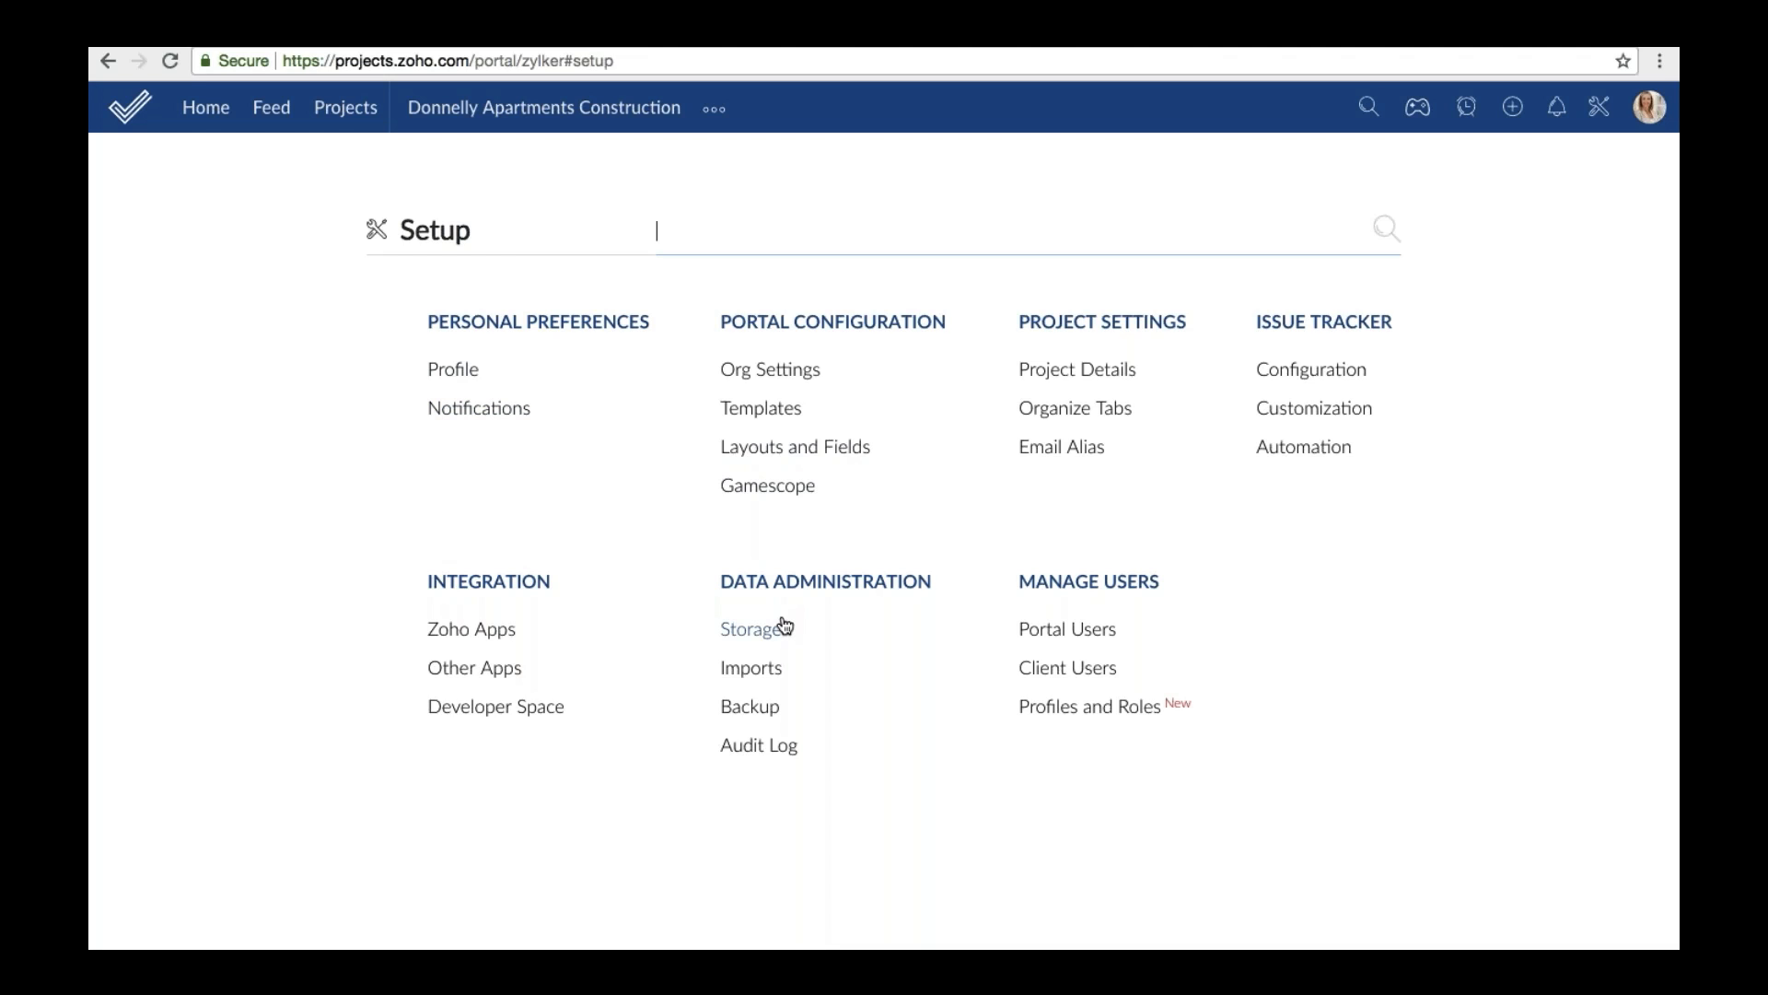
click(786, 493)
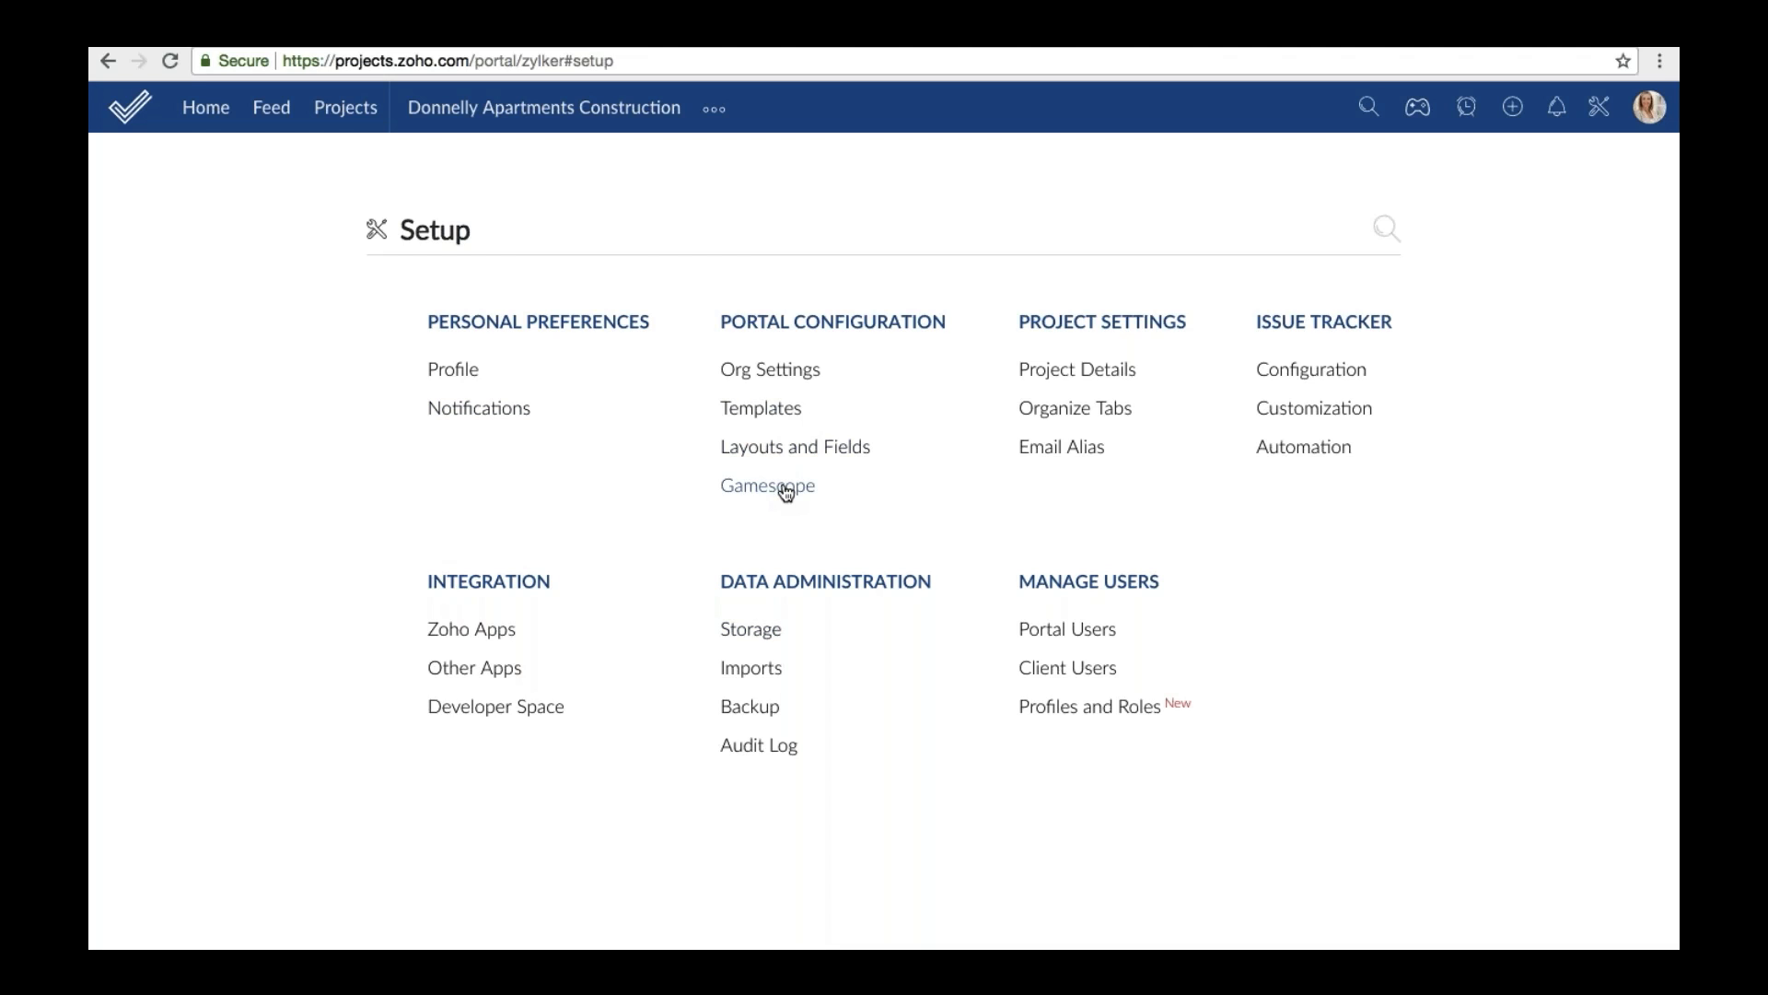
scroll(693, 565, down, 3)
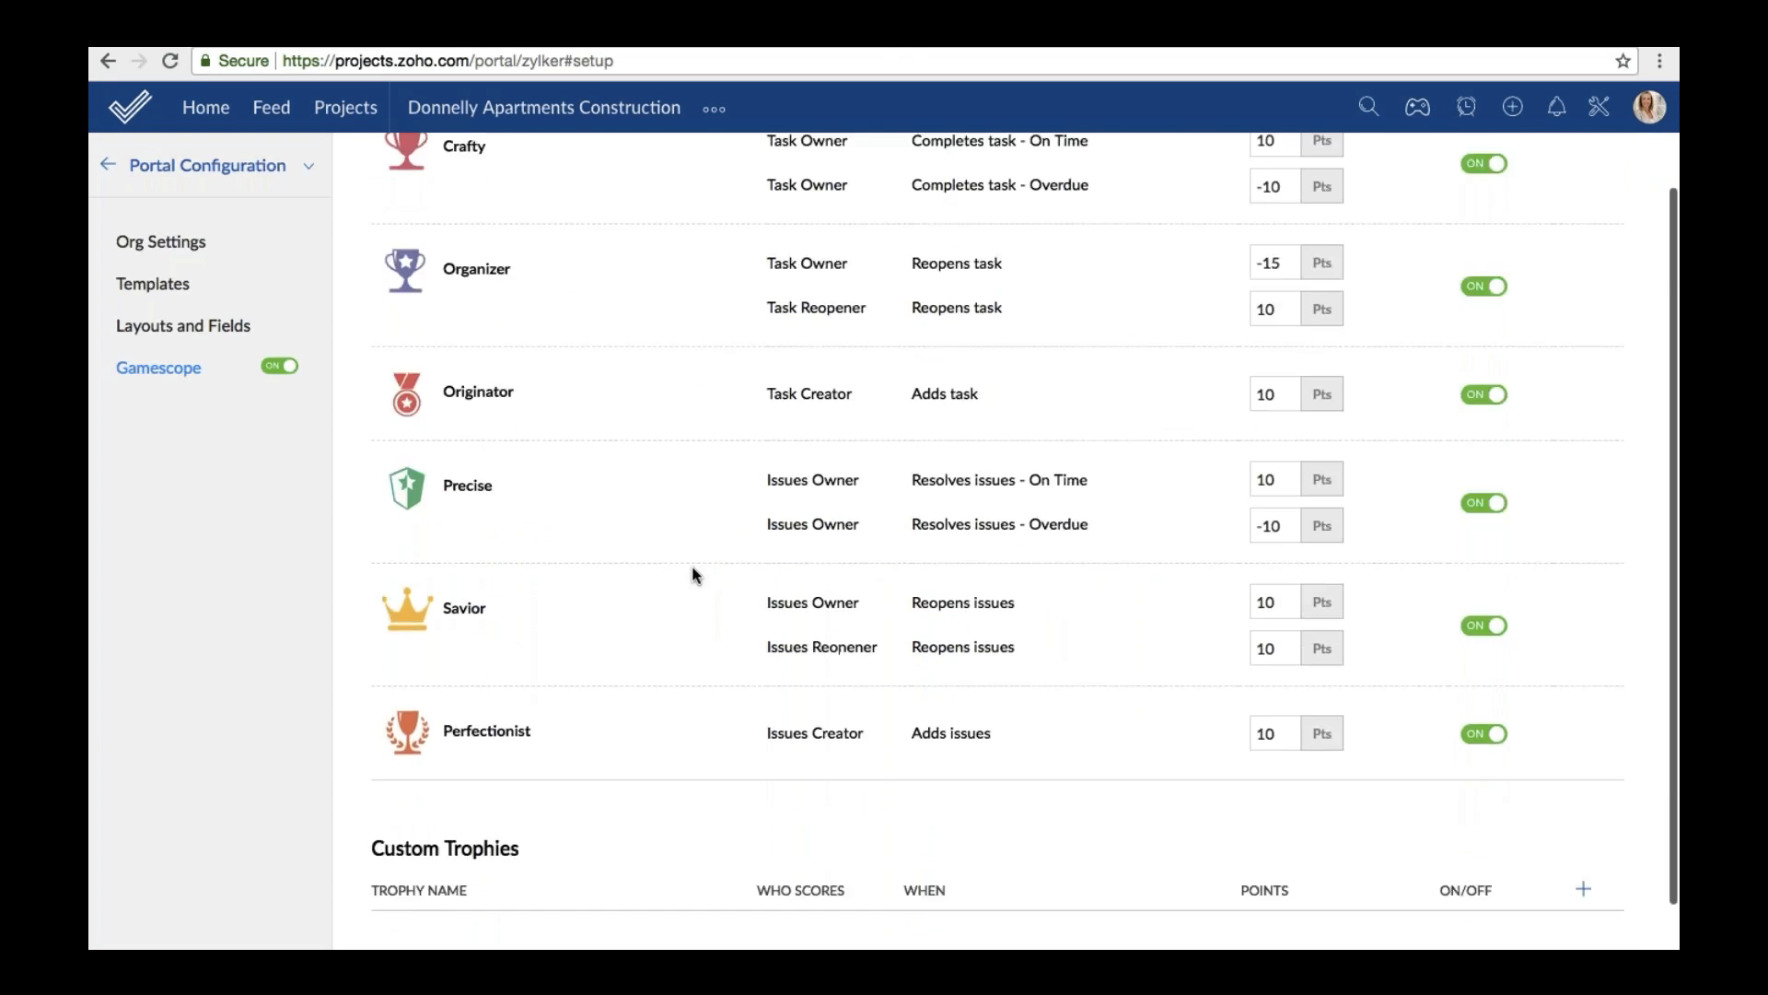
scroll(692, 573, down, 2)
scroll(692, 573, up, 3)
click(502, 173)
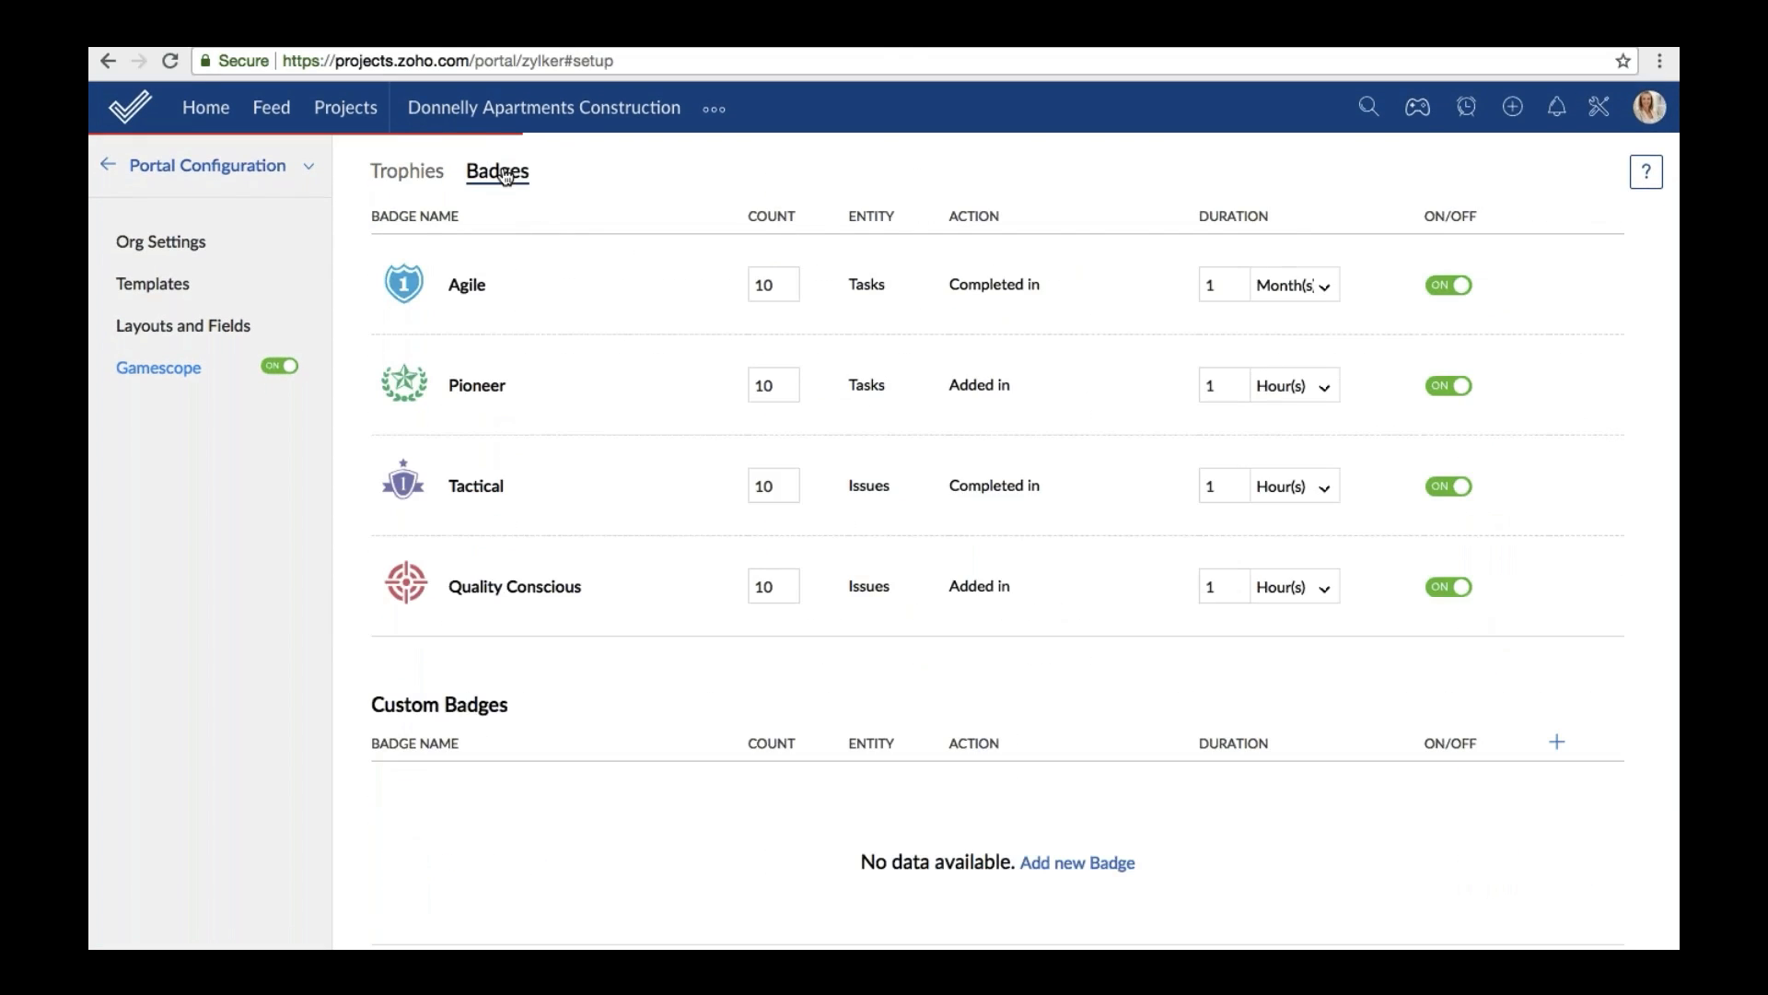
scroll(718, 504, down, 1)
scroll(718, 505, up, 2)
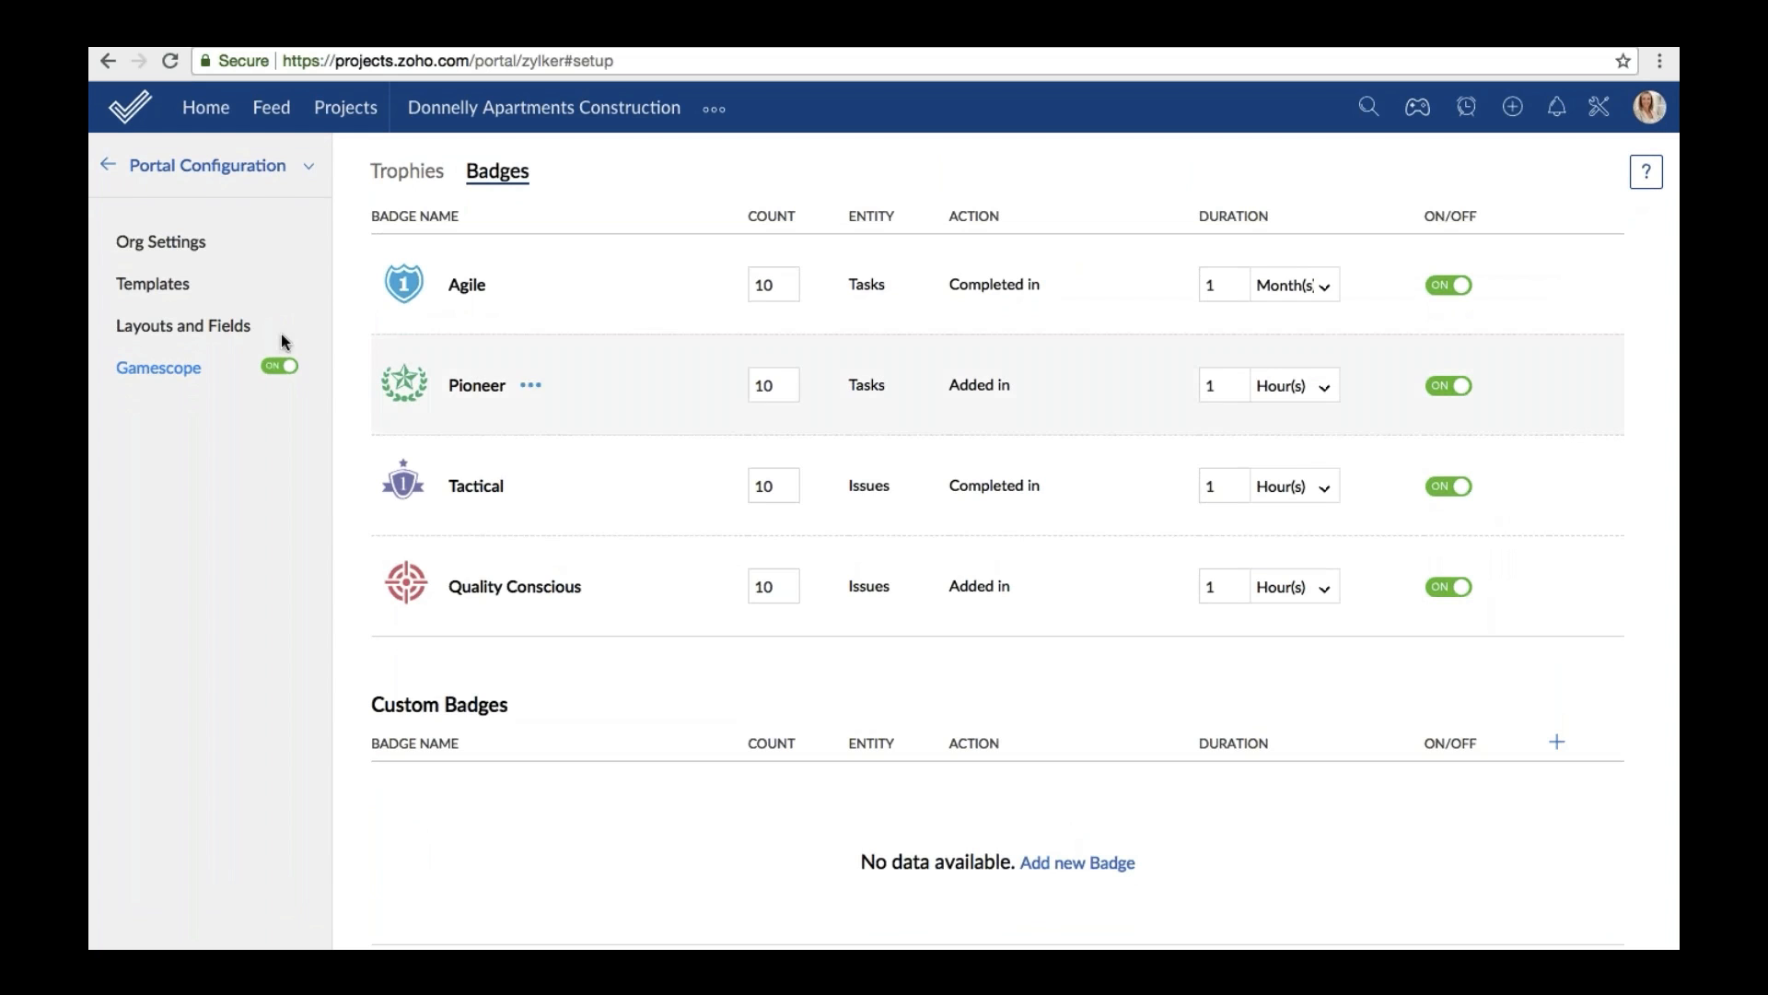
Open the Integration settings and look through the available Zoho Apps and Other Apps integrations.
click(108, 165)
click(486, 634)
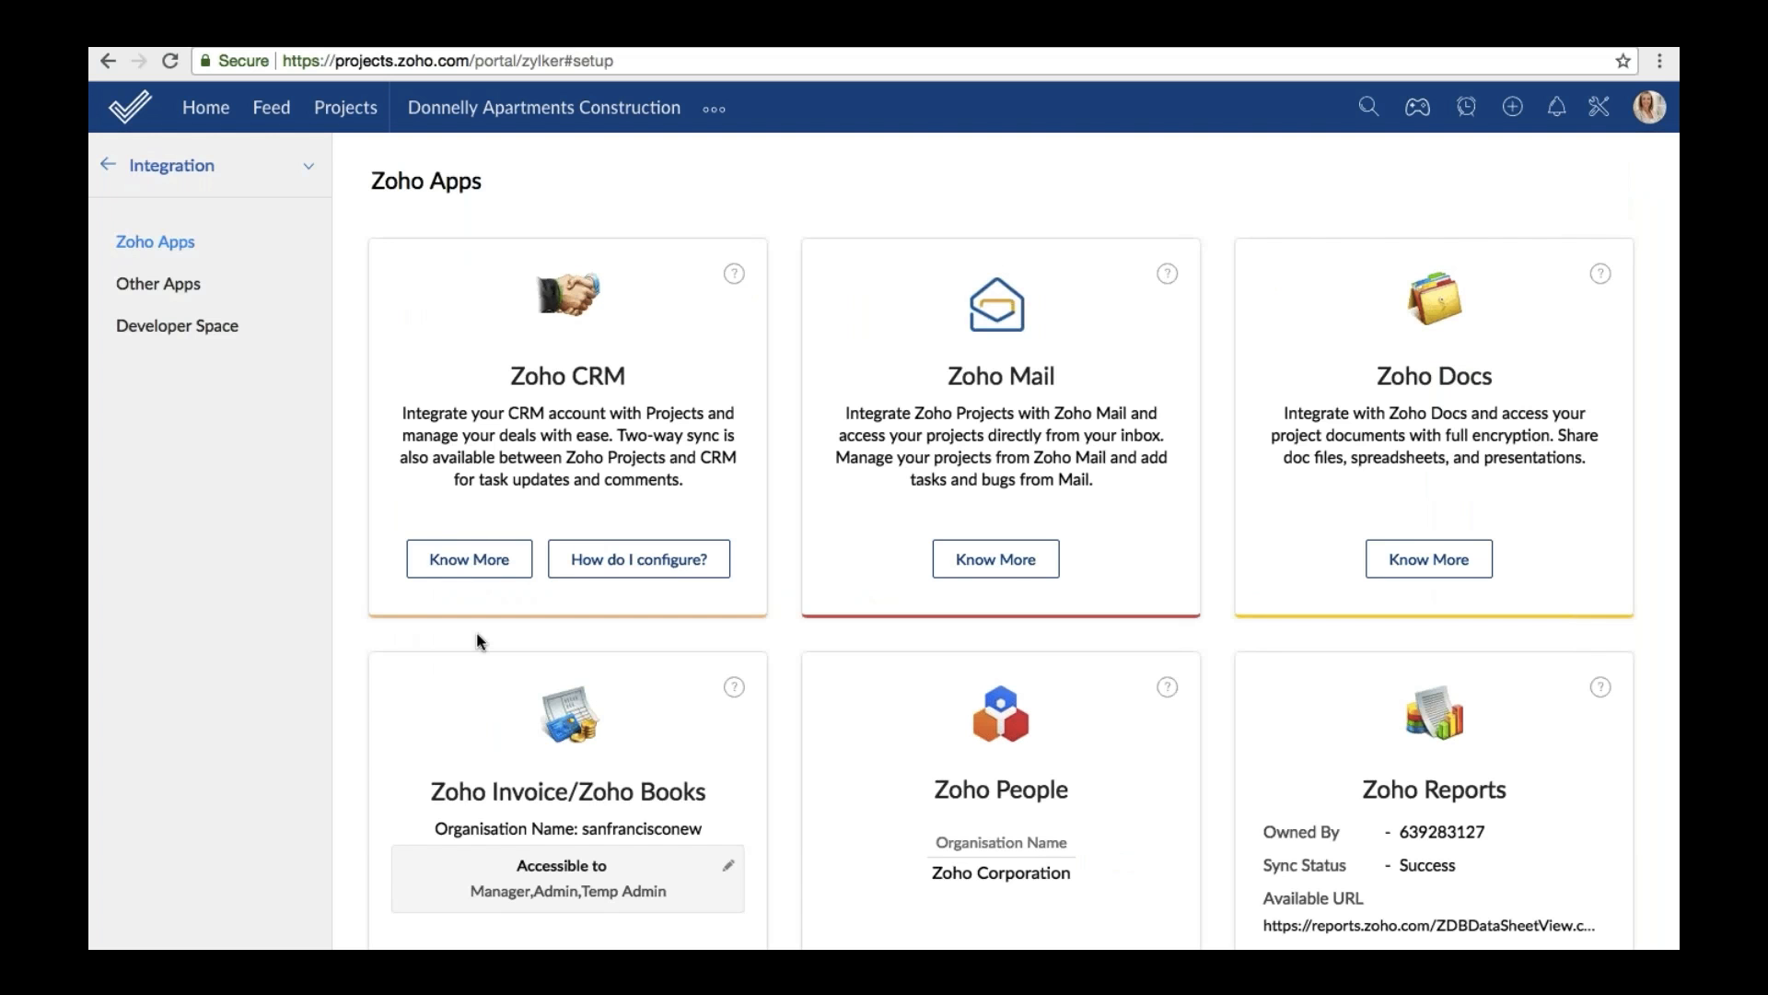
click(158, 288)
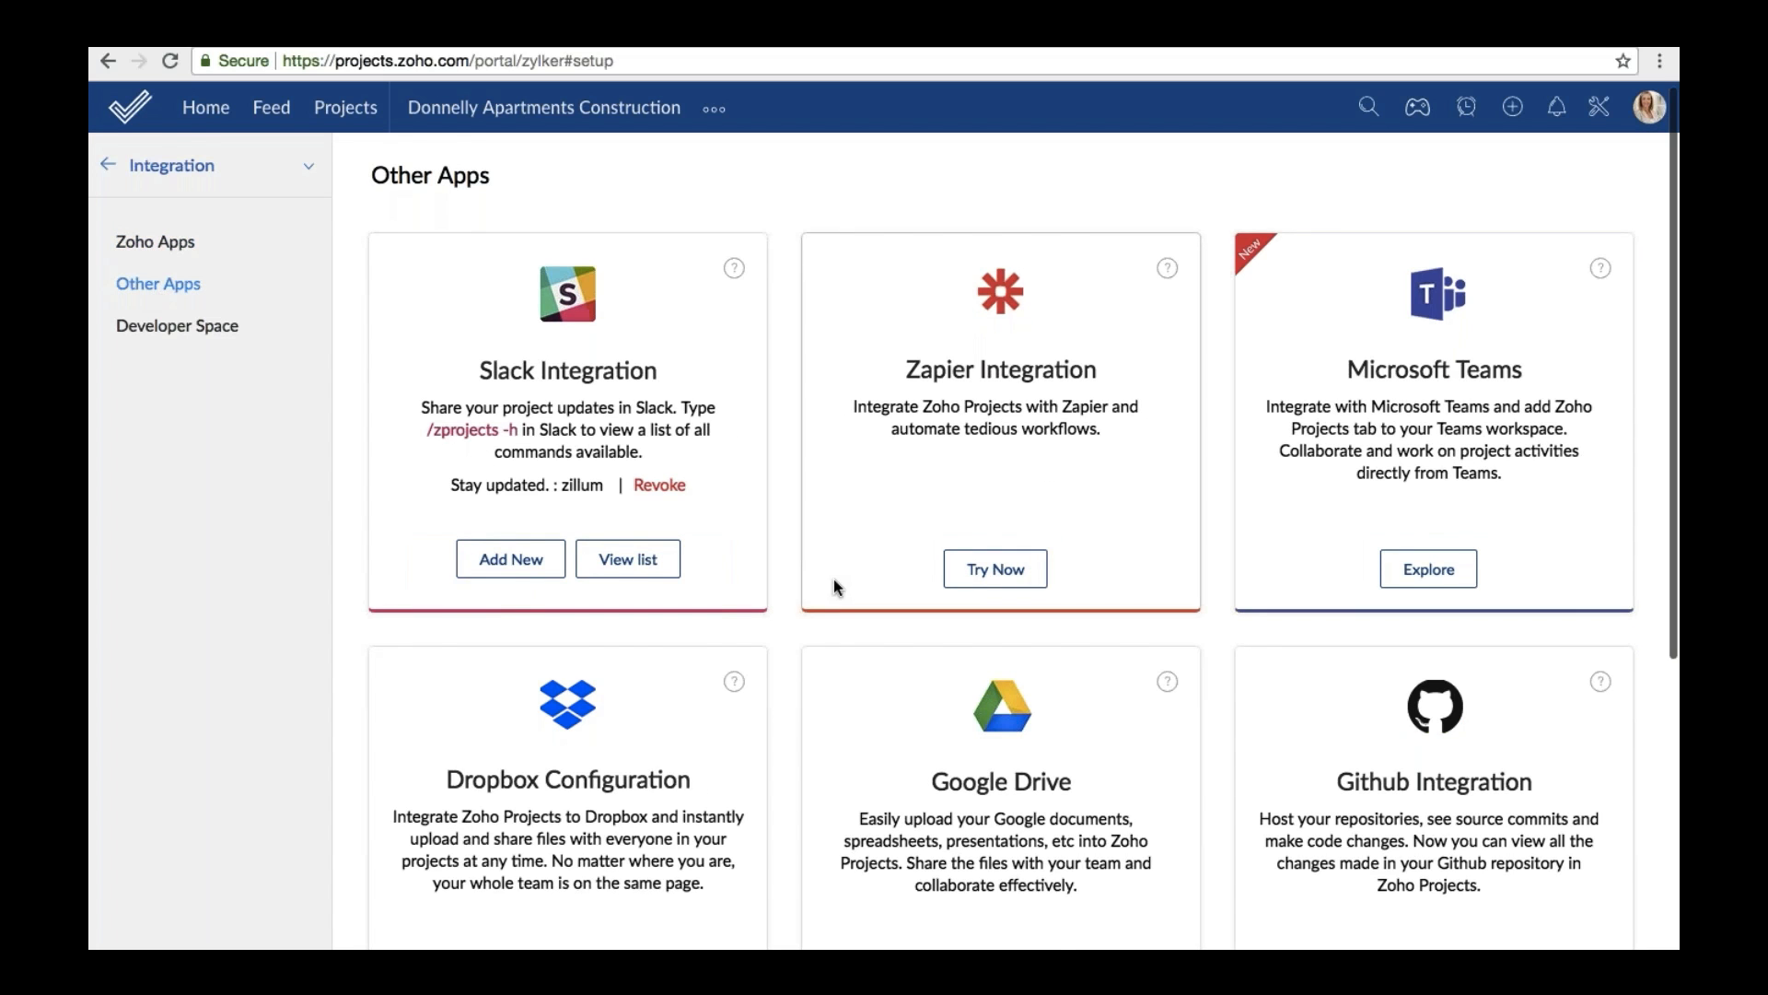
scroll(835, 582, down, 1)
scroll(833, 579, down, 4)
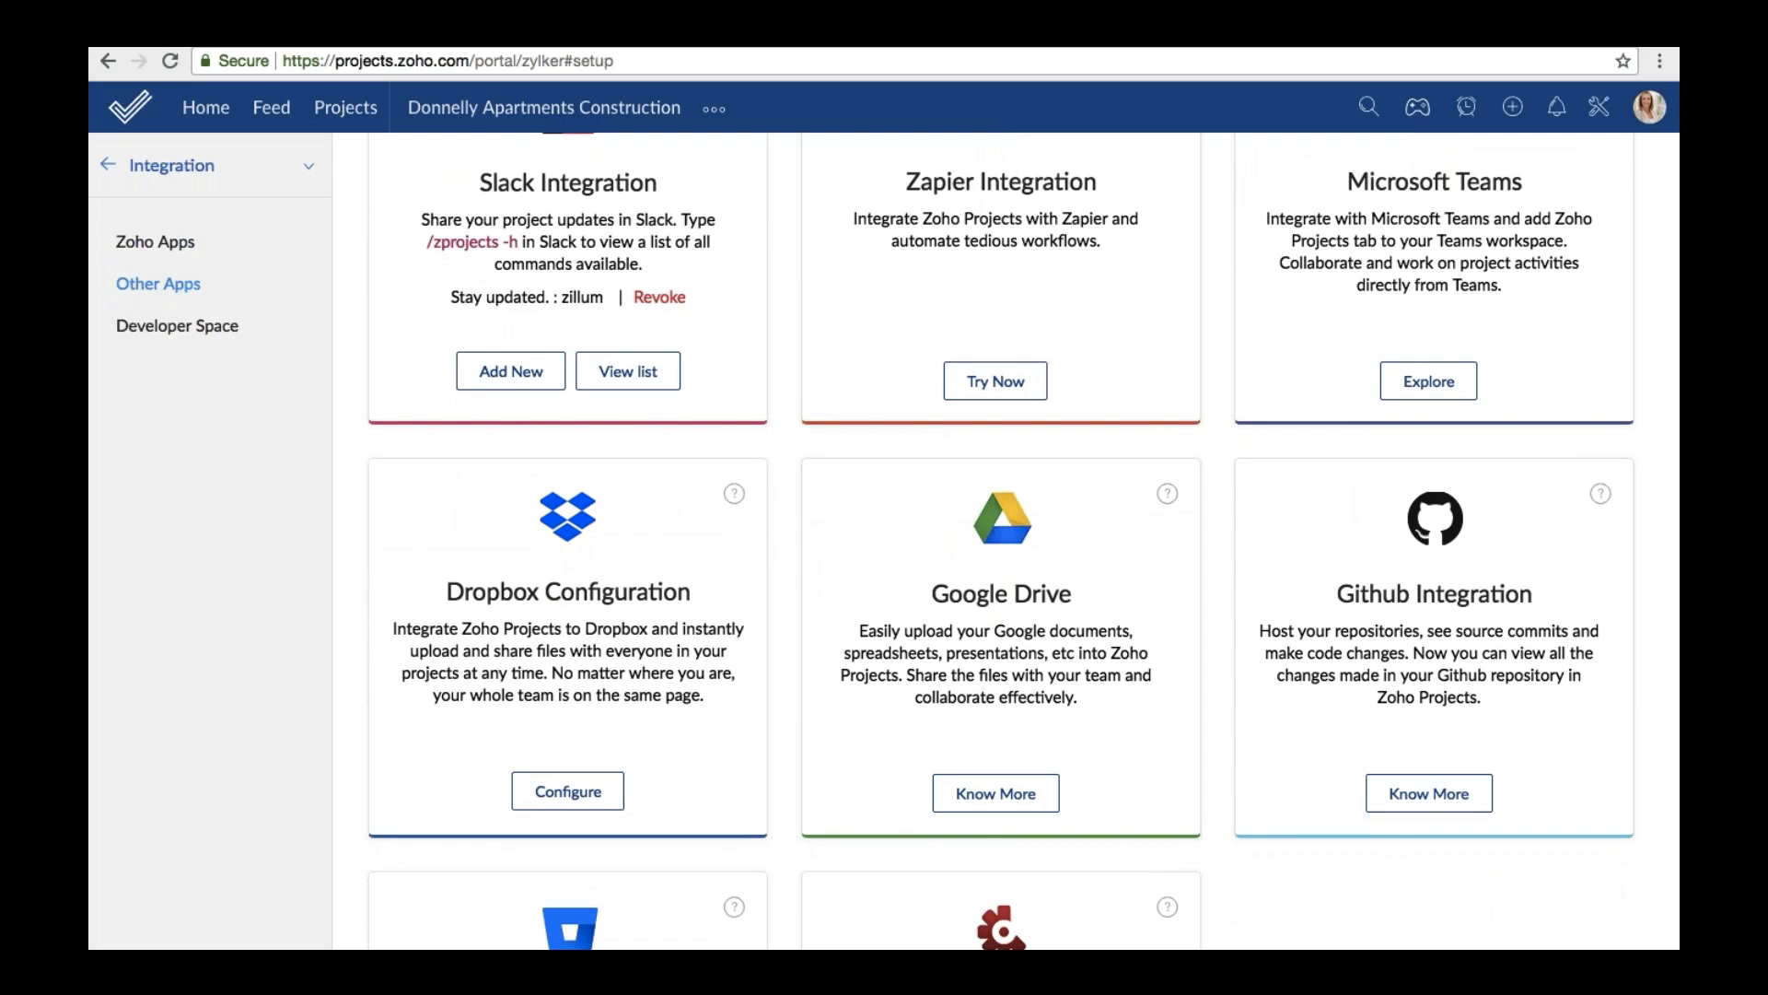
click(1569, 963)
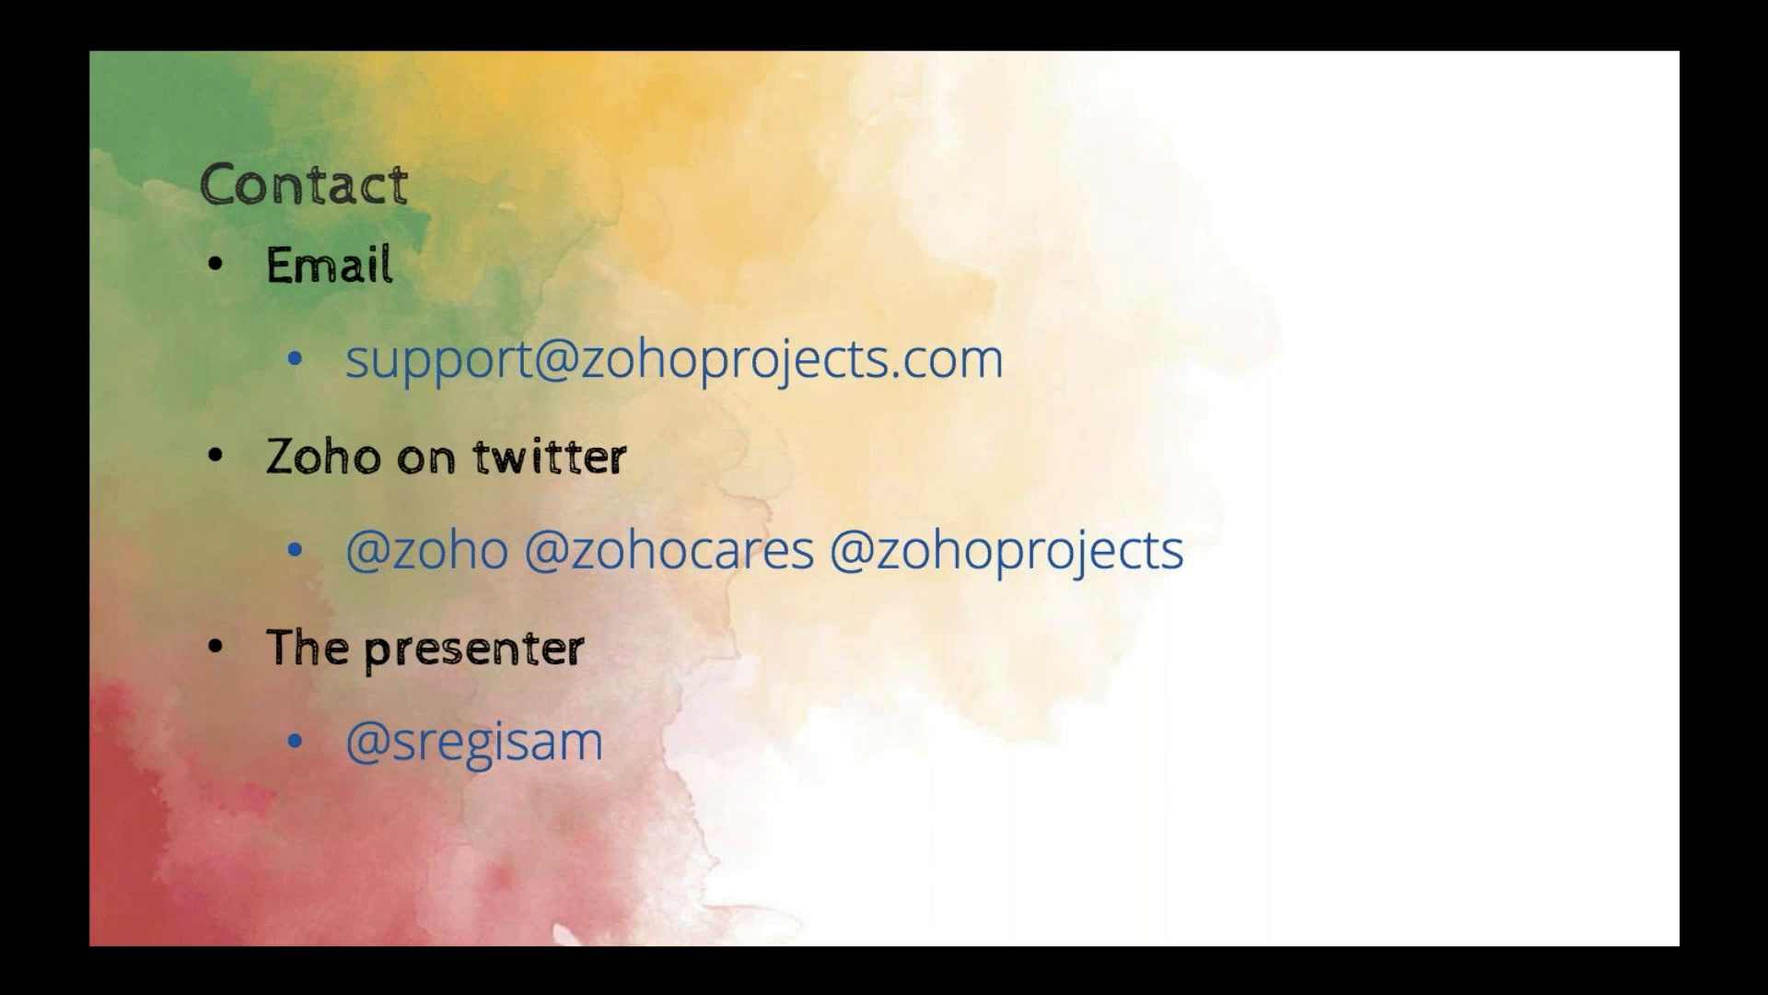
key(Right)
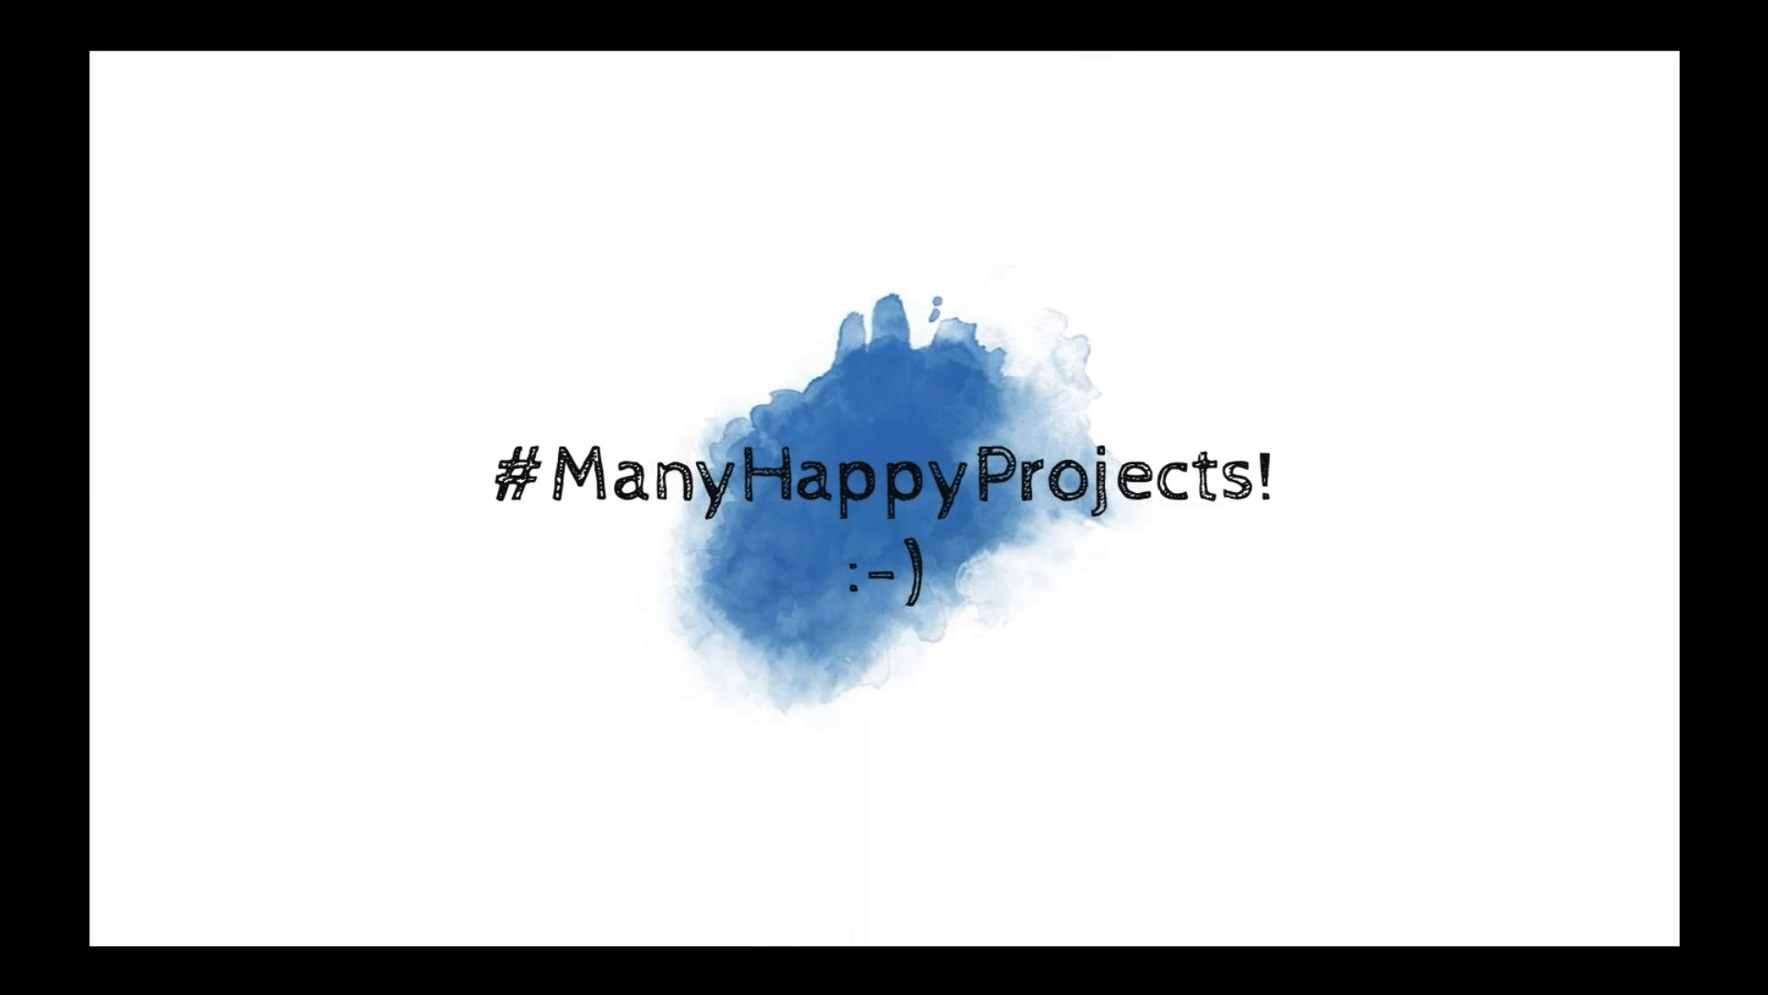